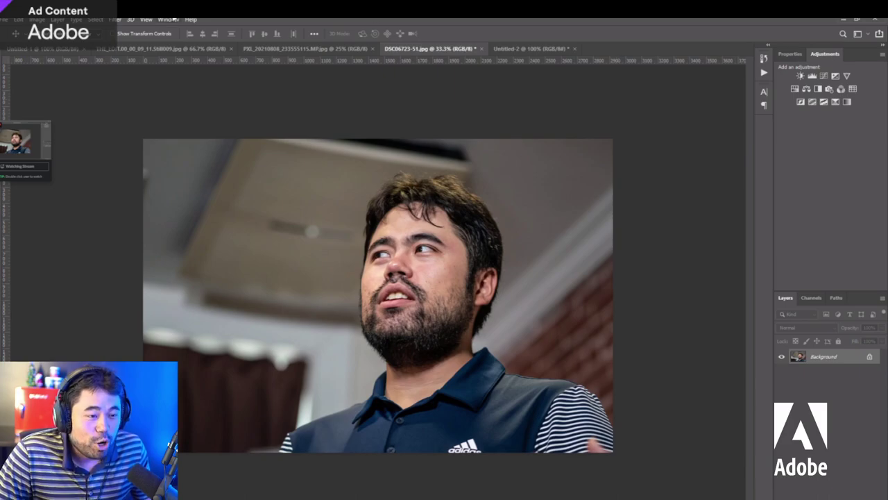
Glance through the other open windows, then return to the Photoshop document.
key(alt+Tab)
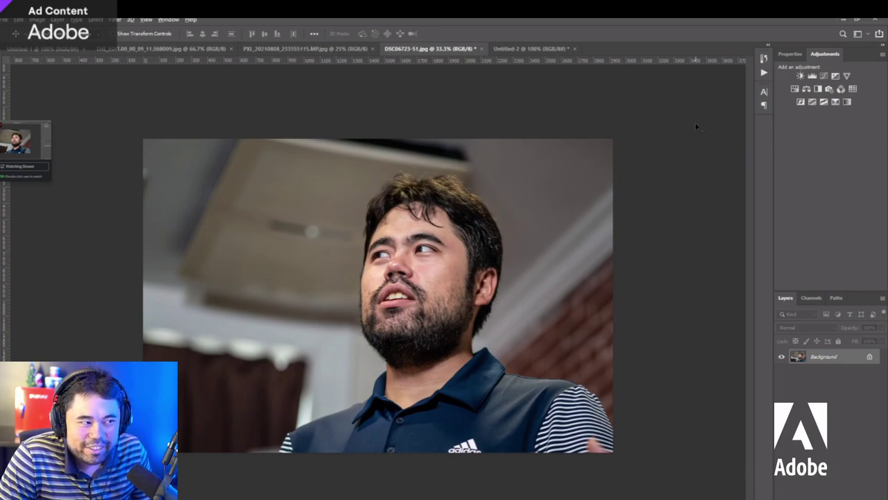
key(alt+Tab)
key(Escape)
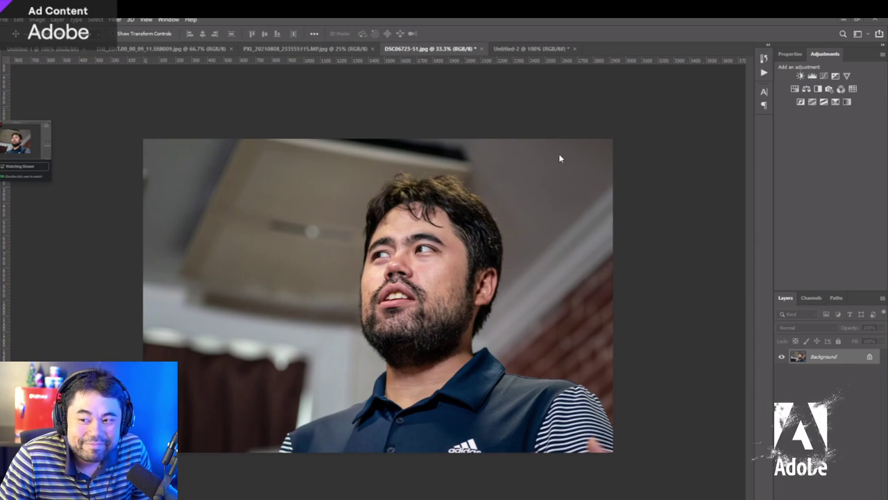
key(alt+Tab)
key(alt+Tab)
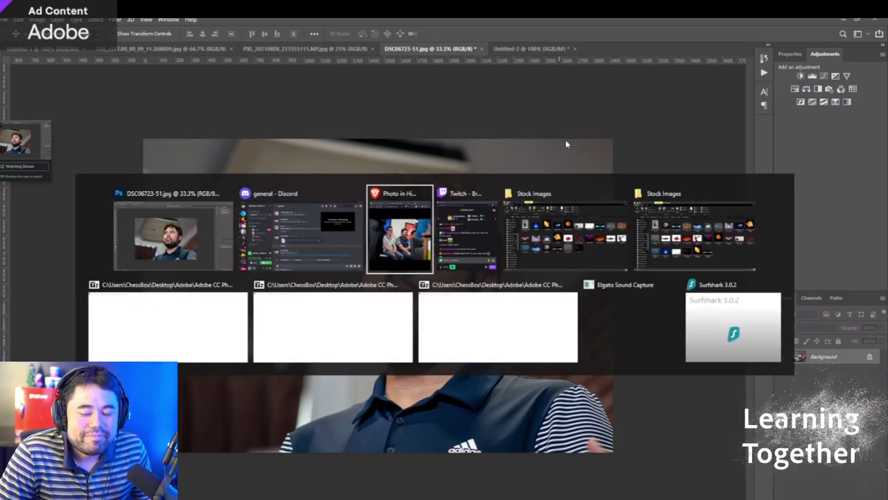
key(Escape)
key(alt+Tab)
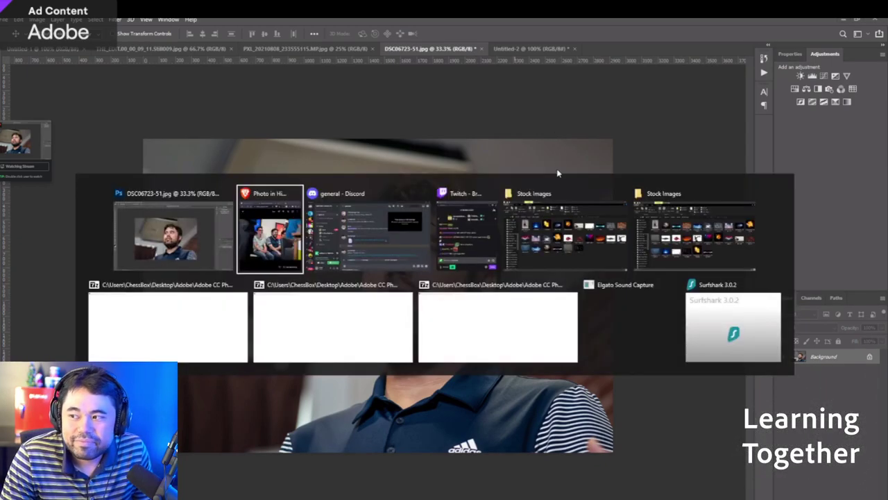
key(Escape)
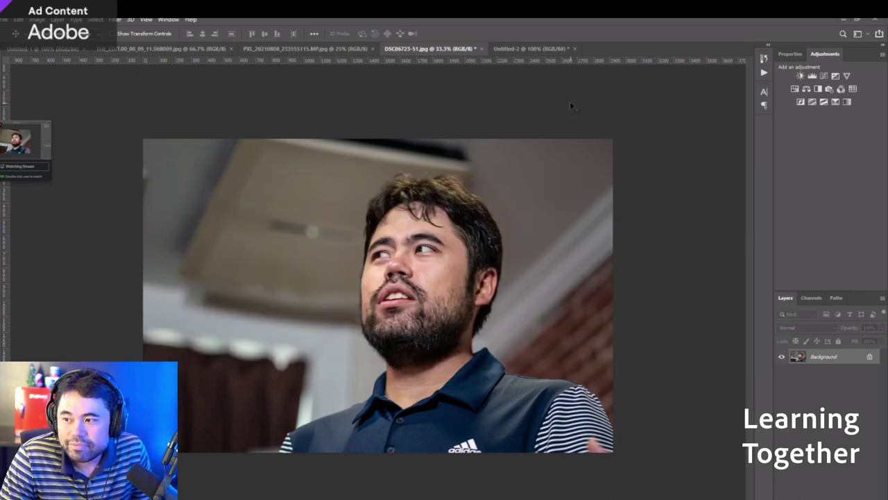
key(alt+Tab)
key(Escape)
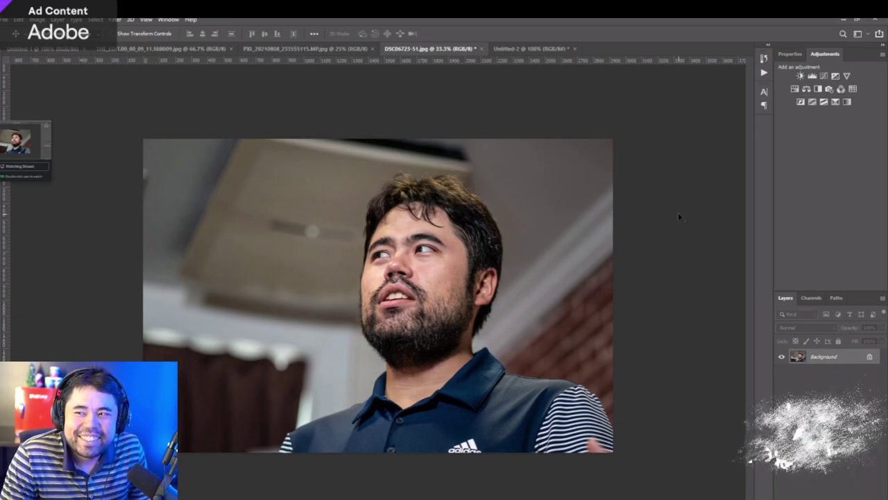
Shrink the cut-out head with Free Transform to fit the canvas, then deselect the man.
key(w)
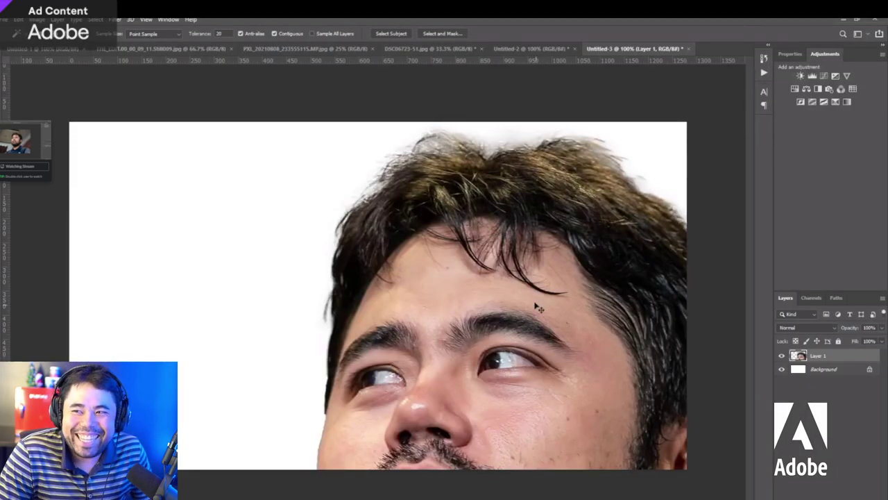
key(ctrl+t)
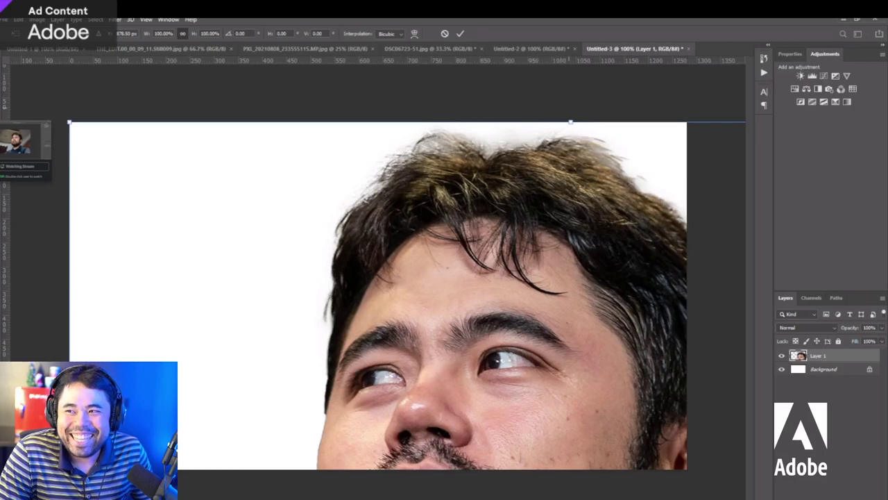
drag(571, 123, 429, 132)
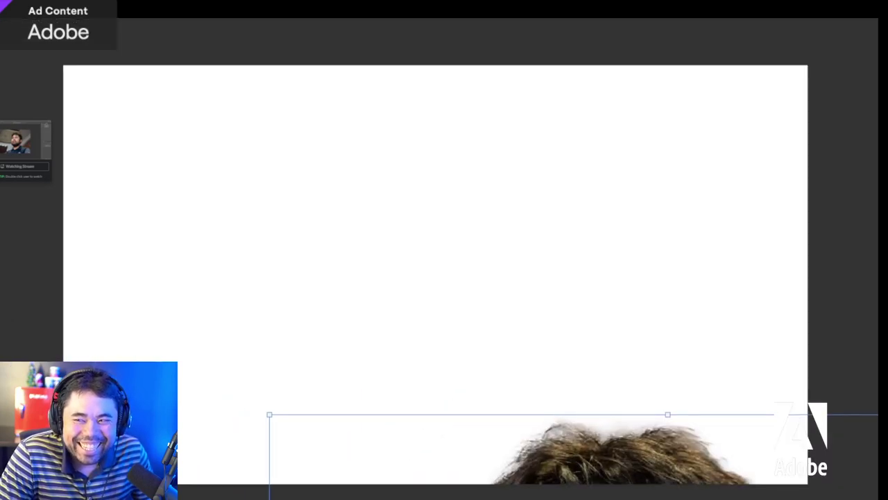
key(Return)
right_click(843, 354)
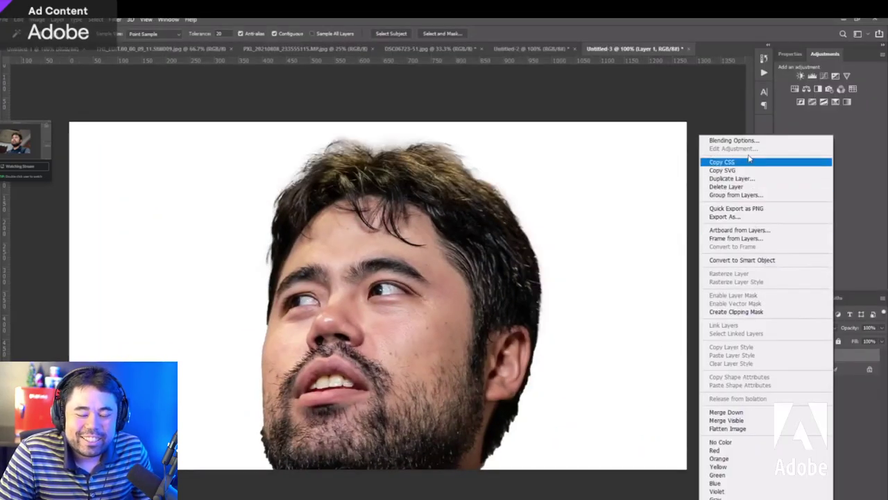
key(Escape)
key(h)
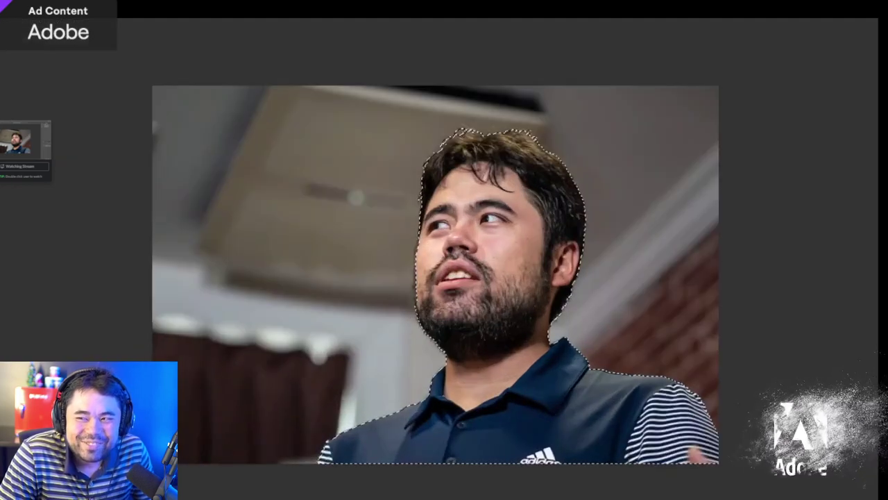
key(ctrl+d)
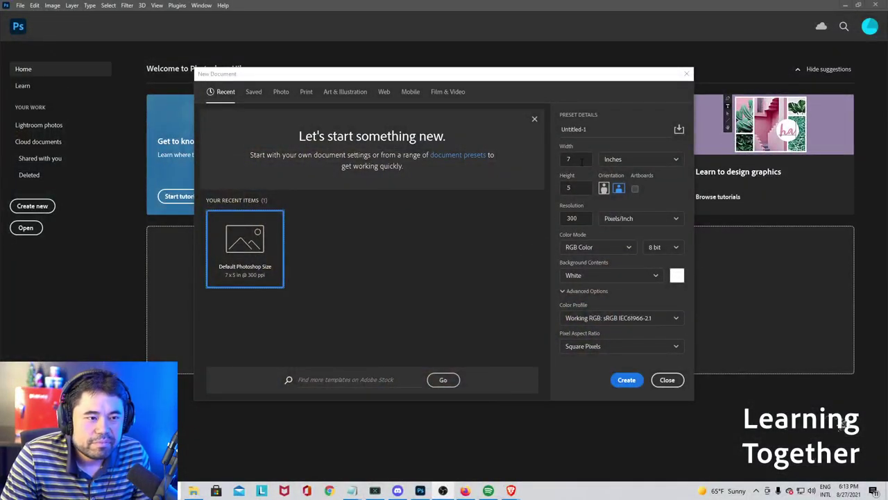
Try a width of 1280 in the New Document dialog, which reverts to 7.
click(576, 159)
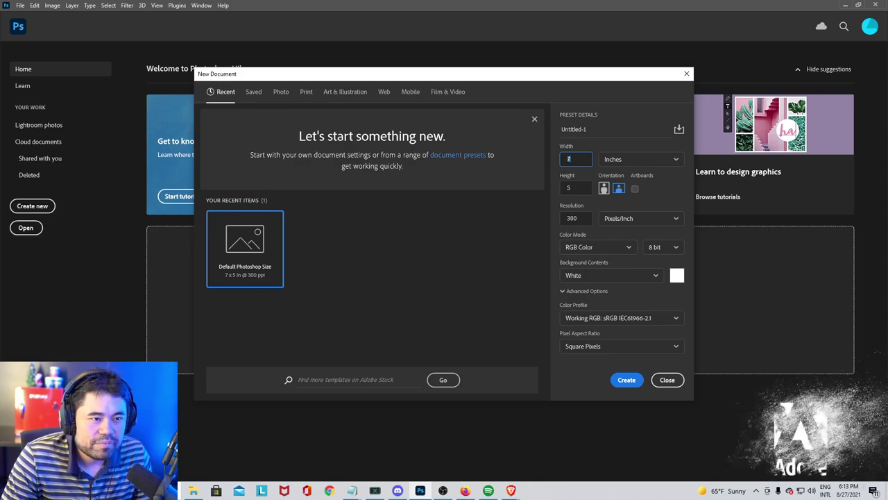
text(1280)
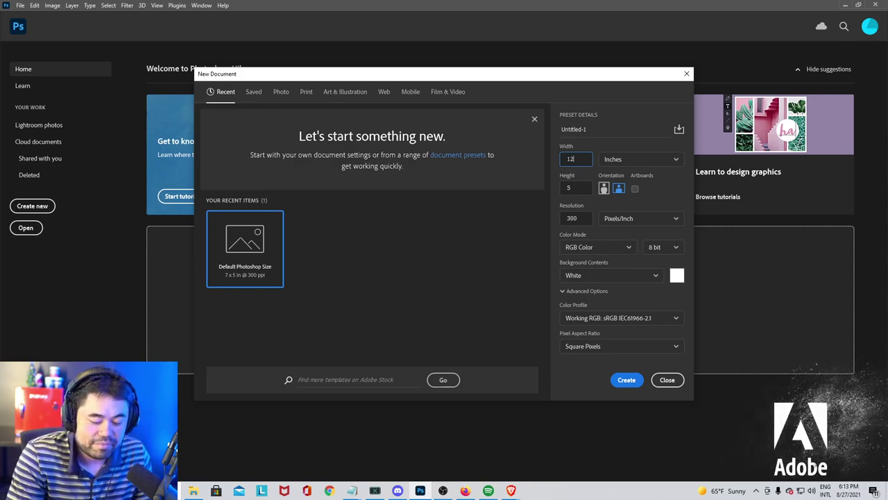
key(BackSpace)
key(BackSpace)
key(BackSpace)
key(BackSpace)
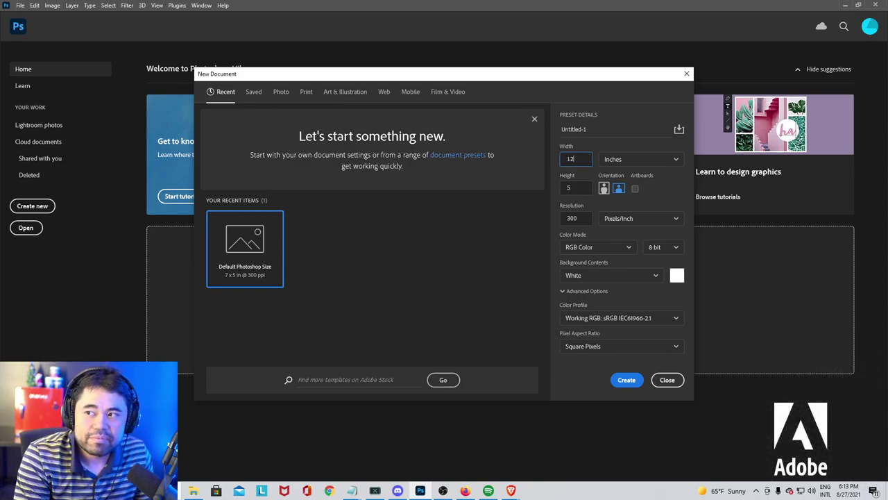
text(7)
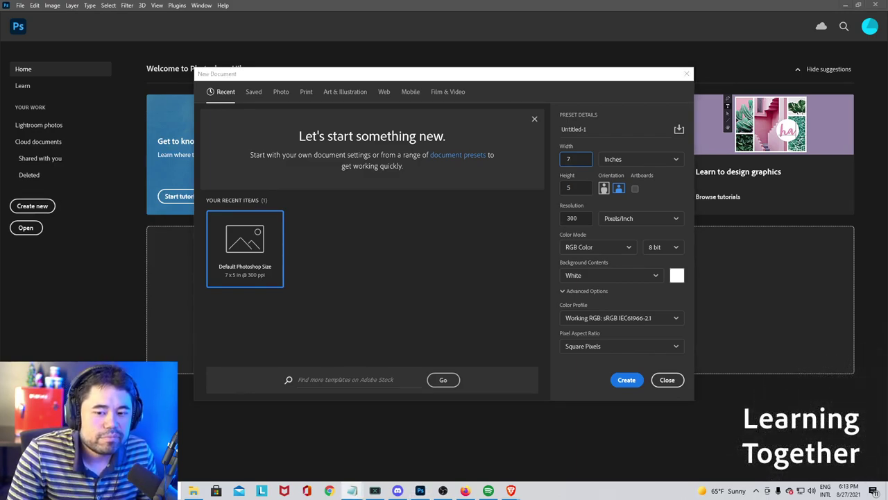
click(626, 215)
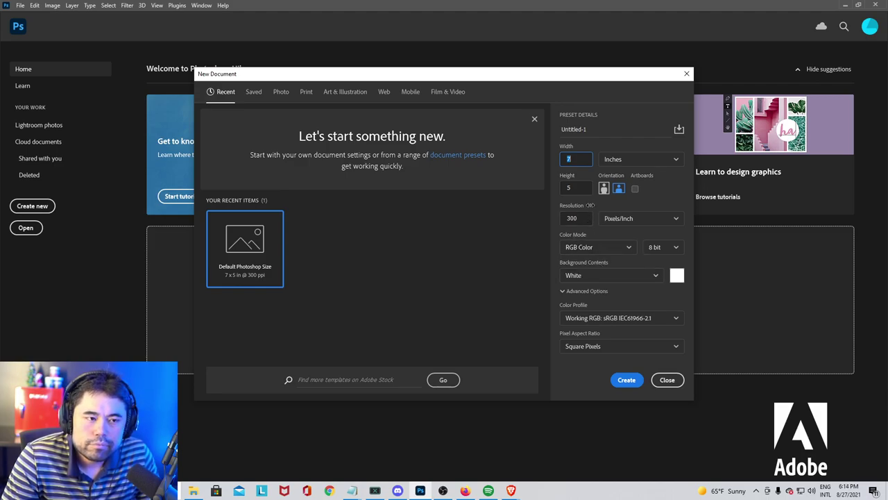
Switch units to Pixels, set width 1280 and height 720, and create the document.
click(637, 160)
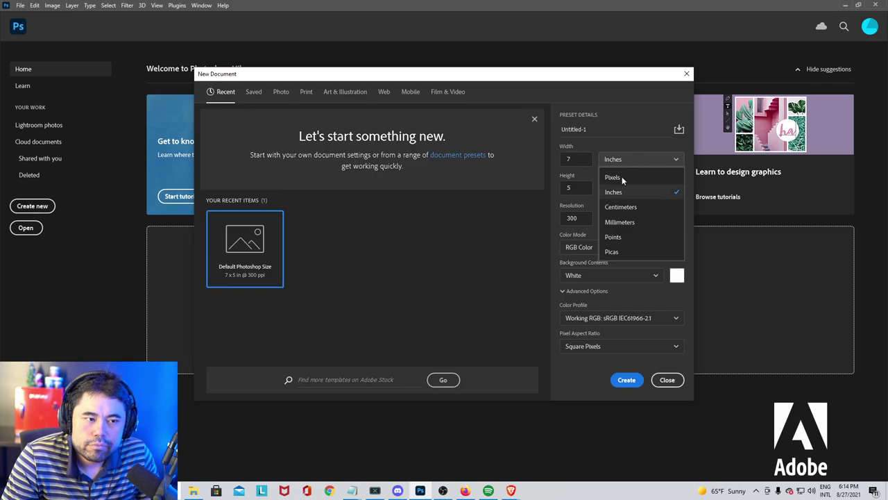
click(621, 176)
text(1980)
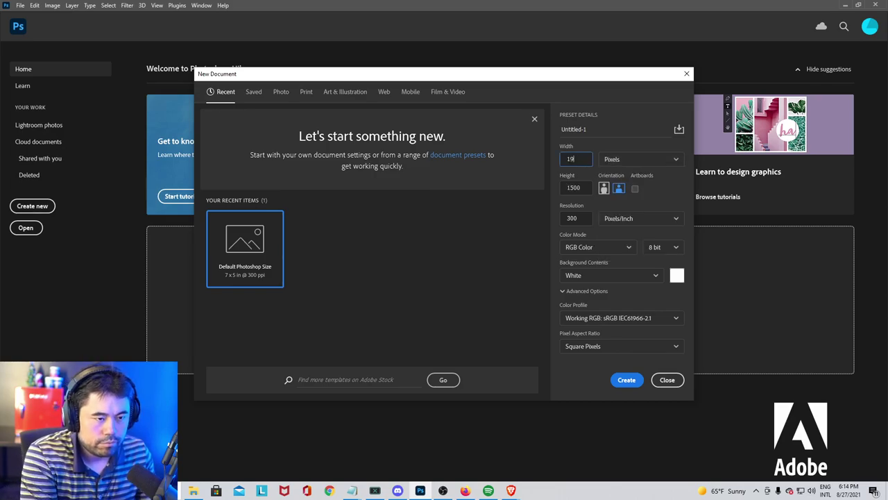
key(BackSpace)
text(280)
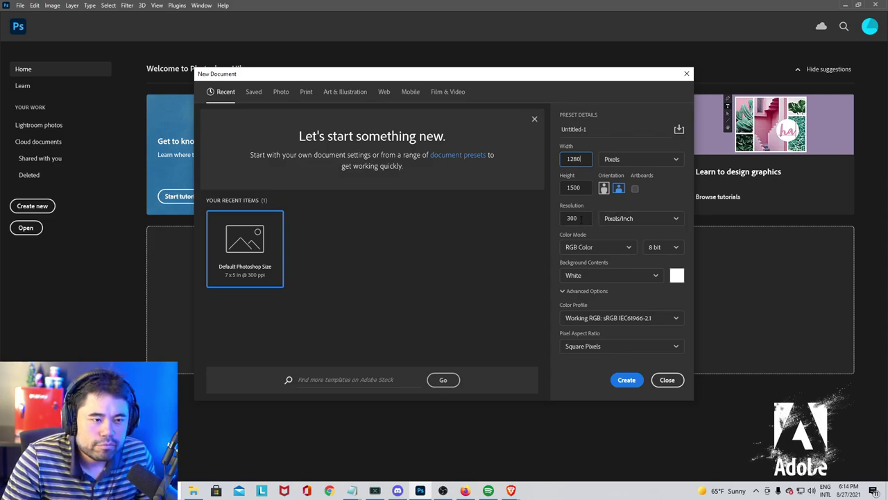
key(Tab)
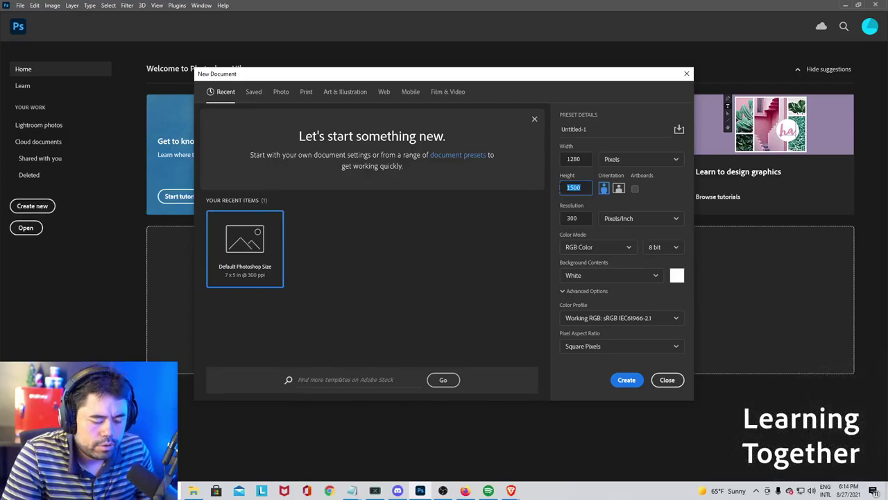
text(720)
click(626, 206)
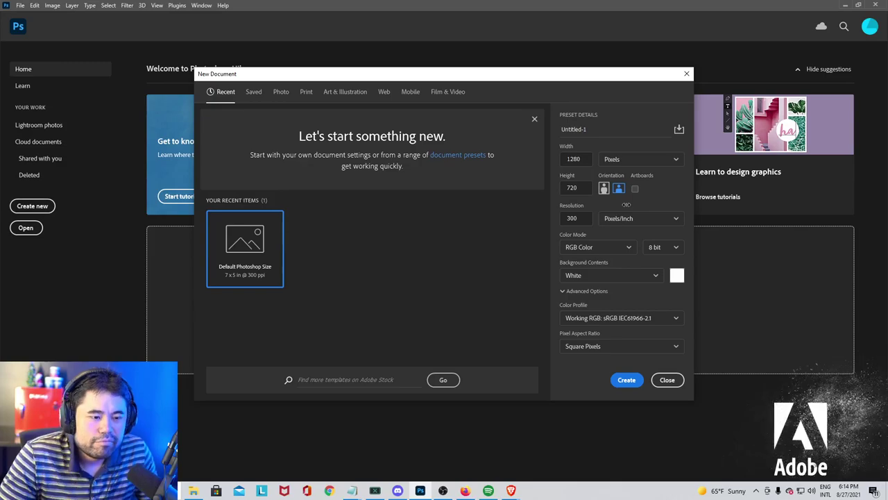
click(627, 380)
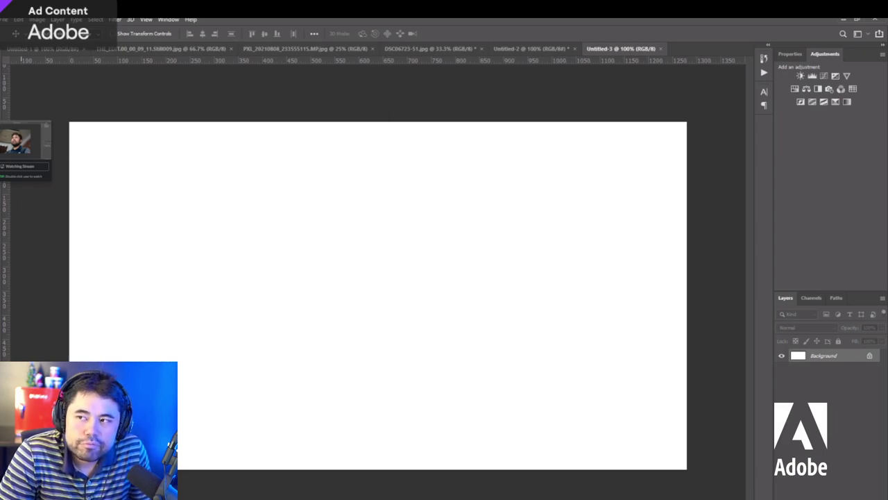
Place the DSC06723-51 photo on the Untitled-3 canvas and commit it as a layer.
key(f)
key(f)
key(ctrl+a)
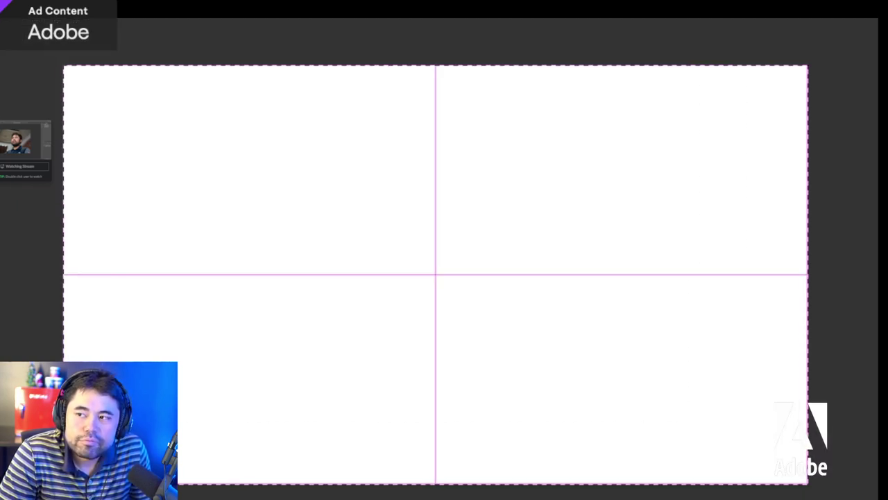
key(f)
key(f)
key(f)
key(f)
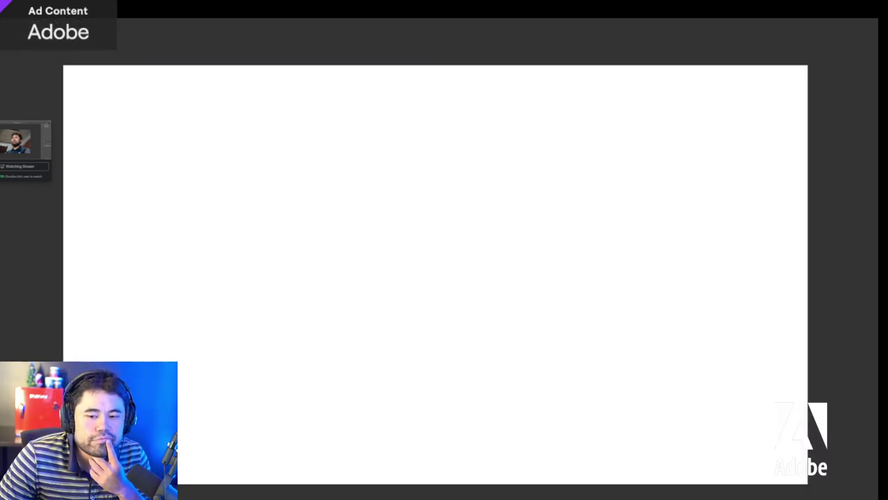
drag(345, 341, 464, 291)
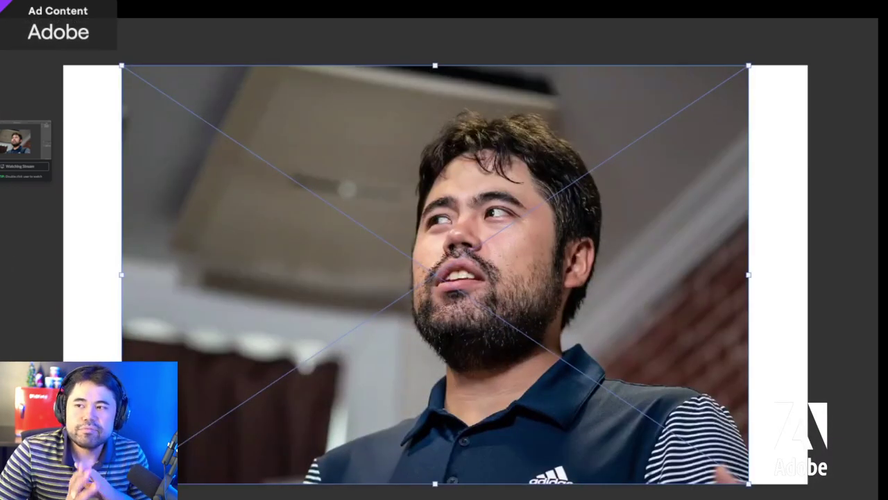
key(Return)
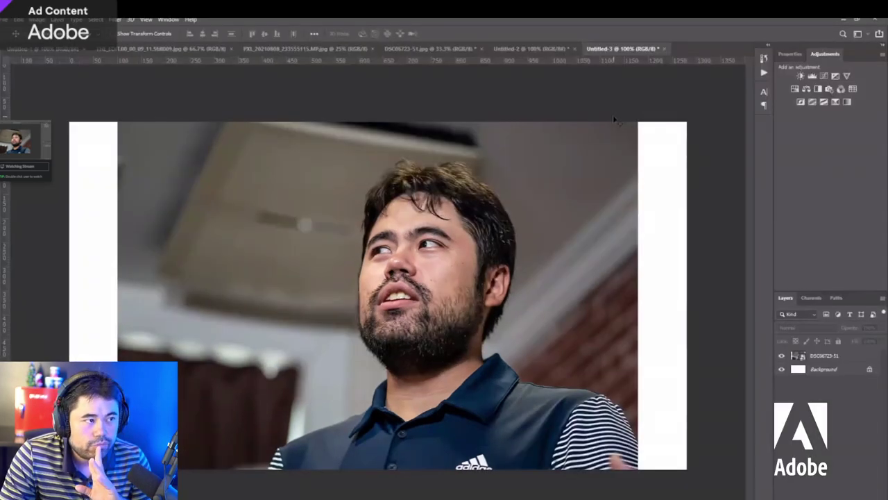
Nudge the portrait down, try enlarging it but cancel, then paste the explosion image.
click(614, 119)
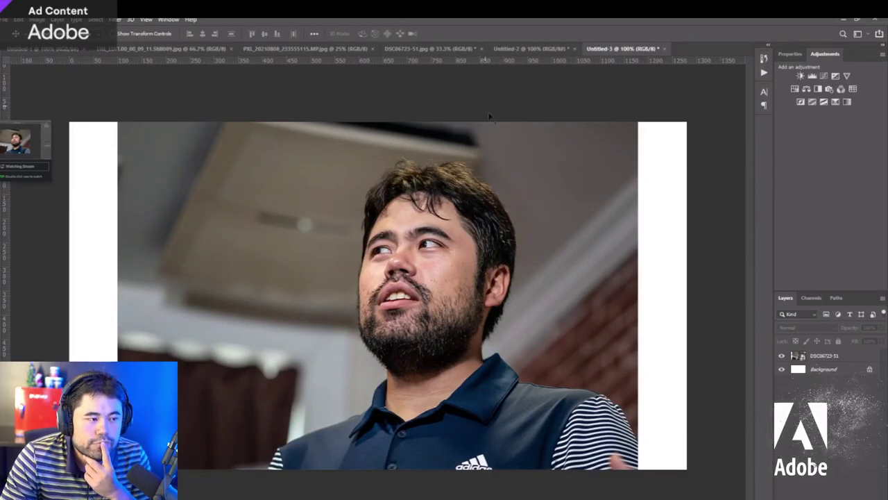
key(shift+Down)
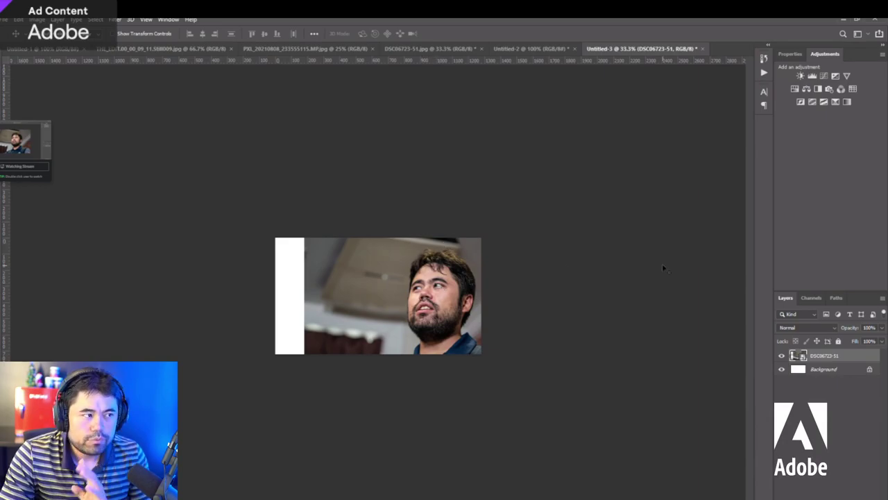
key(f)
key(ctrl+t)
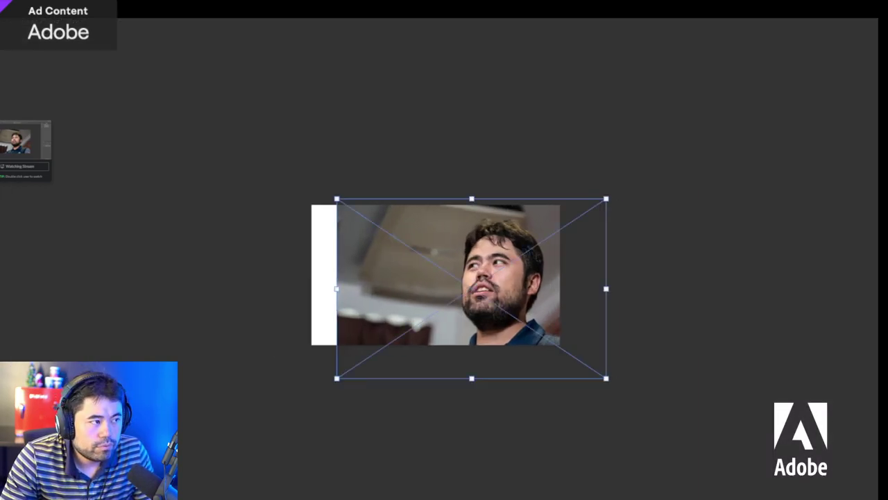
key(f)
key(f)
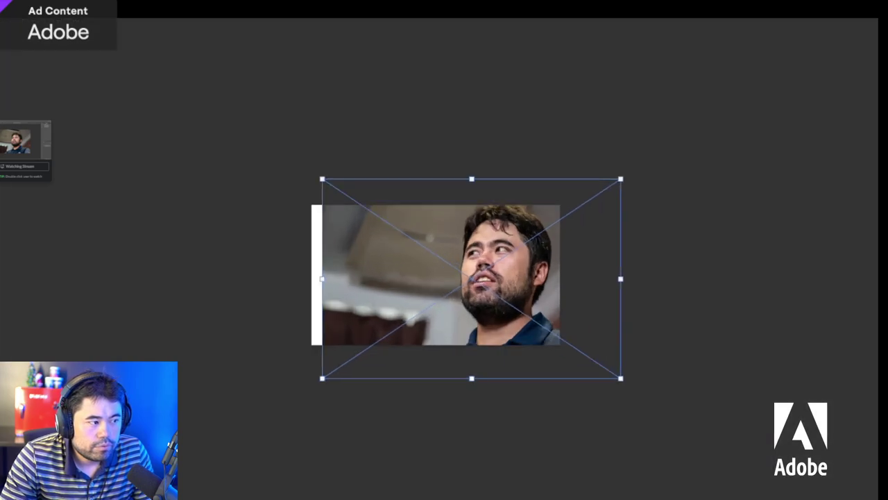
drag(414, 239, 489, 282)
key(f)
key(f)
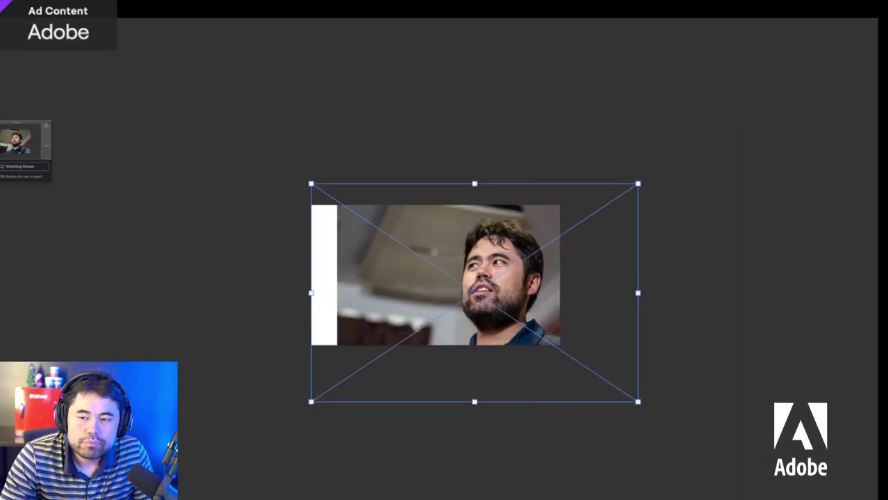
key(Escape)
key(f)
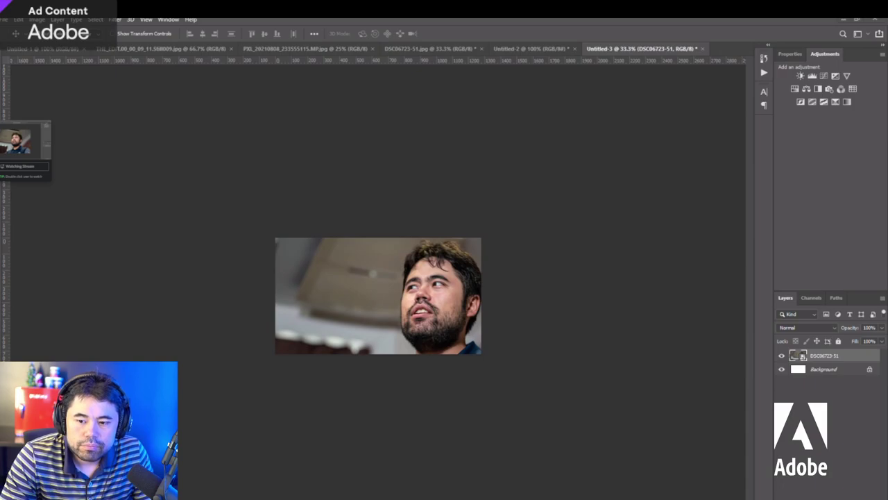
key(f)
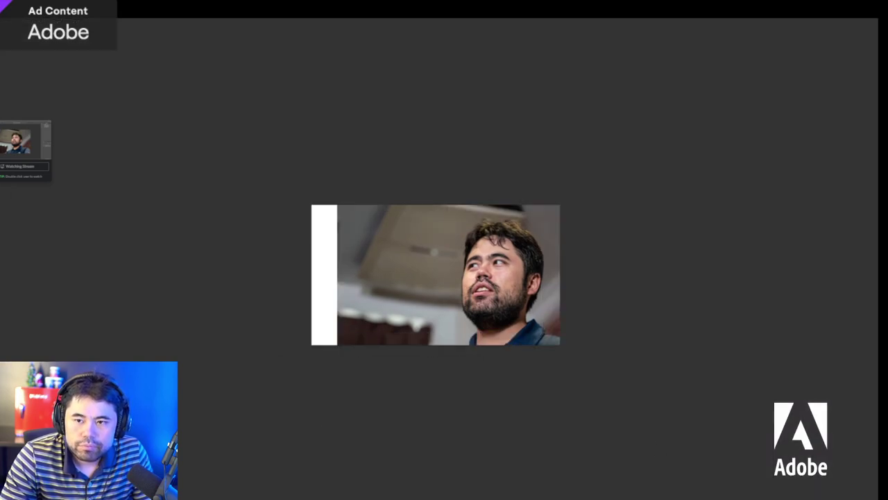
key(ctrl+v)
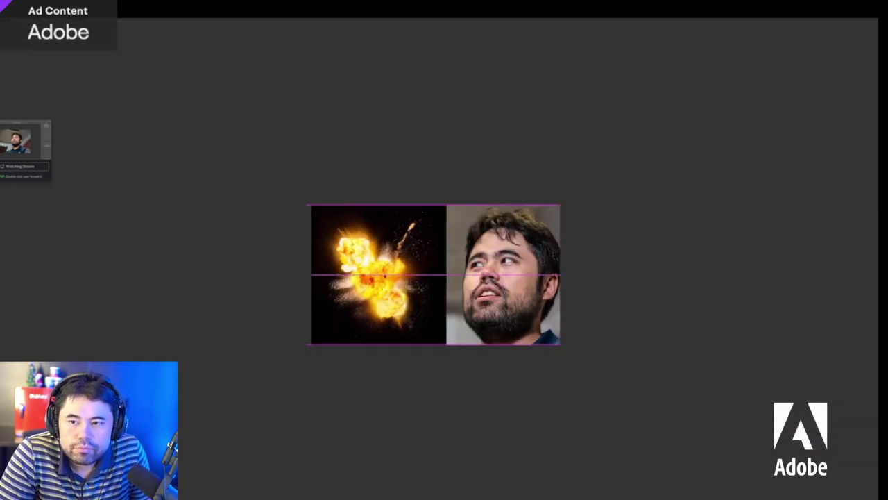
Commit the explosion image as a new layer beside the face.
key(f)
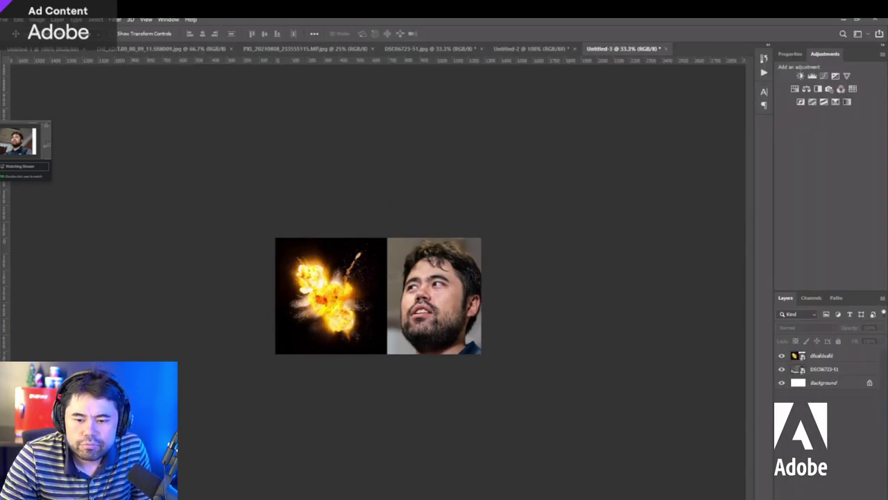
Zoom the canvas from 33.3% to 66.7% after briefly opening the File menu.
click(4, 19)
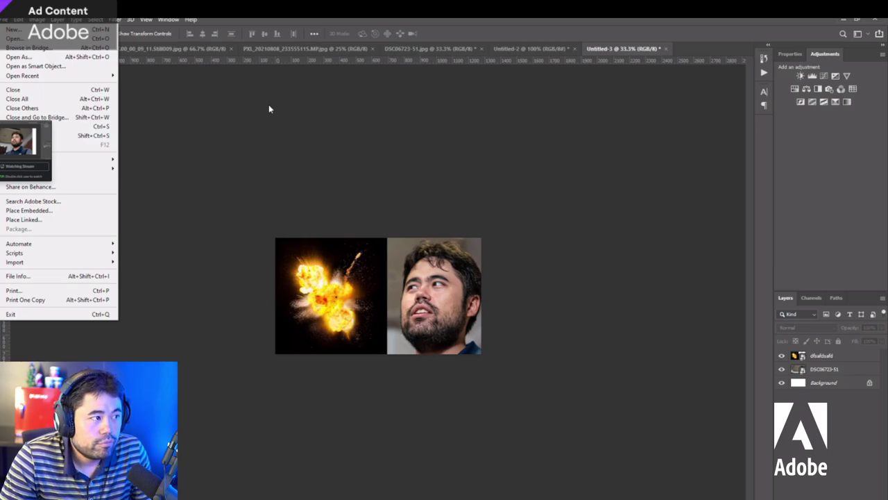
click(269, 122)
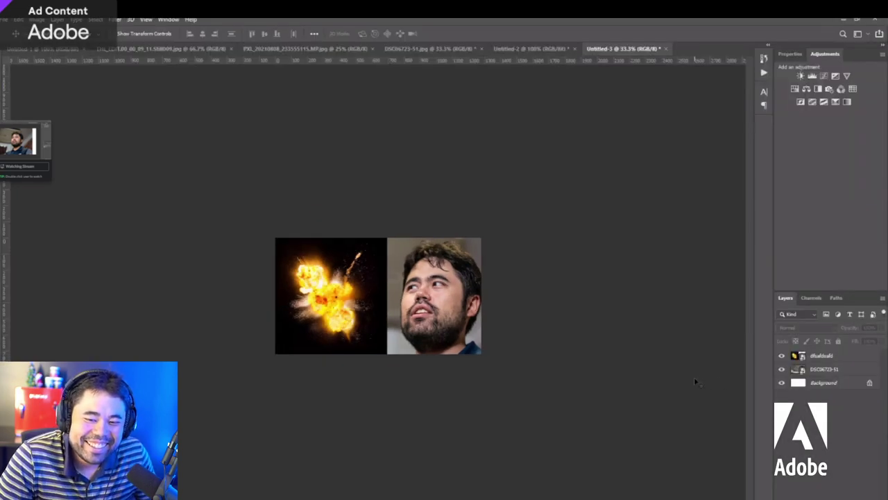
key(ctrl+plus)
key(ctrl+plus)
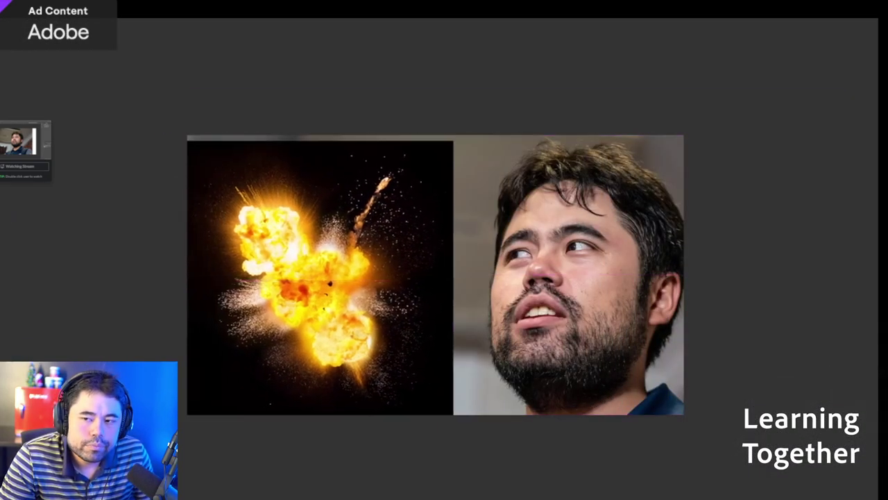
Move the explosion against the portrait and rescale it to fit the left side.
mouse_move(330, 283)
mouse_down()
mouse_move(351, 277)
mouse_move(343, 277)
mouse_up()
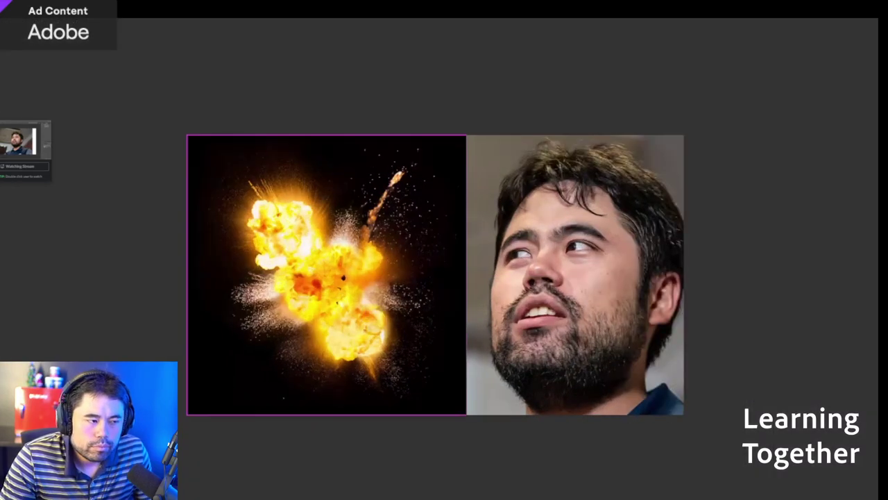
key(ctrl+t)
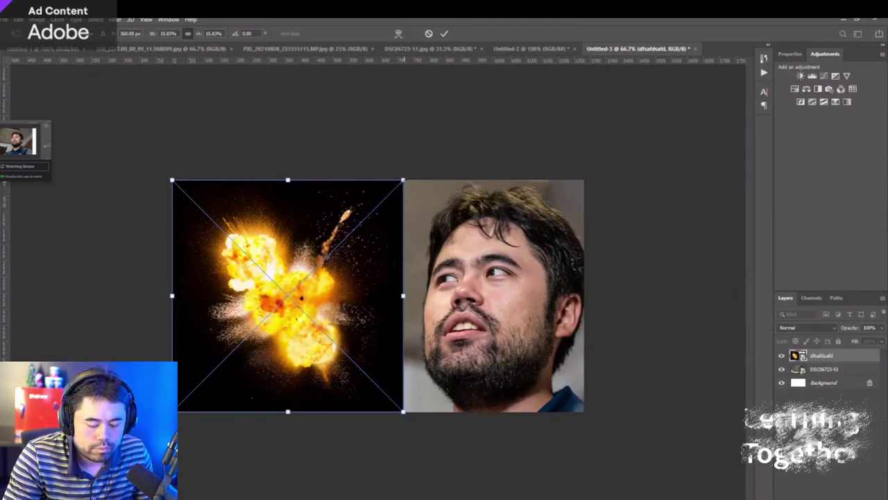
drag(404, 184, 540, 43)
drag(630, 7, 484, 115)
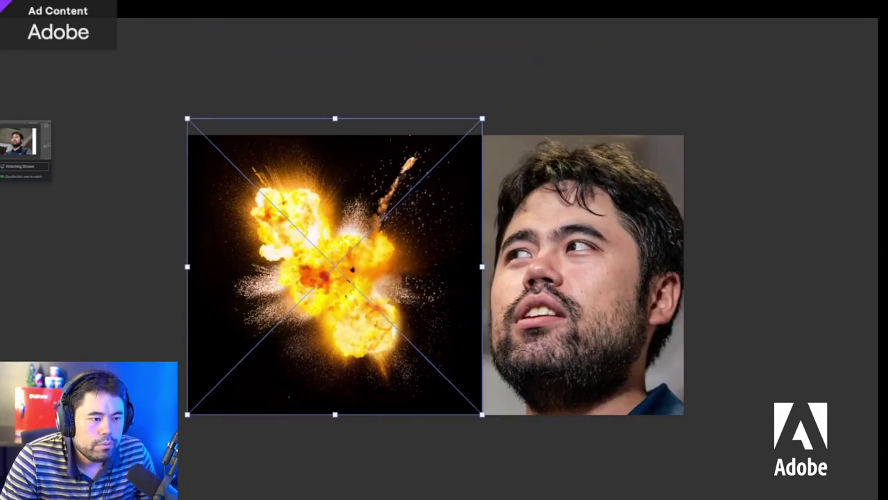
key(Return)
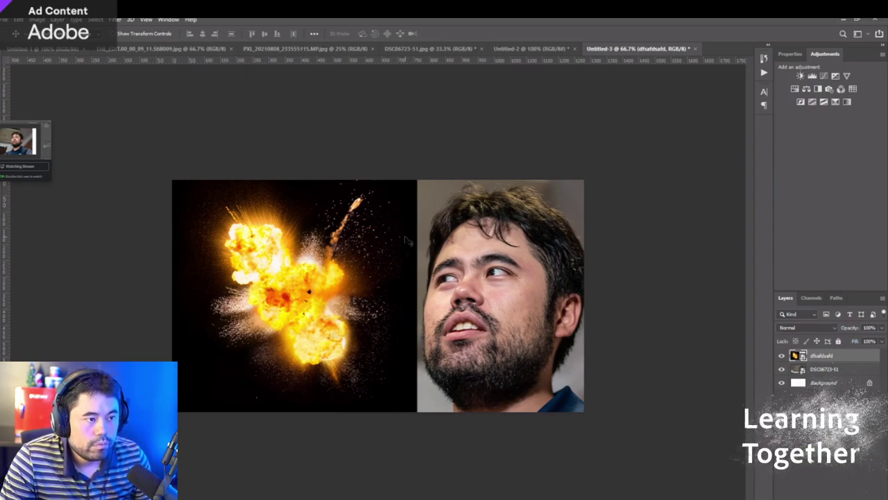
Select the DSC06723-51 portrait layer and put it into Free Transform for scaling.
key(f)
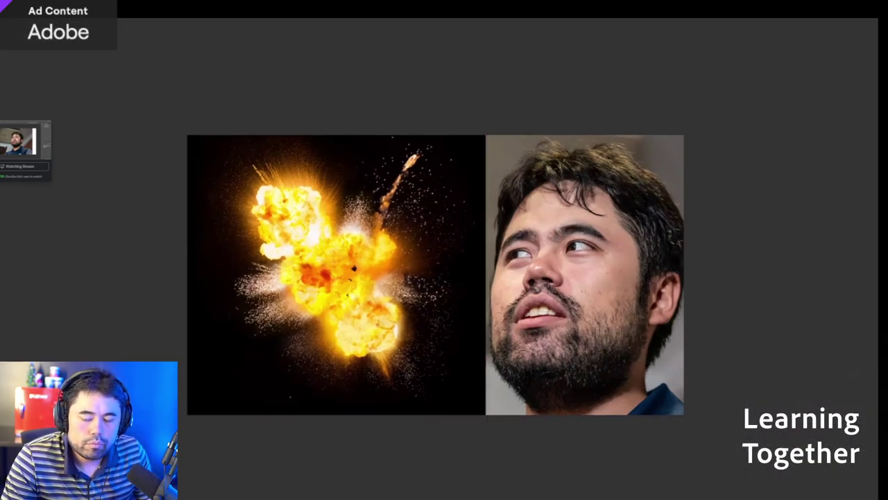
key(f)
key(f)
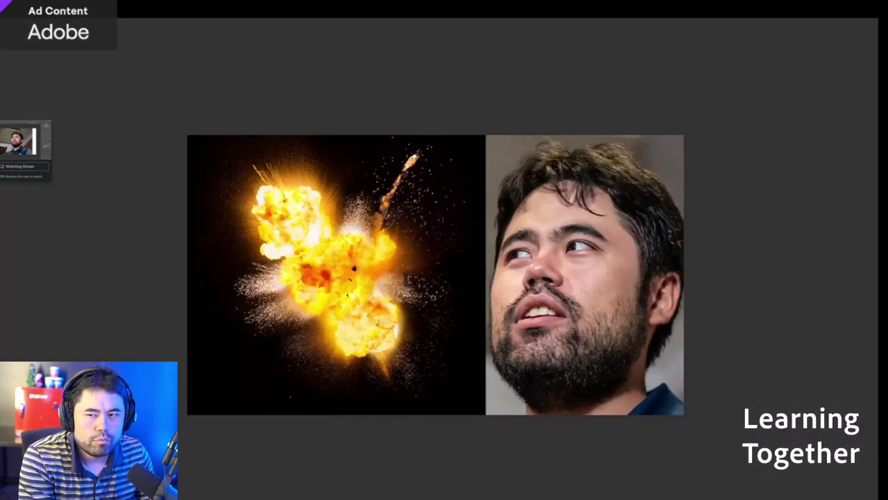
key(f)
key(f)
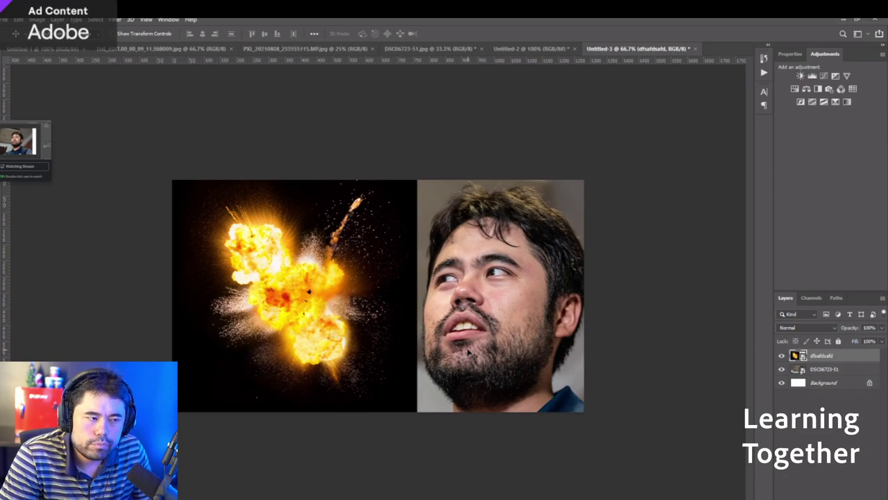
click(488, 292)
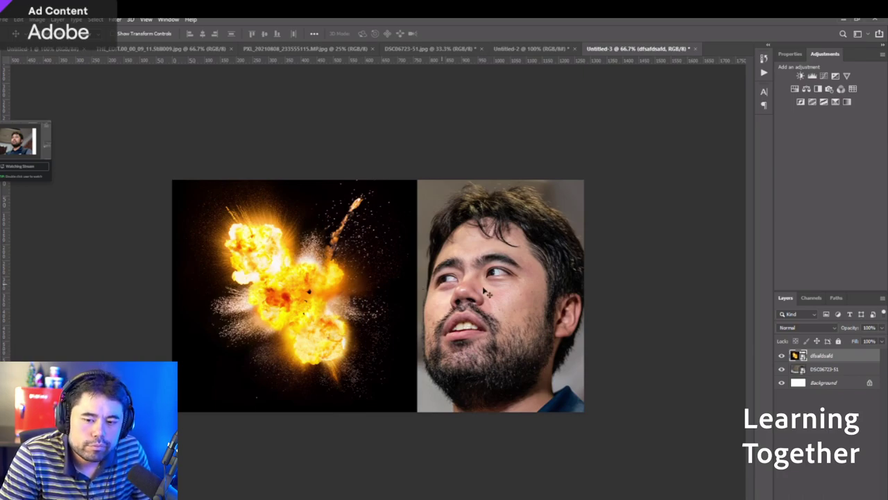
key(ctrl+t)
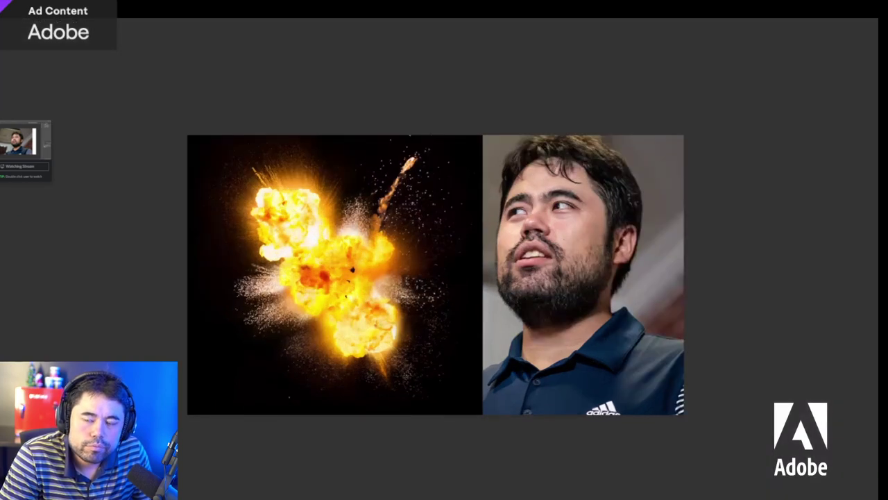
Hide the explosion layer and shift the portrait left and down across the canvas.
click(781, 369)
click(781, 368)
click(782, 368)
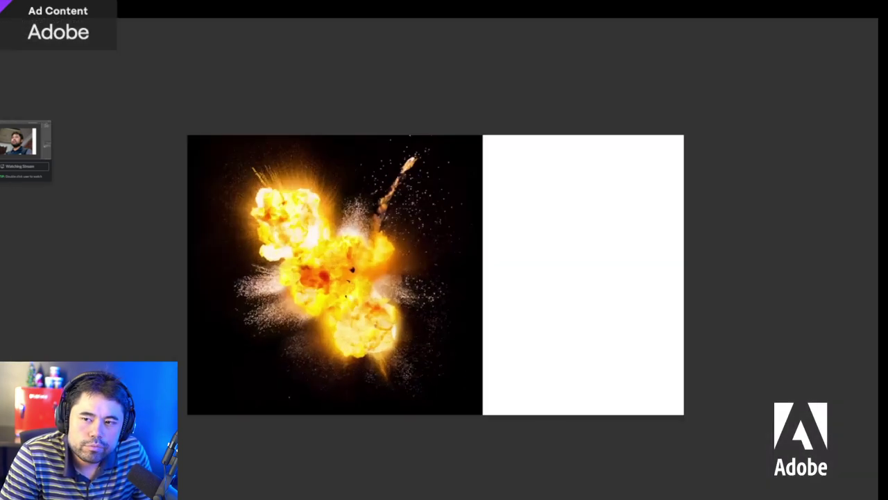
click(781, 368)
click(781, 355)
drag(500, 313, 451, 319)
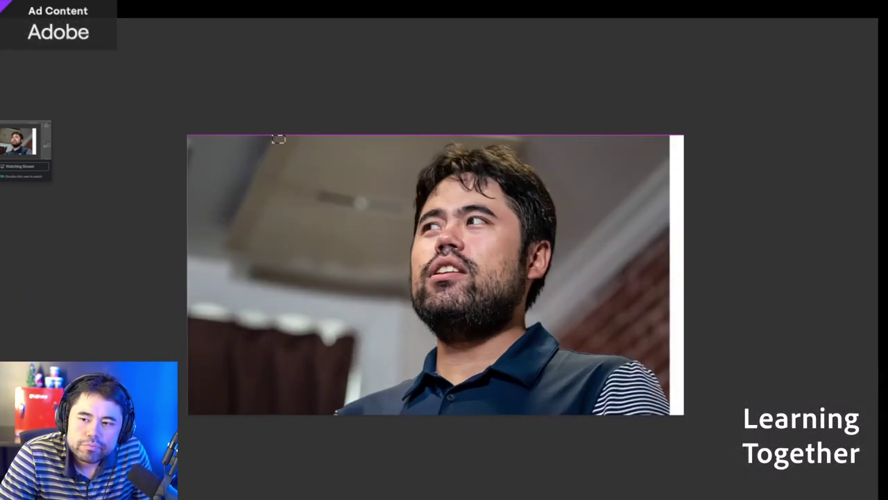
Select the portrait's right portion, delete the left strip, and lasso around the subject.
drag(272, 135, 669, 415)
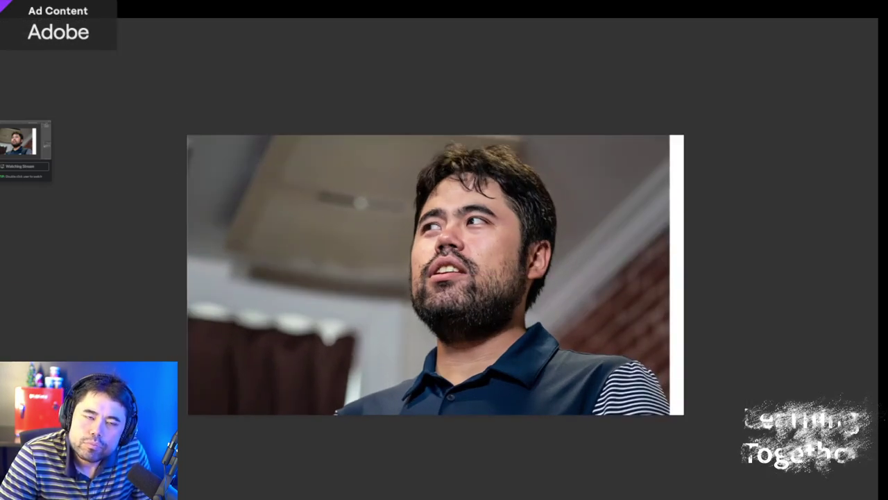
click(783, 385)
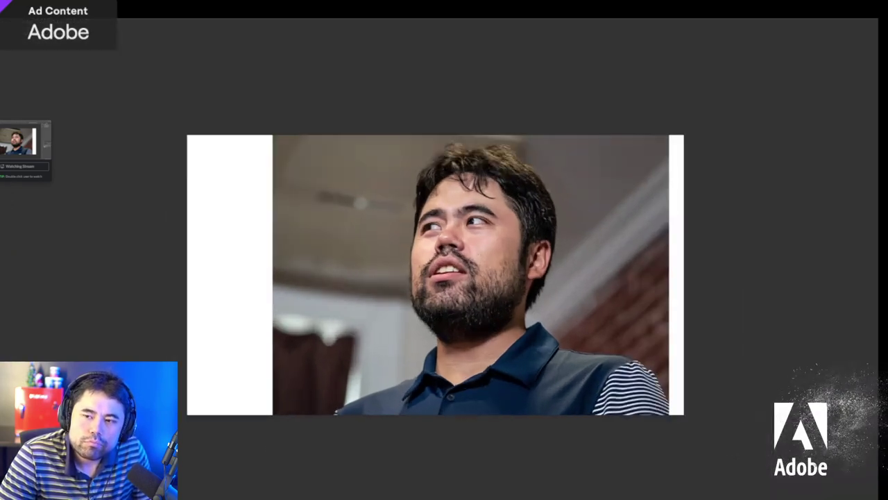
mouse_move(321, 445)
mouse_down()
mouse_move(324, 404)
mouse_move(407, 369)
mouse_move(400, 212)
mouse_move(425, 137)
mouse_move(534, 134)
mouse_move(559, 158)
mouse_move(570, 236)
mouse_up()
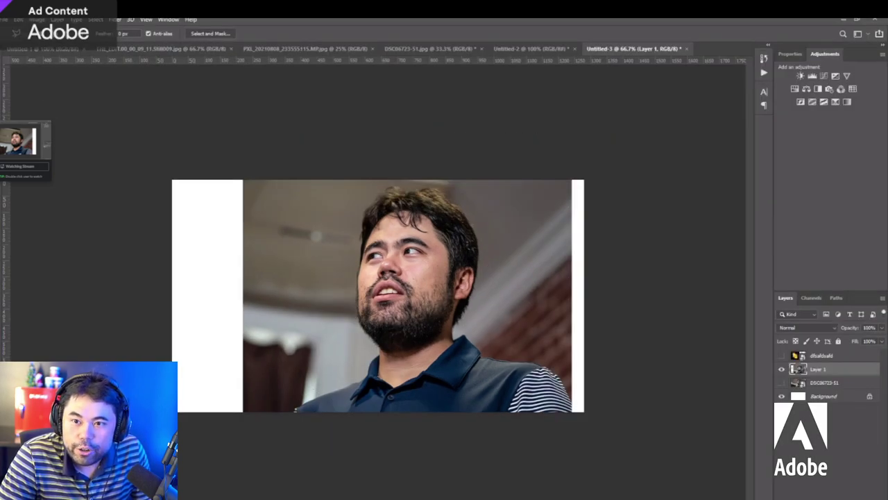
Keep the standard Lasso variant and preview the image in full-screen mode.
click(5, 87)
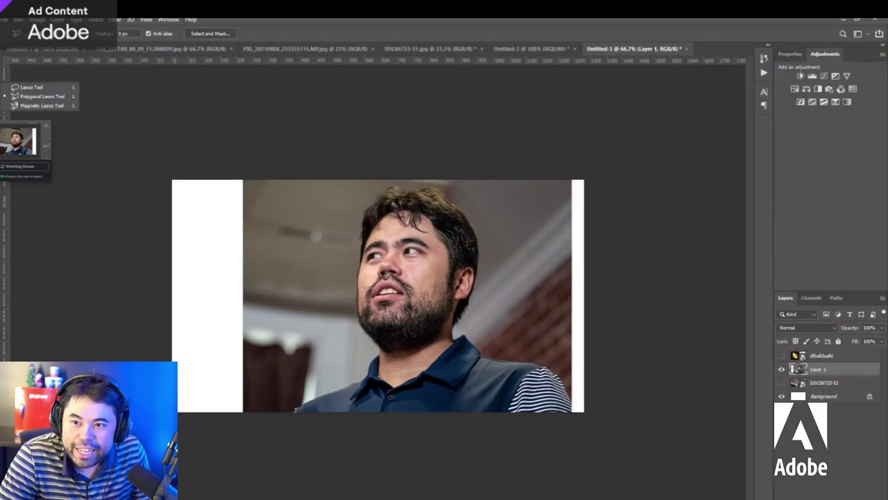
click(16, 76)
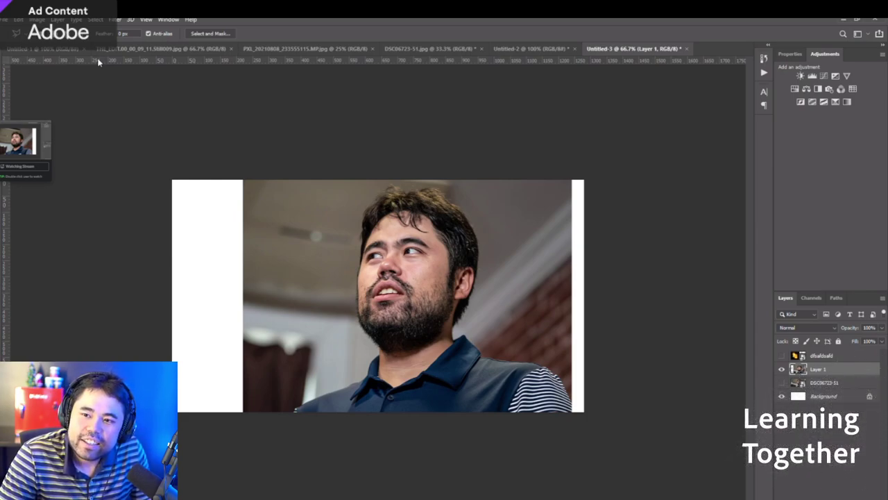
key(alt+Tab)
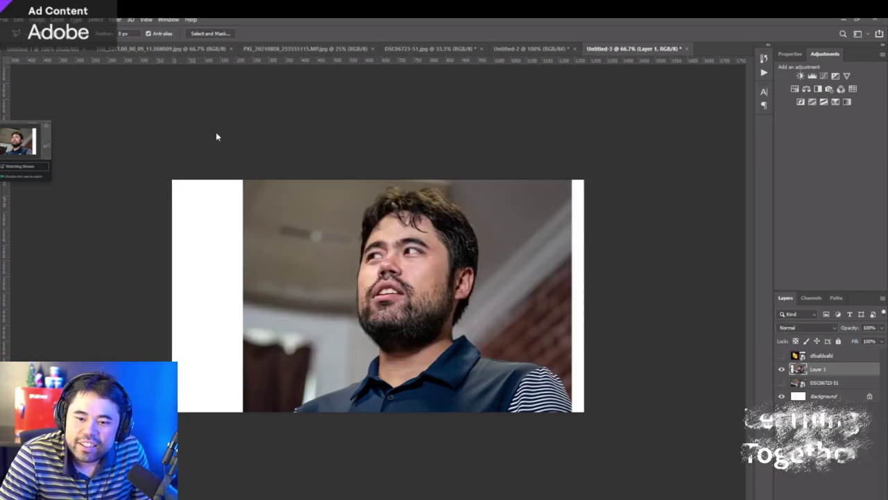
key(f)
key(f)
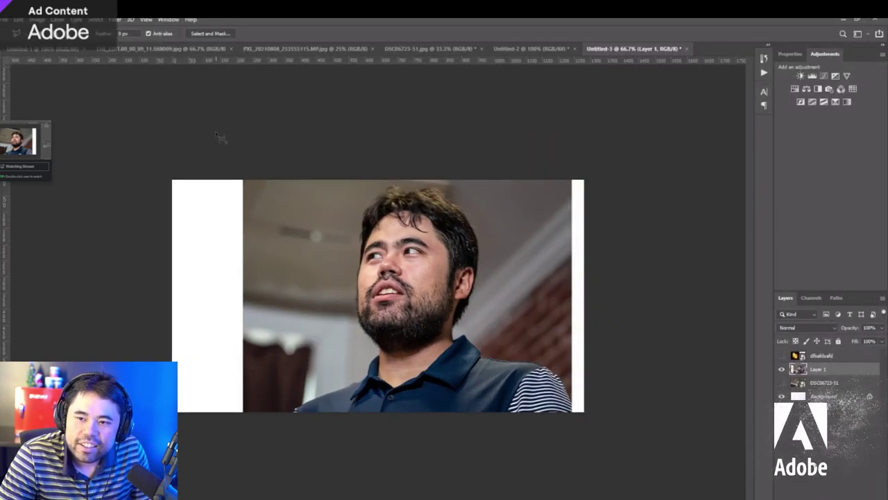
key(f)
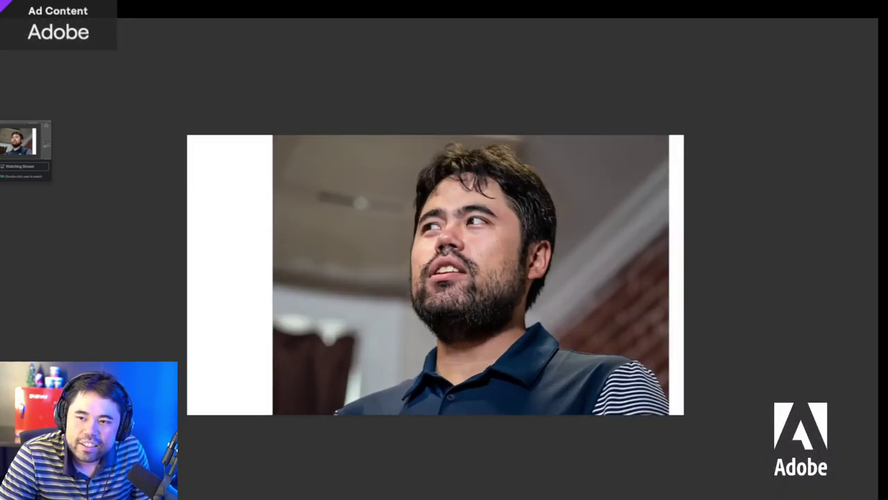
key(f)
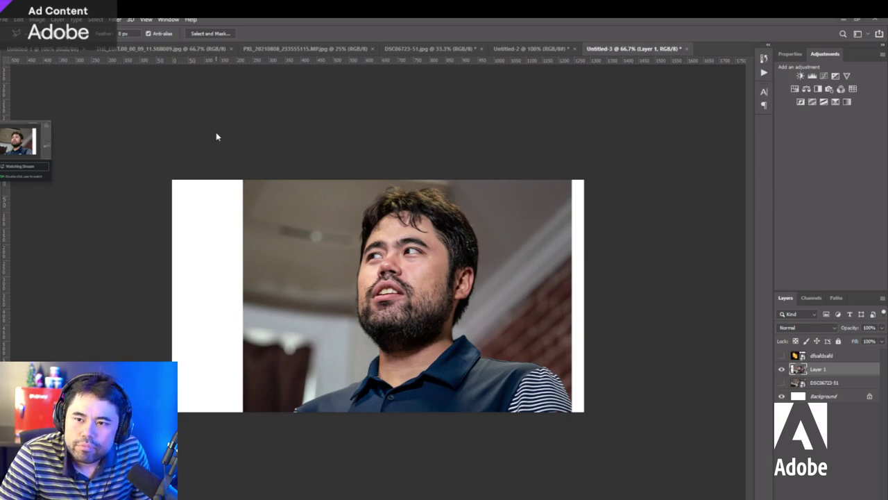
key(f)
key(f)
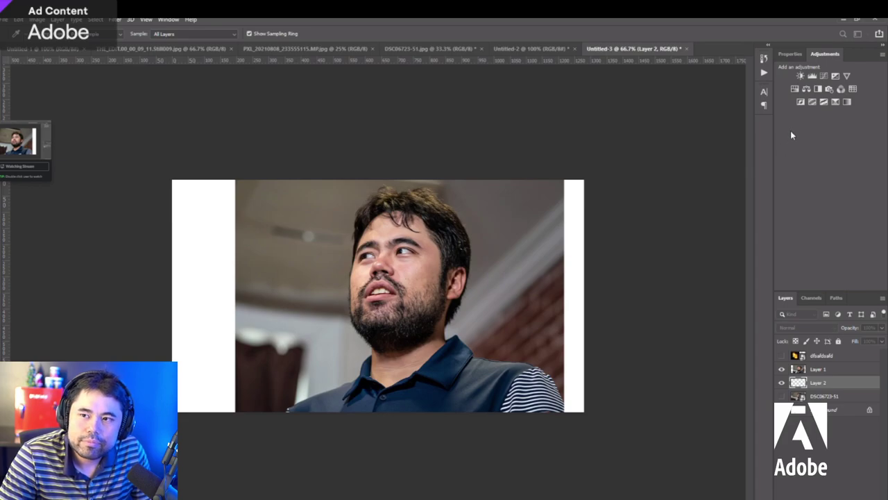
Paint Bucket the white side areas of Layer 2 bright green, then select Layer 1.
key(v)
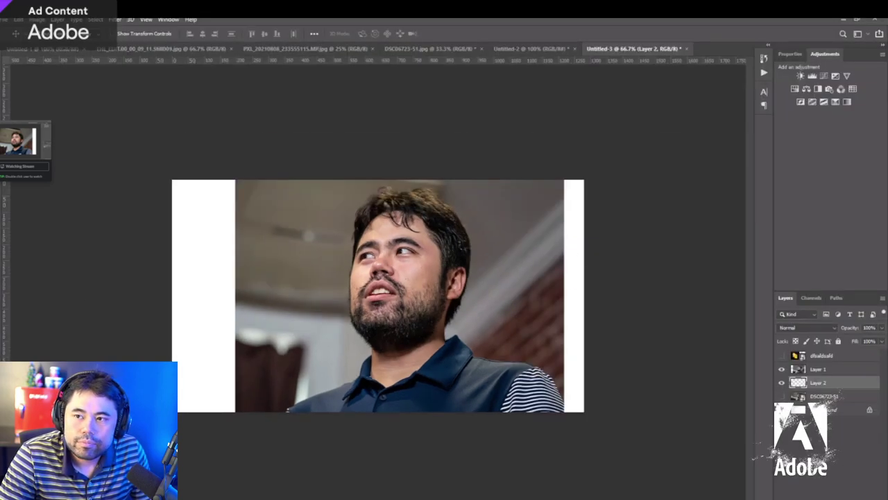
key(g)
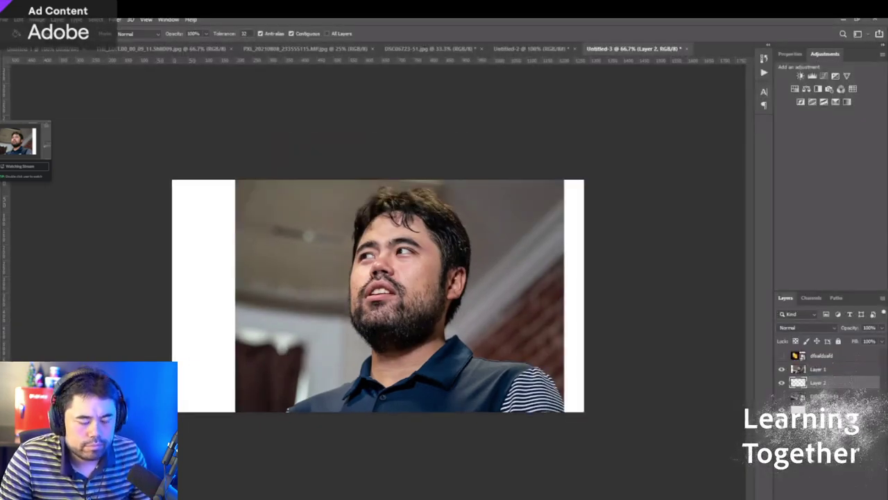
click(209, 254)
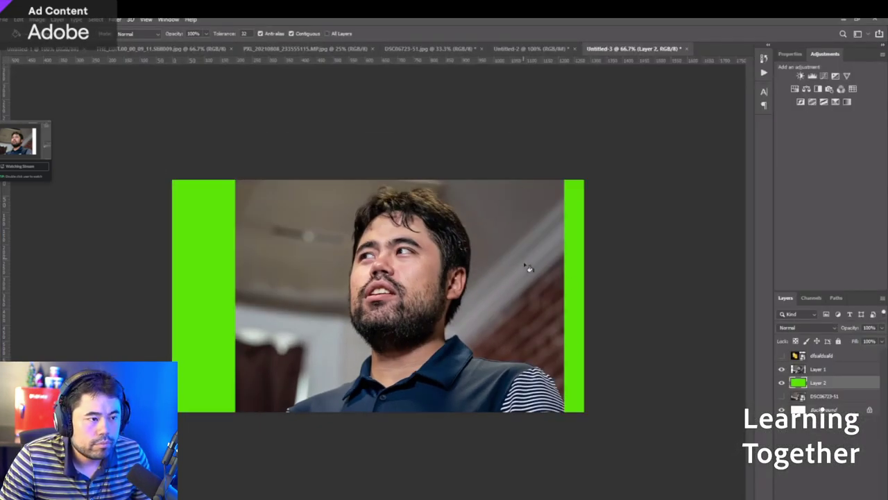
key(v)
ctrl+click(536, 280)
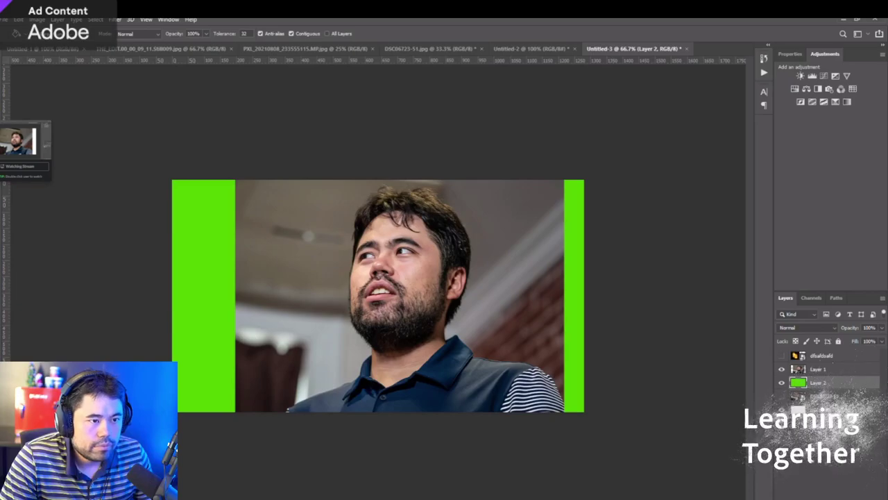
Keep the Paint Bucket as the chosen tool in the fill and gradient tool group.
right_click(4, 221)
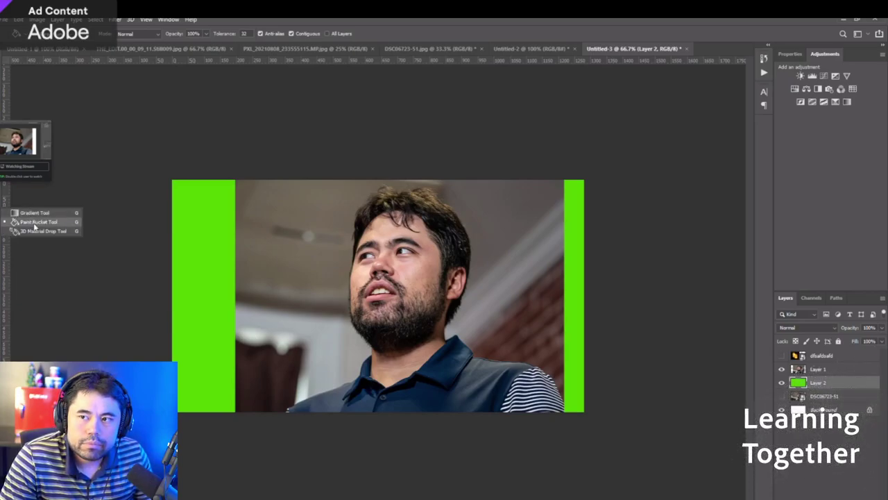
click(36, 222)
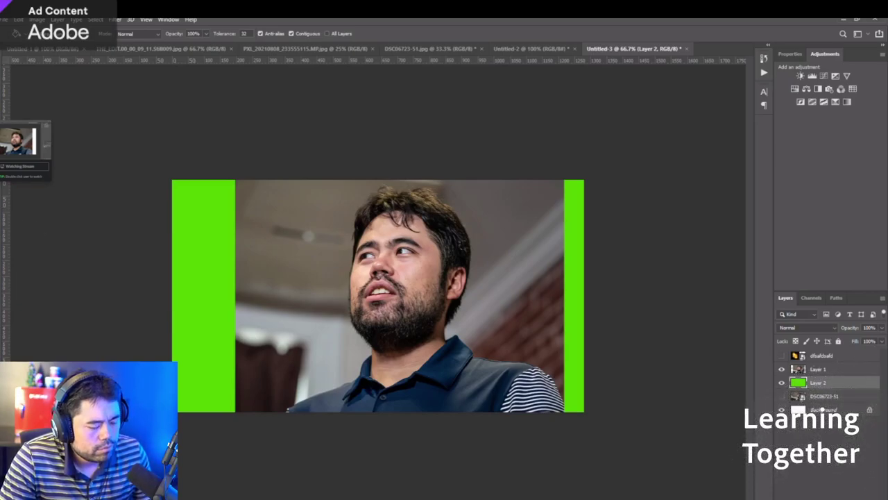
right_click(5, 221)
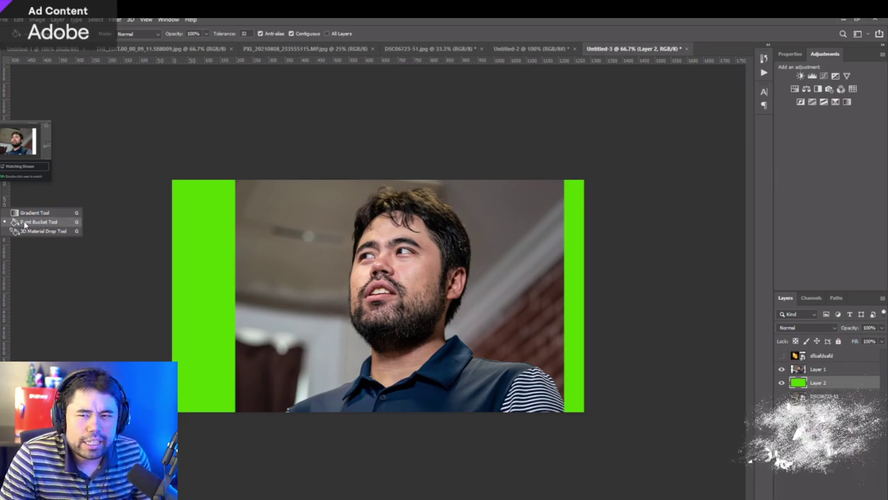
click(28, 222)
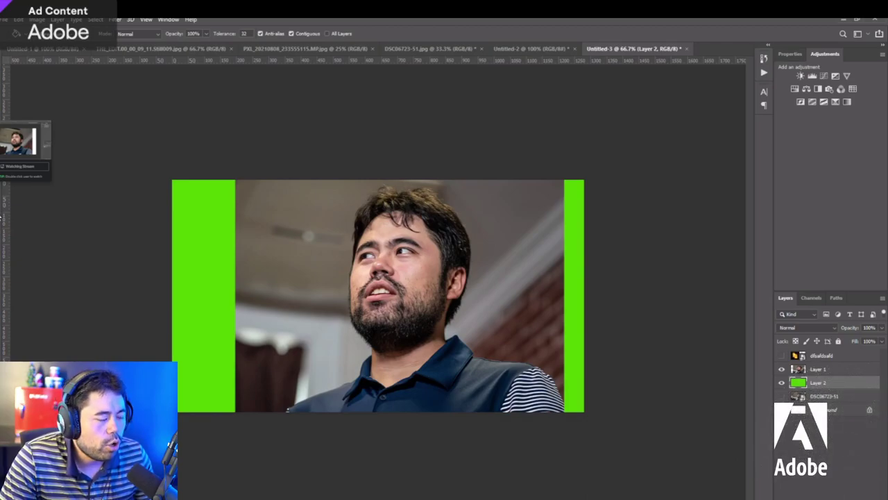
right_click(6, 222)
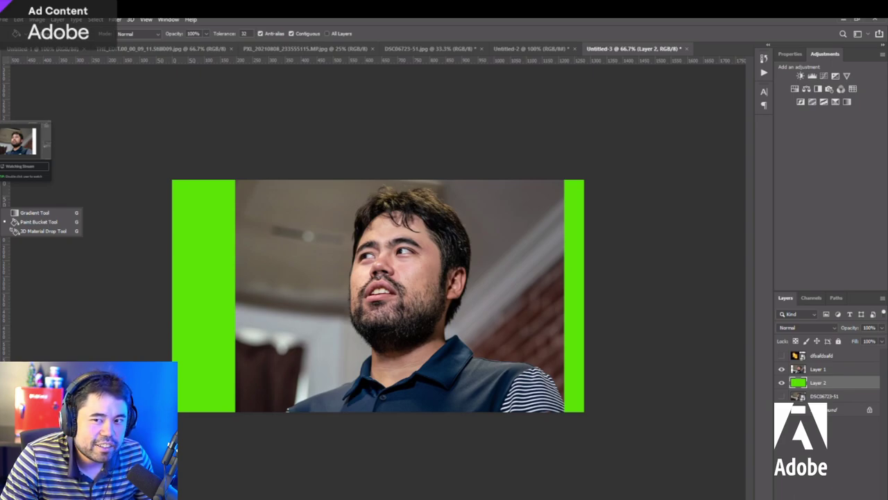
click(22, 223)
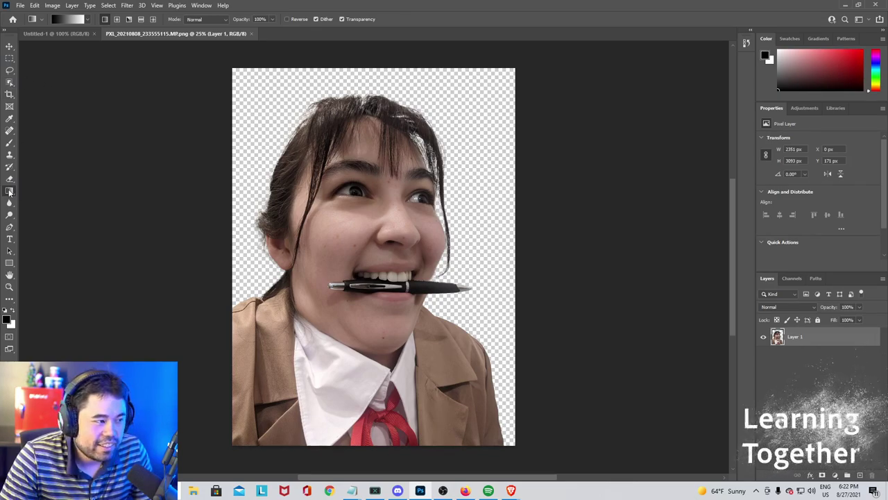
right_click(9, 192)
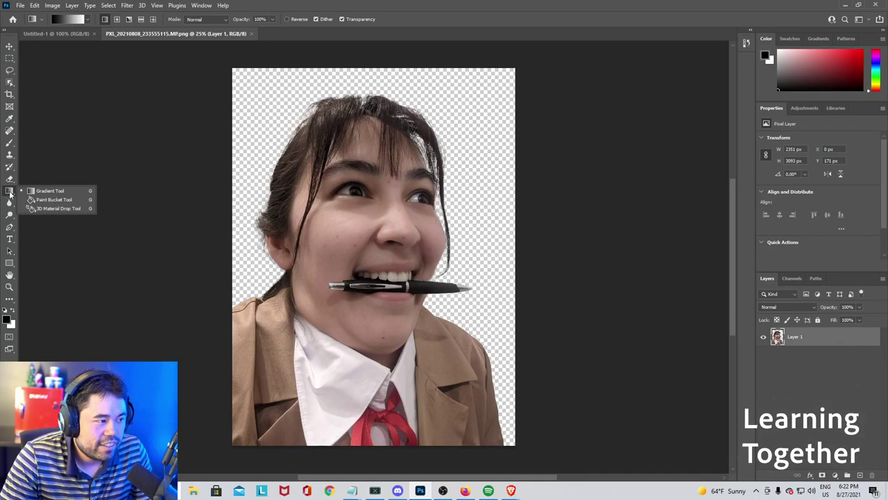
click(36, 200)
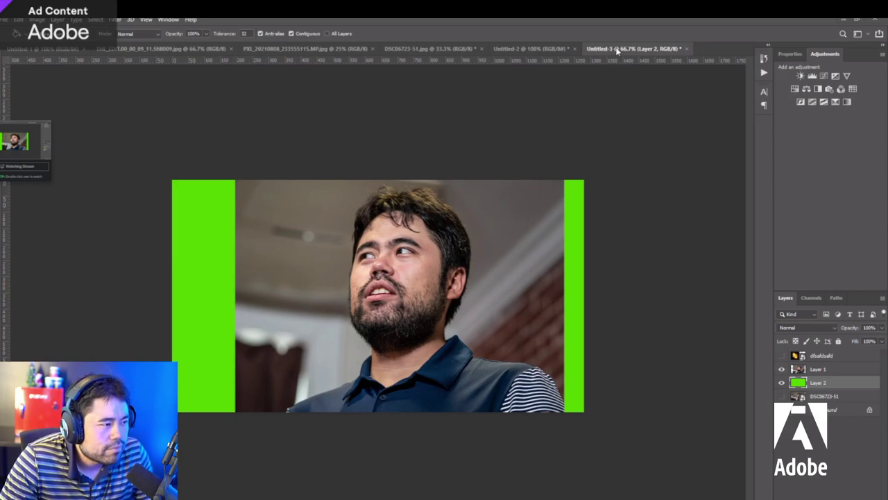
Leave full-screen view and dock the floating Untitled-3 window back into the document tabs.
key(f)
key(f)
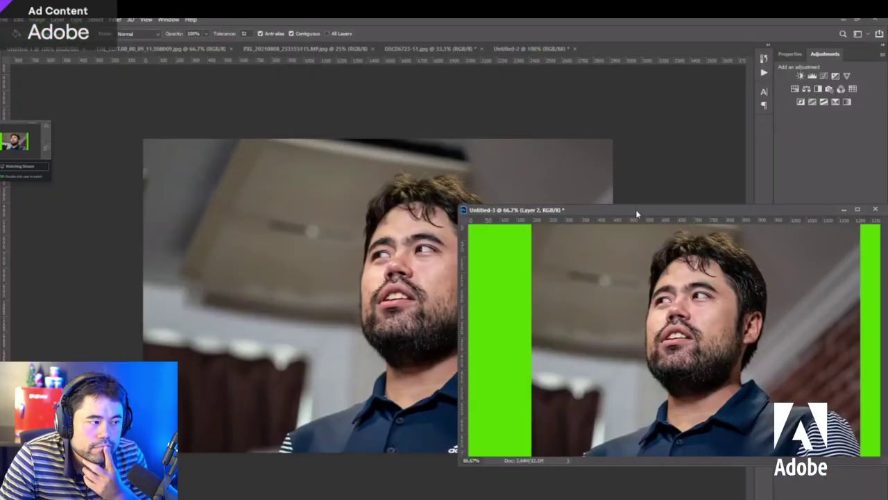
drag(638, 213, 546, 176)
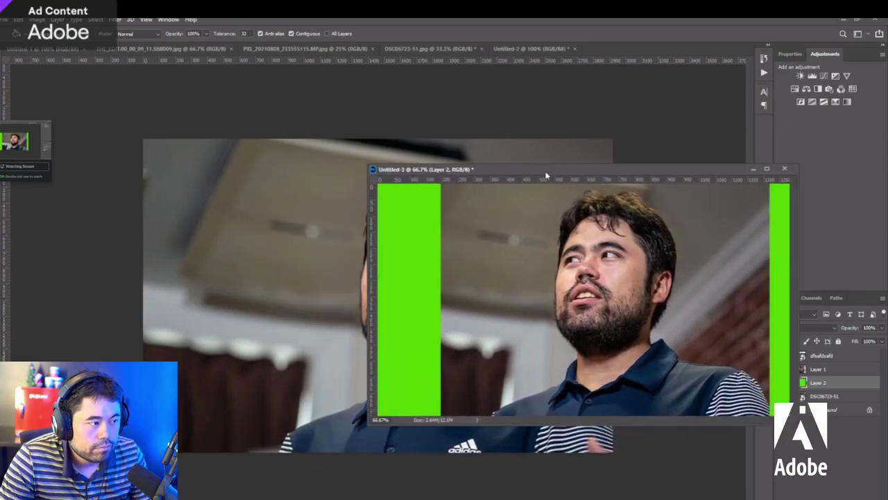
key(f)
key(f)
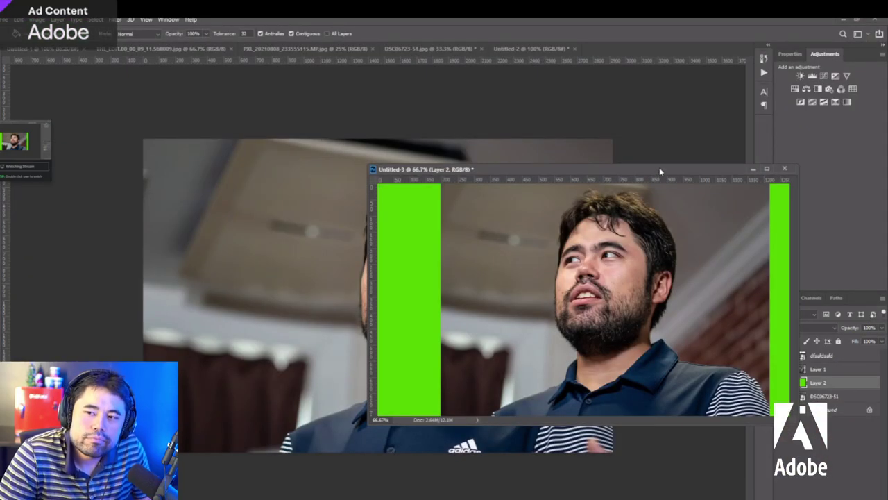
drag(655, 168, 664, 156)
key(f)
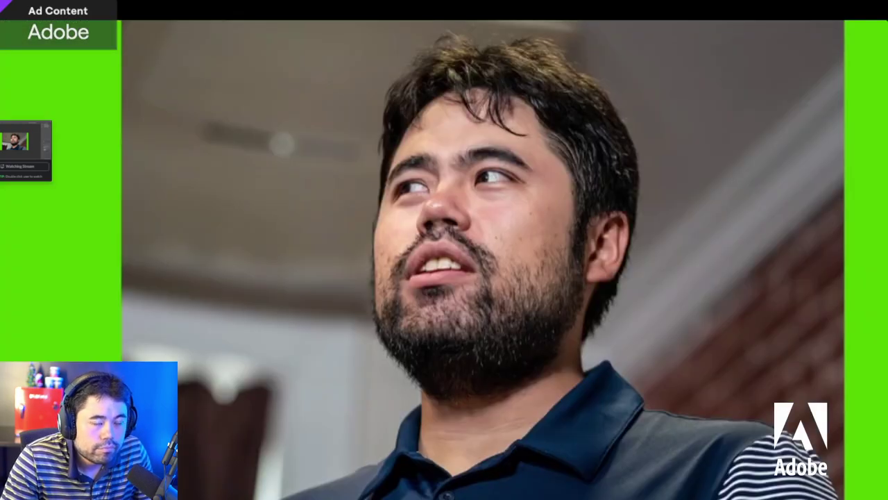
key(f)
drag(467, 155, 606, 44)
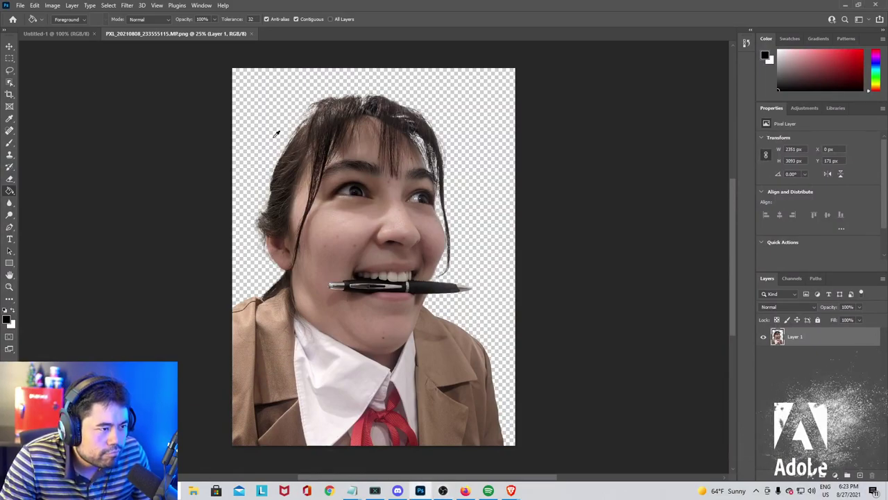
Fill the transparent area around the cut-out with black, using Darken fill mode.
click(307, 91)
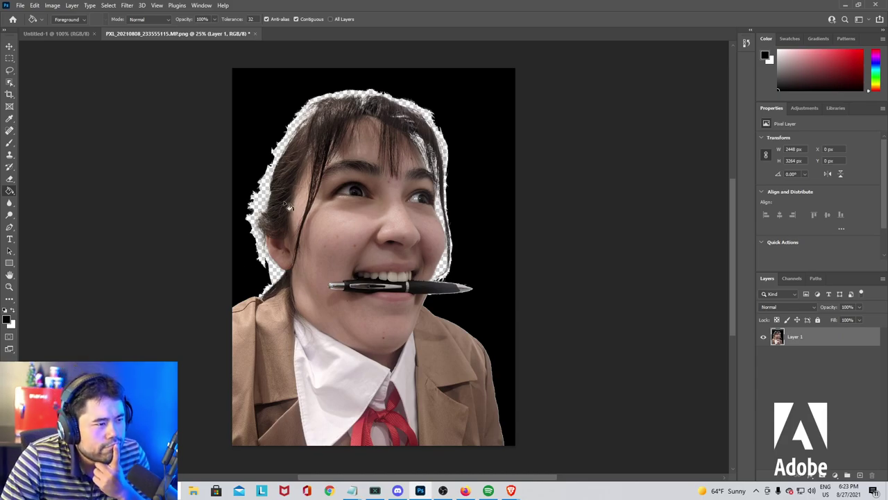
right_click(250, 125)
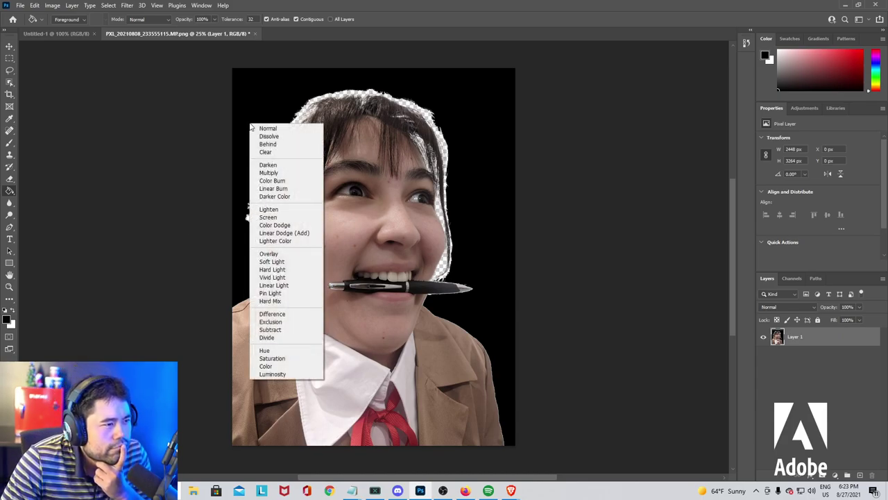
click(268, 165)
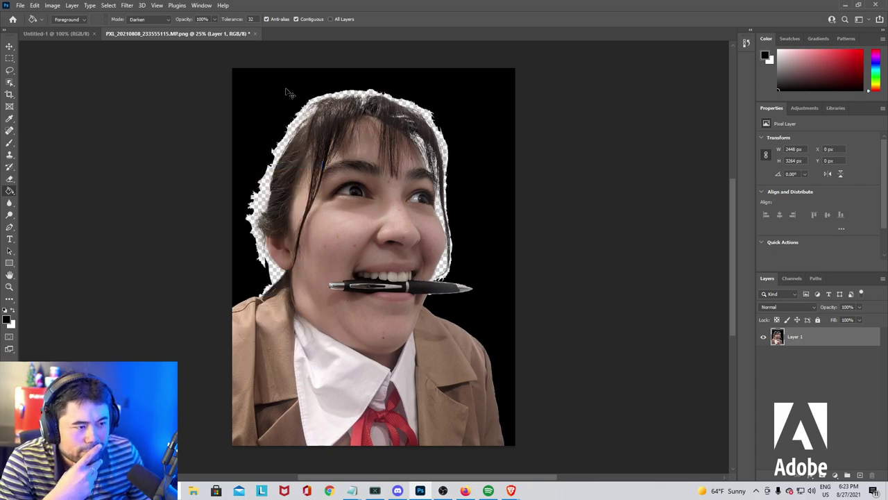
right_click(287, 91)
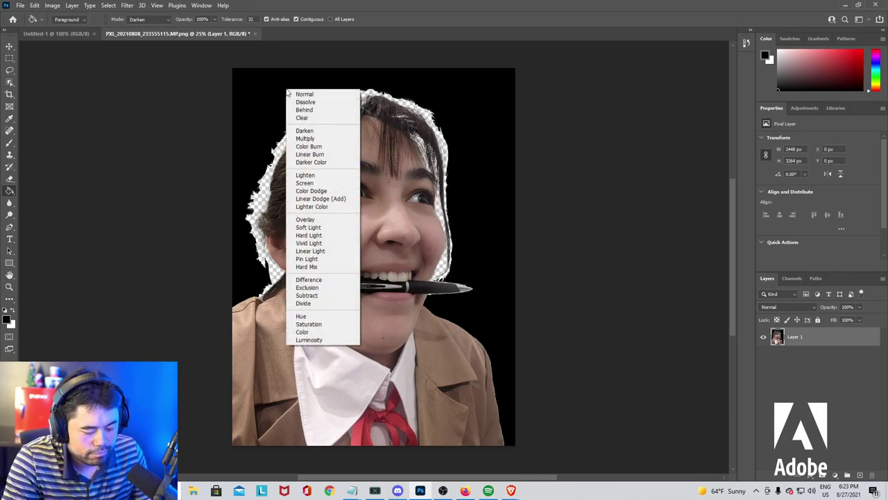
click(196, 111)
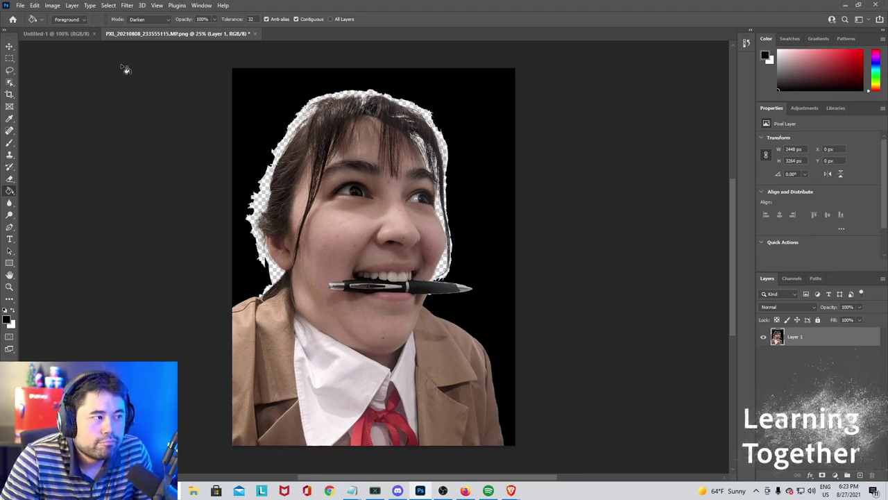
Close the Layer menu unused, switch the keyboard input language and open the GeForce overlay.
click(71, 5)
mouse_move(75, 18)
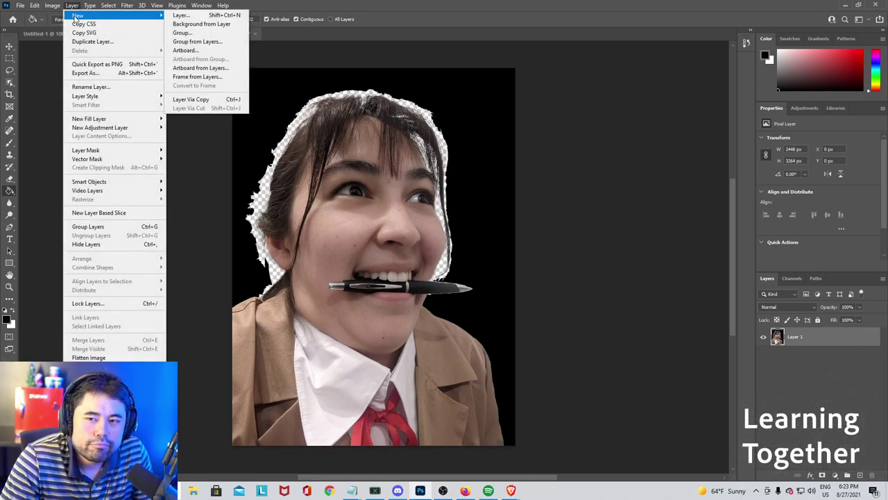
key(Escape)
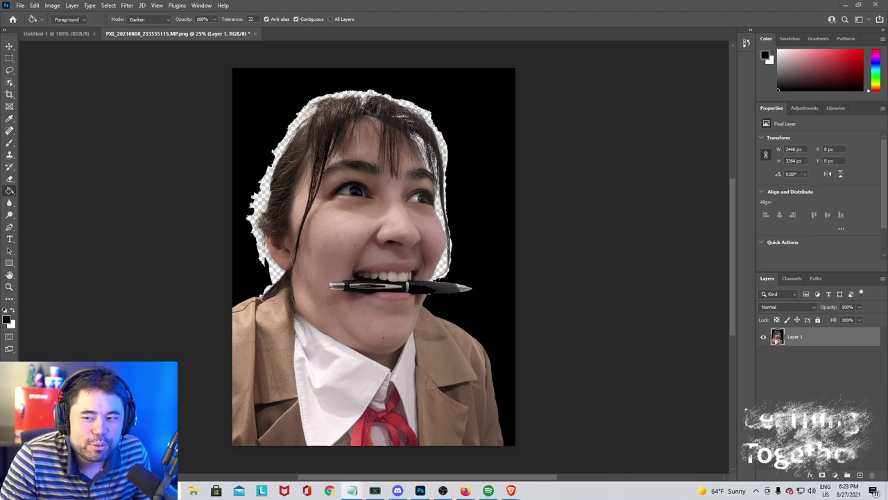
key(super+space)
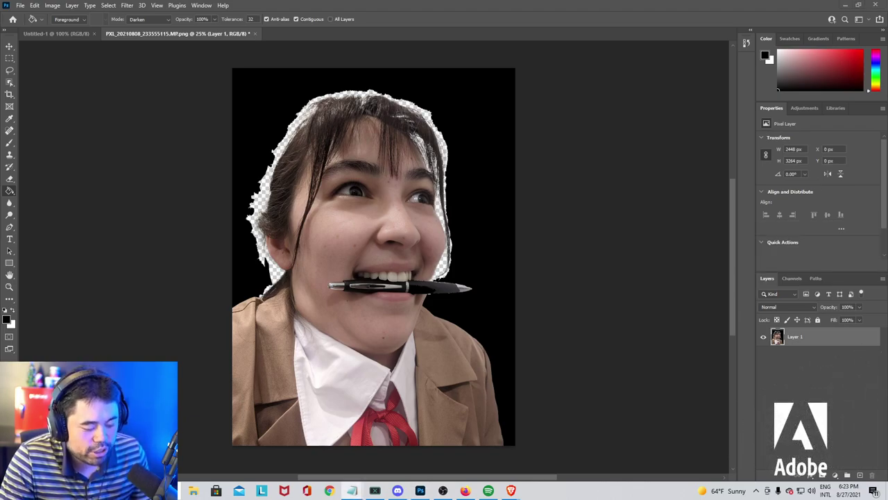
key(alt+z)
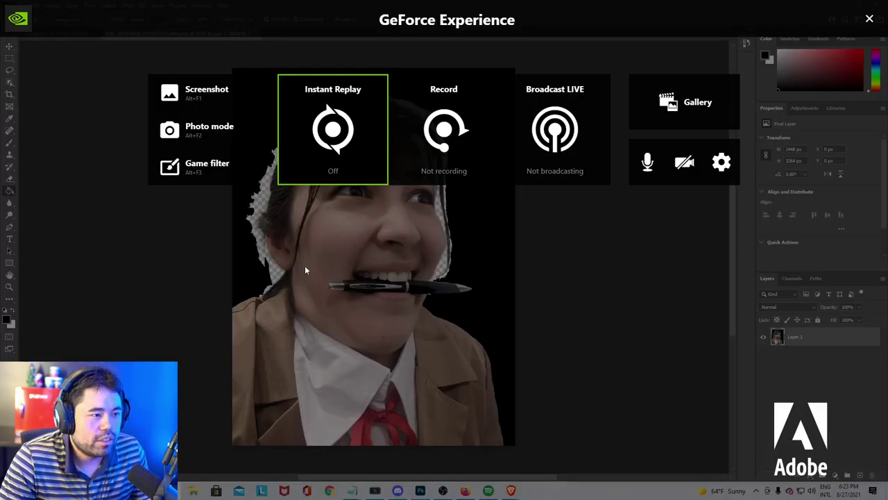
click(697, 104)
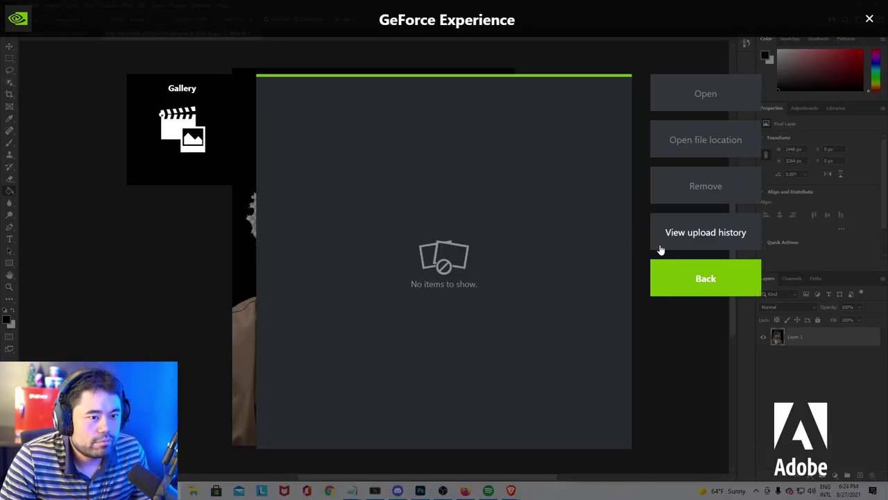
click(698, 286)
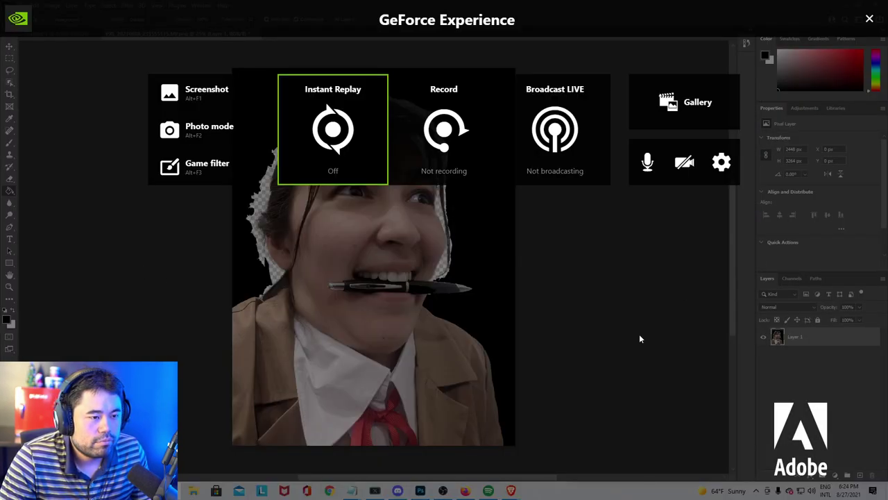
click(869, 20)
key(alt+z)
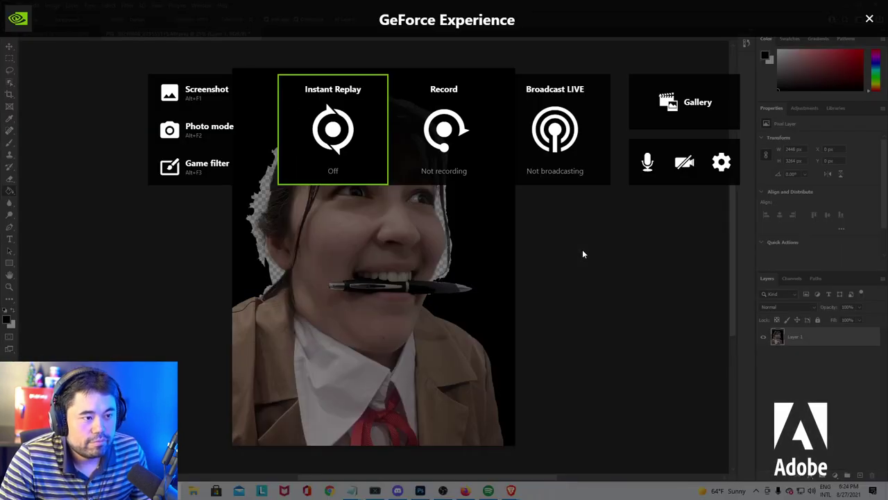
click(869, 19)
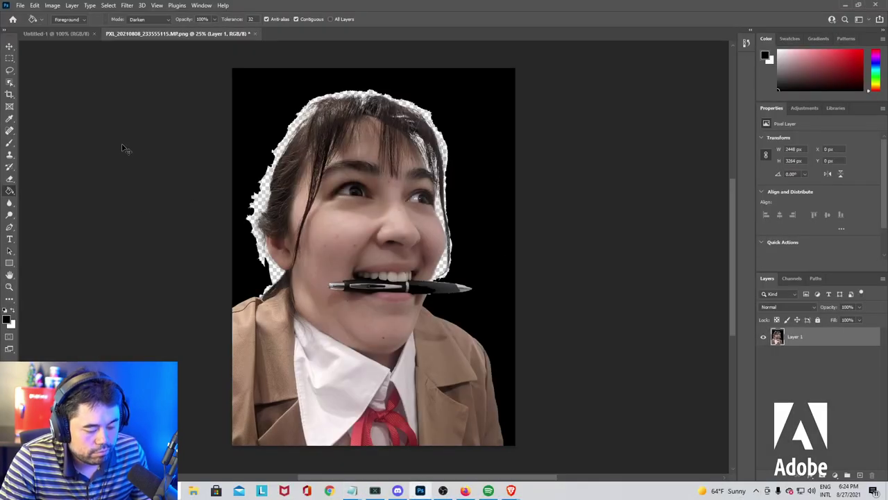
key(alt+z)
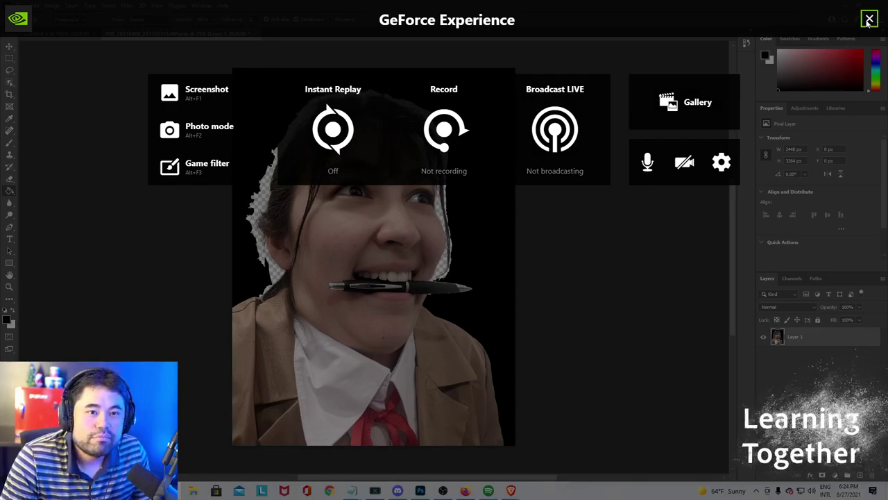
key(alt+z)
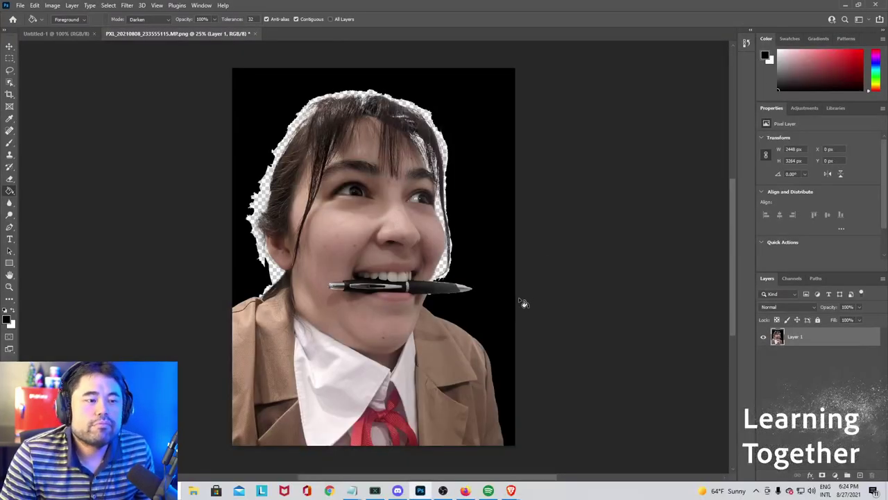
Undo the black Paint Bucket fill around the portrait with Ctrl+Z.
click(36, 5)
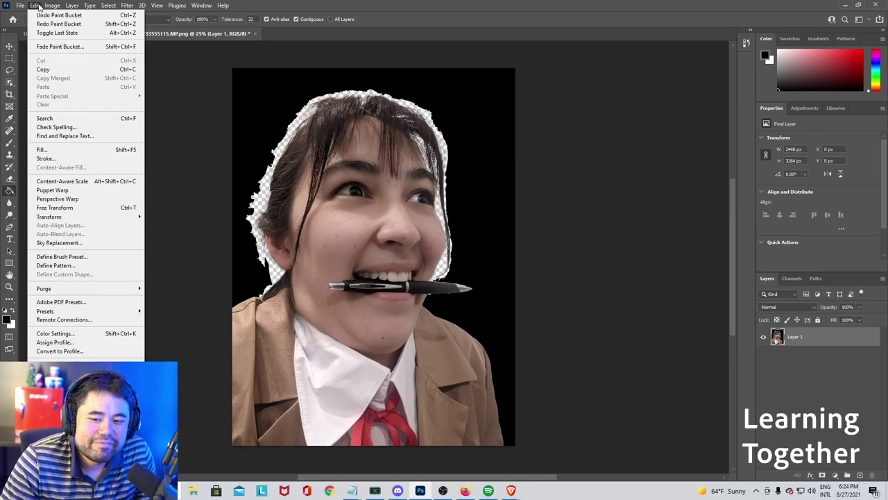
click(40, 6)
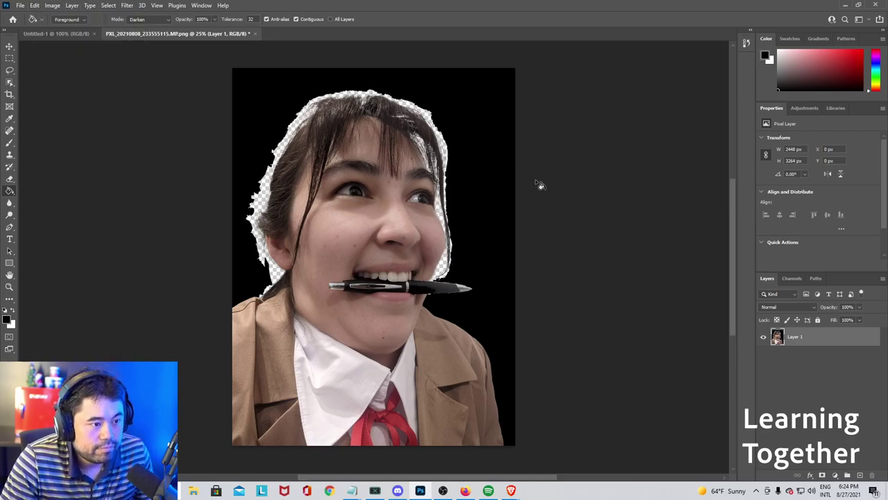
key(ctrl+z)
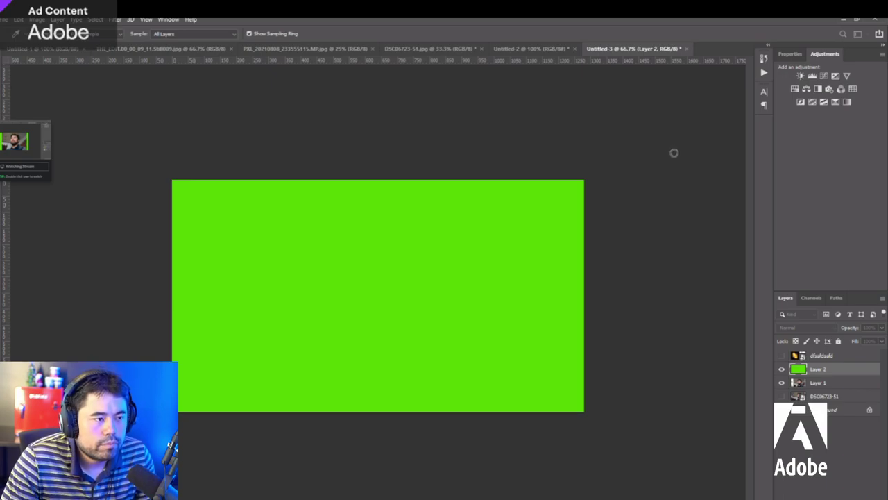
Select the Paint Bucket tool and start renaming Layer 2.
key(g)
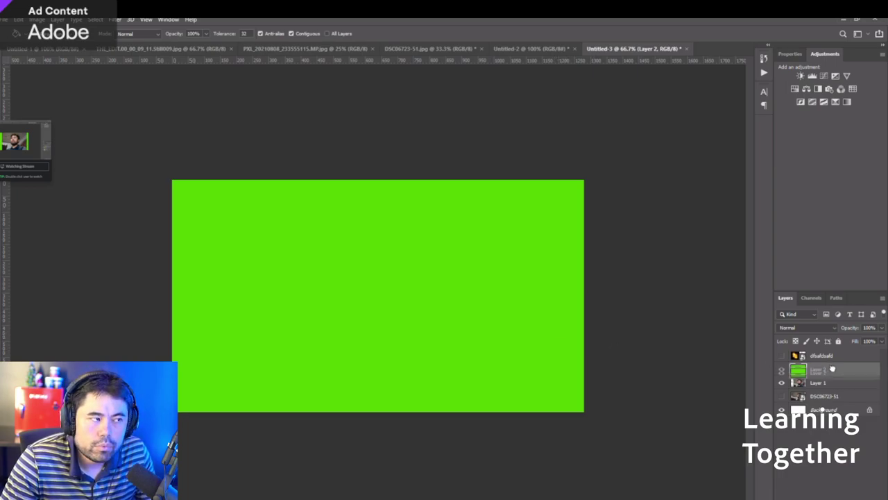
double_click(831, 369)
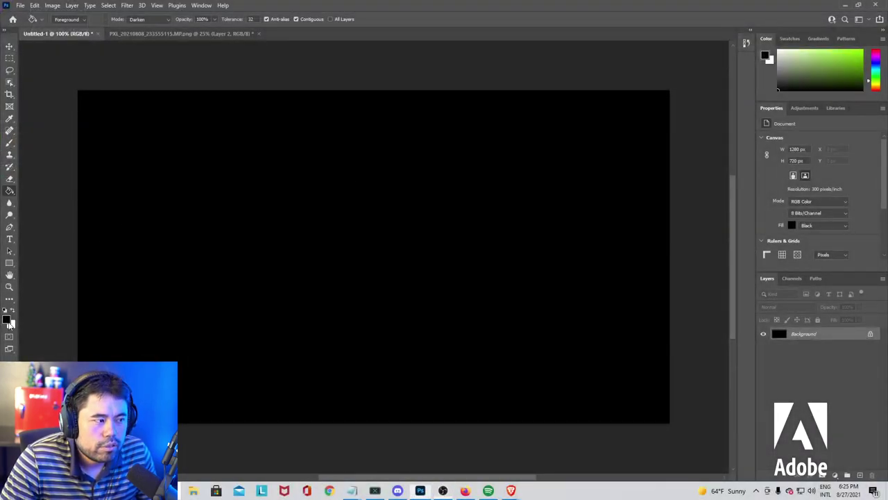
Switch to the PXL_20210808_233555115.MP.png document and look through the Layer > New submenu.
click(146, 33)
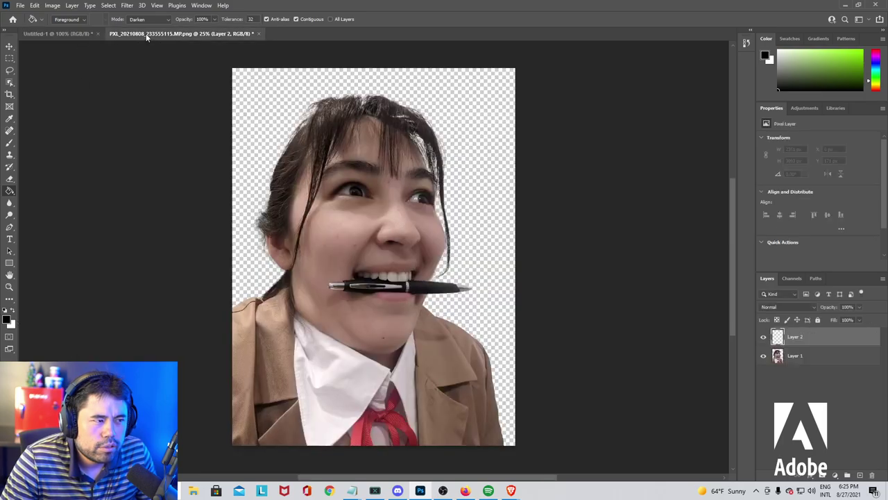
click(20, 5)
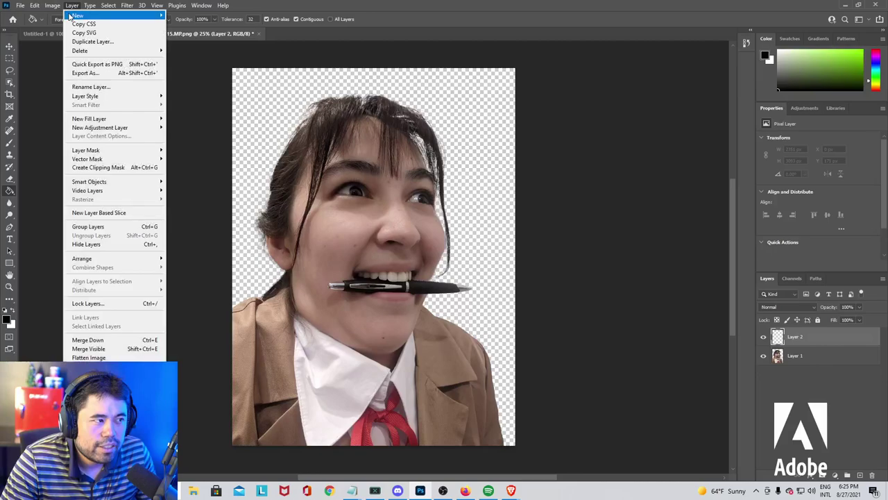
click(73, 5)
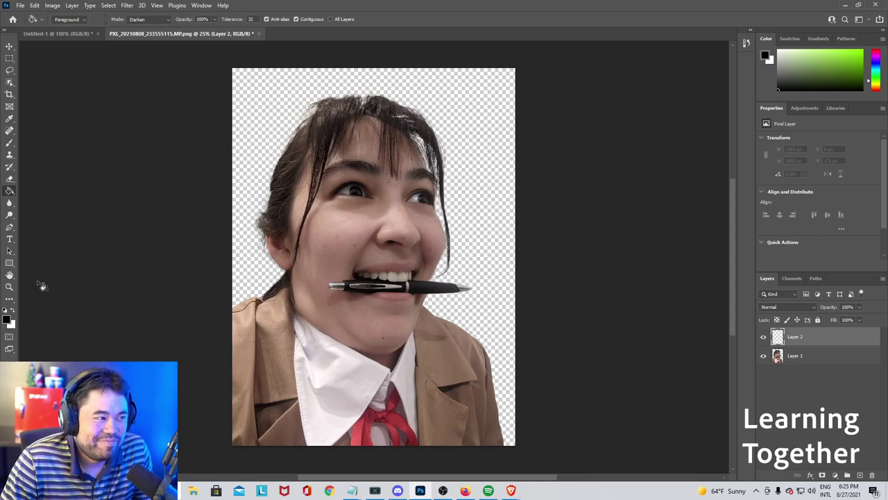
click(6, 319)
click(359, 170)
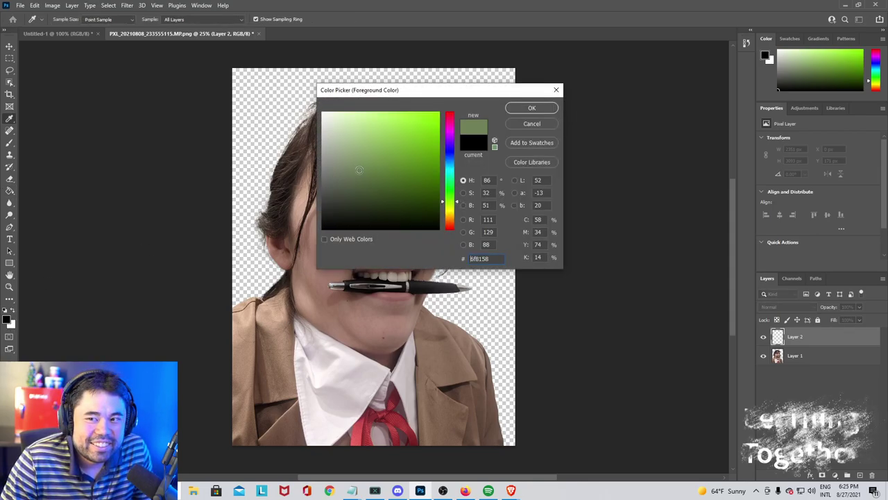
click(393, 153)
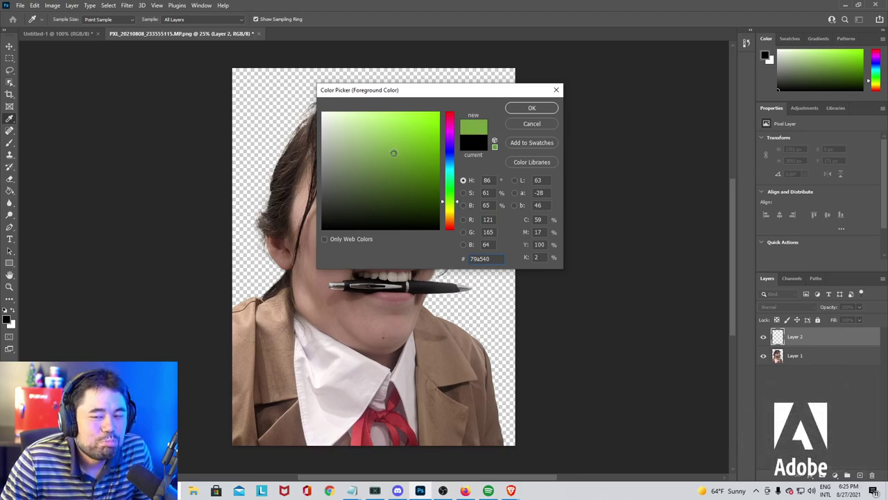
click(526, 126)
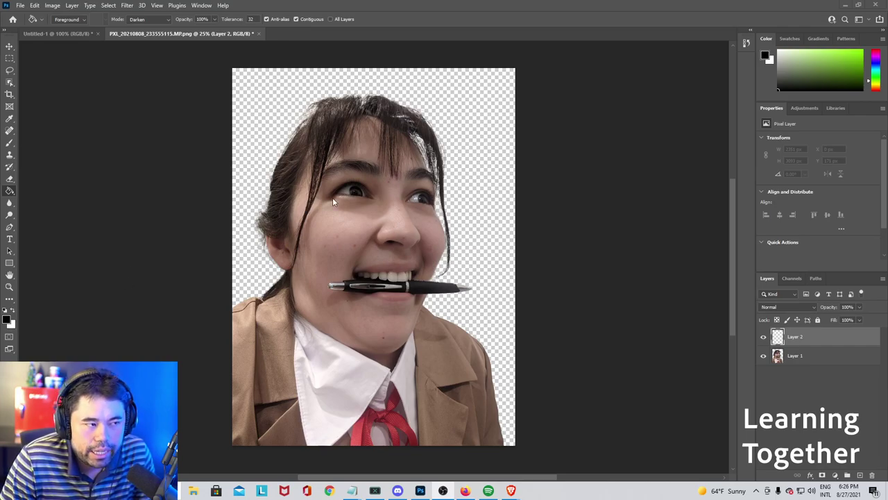
click(79, 34)
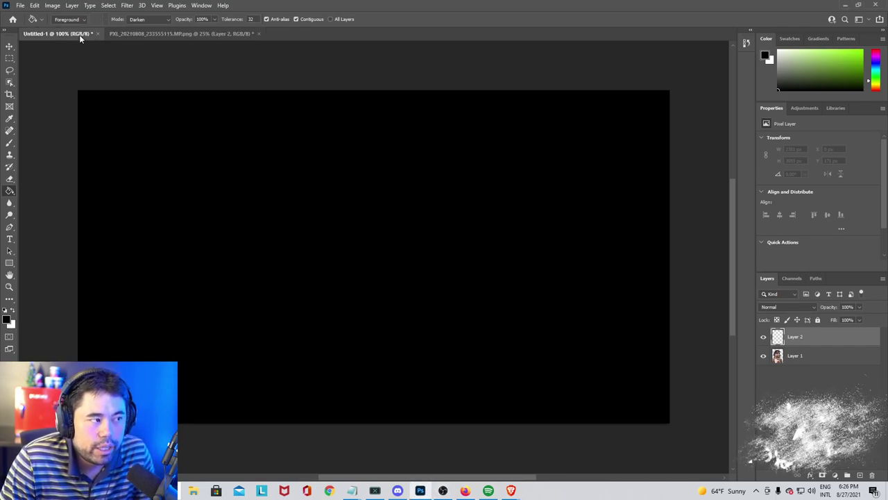
click(6, 318)
drag(403, 156, 384, 168)
click(532, 123)
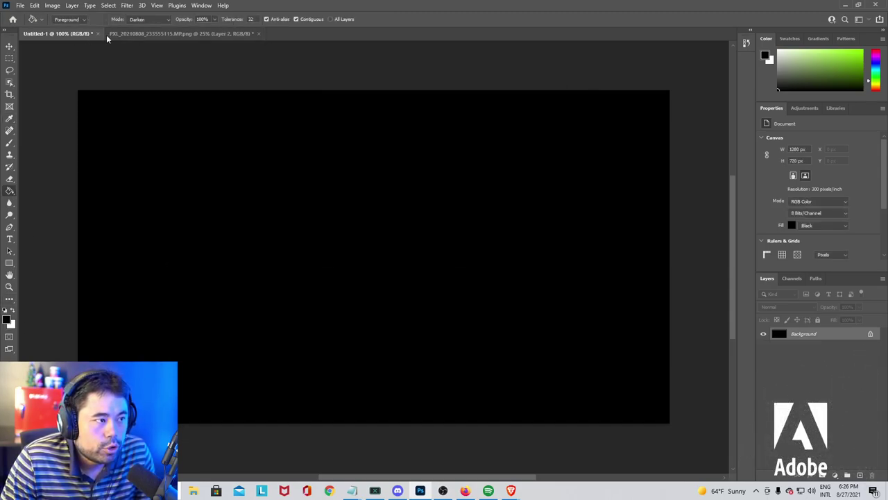
click(139, 34)
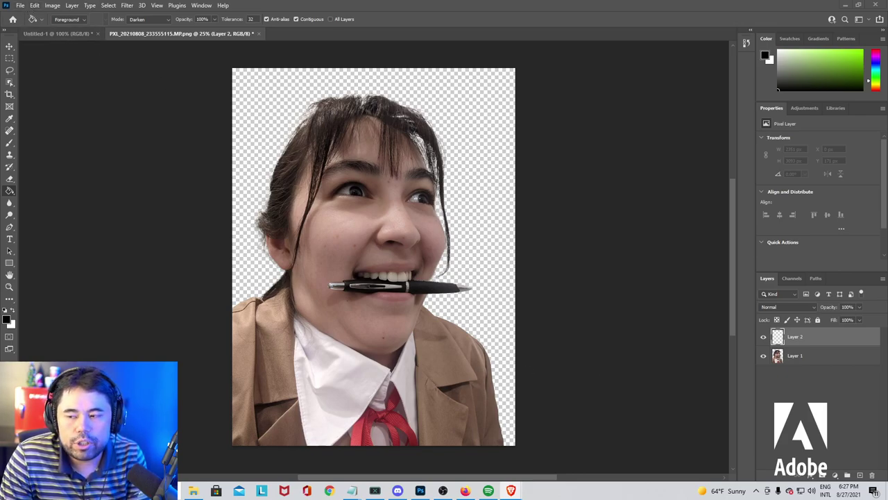
Create a new 1280×720 document with Ctrl+N, accepting the default settings.
click(20, 6)
click(62, 15)
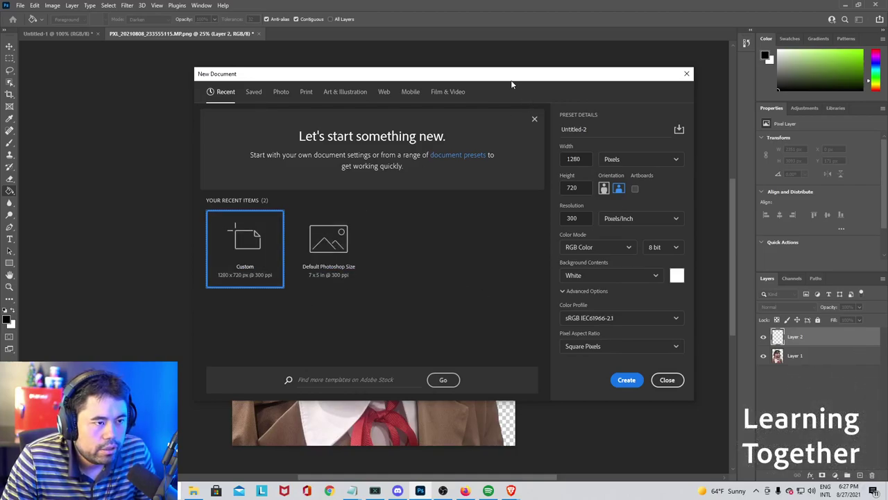
key(Escape)
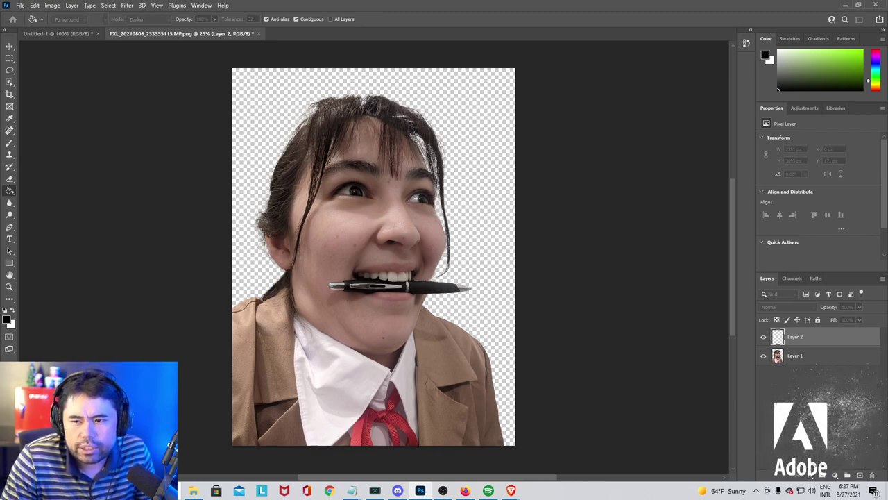
key(ctrl+n)
key(Return)
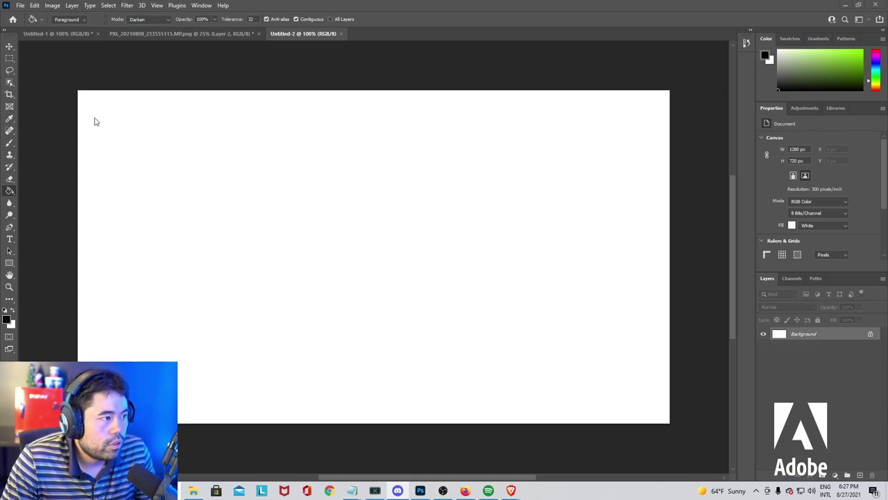
click(21, 6)
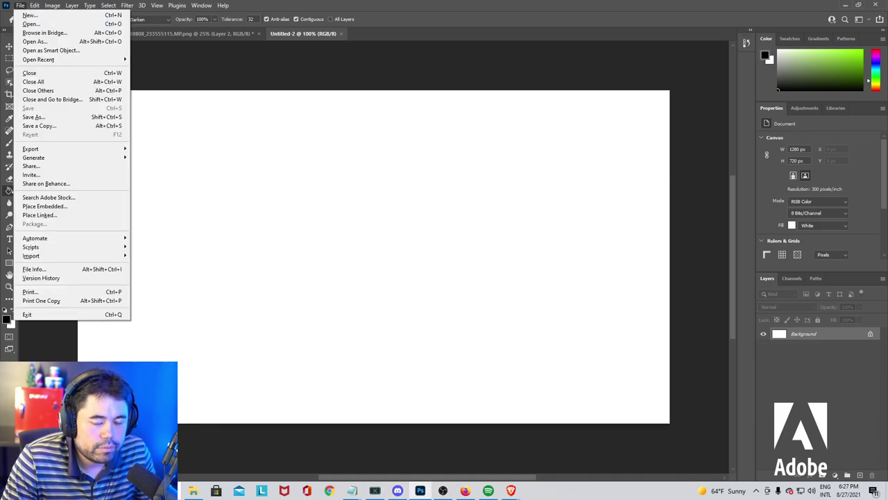
key(Escape)
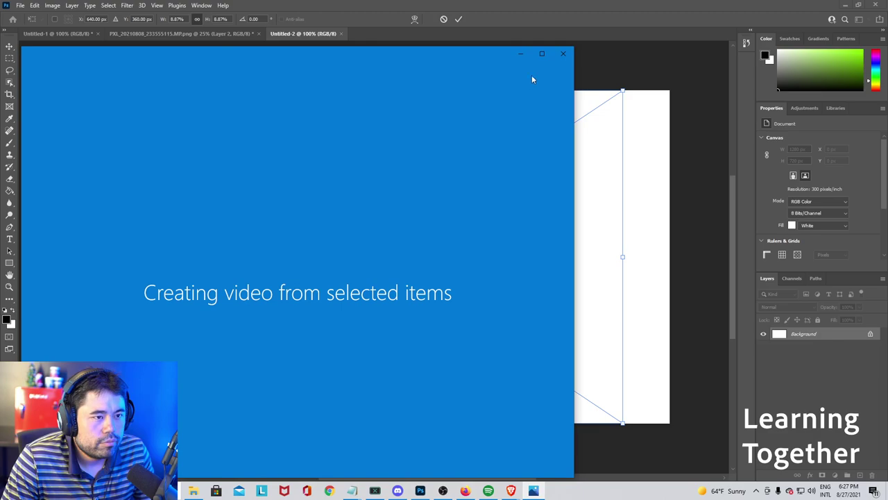
click(562, 54)
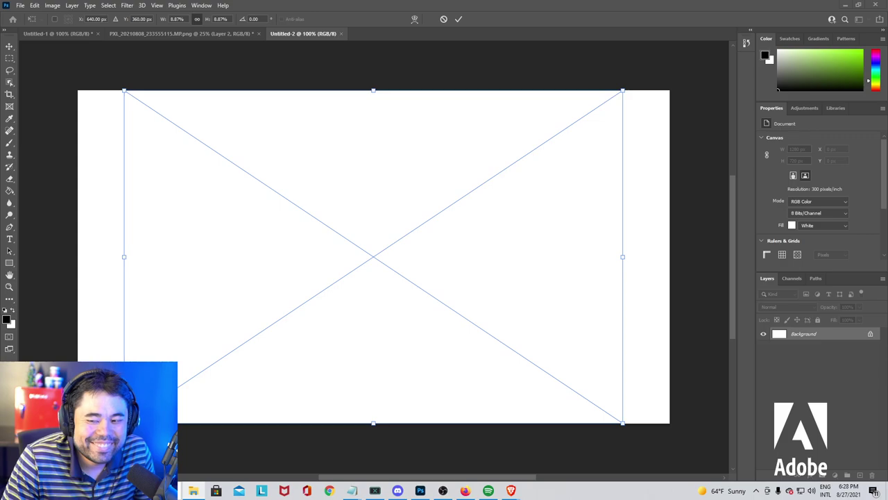
click(22, 5)
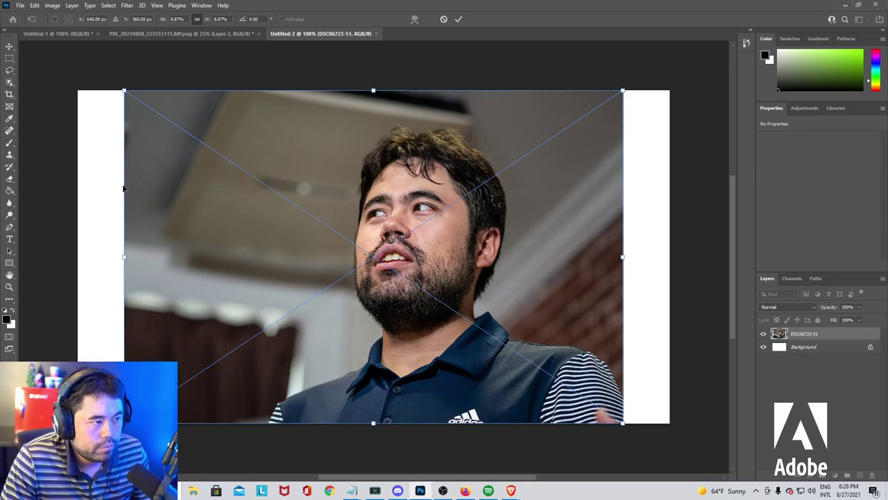
key(Escape)
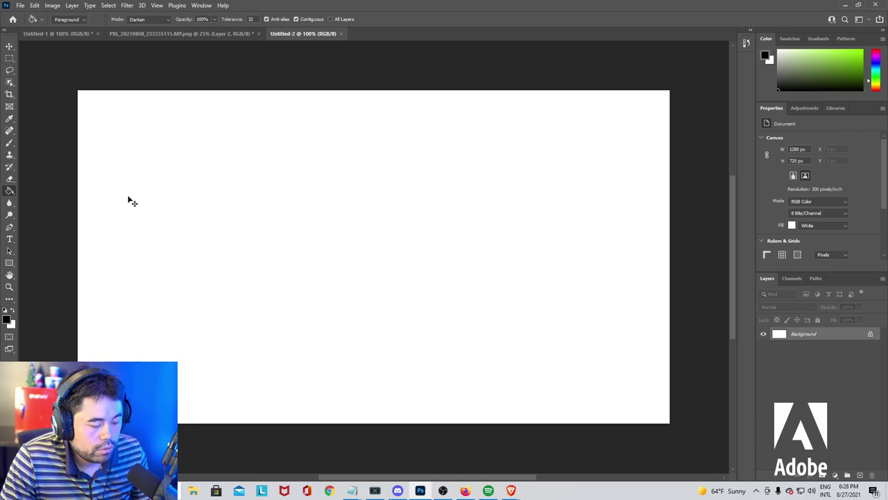
Open DSC06723-51.jpg from the Downloads folder.
click(21, 5)
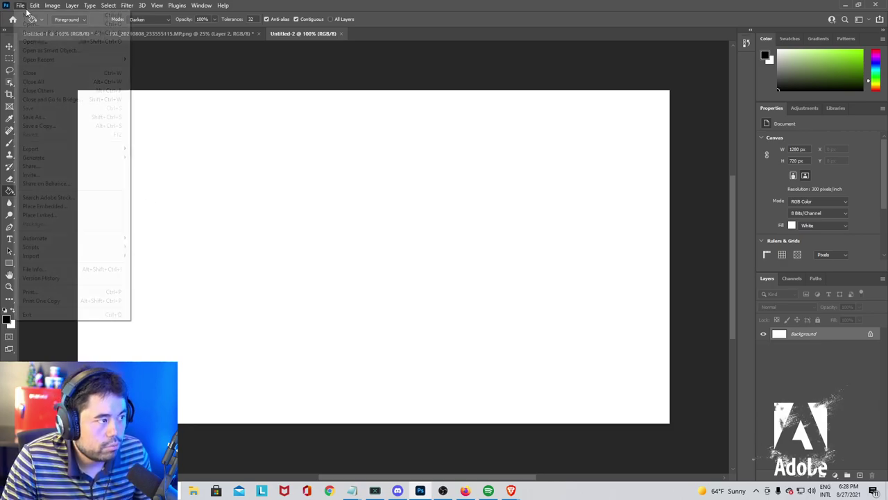
click(29, 28)
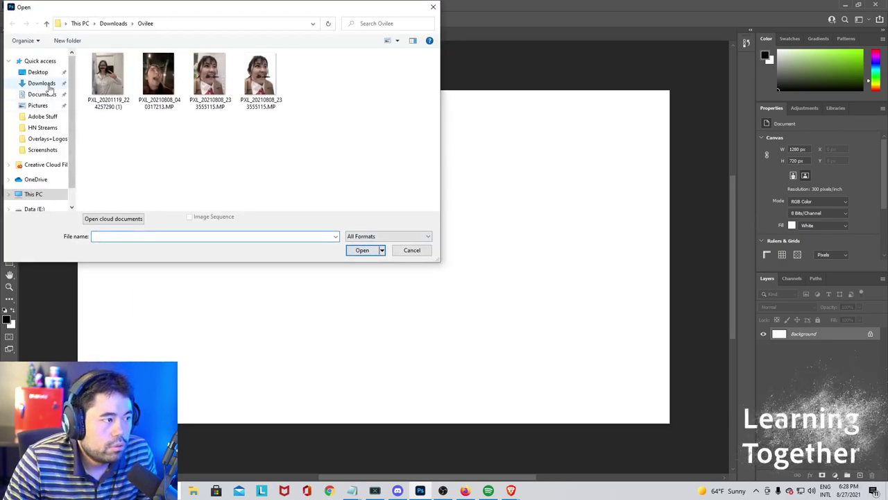
click(44, 83)
click(111, 81)
click(368, 251)
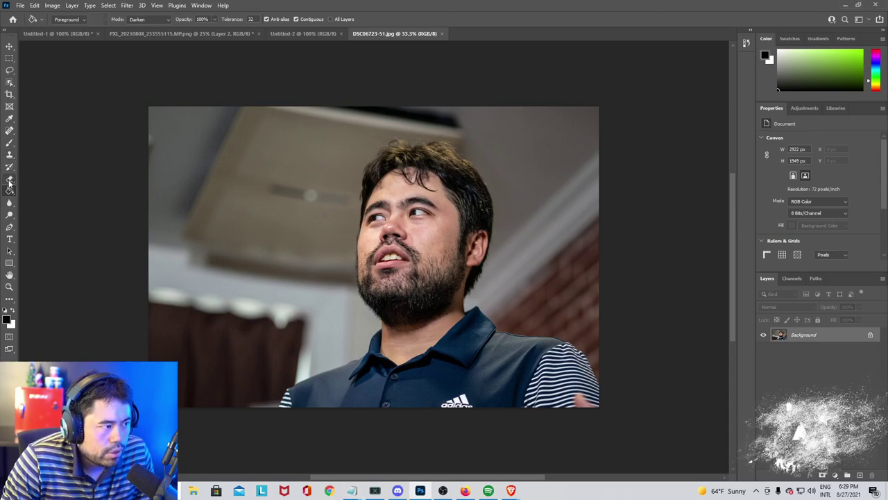
Pick the Eraser tool and show its brush size and hardness picker on the canvas.
click(9, 180)
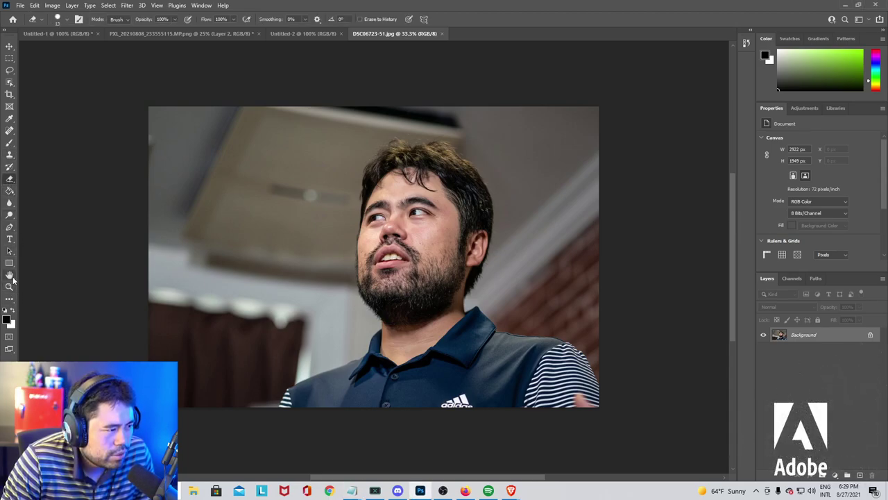
click(10, 168)
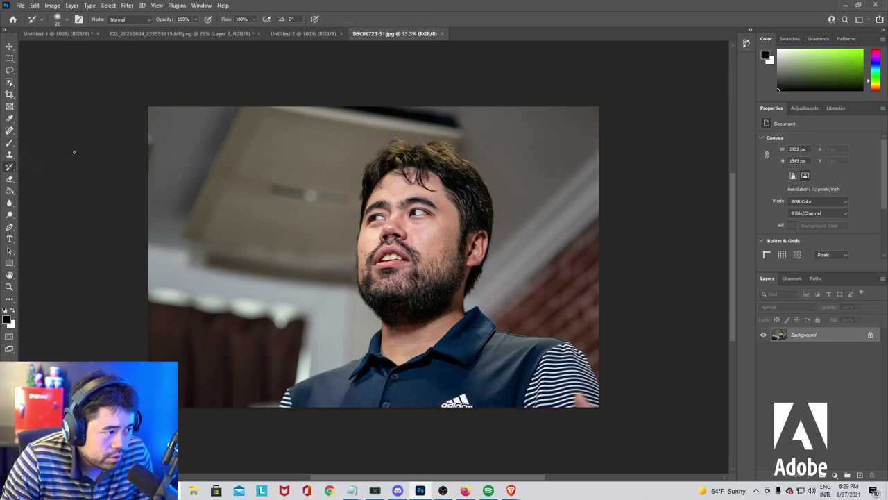
click(10, 181)
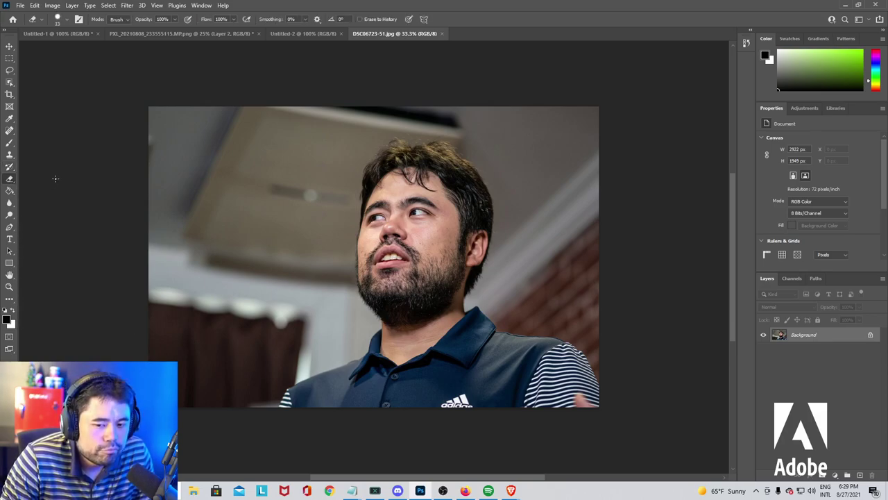
right_click(11, 182)
right_click(232, 186)
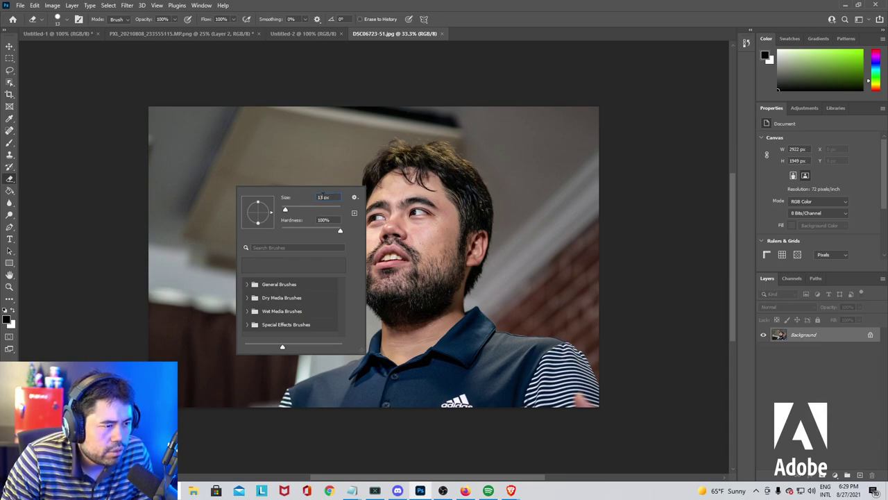
Set the eraser brush Size to 100 px and close the brush picker.
text(100)
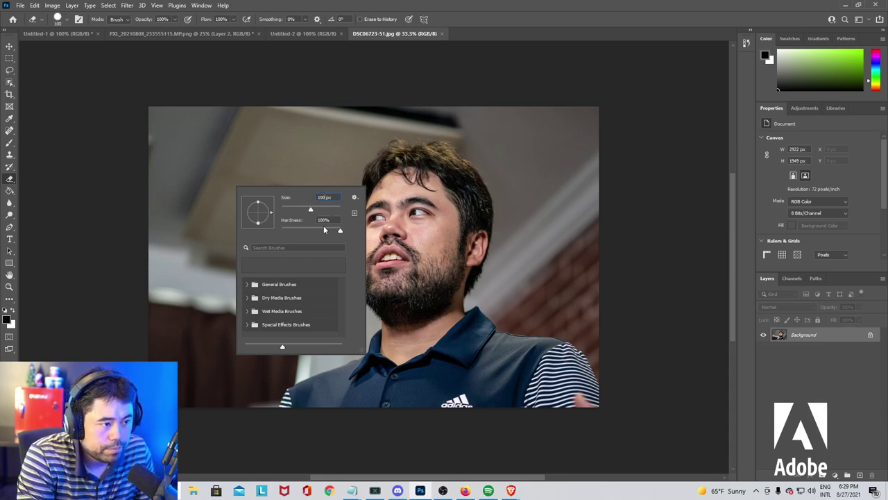
key(Return)
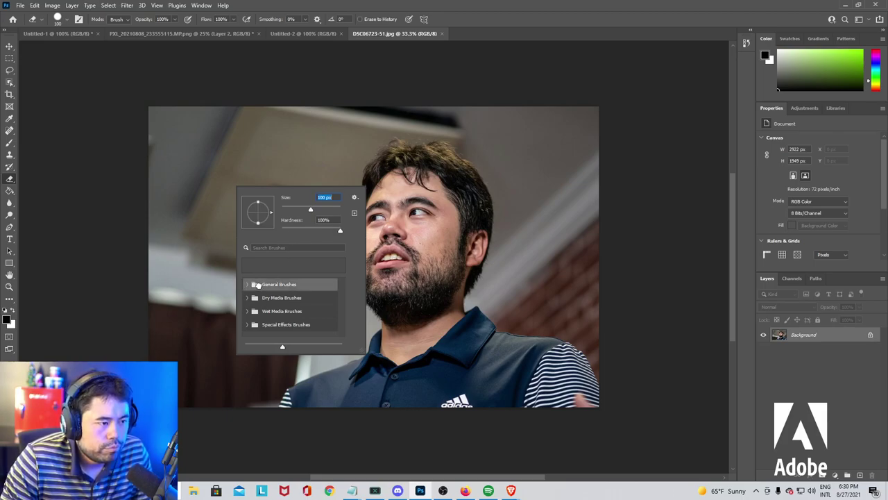
key(Return)
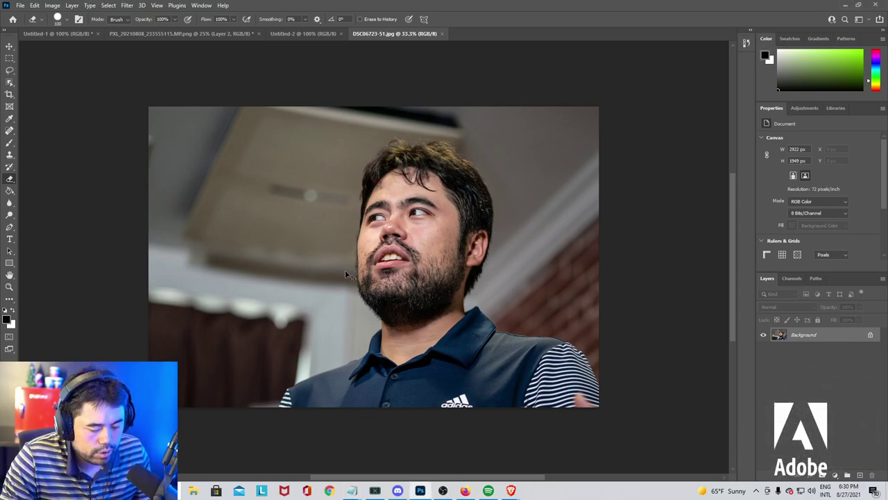
scroll(347, 275, up, 1)
scroll(347, 275, up, 6)
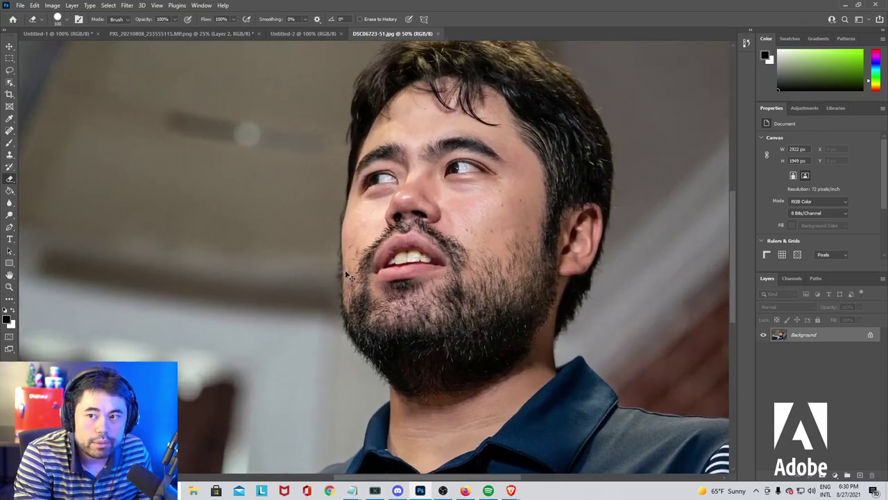
scroll(346, 275, down, 6)
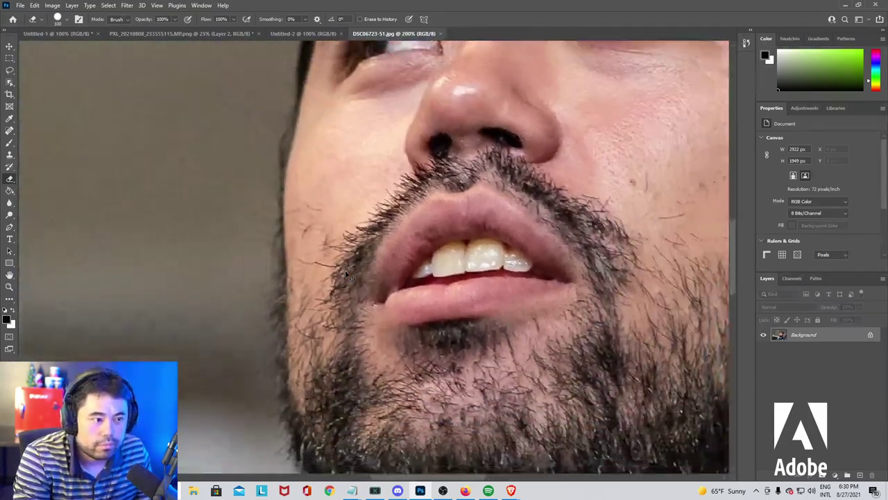
scroll(345, 273, down, 1)
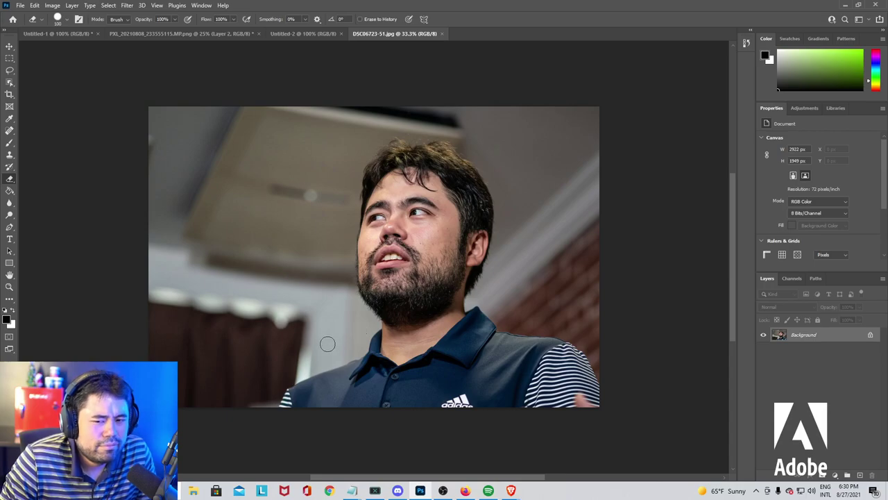
scroll(328, 341, up, 1)
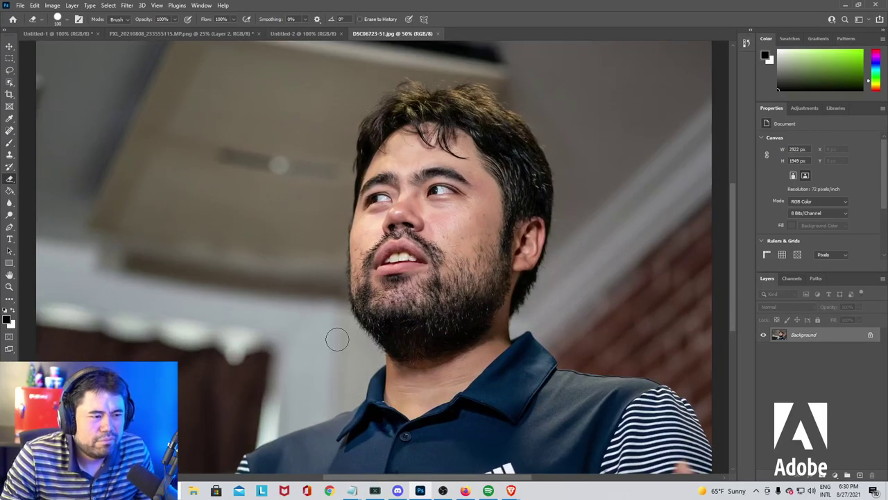
scroll(330, 338, down, 1)
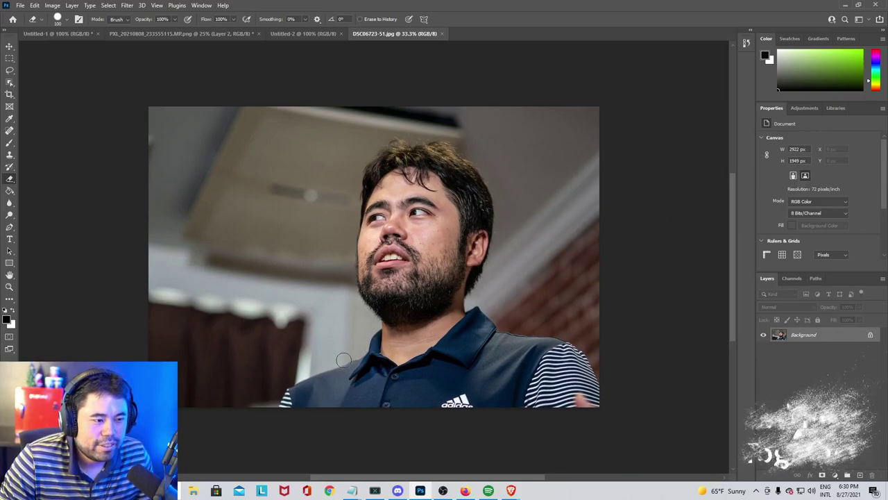
click(344, 360)
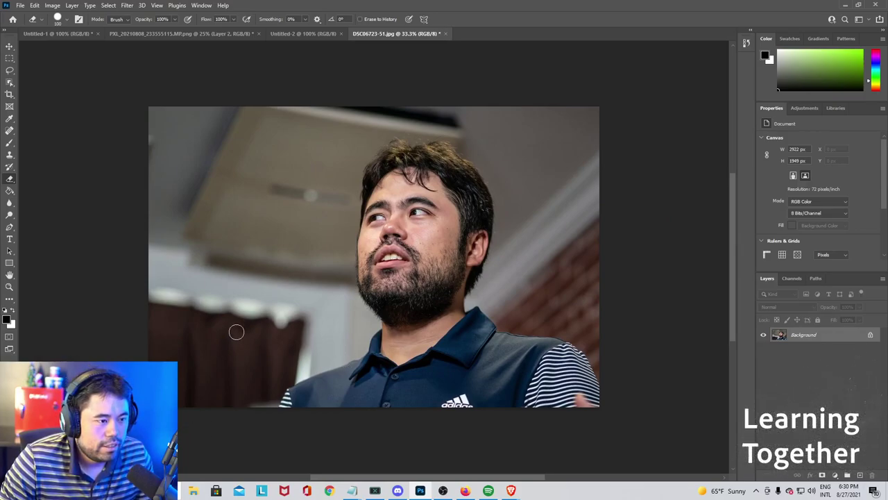
key(h)
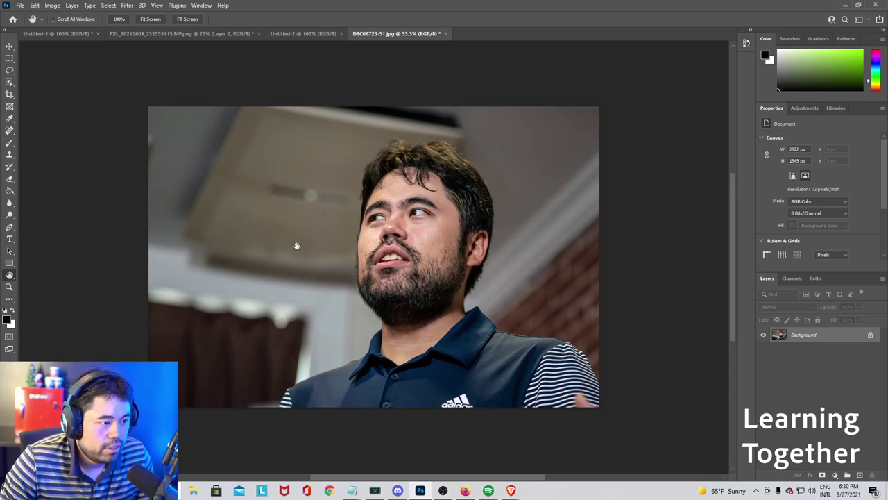
drag(304, 326, 275, 286)
scroll(270, 299, up, 4)
scroll(275, 285, down, 1)
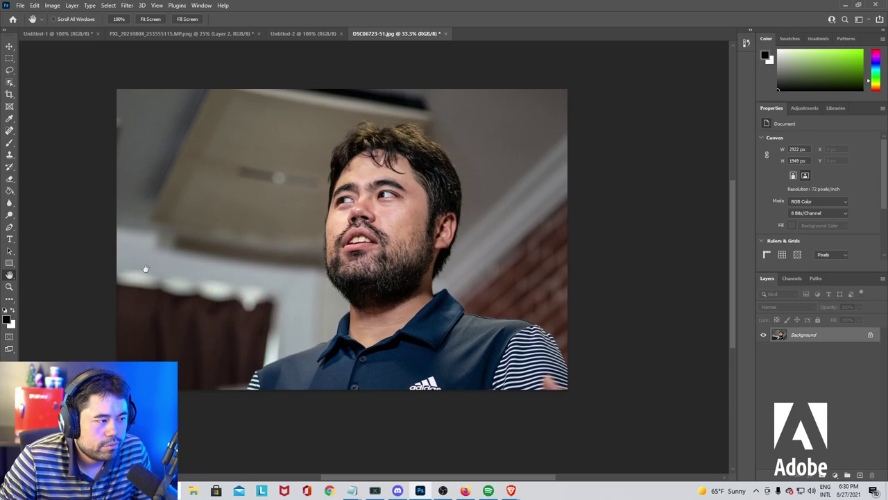
click(10, 178)
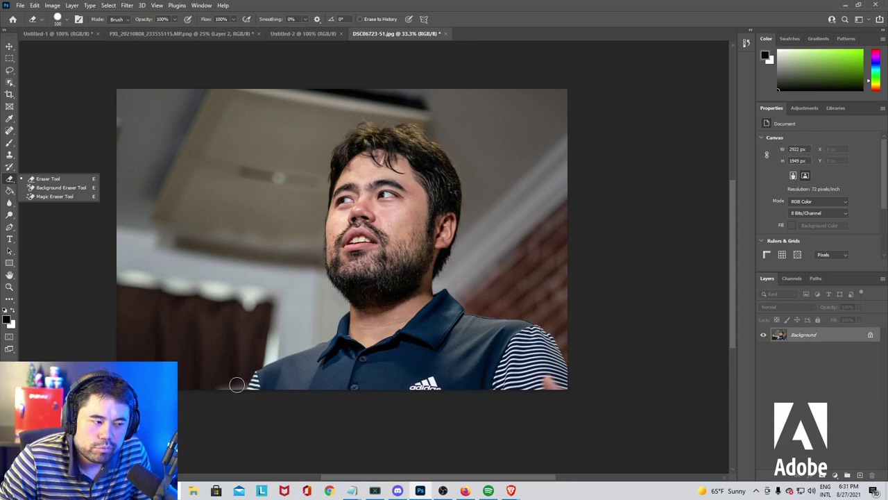
Add a new empty Layer 1 above the photo via Layer > New > Layer.
click(72, 5)
mouse_move(111, 15)
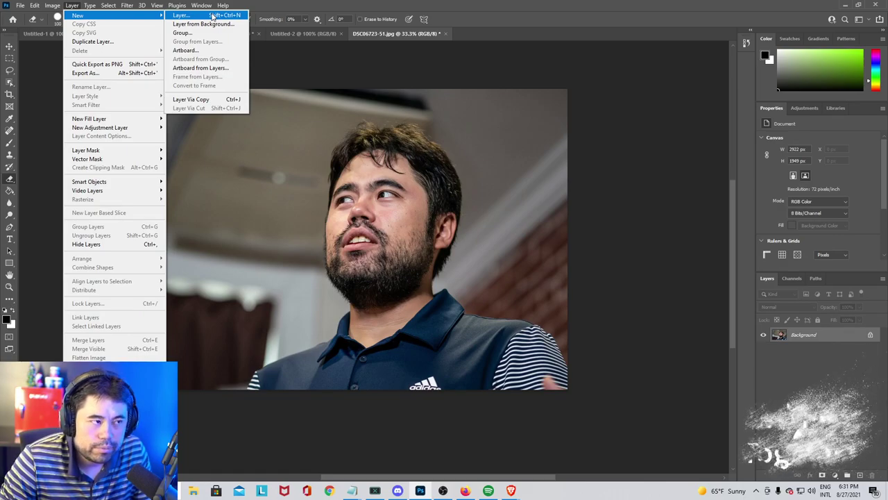
click(212, 15)
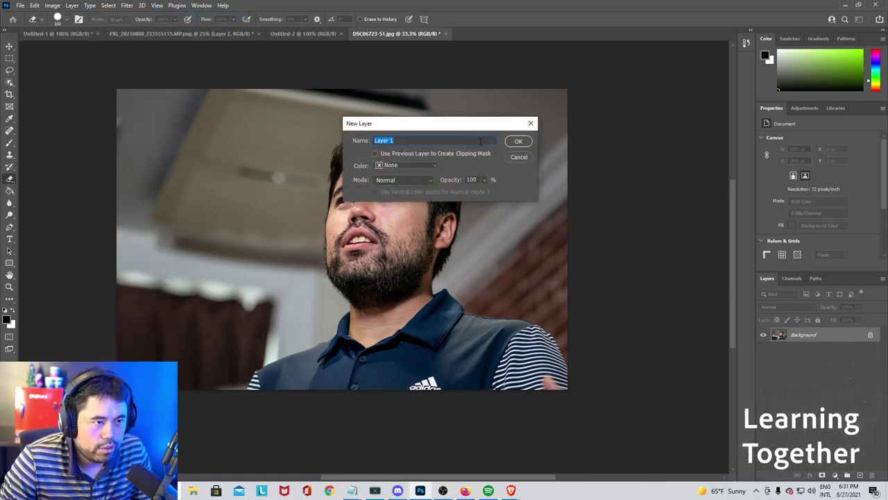
click(518, 141)
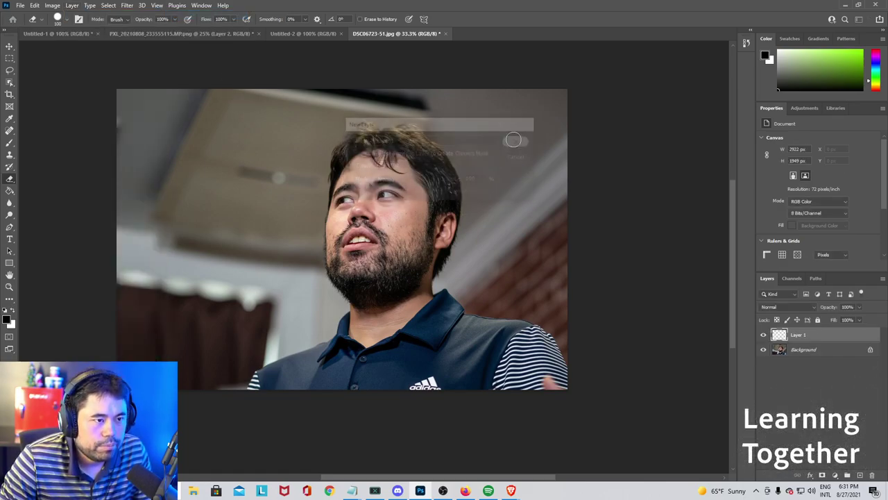
Close the cut-out portrait and Untitled-1 documents without saving.
click(306, 34)
click(245, 34)
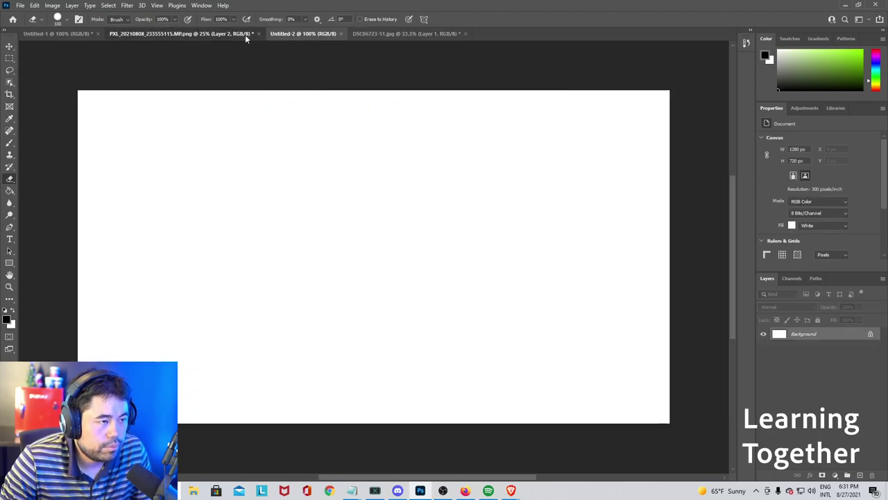
click(256, 33)
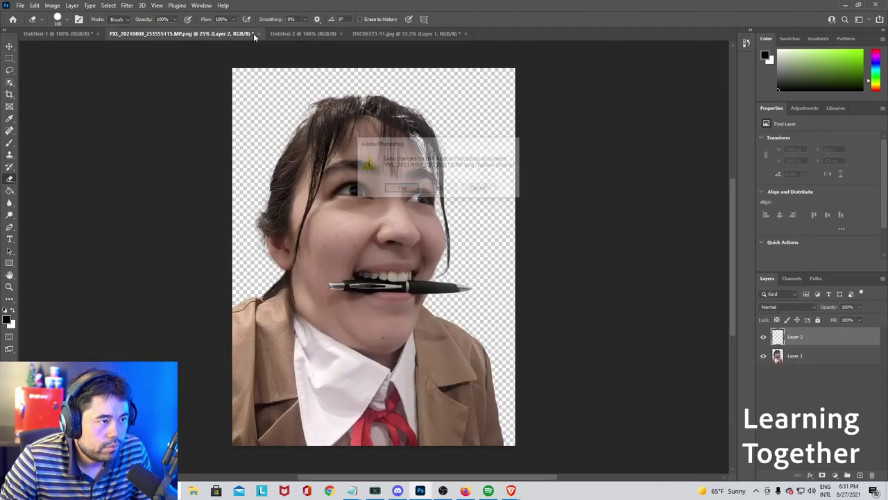
click(440, 189)
click(98, 34)
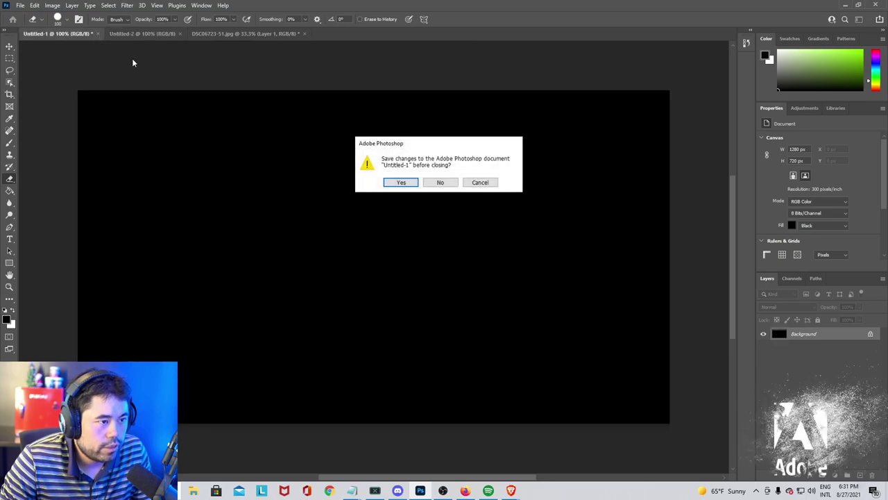
click(440, 184)
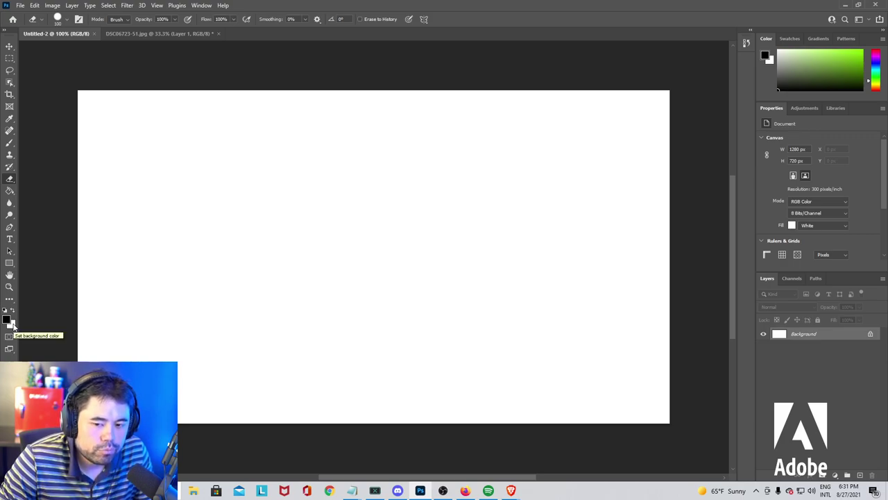
Set the background colour to green 4e7445.
click(11, 323)
mouse_move(381, 167)
mouse_down()
mouse_move(372, 143)
mouse_move(376, 179)
mouse_move(375, 156)
mouse_move(369, 175)
mouse_up()
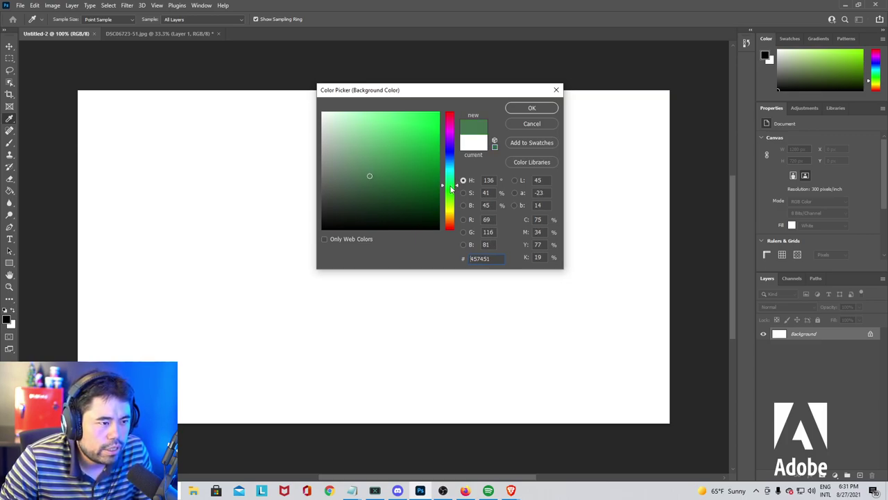
drag(452, 187, 453, 196)
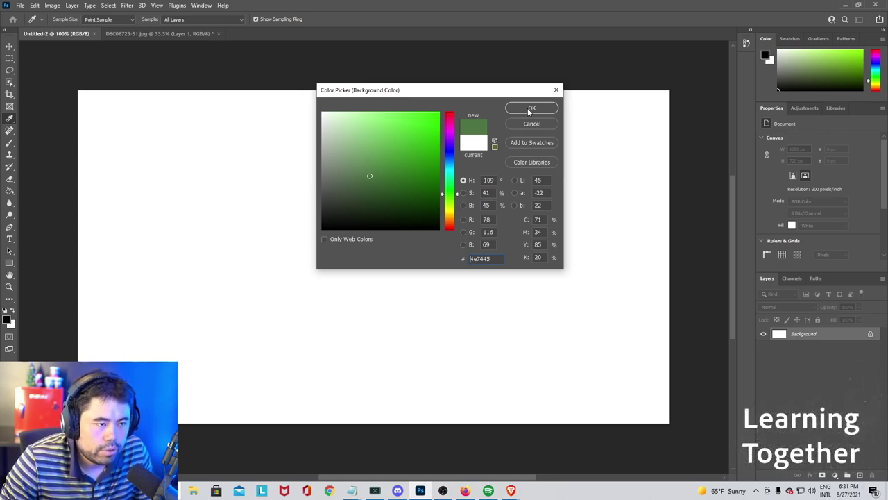
click(527, 108)
Erase the canvas's left side and bottom to green, then return to the portrait photo.
key(e)
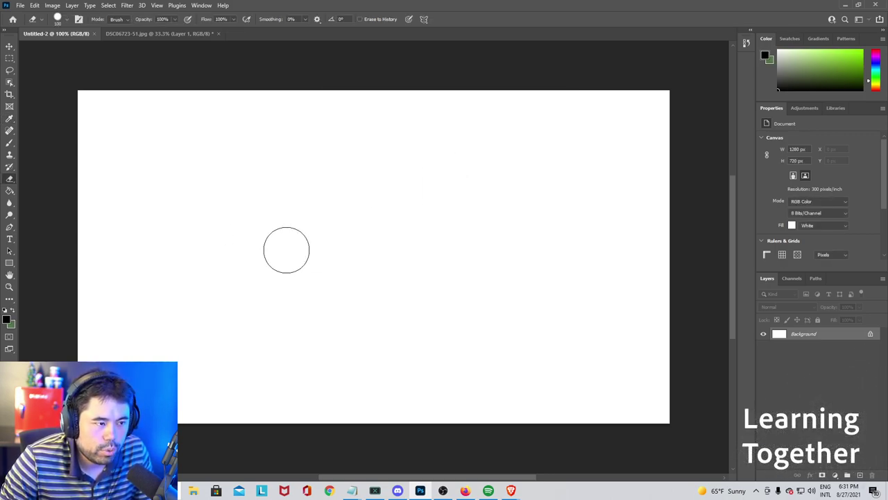
mouse_move(250, 240)
mouse_down()
mouse_move(319, 234)
mouse_move(269, 229)
mouse_move(286, 215)
mouse_move(235, 204)
mouse_move(227, 182)
mouse_move(283, 168)
mouse_move(228, 145)
mouse_move(213, 127)
mouse_move(241, 104)
mouse_move(298, 111)
mouse_move(137, 123)
mouse_move(103, 95)
mouse_move(111, 110)
mouse_move(95, 139)
mouse_move(170, 126)
mouse_move(161, 156)
mouse_move(93, 204)
mouse_move(113, 259)
mouse_move(253, 377)
mouse_move(524, 401)
mouse_move(645, 400)
mouse_move(593, 371)
mouse_move(290, 298)
mouse_move(148, 282)
mouse_move(189, 204)
mouse_move(157, 163)
mouse_move(209, 185)
mouse_move(129, 337)
mouse_move(96, 256)
mouse_move(94, 169)
mouse_up()
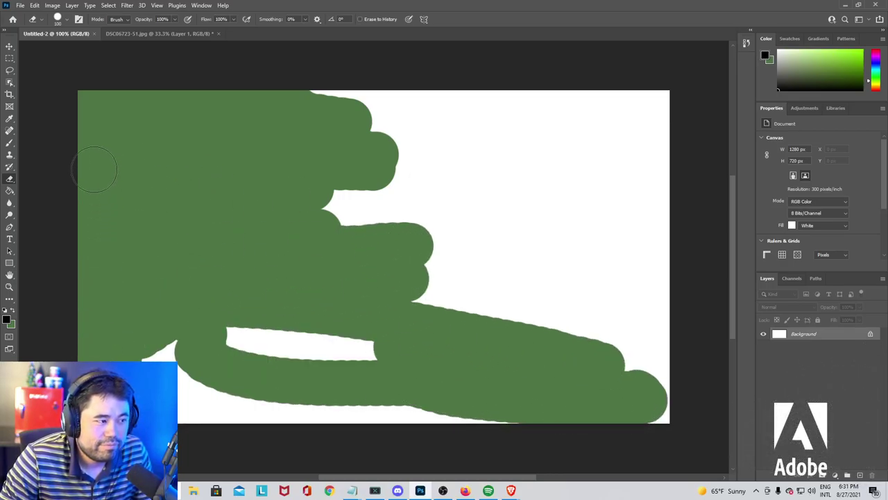
mouse_move(164, 351)
mouse_down()
mouse_move(185, 403)
mouse_move(464, 415)
mouse_move(633, 386)
mouse_move(639, 412)
mouse_move(479, 414)
mouse_move(236, 339)
mouse_move(577, 324)
mouse_move(481, 308)
mouse_move(527, 270)
mouse_move(437, 239)
mouse_up()
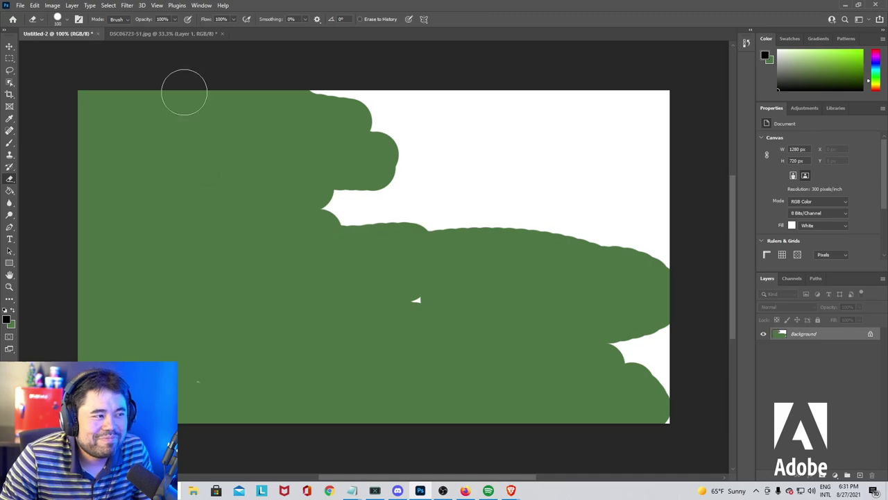
click(148, 35)
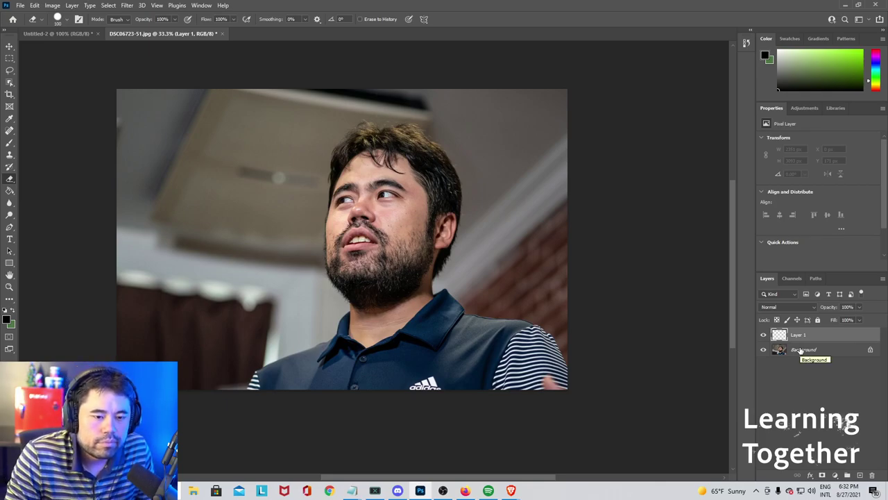
Fill Layer 1 with solid black and convert the locked Background into Layer 0.
click(10, 191)
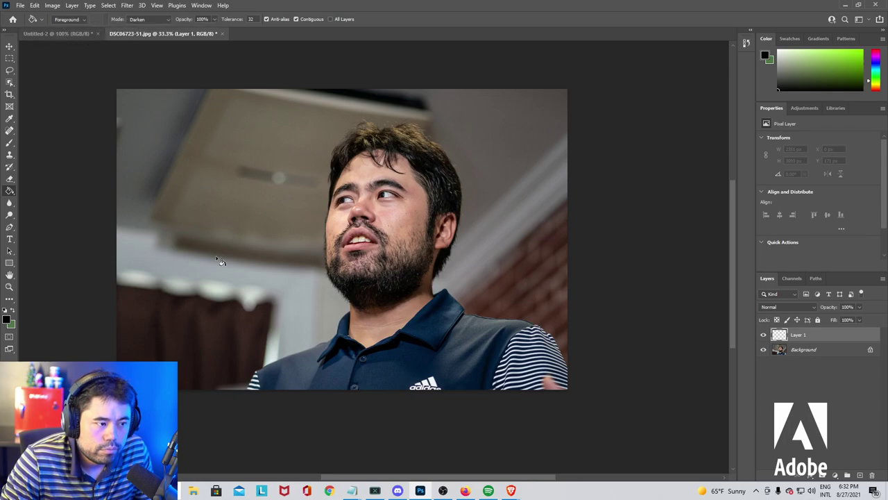
click(254, 315)
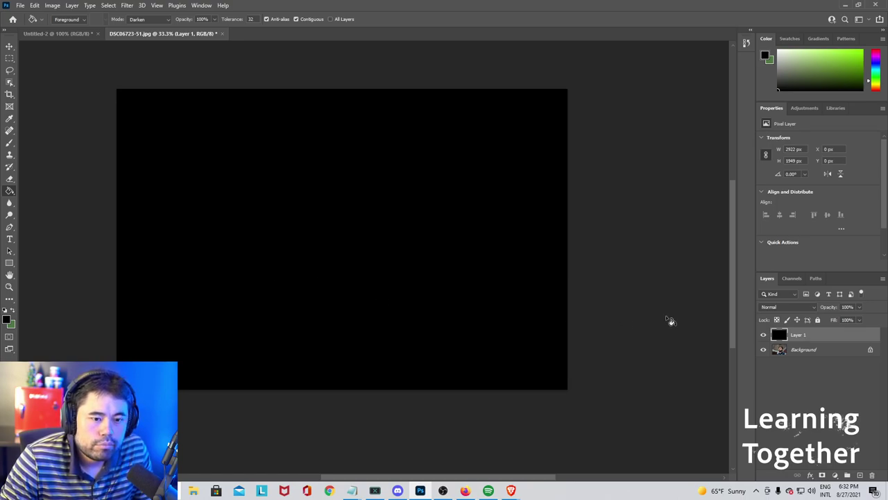
click(807, 350)
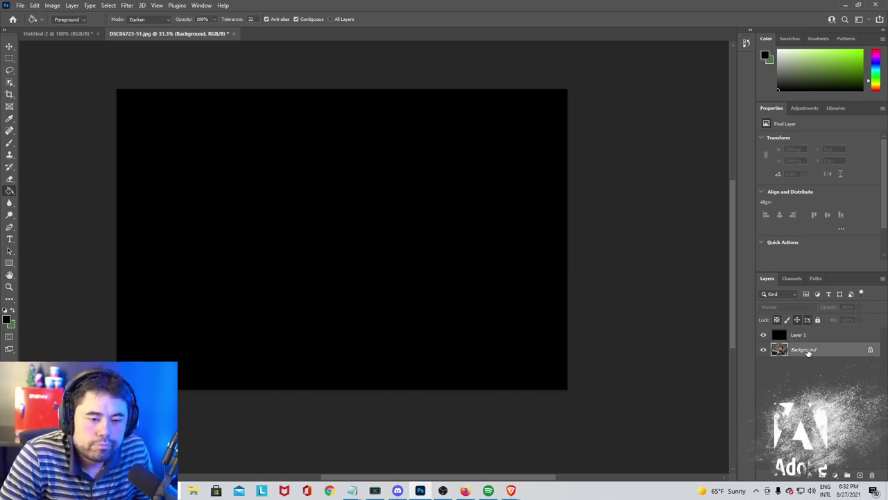
double_click(808, 351)
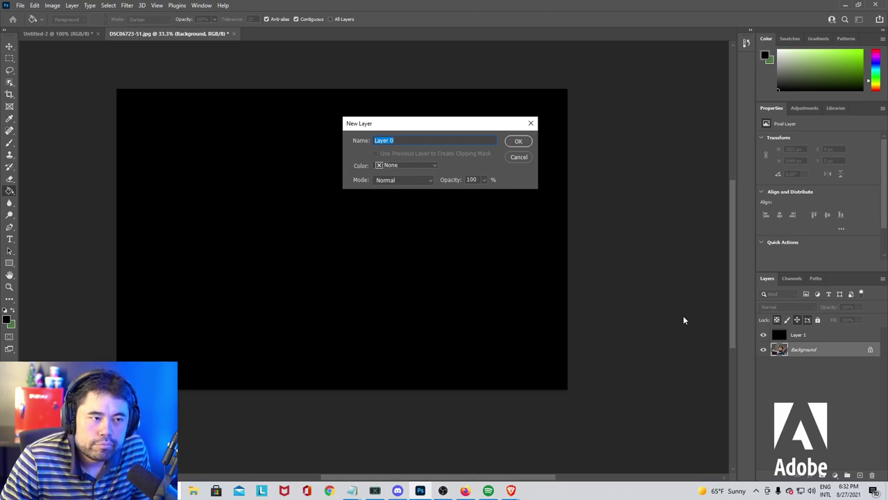
click(518, 142)
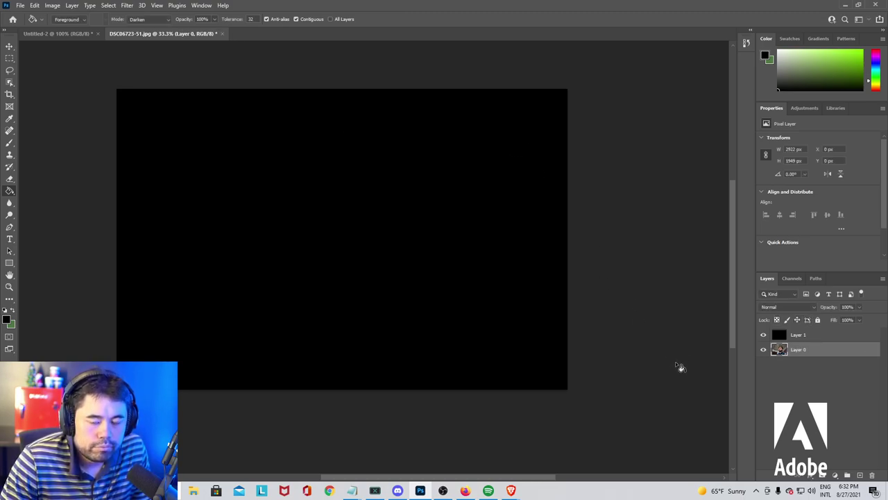
Move Layer 0 above the black Layer 1 so the portrait shows.
double_click(785, 350)
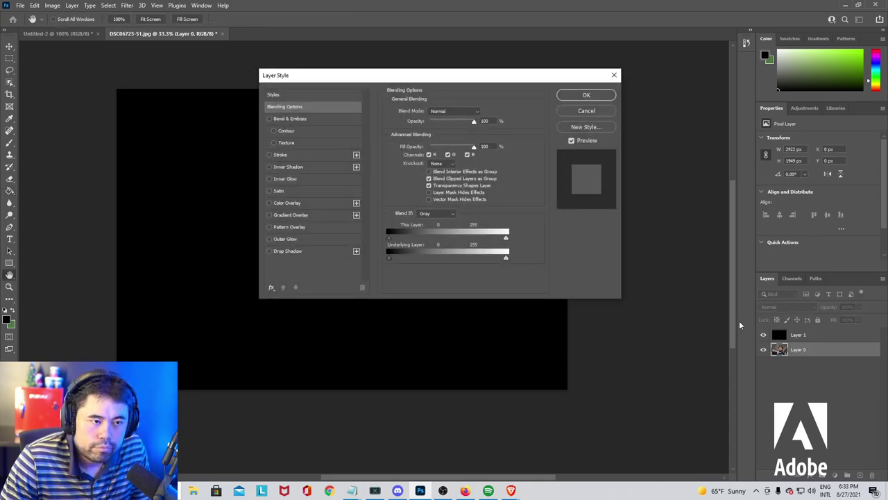
click(586, 112)
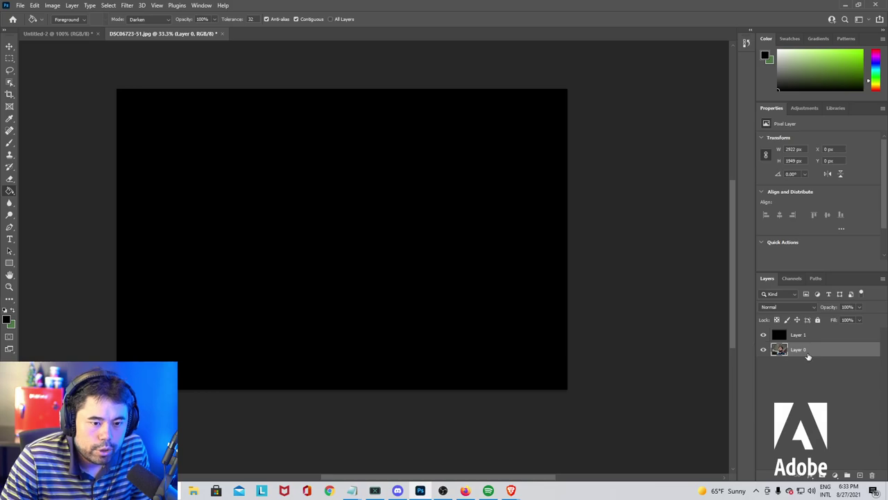
drag(813, 350, 811, 333)
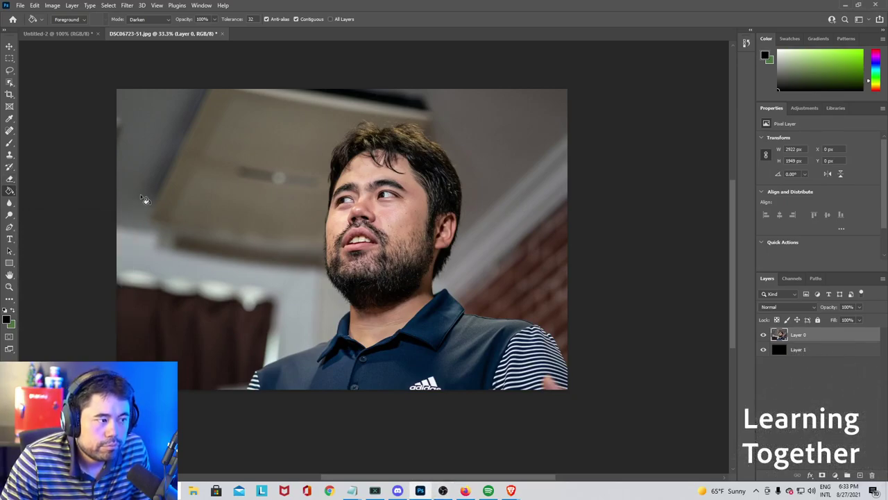
Erase rough background strips along the photo's lower-left, left and top edges.
click(9, 179)
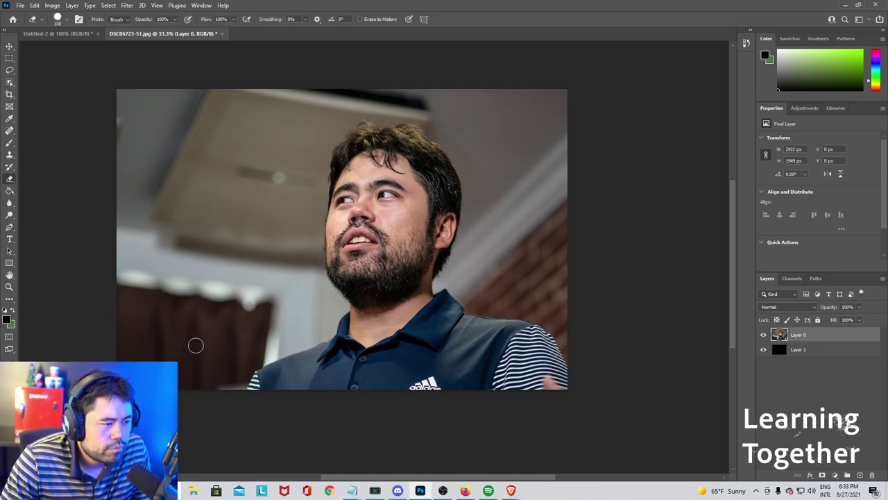
mouse_move(190, 374)
mouse_down()
mouse_move(182, 351)
mouse_move(166, 362)
mouse_move(178, 355)
mouse_move(174, 363)
mouse_move(177, 340)
mouse_move(161, 353)
mouse_up()
drag(216, 380, 183, 384)
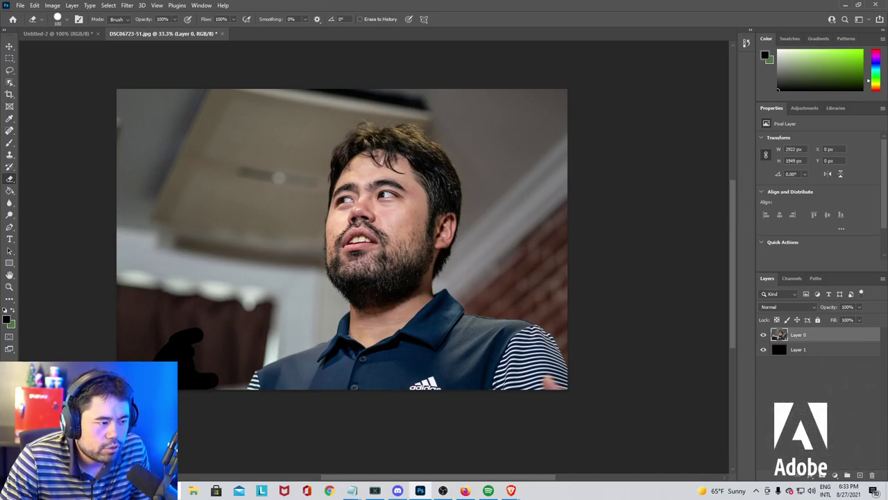
mouse_move(125, 357)
mouse_down()
mouse_move(115, 116)
mouse_move(127, 90)
mouse_move(131, 195)
mouse_move(113, 281)
mouse_move(114, 155)
mouse_move(121, 107)
mouse_move(134, 97)
mouse_move(436, 105)
mouse_move(562, 96)
mouse_move(305, 92)
mouse_up()
mouse_move(195, 88)
mouse_down()
mouse_move(138, 112)
mouse_move(564, 115)
mouse_move(563, 299)
mouse_move(544, 296)
mouse_move(475, 156)
mouse_move(439, 121)
mouse_move(468, 127)
mouse_move(542, 267)
mouse_move(519, 167)
mouse_move(489, 122)
mouse_move(493, 175)
mouse_move(494, 143)
mouse_move(466, 112)
mouse_move(533, 246)
mouse_move(537, 201)
mouse_move(540, 273)
mouse_move(517, 251)
mouse_move(555, 275)
mouse_move(545, 270)
mouse_move(551, 170)
mouse_move(554, 212)
mouse_move(537, 132)
mouse_move(554, 227)
mouse_move(539, 123)
mouse_move(553, 148)
mouse_move(563, 106)
mouse_move(512, 145)
mouse_move(499, 115)
mouse_move(550, 184)
mouse_move(512, 128)
mouse_move(531, 182)
mouse_up()
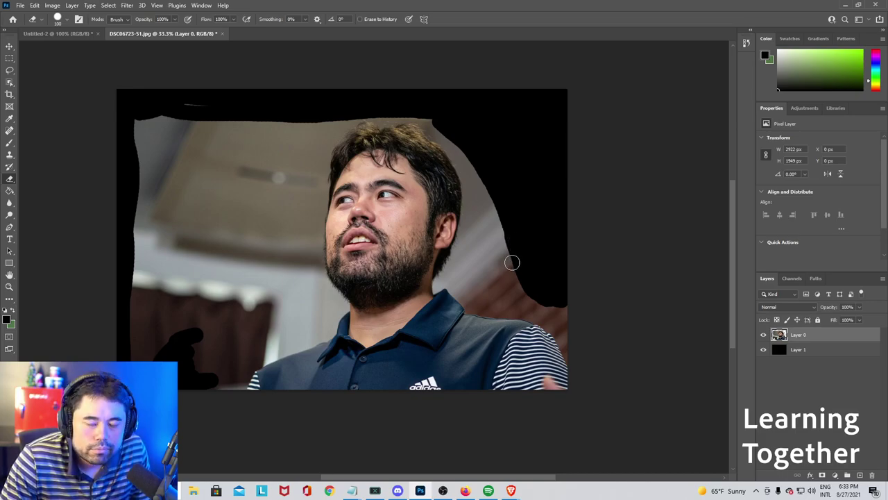
mouse_move(207, 374)
mouse_down()
mouse_move(287, 336)
mouse_move(302, 301)
mouse_move(293, 180)
mouse_up()
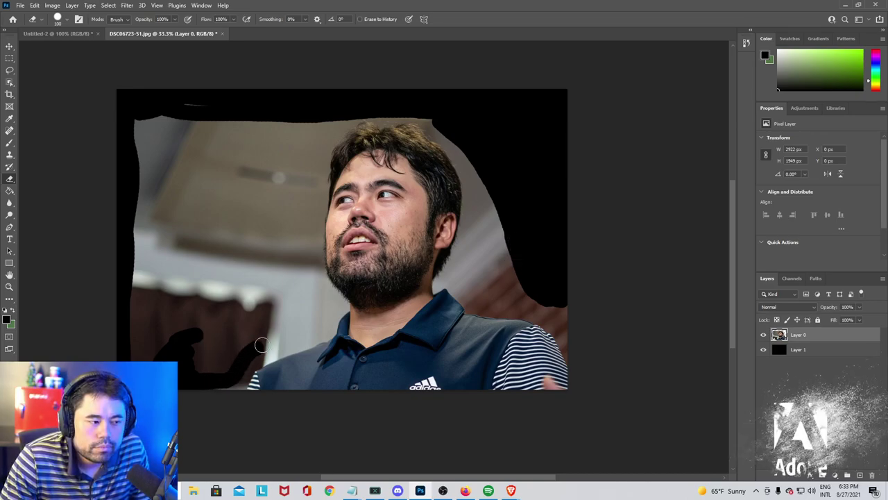
click(262, 229)
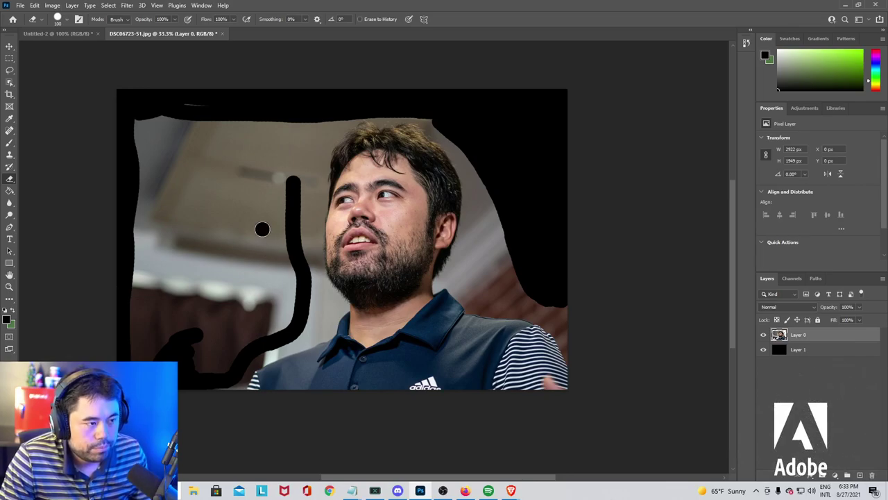
key(v)
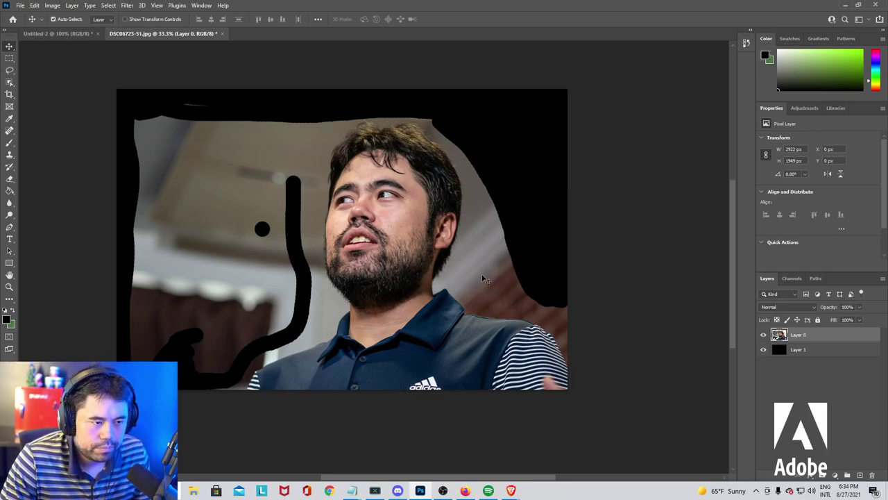
Auto-select the man with Object Selection's Select Subject.
key(w)
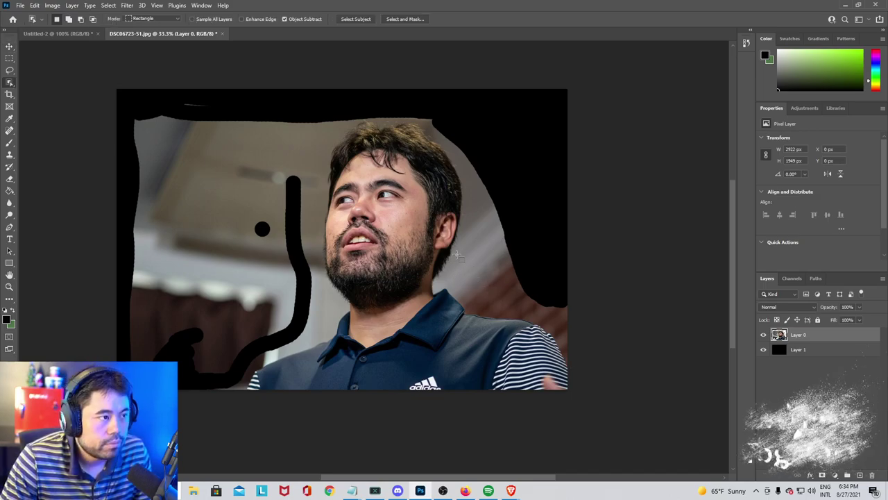
click(360, 20)
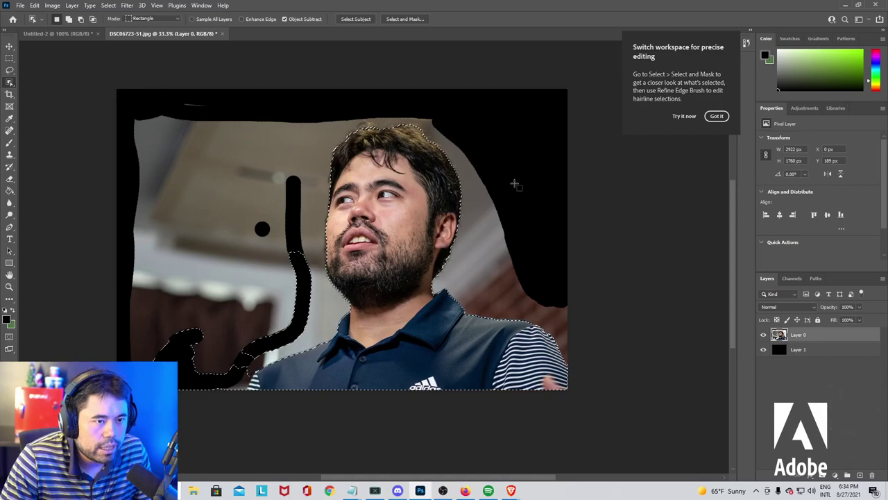
click(716, 116)
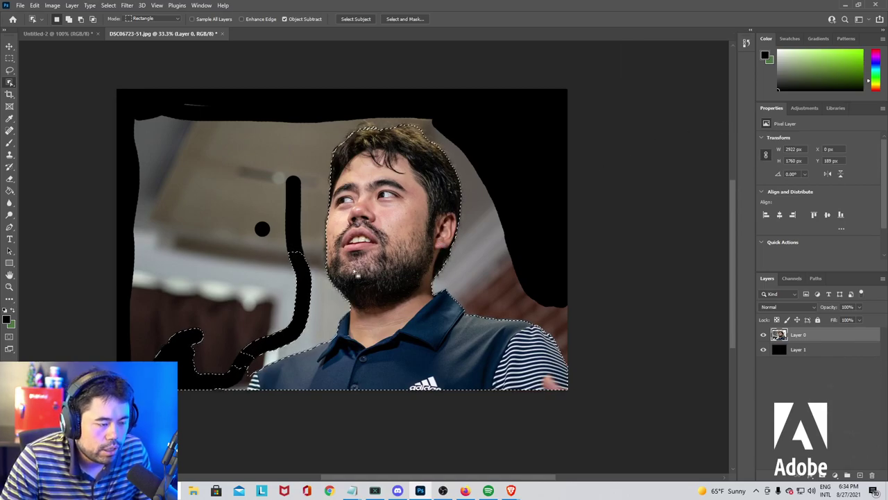
Copy and paste the selected man into a new Layer 2.
click(34, 6)
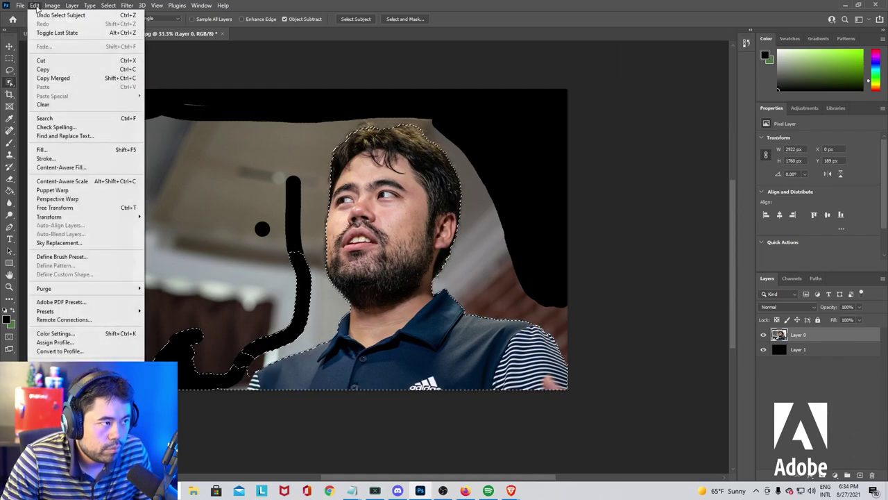
click(71, 71)
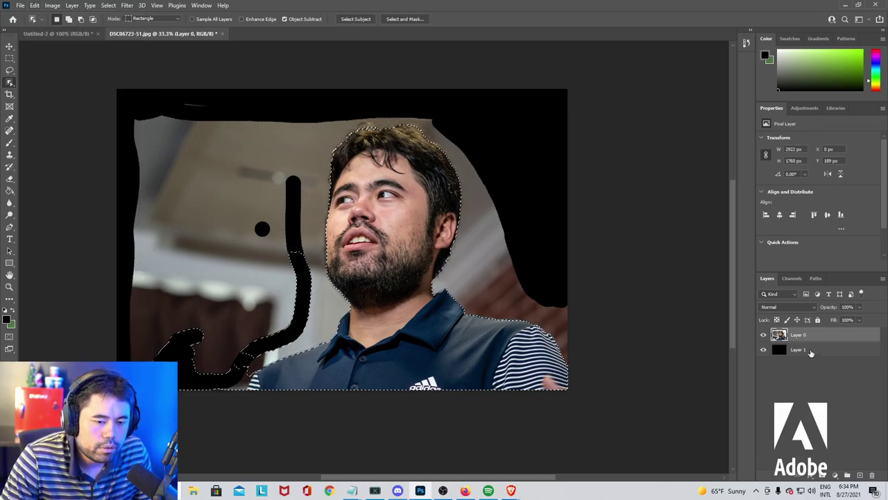
click(35, 6)
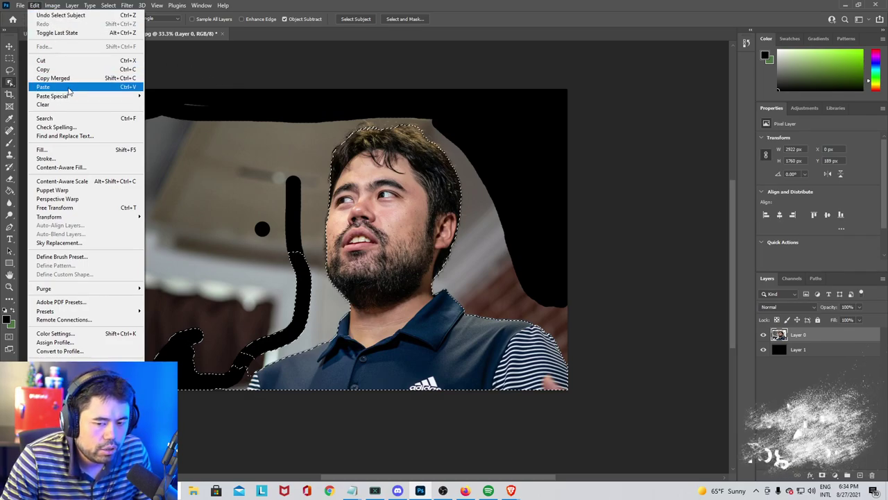
click(69, 87)
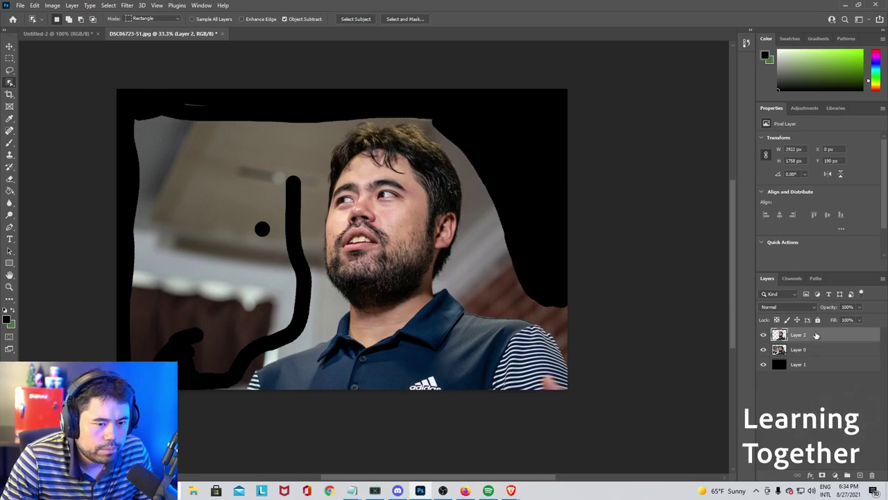
Open and close Layer 2's layer style options without changes.
double_click(815, 335)
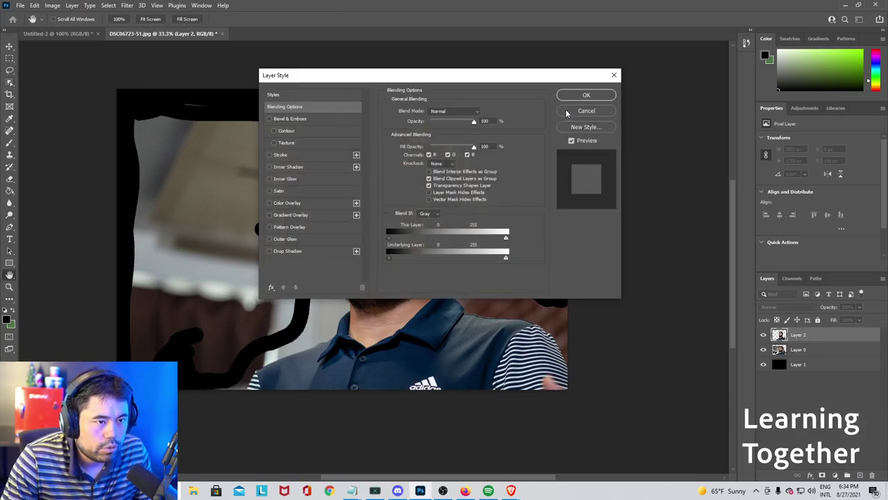
click(567, 114)
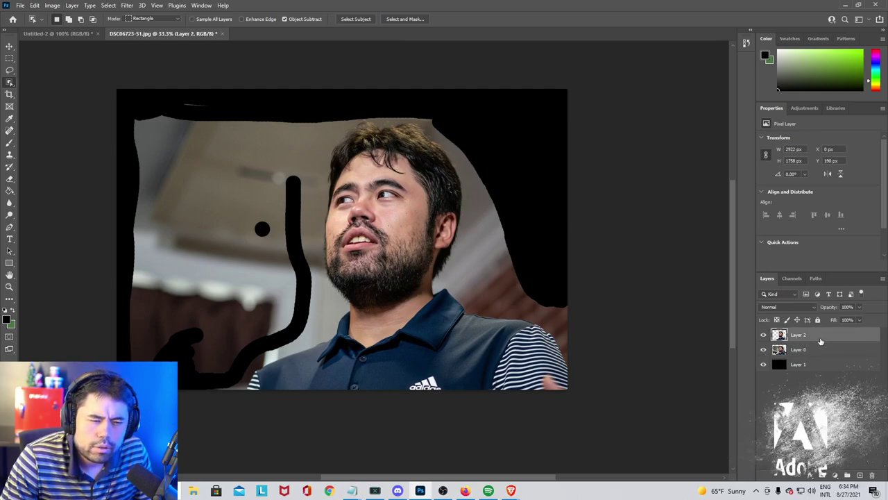
double_click(820, 339)
click(585, 114)
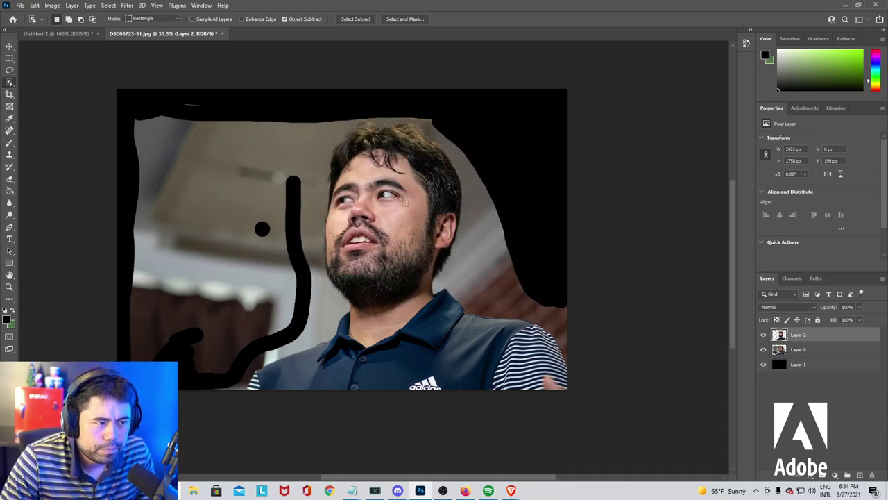
Hide Layer 0 and check the cut-out Layer 2 against the black Layer 1.
click(799, 350)
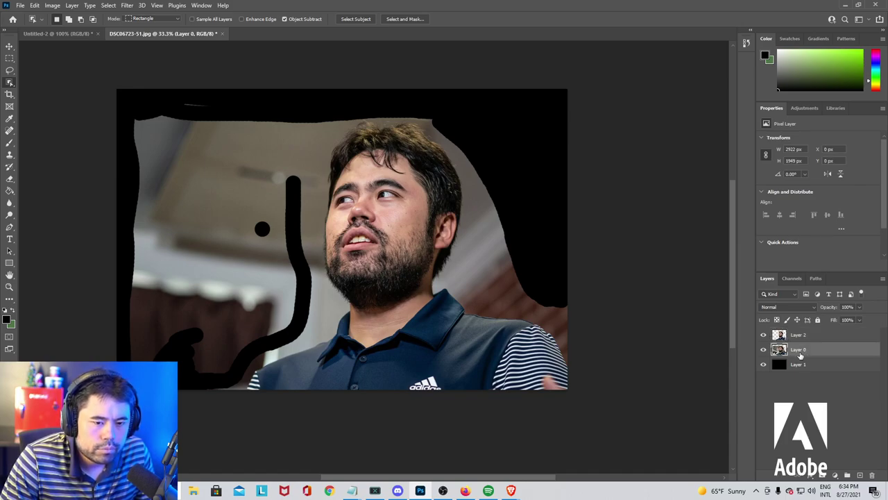
click(763, 350)
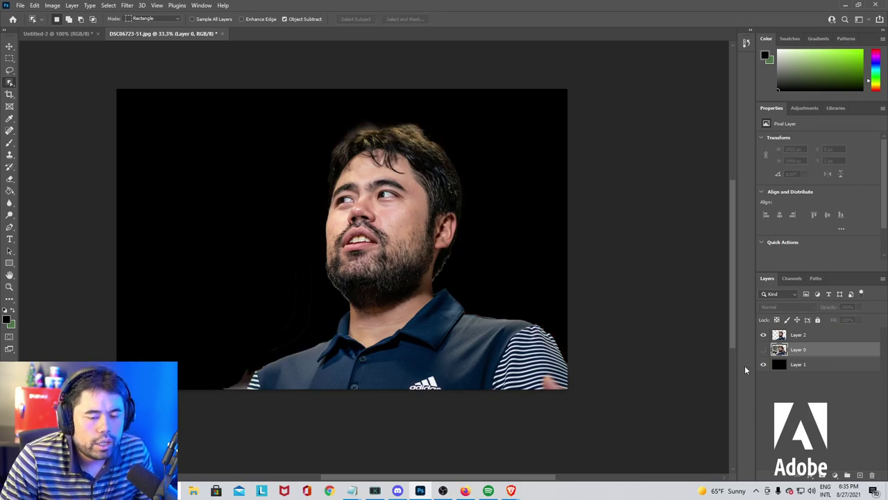
click(811, 337)
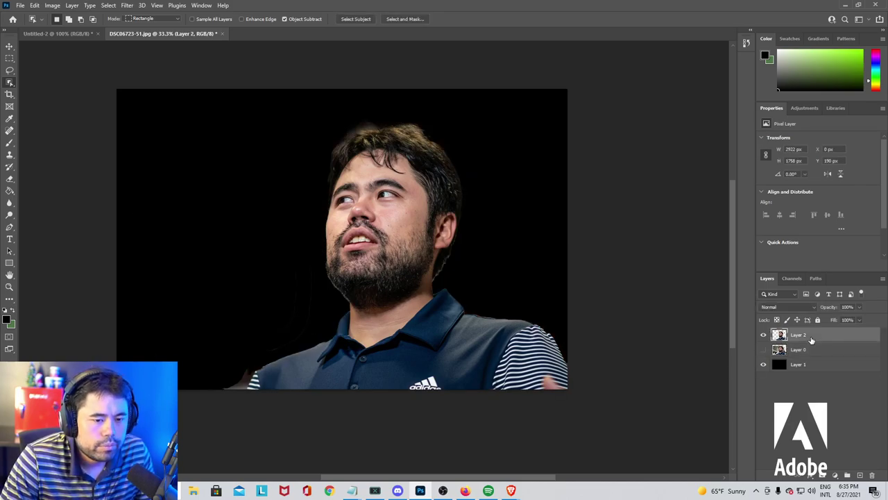
click(763, 365)
click(764, 365)
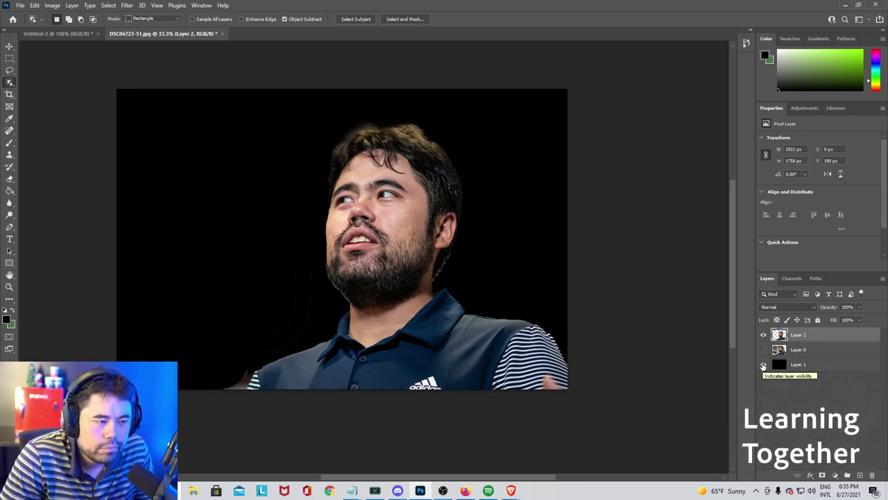
click(9, 180)
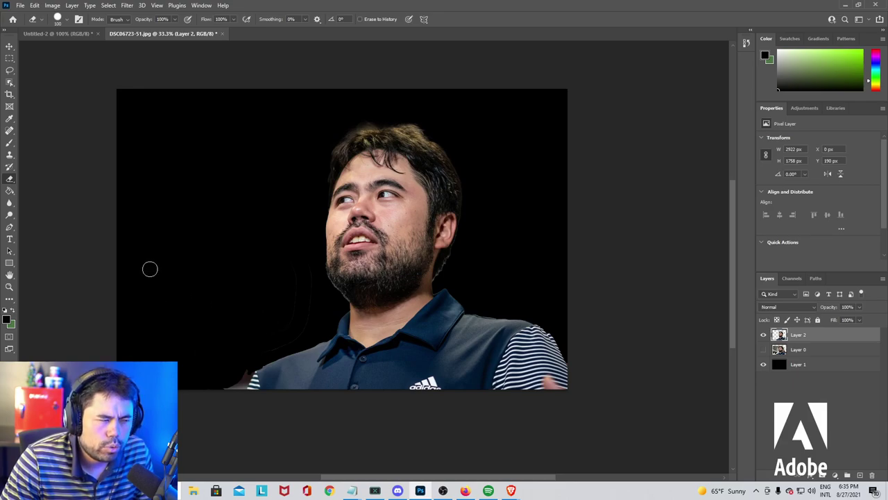
Reduce the eraser brush size to 83 px.
right_click(200, 272)
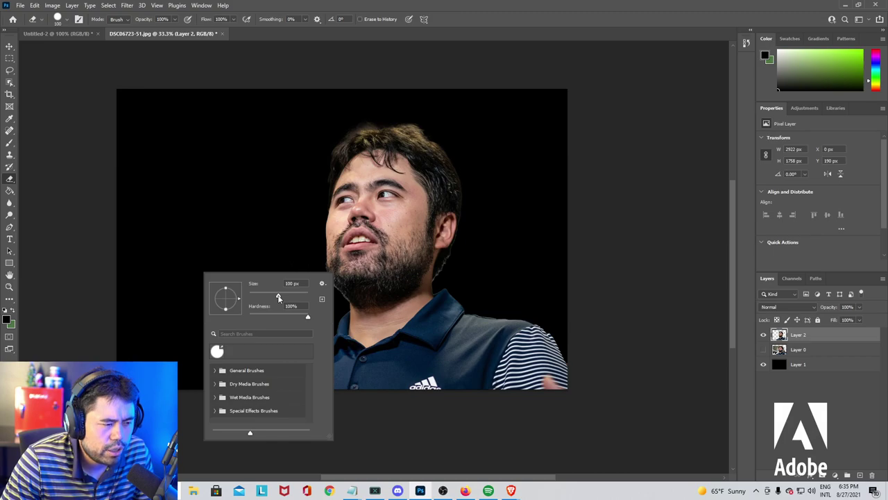
drag(278, 297, 274, 296)
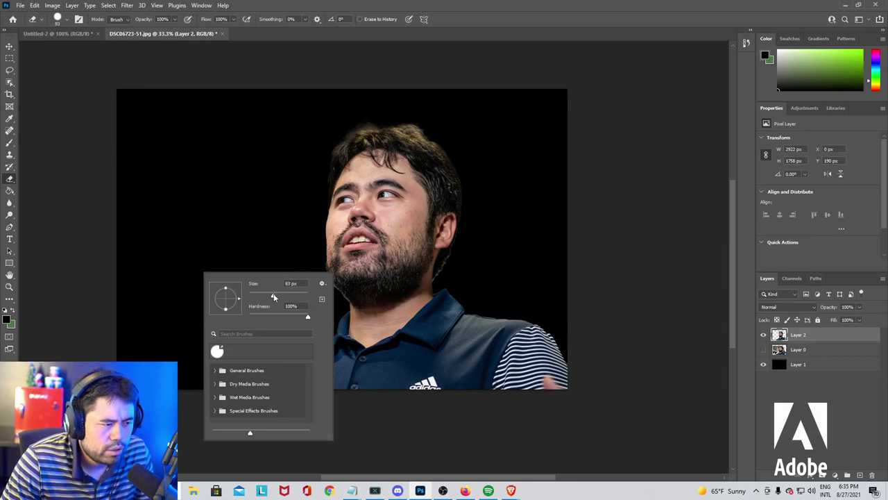
click(218, 243)
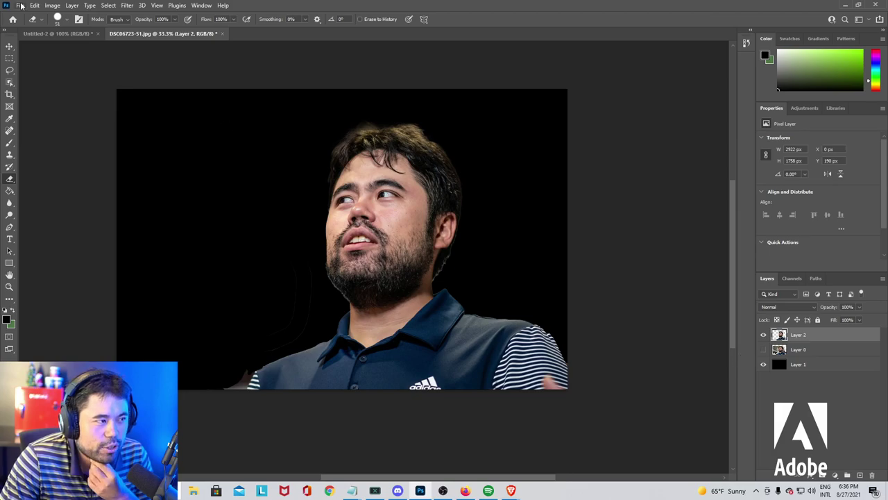
Hide Layer 2 and Layer 1, then create a new blank 1280×720 document.
right_click(829, 330)
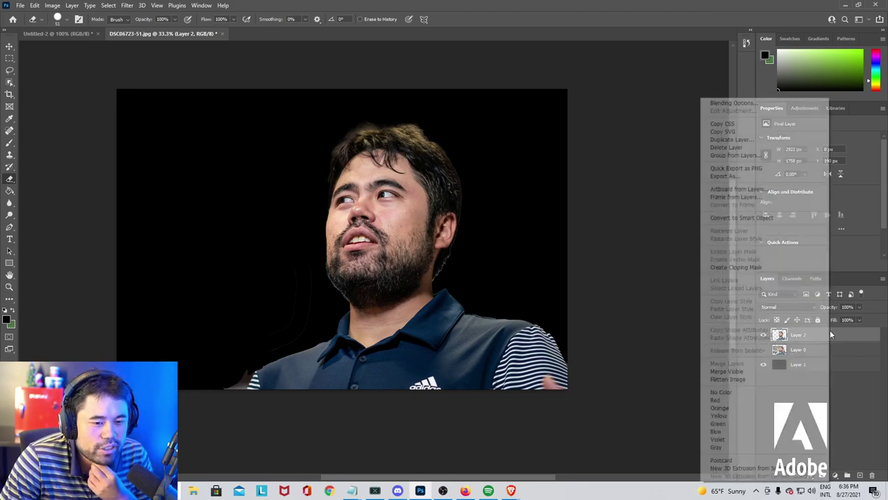
click(670, 400)
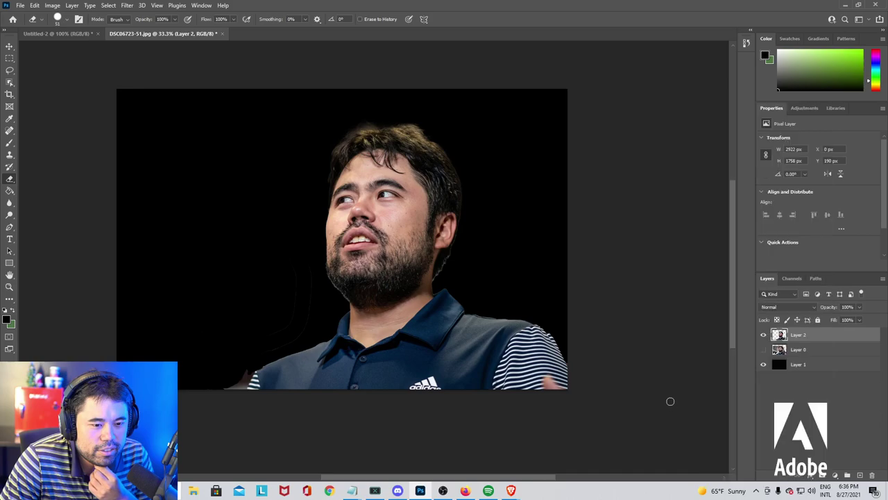
alt+click(761, 363)
click(761, 363)
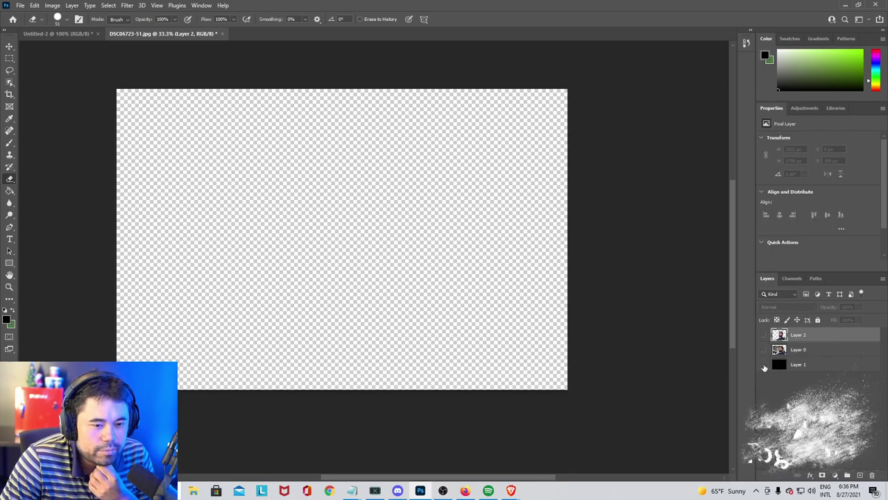
click(20, 5)
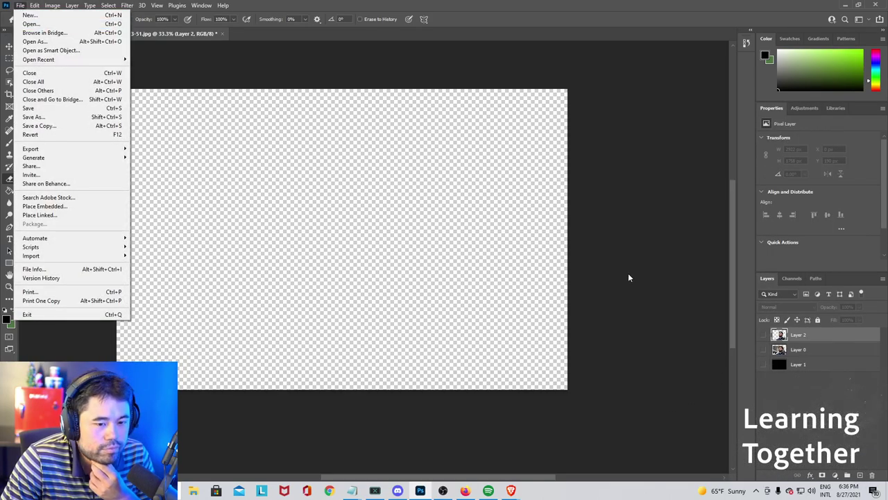
click(298, 213)
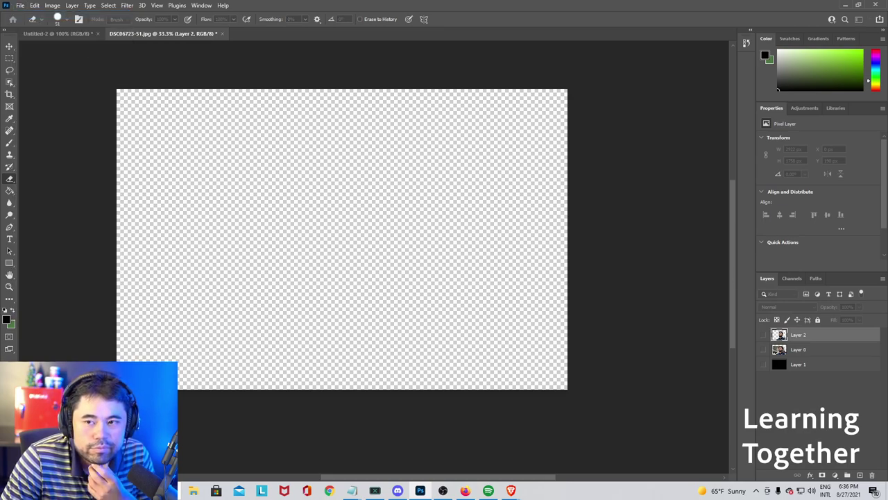
key(Return)
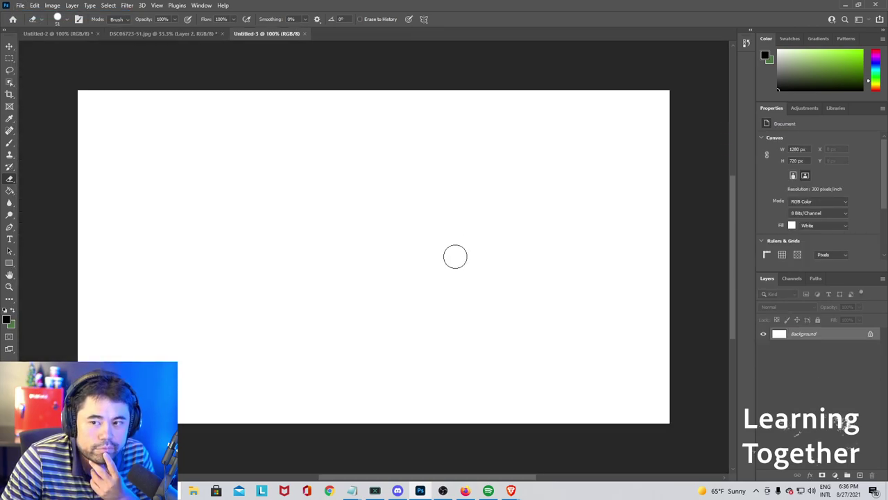
Return to the DSC06723-51.jpg document.
click(20, 5)
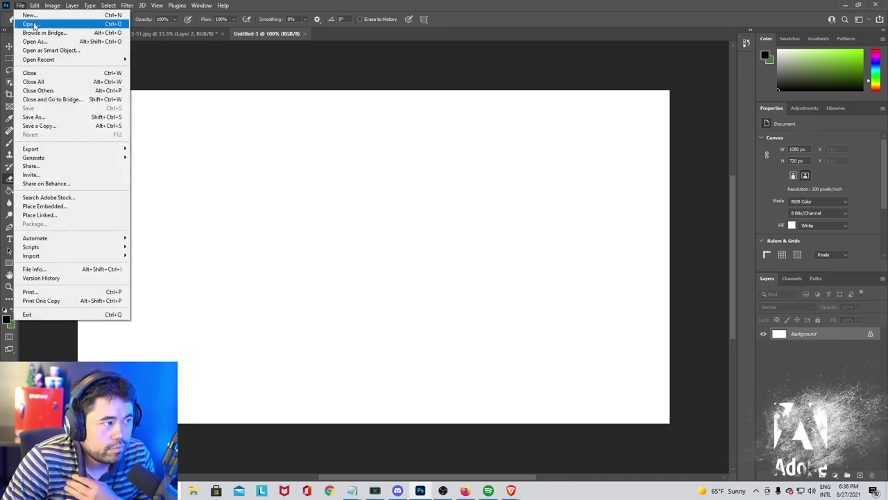
click(28, 23)
drag(251, 14, 887, 77)
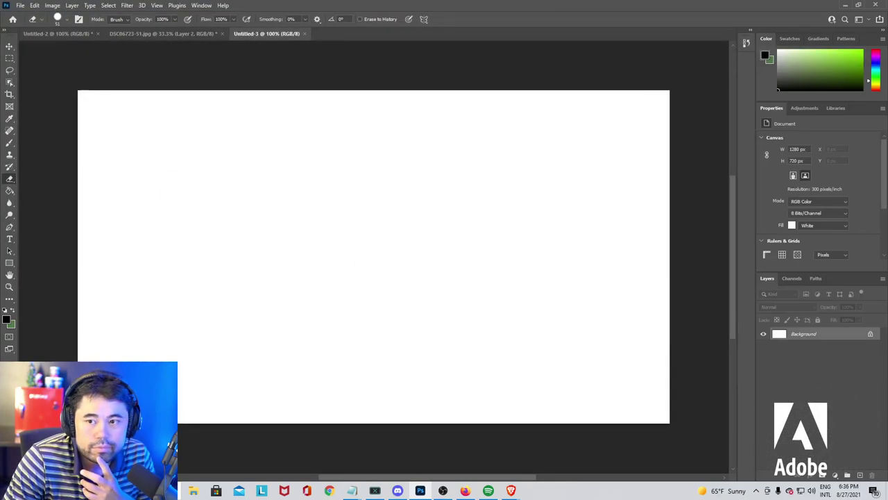
key(Return)
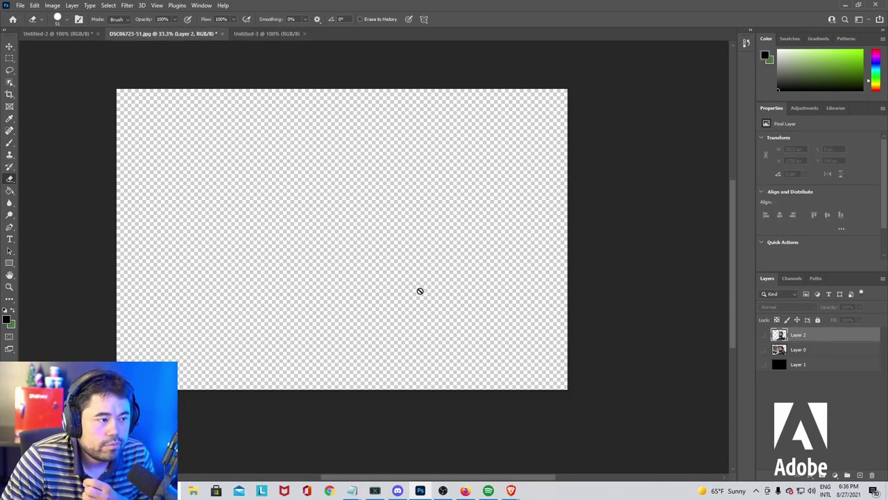
Open and dismiss the options for Layer 0 and Layer 1 without changes.
right_click(809, 351)
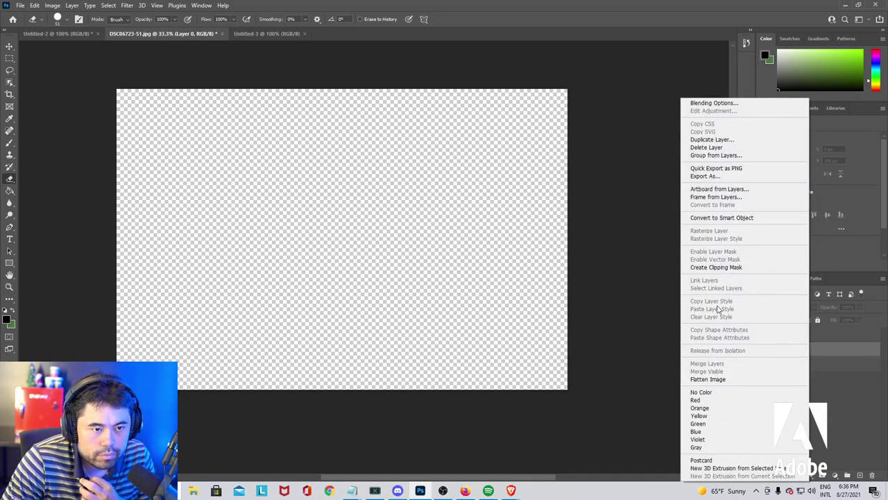
click(660, 248)
right_click(866, 353)
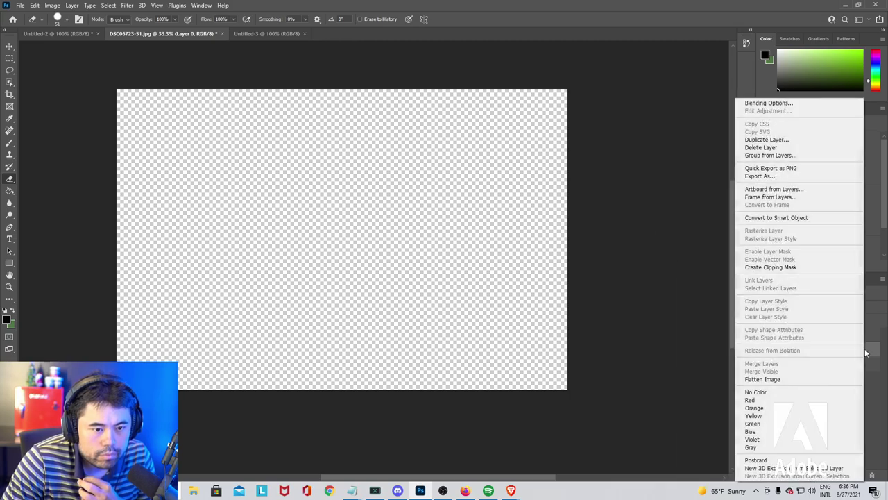
click(874, 363)
double_click(872, 365)
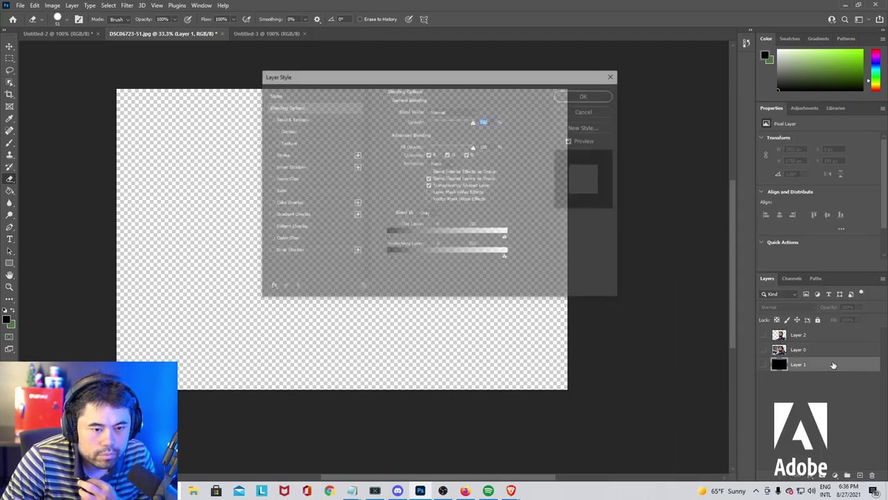
click(577, 111)
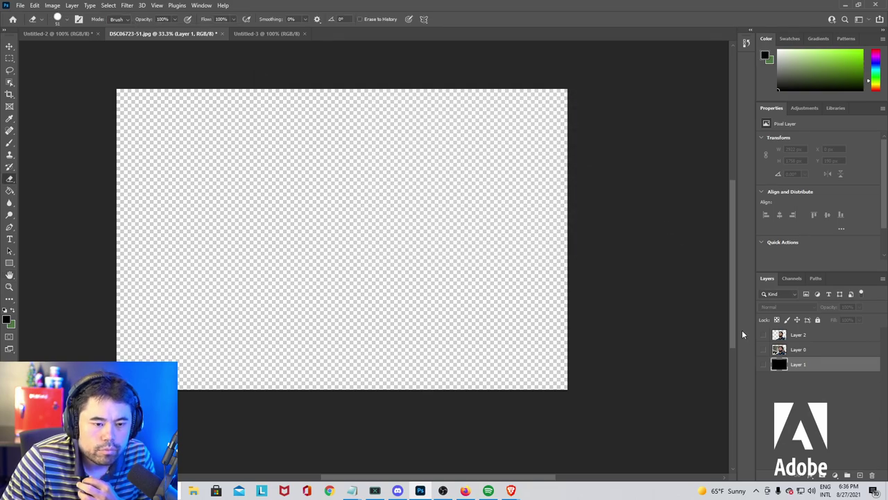
Toggle layer visibility so the cut-out Layer 2 shows with Layer 0 hidden.
click(764, 365)
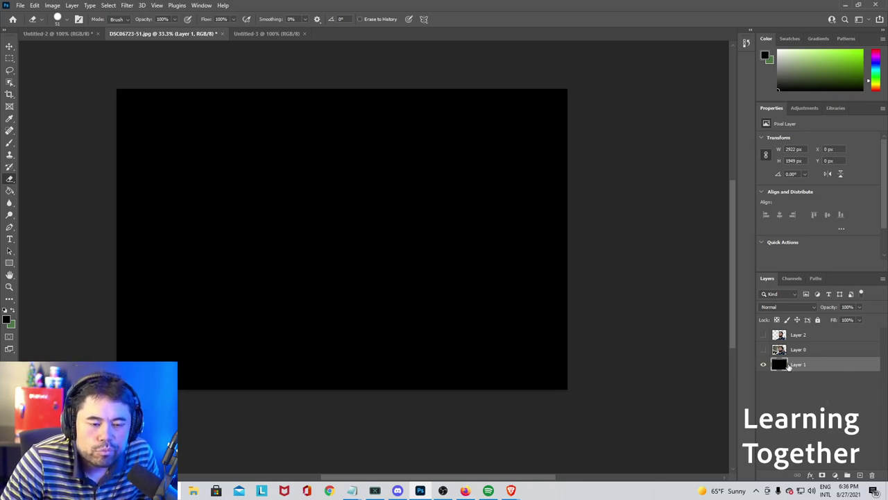
click(765, 366)
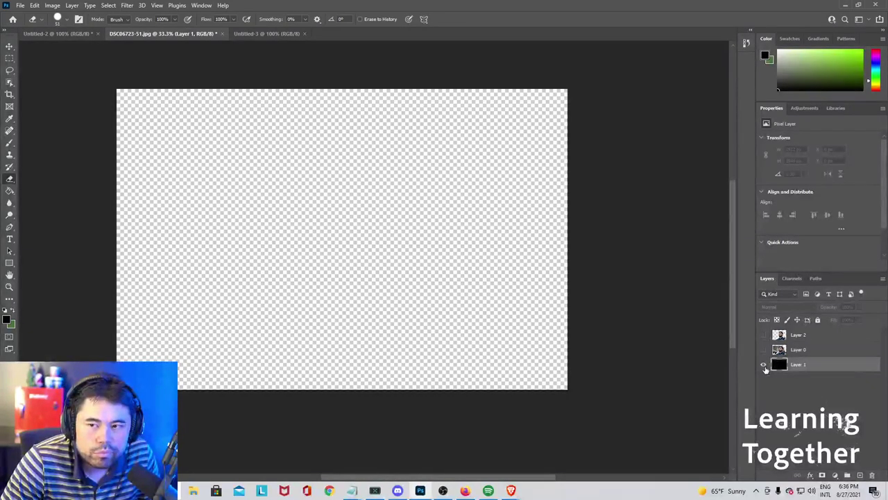
click(765, 366)
click(765, 365)
click(763, 349)
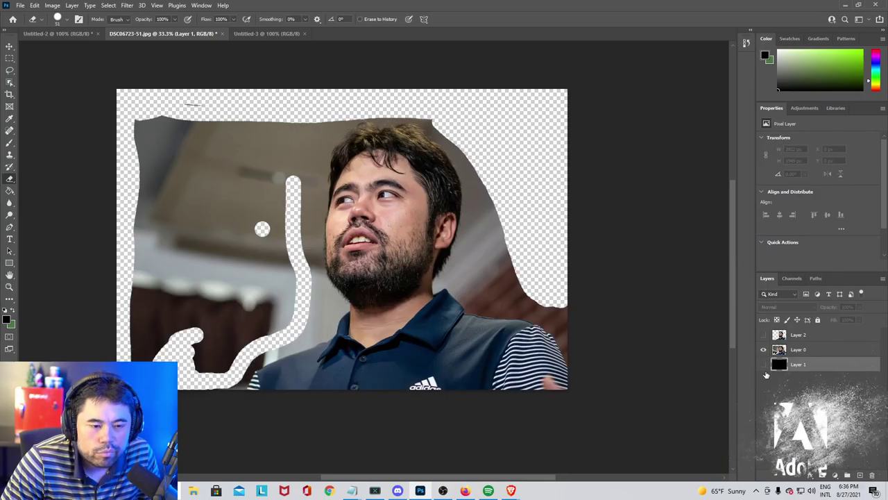
click(764, 364)
click(763, 335)
click(763, 349)
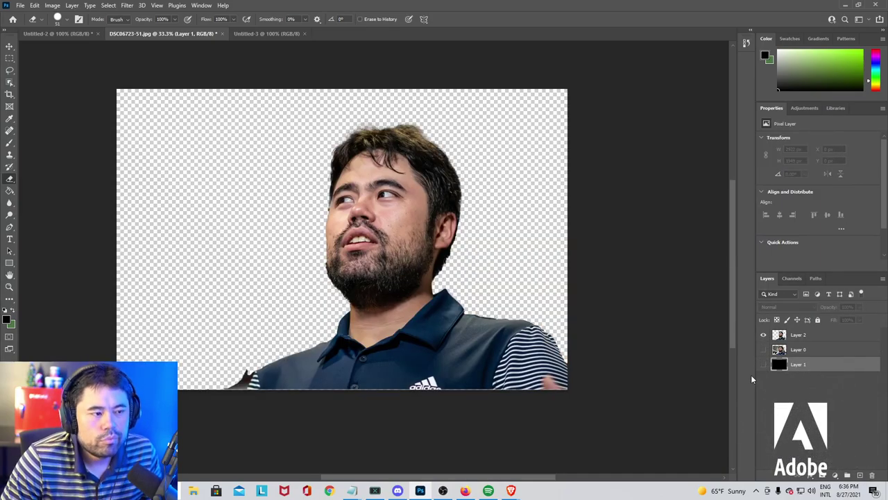
click(763, 364)
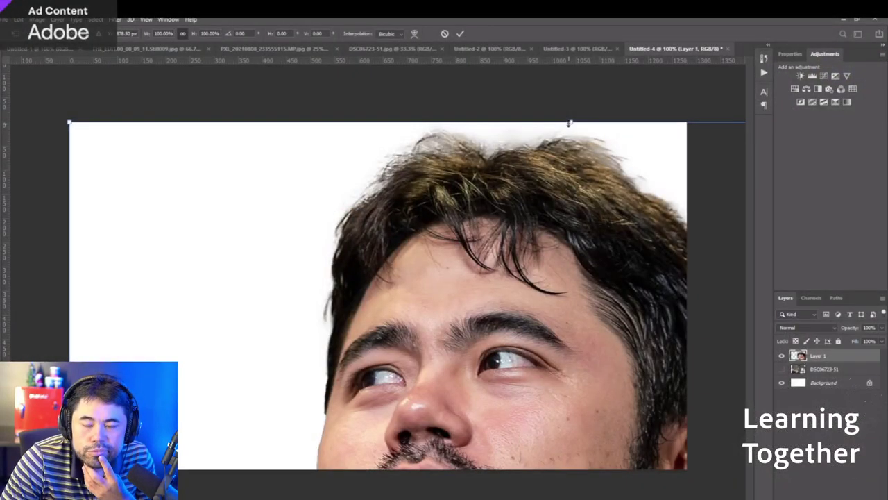
mouse_move(570, 123)
mouse_down()
mouse_move(570, 177)
mouse_move(571, 123)
mouse_up()
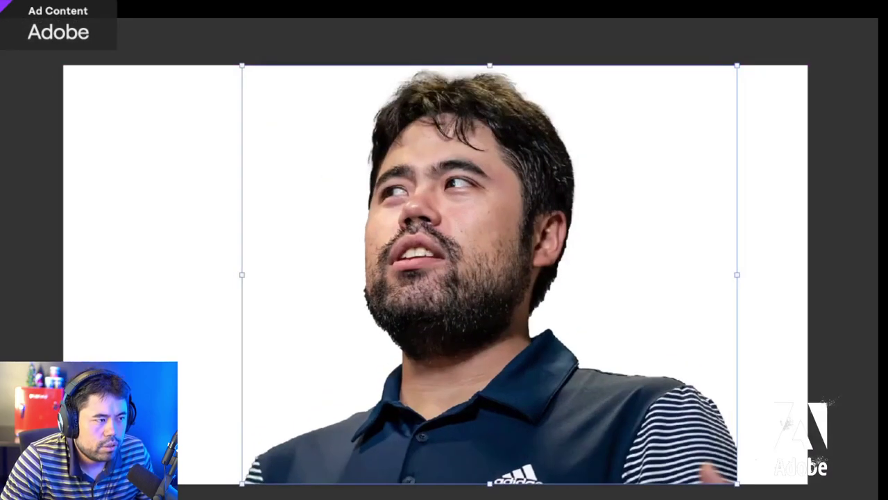
key(Return)
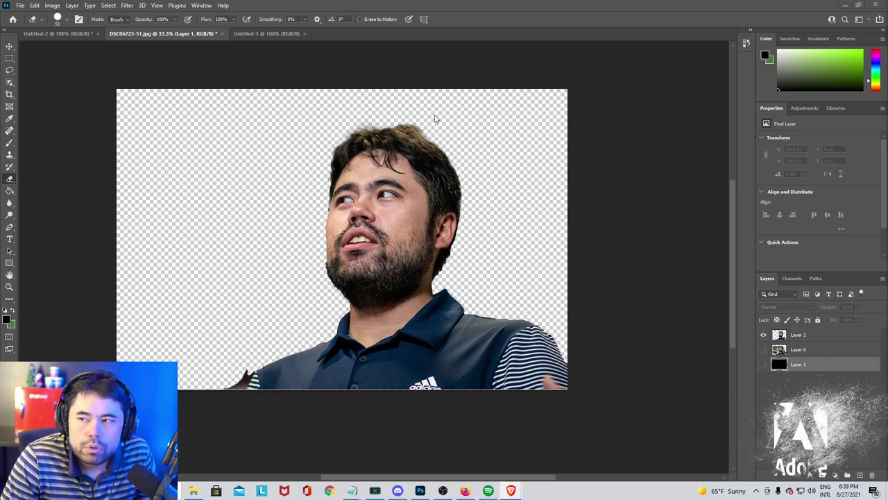
Open Layer 2's Blending Options and enable Inner Glow: Screen, 35% opacity, 7 px size.
click(72, 5)
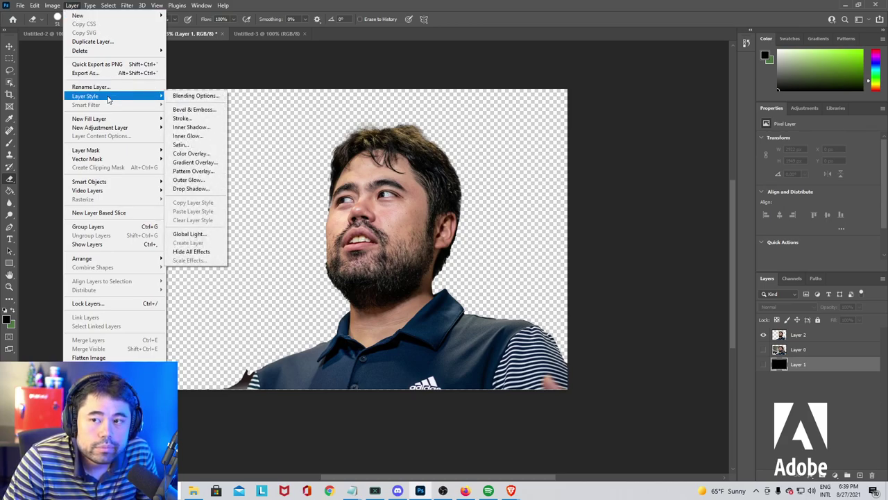
click(813, 337)
click(814, 338)
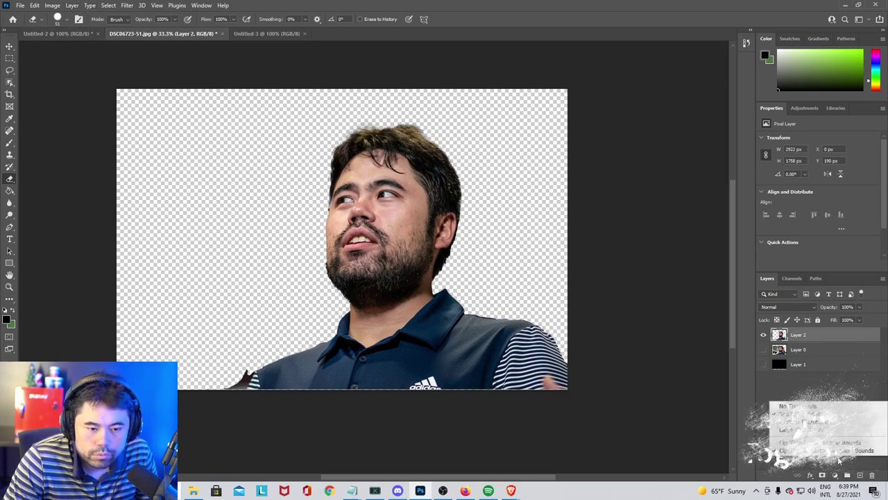
right_click(829, 335)
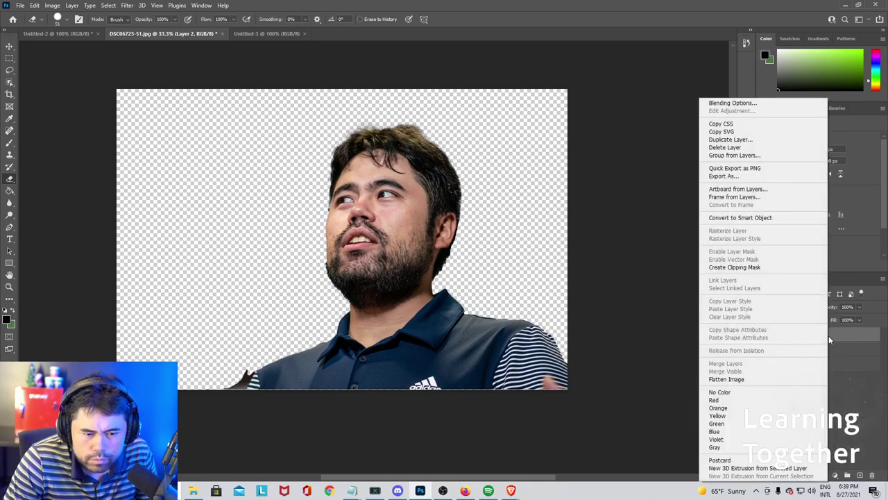
click(746, 103)
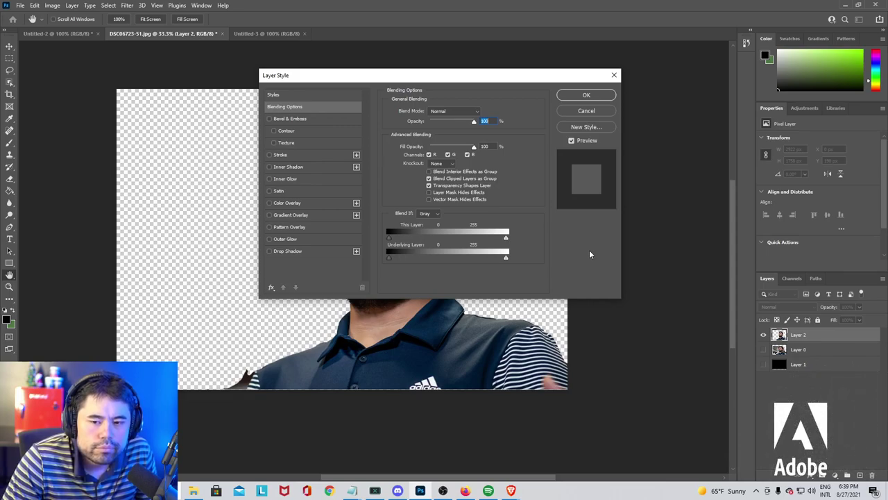
click(281, 179)
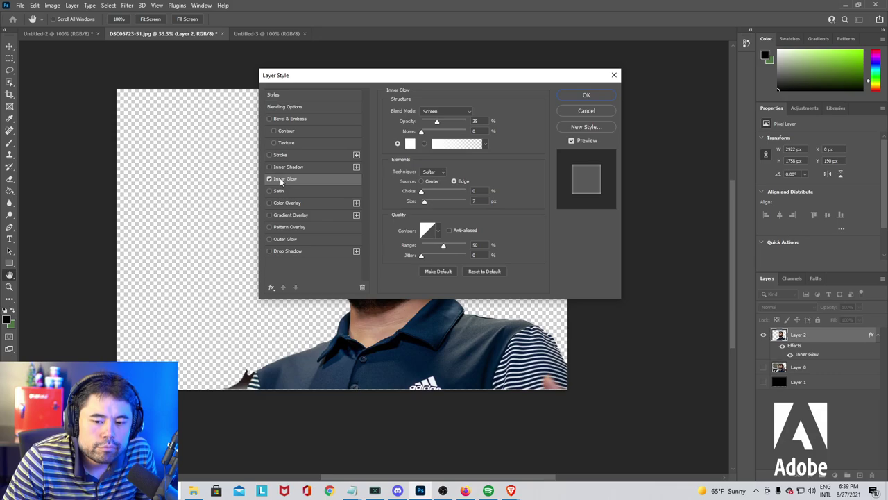
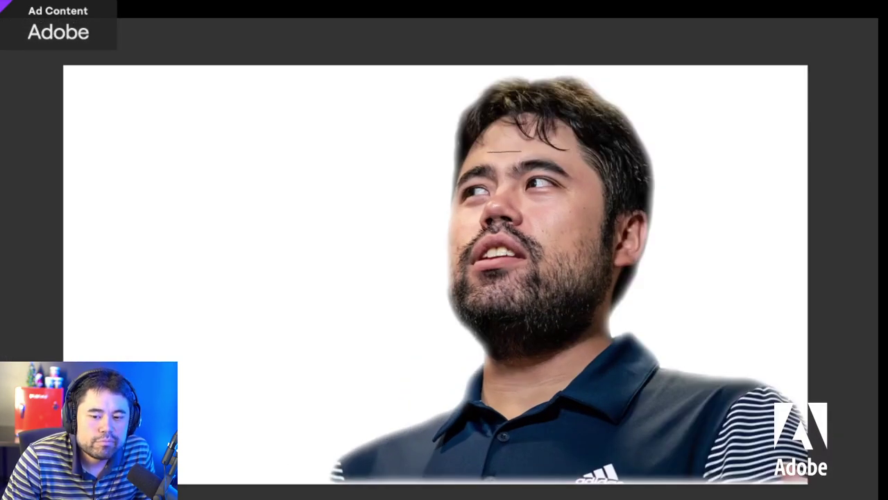
Lasso the face, copy it to a new layer with Ctrl+J, and drag the copy to the left side.
mouse_move(421, 192)
mouse_down()
mouse_move(516, 206)
mouse_move(490, 330)
mouse_up()
mouse_move(571, 315)
mouse_down()
mouse_move(514, 337)
mouse_move(461, 317)
mouse_move(442, 247)
mouse_move(464, 166)
mouse_move(494, 148)
mouse_up()
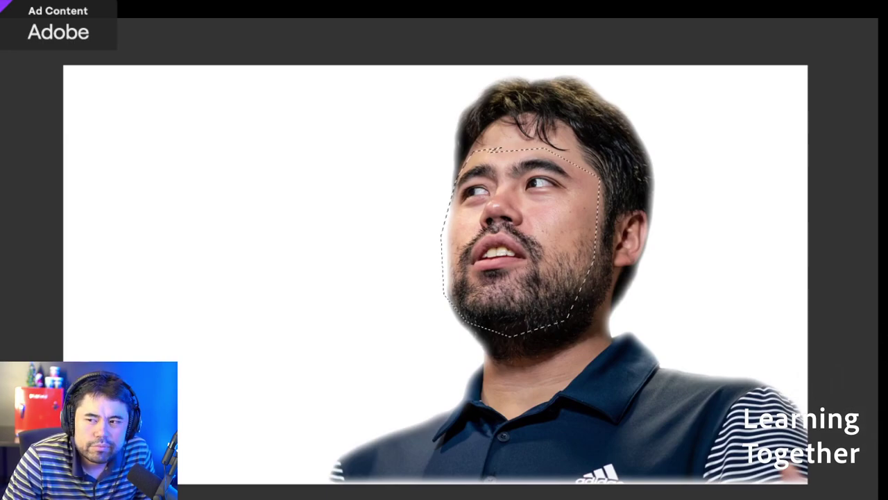
key(ctrl+j)
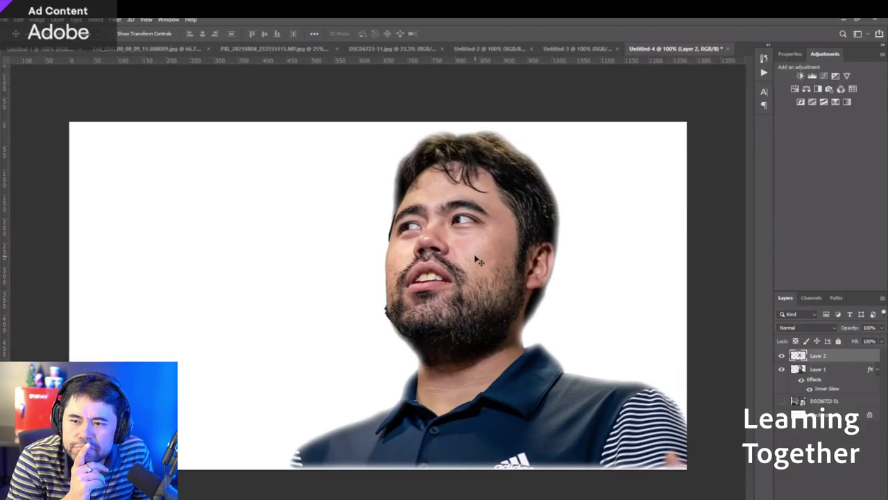
drag(486, 253, 244, 253)
right_click(431, 134)
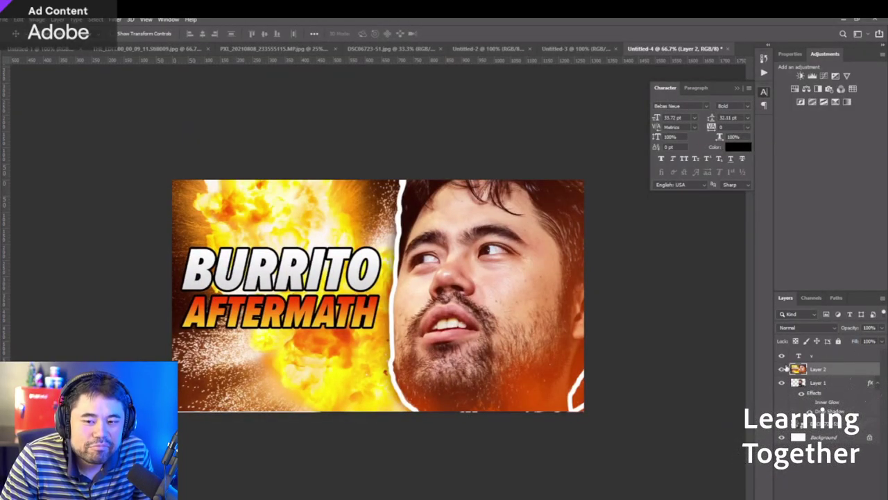
Hide the explosion Layer 2, select Layer 1, and switch to the Discord participant grid.
click(783, 370)
click(815, 382)
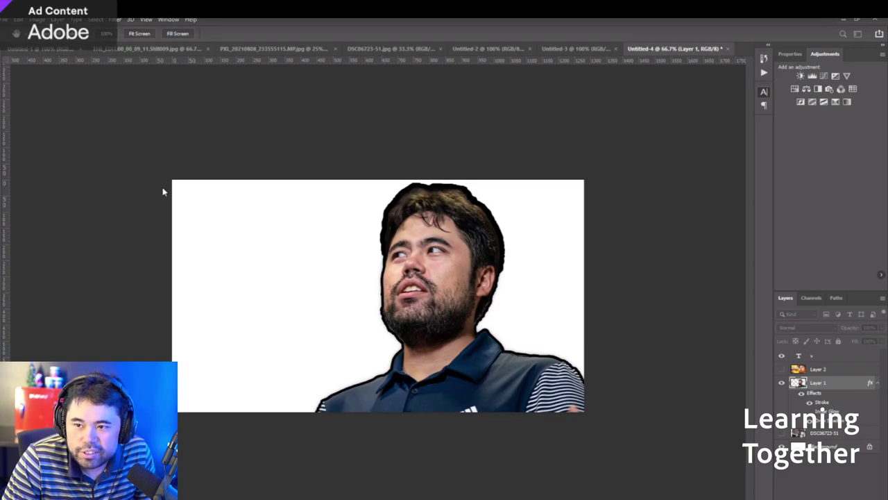
click(229, 456)
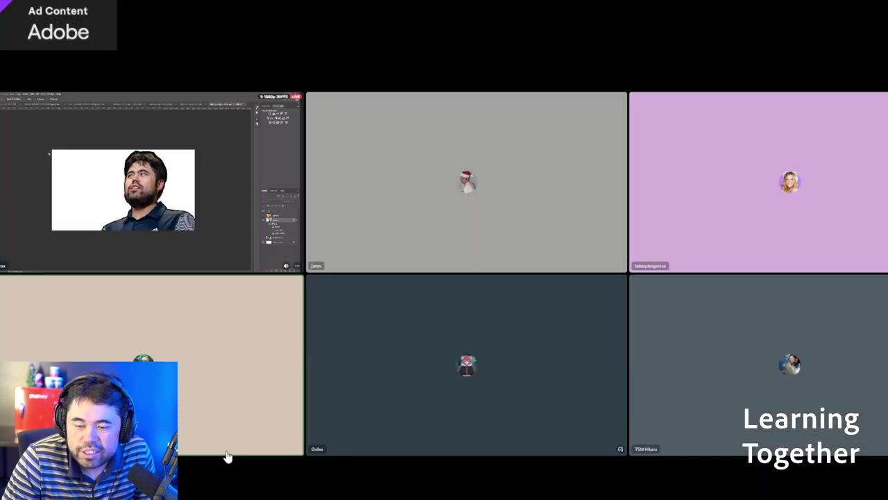
Expand the Photoshop screen-share tile in the Discord call to full screen.
click(132, 216)
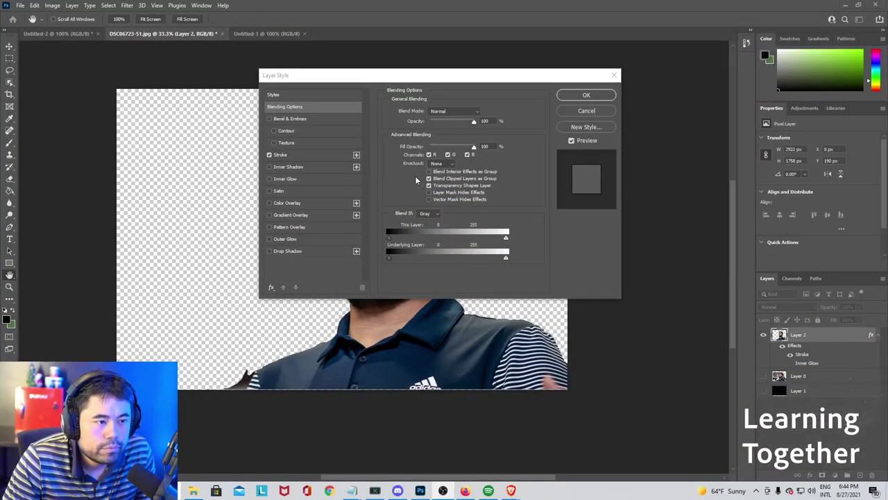
Add a second Stroke effect to Layer 2, keeping its colour black.
click(588, 174)
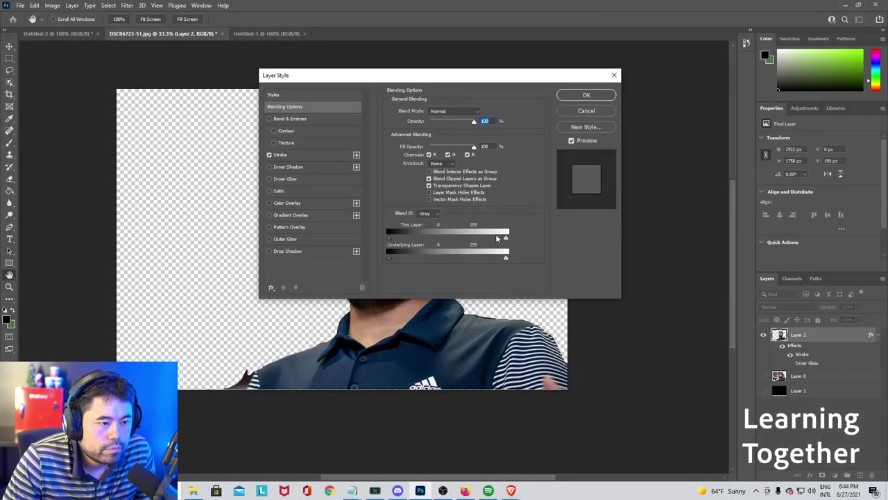
drag(506, 259, 499, 260)
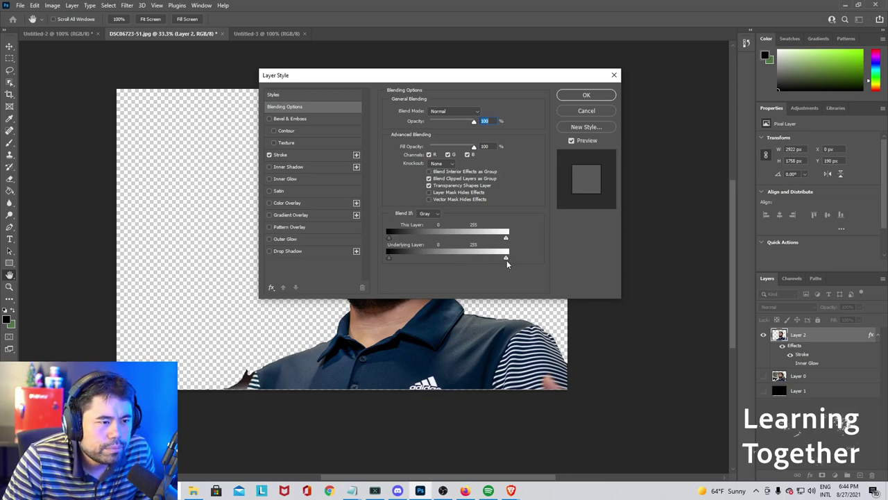
click(491, 123)
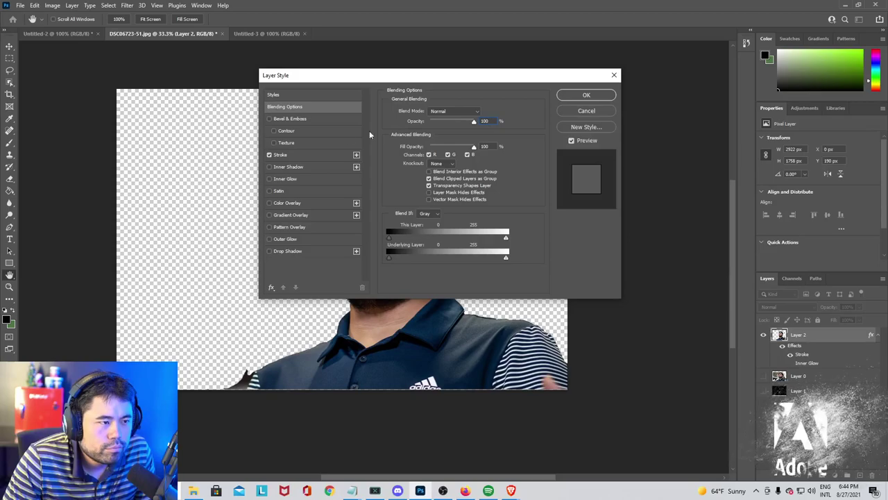
click(356, 155)
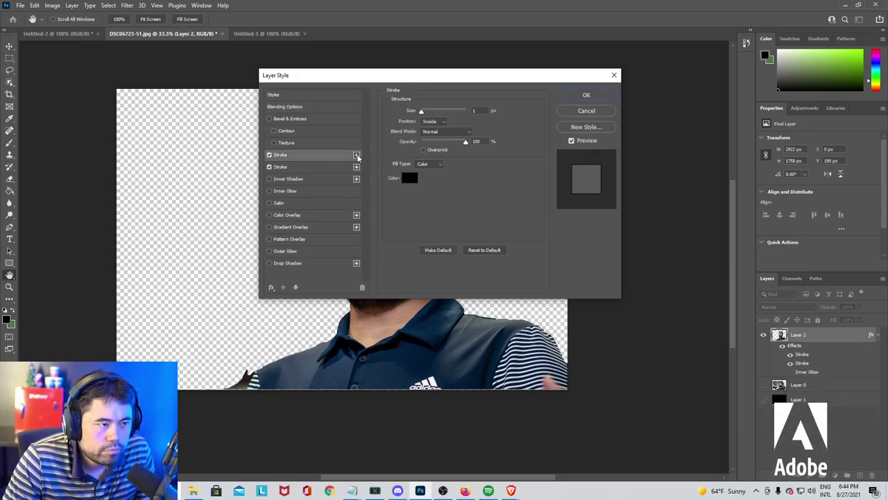
click(409, 178)
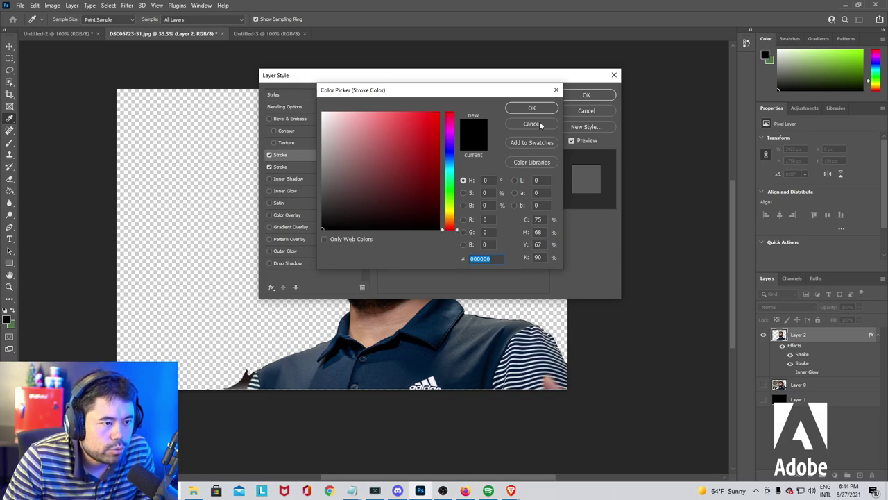
click(538, 124)
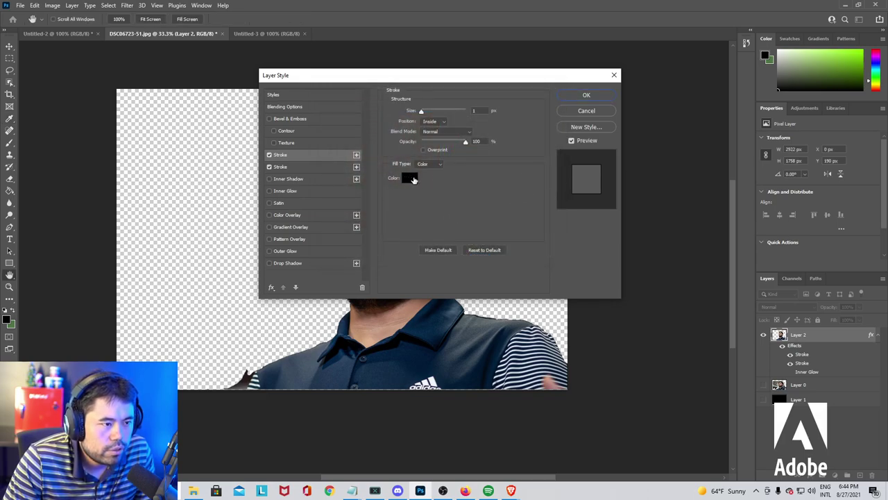
click(411, 178)
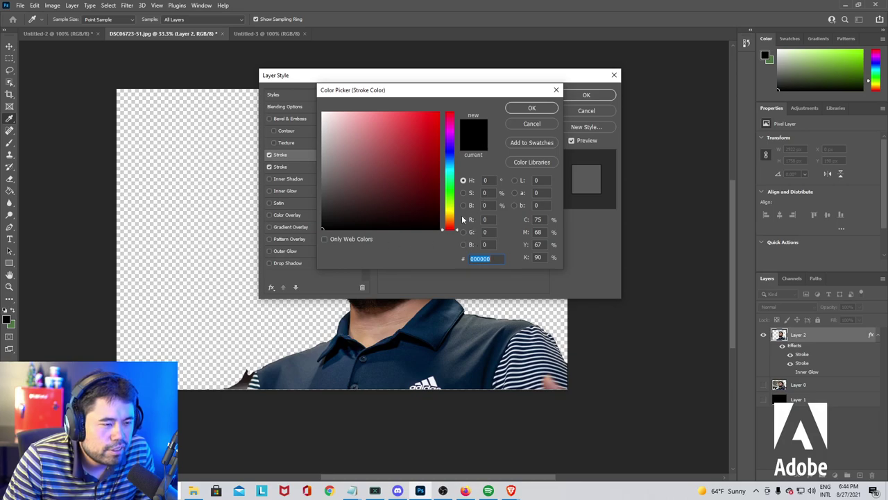
click(527, 125)
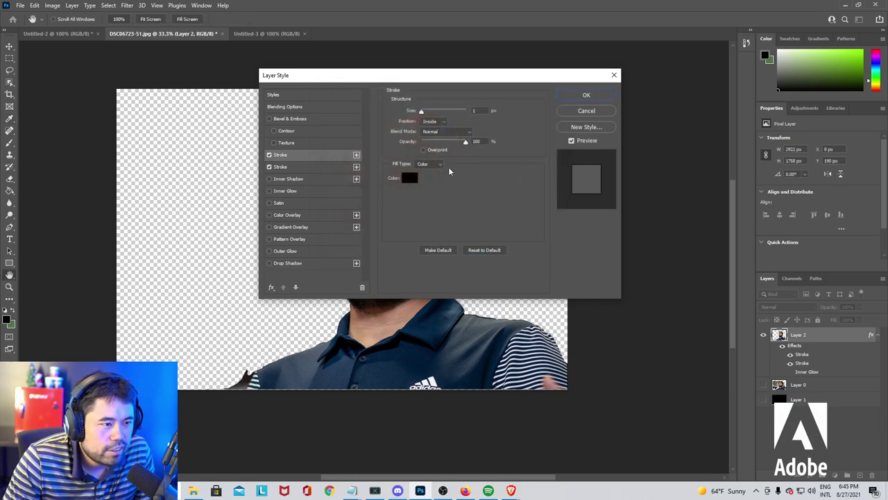
Disable the second Stroke, delete the Stroke effect, and cancel out of Layer Style.
click(270, 168)
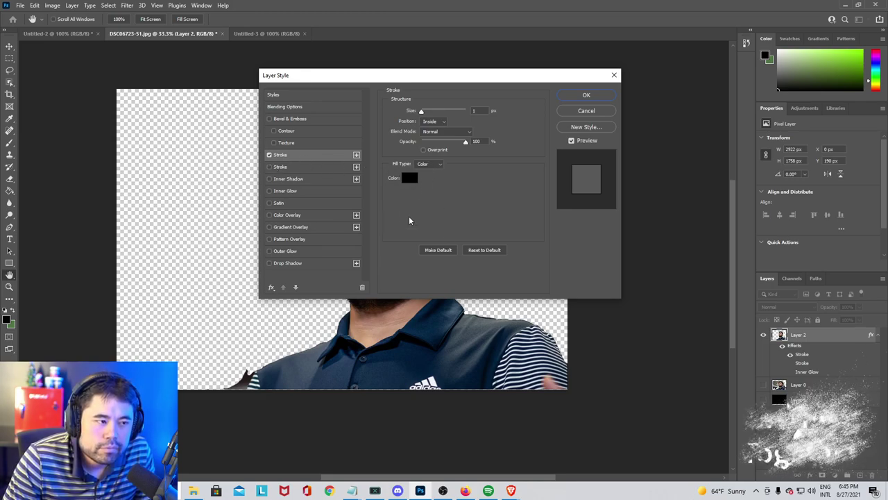
click(362, 288)
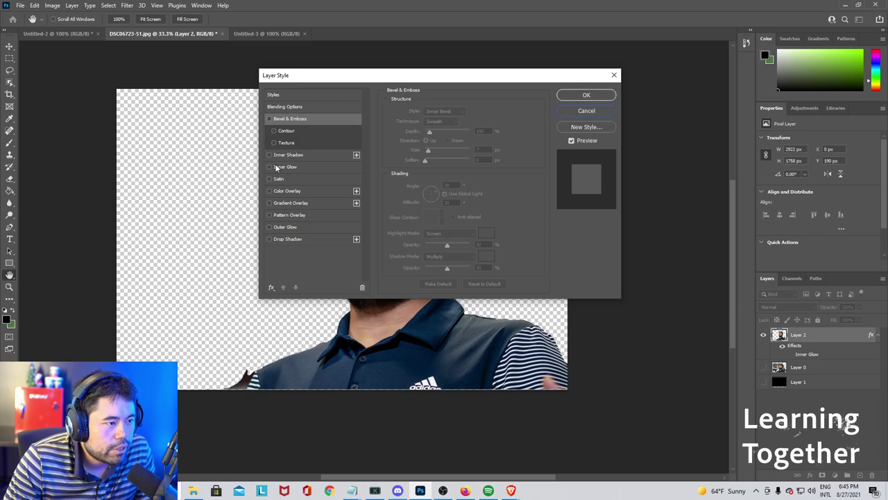
click(586, 110)
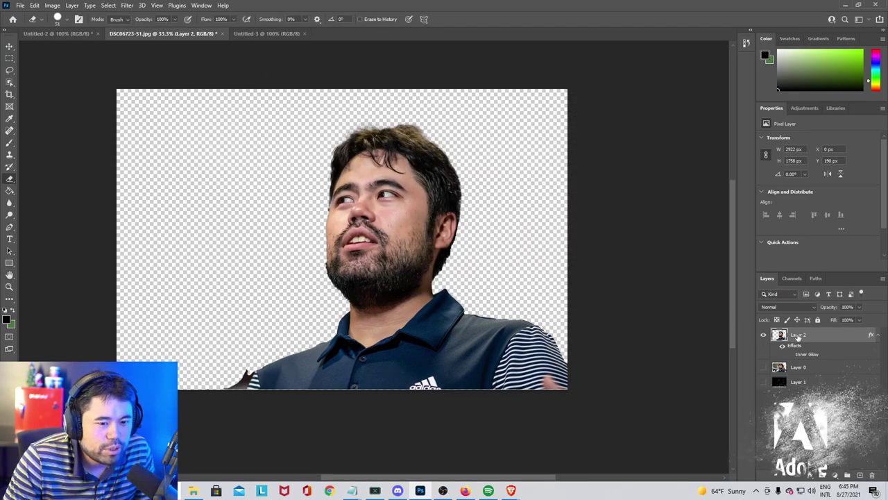
Add a solid-colour black Stroke to Layer 2 via Blending Options: 8 px, Outside.
right_click(798, 336)
click(705, 105)
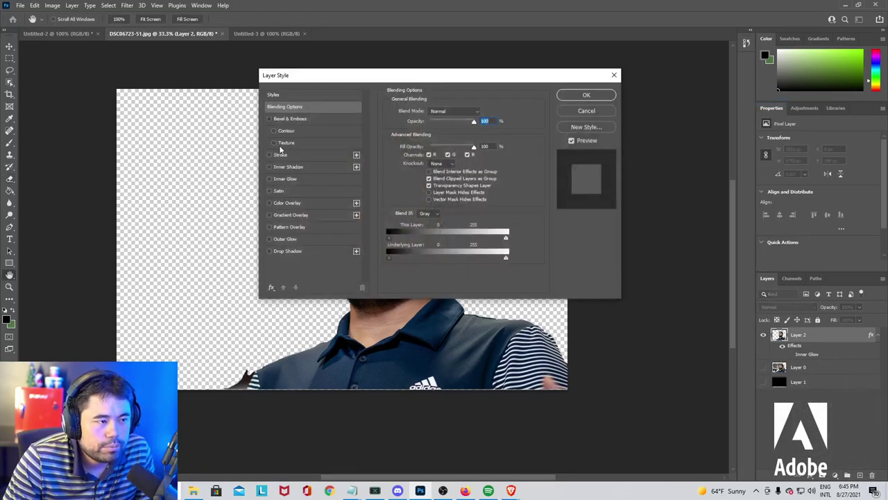
click(287, 154)
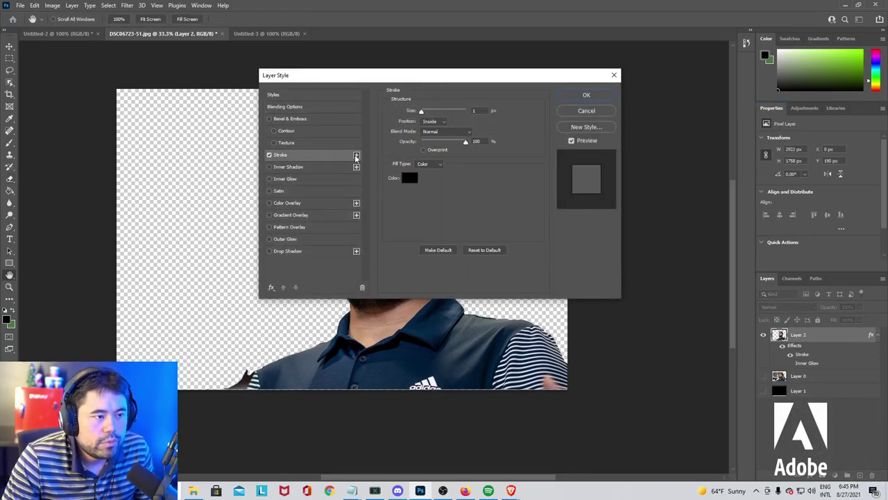
click(425, 163)
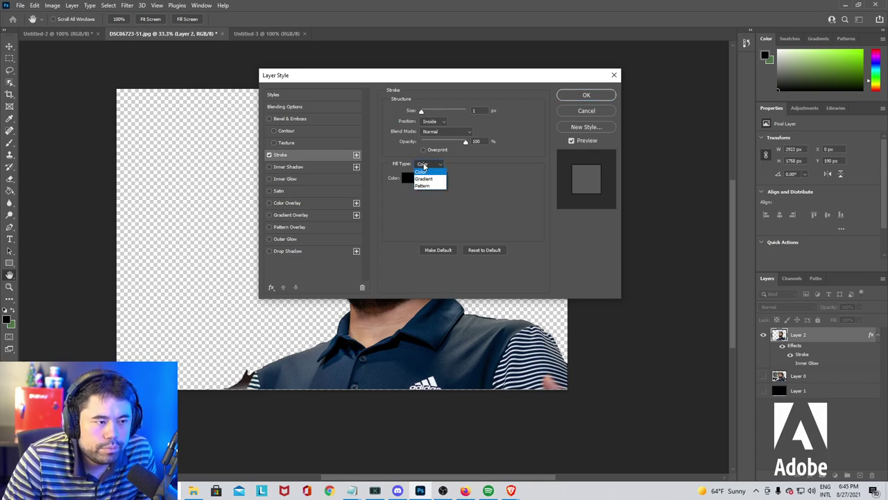
click(424, 166)
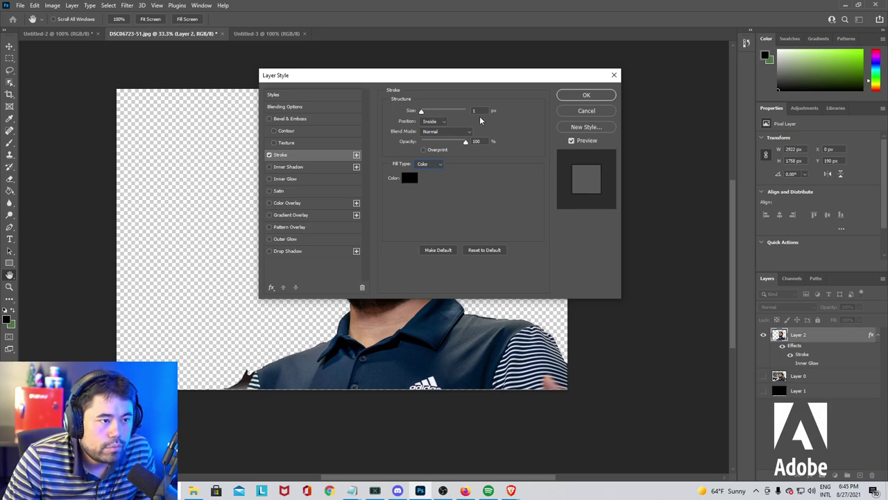
text(5)
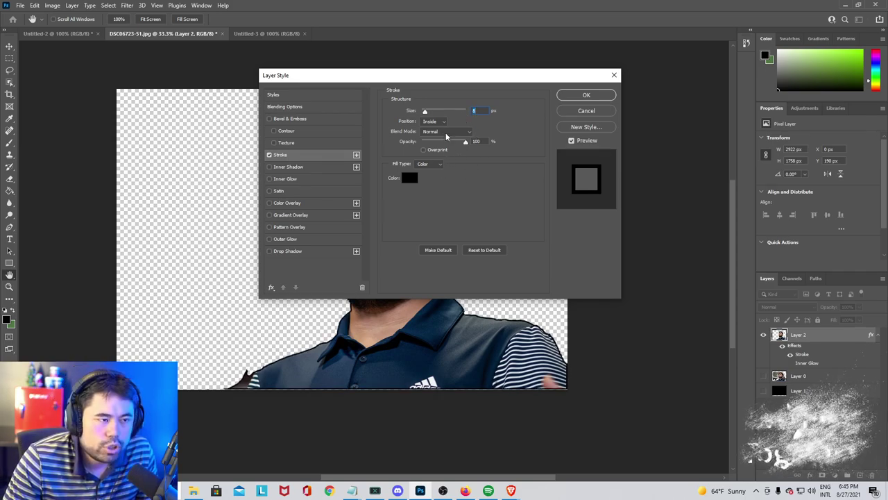
click(435, 121)
click(431, 129)
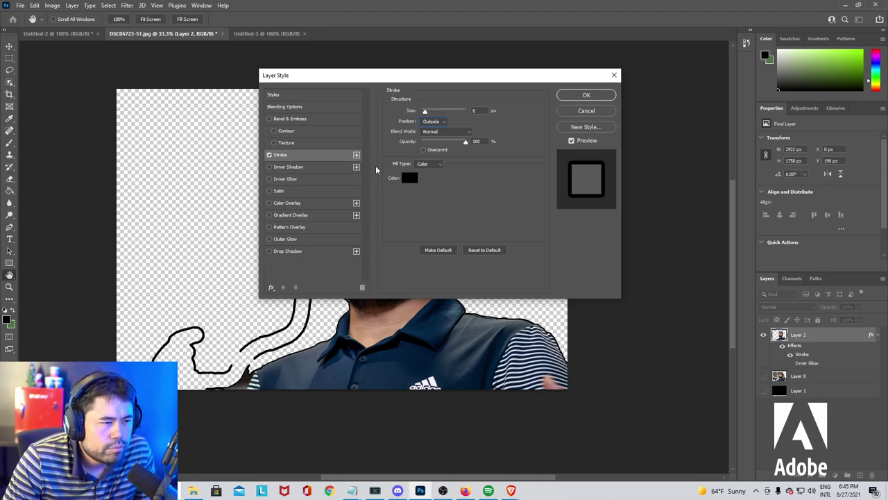
Enable a black Multiply Drop Shadow on Layer 2 and enlarge its size to 18 px.
click(269, 251)
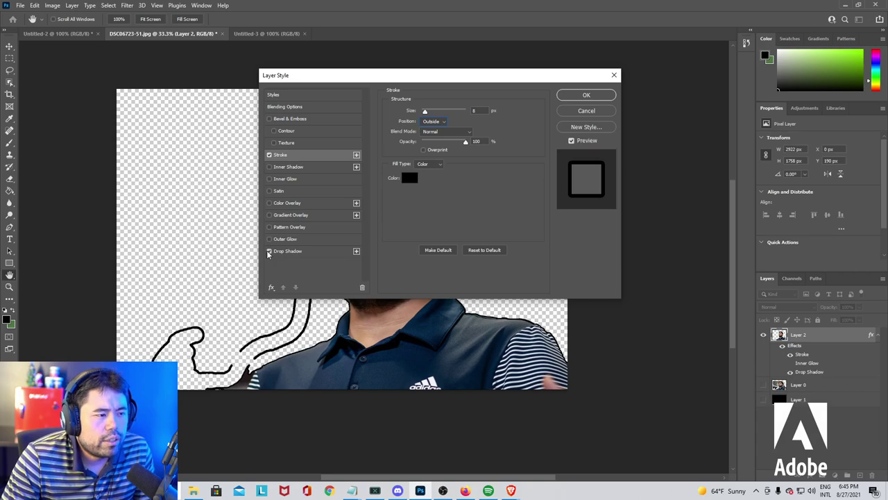
click(310, 256)
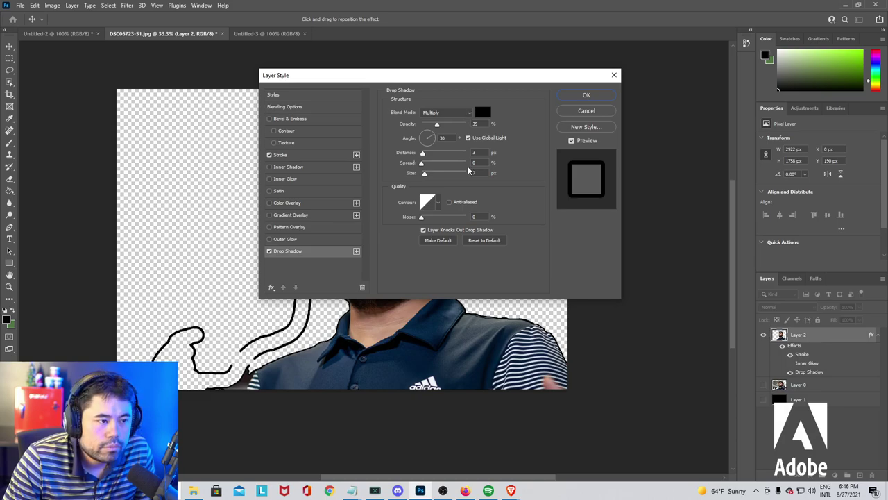
click(485, 113)
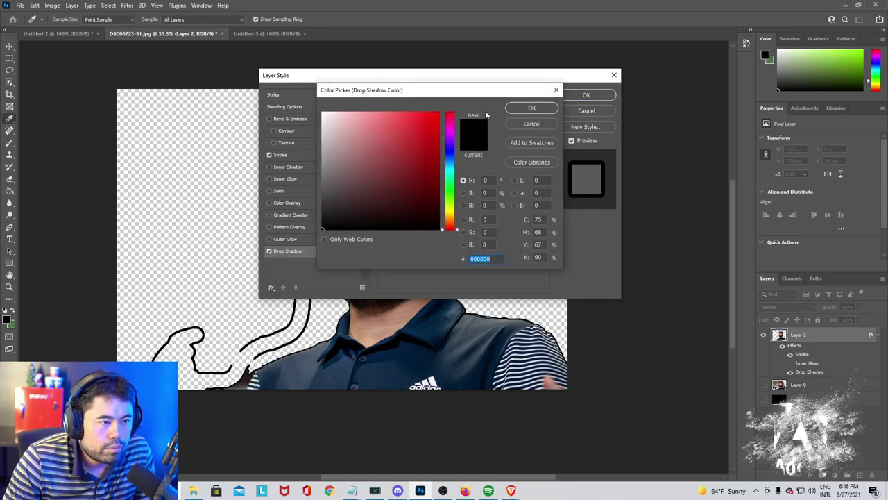
click(521, 109)
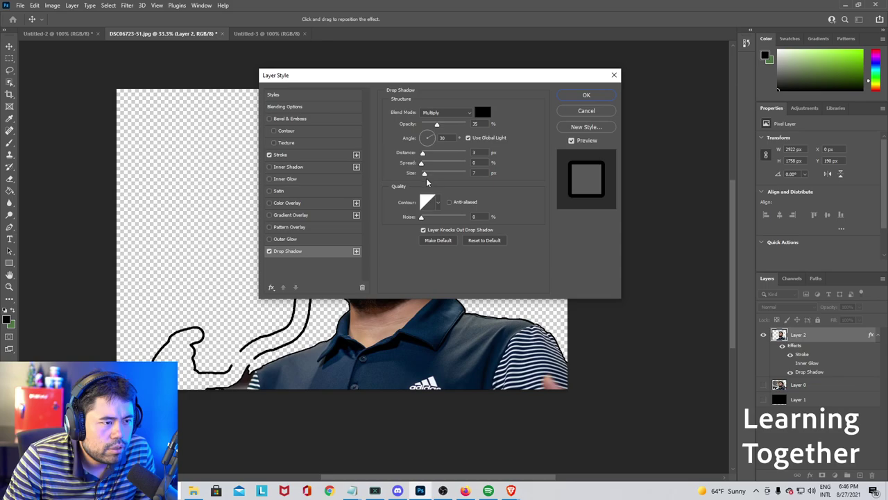
drag(426, 174, 426, 176)
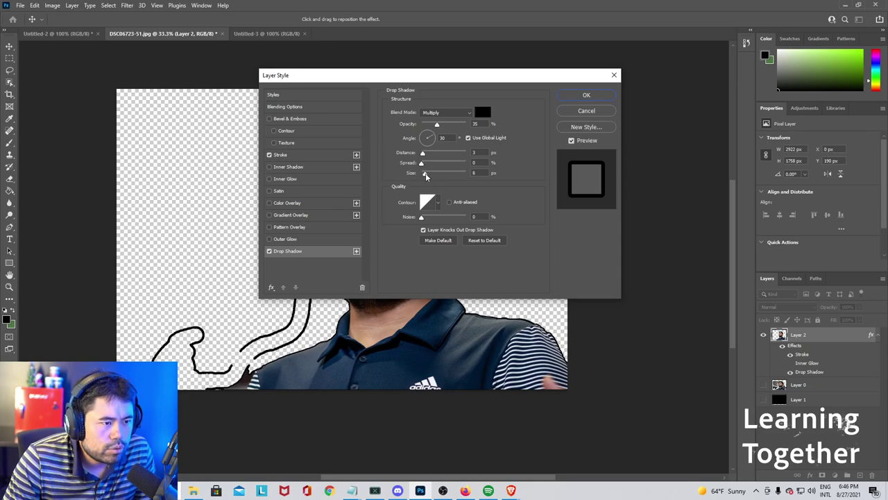
drag(428, 85, 718, 263)
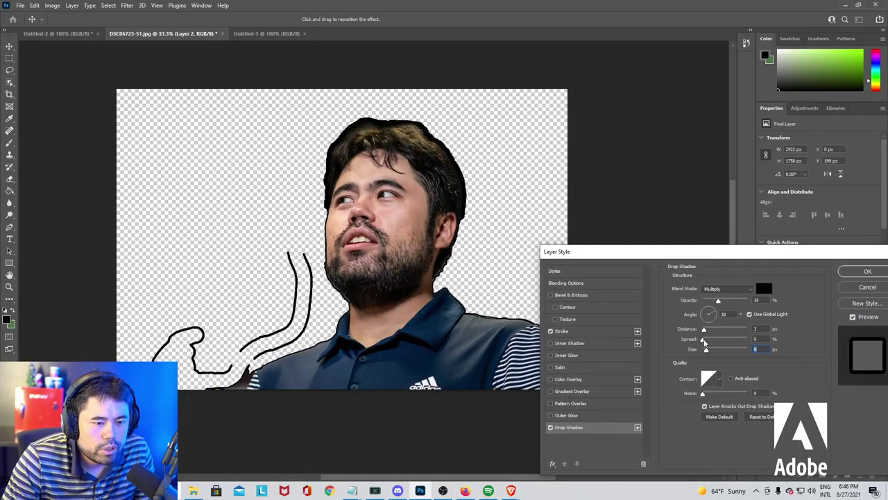
mouse_move(705, 350)
mouse_down()
mouse_move(717, 354)
mouse_move(684, 351)
mouse_move(706, 352)
mouse_up()
Change the stroke colour to white and toggle Outer Glow back off.
click(584, 332)
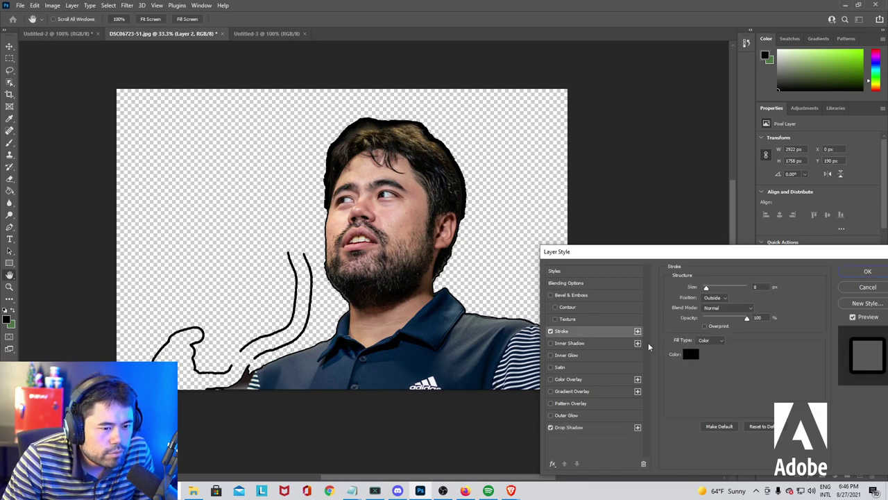
click(690, 355)
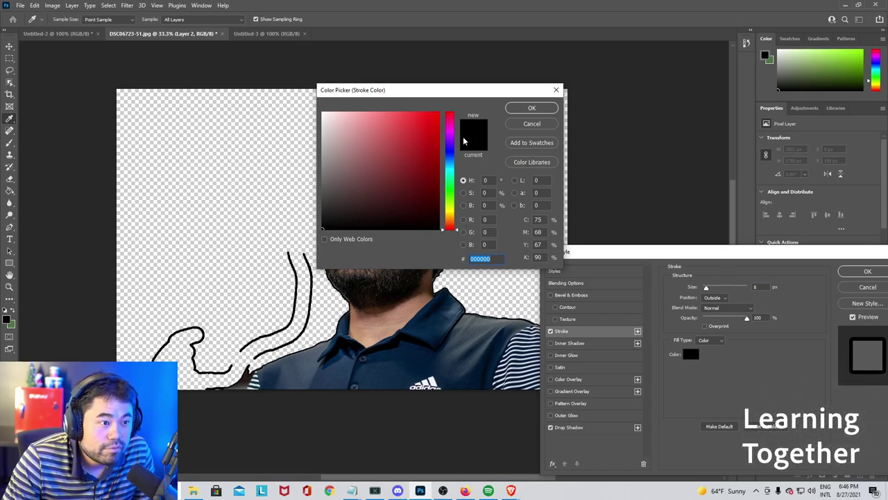
click(323, 113)
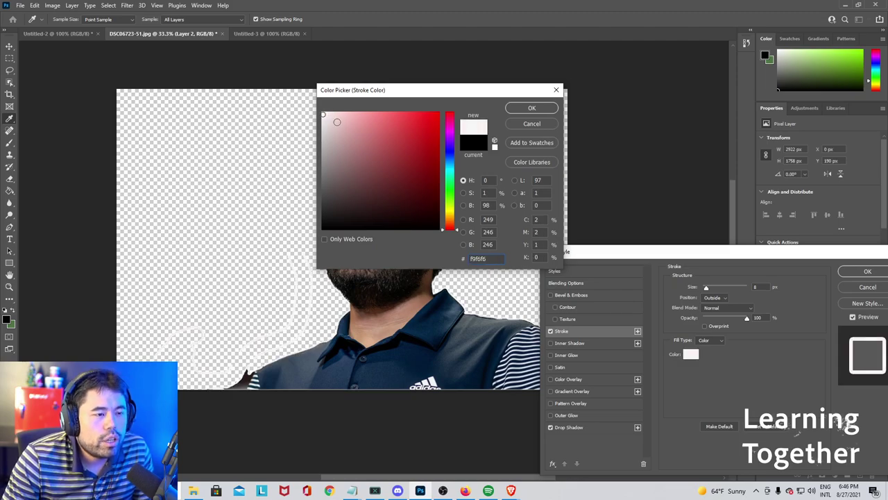
click(531, 109)
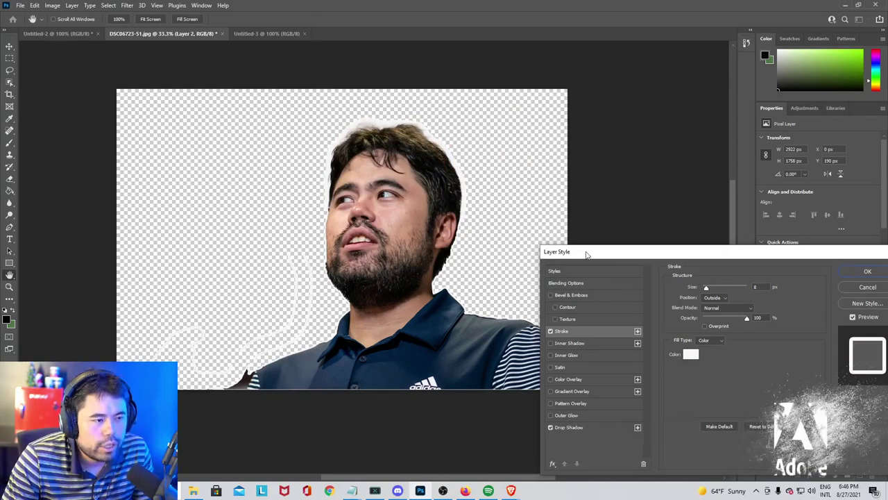
click(605, 424)
click(569, 415)
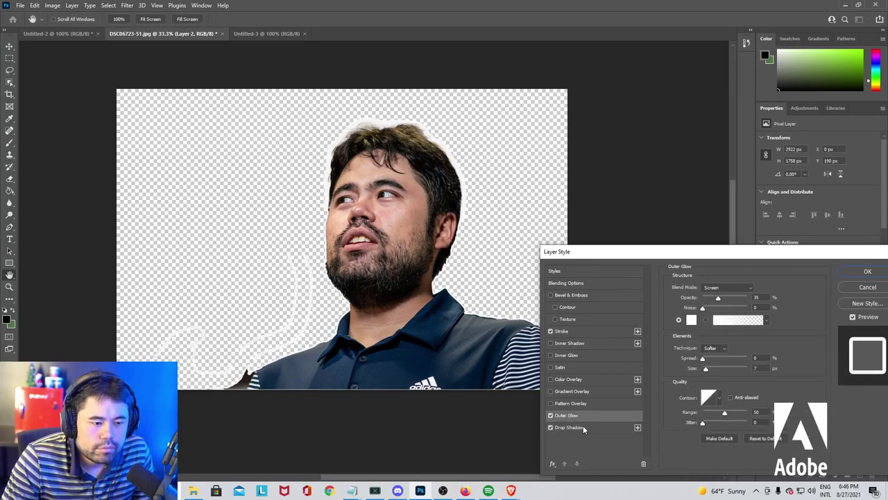
click(551, 414)
Set the Drop Shadow to 100% opacity and 65 px size.
click(585, 426)
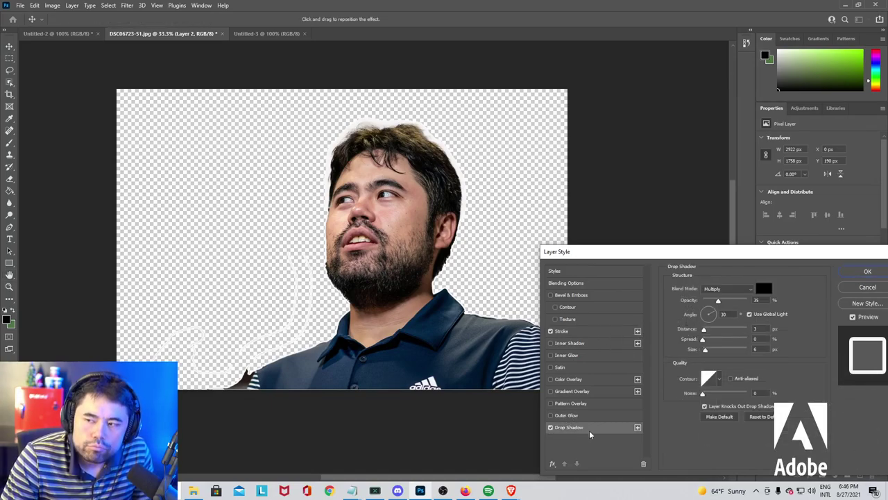
drag(624, 251, 571, 198)
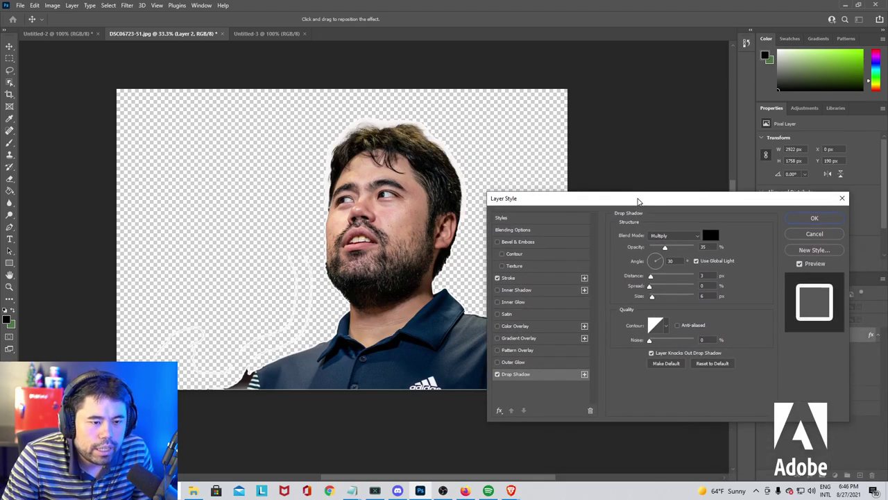
mouse_move(652, 297)
mouse_down()
mouse_move(682, 298)
mouse_move(642, 298)
mouse_move(664, 299)
mouse_move(649, 298)
mouse_up()
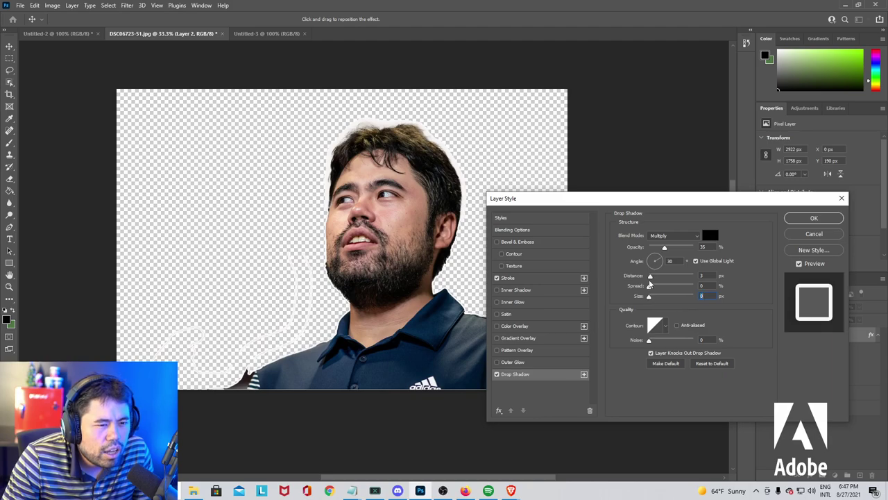
drag(662, 250, 693, 248)
mouse_move(650, 297)
mouse_down()
mouse_move(672, 299)
mouse_move(662, 305)
mouse_up()
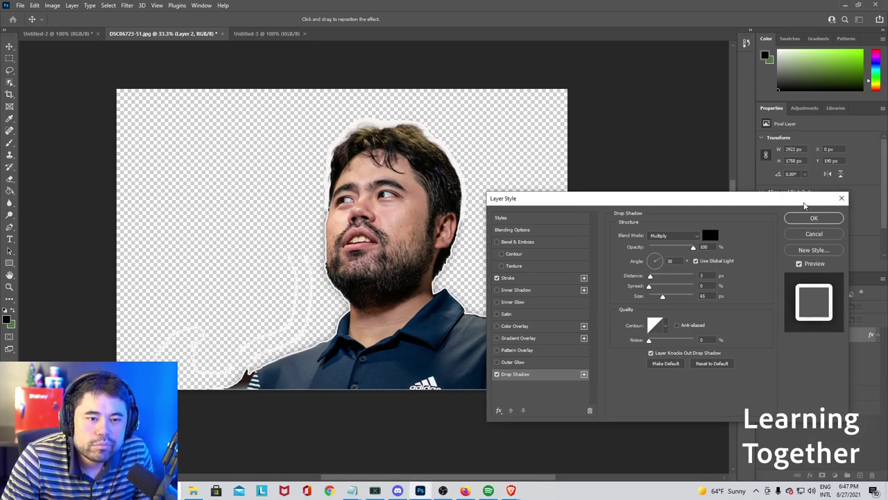
drag(795, 203, 676, 190)
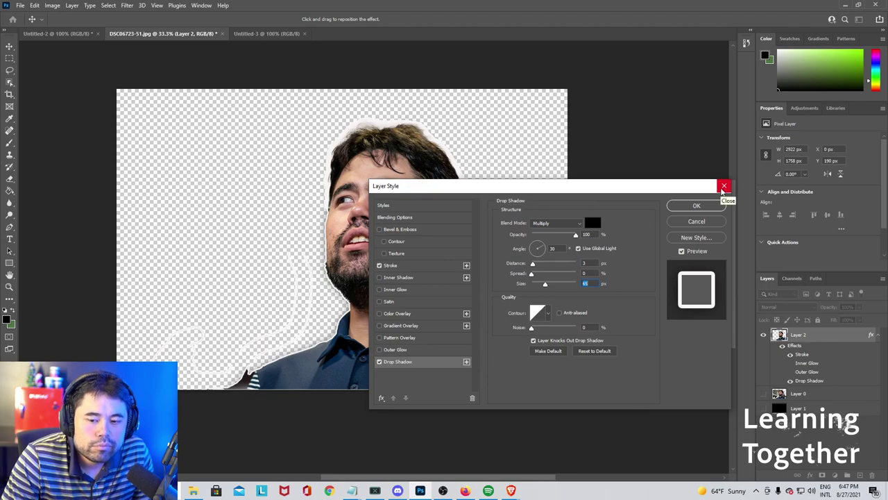
drag(687, 192, 826, 253)
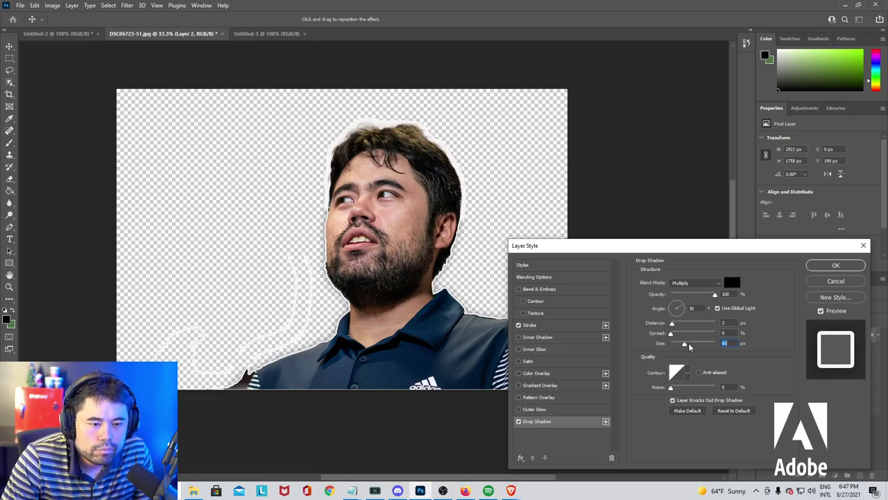
Set the Drop Shadow to Normal blend mode with 47% spread and 16 px size.
drag(675, 336, 698, 338)
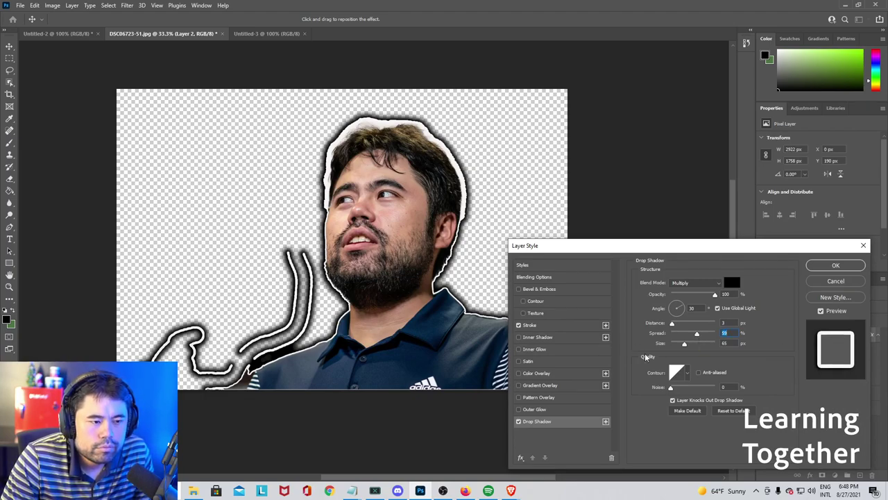
click(698, 283)
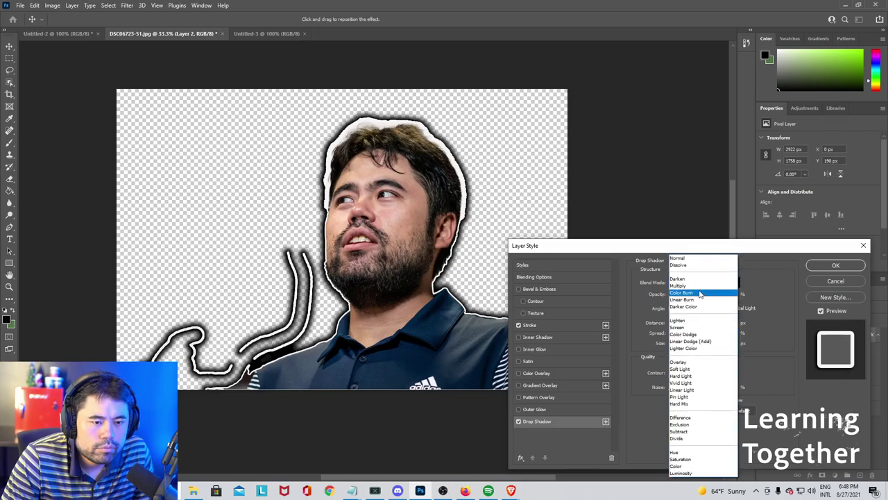
click(684, 258)
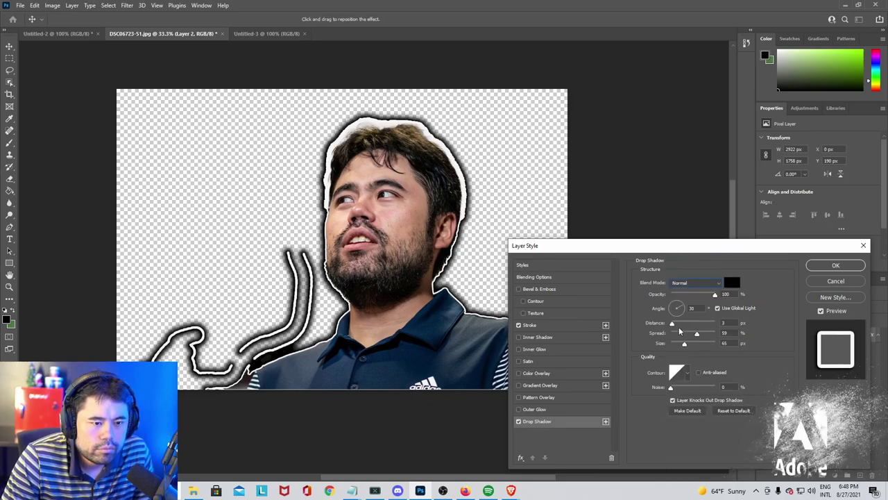
mouse_move(684, 343)
mouse_down()
mouse_move(720, 352)
mouse_move(679, 347)
mouse_up()
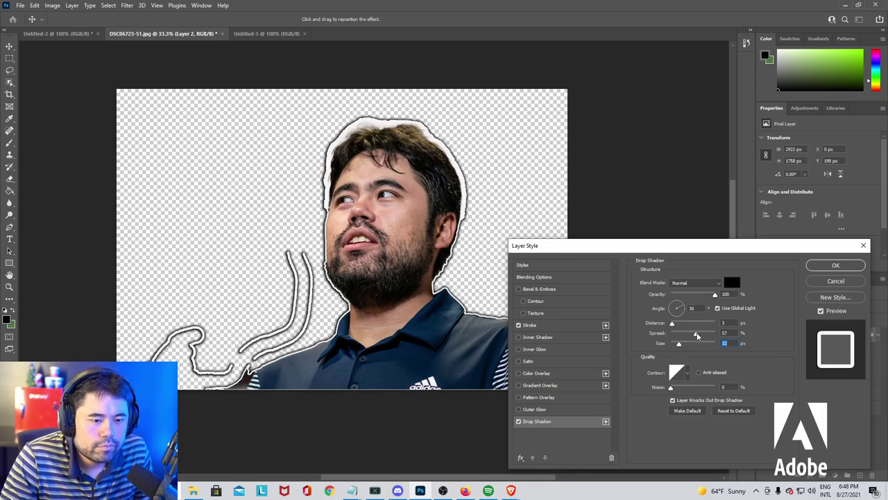
mouse_move(696, 334)
mouse_down()
mouse_move(655, 333)
mouse_move(687, 346)
mouse_move(695, 346)
mouse_move(671, 337)
mouse_move(692, 336)
mouse_up()
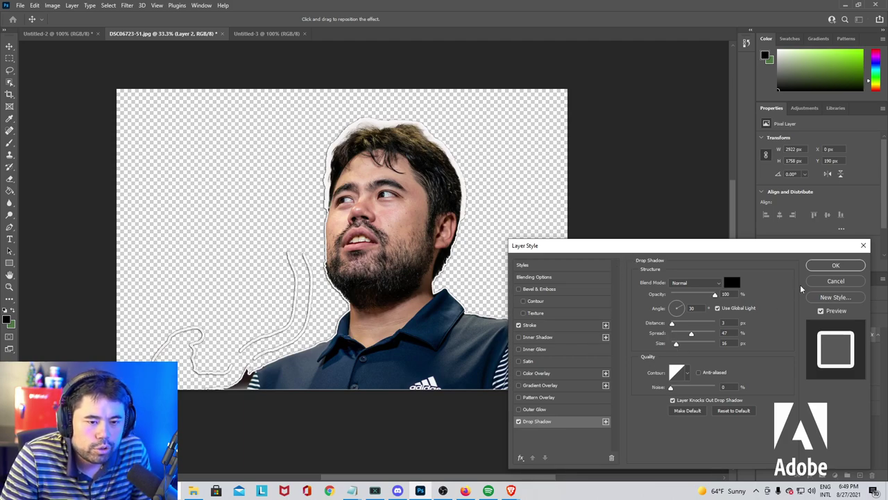
Apply the layer style and create a new empty Layer 3 with Ctrl+Shift+N.
click(827, 266)
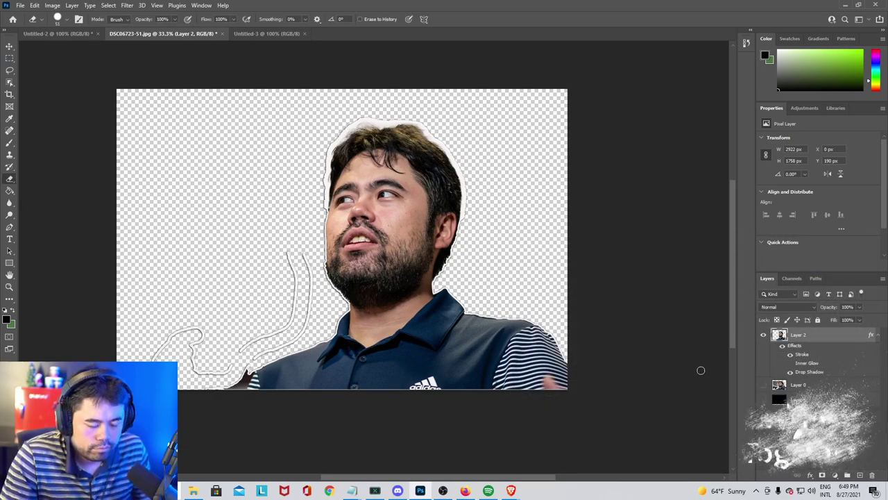
key(ctrl+shift+n)
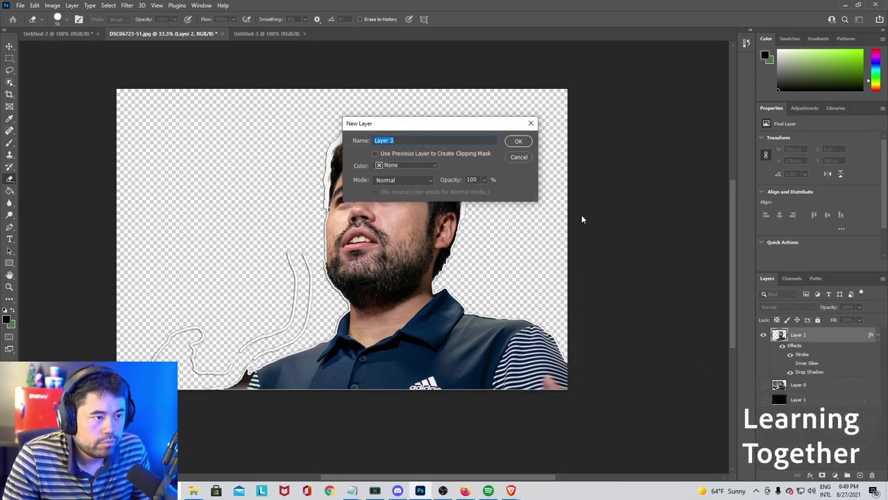
key(Return)
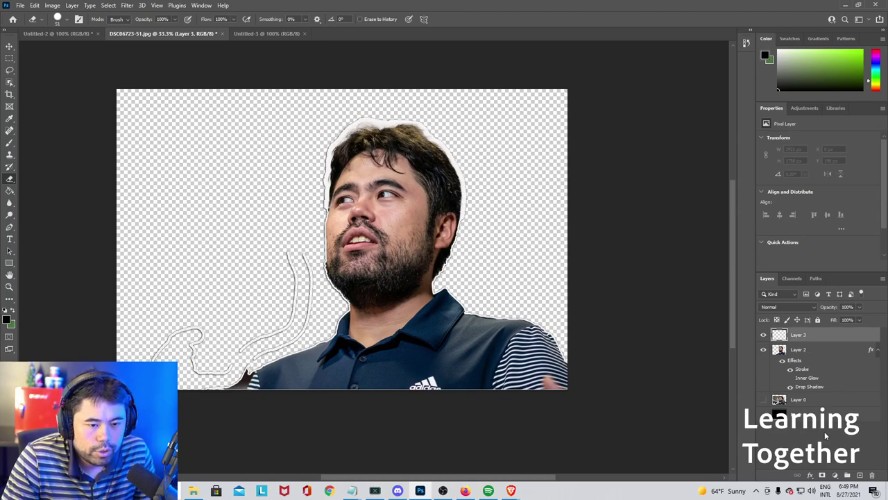
Make the black Layer 1 visible and move it above Layer 3, directly under Layer 2.
click(818, 365)
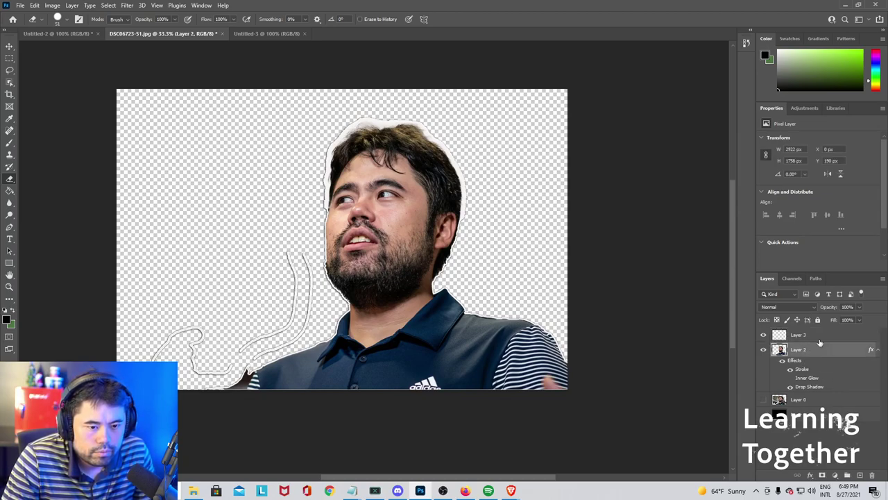
click(770, 336)
click(763, 414)
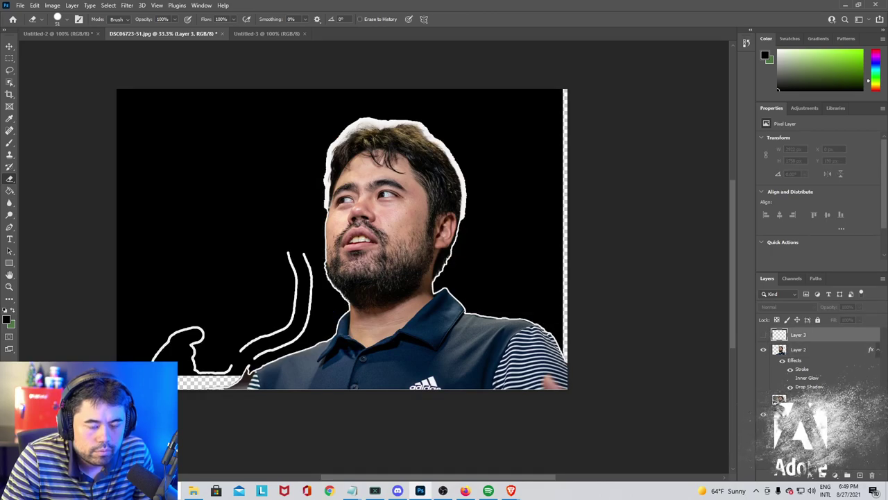
click(798, 414)
drag(798, 414, 810, 333)
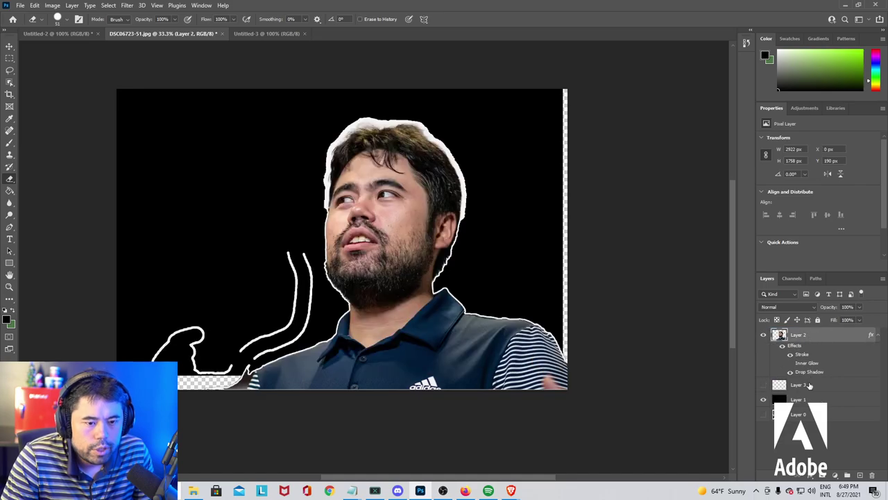
mouse_move(814, 399)
mouse_down()
mouse_move(816, 376)
mouse_move(817, 390)
mouse_up()
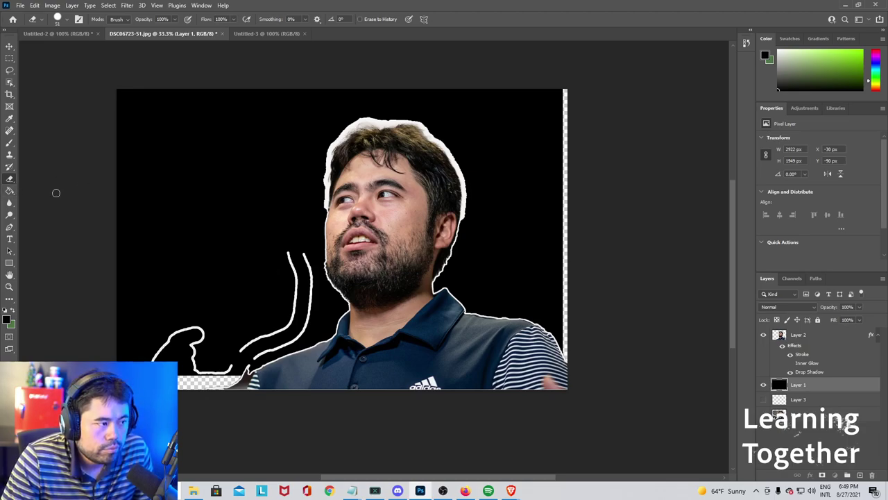
Undo the accidental eraser stroke on the black background layer.
mouse_move(281, 258)
mouse_down()
mouse_move(298, 281)
mouse_move(284, 251)
mouse_move(305, 272)
mouse_move(307, 263)
mouse_up()
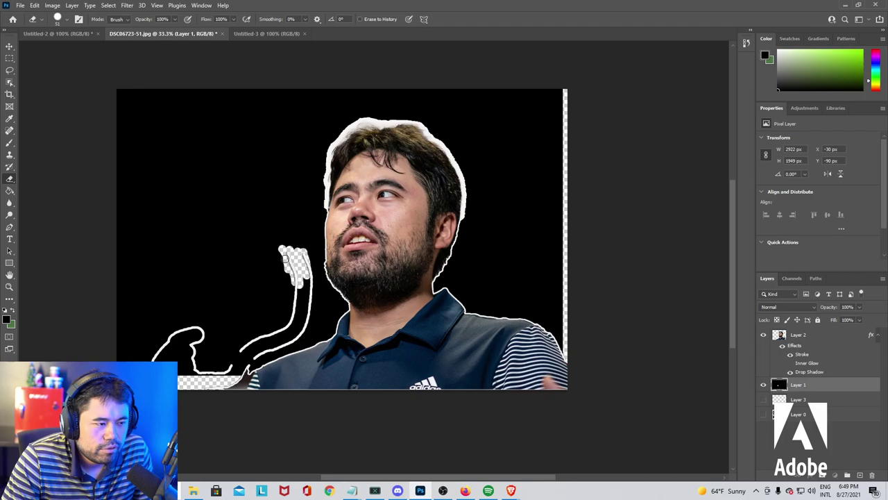
right_click(284, 258)
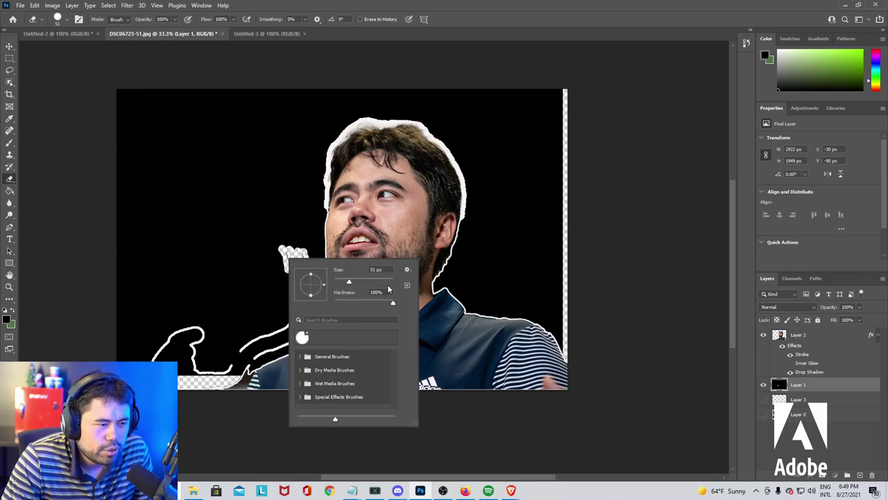
click(225, 281)
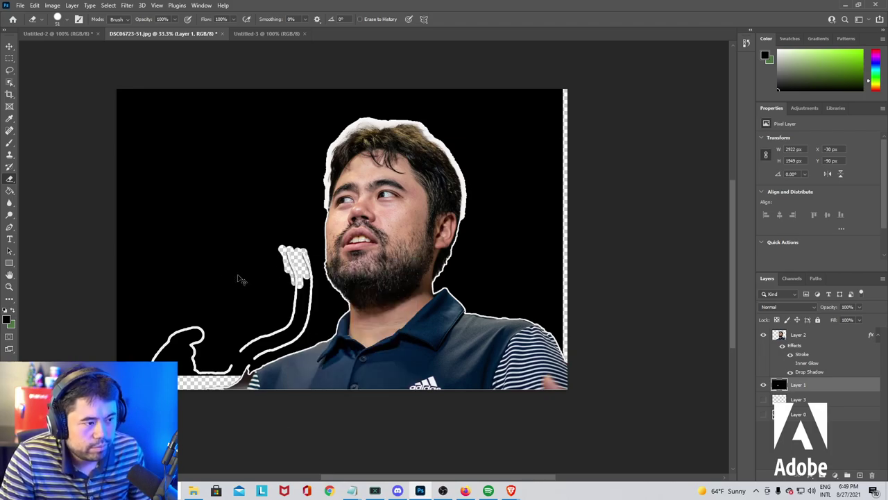
key(ctrl+z)
key(ctrl+z)
key(ctrl+z)
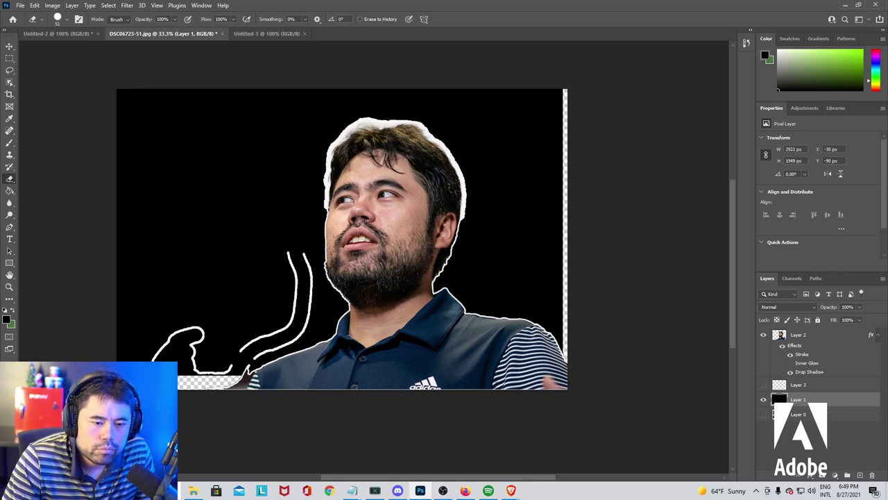
Put Layer 1 back above Layer 3 and erase the tall squiggle from Layer 2.
drag(791, 400, 802, 391)
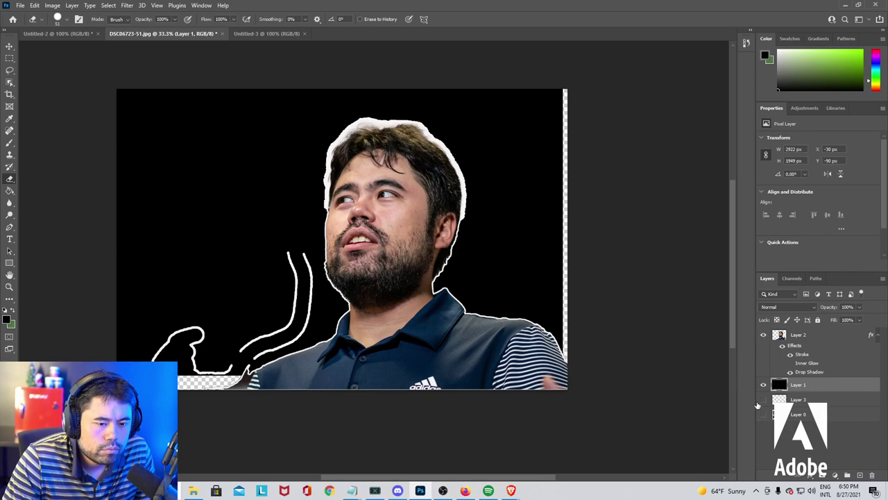
click(804, 335)
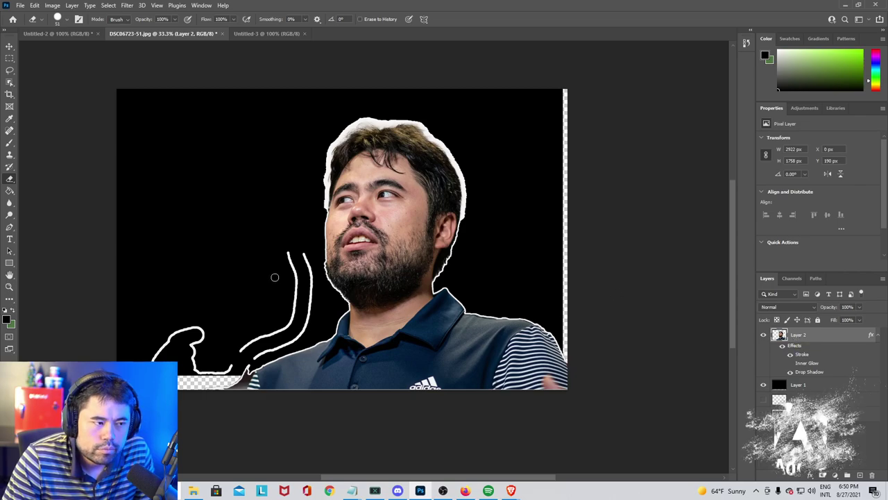
mouse_move(275, 276)
mouse_down()
mouse_move(284, 249)
mouse_move(294, 312)
mouse_move(306, 263)
mouse_move(310, 299)
mouse_move(297, 331)
mouse_move(308, 316)
mouse_move(285, 340)
mouse_move(256, 353)
mouse_move(295, 337)
mouse_move(303, 328)
mouse_move(288, 322)
mouse_move(241, 351)
mouse_move(254, 361)
mouse_move(263, 336)
mouse_move(288, 324)
mouse_move(267, 335)
mouse_up()
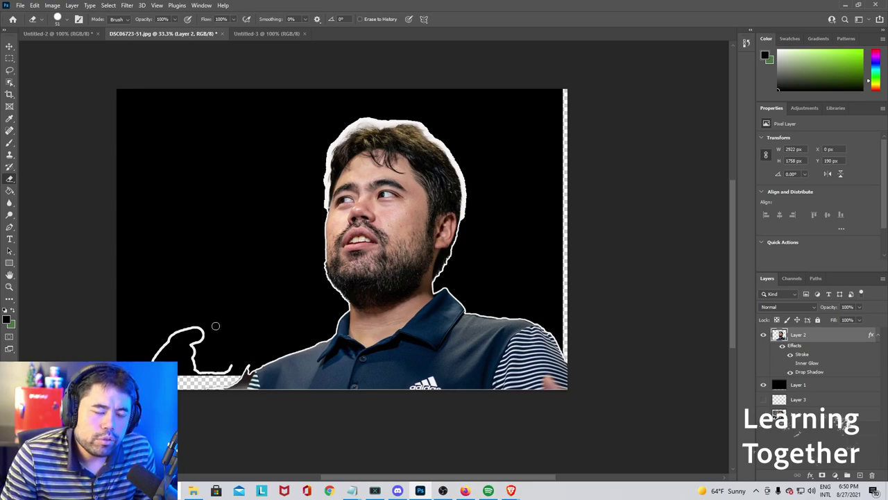
Erase the stray white outline at the lower left of the portrait.
mouse_move(191, 355)
mouse_down()
mouse_move(233, 368)
mouse_move(196, 367)
mouse_move(199, 332)
mouse_move(162, 331)
mouse_move(146, 358)
mouse_move(174, 334)
mouse_move(154, 357)
mouse_up()
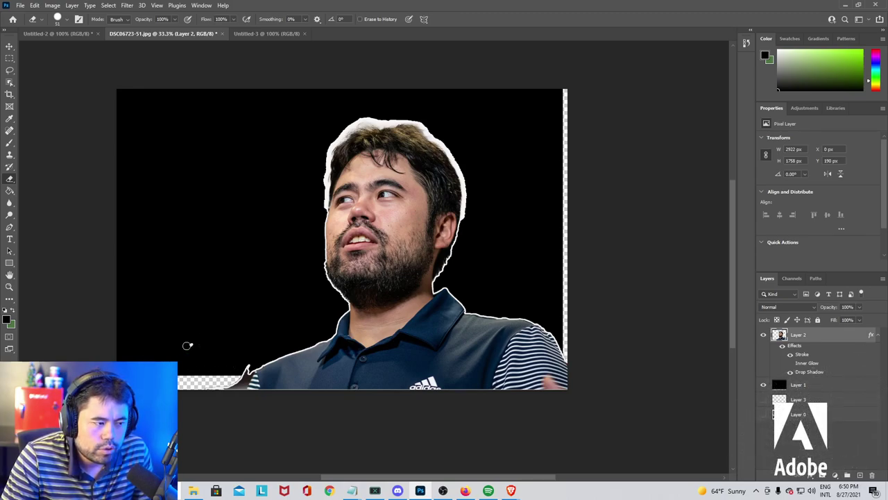
right_click(195, 315)
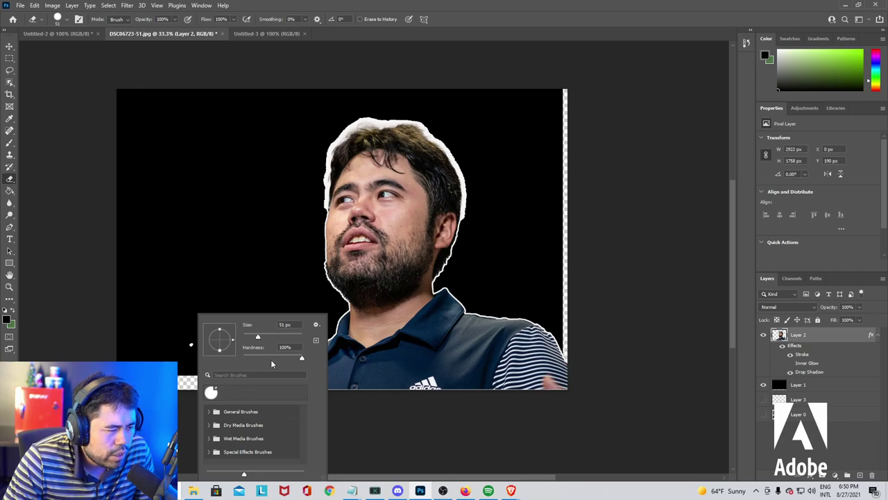
click(189, 283)
right_click(208, 280)
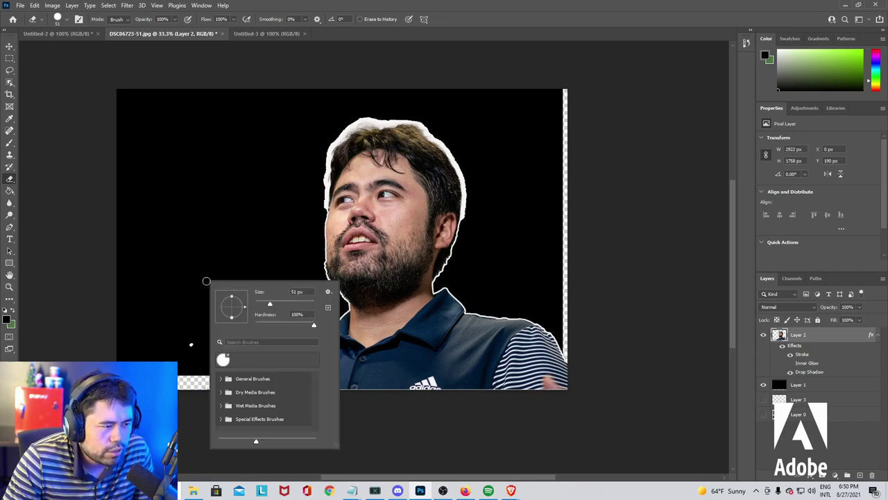
click(182, 269)
right_click(180, 267)
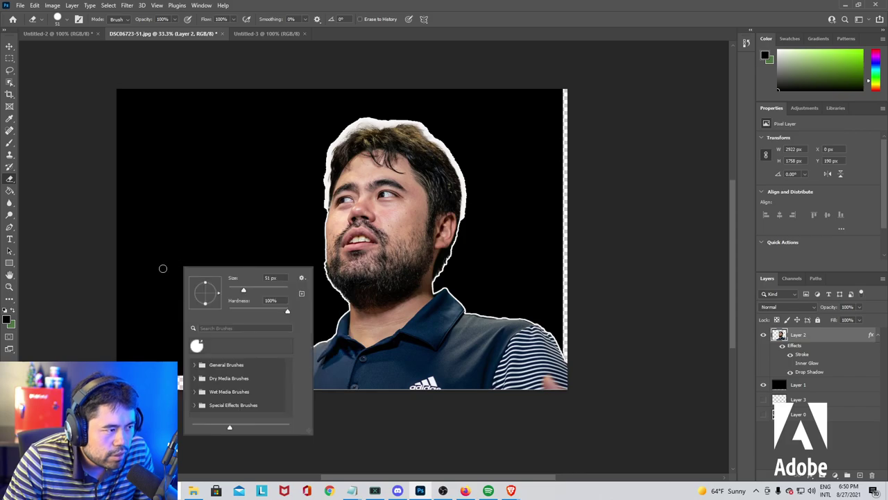
click(162, 269)
right_click(196, 275)
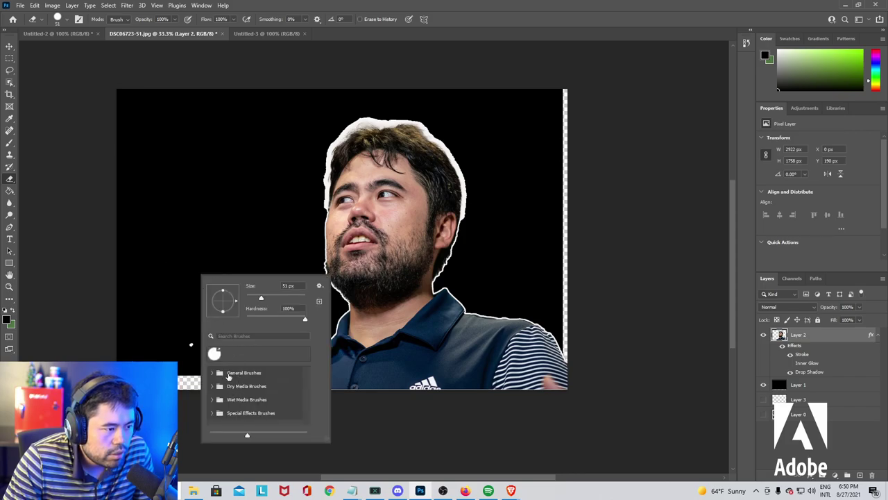
key(Escape)
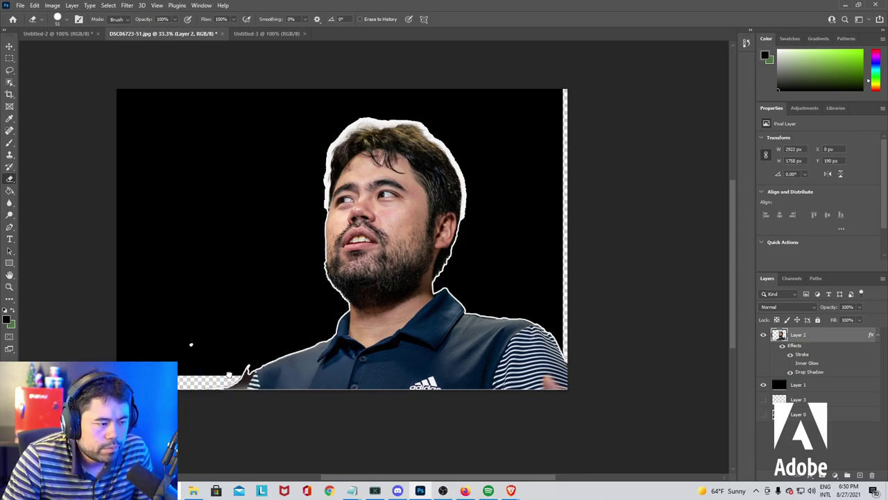
Switch the eraser to the General Brushes Hard Round tip and trim the outline along both hair edges.
right_click(226, 310)
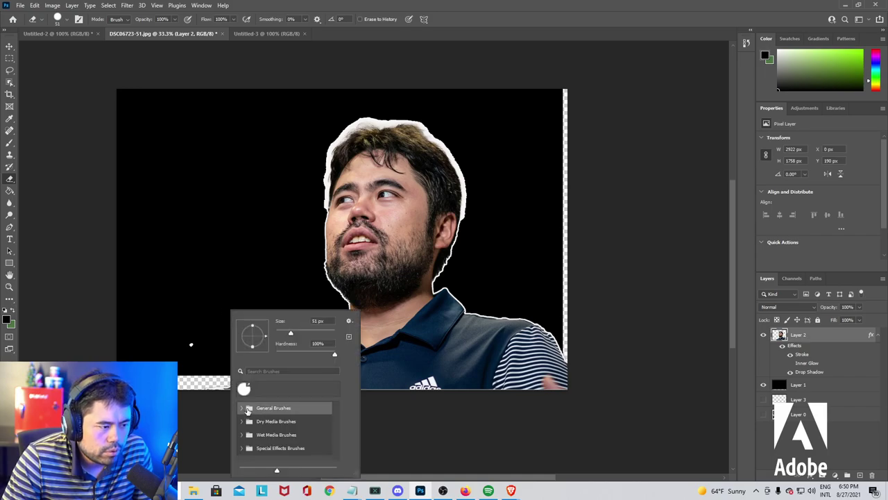
click(242, 409)
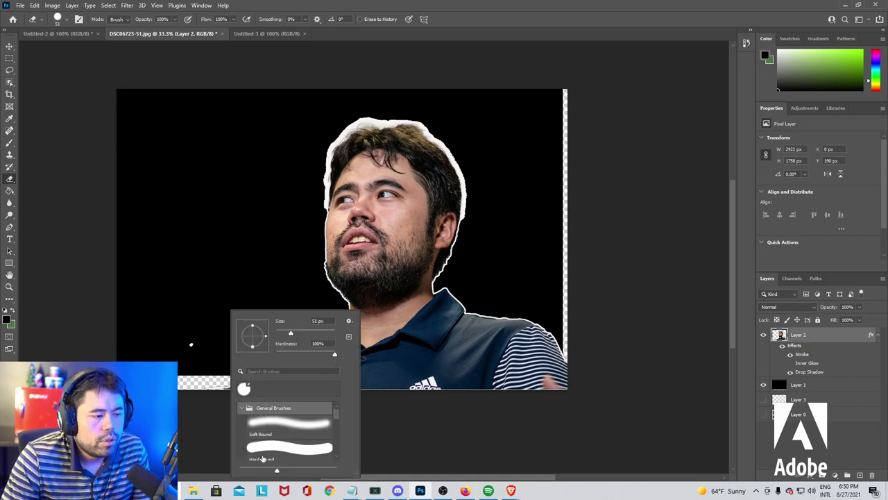
click(266, 453)
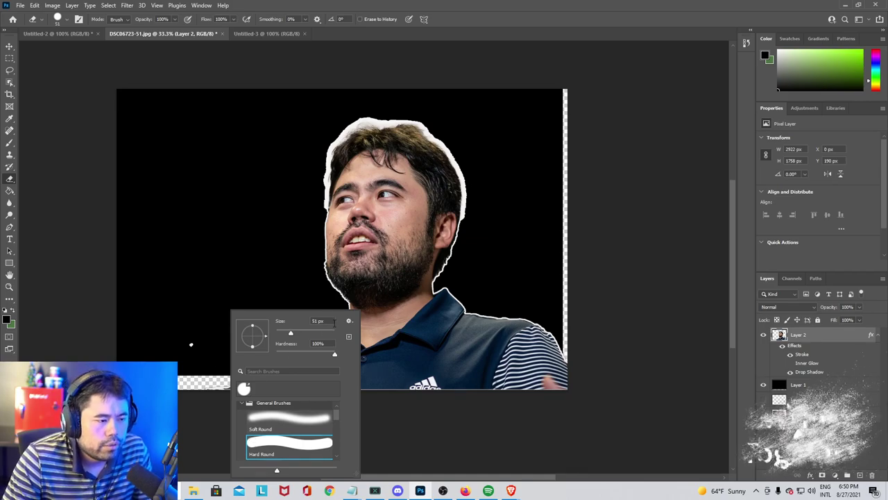
click(194, 290)
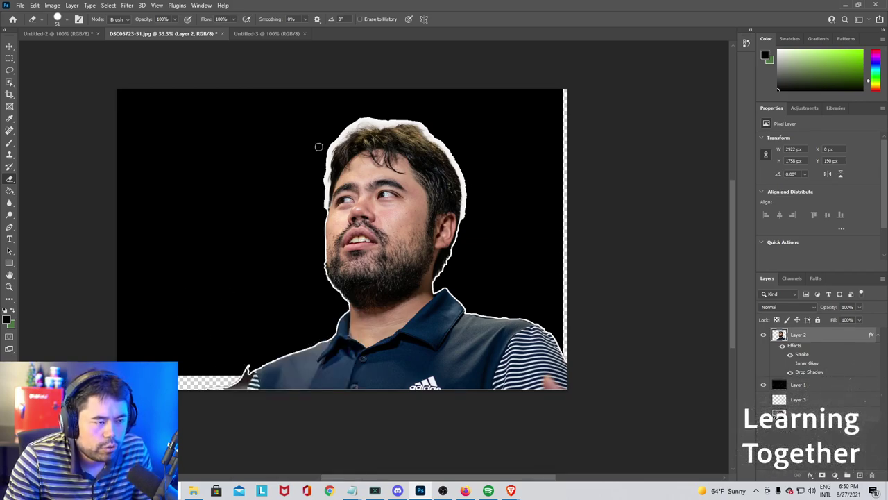
mouse_move(467, 220)
mouse_down()
mouse_move(452, 152)
mouse_move(417, 120)
mouse_move(356, 121)
mouse_move(362, 115)
mouse_move(369, 117)
mouse_move(331, 137)
mouse_move(322, 173)
mouse_up()
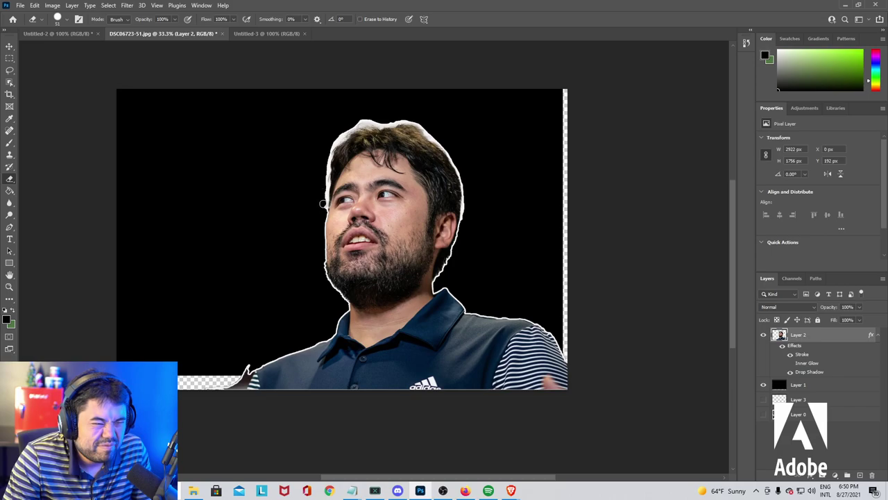
mouse_move(323, 205)
mouse_down()
mouse_move(330, 144)
mouse_move(368, 116)
mouse_move(423, 126)
mouse_move(457, 161)
mouse_move(472, 205)
mouse_up()
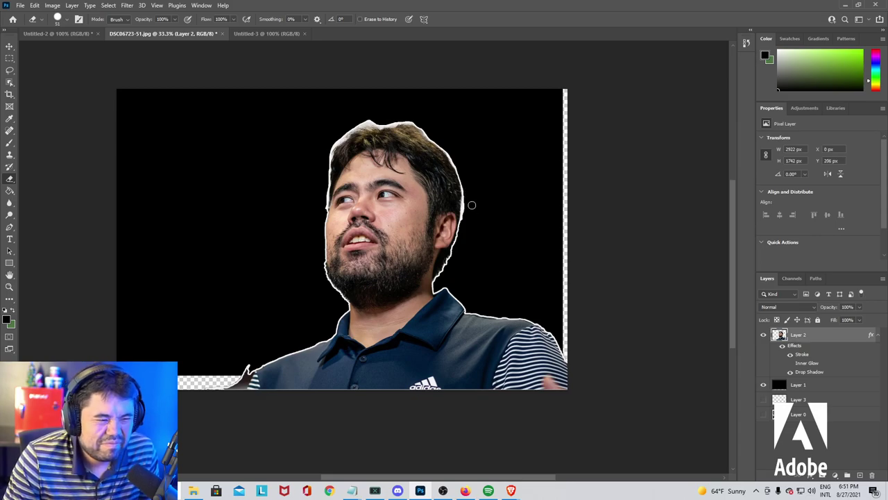
Collapse General Brushes and lower the Hard Round eraser size below 51 px.
right_click(472, 205)
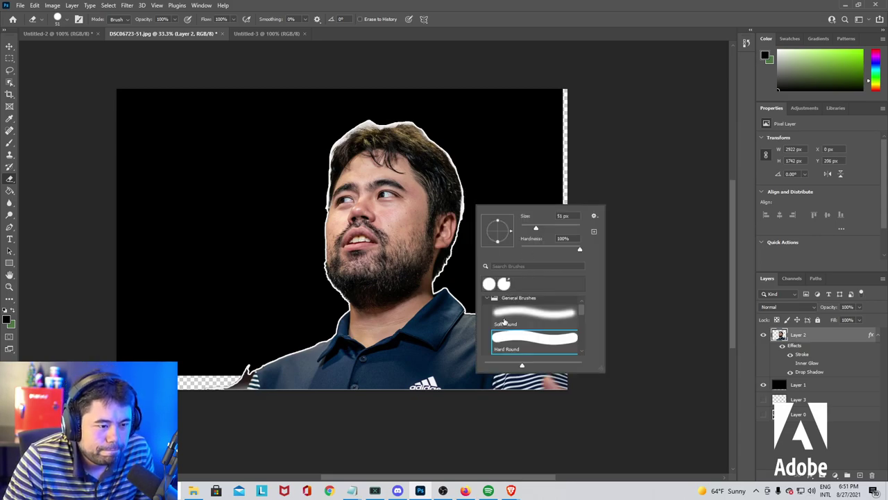
scroll(496, 327, up, 1)
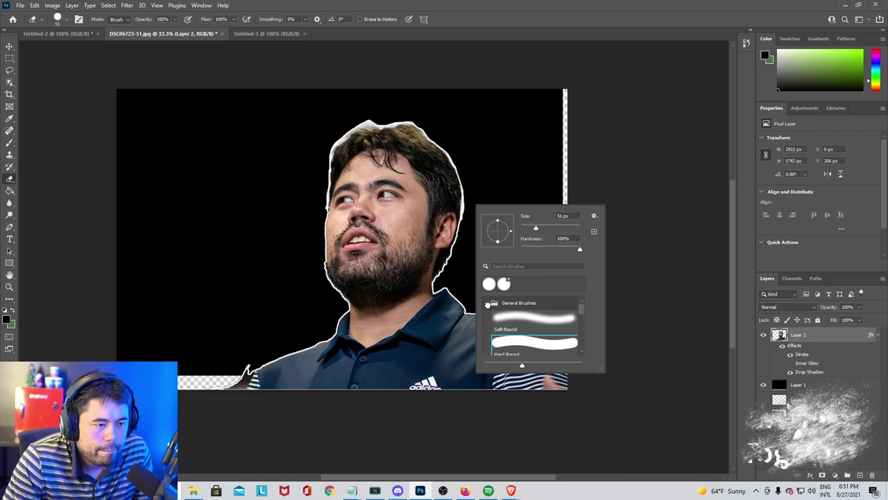
click(487, 303)
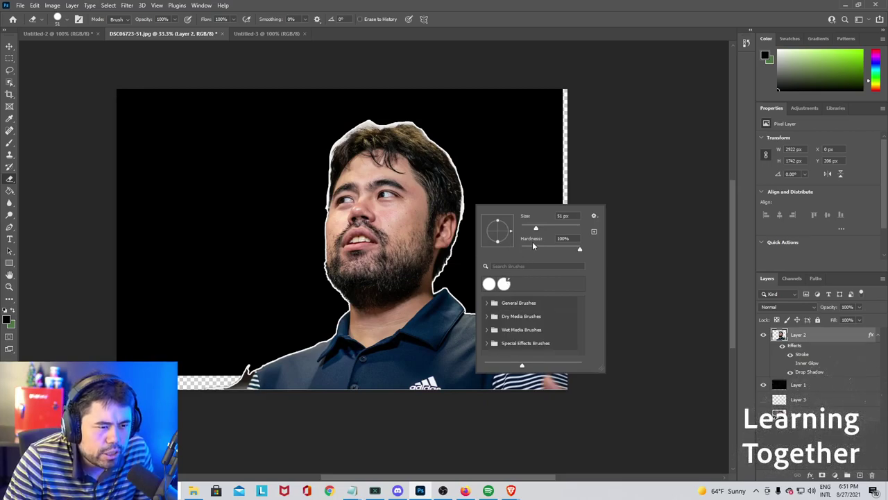
drag(536, 229, 528, 230)
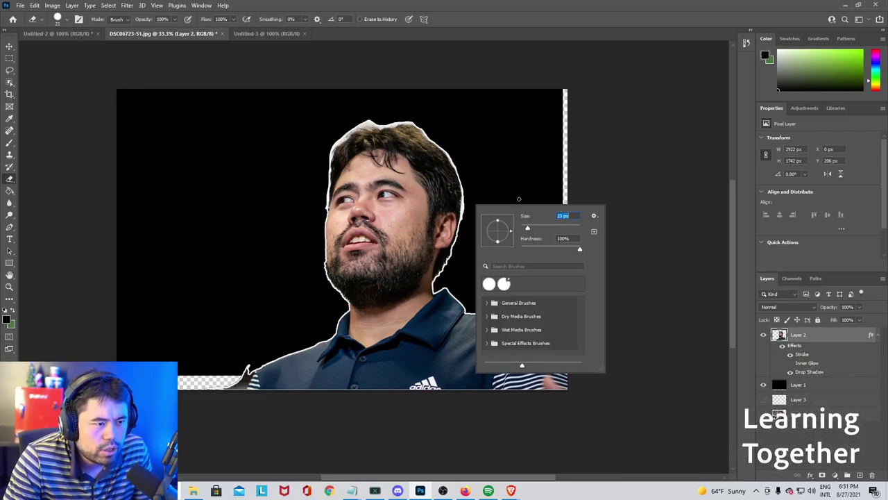
click(512, 177)
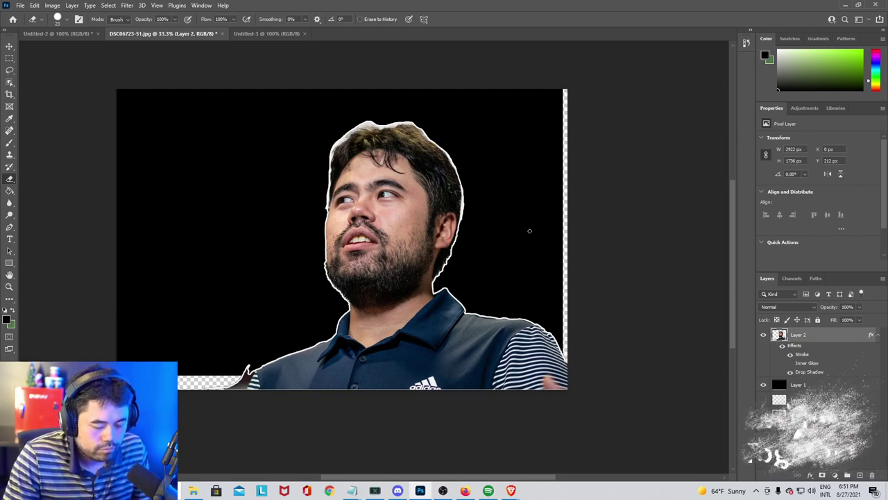
At 100% zoom, erase the white outline along the right side and top of the hair.
key(ctrl+plus)
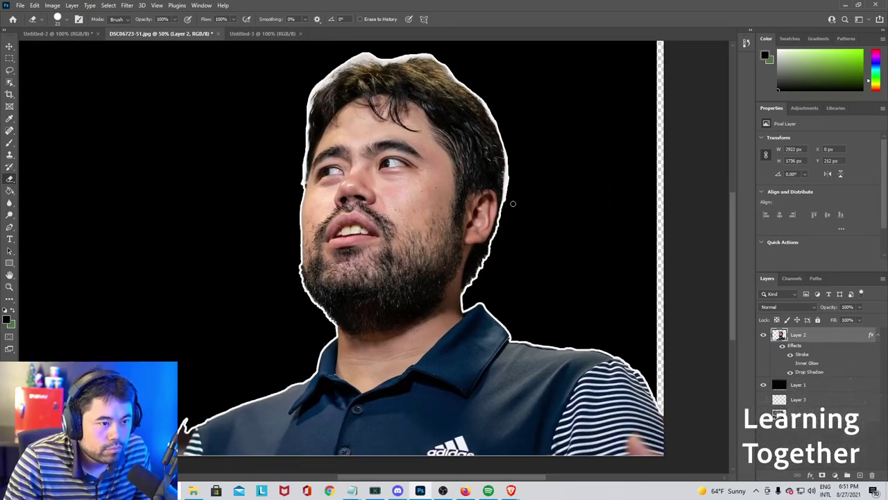
key(ctrl+plus)
key(ctrl+plus)
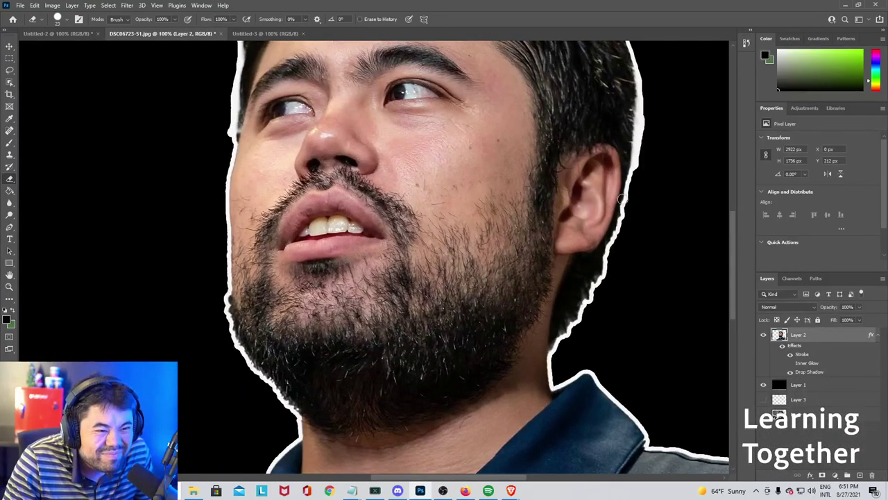
scroll(622, 199, up, 3)
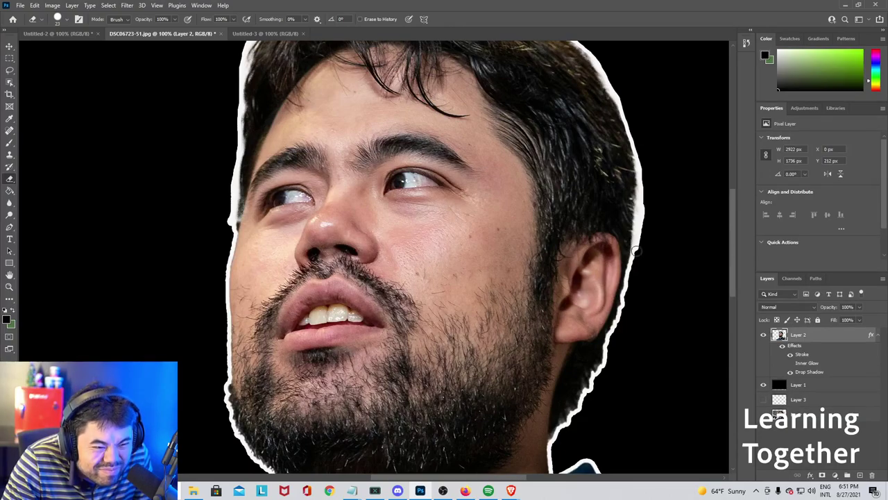
mouse_move(636, 251)
mouse_down()
mouse_move(641, 181)
mouse_move(621, 110)
mouse_up()
scroll(472, 173, up, 1)
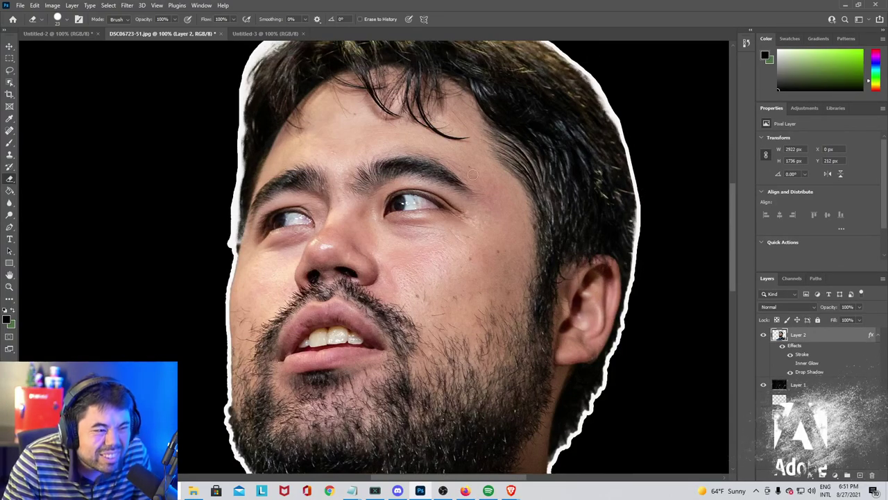
scroll(472, 174, up, 4)
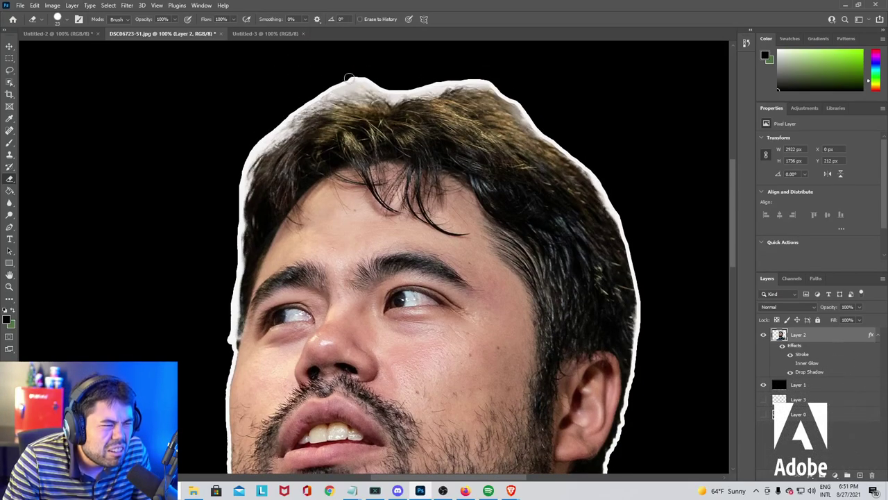
mouse_move(349, 79)
mouse_down()
mouse_move(408, 88)
mouse_move(488, 79)
mouse_move(559, 147)
mouse_up()
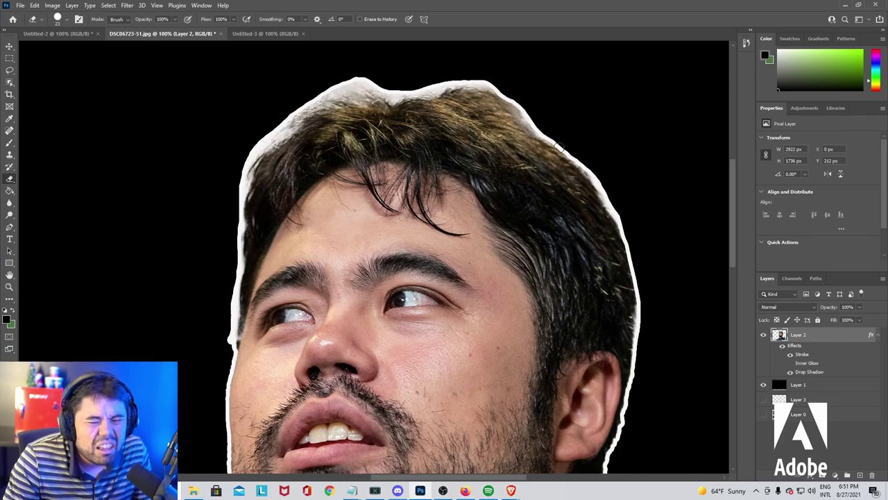
At 50% zoom, trim the outline across the top of the hair again.
key(ctrl+minus)
key(ctrl+minus)
key(ctrl+minus)
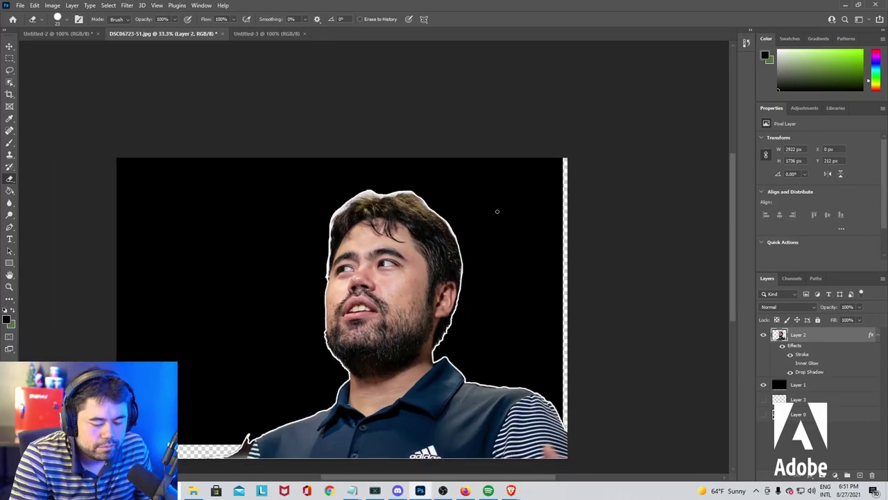
key(ctrl+plus)
scroll(496, 211, down, 5)
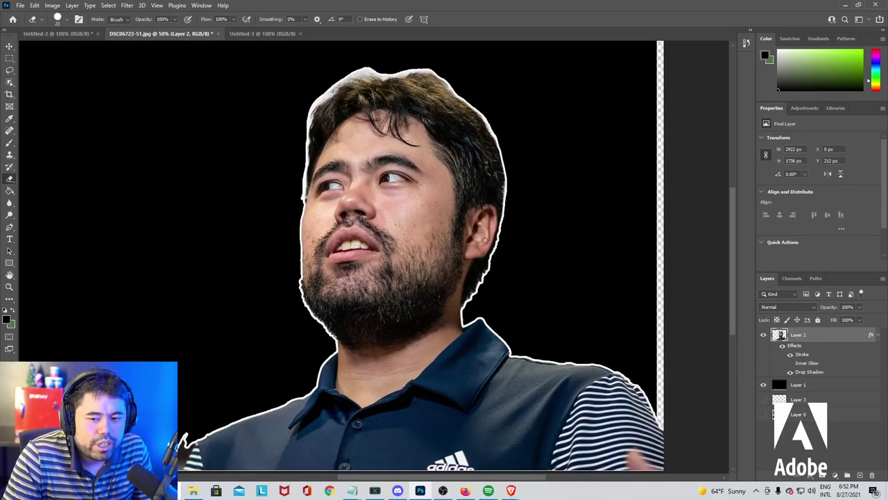
scroll(469, 227, up, 2)
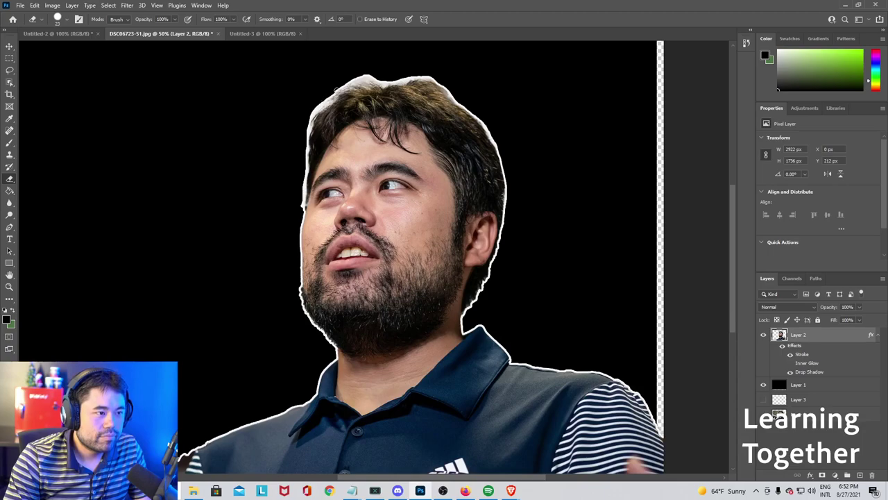
mouse_move(359, 76)
mouse_down()
mouse_move(437, 77)
mouse_move(452, 95)
mouse_up()
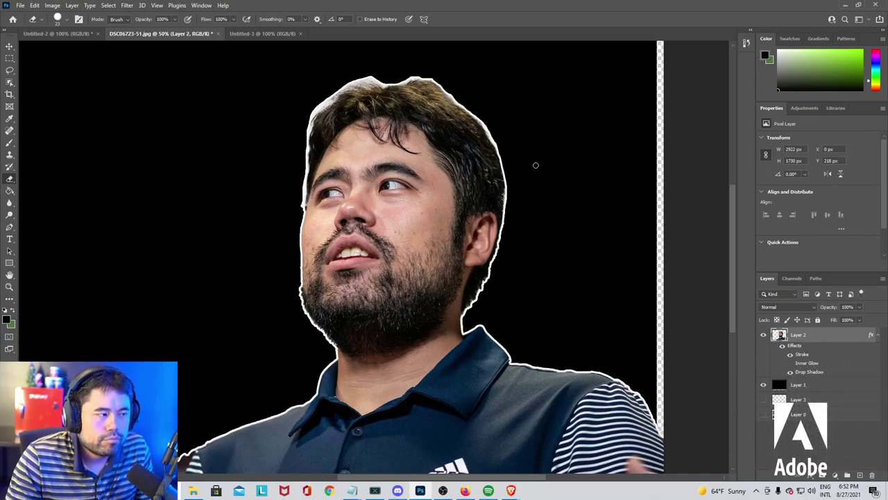
Shrink the eraser brush to about 9 px.
right_click(245, 204)
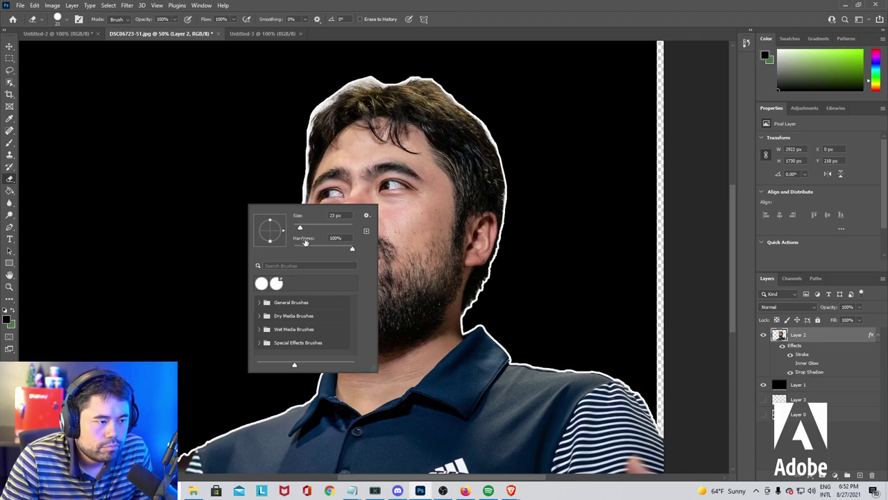
drag(301, 229, 295, 229)
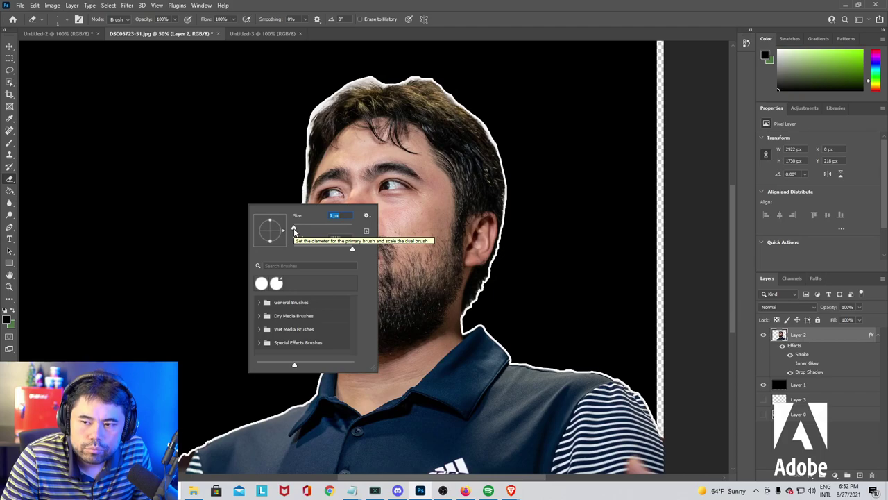
click(244, 188)
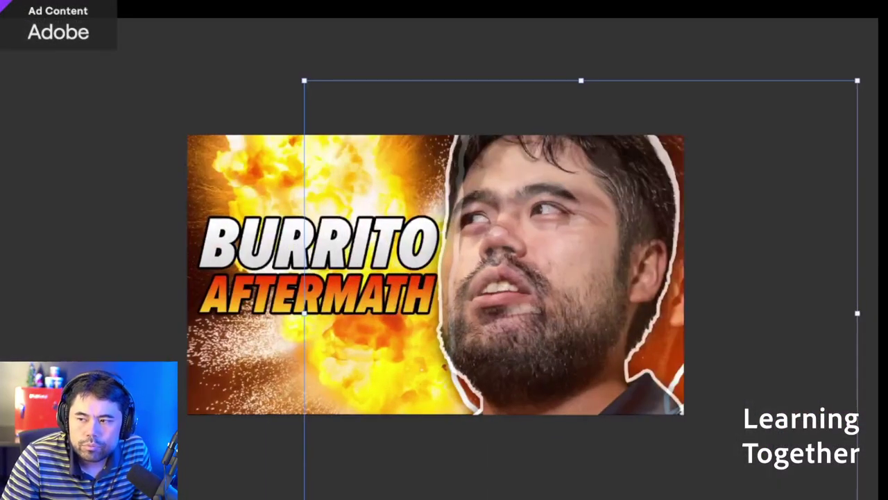
Commit the transform and set the face layer's opacity to about 64%.
key(ctrl+minus)
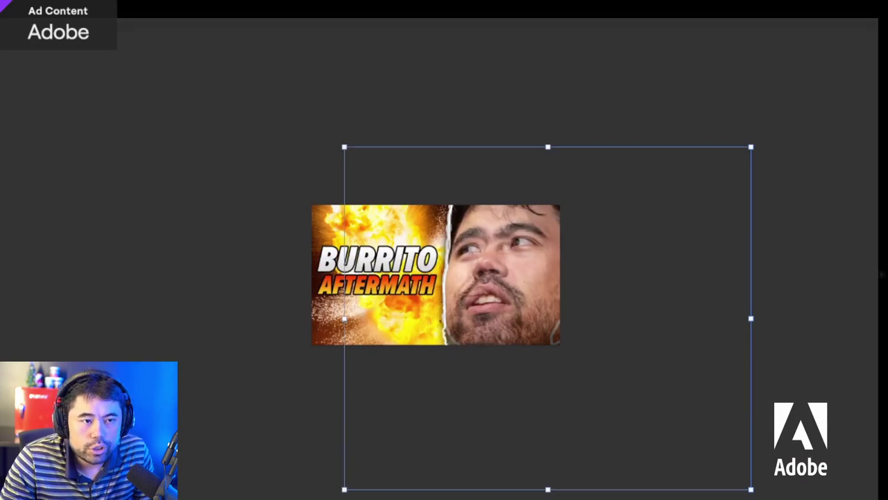
drag(846, 329, 854, 335)
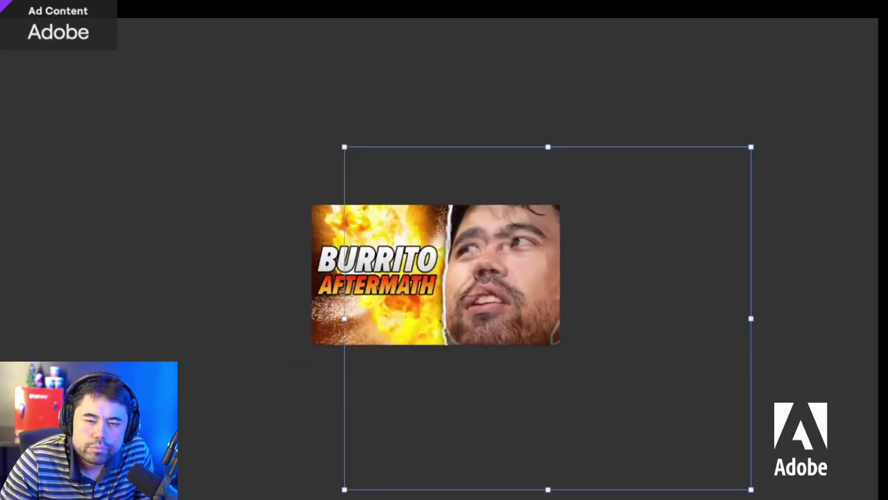
key(Return)
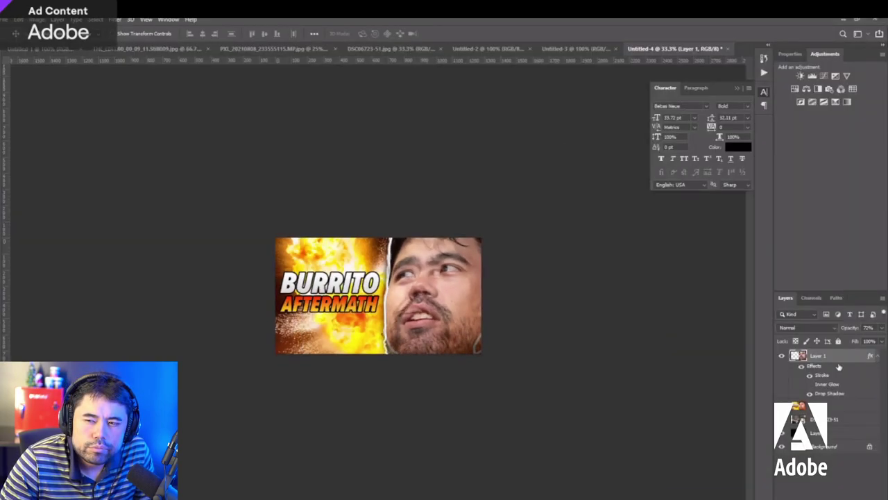
click(848, 327)
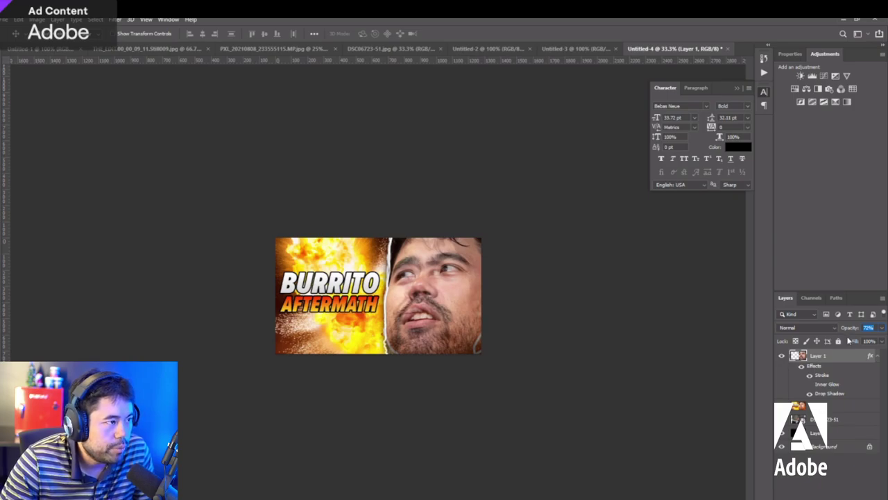
drag(850, 329, 854, 330)
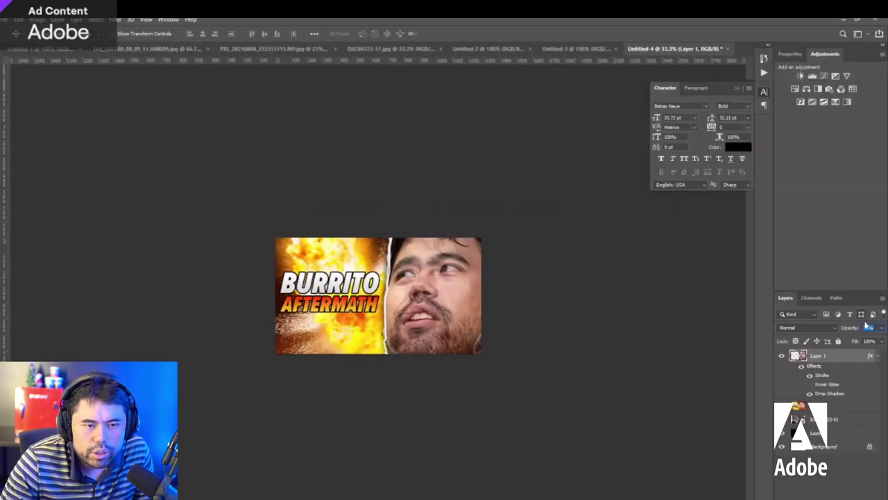
drag(865, 326, 846, 338)
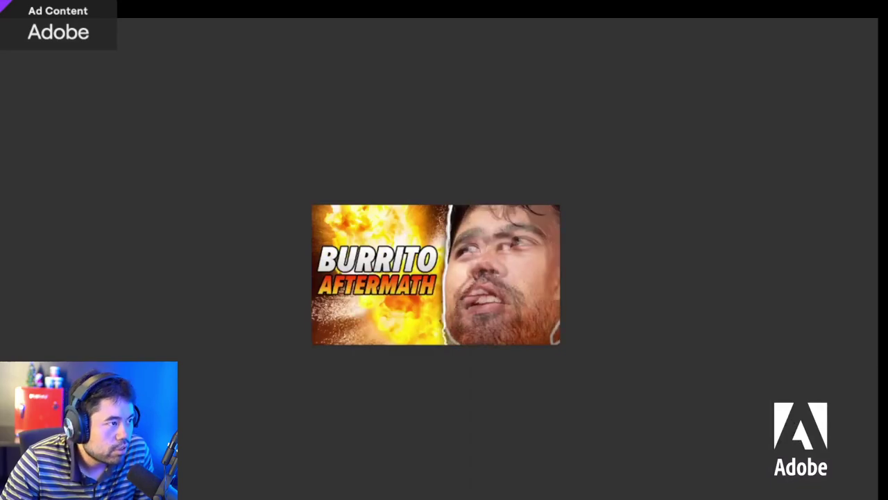
key(alt+Tab)
key(Escape)
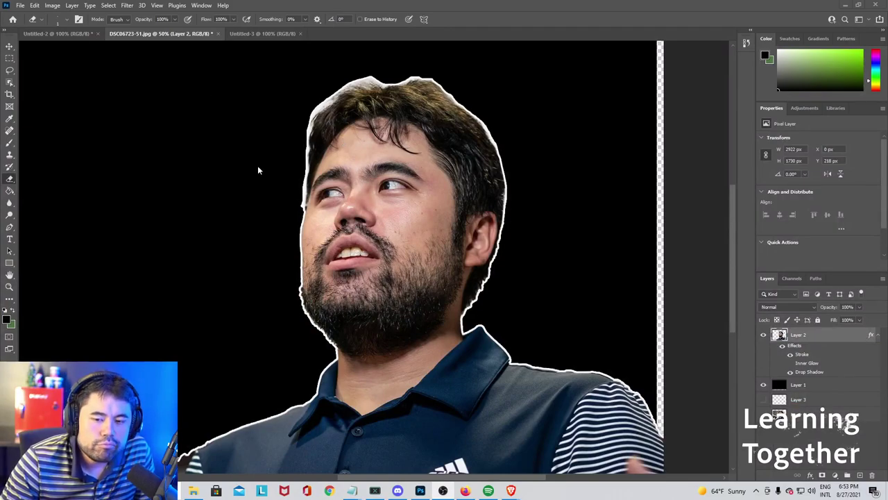
Drag Layer 2's Opacity slider down to 54% to fade the portrait.
scroll(258, 165, down, 1)
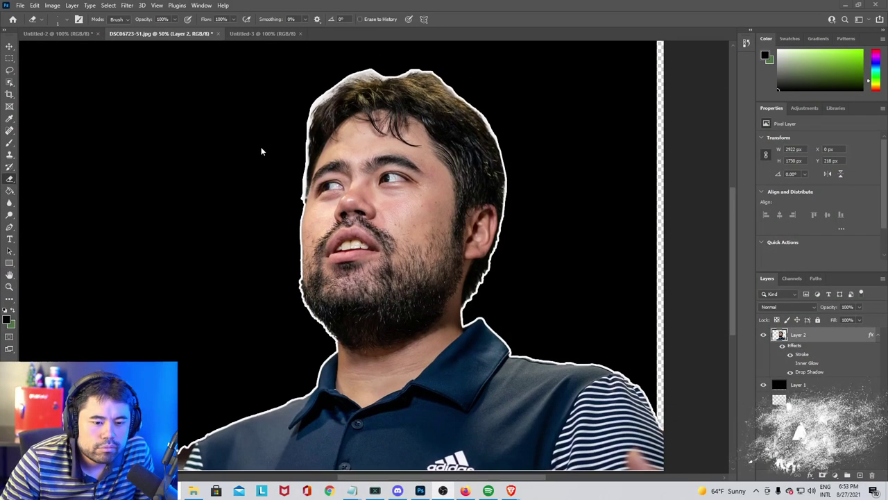
scroll(261, 149, down, 2)
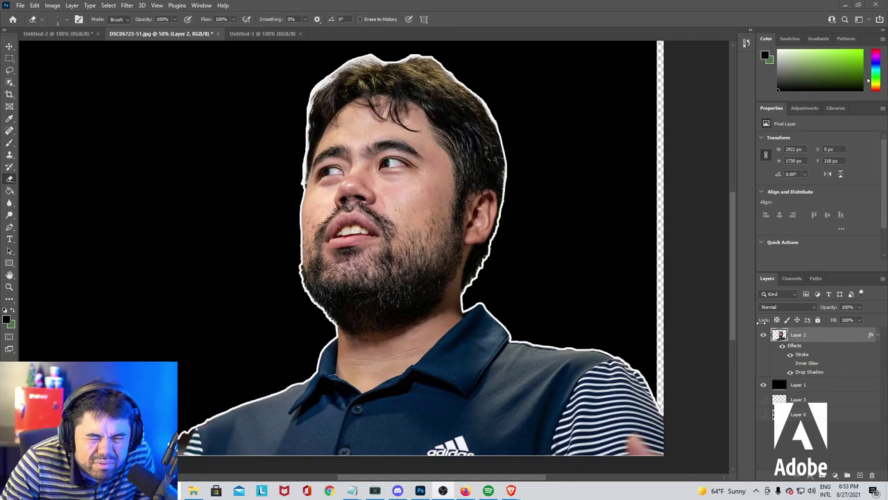
click(72, 6)
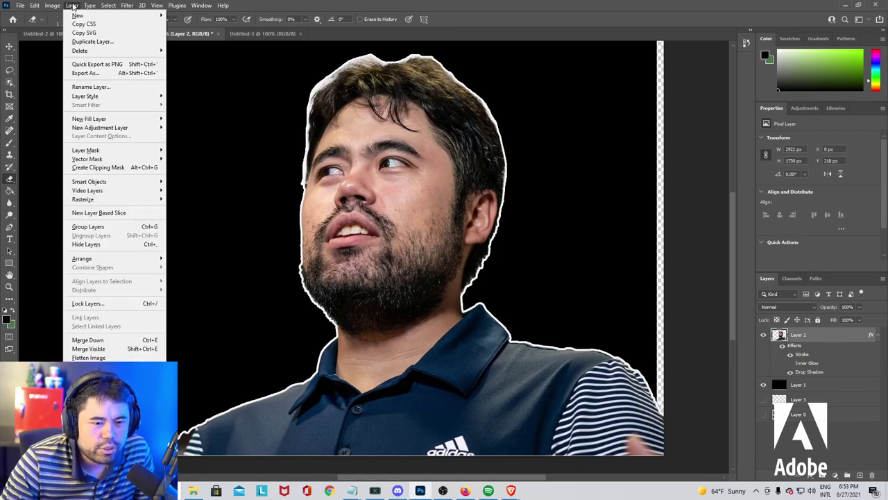
click(72, 5)
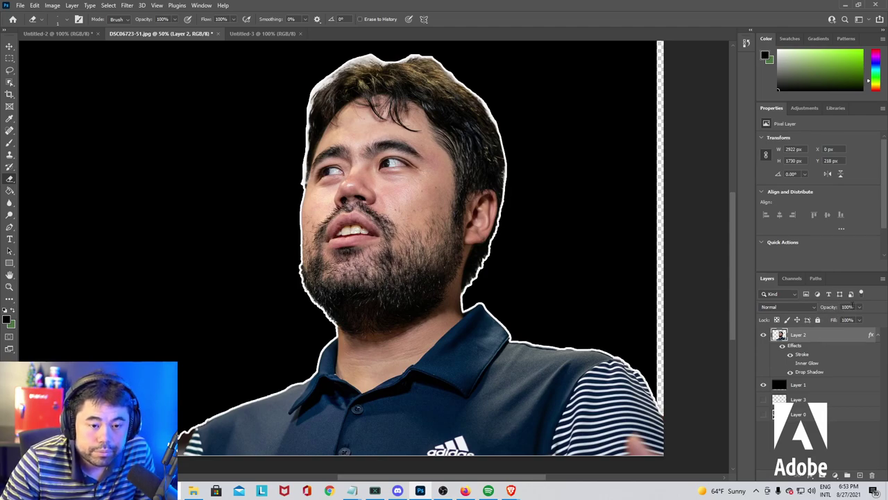
click(859, 307)
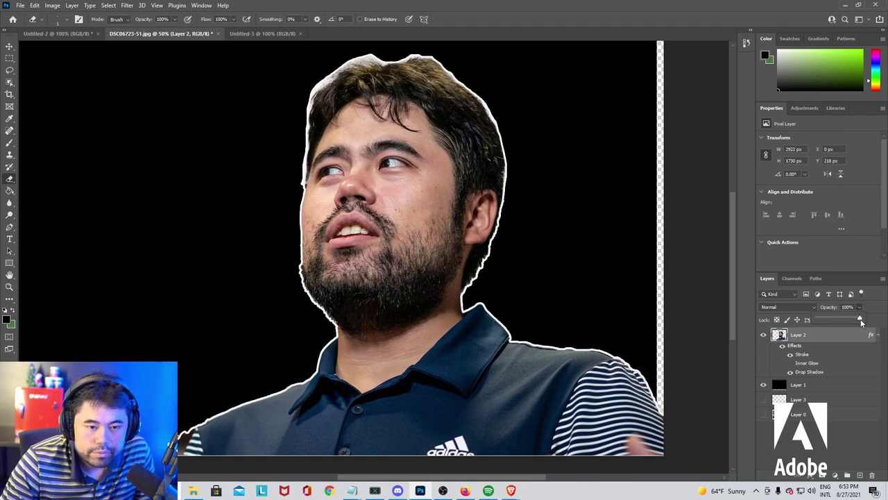
drag(861, 321, 840, 321)
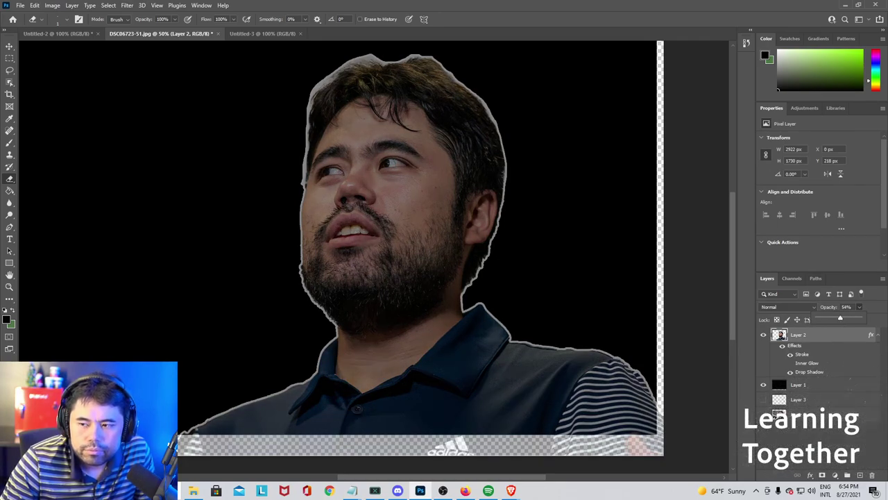
Confirm the portrait's opacity and paste the PUNCH reference thumbnail as Layer 4.
key(Return)
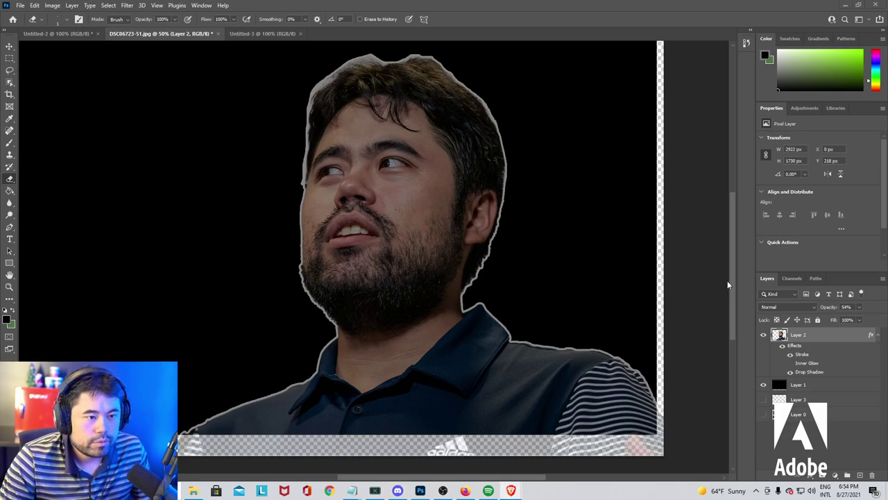
key(ctrl+v)
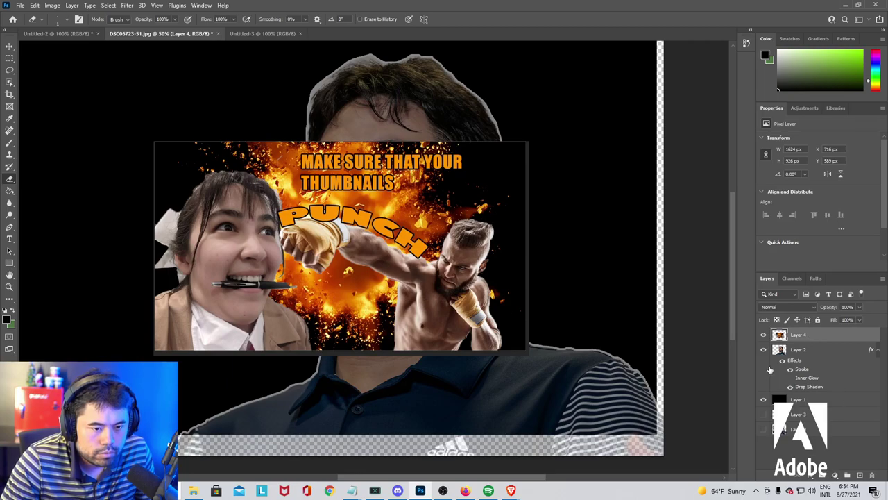
Move Layer 2 above Layer 4 and keep Layer 4 at 100% opacity.
drag(813, 351, 808, 333)
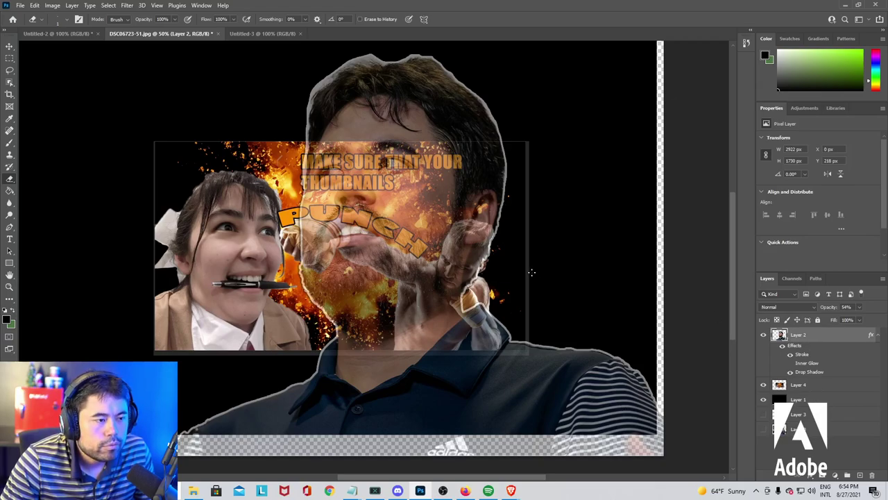
click(828, 386)
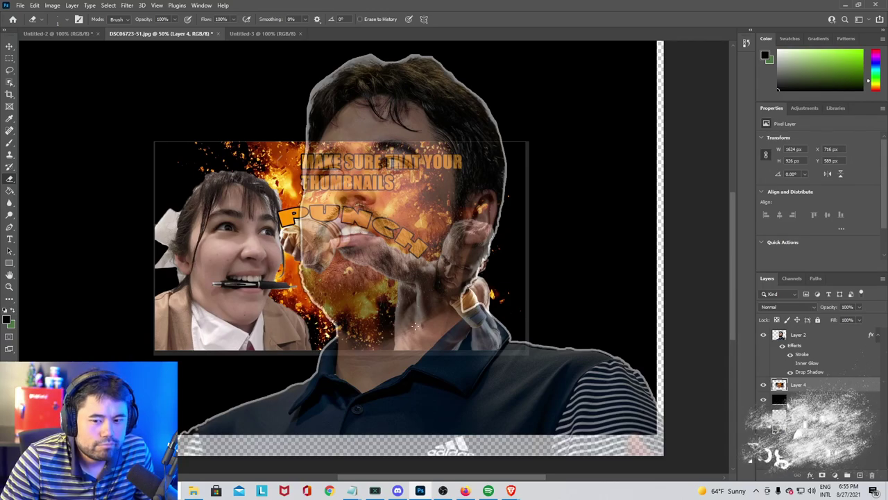
click(858, 310)
click(857, 311)
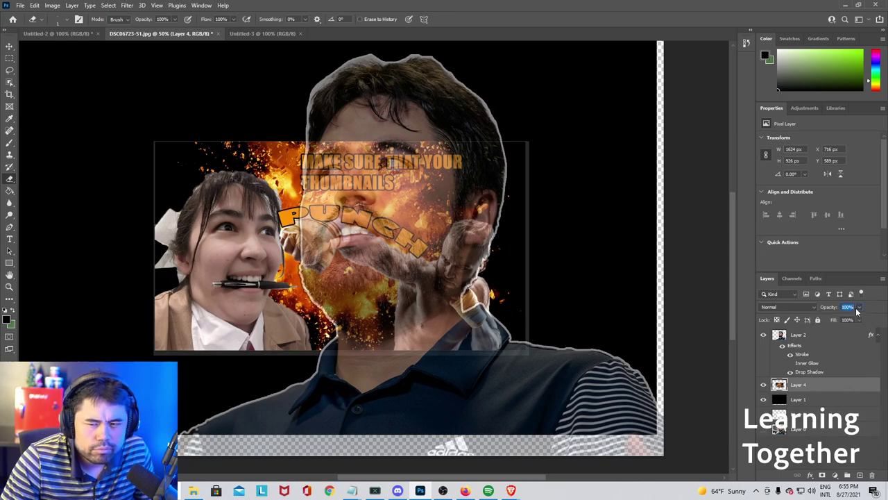
key(Return)
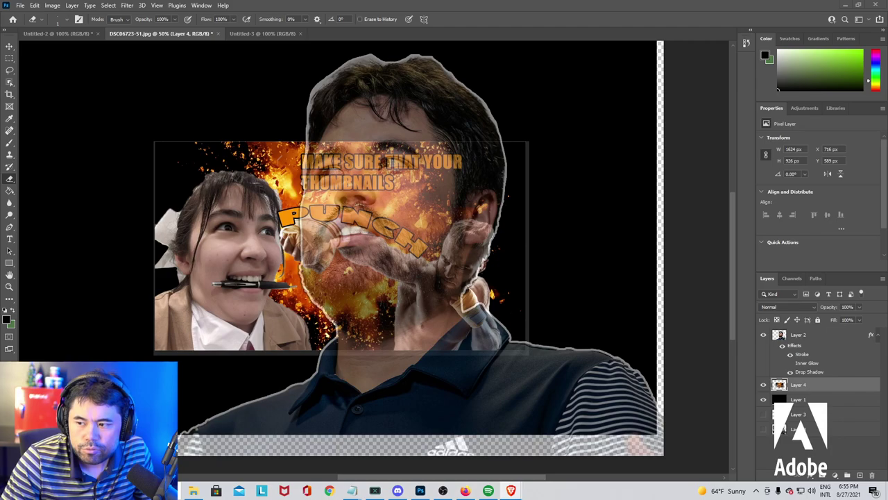
Paste the BURRITO AFTERMATH thumbnail as Layer 5 and hide the PUNCH Layer 4.
key(ctrl+v)
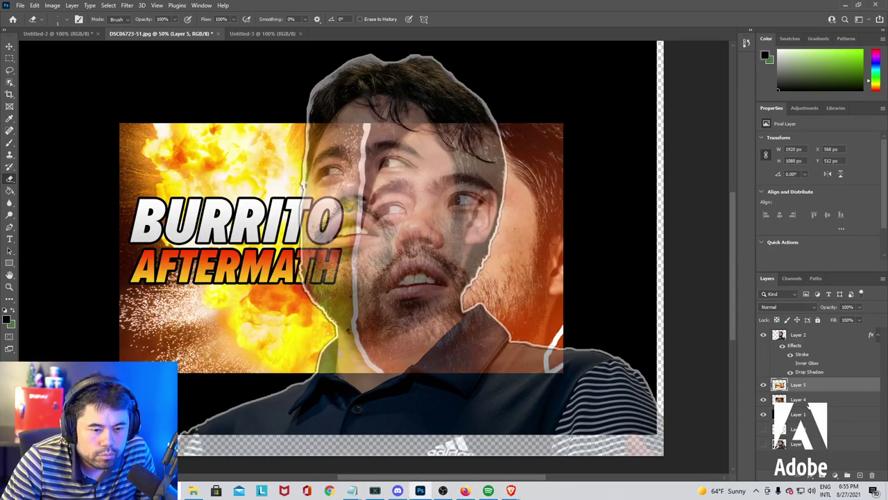
click(798, 399)
right_click(780, 399)
click(765, 403)
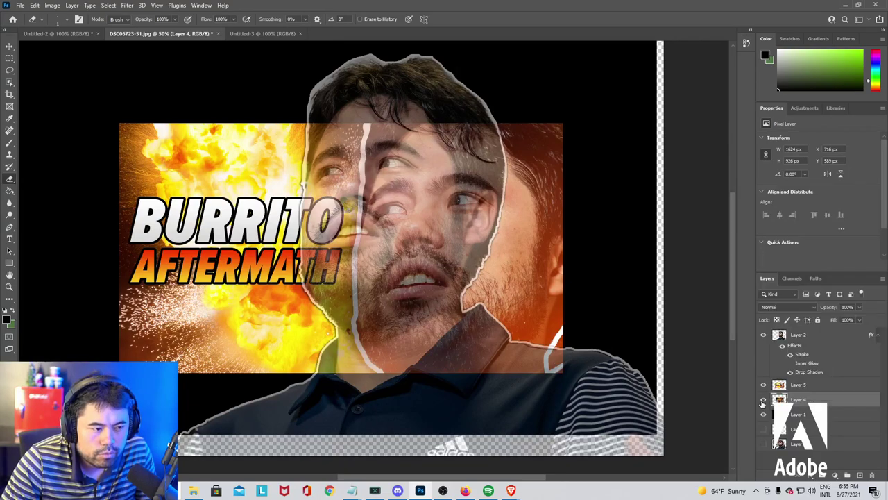
click(763, 402)
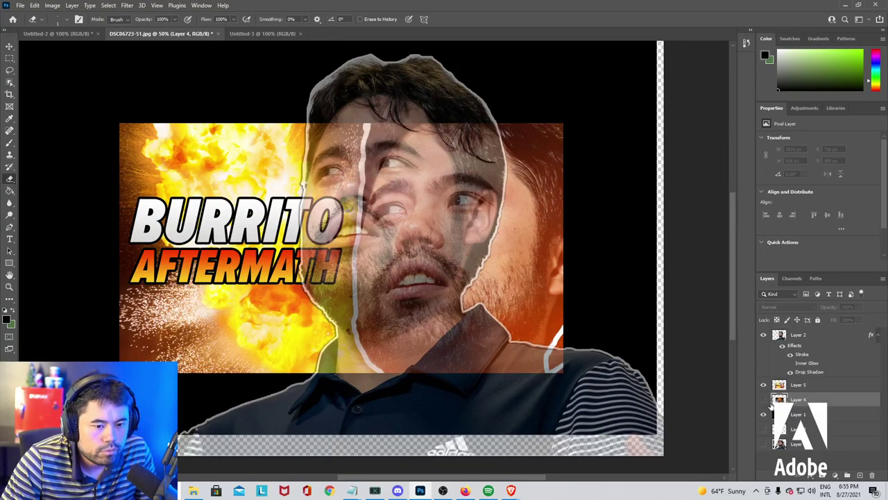
Toggle Layer 5 and Layer 1 visibility to check the portrait, then select Layer 2.
click(763, 385)
click(764, 385)
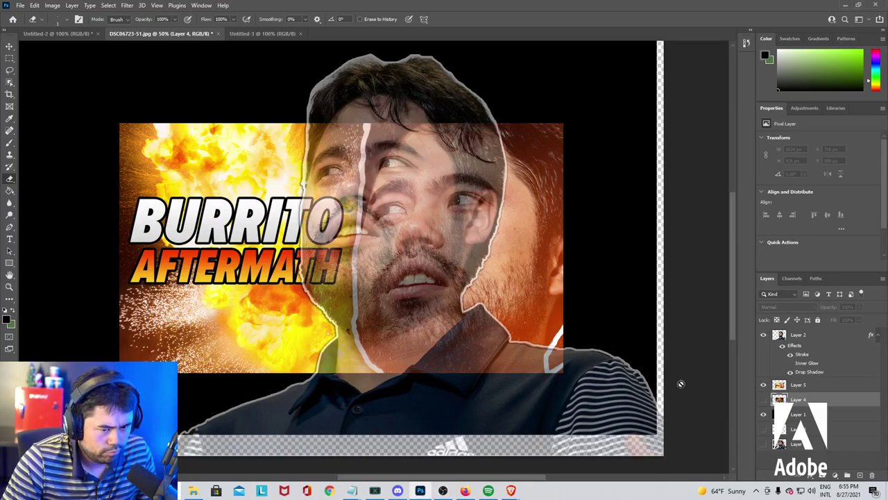
click(763, 415)
click(763, 414)
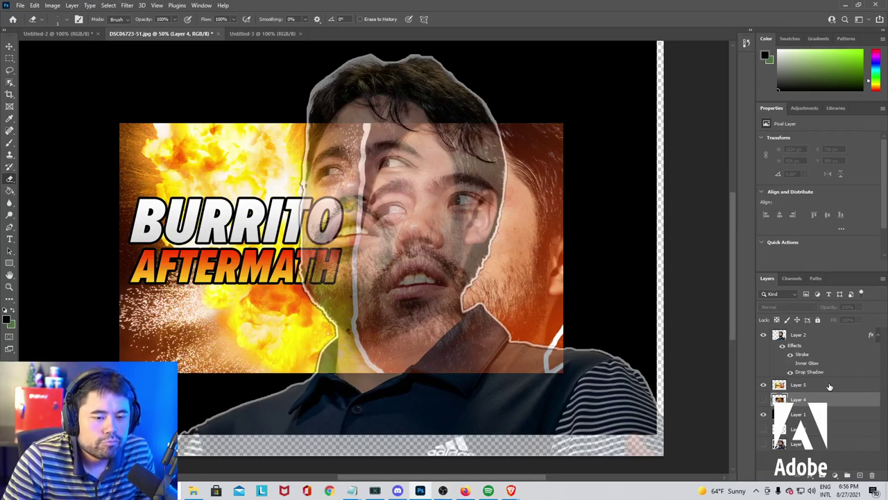
click(801, 337)
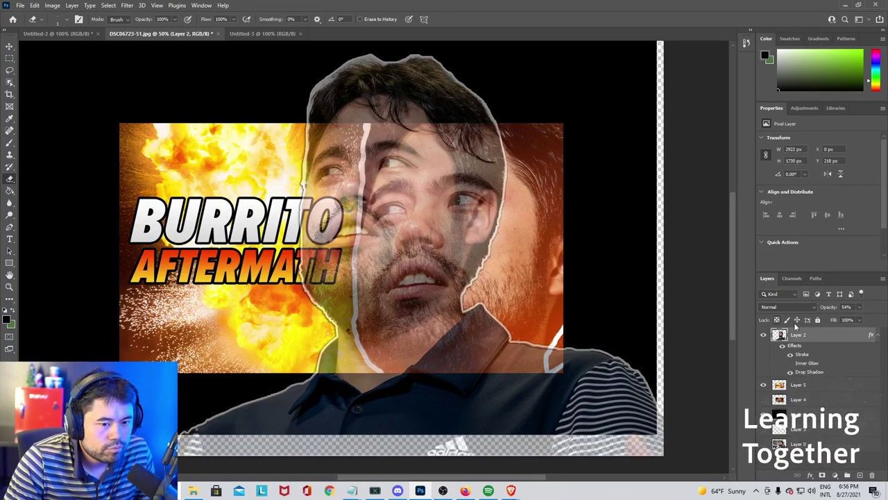
Set Layer 2's opacity to 67%, toggling Layer 5 to compare and leaving it visible.
click(764, 385)
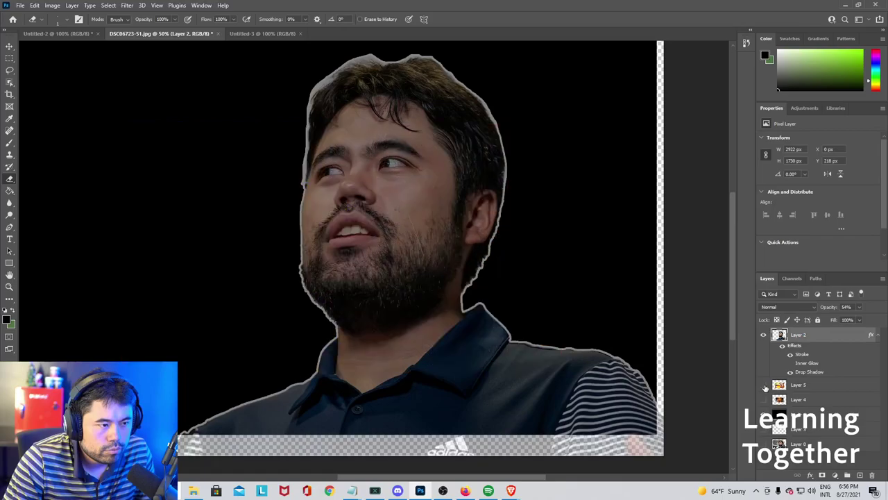
click(763, 385)
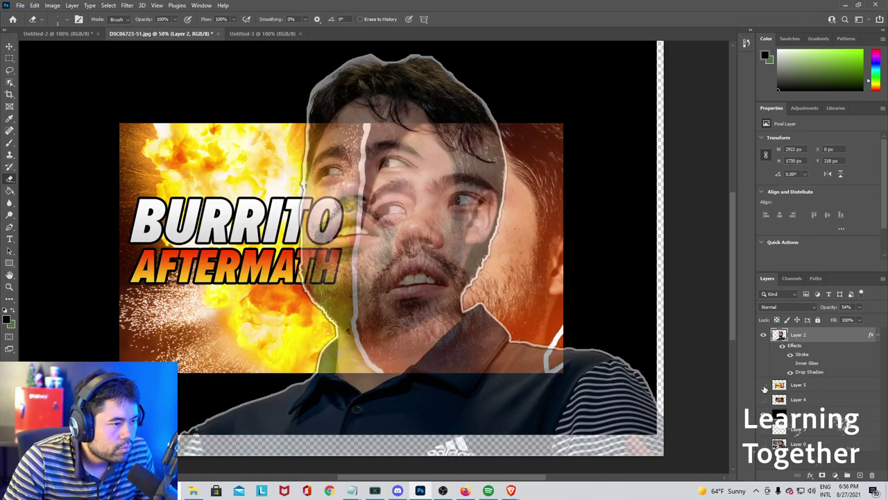
click(763, 385)
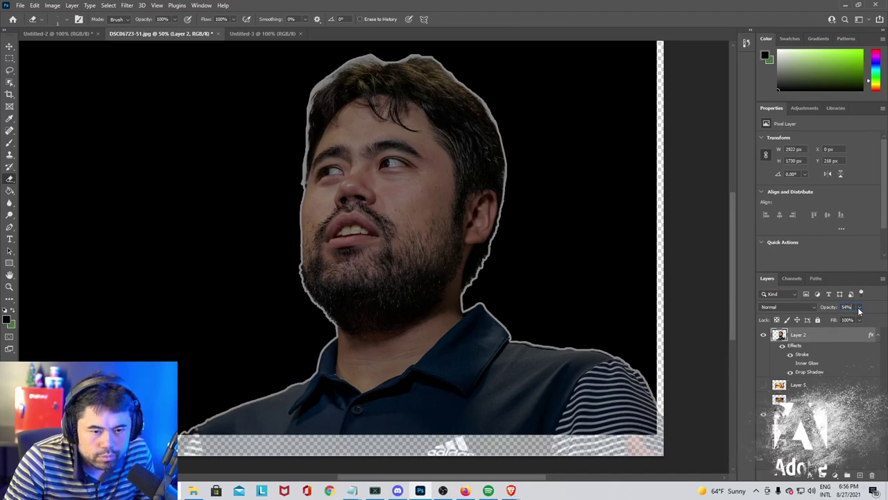
click(860, 307)
mouse_move(861, 318)
mouse_down()
mouse_move(854, 321)
mouse_move(866, 319)
mouse_up()
click(763, 385)
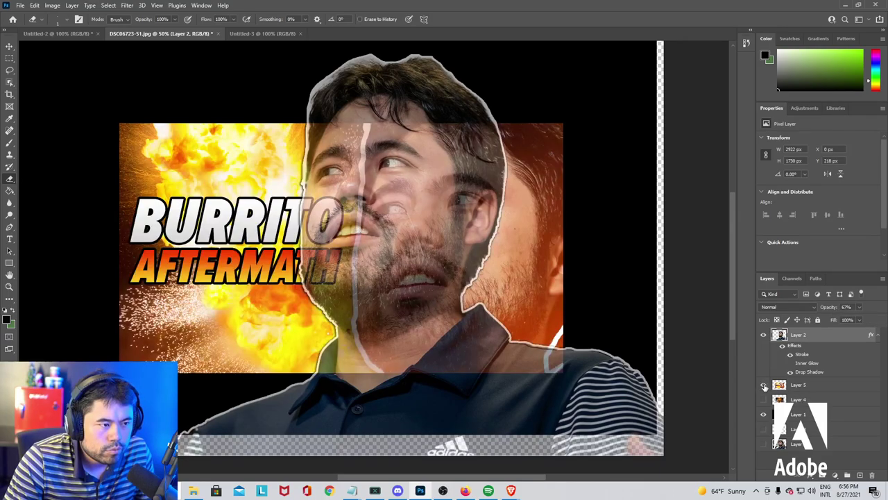
click(764, 385)
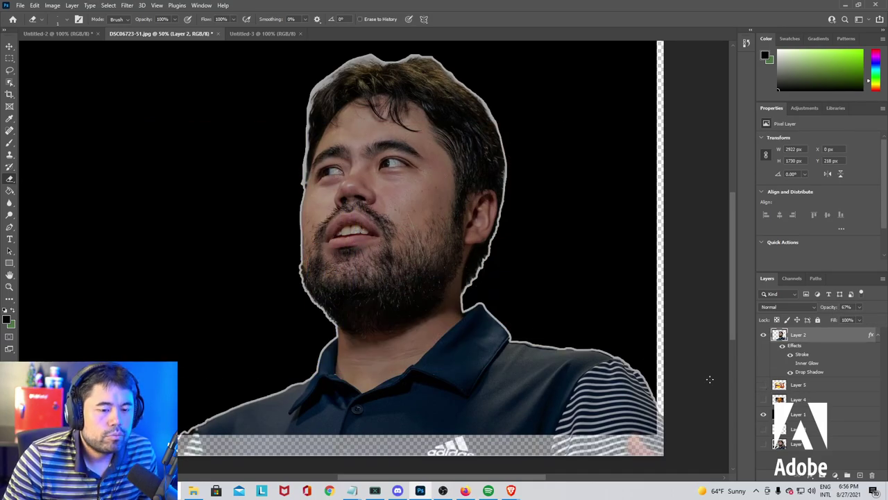
click(763, 385)
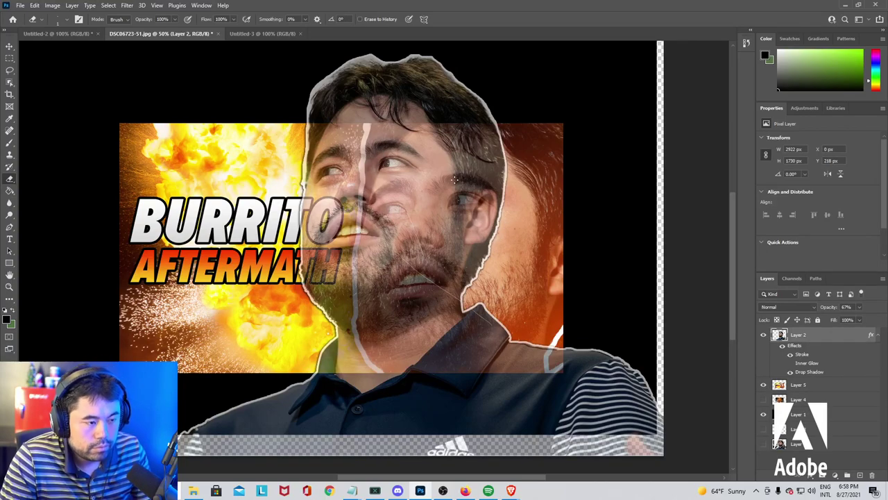
Free Transform the portrait, roughly resizing it and shifting it down and right.
key(ctrl+t)
drag(199, 69, 196, 47)
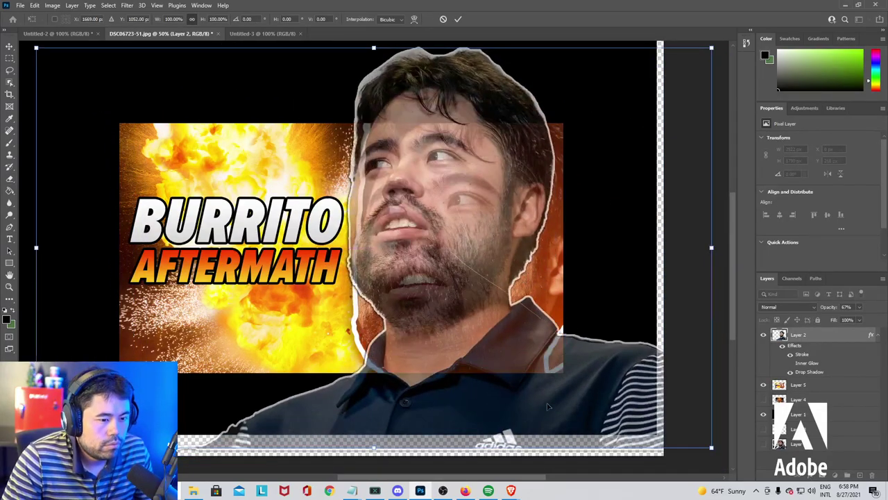
drag(709, 448, 628, 384)
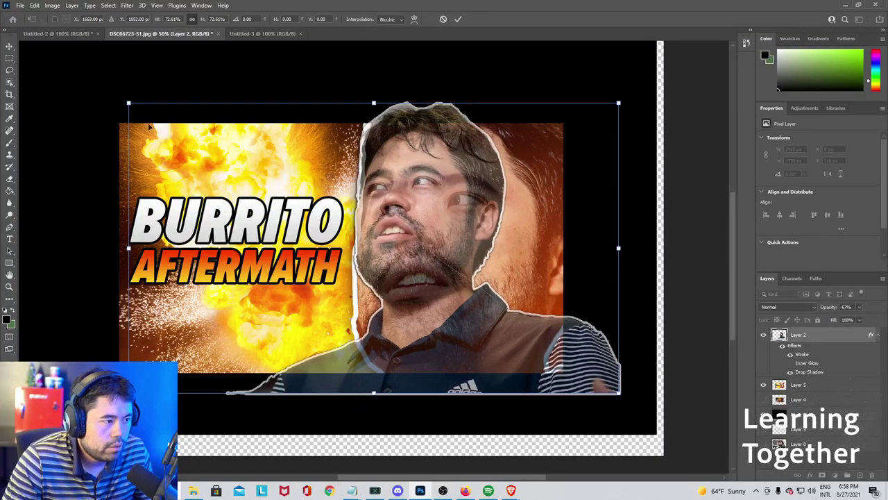
drag(129, 104, 77, 72)
mouse_move(200, 175)
mouse_down()
mouse_move(207, 208)
mouse_move(208, 179)
mouse_up()
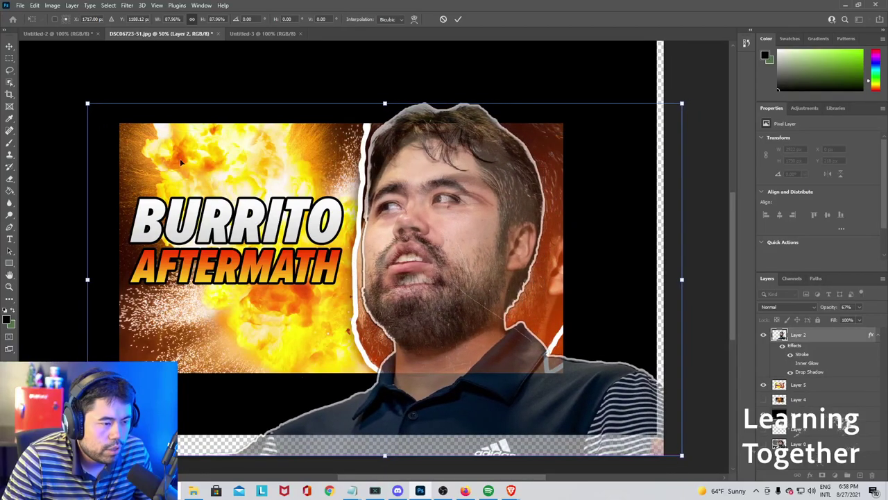
drag(87, 103, 37, 74)
mouse_move(197, 165)
mouse_down()
mouse_move(192, 184)
mouse_move(209, 176)
mouse_up()
Fine-tune the portrait between about 103% and 110% scale while nudging its position.
drag(45, 87, 20, 72)
drag(292, 210, 294, 213)
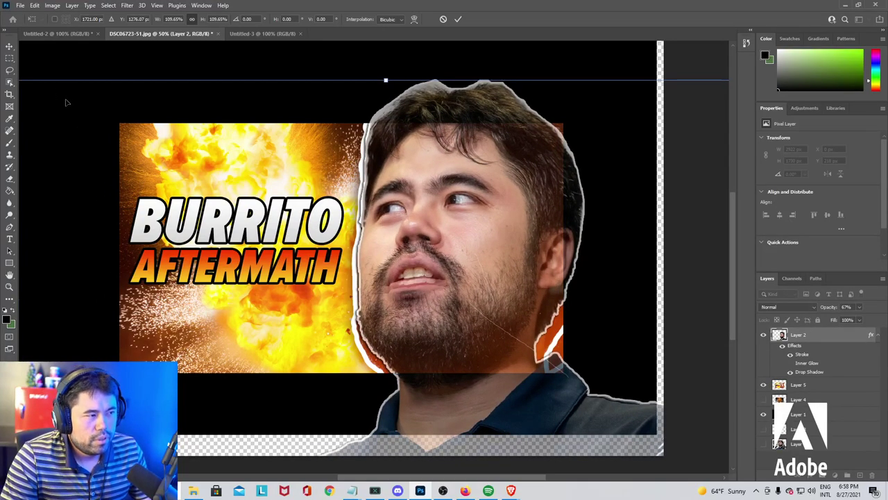
mouse_move(28, 88)
mouse_down()
mouse_move(50, 94)
mouse_move(43, 87)
mouse_move(87, 129)
mouse_move(28, 78)
mouse_up()
mouse_move(210, 176)
mouse_down()
mouse_move(211, 195)
mouse_move(214, 169)
mouse_up()
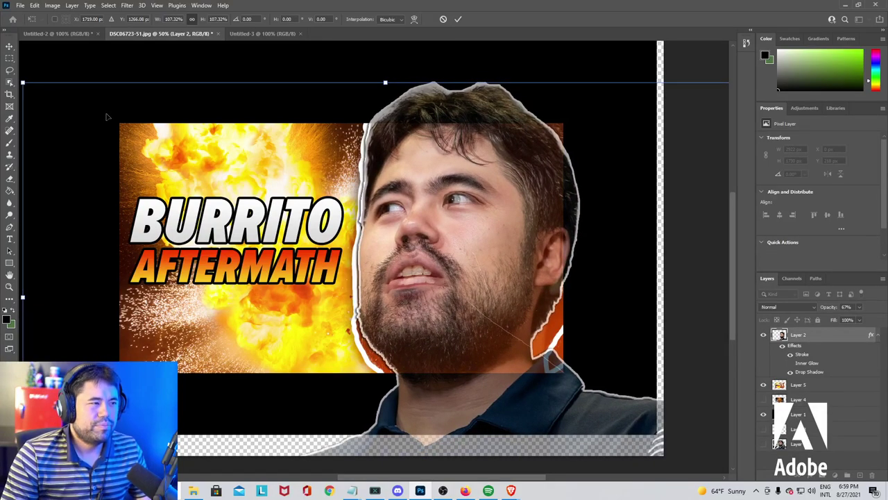
drag(23, 83, 30, 88)
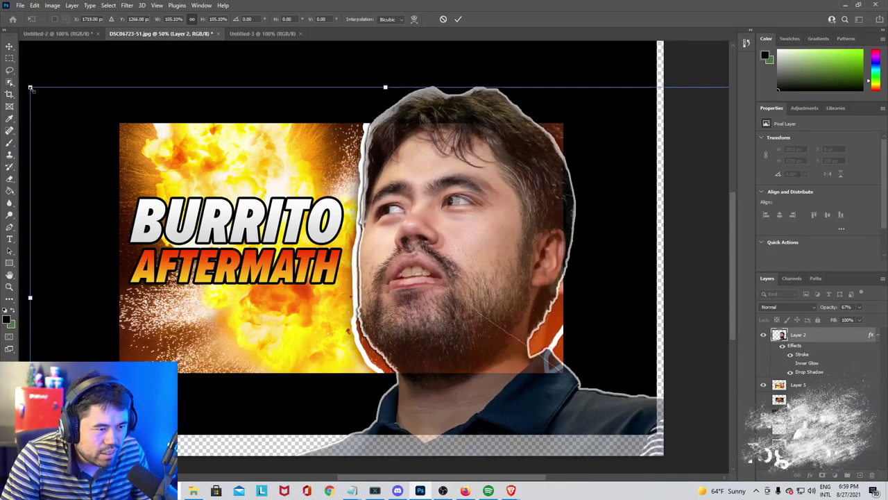
drag(142, 166, 151, 165)
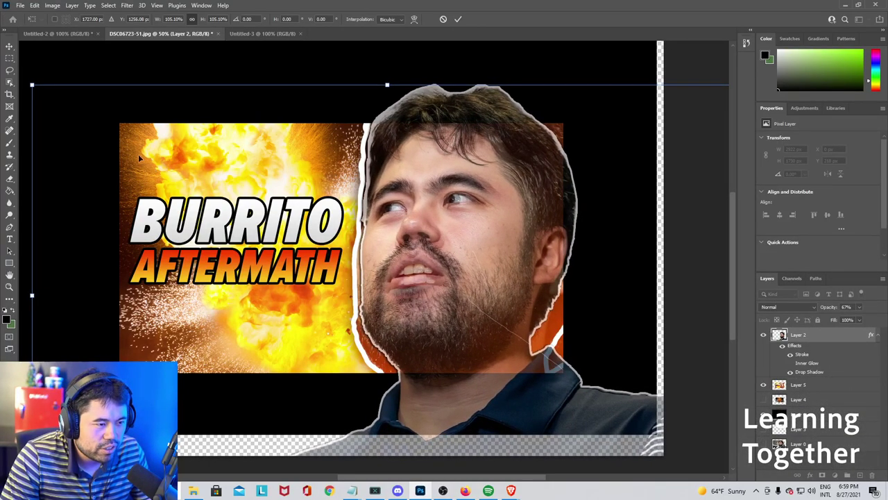
drag(31, 86, 44, 102)
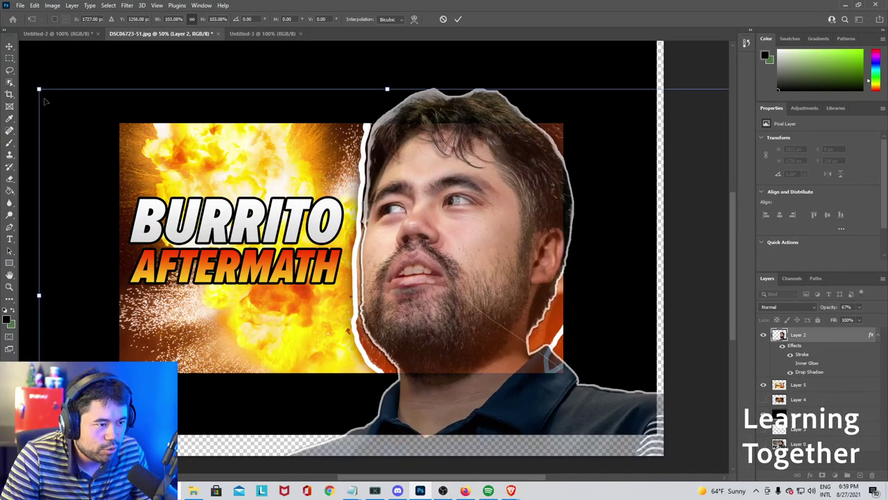
drag(157, 166, 162, 167)
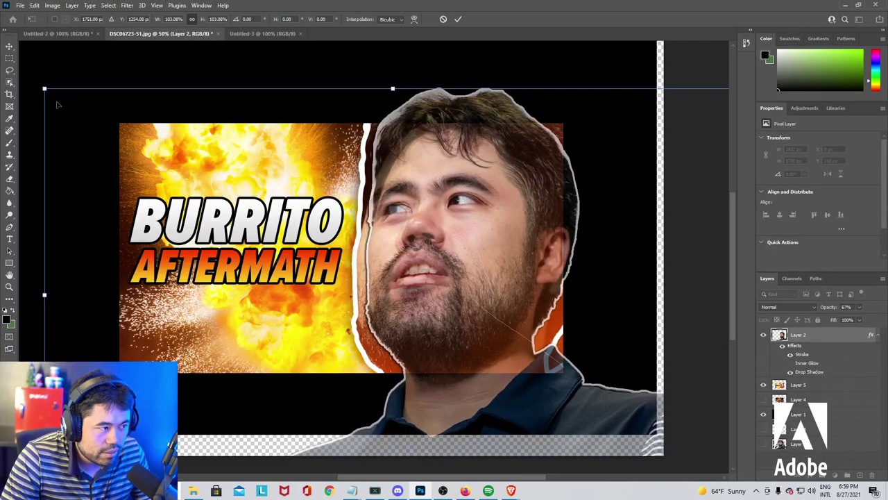
Enlarge the portrait in small steps to about 108.66% scale.
drag(44, 89, 29, 87)
drag(165, 159, 168, 156)
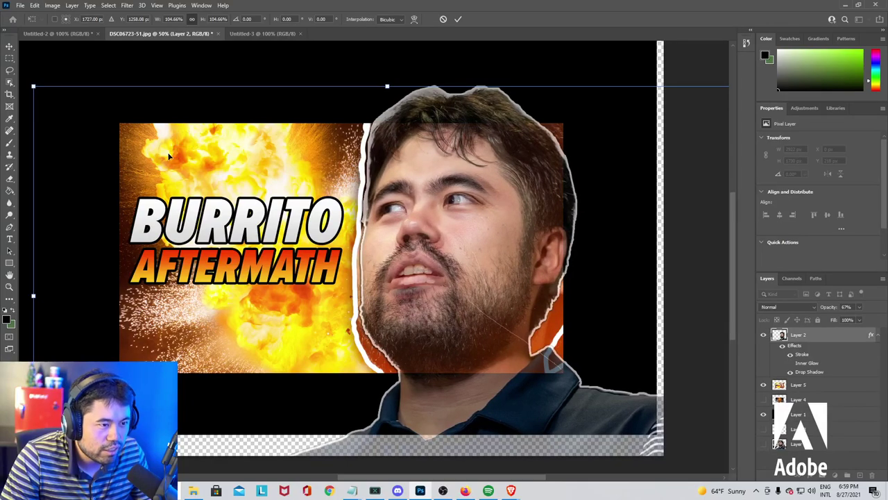
drag(33, 86, 29, 82)
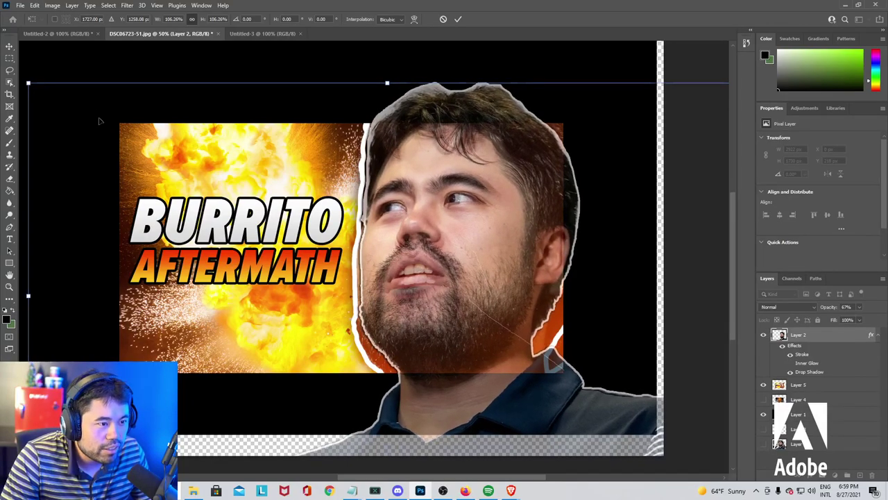
drag(186, 152, 199, 142)
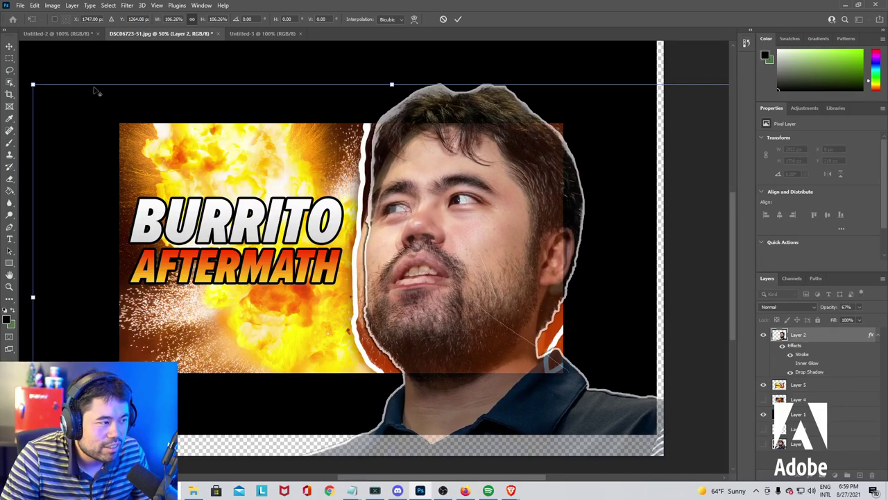
drag(32, 85, 29, 82)
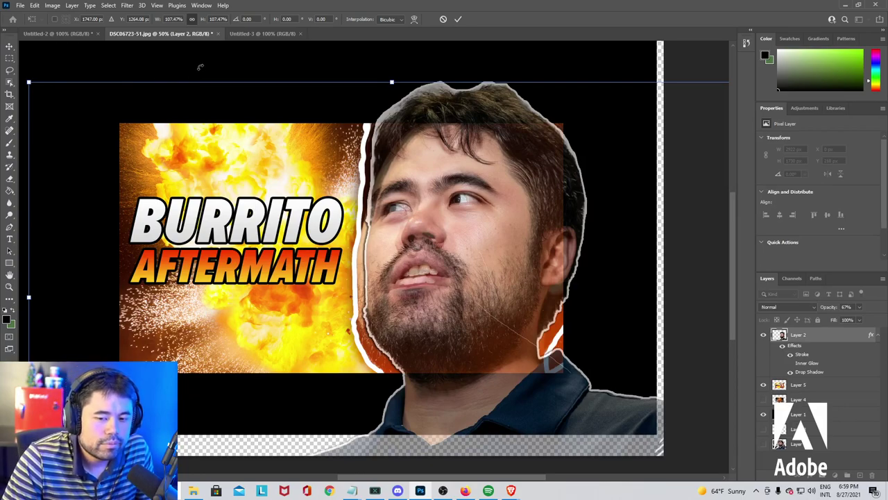
drag(28, 82, 24, 81)
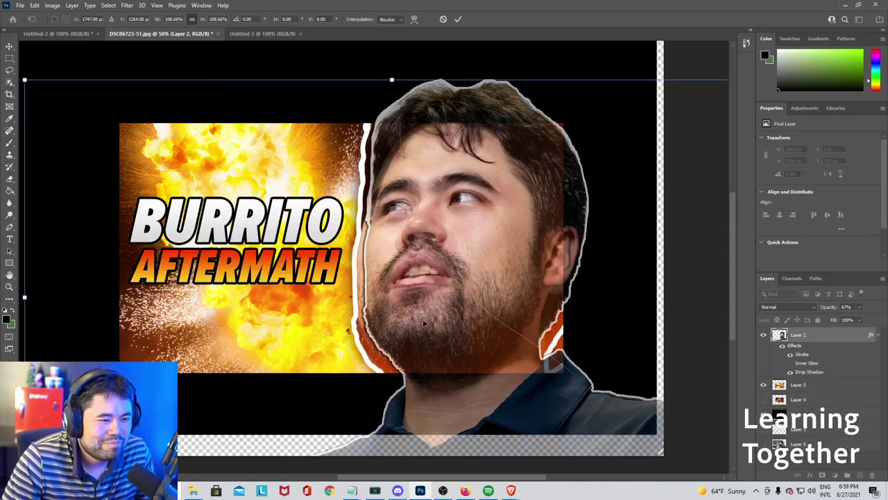
right_click(279, 194)
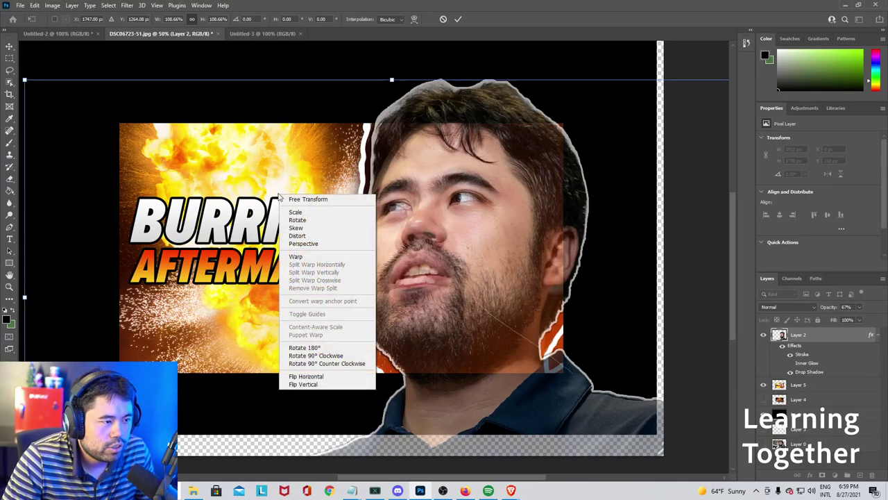
right_click(490, 288)
right_click(387, 288)
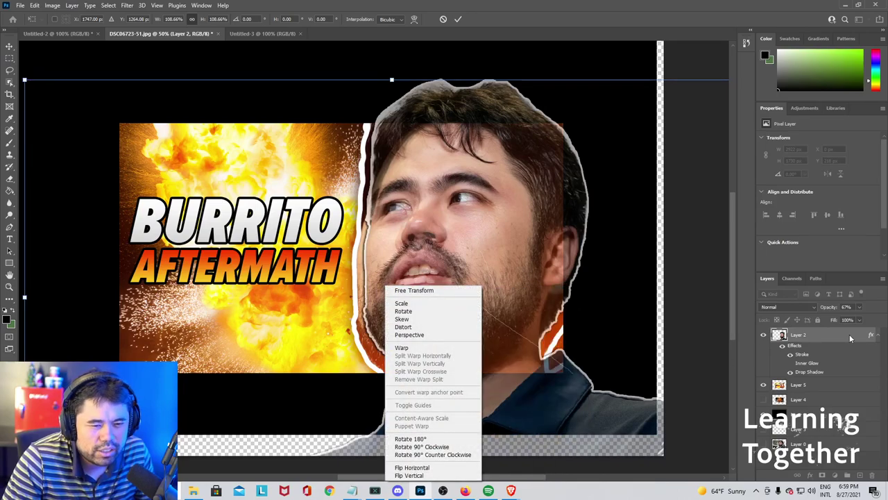
click(804, 336)
Thicken Layer 2's white outline stroke to 16 px.
key(e)
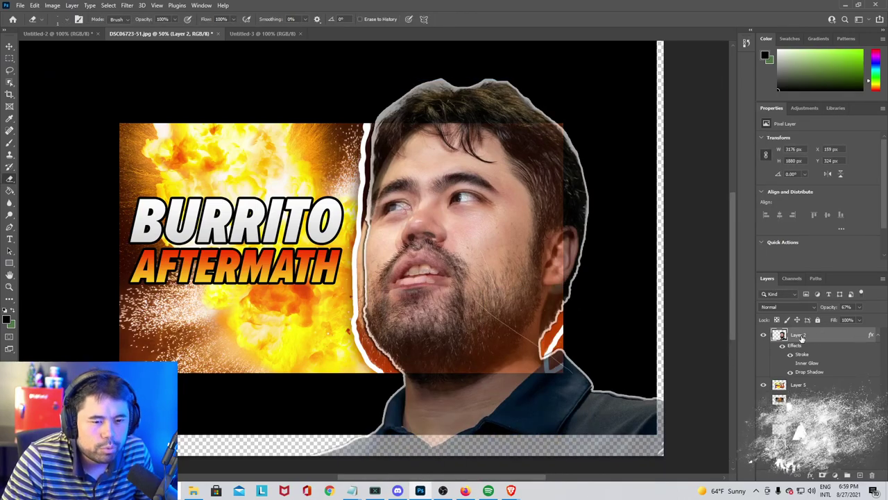
right_click(801, 338)
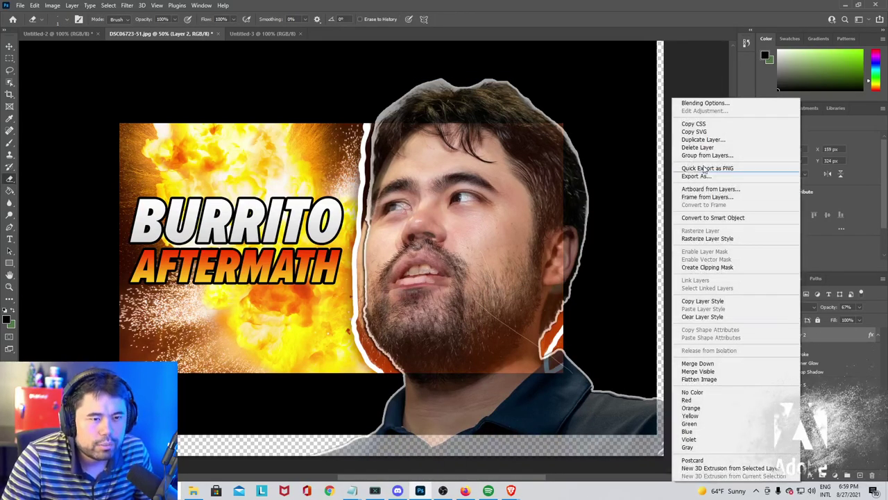
click(690, 105)
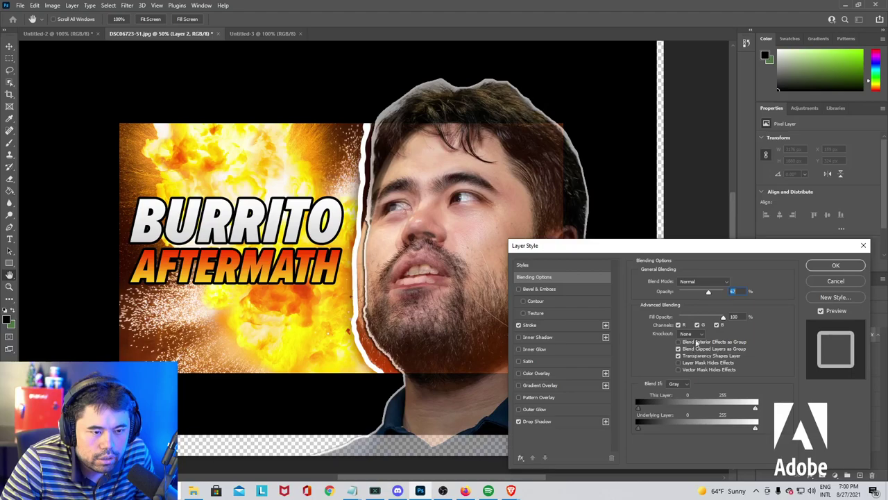
click(529, 325)
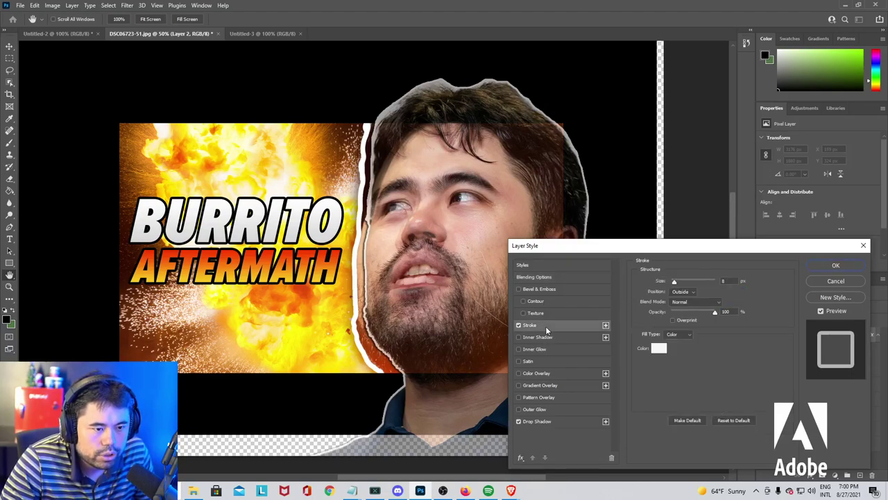
drag(678, 284, 677, 284)
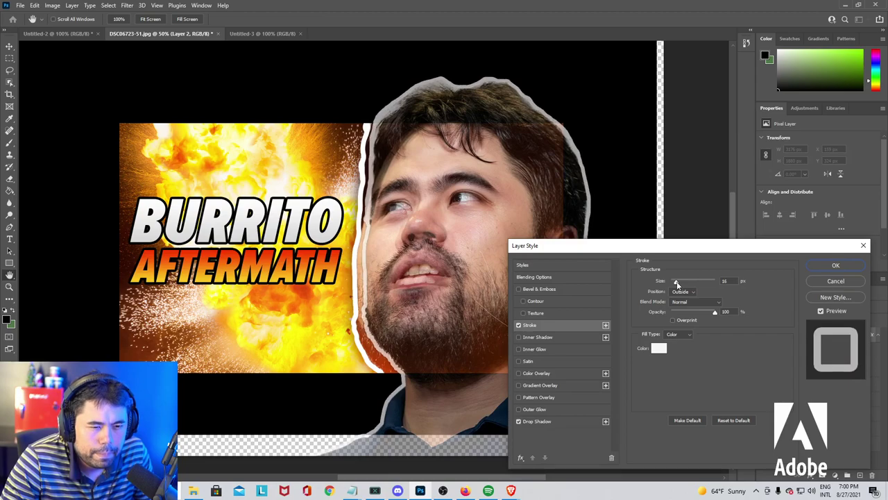
double_click(732, 281)
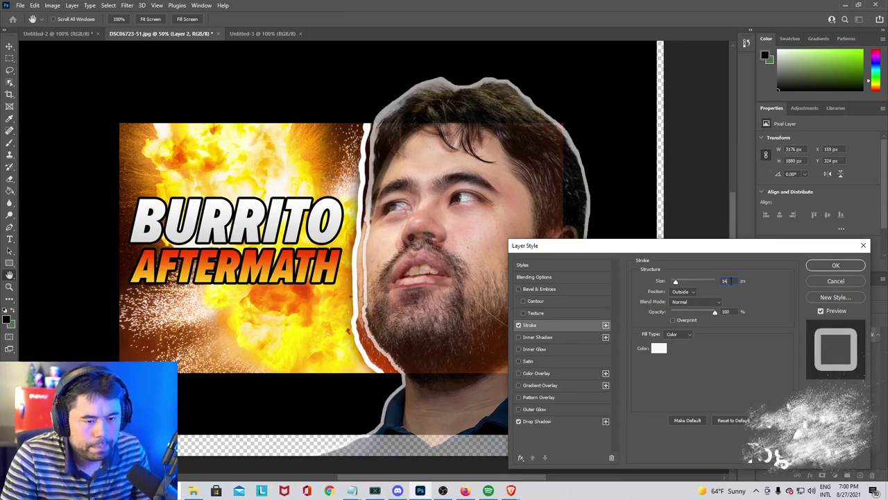
click(835, 265)
key(e)
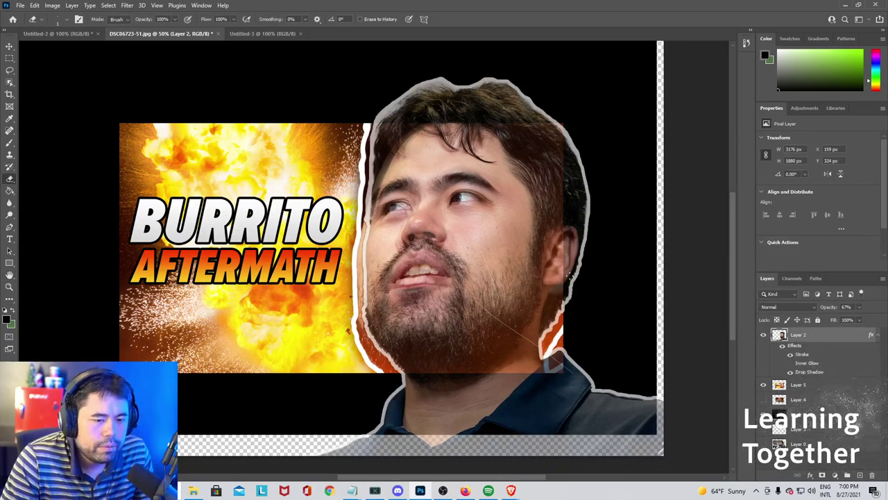
Make the portrait's drop shadow larger and softer, with size 30 and spread 0.
right_click(801, 340)
click(694, 102)
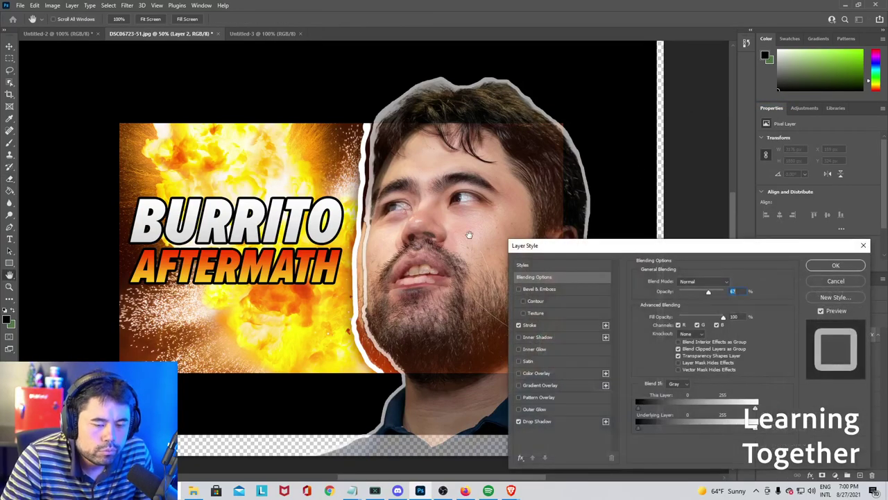
click(545, 421)
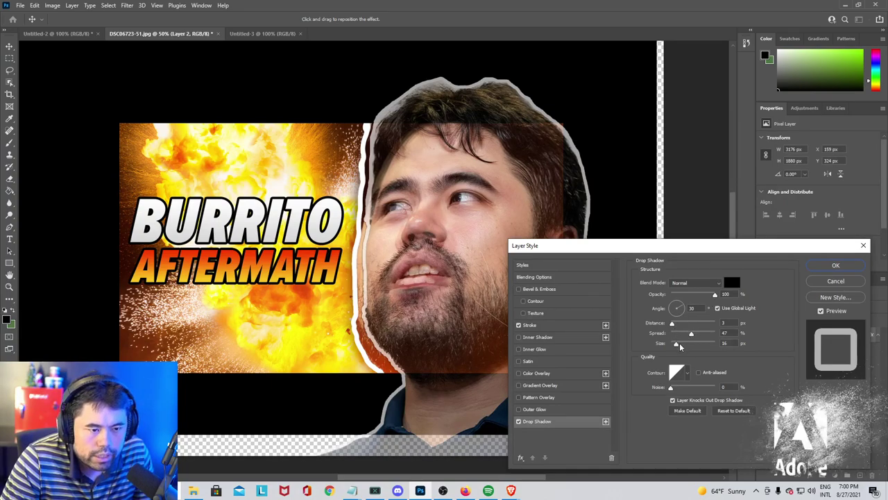
mouse_move(677, 343)
mouse_down()
mouse_move(687, 347)
mouse_move(677, 346)
mouse_up()
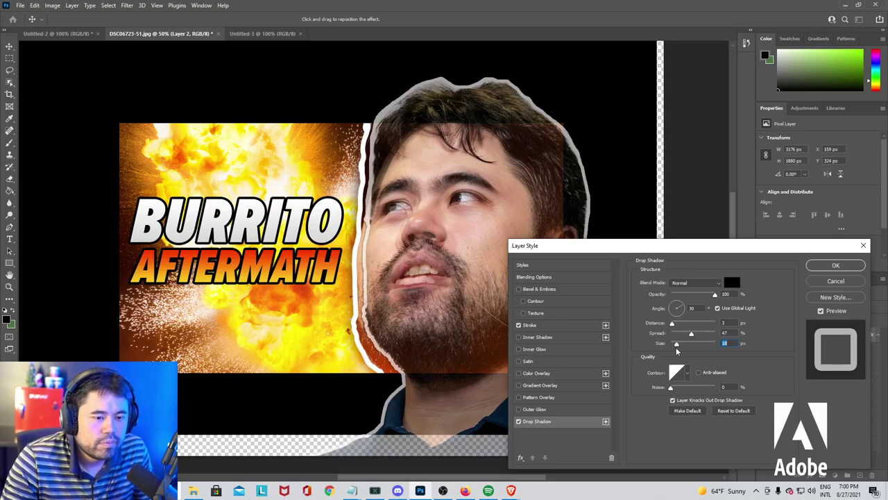
drag(676, 344, 679, 345)
text(18)
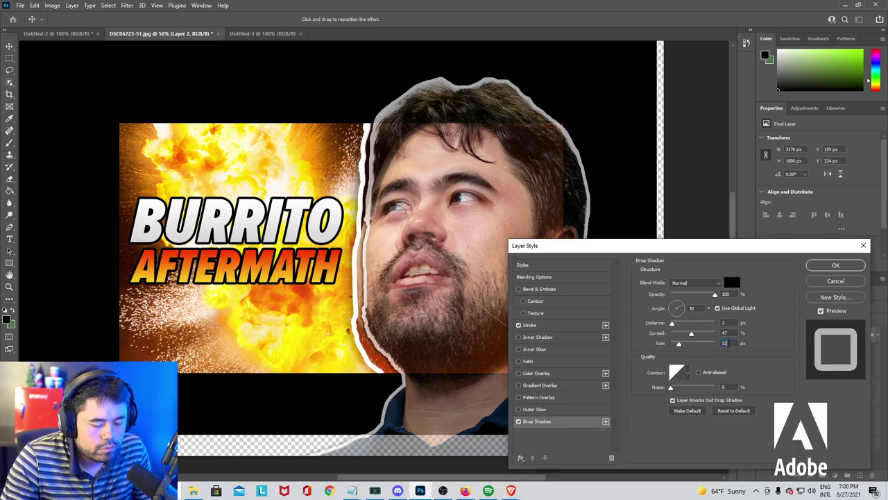
text(30)
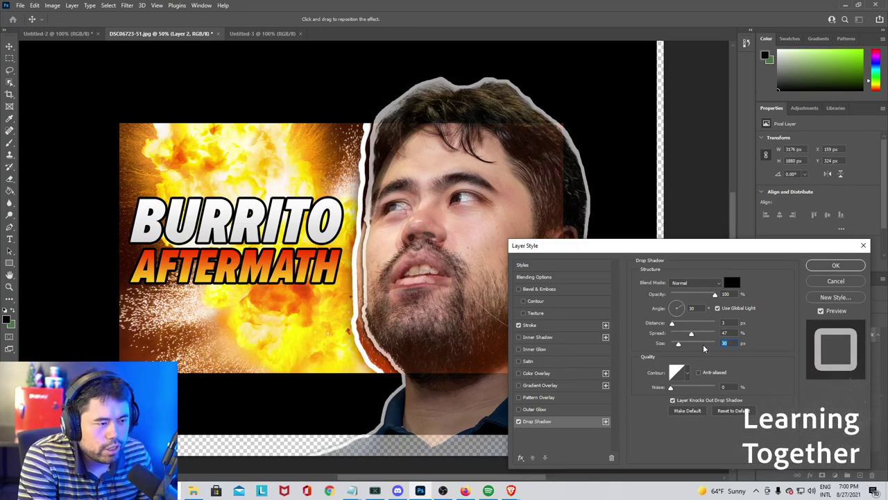
text(18)
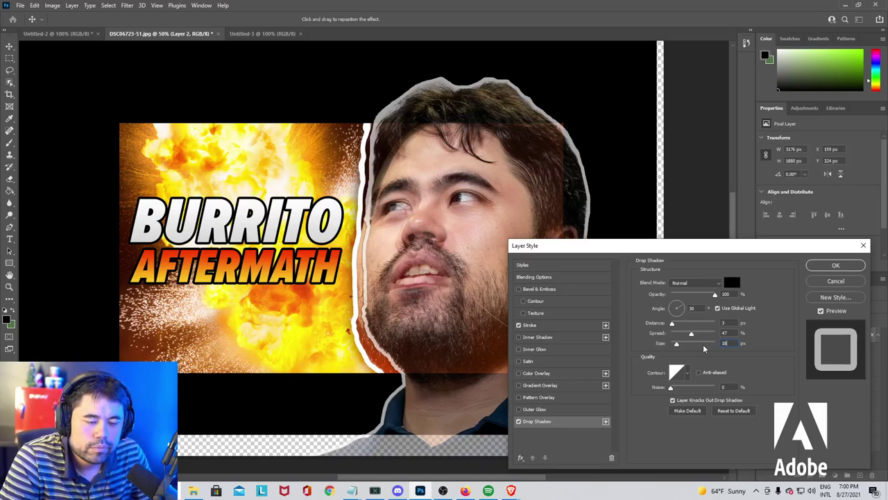
text(30)
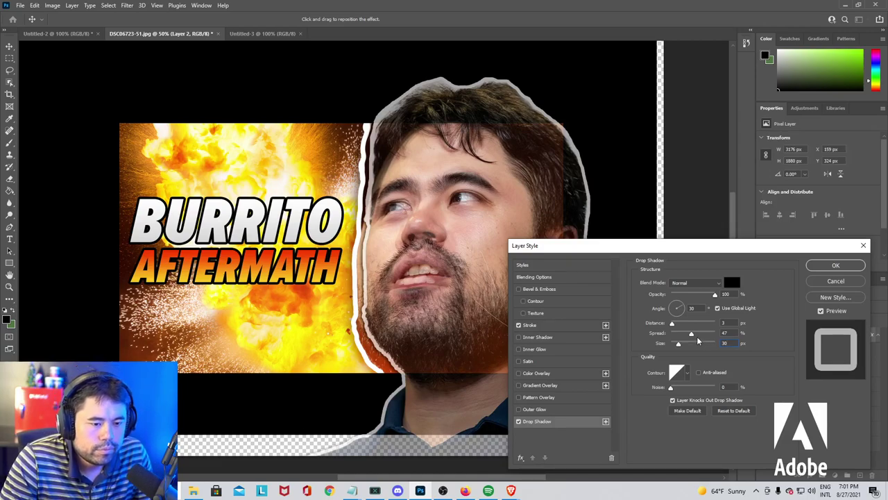
drag(691, 334, 659, 340)
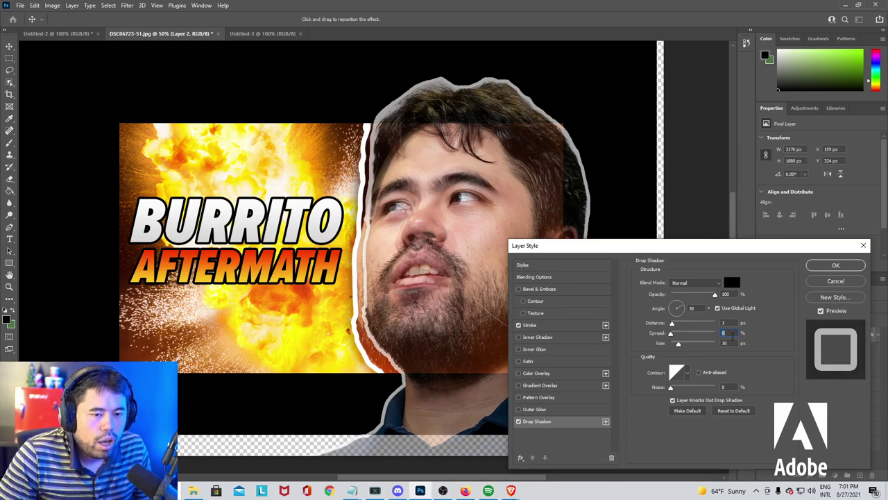
click(811, 282)
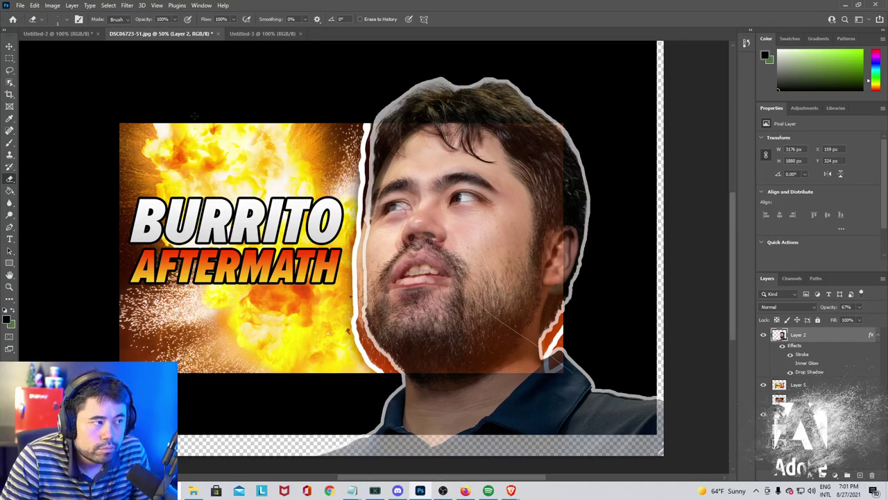
Hide and re-show the portrait, explosion and black background layers to check them.
click(20, 5)
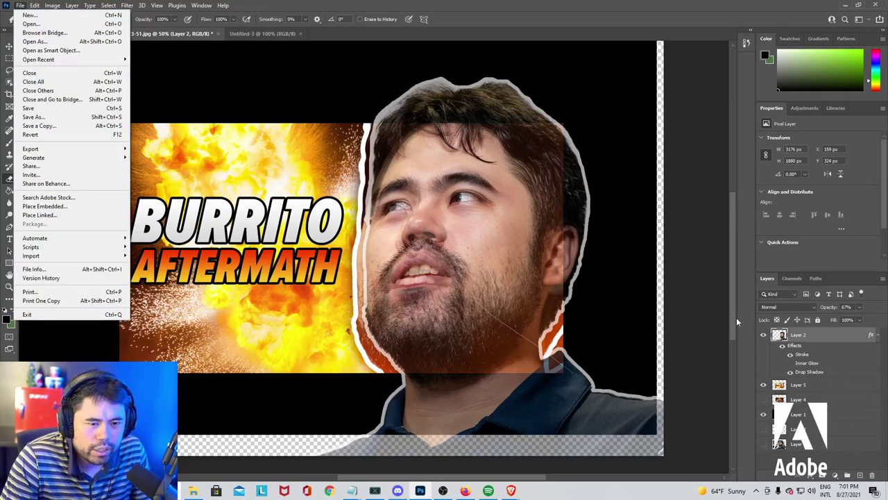
click(763, 335)
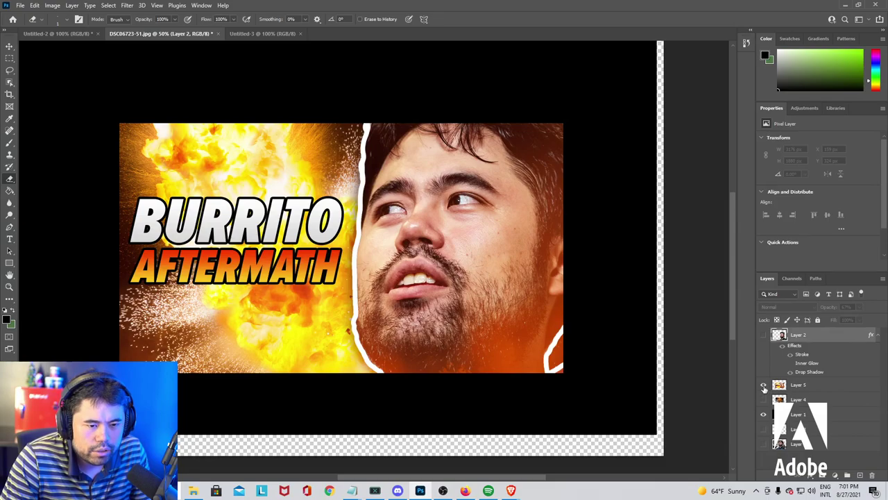
click(763, 385)
click(763, 414)
click(763, 414)
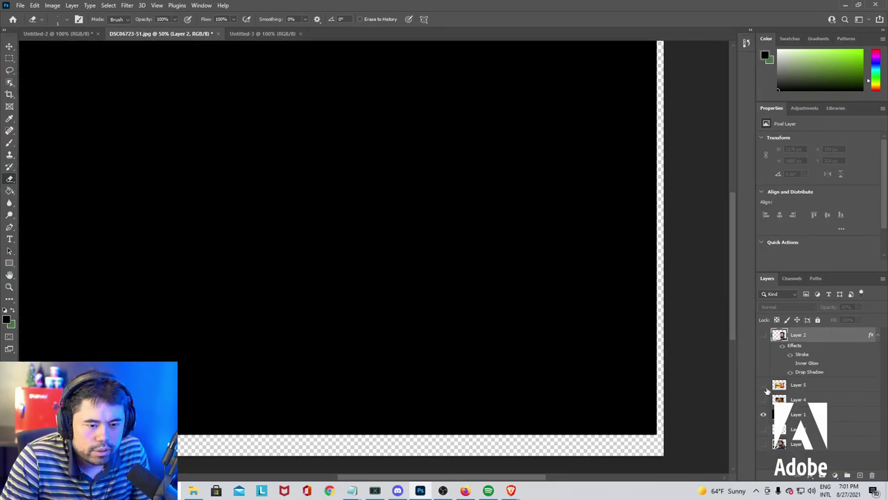
click(763, 385)
click(763, 334)
Create a new blank 1280 × 720 px document.
click(21, 6)
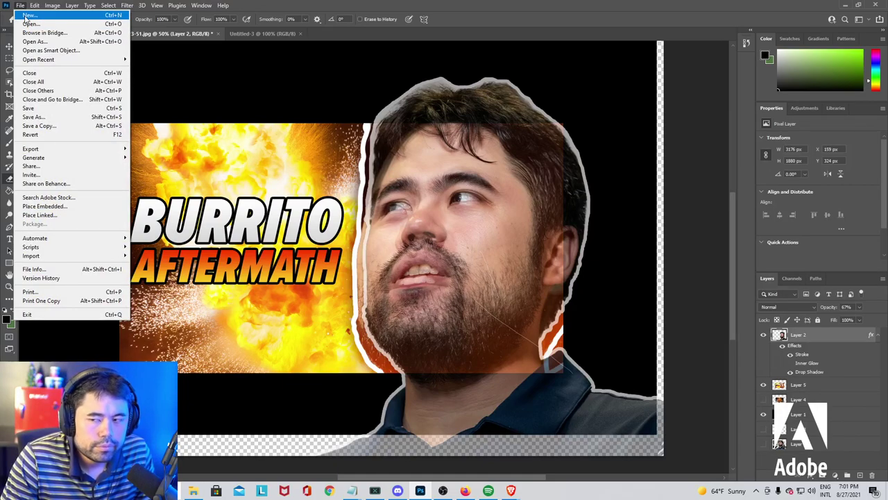
click(26, 15)
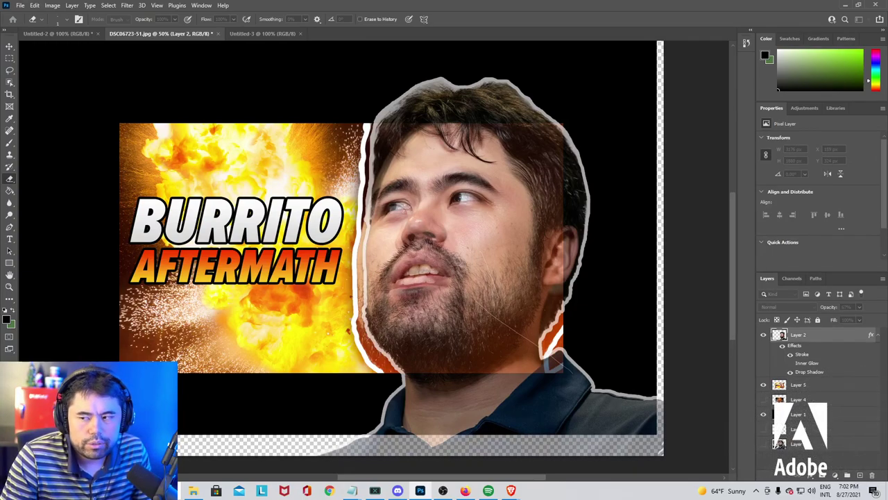
key(Return)
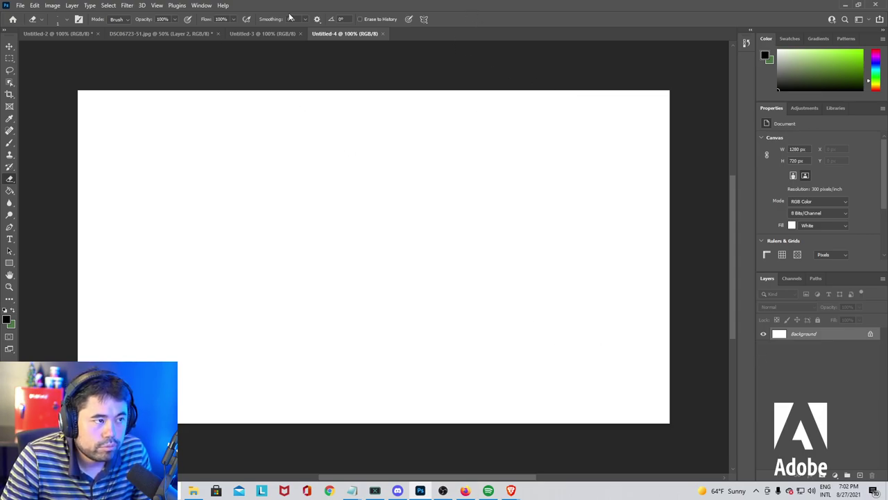
Close the Untitled-3 and Untitled-2 documents, discarding Untitled-2's unsaved changes.
click(177, 33)
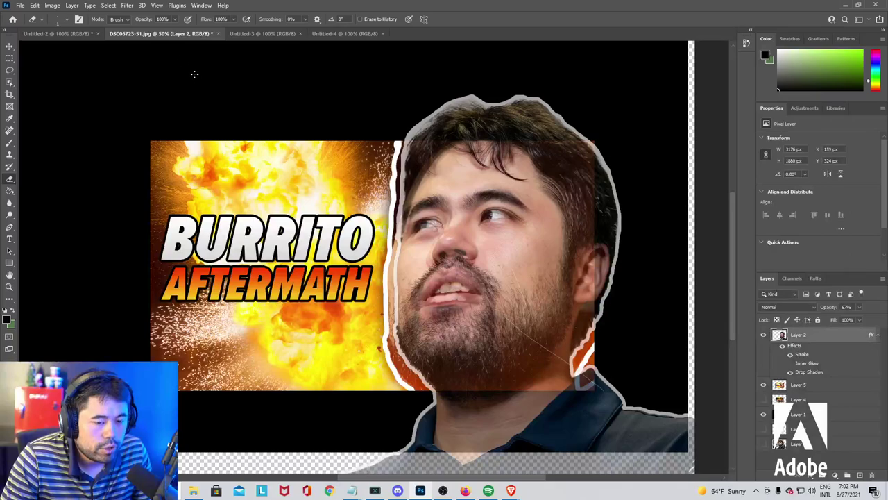
click(300, 34)
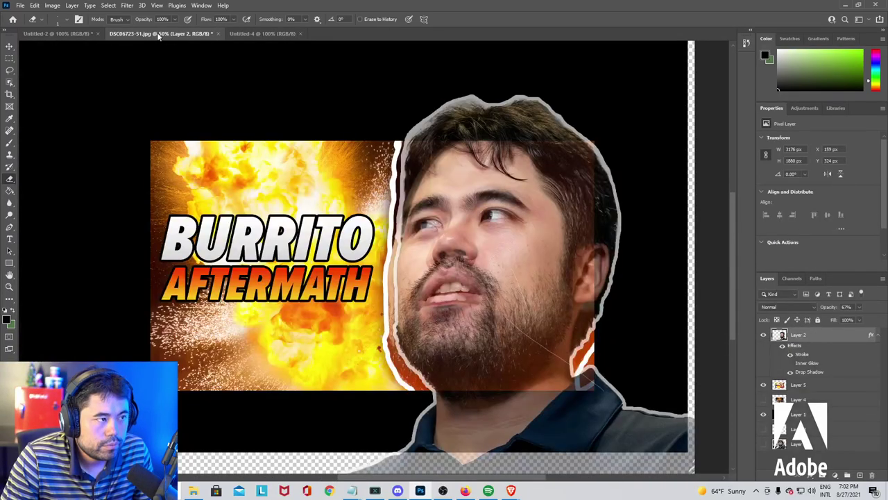
click(87, 33)
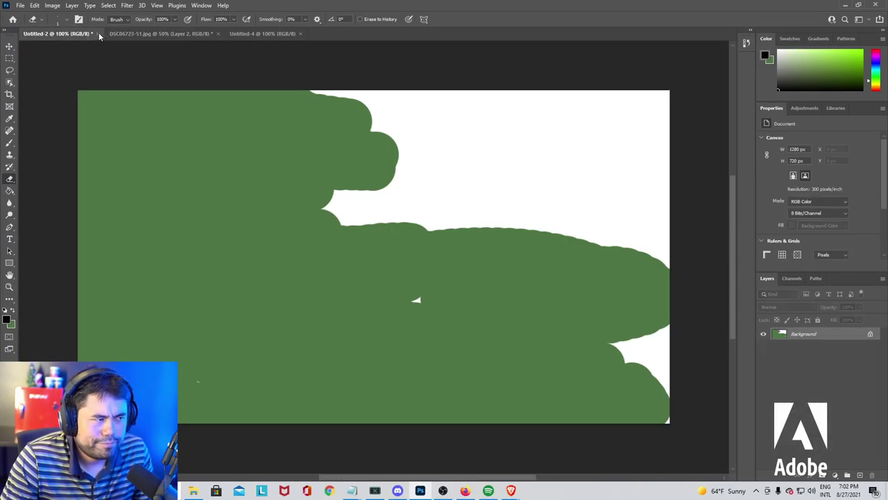
click(92, 33)
click(434, 180)
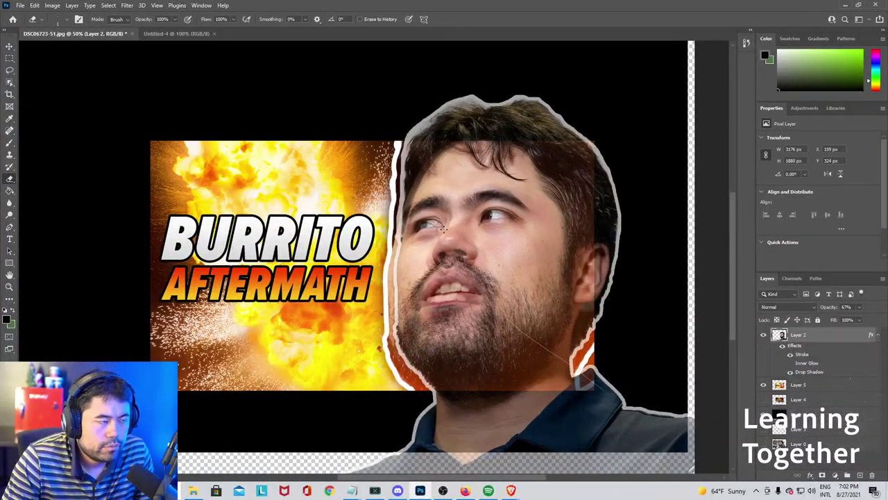
Drag the styled face layer from the DSC06723 thumbnail into Untitled-4.
right_click(535, 257)
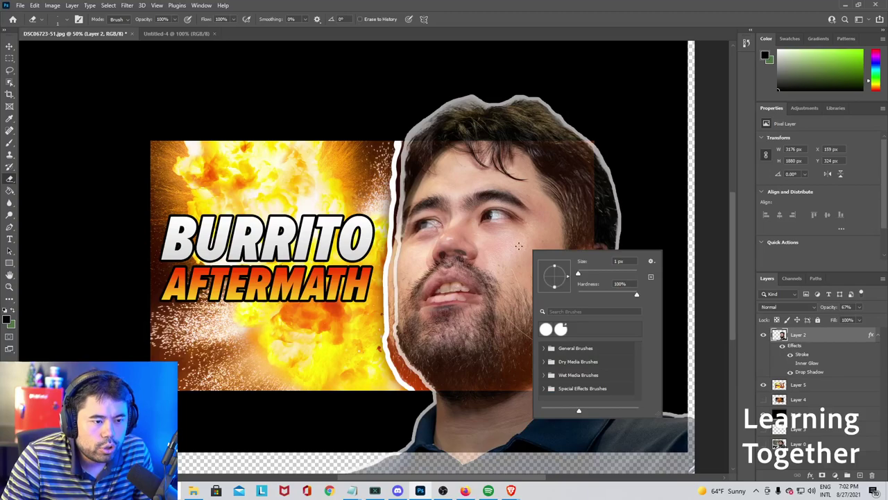
key(Escape)
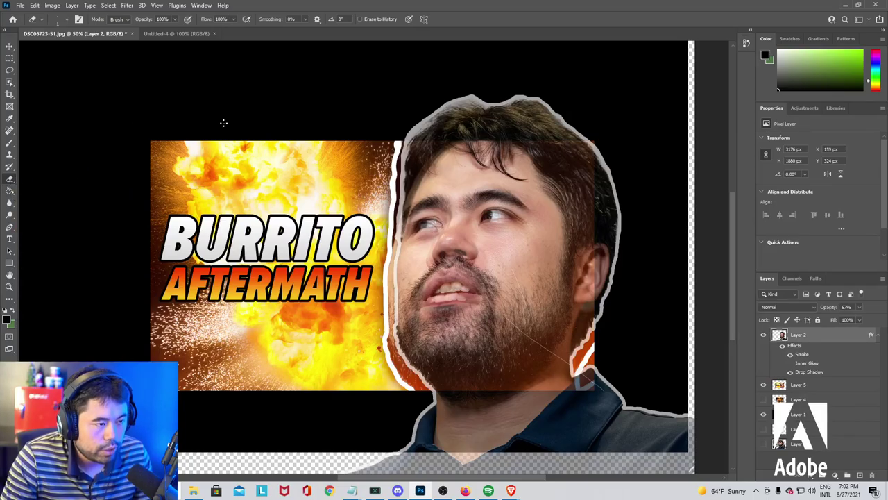
key(v)
mouse_move(531, 229)
mouse_down()
mouse_move(368, 163)
mouse_move(495, 196)
mouse_move(450, 163)
mouse_move(340, 122)
mouse_move(309, 177)
mouse_move(281, 308)
mouse_move(145, 89)
mouse_move(367, 143)
mouse_move(214, 87)
mouse_move(170, 36)
mouse_move(244, 111)
mouse_move(289, 132)
mouse_move(298, 253)
mouse_up()
Reposition the first face layer within Untitled-4 using Free Transform.
drag(253, 147, 258, 226)
drag(292, 132, 297, 209)
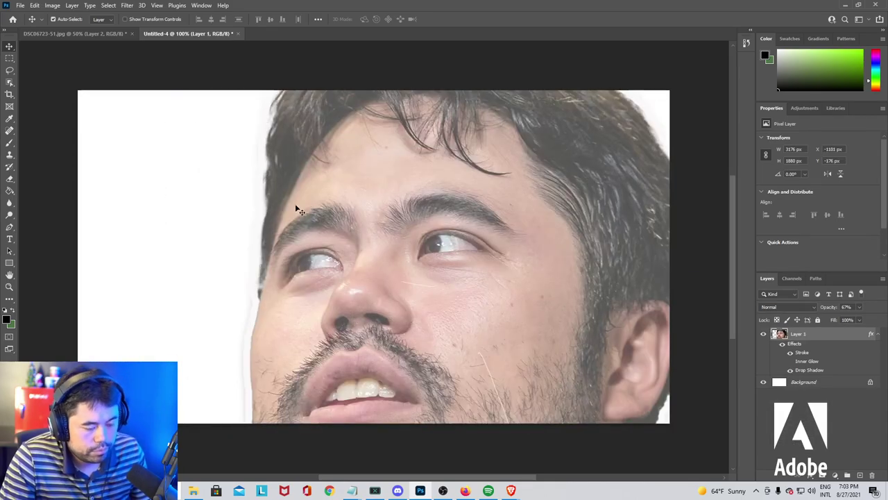
key(ctrl+t)
drag(306, 170, 351, 223)
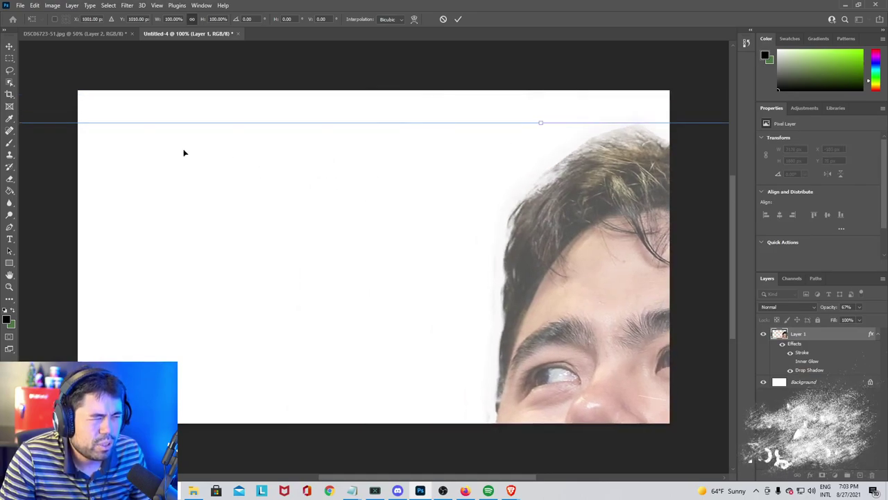
drag(184, 152, 319, 181)
key(ctrl+minus)
key(ctrl+minus)
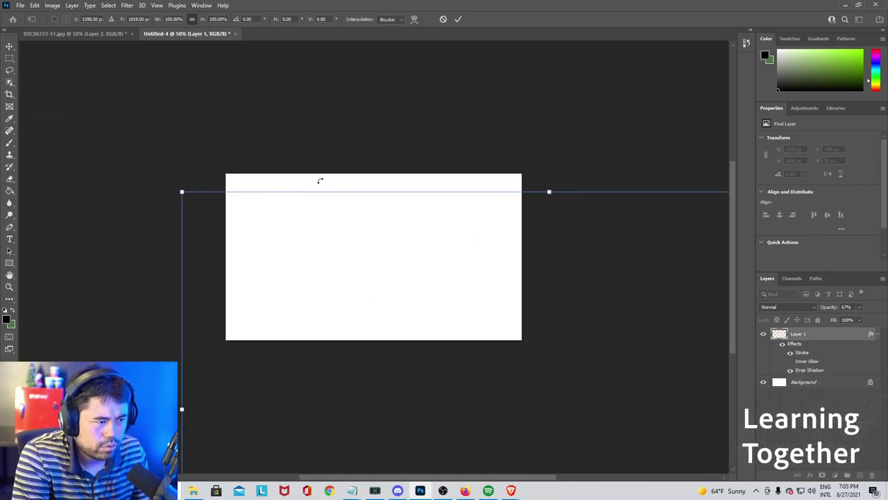
key(ctrl+plus)
key(ctrl+plus)
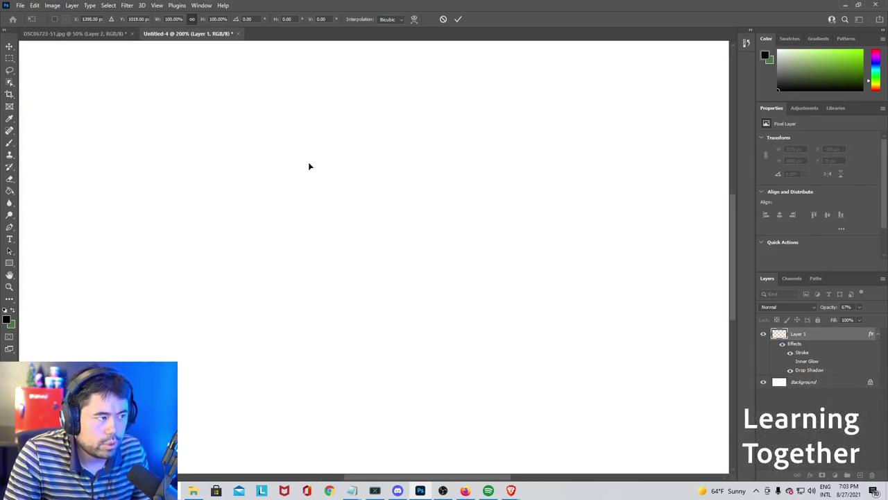
Bring a second copy of the face layer from the thumbnail into Untitled-4.
click(104, 33)
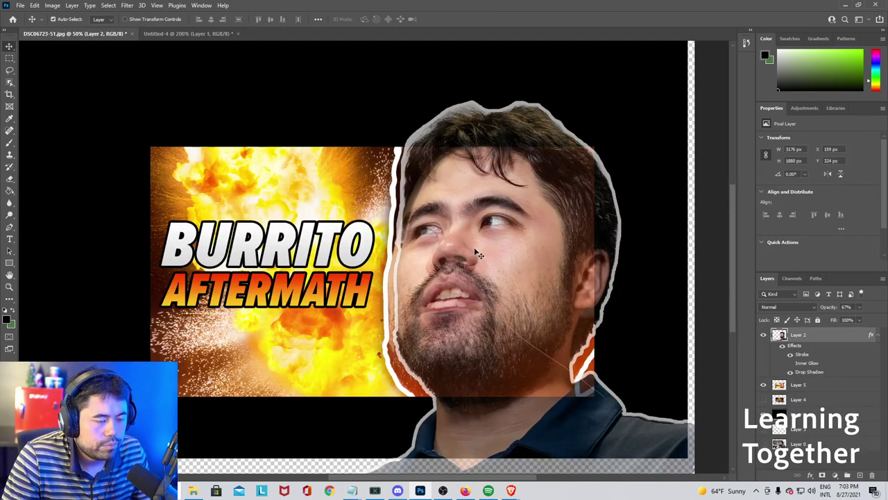
drag(474, 247, 196, 70)
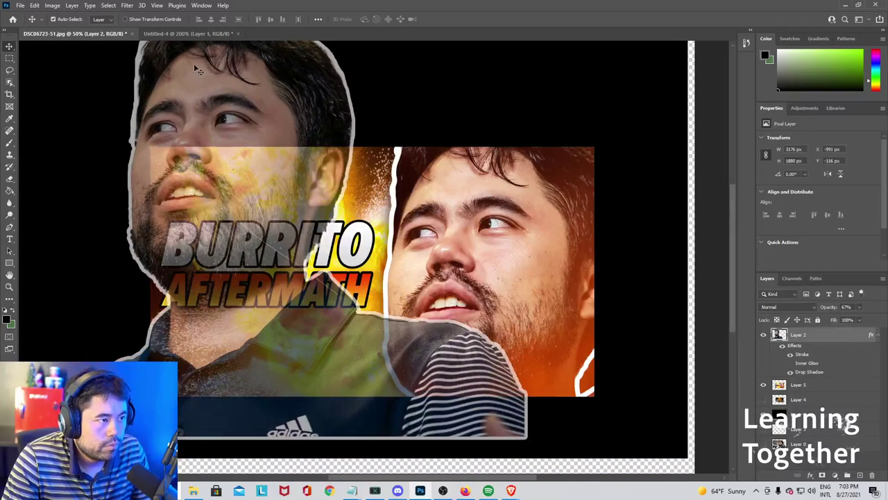
drag(202, 104, 198, 205)
Move the new face layer around the canvas under Free Transform.
key(ctrl+t)
scroll(198, 205, up, 10)
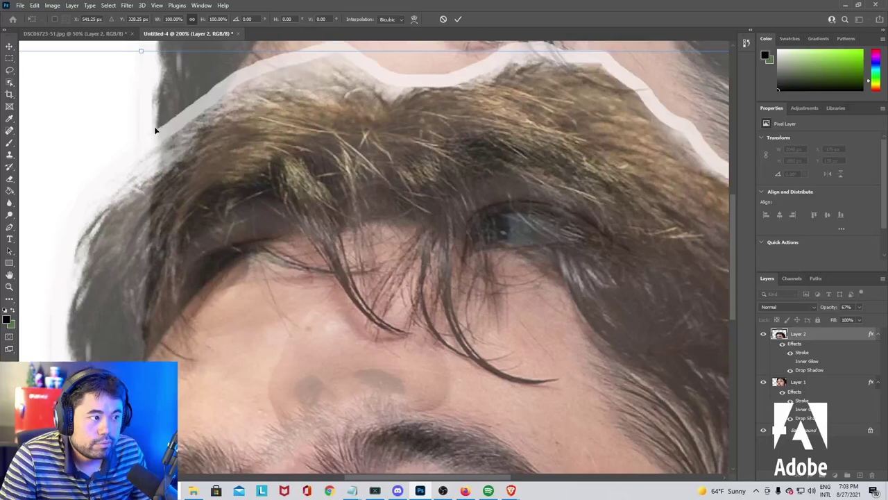
drag(154, 127, 317, 188)
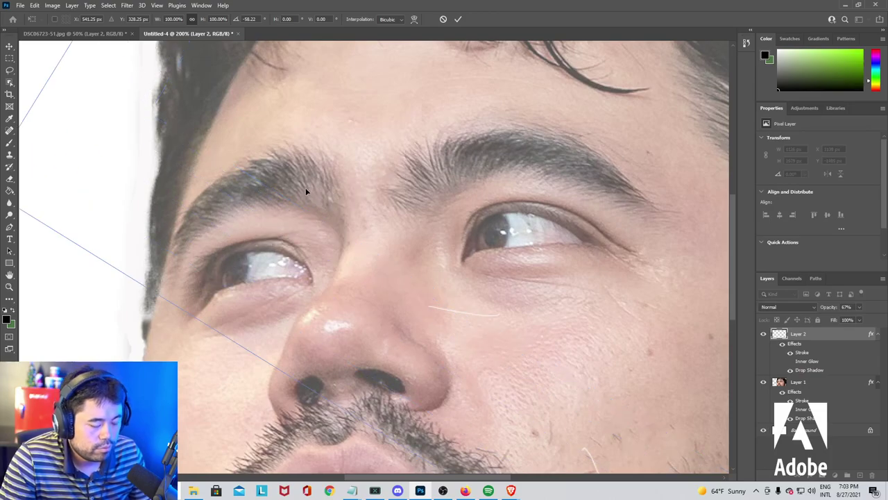
scroll(306, 192, down, 5)
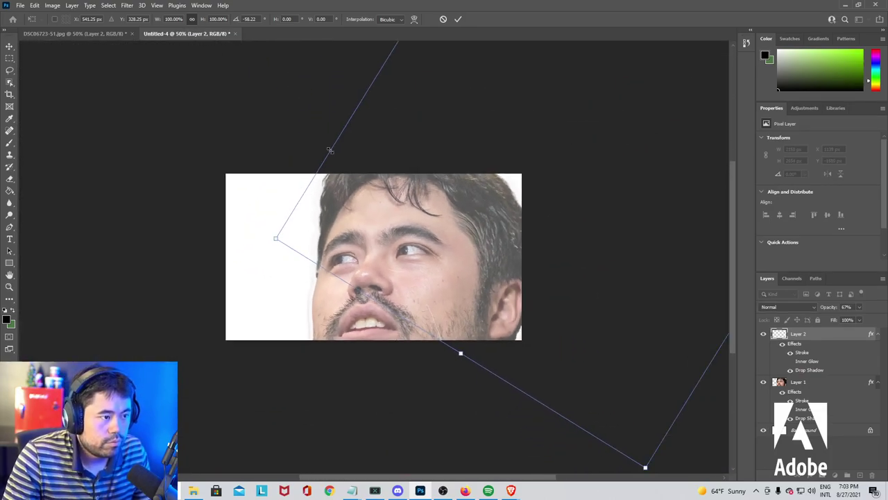
drag(324, 156, 146, 249)
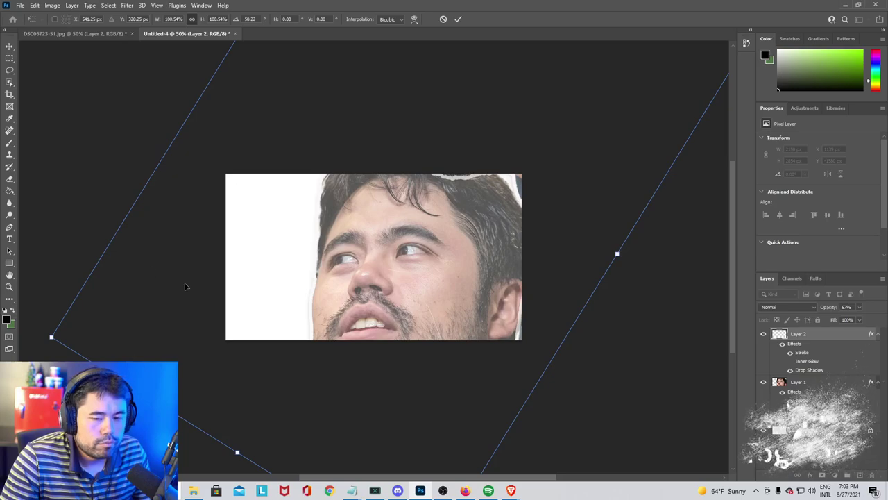
key(ctrl+z)
key(ctrl+z)
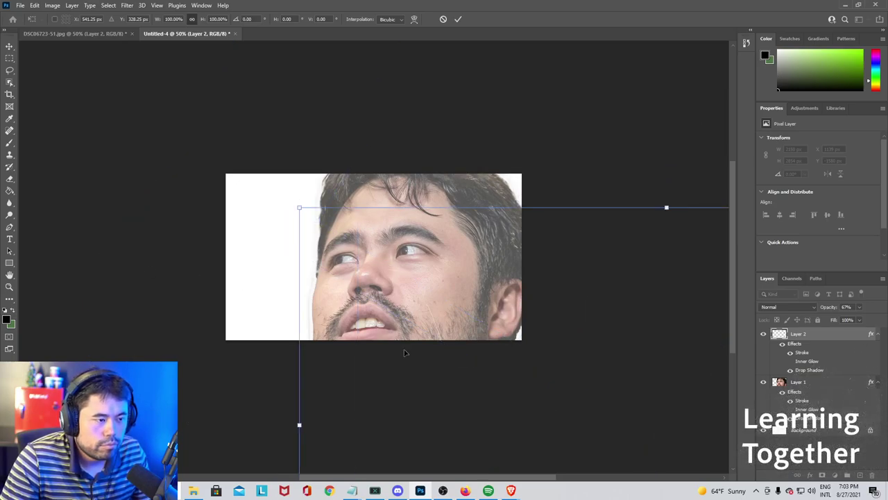
drag(404, 353, 194, 164)
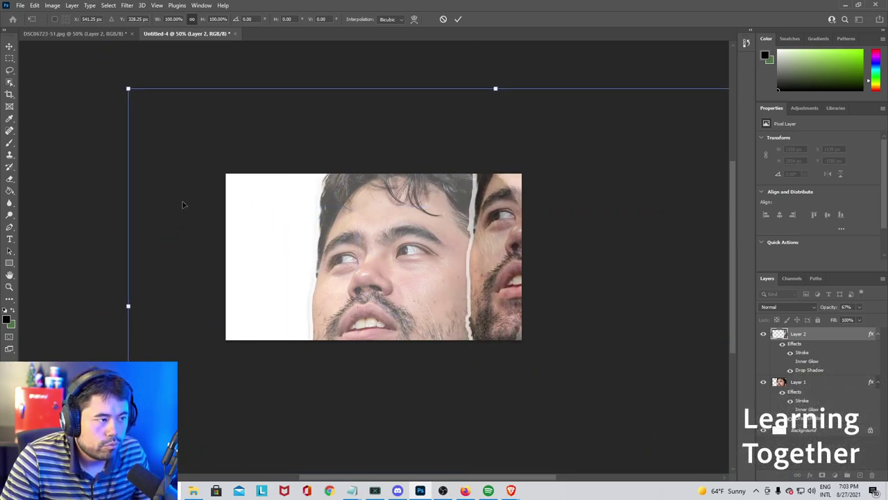
drag(212, 211, 67, 217)
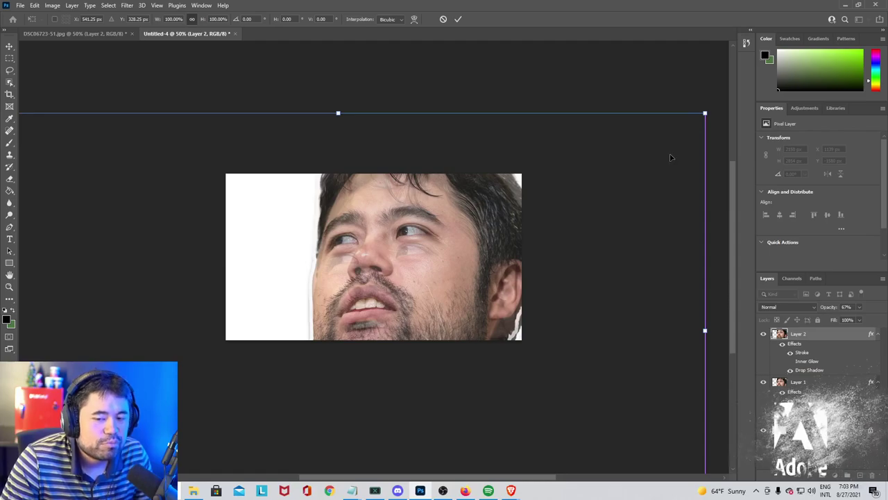
drag(605, 282, 607, 372)
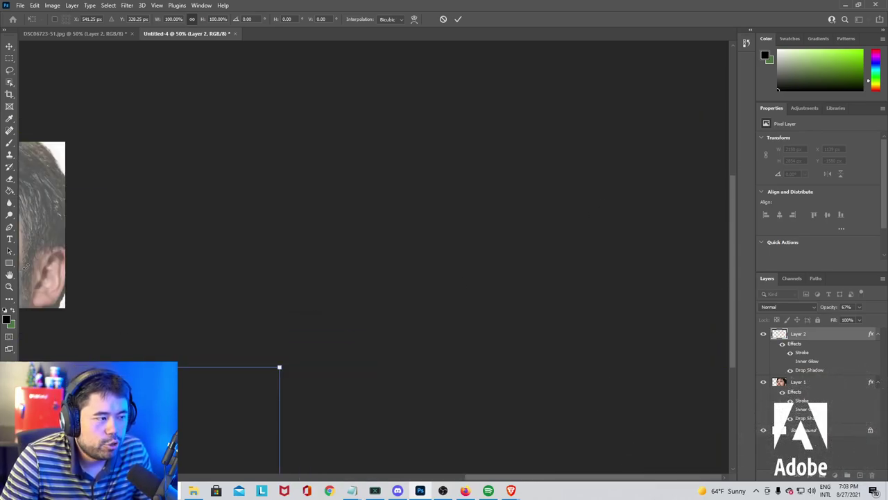
Rotate the new face layer to about 2° and widen it.
drag(26, 267, 186, 416)
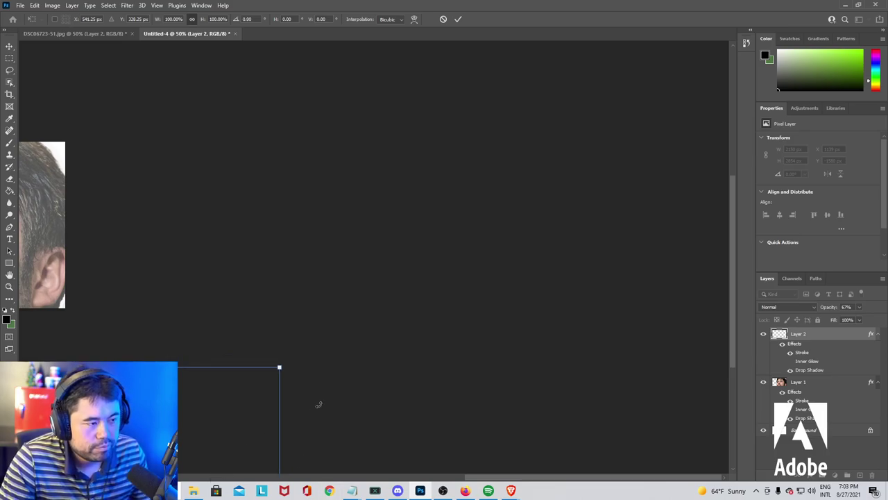
key(ctrl+z)
key(ctrl+z)
drag(326, 371, 350, 362)
drag(221, 182, 423, 154)
drag(95, 99, 365, 238)
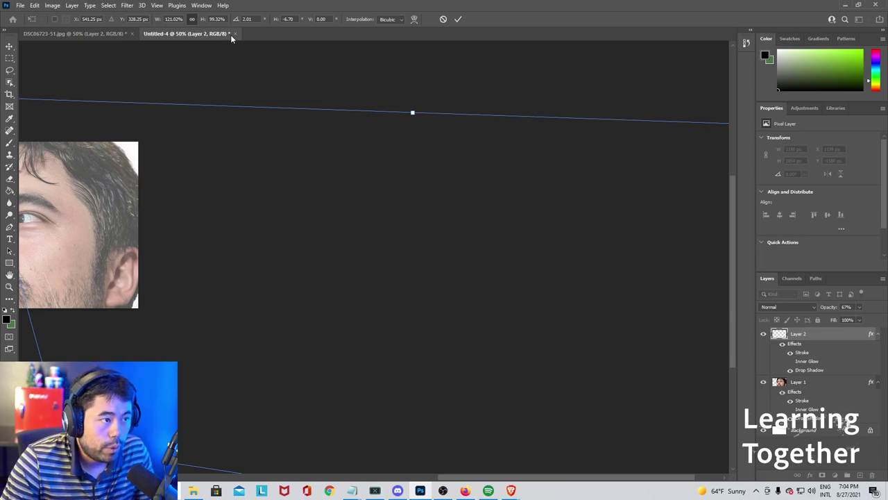
Distort the face by its top-right and bottom-right corners, reposition it, and commit.
drag(390, 245, 343, 184)
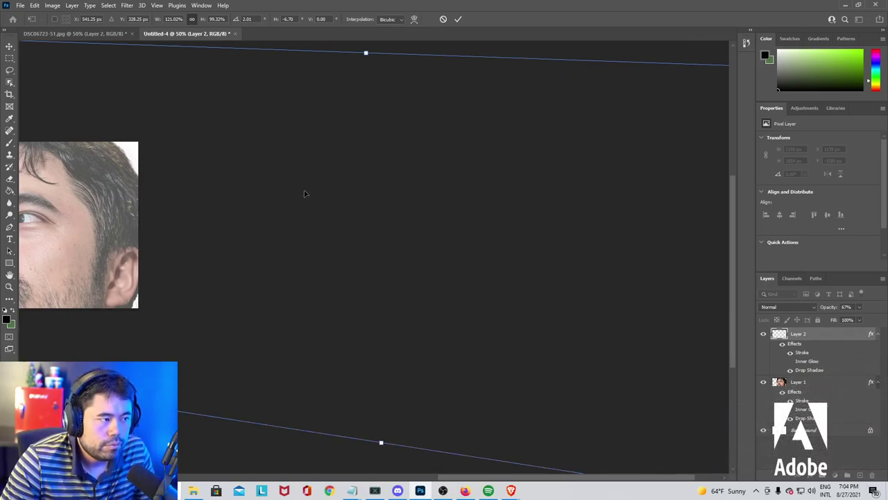
drag(303, 194, 248, 229)
drag(498, 209, 555, 174)
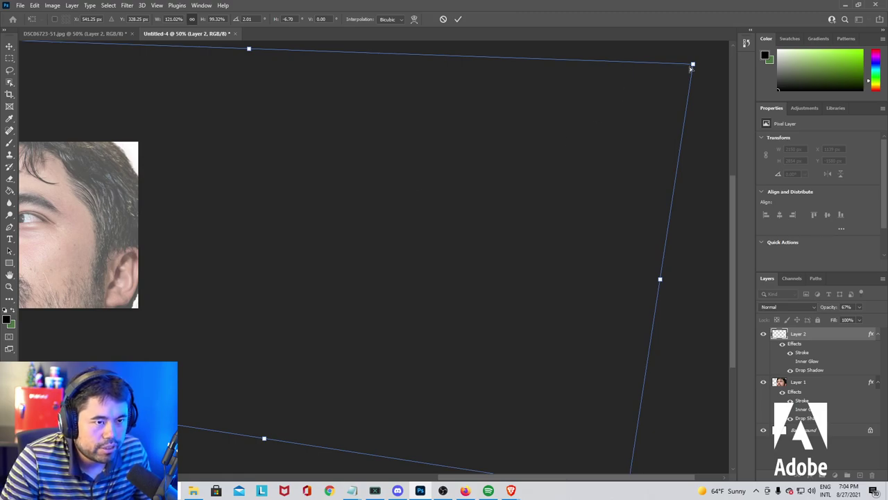
drag(690, 67, 521, 117)
drag(503, 322, 595, 217)
drag(721, 390, 409, 315)
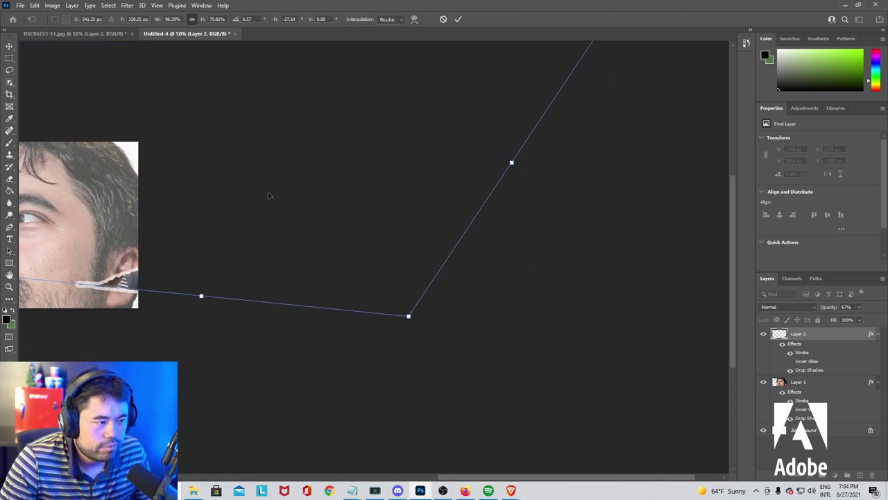
drag(270, 196, 413, 321)
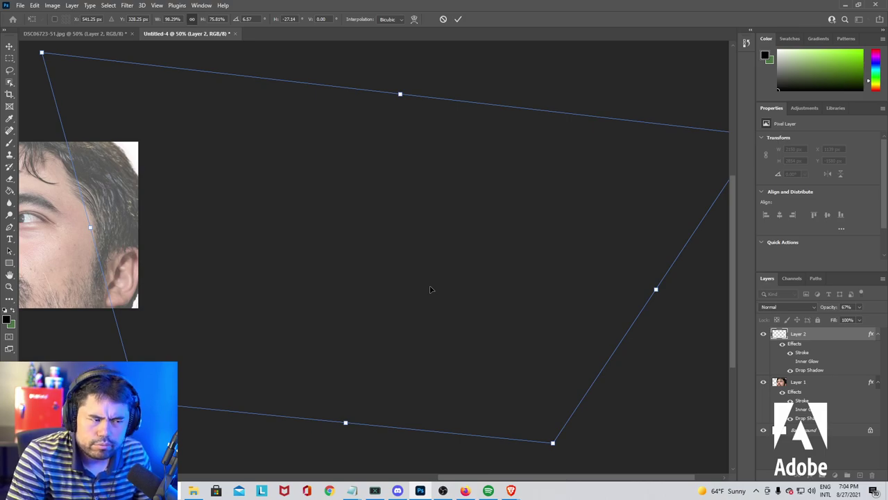
key(Return)
Move the first face layer inside the canvas and select Layer 2 along with it.
right_click(250, 143)
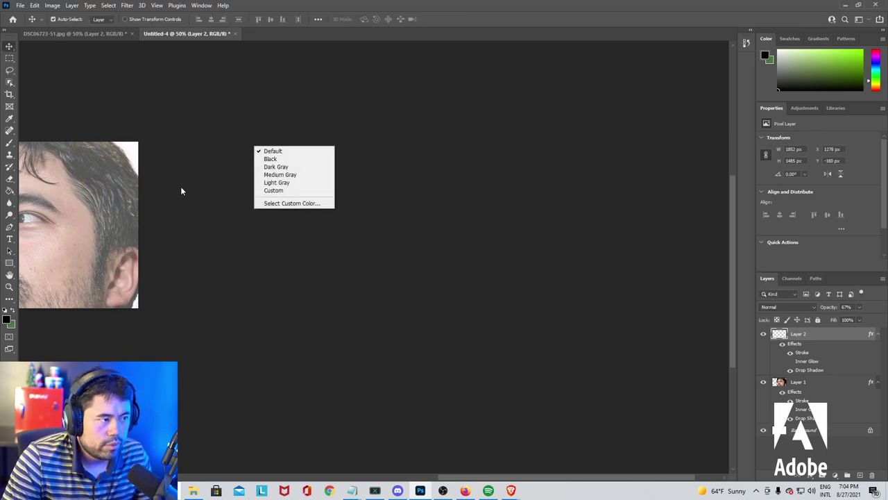
key(Escape)
drag(236, 230, 180, 214)
drag(481, 478, 382, 458)
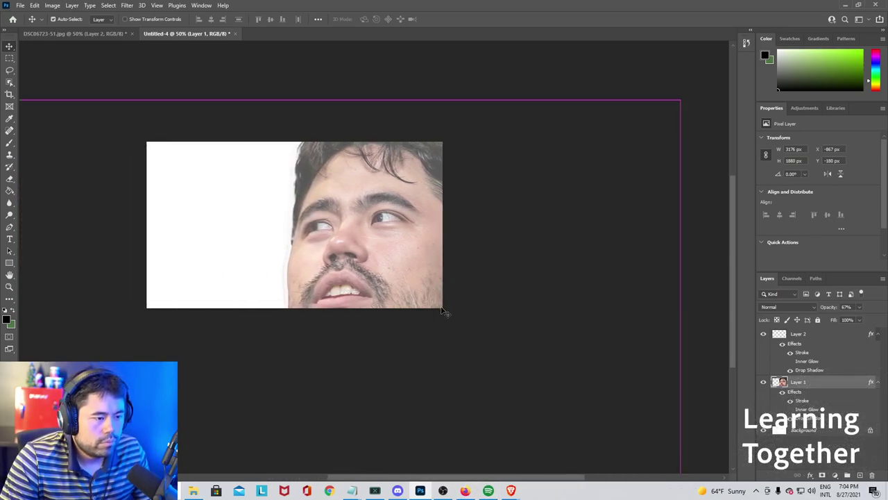
shift+click(486, 293)
Try moving and resizing both face layers together with rulers shown, then cancel.
key(ctrl+t)
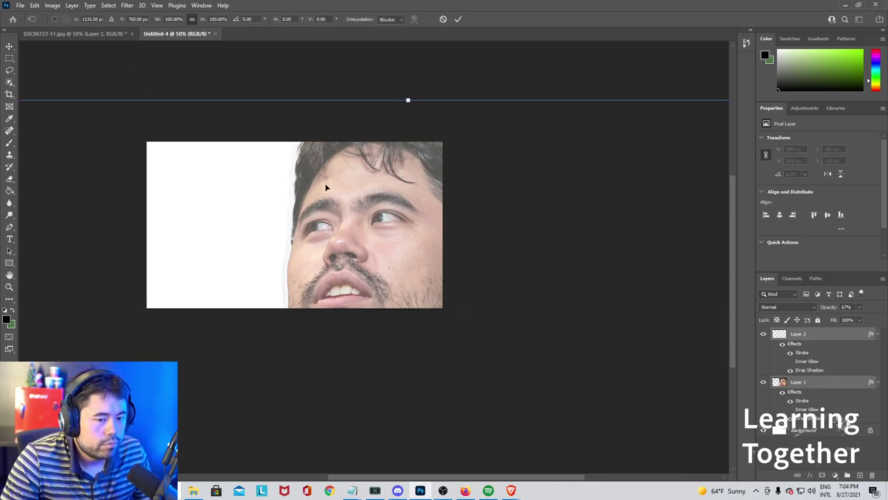
drag(368, 215, 351, 245)
key(ctrl+r)
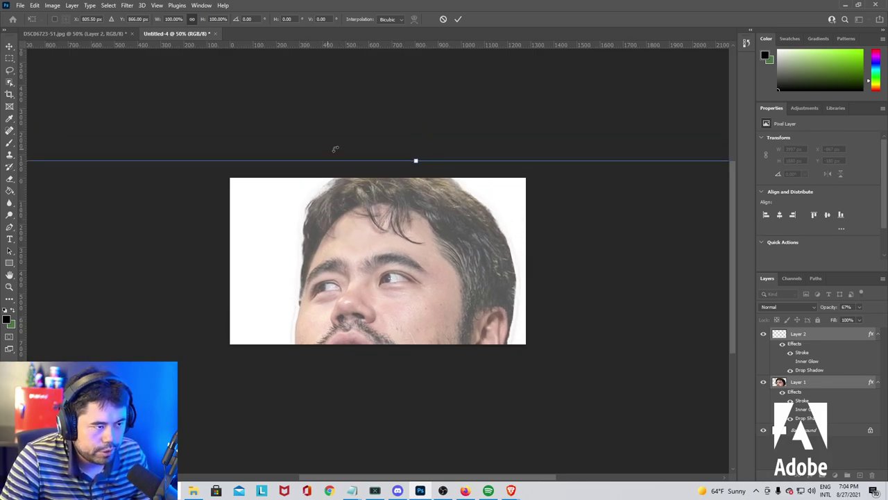
drag(261, 185, 437, 175)
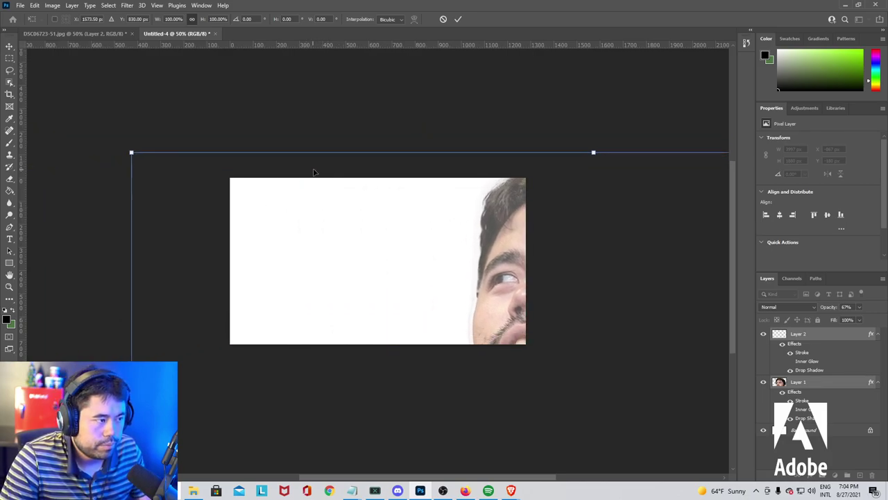
mouse_move(133, 152)
mouse_down()
mouse_move(246, 211)
mouse_move(127, 145)
mouse_up()
mouse_move(432, 297)
mouse_down()
mouse_move(299, 214)
mouse_move(502, 382)
mouse_move(438, 310)
mouse_move(472, 381)
mouse_move(589, 397)
mouse_up()
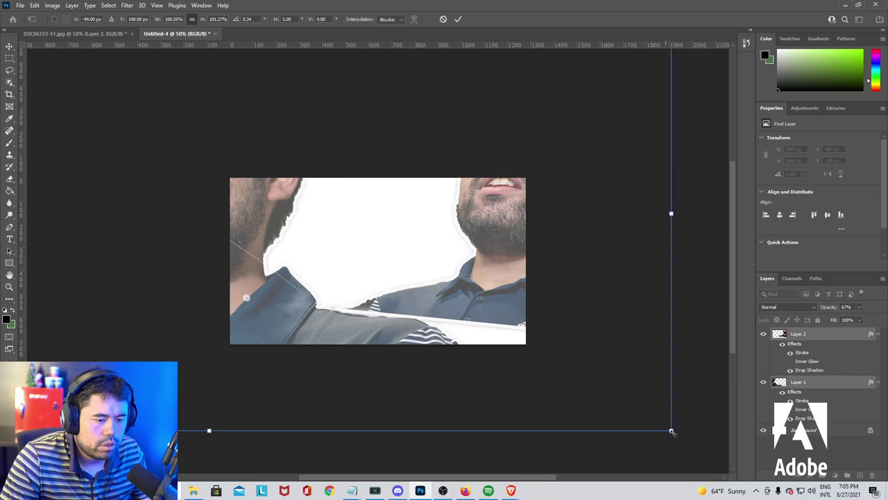
drag(671, 431, 451, 347)
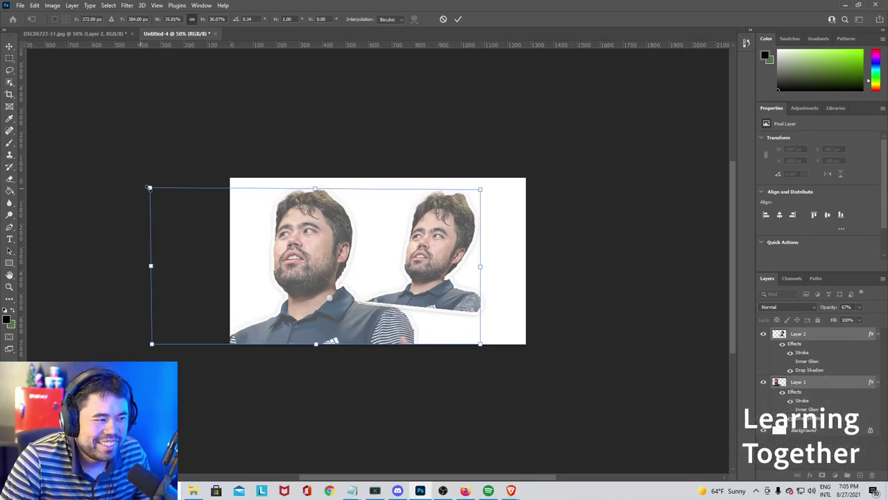
mouse_move(148, 188)
mouse_down()
mouse_move(178, 189)
mouse_move(145, 186)
mouse_up()
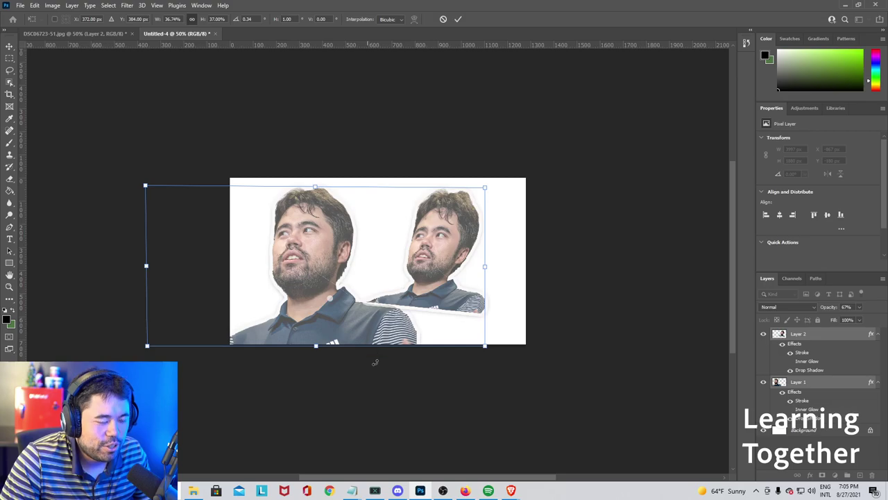
right_click(246, 238)
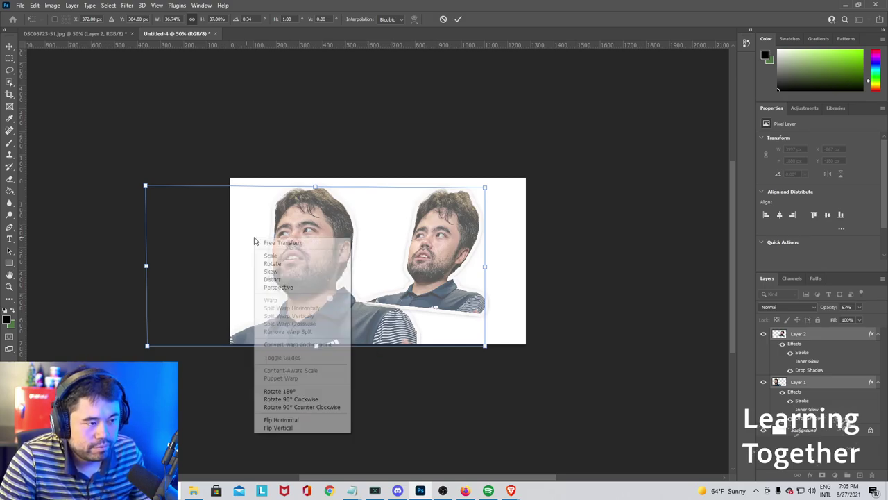
key(Escape)
key(Escape)
Shrink Layer 2's face to about 941 × 442 px near the top centre.
mouse_move(316, 243)
mouse_down()
mouse_move(270, 236)
mouse_move(304, 255)
mouse_up()
key(ctrl+t)
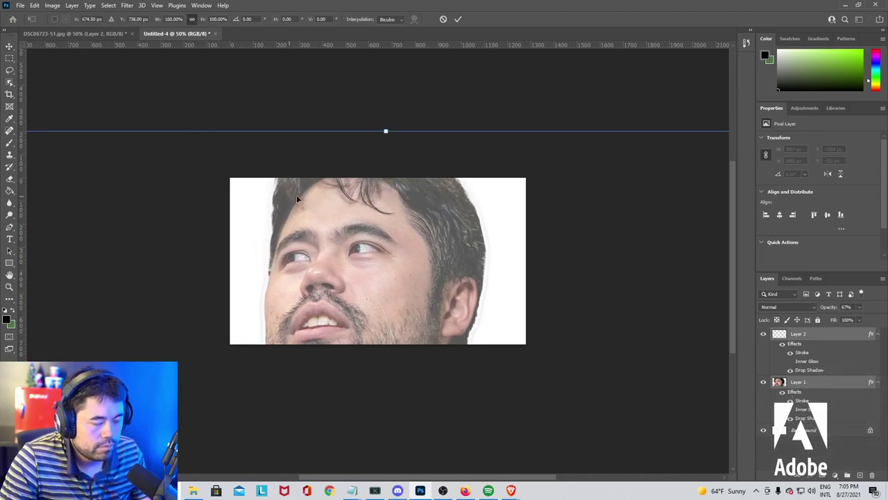
drag(283, 152, 224, 163)
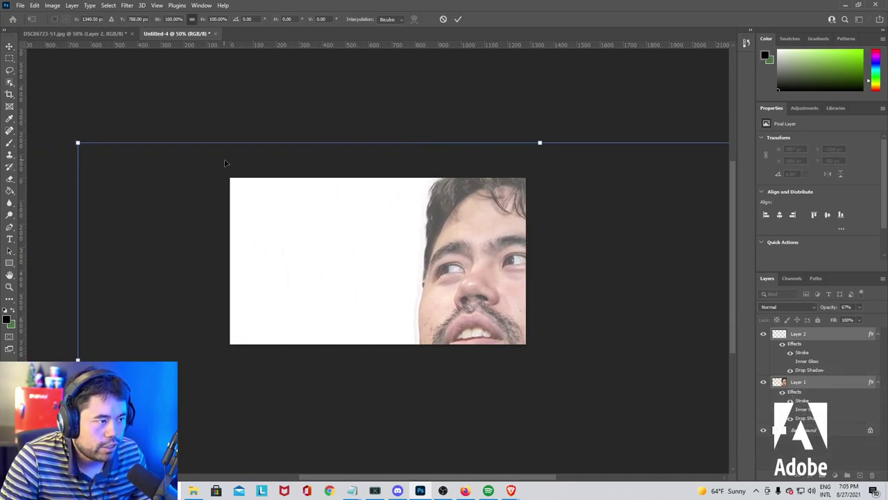
drag(80, 147, 426, 295)
drag(666, 408, 396, 261)
key(Return)
Hide the Layer 2 face and move the remaining portrait toward the canvas centre.
click(763, 334)
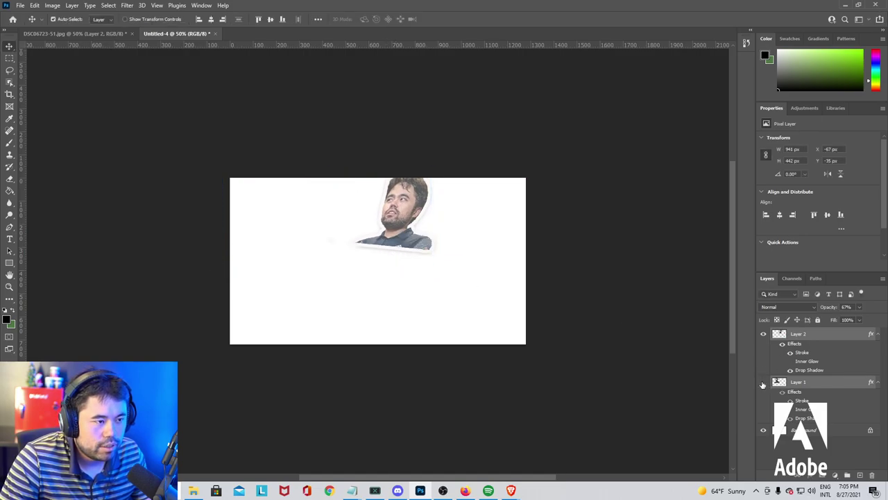
click(763, 334)
click(763, 333)
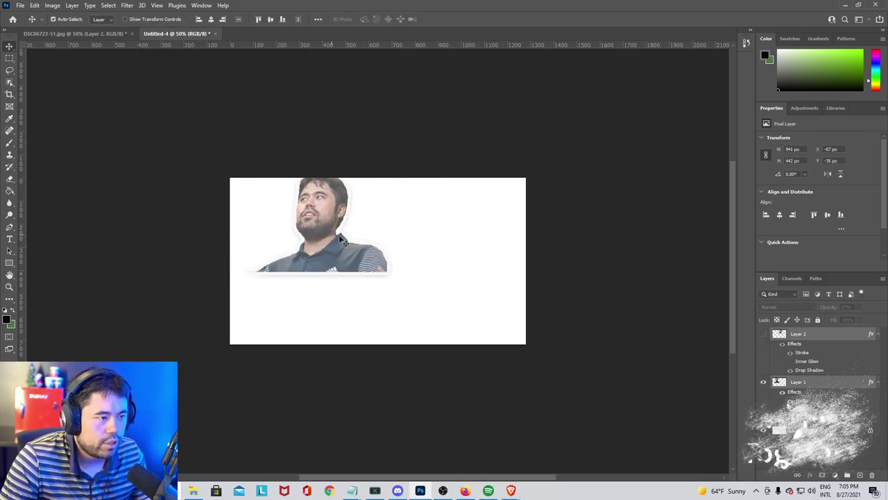
drag(339, 235, 428, 300)
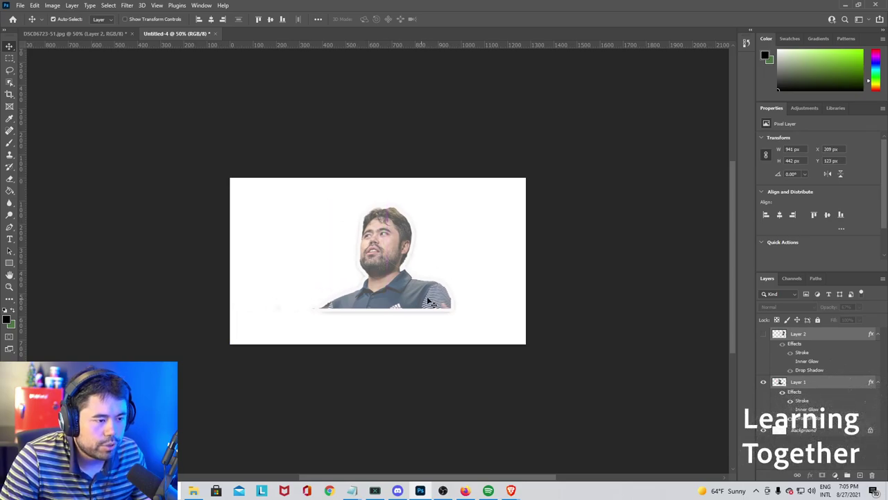
Experiment with enlarging the portrait and snapping it to the canvas centre.
key(ctrl+t)
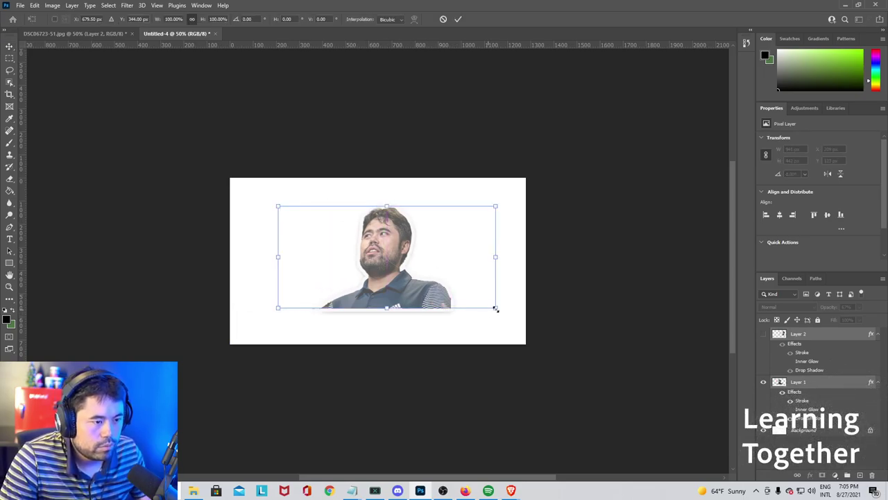
drag(497, 309, 507, 321)
drag(461, 299, 451, 291)
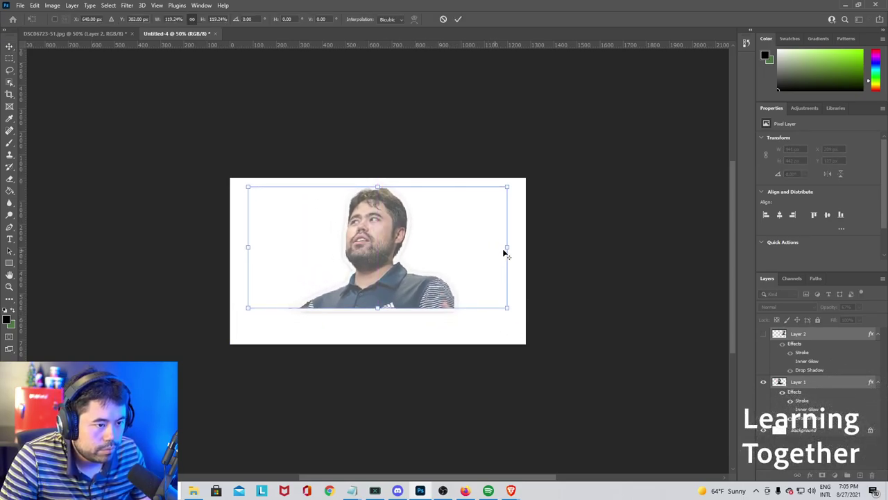
drag(504, 253, 598, 269)
drag(442, 260, 450, 274)
drag(587, 167, 535, 179)
drag(456, 214, 440, 202)
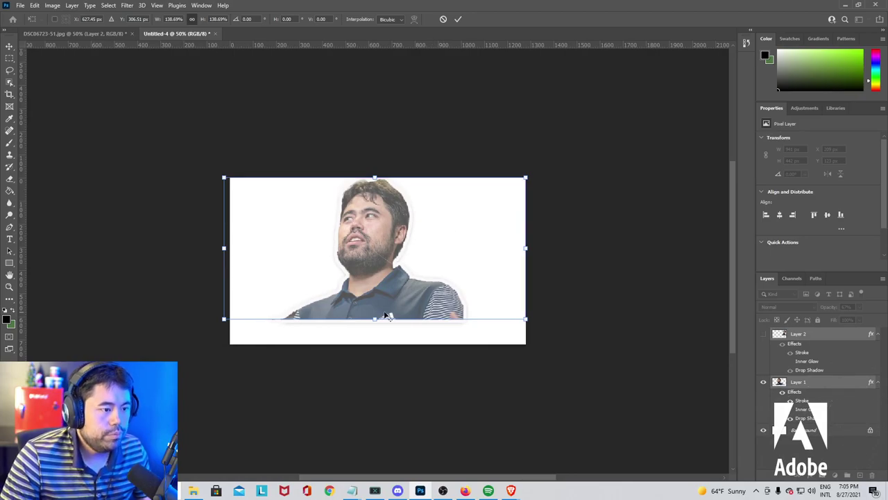
drag(387, 316, 408, 354)
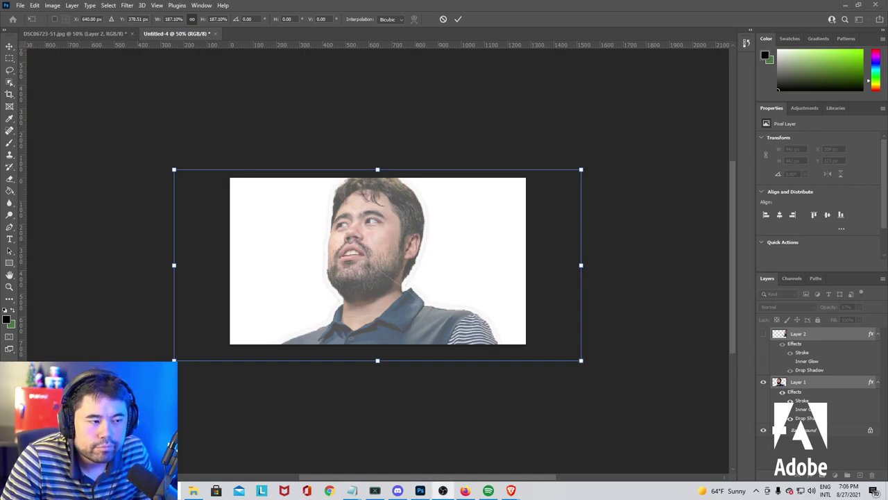
Cancel the portrait resize and place the explosion image at the canvas's left edge.
key(Escape)
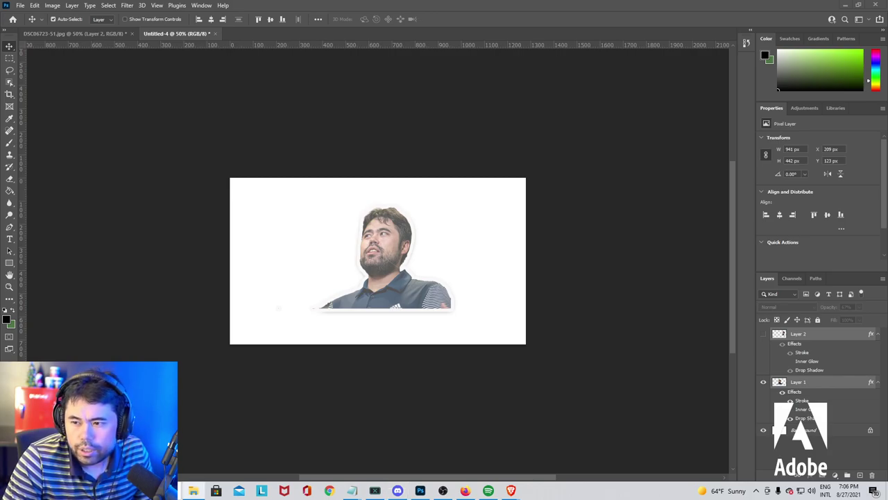
drag(887, 261, 261, 260)
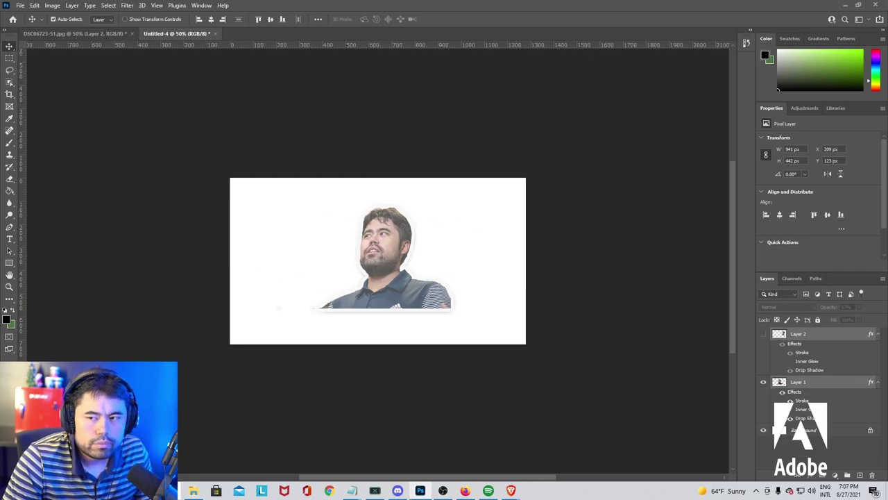
drag(408, 274, 330, 275)
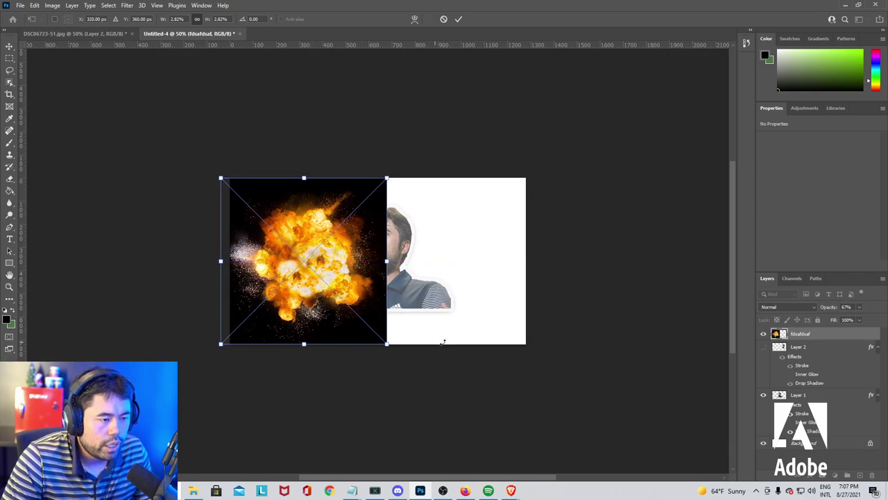
Commit the explosion image across the left half and select the Layer 1 portrait.
key(Return)
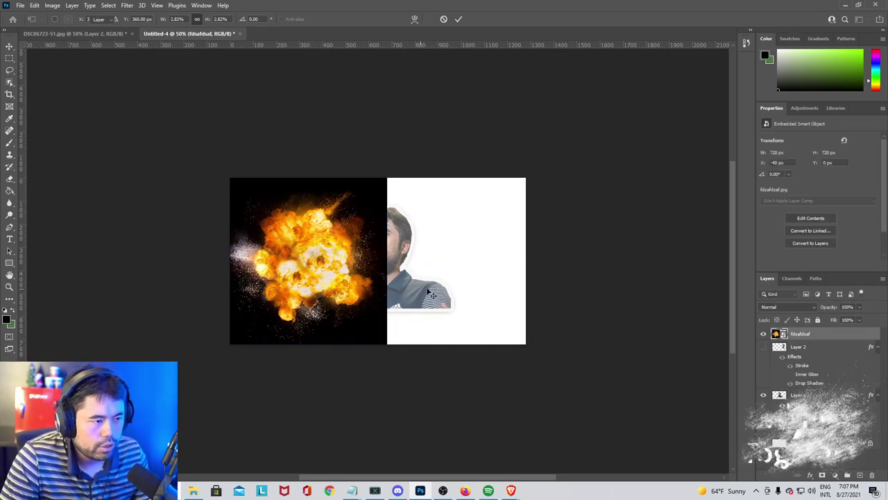
key(ctrl+t)
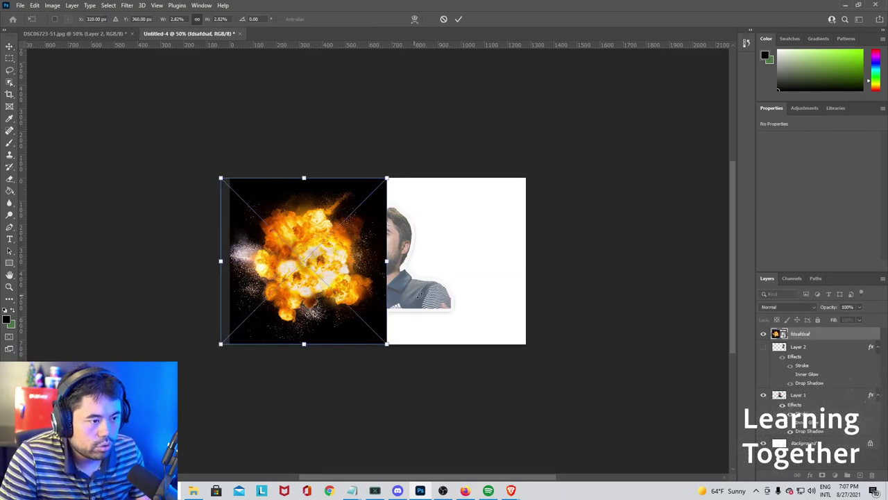
key(Return)
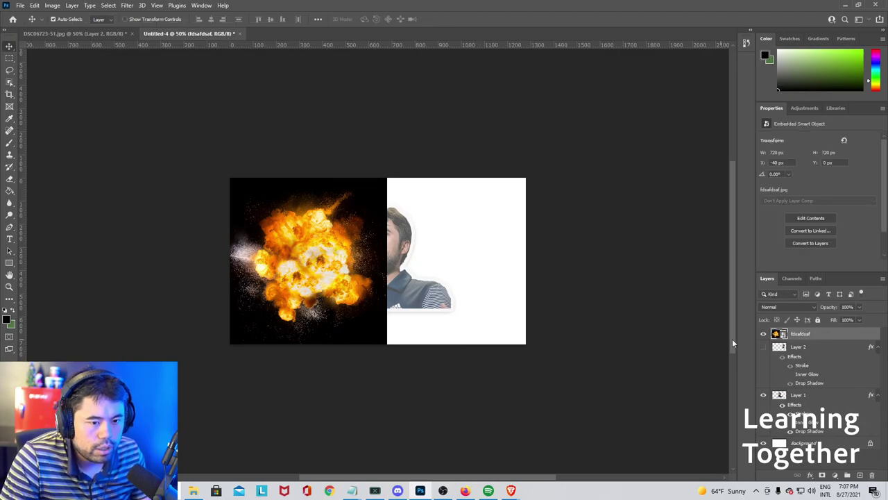
click(805, 347)
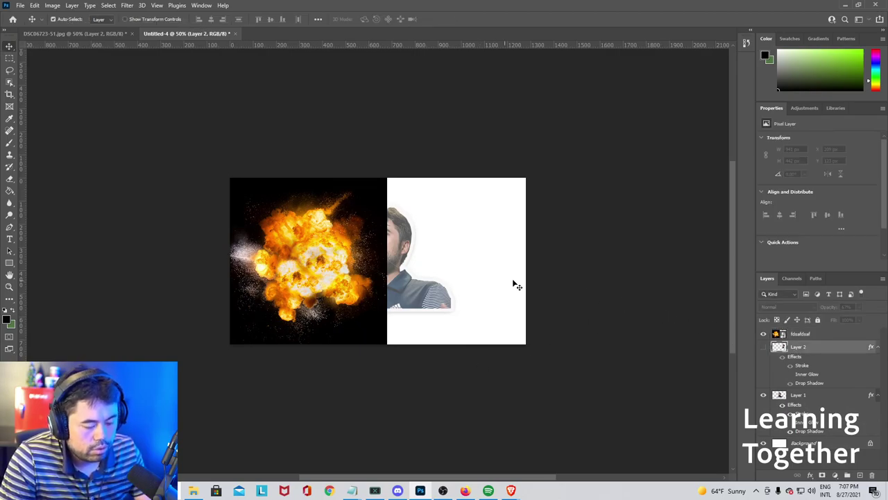
click(480, 286)
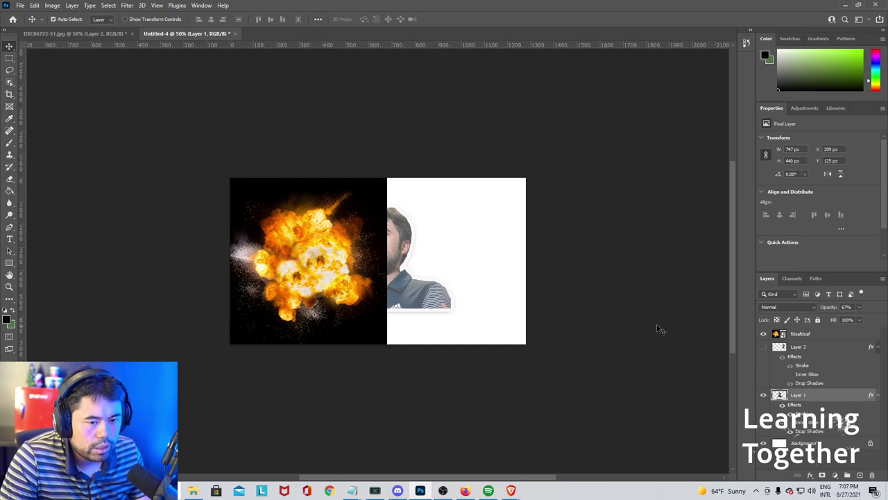
click(805, 347)
click(444, 286)
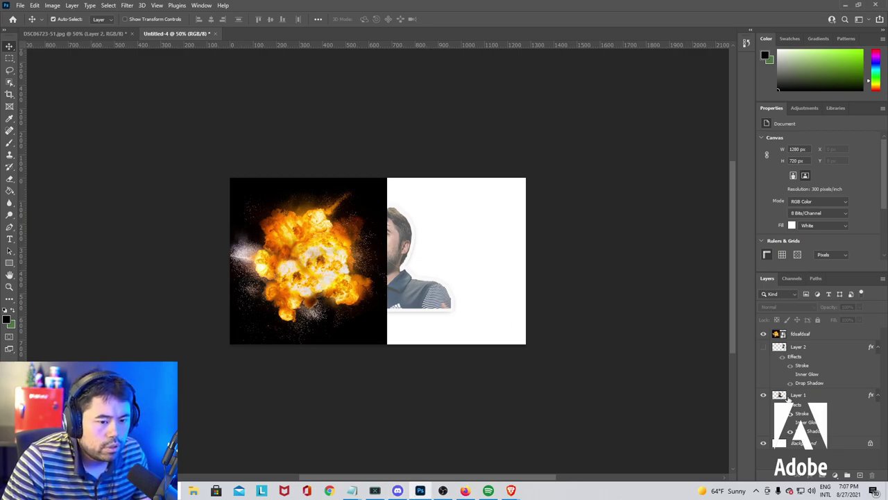
click(811, 395)
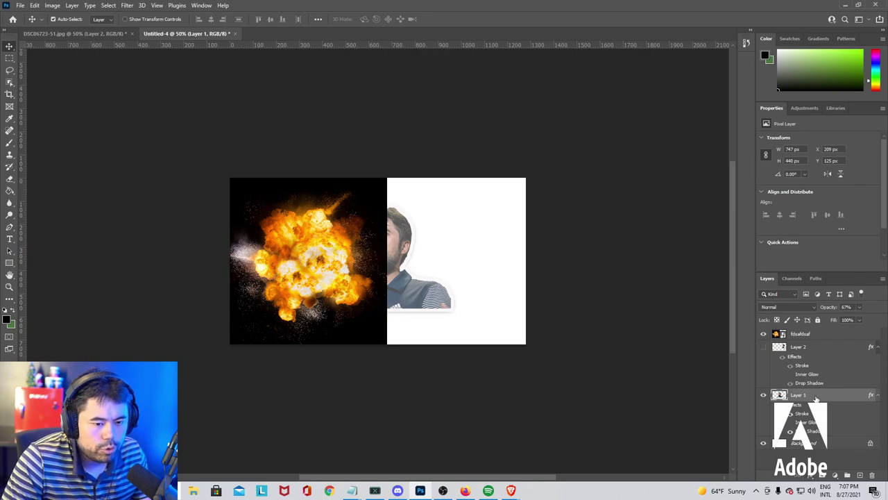
Move Layer 1 above the explosion layer and shift the portrait right.
drag(815, 399, 812, 335)
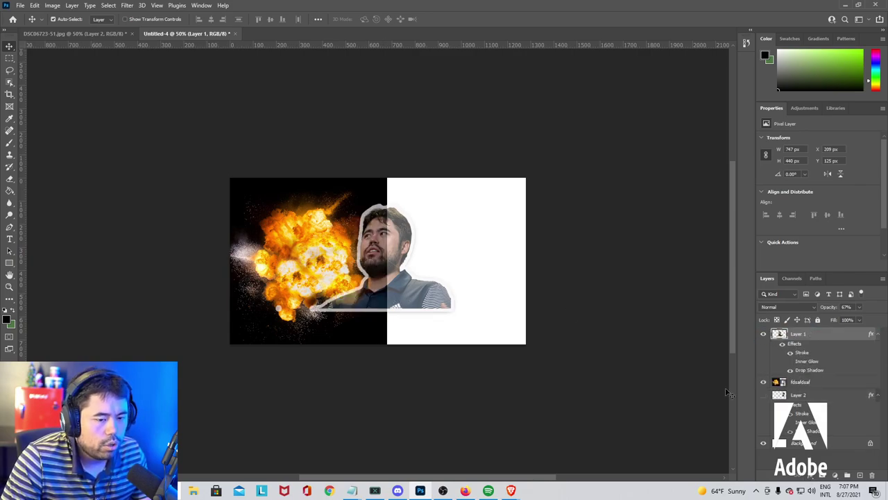
key(ctrl+t)
drag(410, 296, 480, 271)
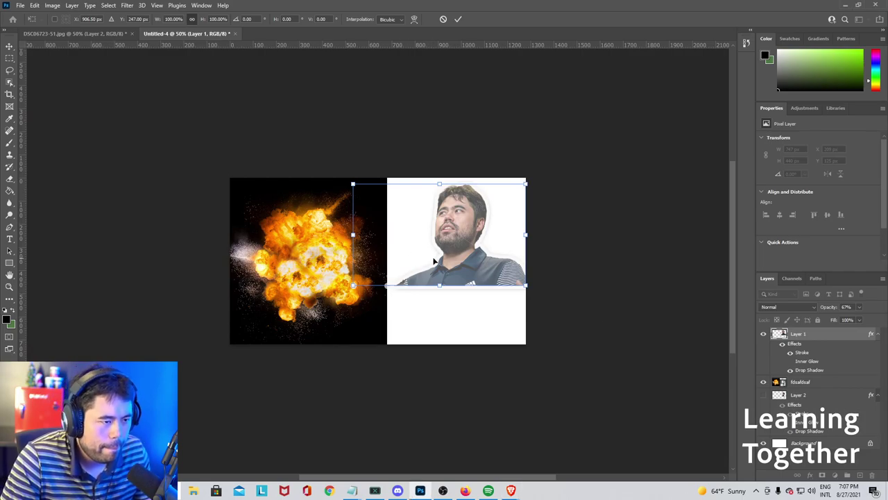
key(Return)
Scale the portrait to about 139% over the explosion and set its opacity to 100%.
key(ctrl+t)
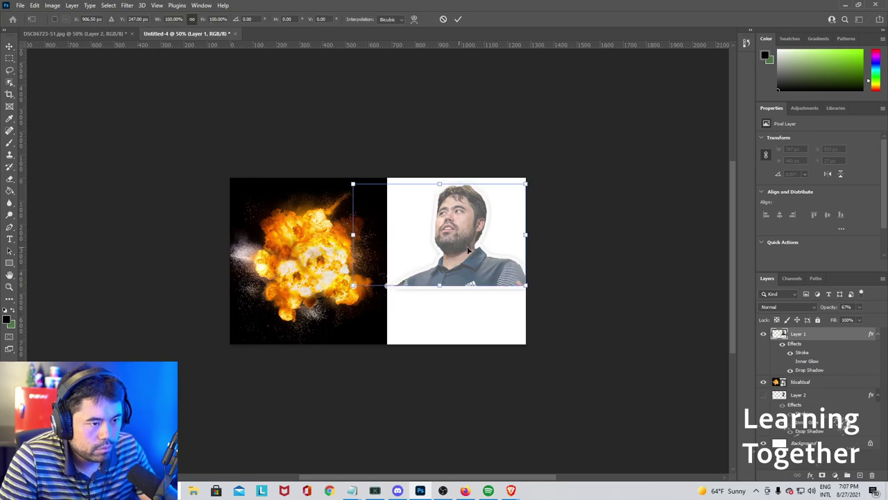
drag(470, 244, 436, 267)
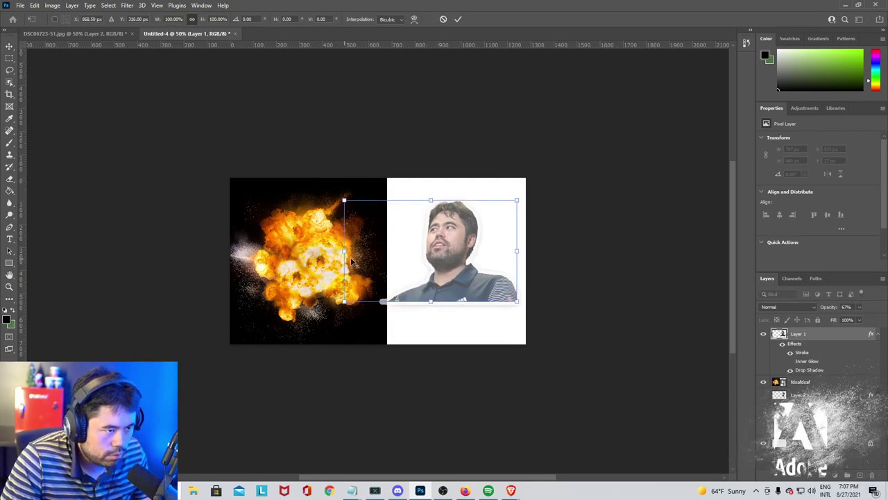
drag(342, 251, 374, 254)
drag(430, 270, 469, 227)
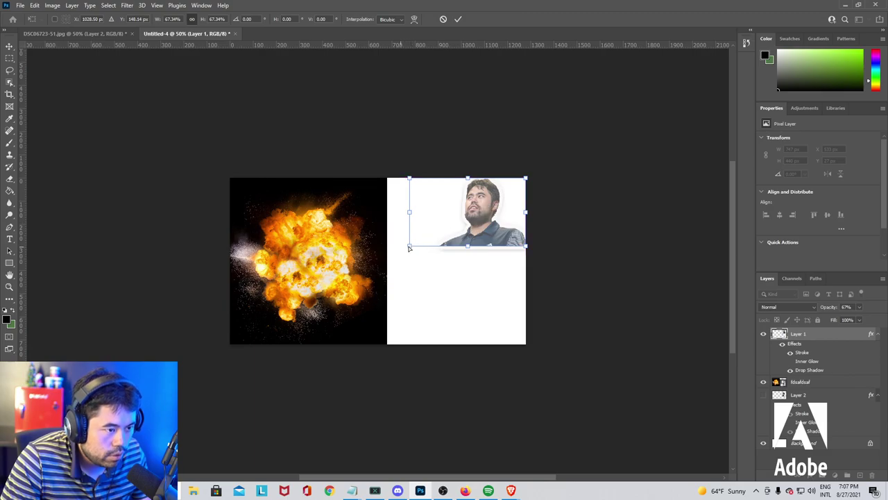
drag(409, 244, 399, 256)
drag(428, 253, 341, 301)
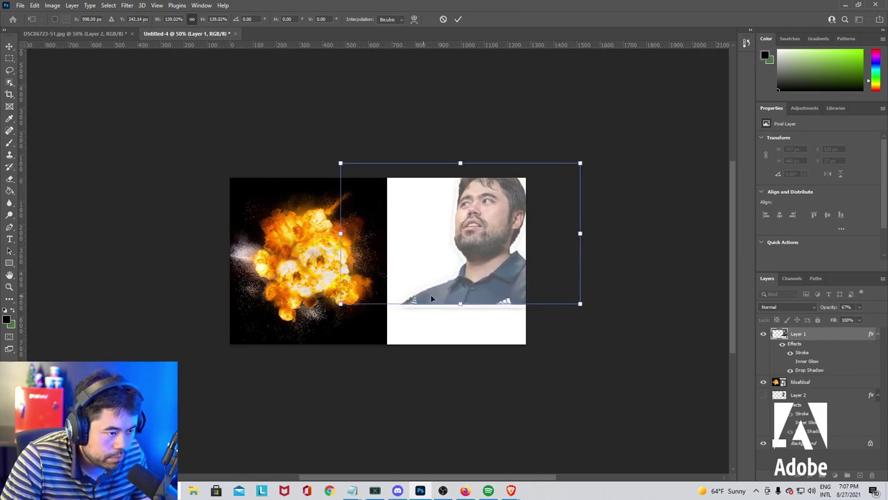
drag(430, 298, 366, 333)
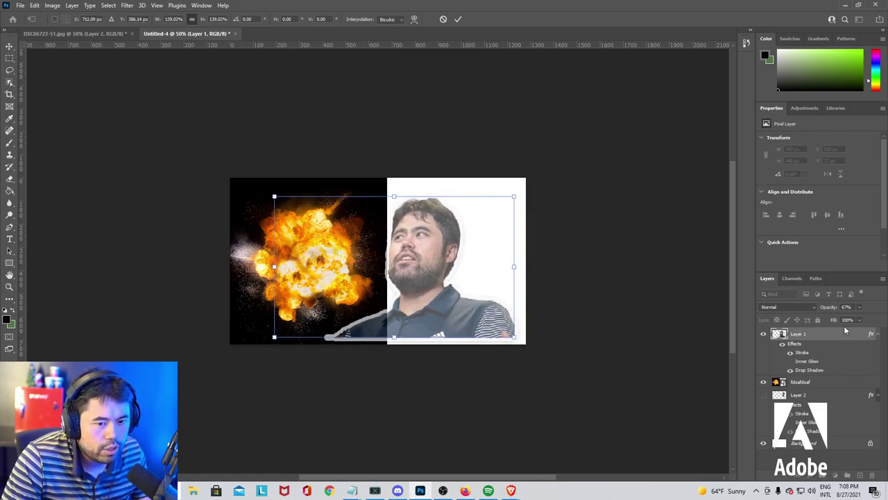
click(858, 308)
drag(861, 320, 876, 321)
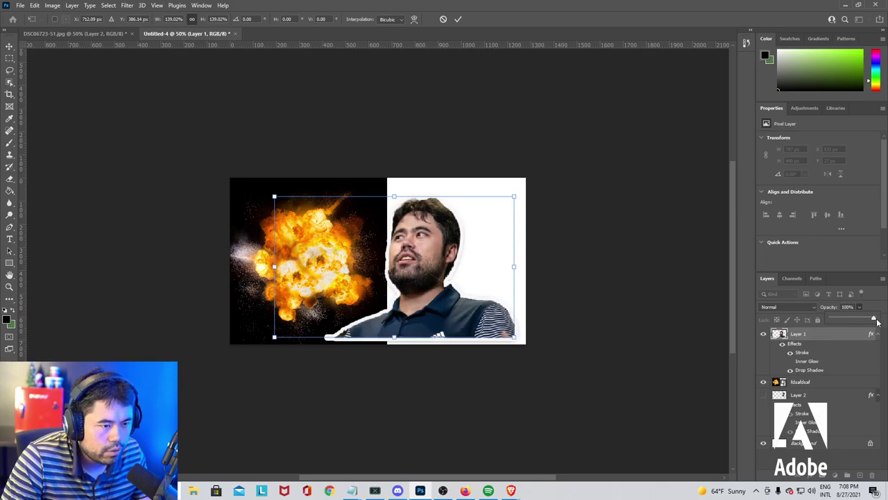
key(Return)
key(Return)
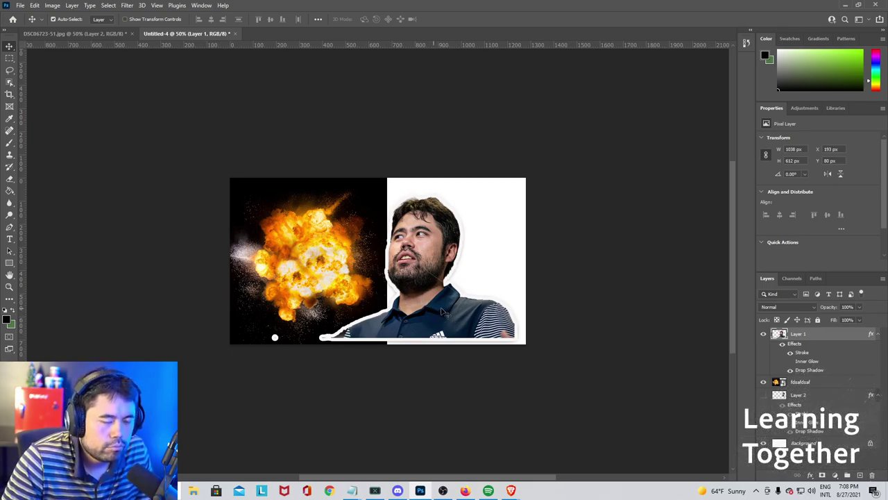
Enlarge the portrait to about 114% and shift it slightly left.
key(ctrl+t)
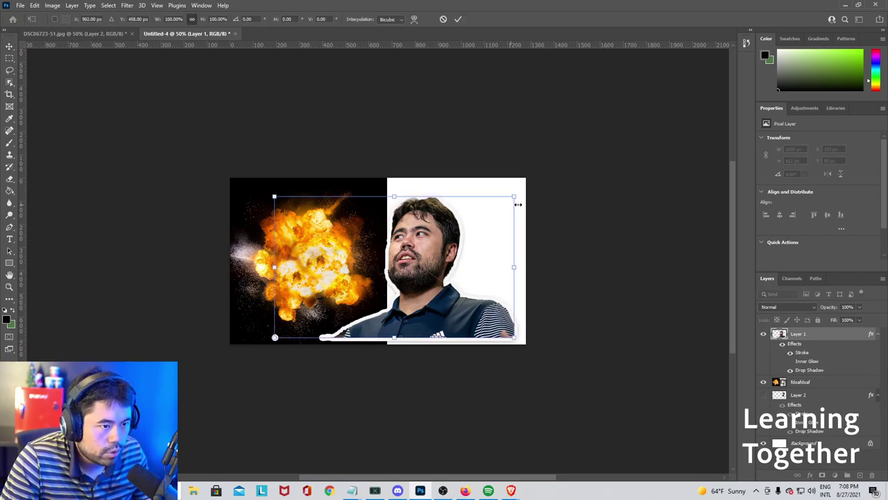
drag(518, 204, 519, 187)
mouse_move(479, 224)
mouse_down()
mouse_move(456, 226)
mouse_move(463, 216)
mouse_move(466, 222)
mouse_up()
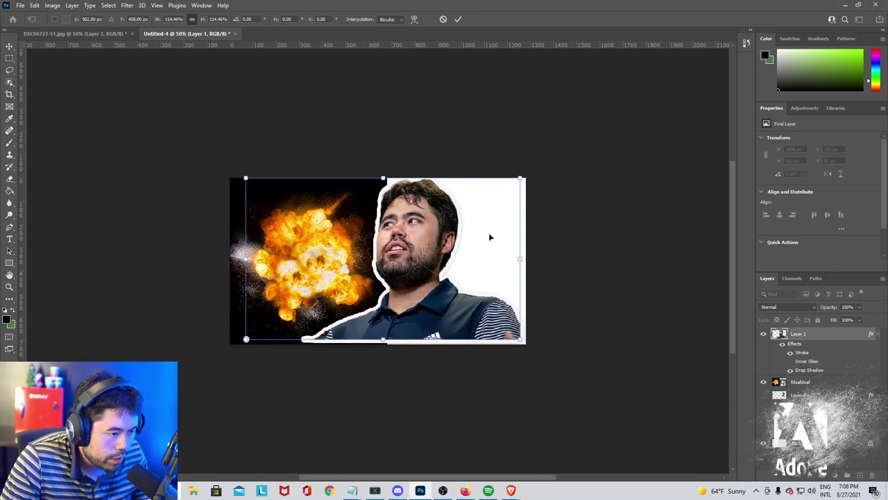
key(Return)
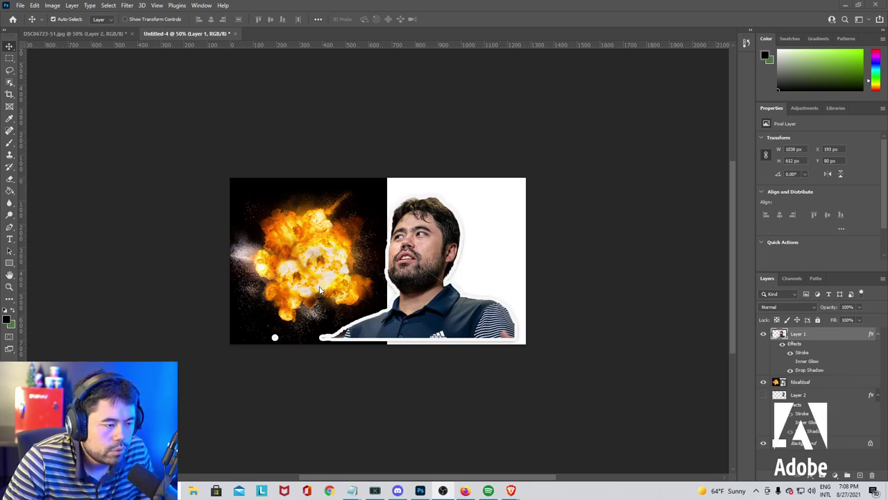
click(782, 386)
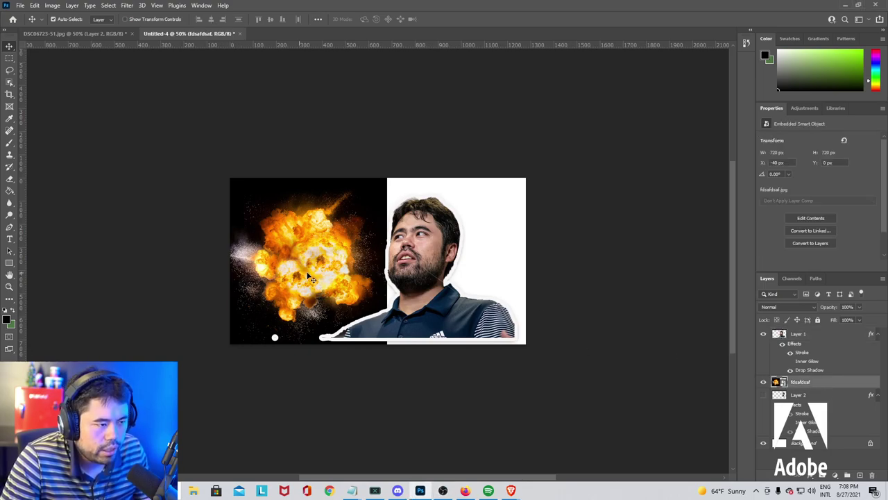
key(ctrl+t)
drag(389, 180, 423, 145)
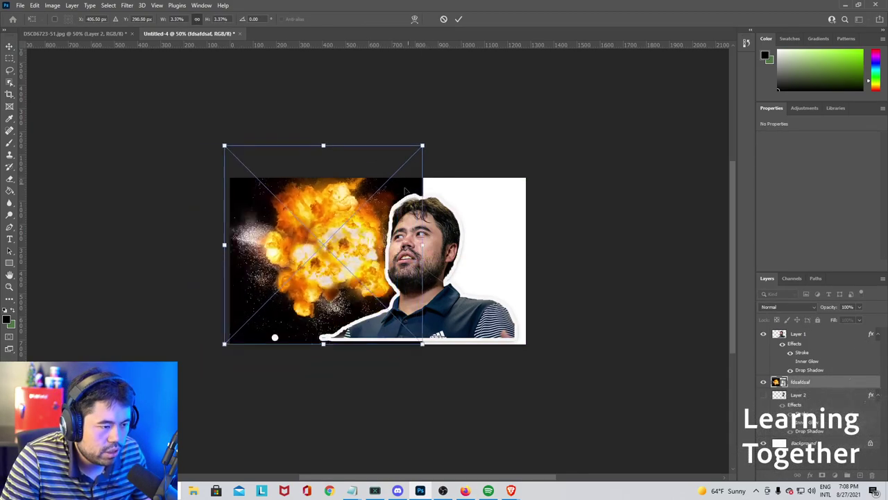
drag(329, 222, 430, 239)
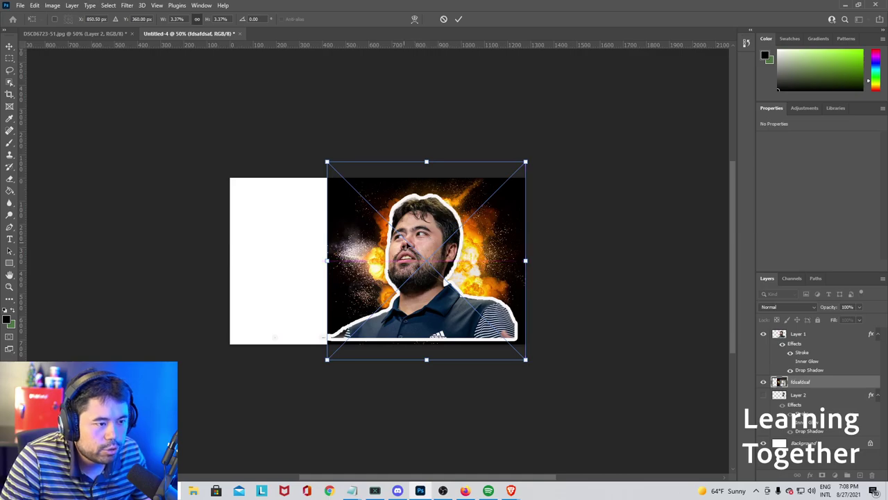
drag(323, 164, 319, 159)
drag(357, 219, 352, 219)
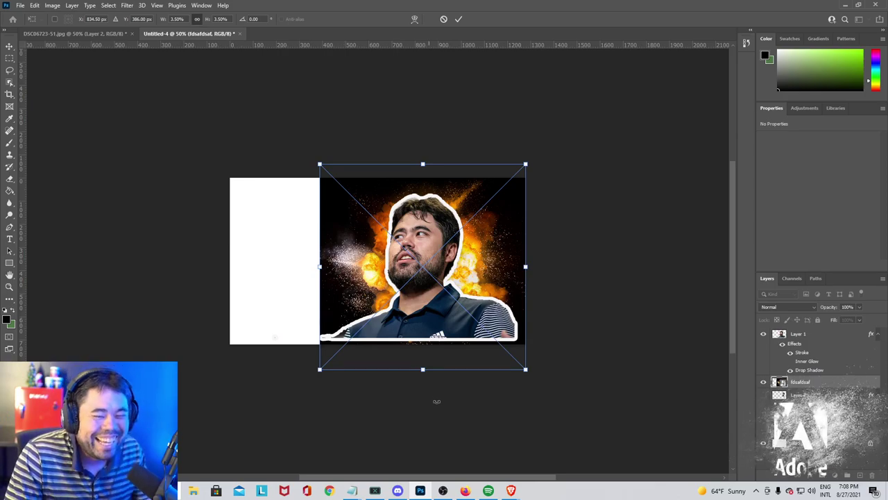
key(Escape)
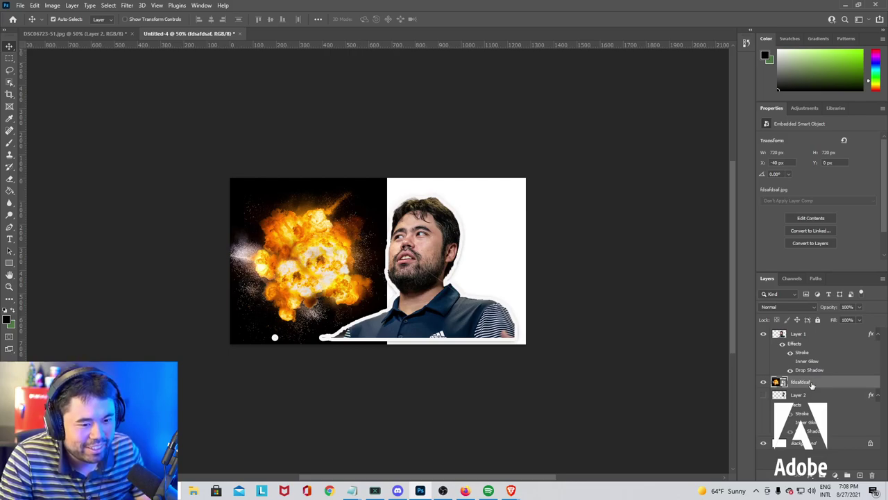
key(ctrl)
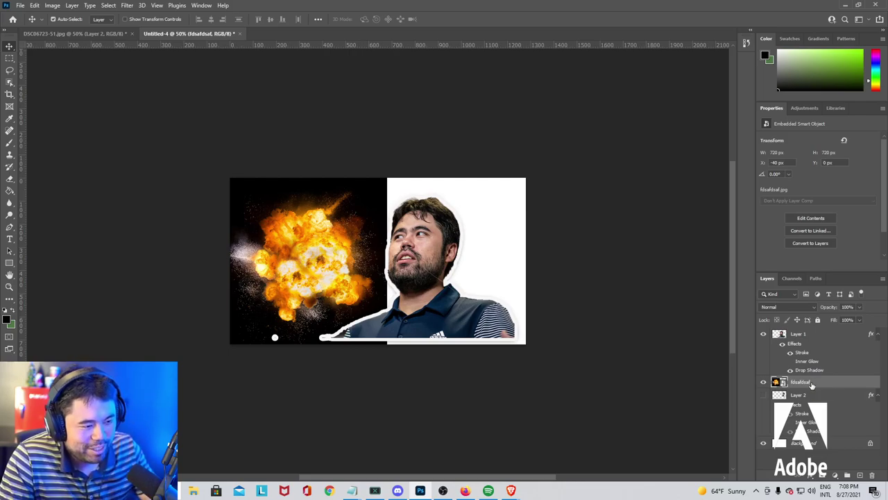
key(ctrl+t)
drag(347, 296, 382, 281)
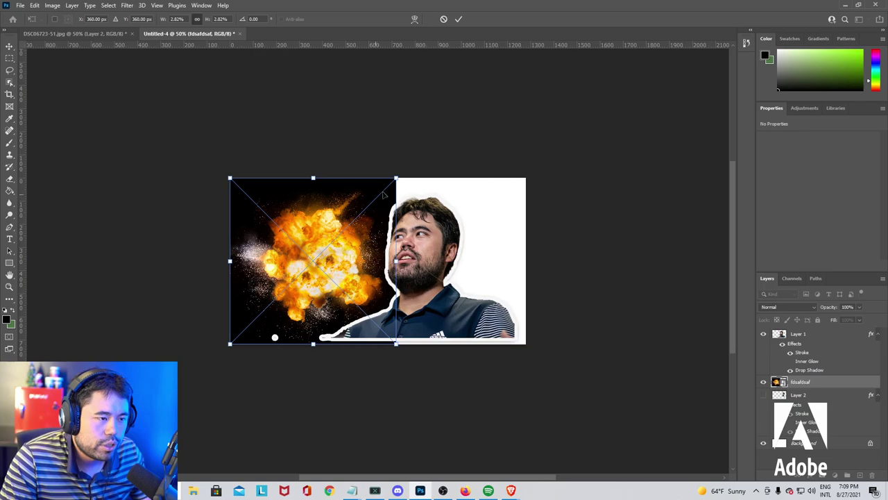
drag(383, 195, 499, 128)
drag(348, 215, 400, 244)
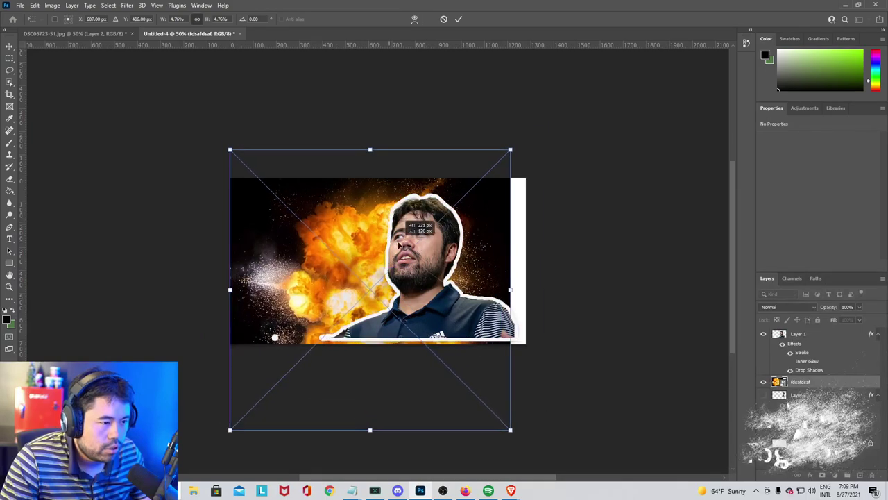
drag(510, 149, 544, 120)
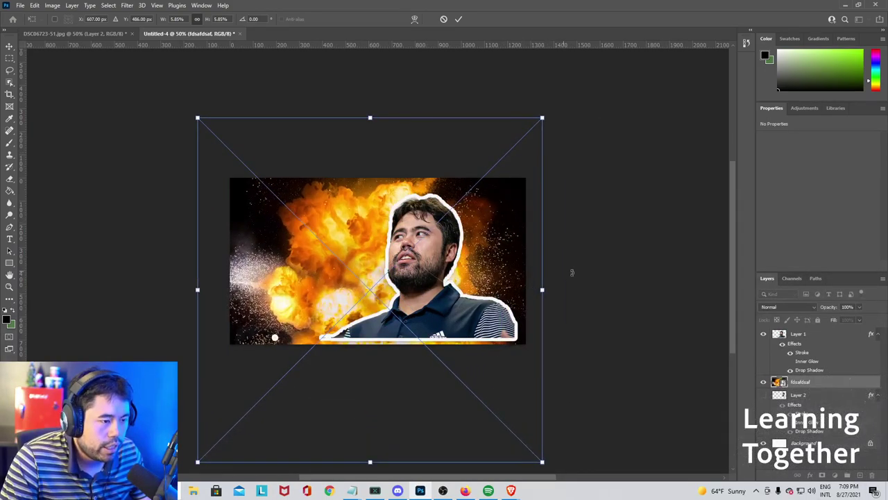
key(Escape)
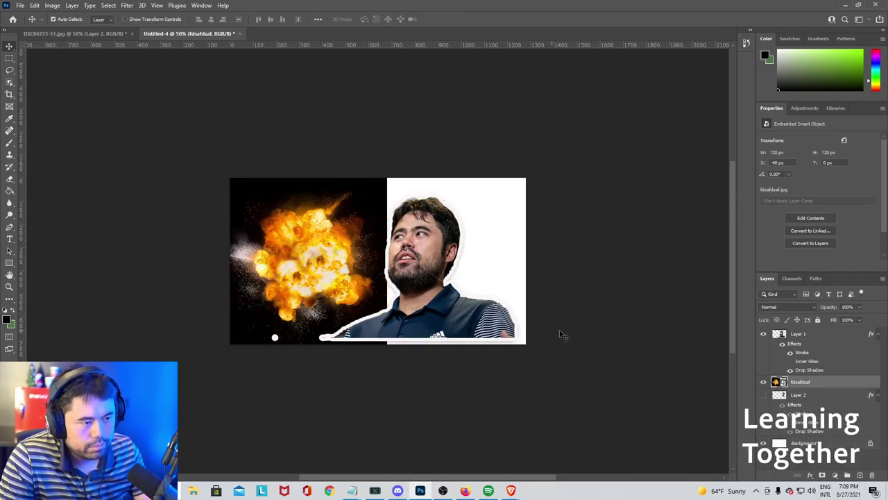
Zoom to check the thumbnail canvas and select the fdsafdsaf explosion layer.
key(z)
click(344, 267)
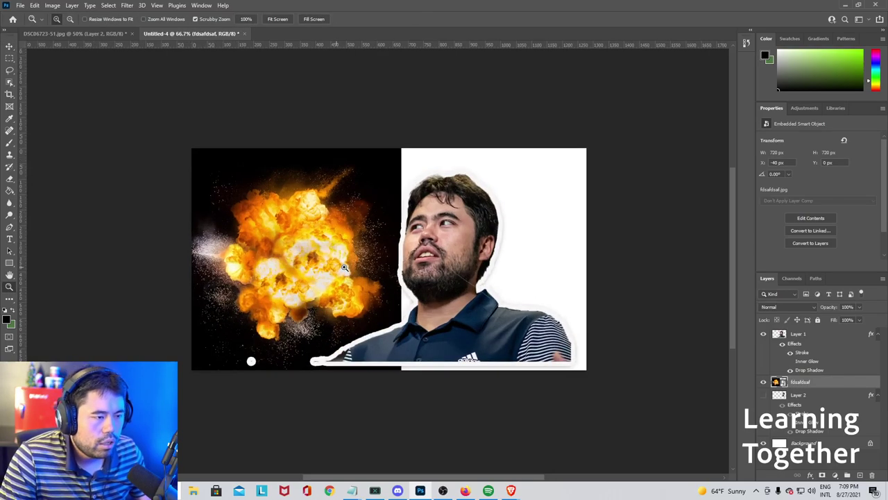
click(460, 324)
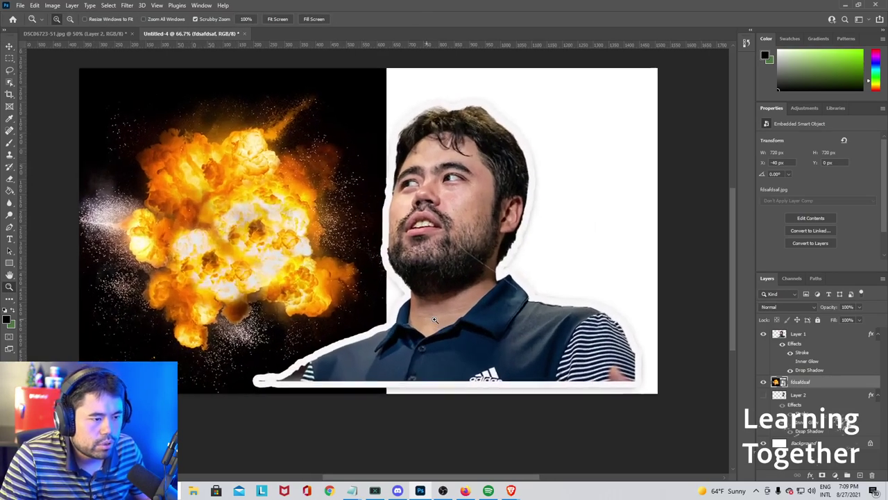
alt+click(440, 319)
alt+click(440, 319)
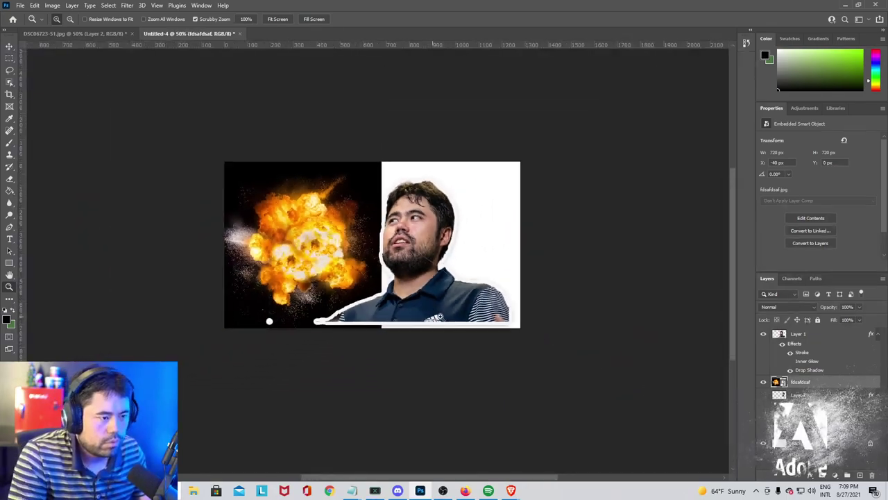
click(519, 310)
alt+click(483, 334)
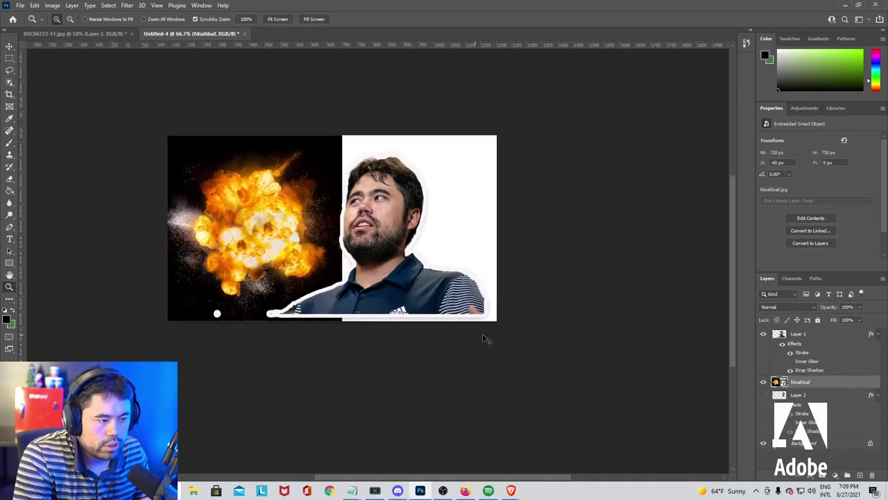
alt+click(483, 335)
click(484, 339)
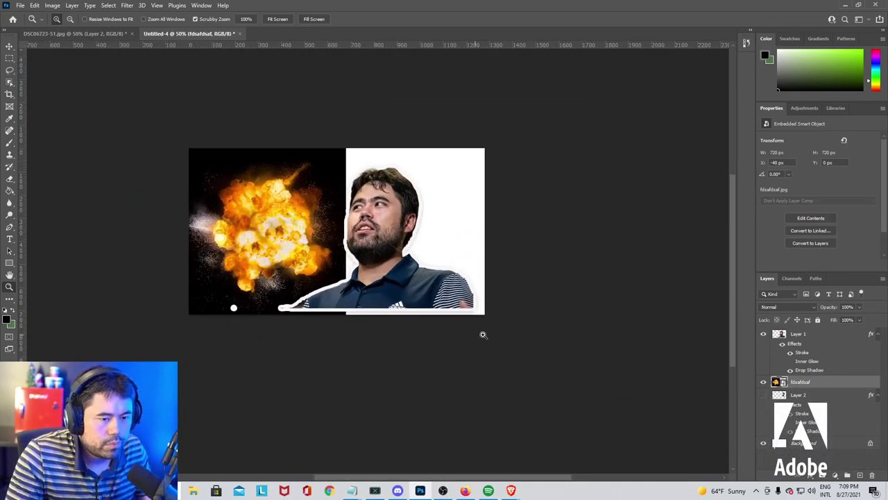
click(803, 354)
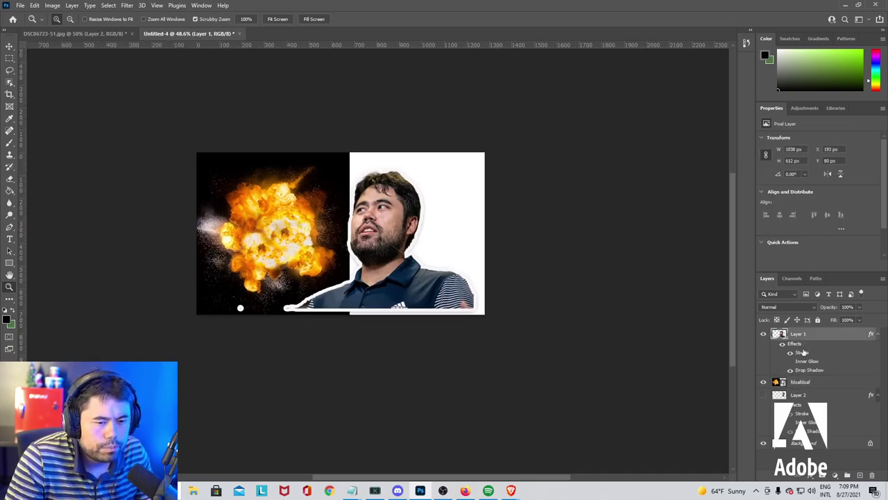
click(799, 382)
Scale the explosion to 1353 × 1353 px at X −73, Y −132, then select portrait Layer 1.
key(ctrl+t)
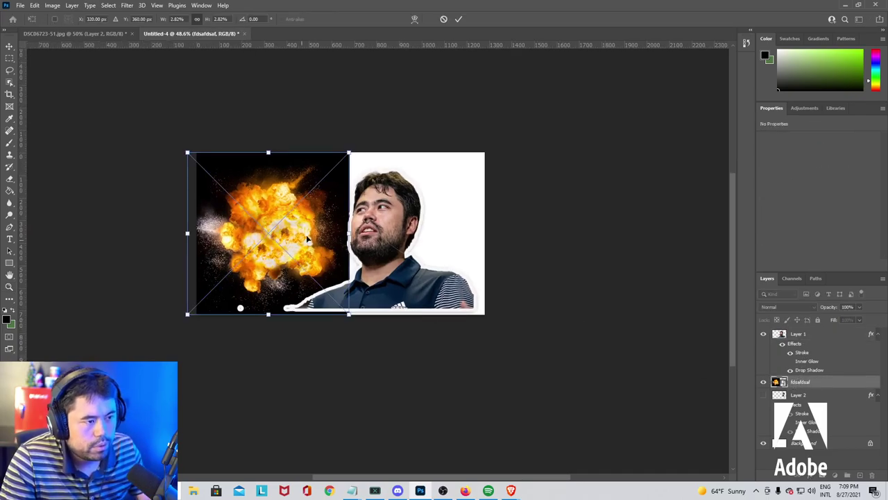
drag(348, 152, 410, 89)
drag(364, 139, 438, 179)
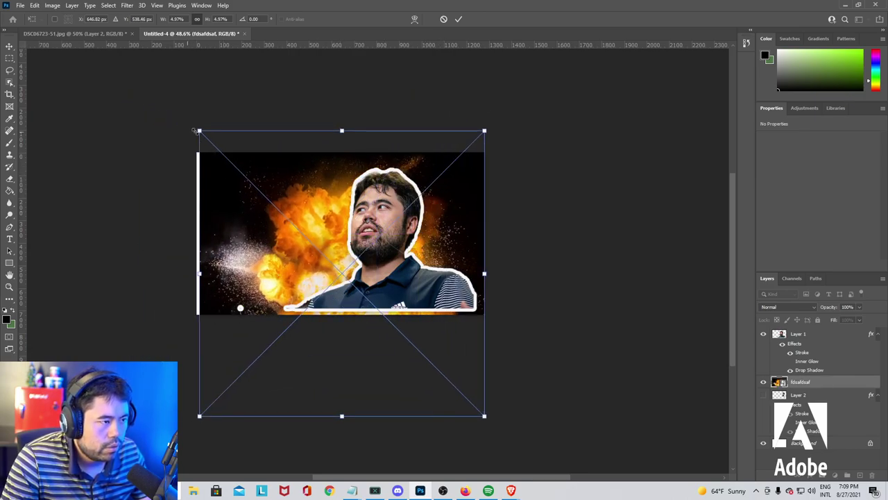
drag(195, 130, 188, 122)
drag(286, 210, 289, 214)
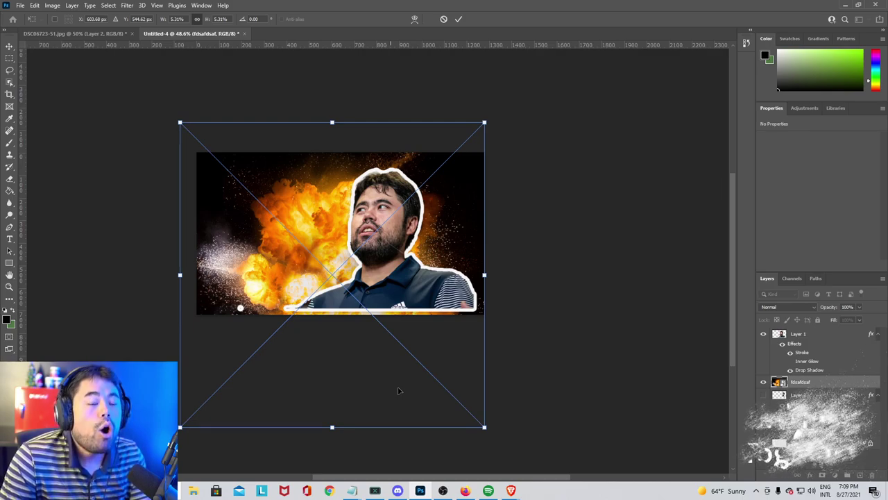
key(Return)
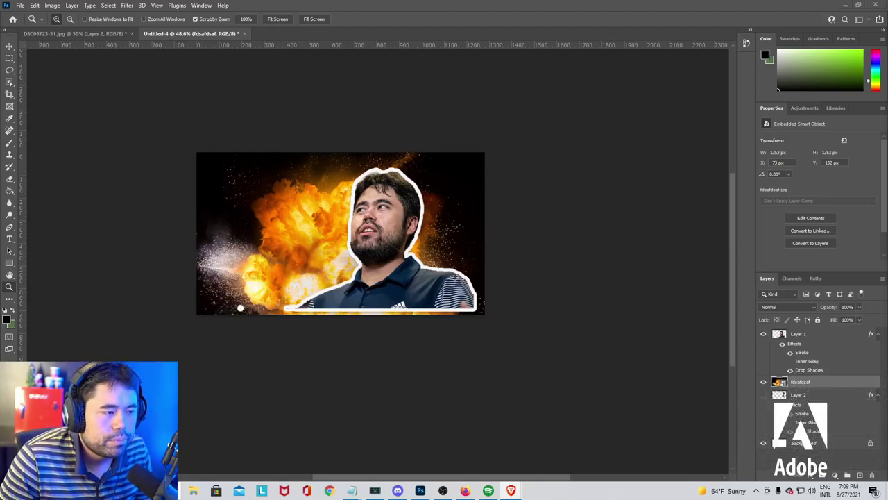
click(435, 291)
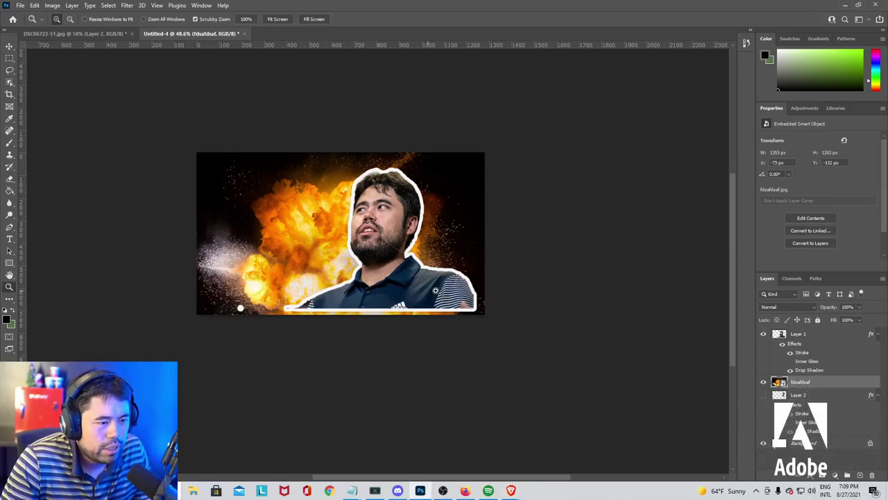
click(810, 335)
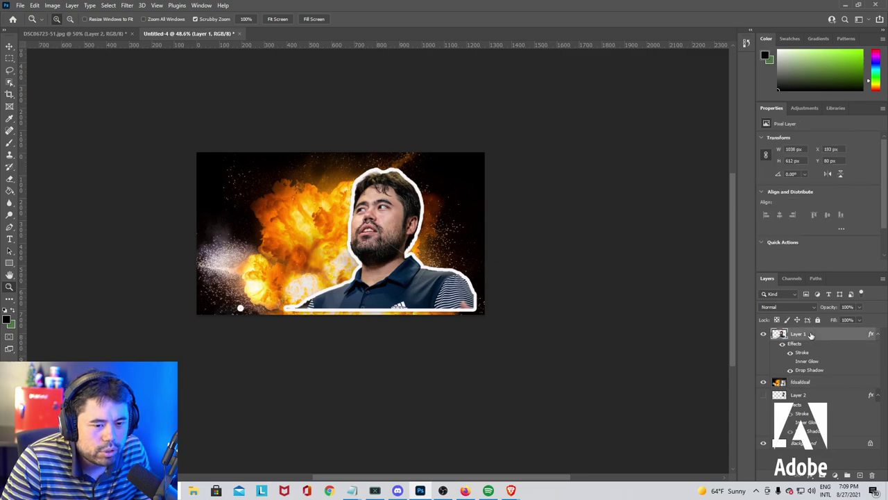
Scale the outlined portrait to about 81.4% and snap it against the canvas's right edge.
click(394, 258)
key(ctrl+t)
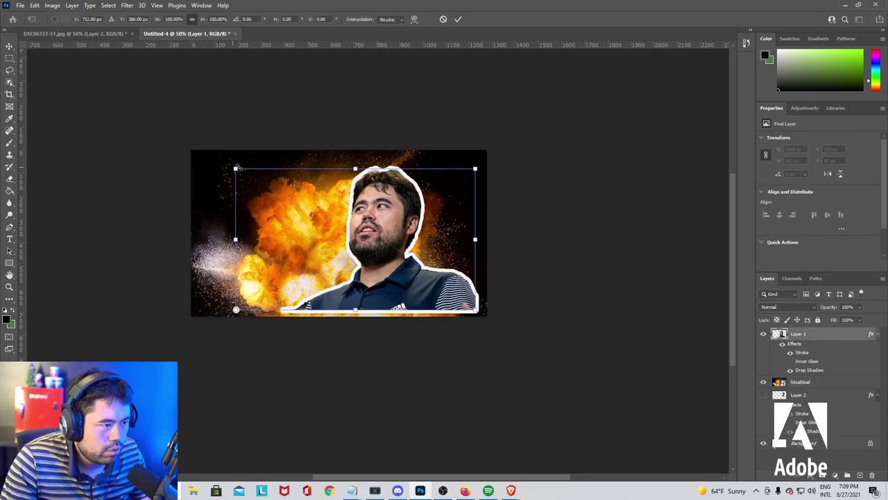
drag(236, 169, 363, 240)
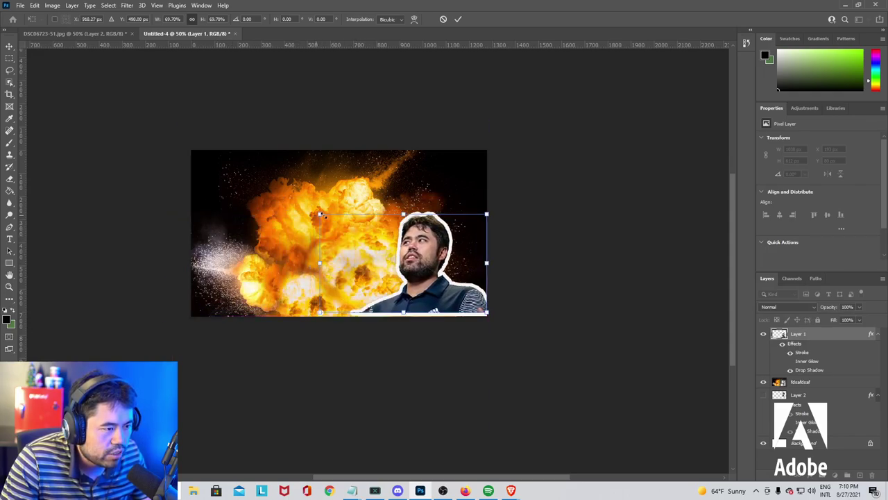
mouse_move(321, 217)
mouse_down()
mouse_move(412, 252)
mouse_move(376, 255)
mouse_move(329, 226)
mouse_up()
drag(404, 262, 359, 238)
drag(360, 238, 366, 238)
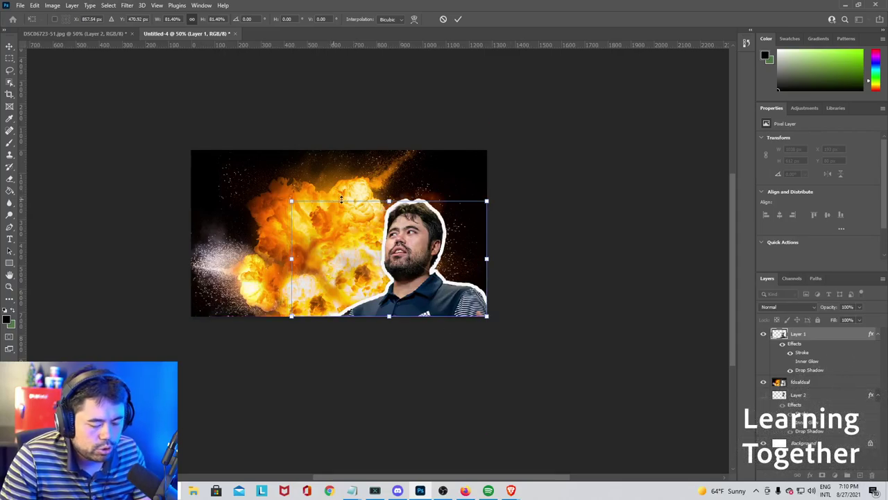
key(Return)
key(z)
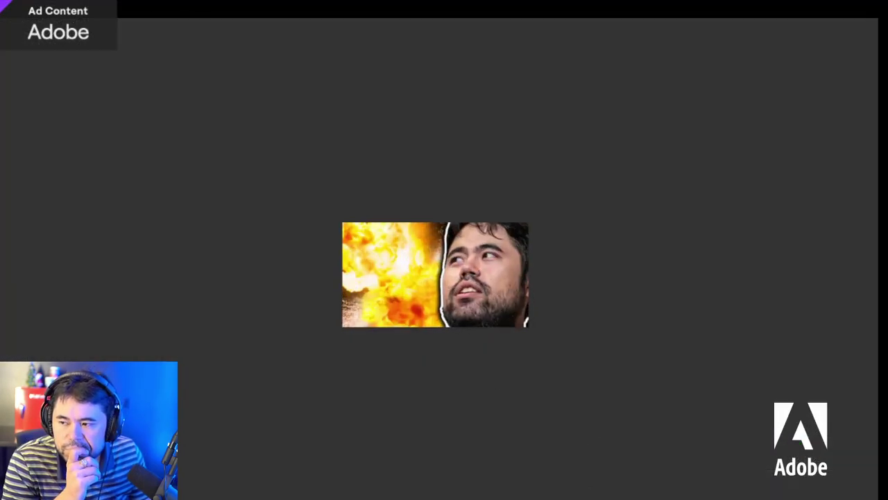
In Untitled-3, nudge the layer slightly upward and apply the transform.
key(ctrl+t)
mouse_move(505, 318)
mouse_down()
mouse_move(516, 297)
mouse_move(504, 298)
mouse_move(513, 297)
mouse_move(506, 310)
mouse_move(503, 302)
mouse_up()
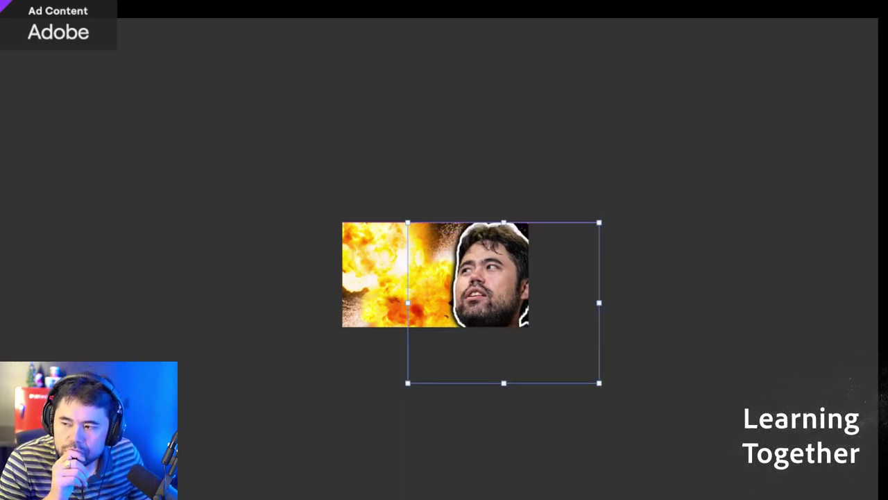
key(Return)
key(f)
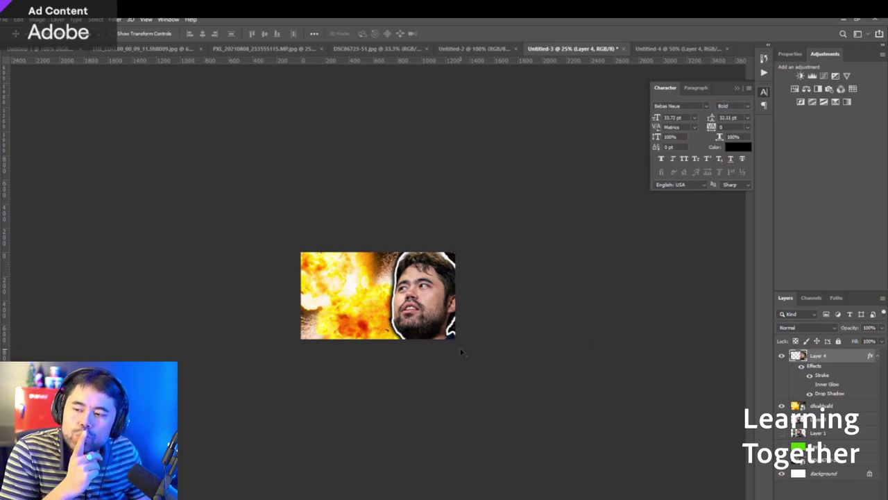
key(f)
Move the explosion down and right so a full fireball sits left of the face.
drag(435, 274, 476, 343)
key(ctrl+t)
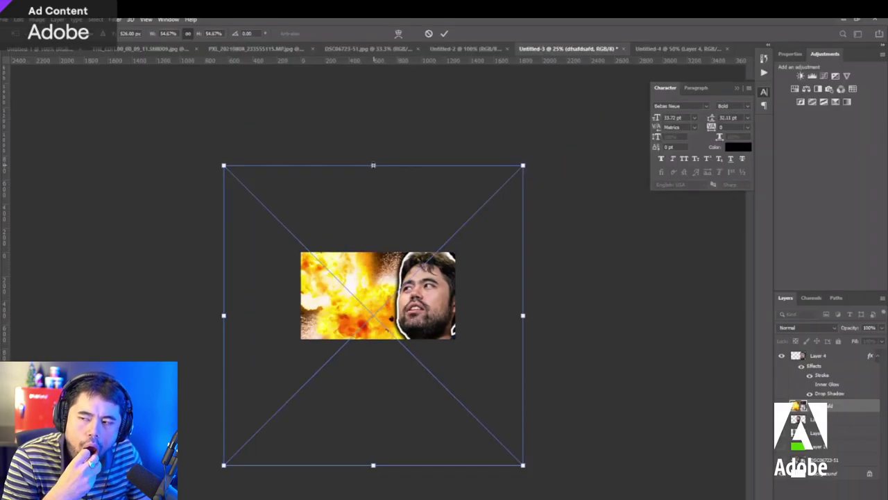
key(f)
key(f)
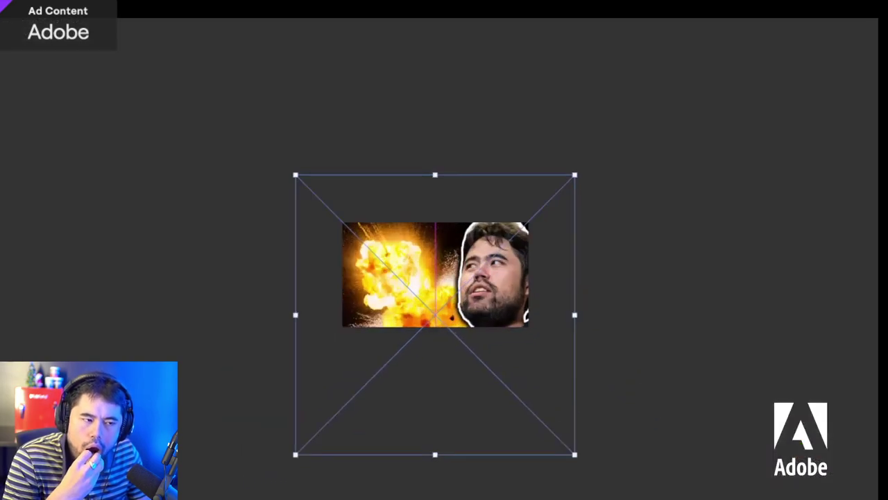
key(f)
key(Return)
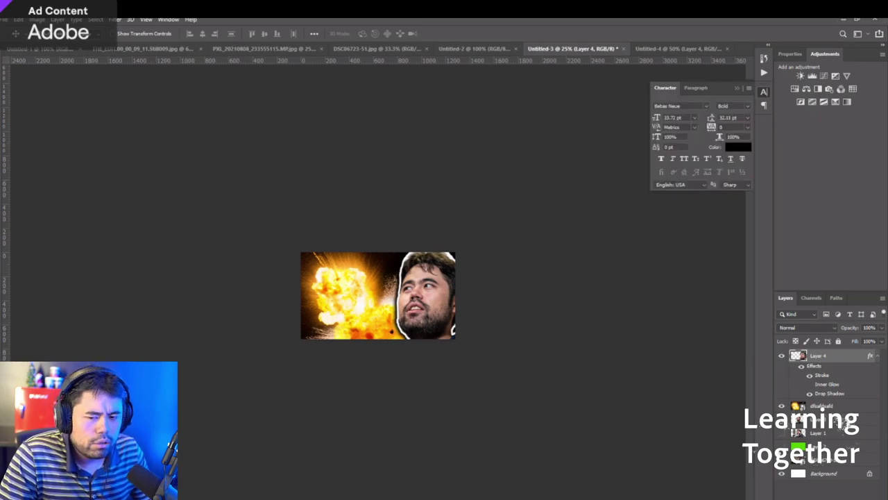
key(alt+Tab)
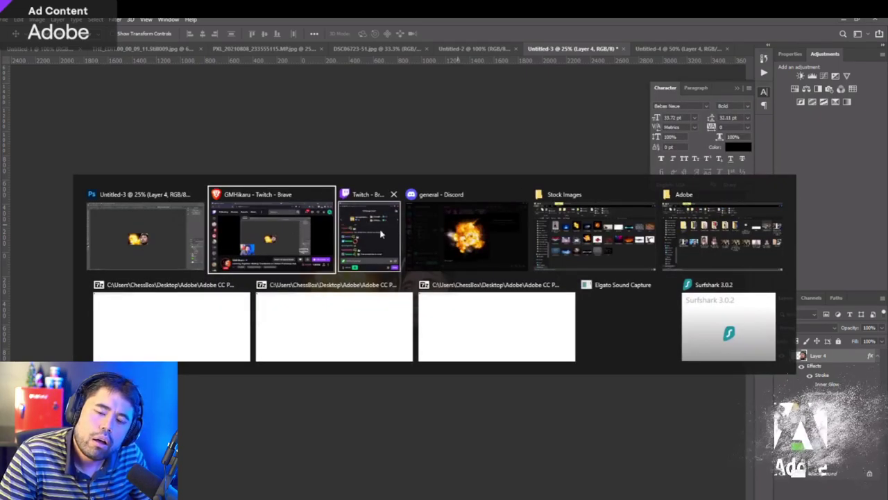
key(Escape)
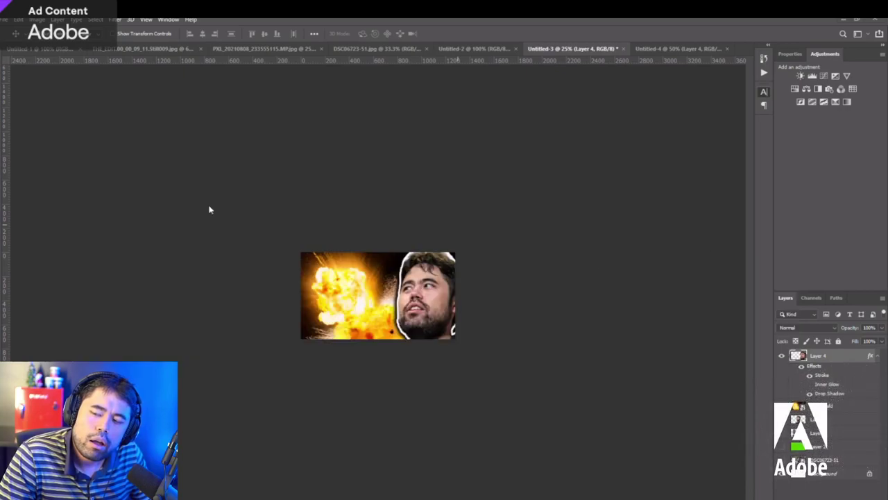
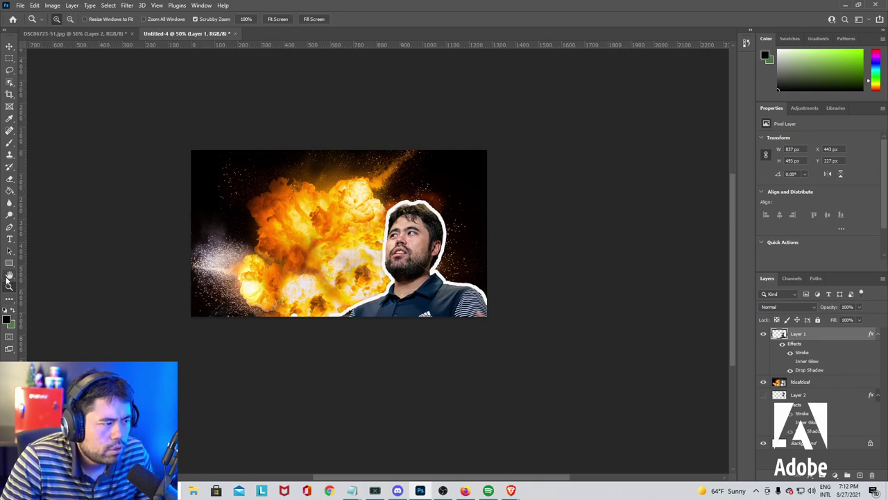
Choose the Horizontal Type Tool from the toolbar flyout.
click(10, 241)
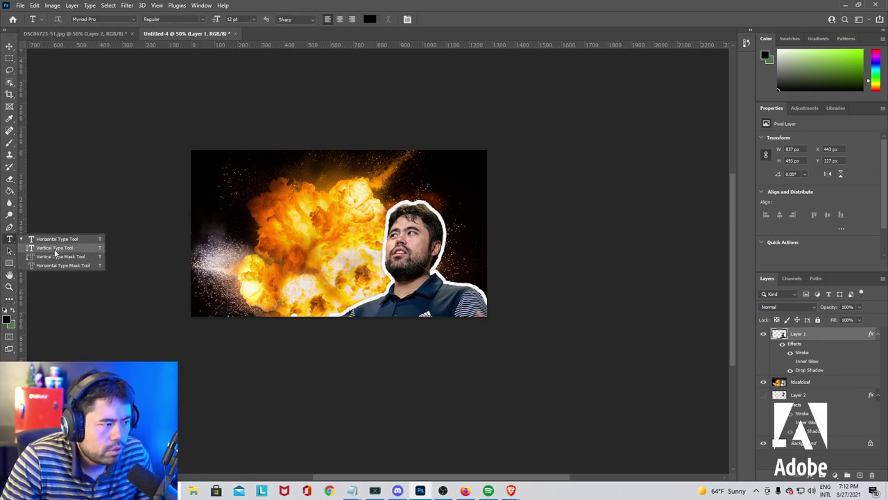
click(11, 242)
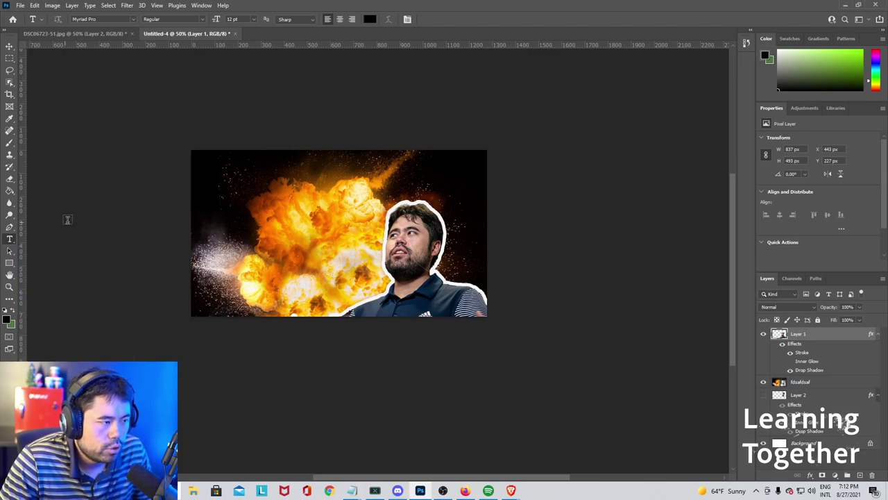
Place a text layer in the upper-left and type the caption word in place of the placeholder.
click(222, 186)
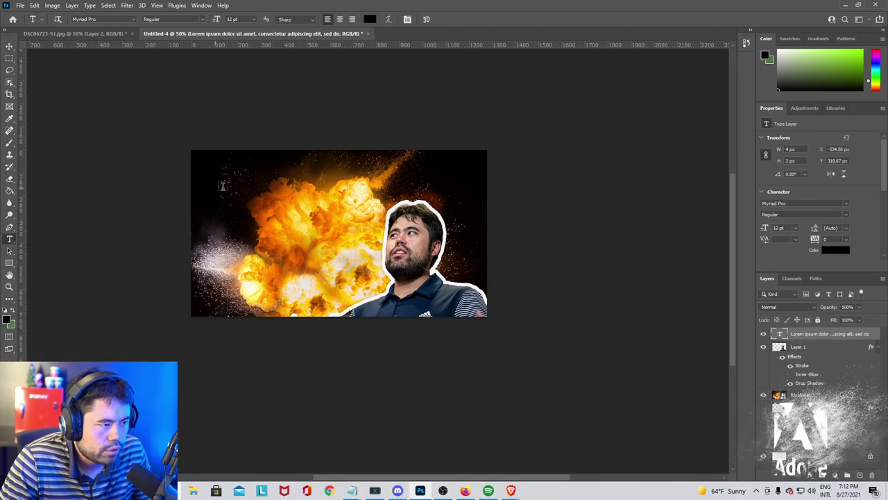
click(222, 185)
key(BackSpace)
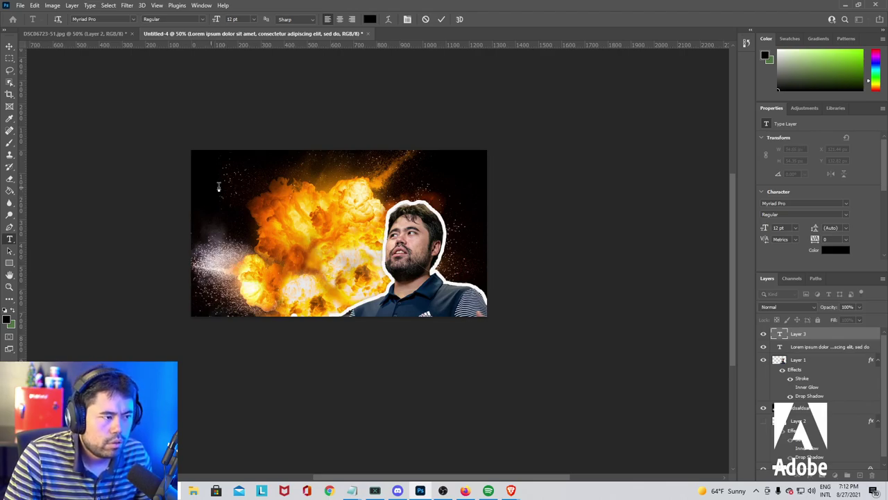
text(Hikaru)
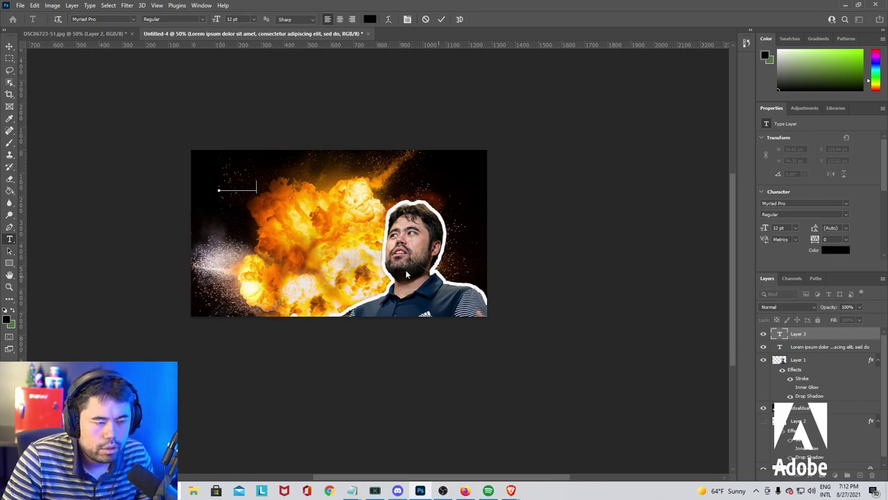
key(BackSpace)
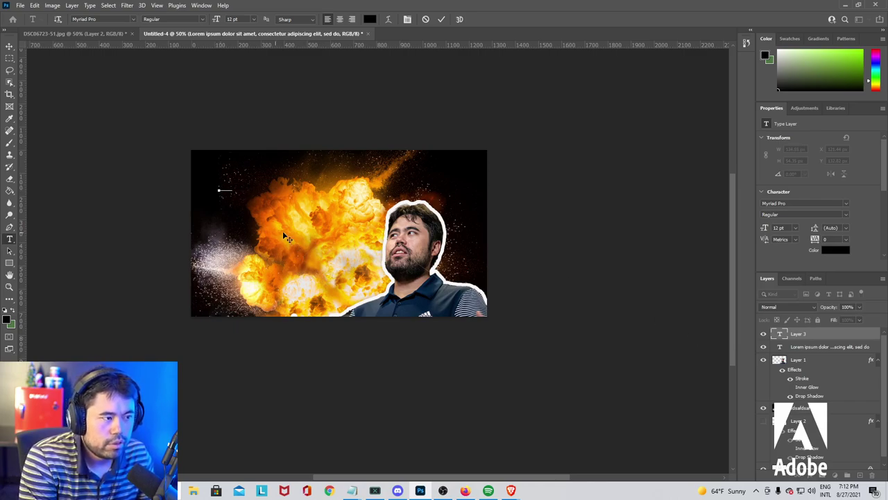
text(Hikaru)
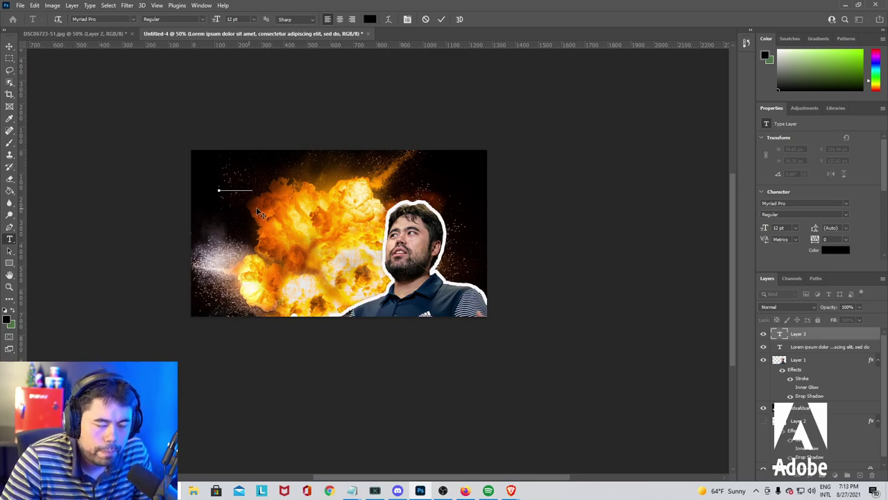
Select the whole line of caption text.
right_click(234, 191)
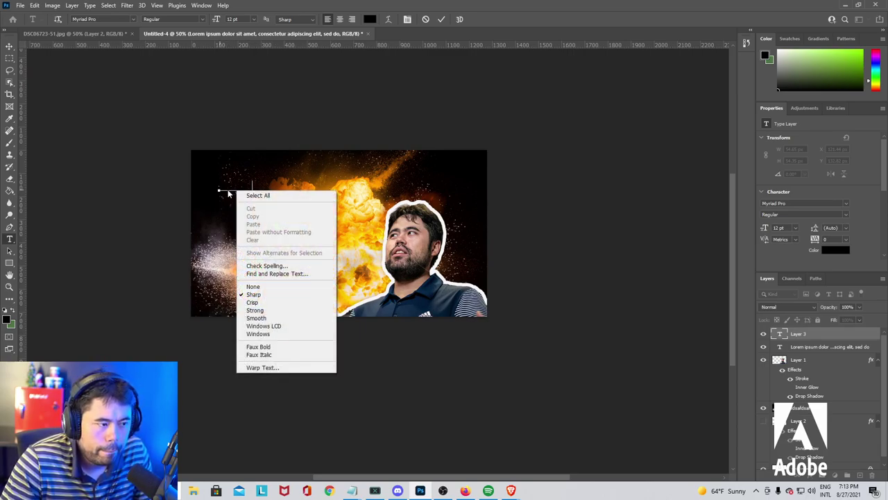
click(227, 183)
key(ctrl+a)
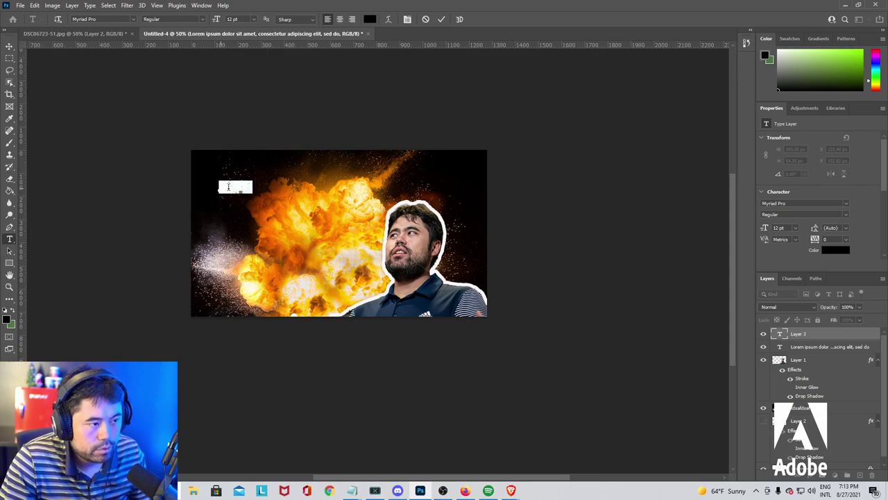
double_click(240, 187)
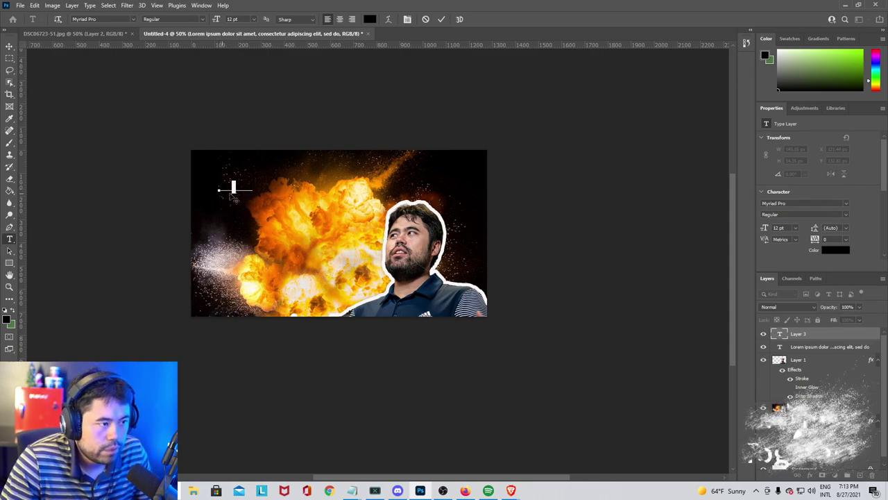
triple_click(225, 188)
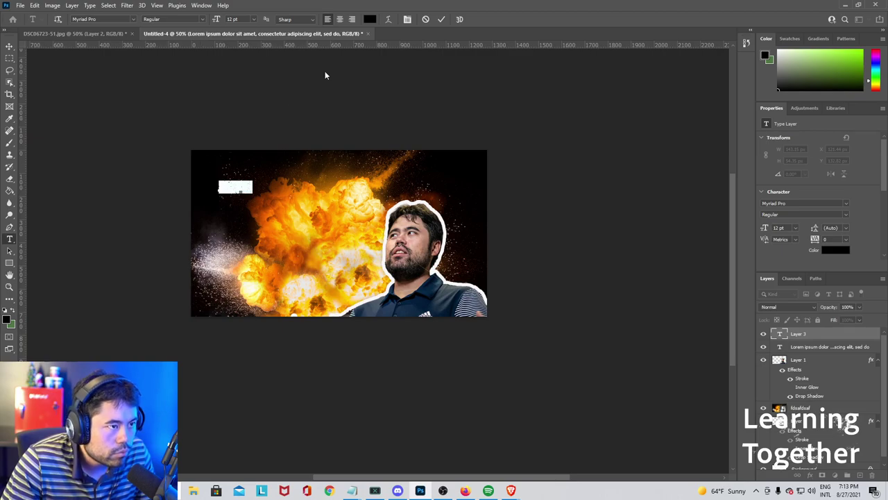
Set the selected caption text colour to near-white in the Color Picker.
click(370, 20)
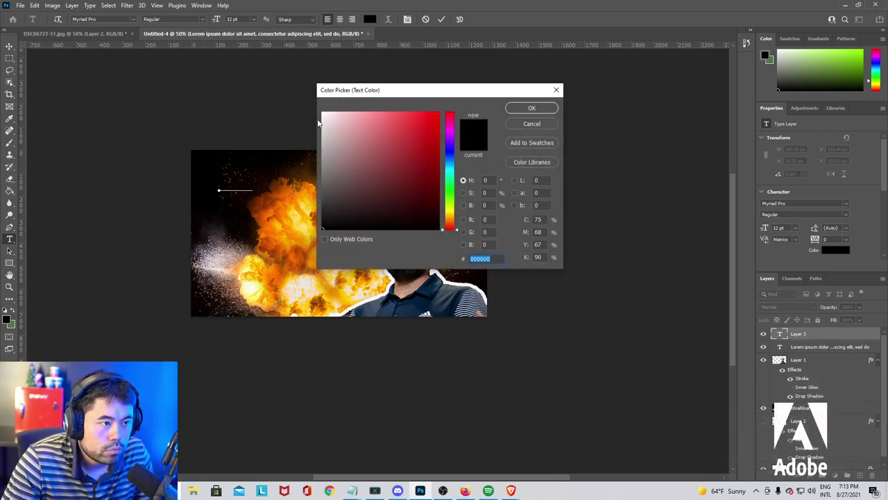
click(324, 113)
click(531, 109)
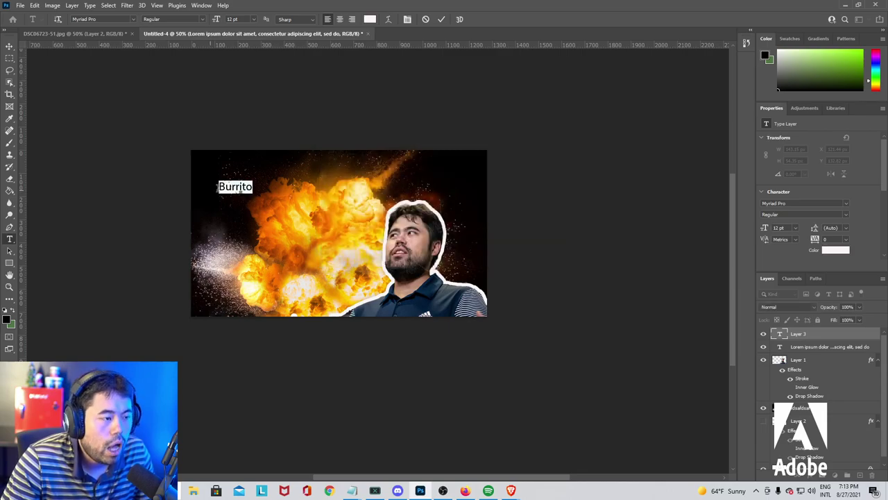
click(240, 188)
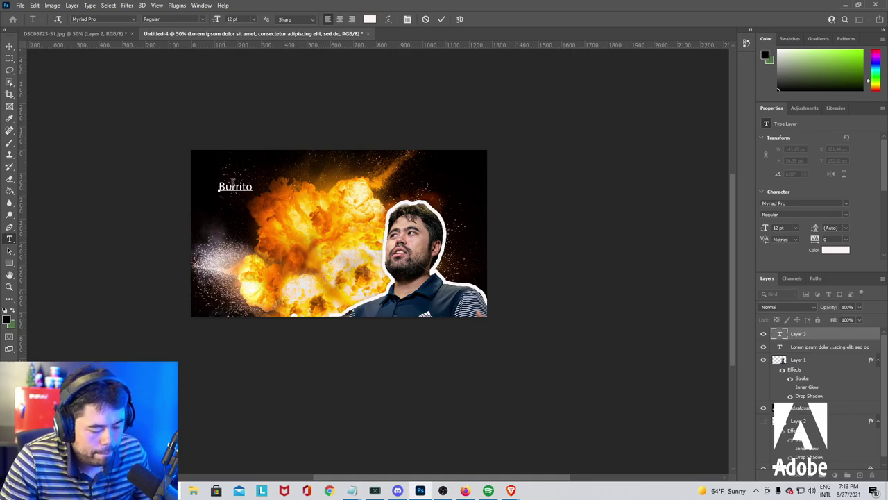
Reselect the word Burrito and place the insertion point inside it.
double_click(231, 186)
key(ctrl+t)
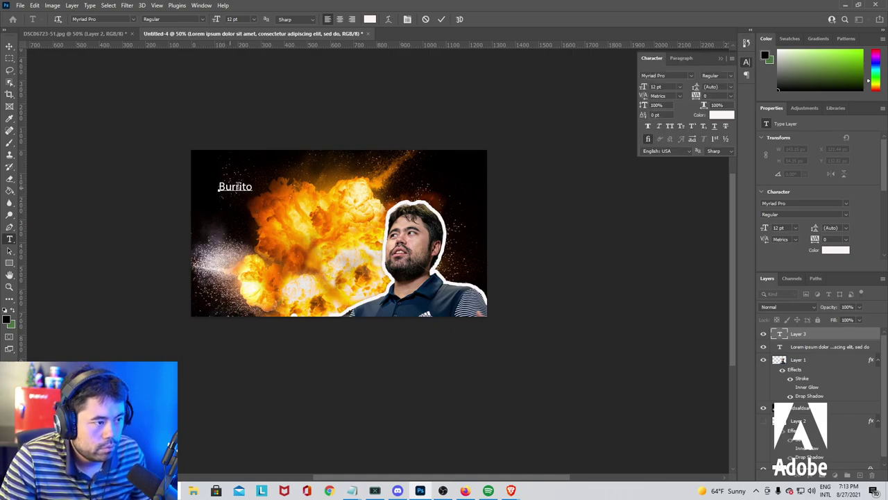
double_click(237, 186)
click(239, 184)
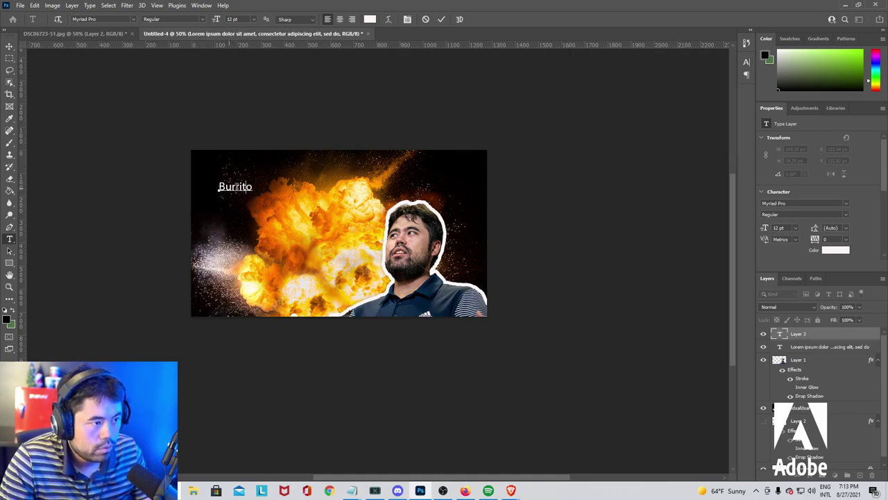
double_click(244, 186)
click(244, 186)
double_click(242, 184)
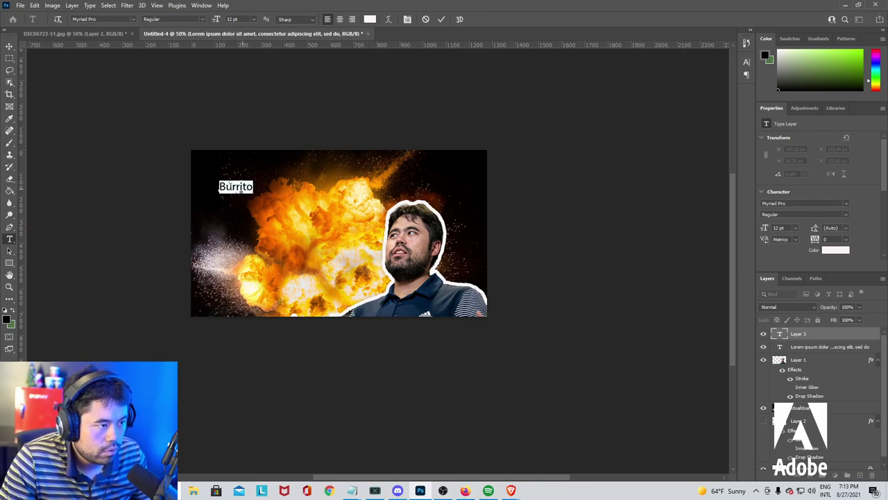
click(231, 182)
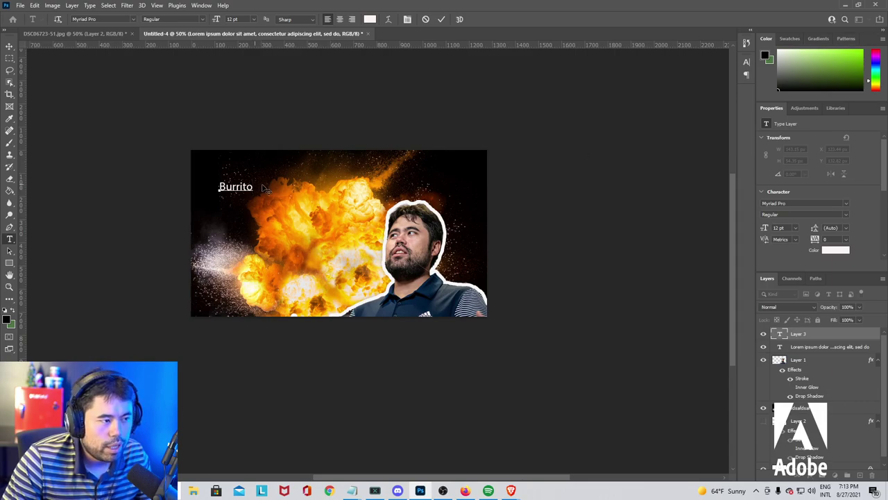
Retype the caption in capitals as 'BURRITO' and commit the edit.
key(BackSpace)
key(BackSpace)
key(BackSpace)
text(U)
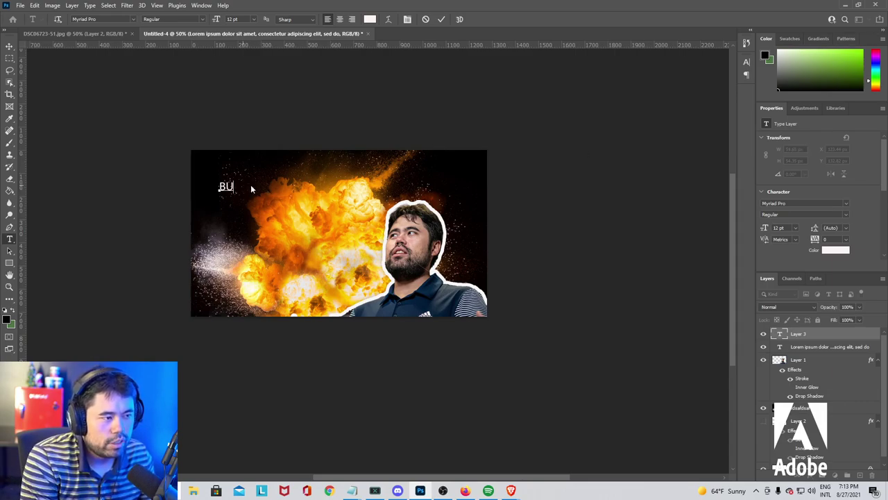
text(RRITO)
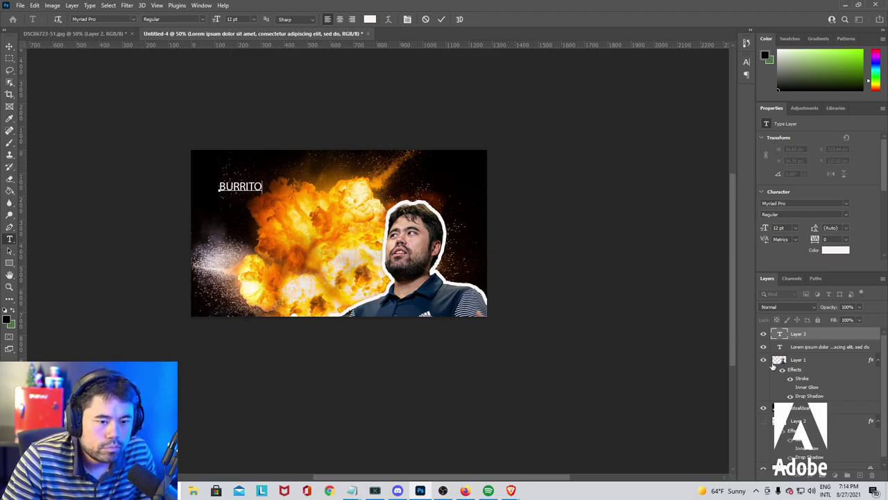
click(808, 336)
Open Layer Style for the BURRITO layer and enable a solid-colour Stroke.
right_click(807, 335)
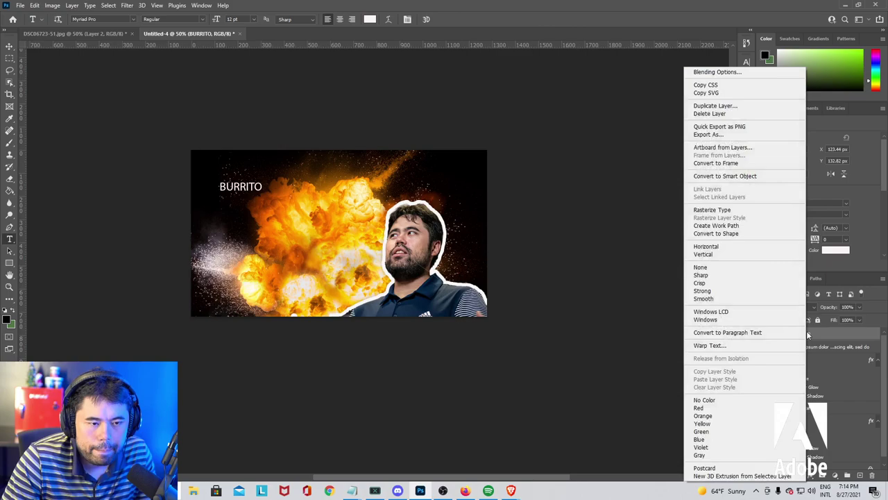
click(722, 72)
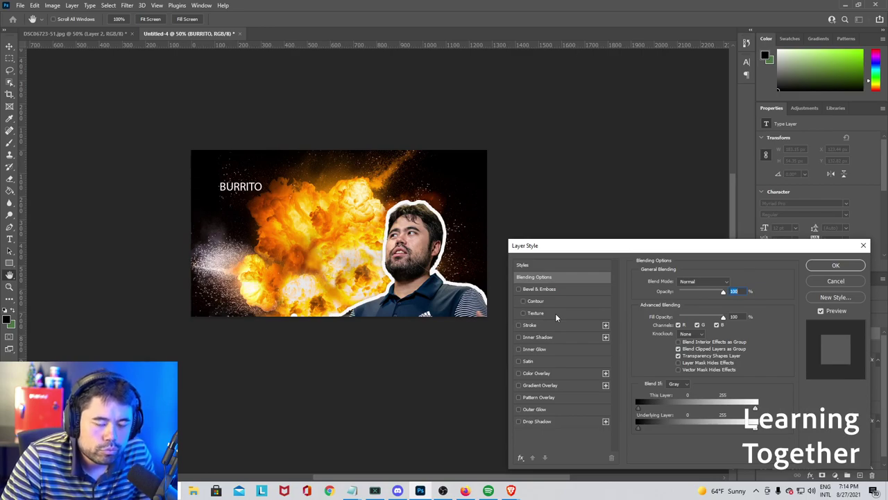
click(535, 325)
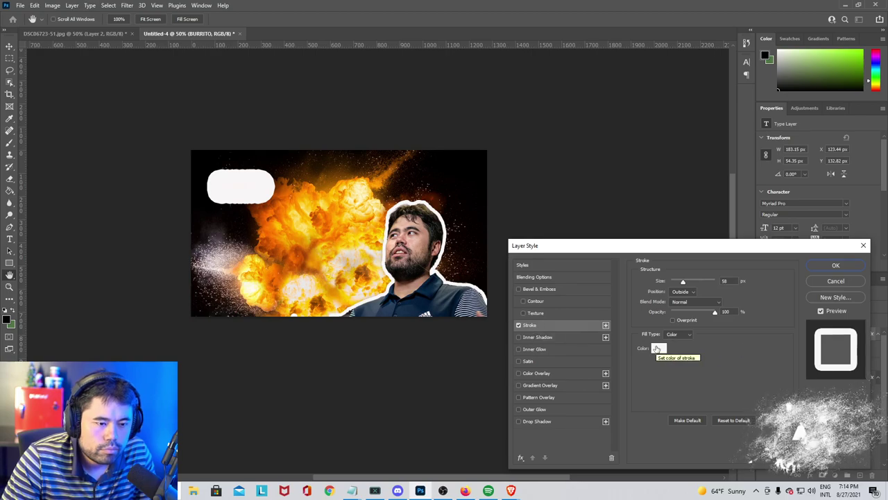
click(656, 348)
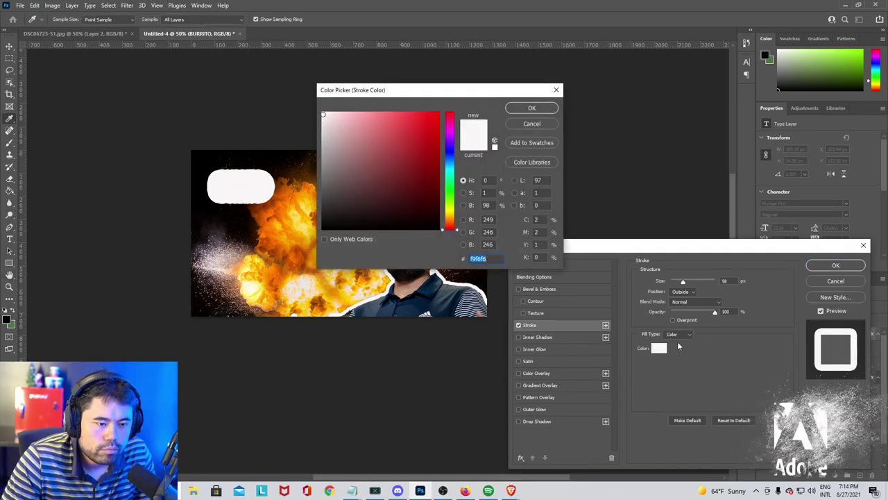
click(533, 125)
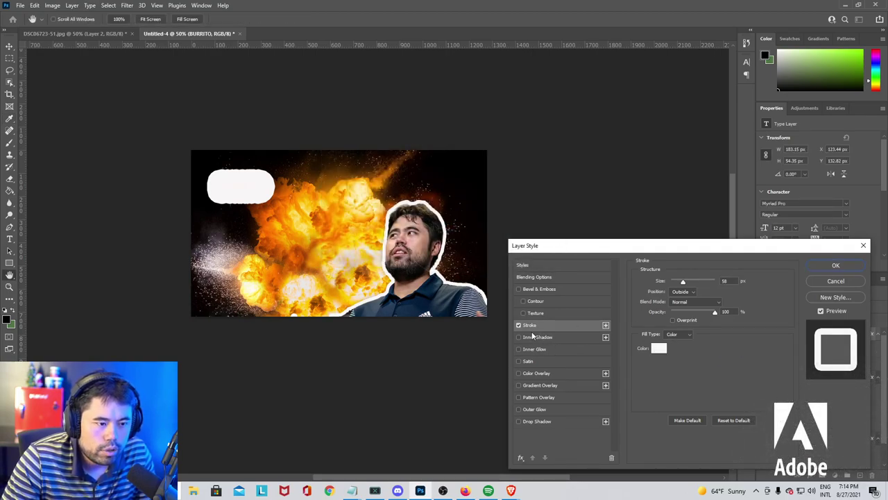
click(518, 325)
click(519, 325)
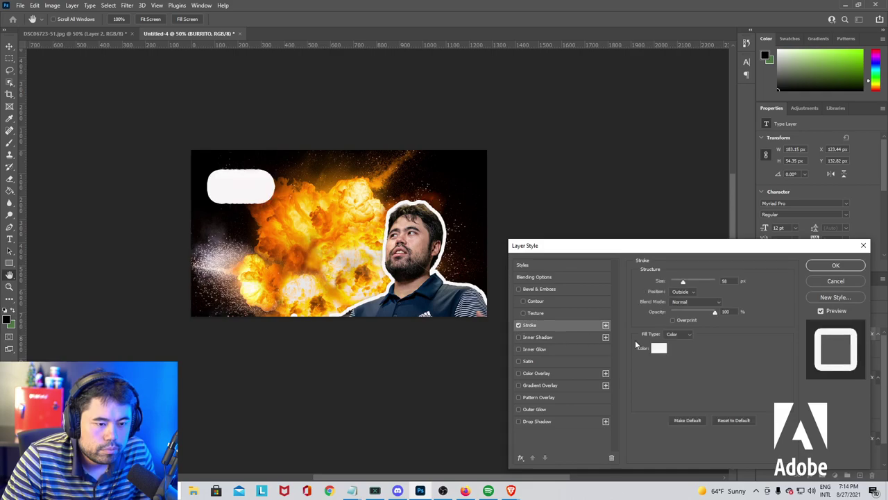
click(678, 334)
click(678, 339)
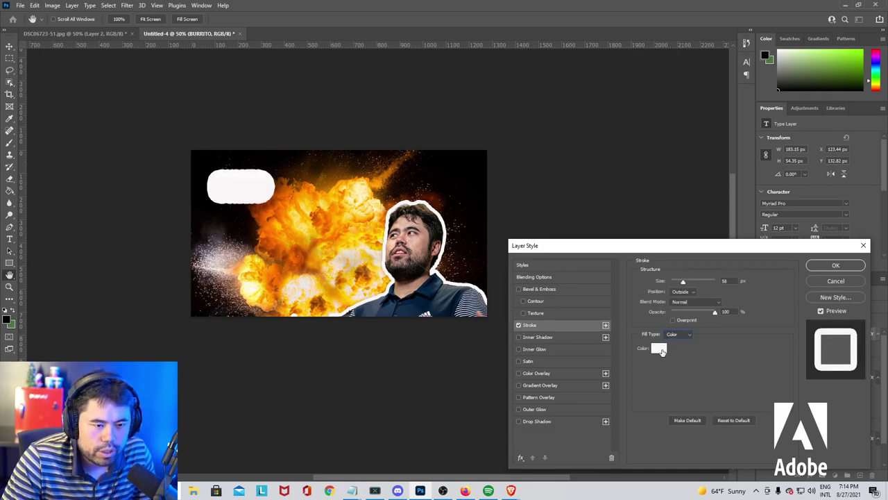
Make the stroke black and apply the 50 px outside stroke.
click(660, 349)
click(435, 227)
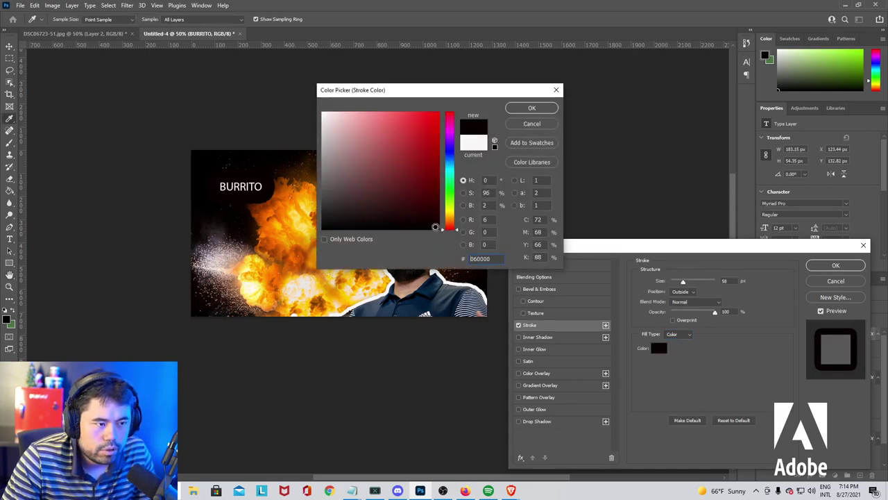
click(531, 109)
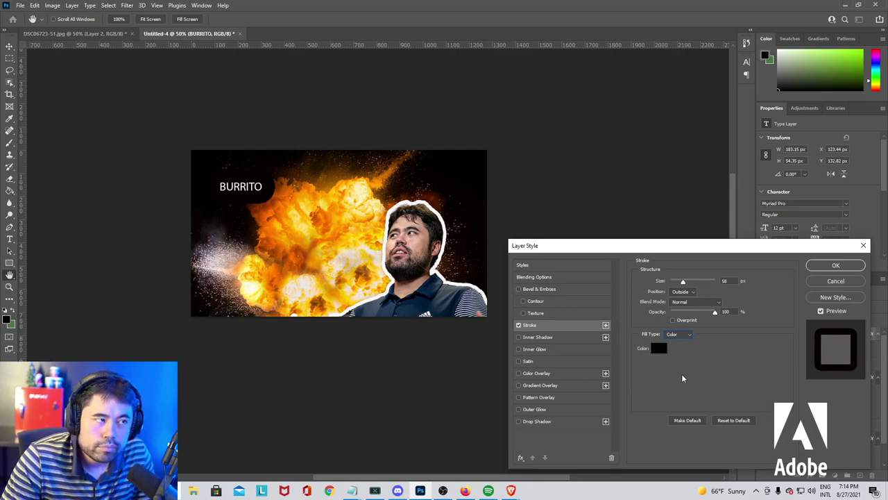
click(835, 265)
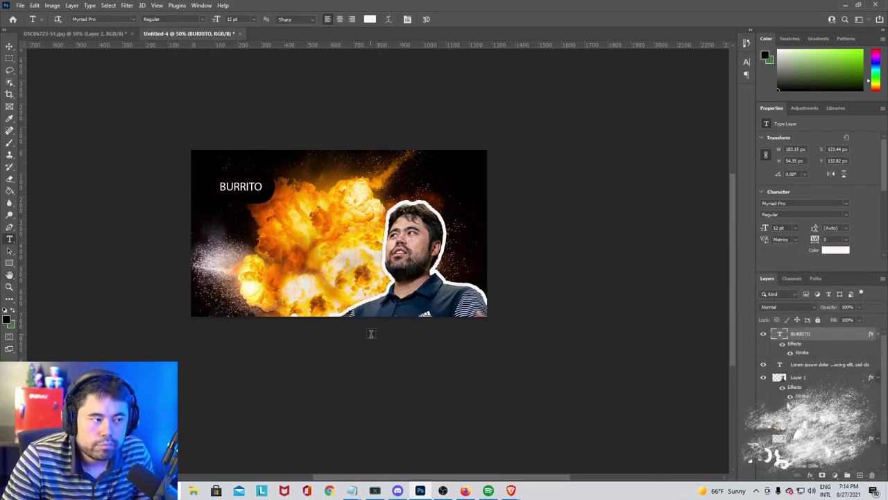
Try 16 pt and 12 pt in the Character panel, then switch BURRITO to Bold.
click(264, 188)
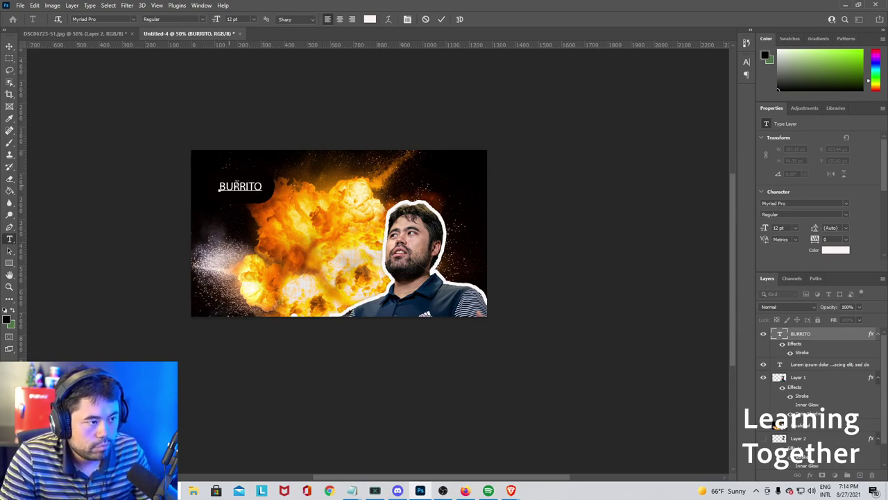
key(ctrl+t)
click(679, 86)
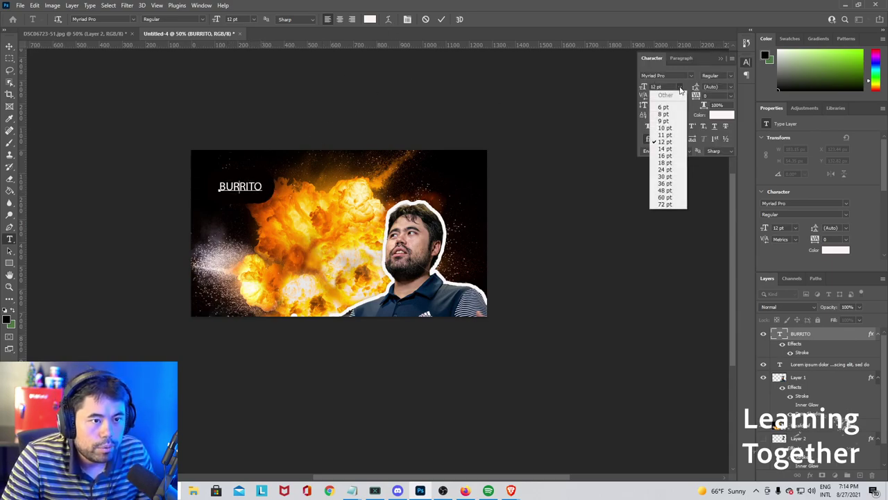
click(659, 151)
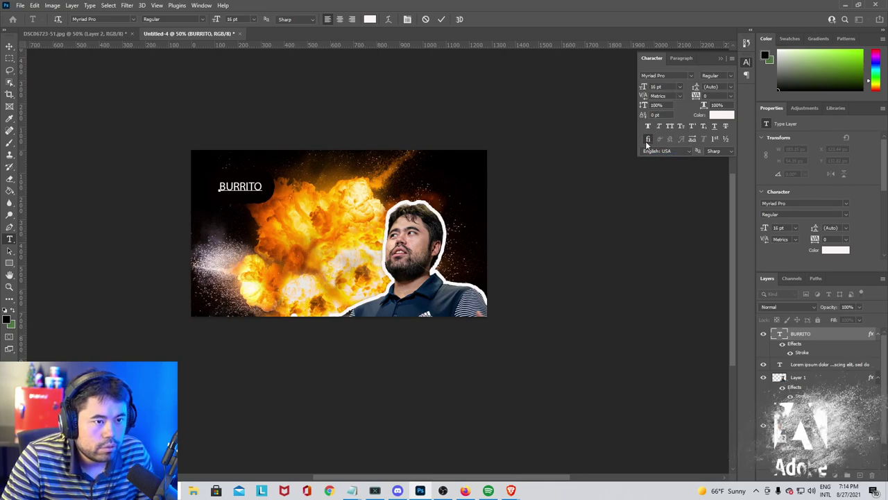
click(653, 86)
click(679, 86)
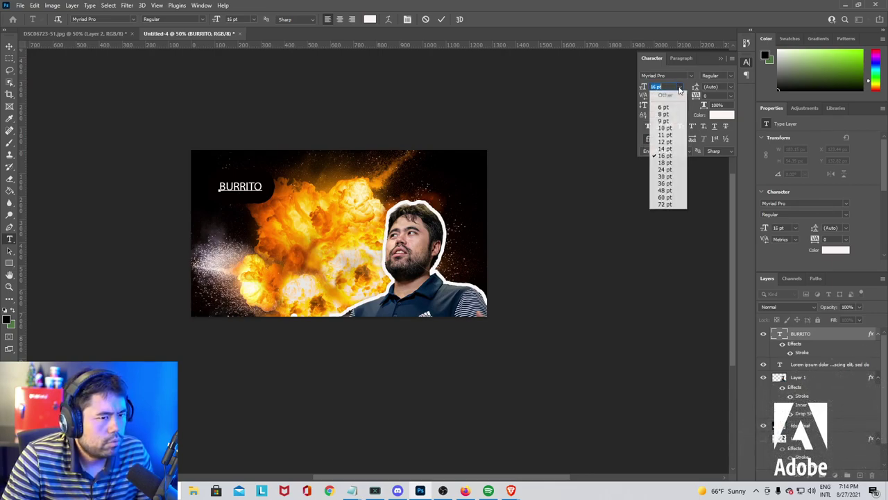
click(661, 138)
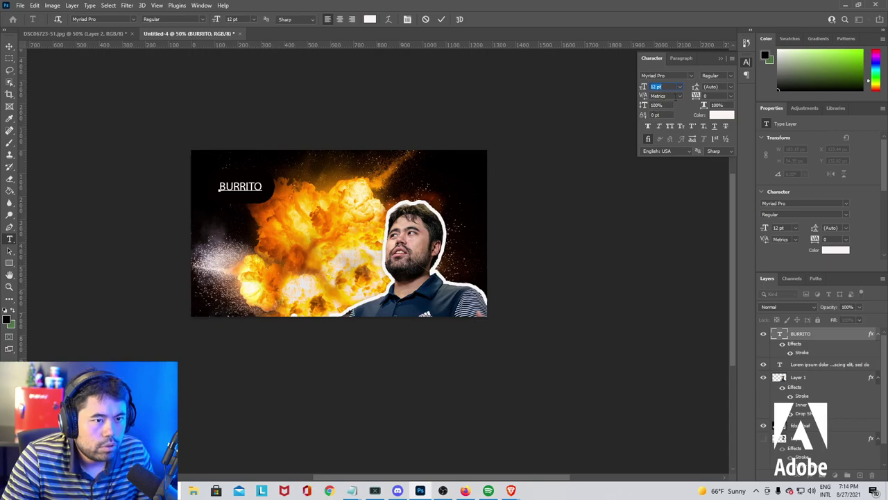
click(715, 77)
click(730, 79)
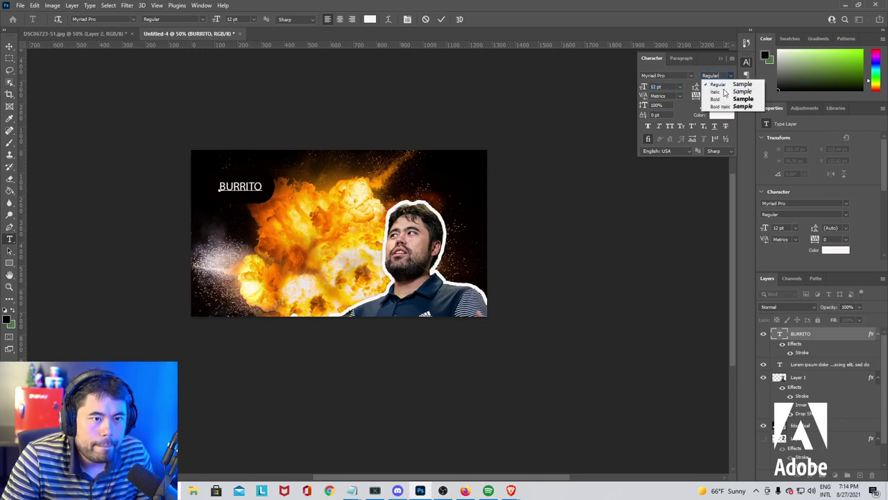
click(718, 97)
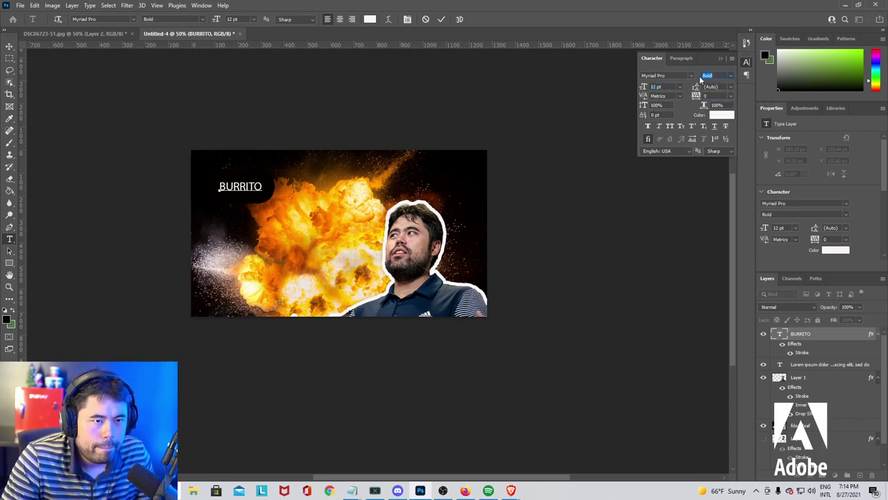
click(678, 87)
click(665, 152)
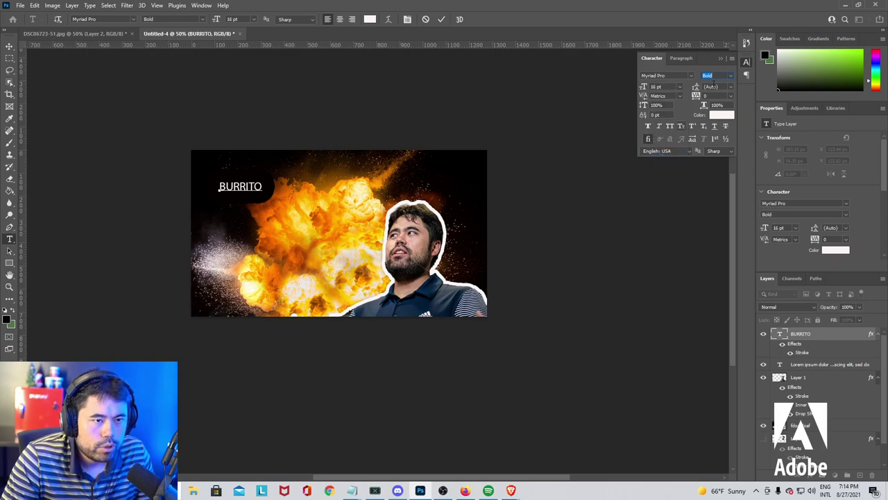
click(622, 182)
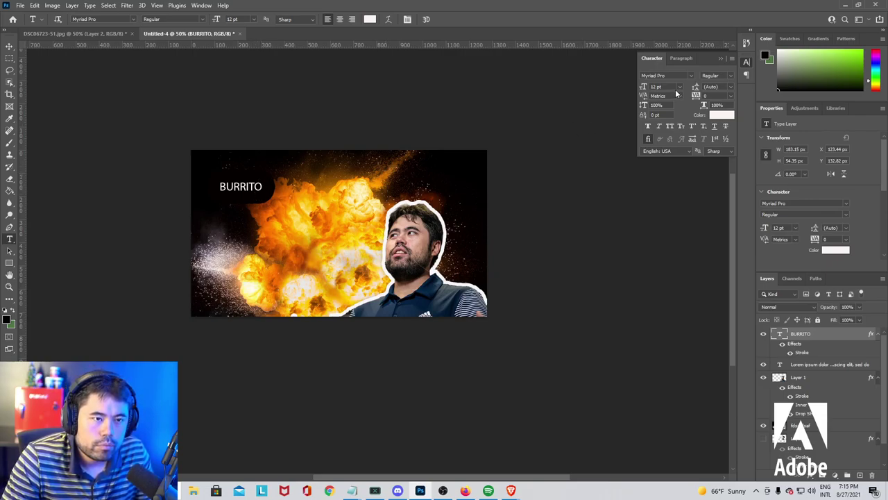
Highlight the whole word BURRITO and apply 16 pt Bold to it.
click(679, 87)
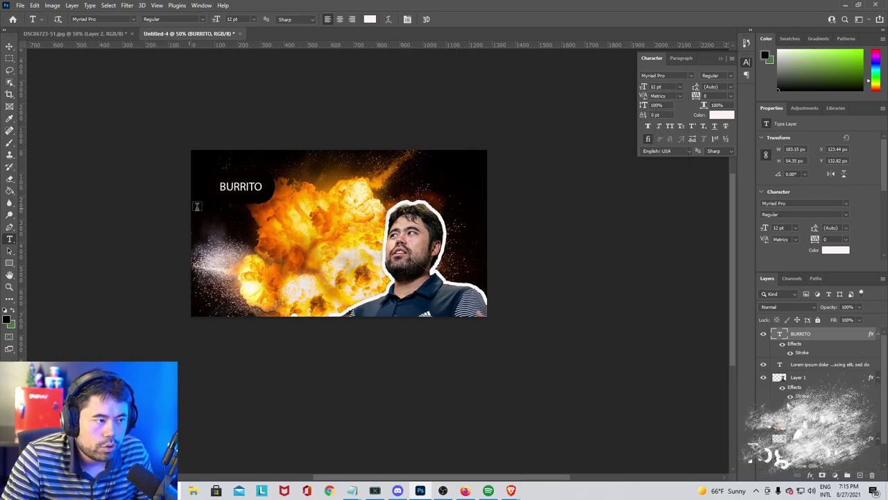
drag(219, 187, 262, 188)
click(678, 86)
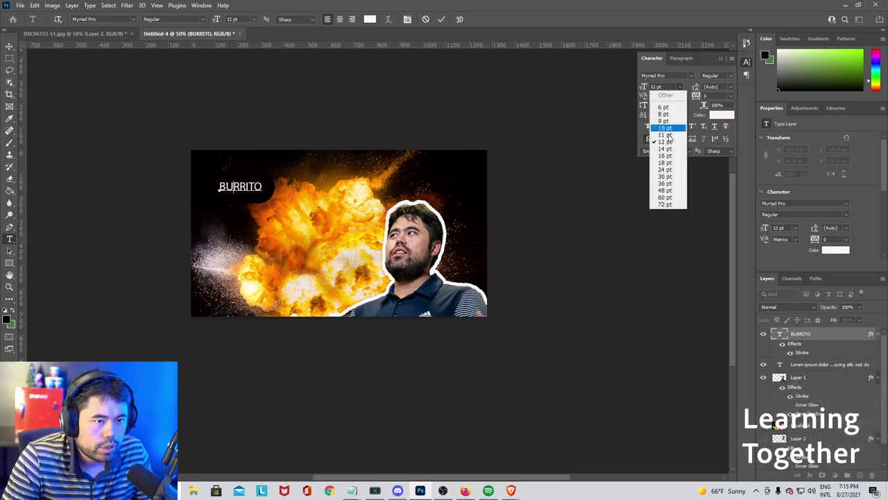
click(664, 156)
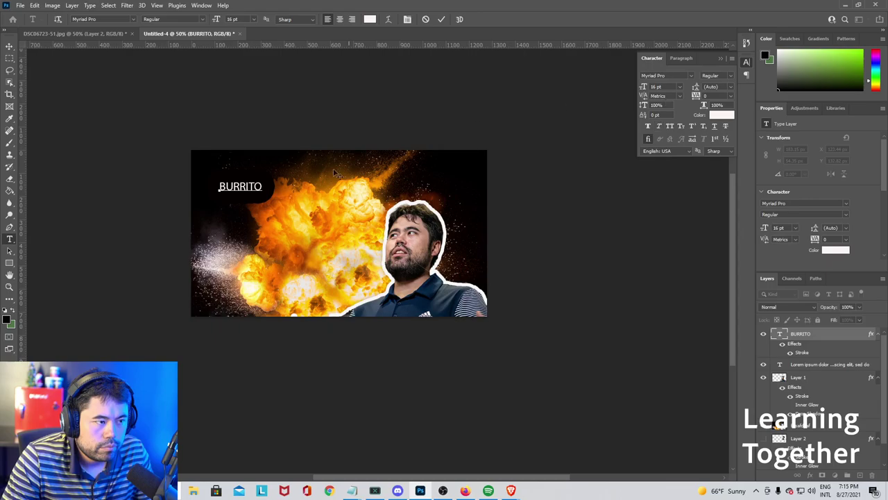
double_click(263, 186)
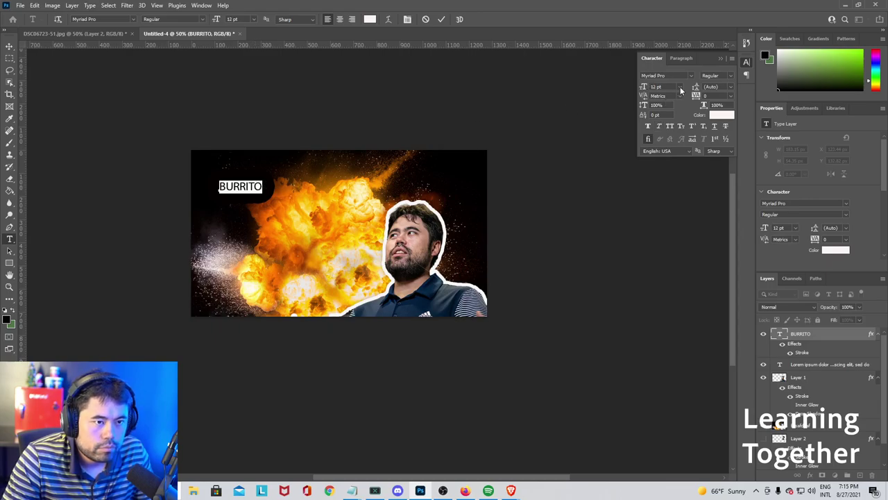
click(680, 86)
click(667, 152)
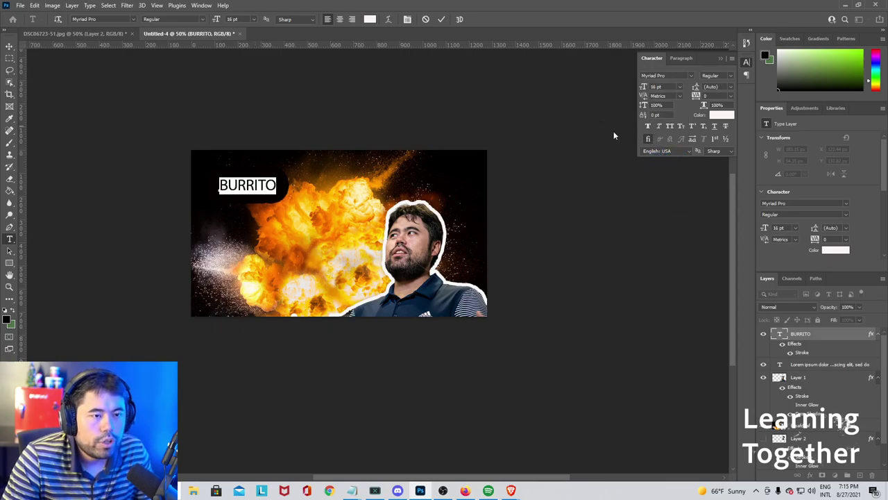
click(720, 77)
click(719, 101)
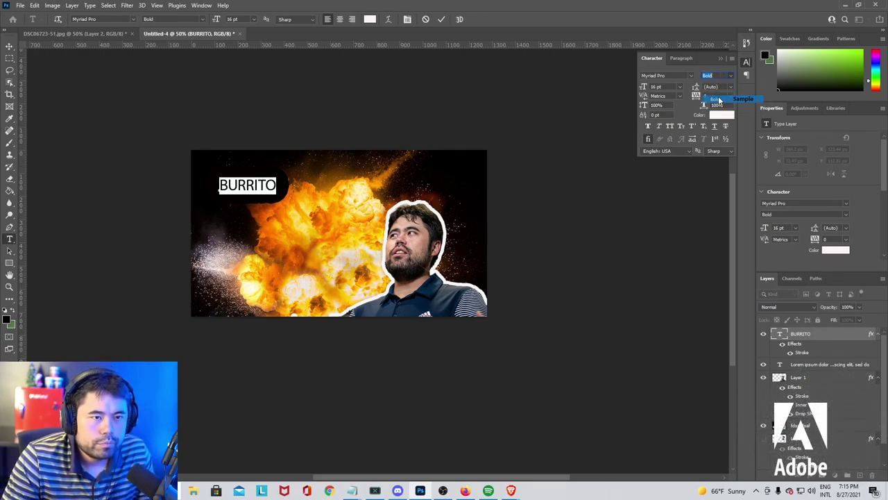
click(551, 156)
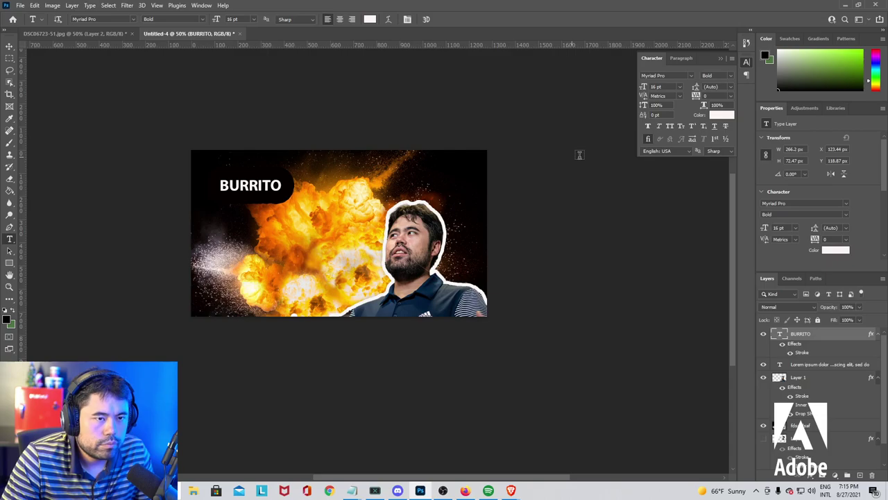
Discard an accidental empty text layer and return to editing BURRITO.
click(613, 98)
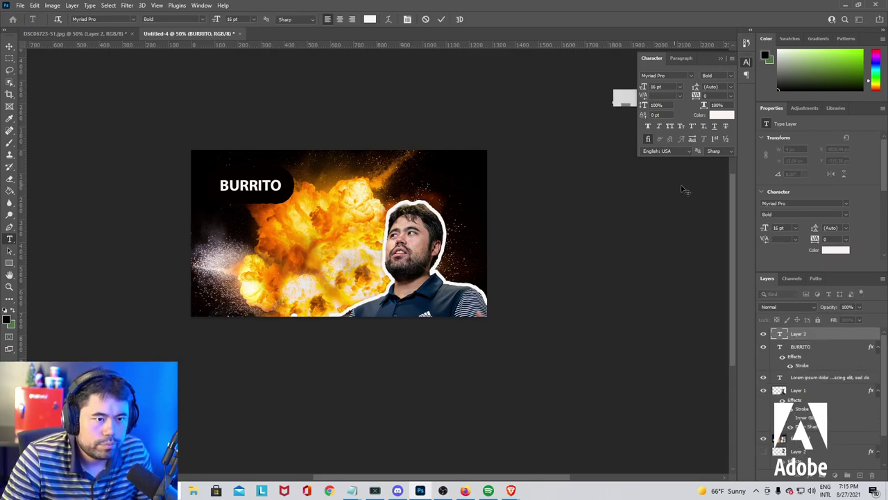
click(724, 60)
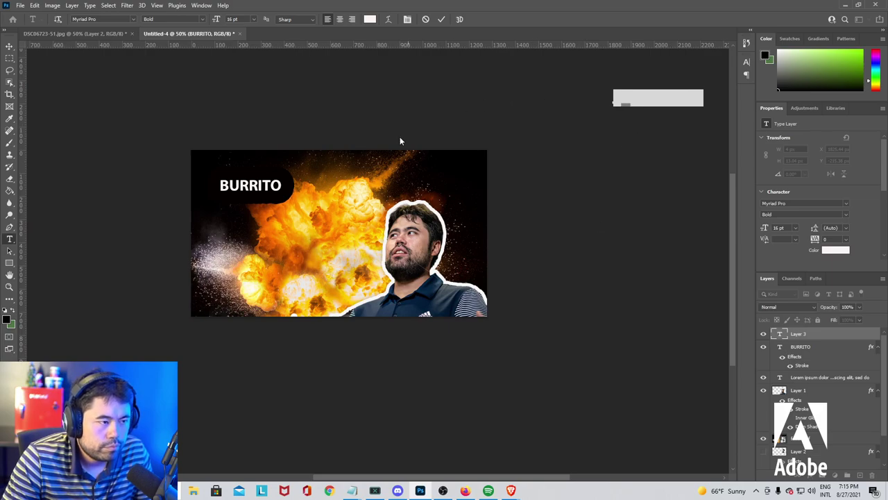
click(277, 192)
click(277, 188)
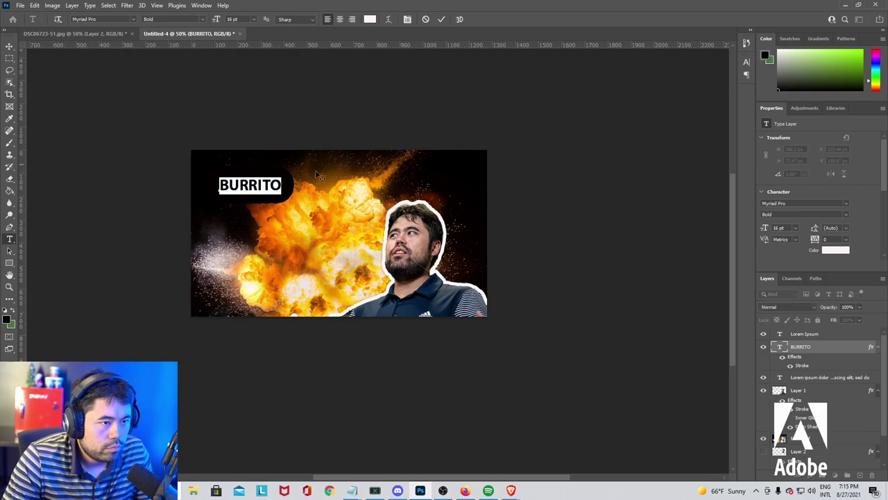
right_click(259, 188)
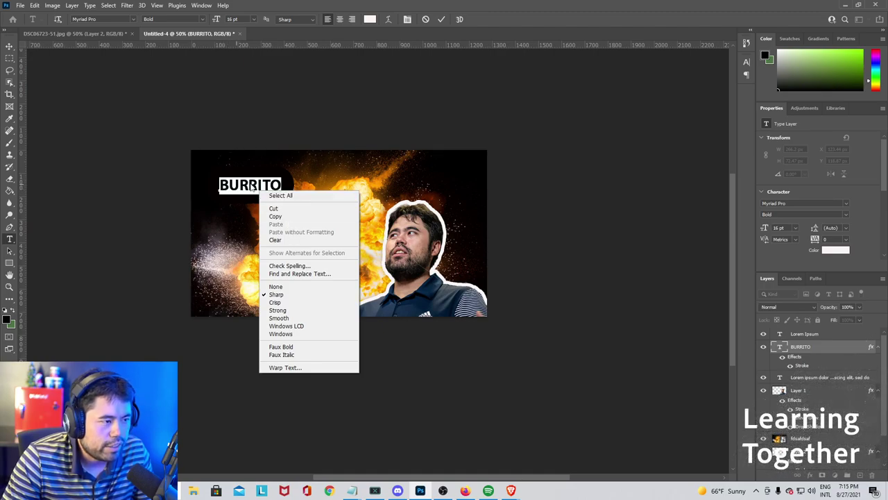
click(481, 152)
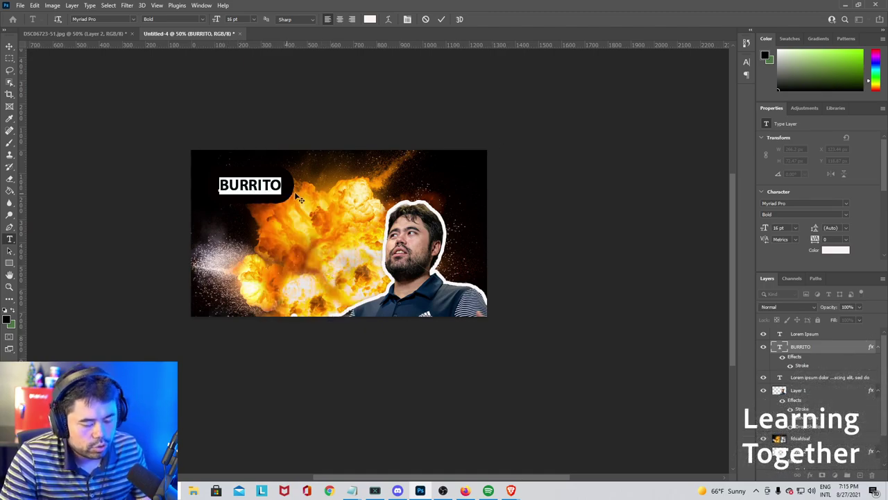
Enlarge BURRITO to 32 pt and close the Character panel.
key(ctrl+t)
key(ctrl+t)
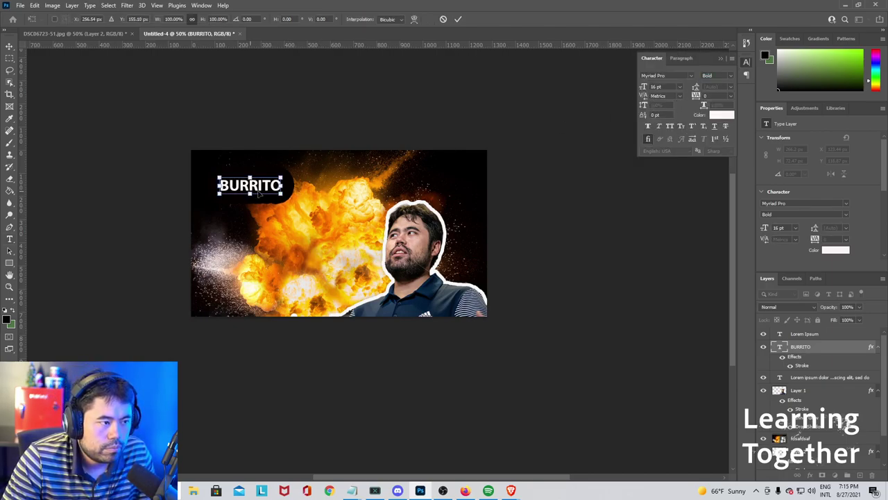
key(Return)
click(680, 87)
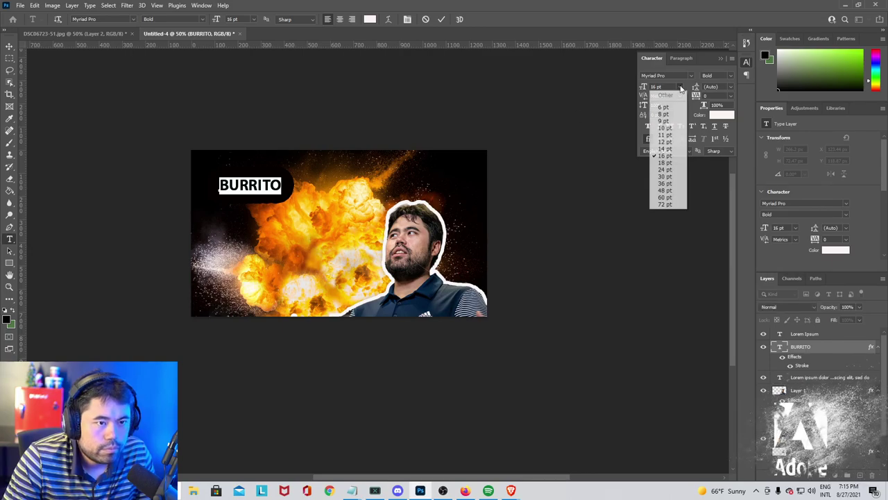
click(666, 183)
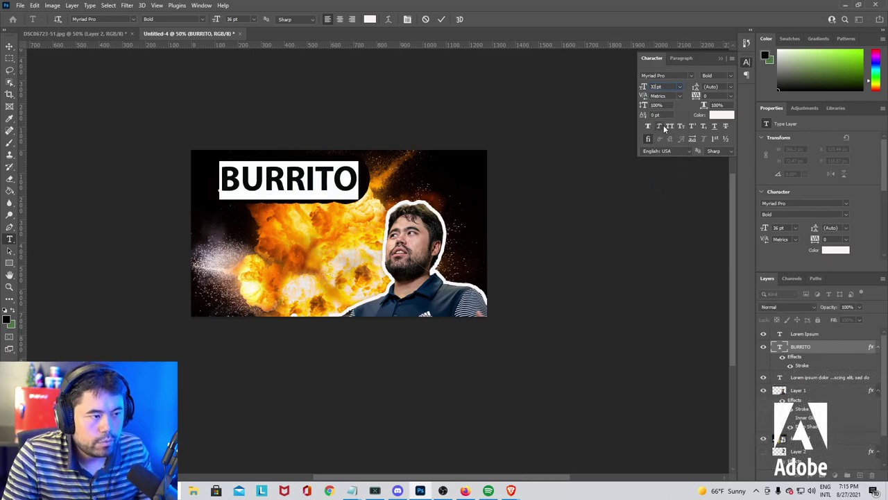
key(Return)
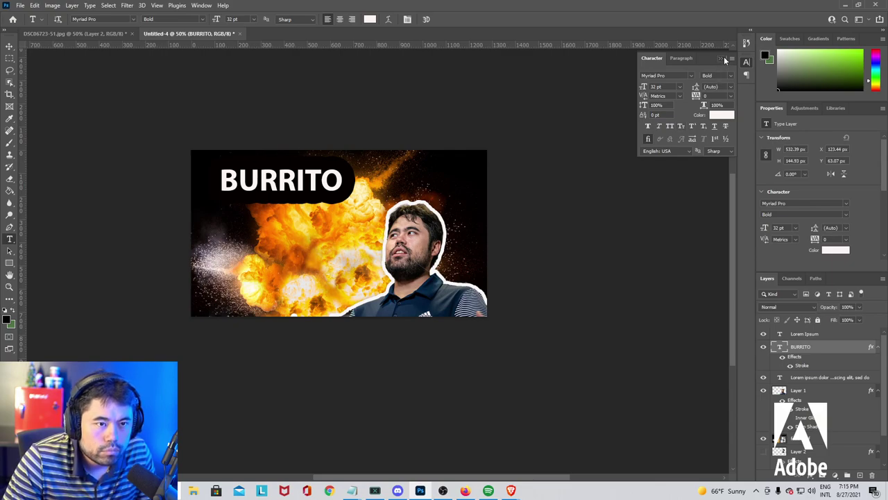
click(722, 59)
Shrink the BURRITO stroke to 5 px at 100% opacity and recommit the text.
right_click(800, 347)
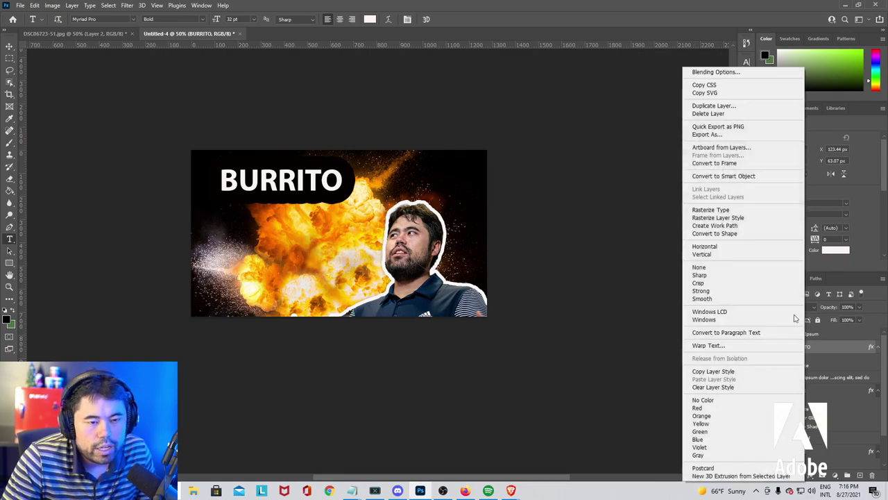
click(703, 72)
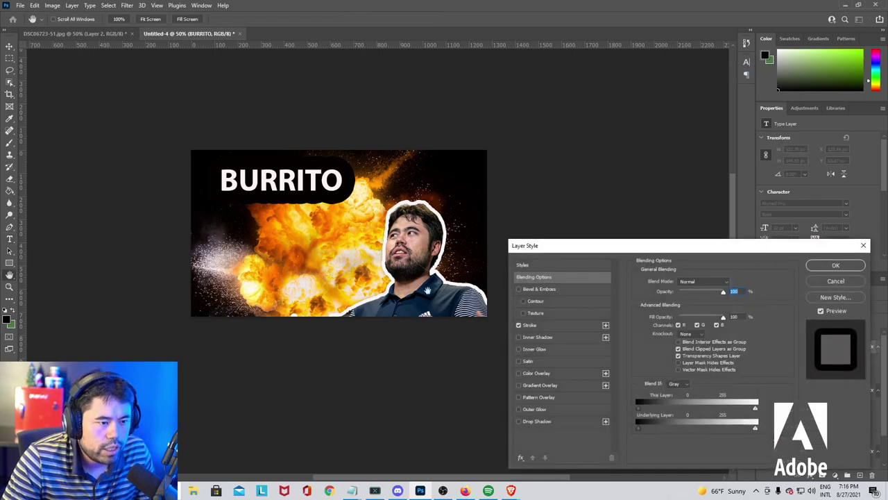
click(548, 325)
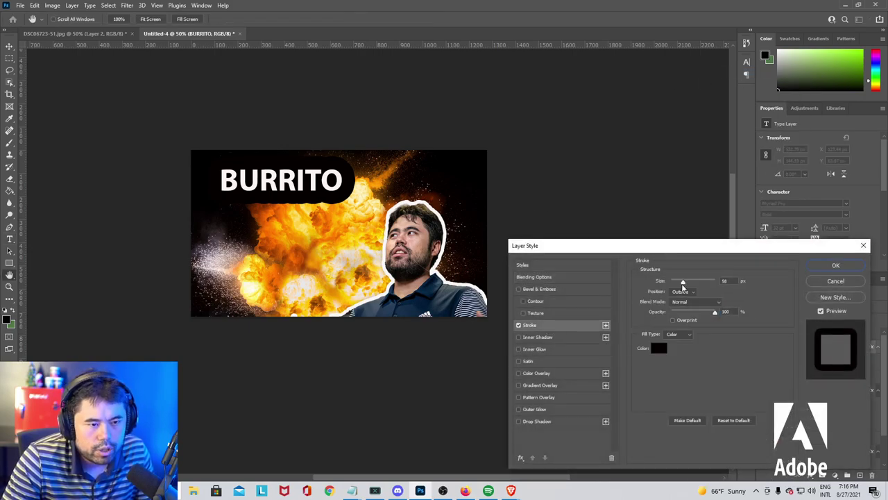
drag(683, 285, 673, 284)
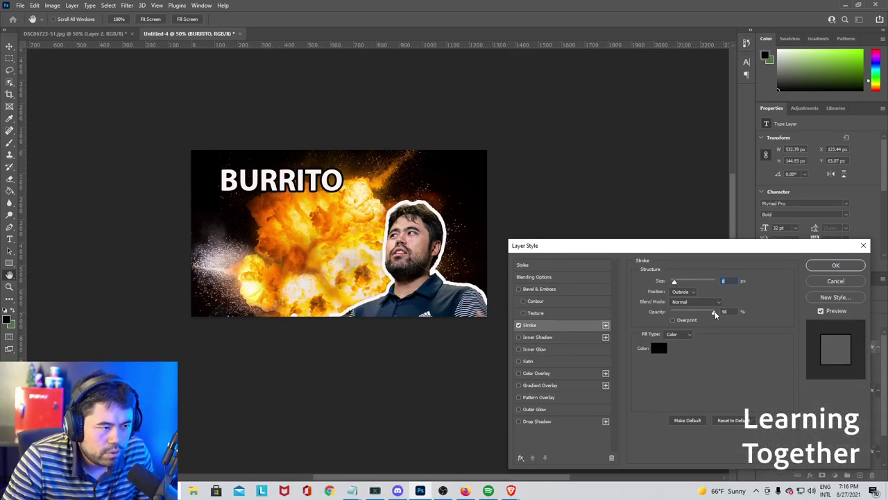
drag(716, 314, 715, 312)
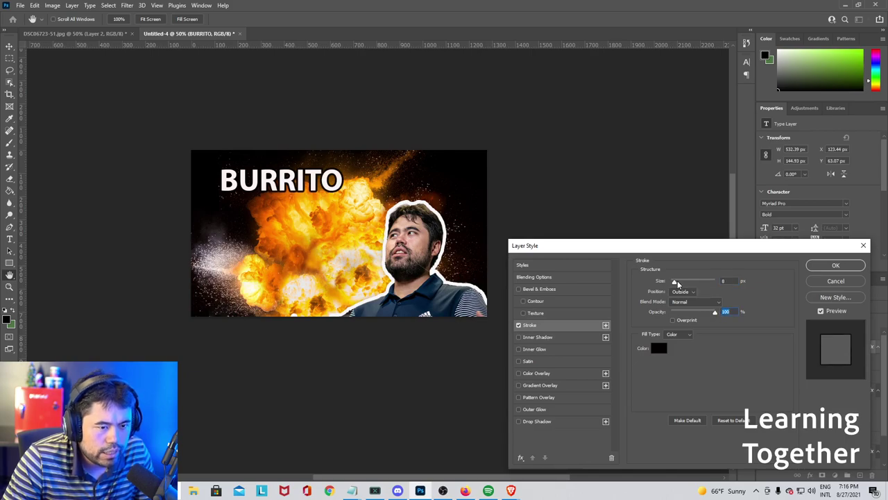
drag(677, 284, 673, 283)
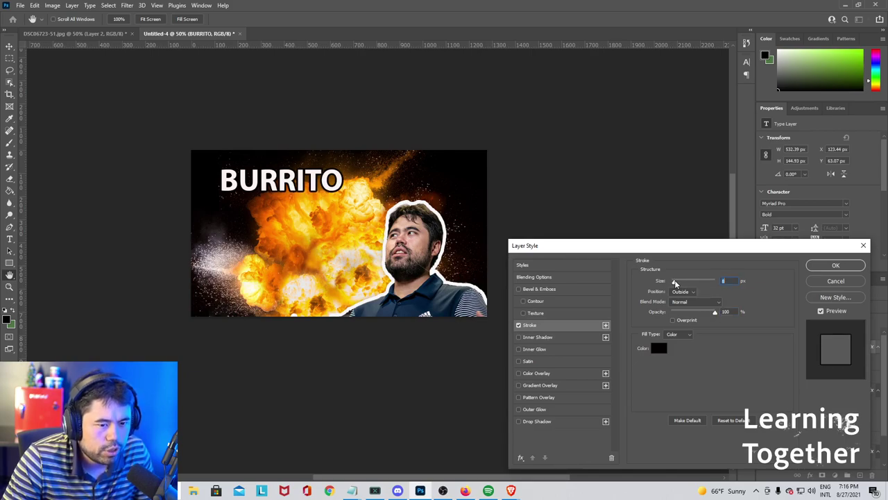
click(835, 265)
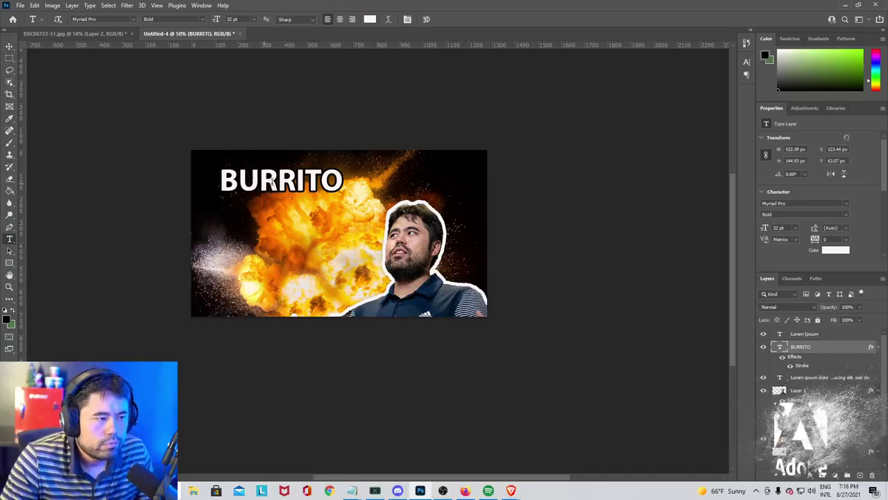
double_click(292, 179)
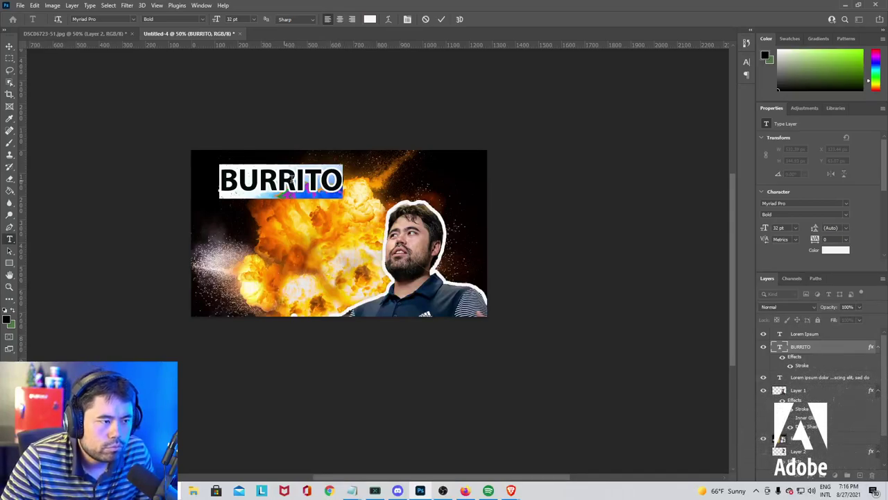
click(525, 236)
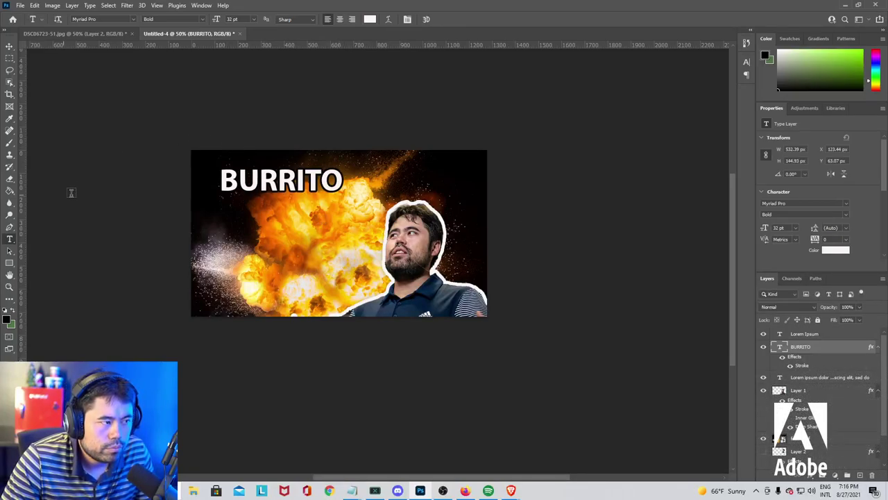
Open Blending Options for the BURRITO layer and enable Gradient Overlay.
right_click(793, 346)
right_click(812, 332)
right_click(820, 346)
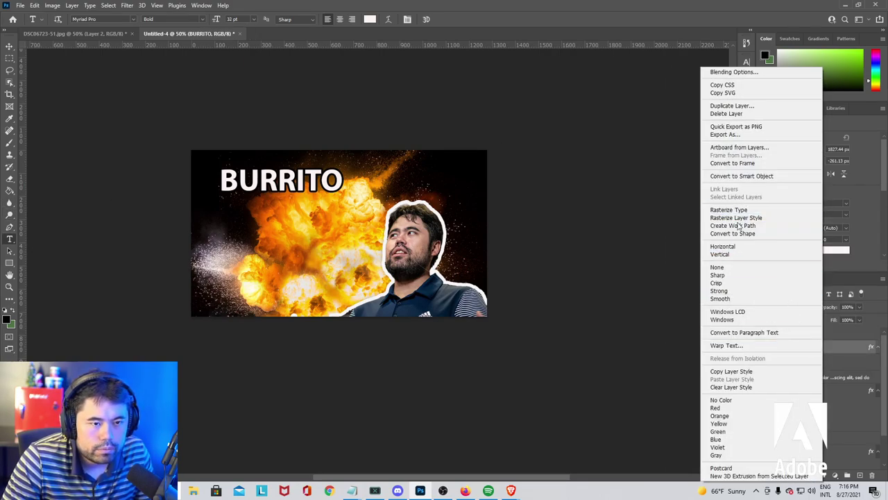
click(639, 281)
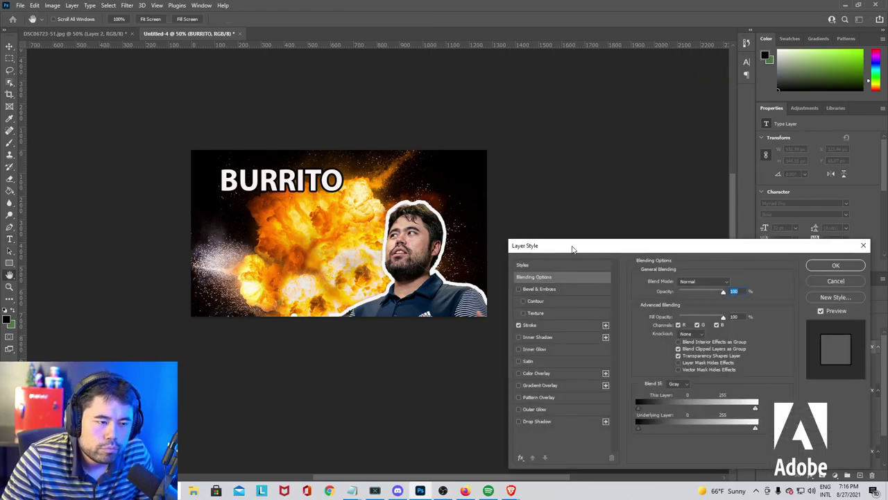
drag(573, 248, 432, 196)
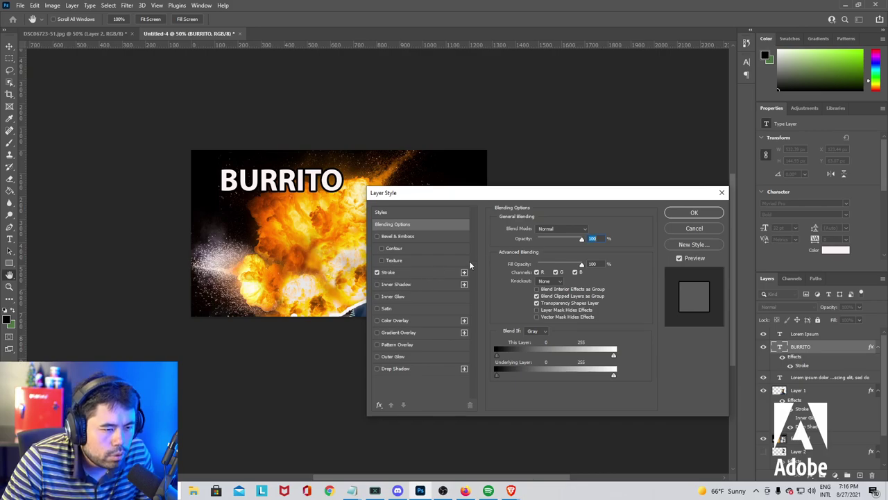
click(404, 333)
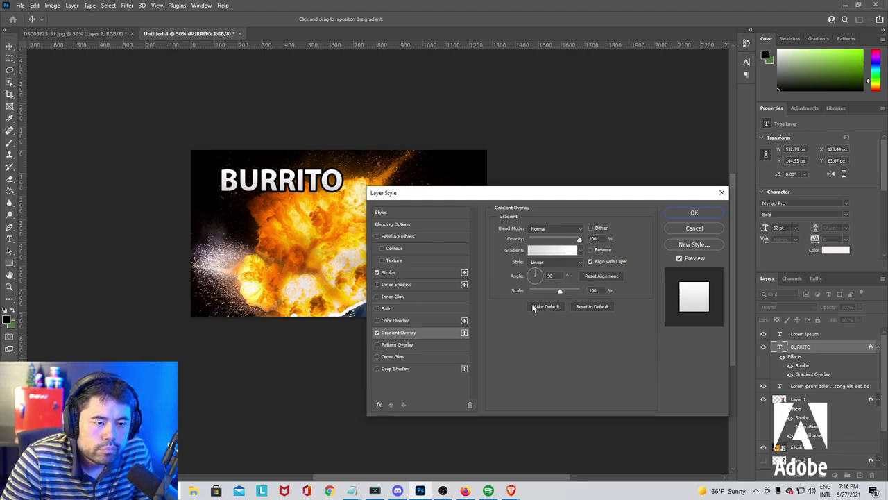
Adjust the left colour stop in the Gradient Editor for a gray-to-white gradient.
click(553, 250)
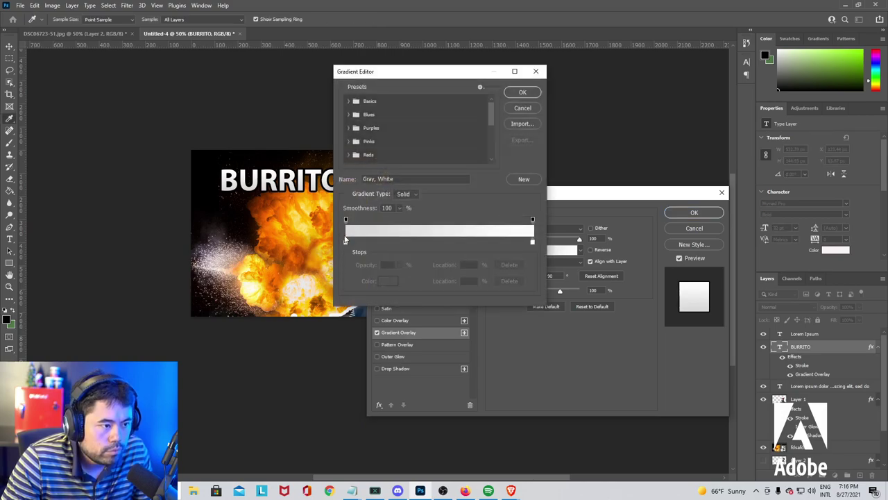
click(345, 242)
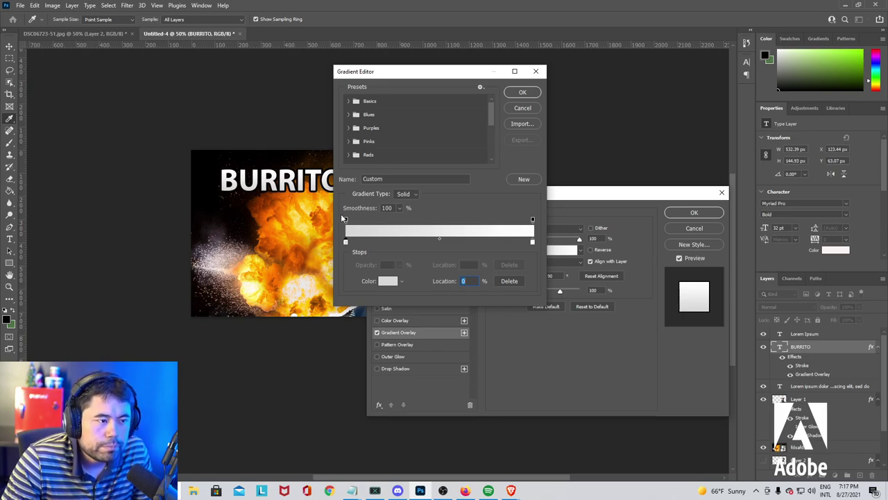
click(523, 93)
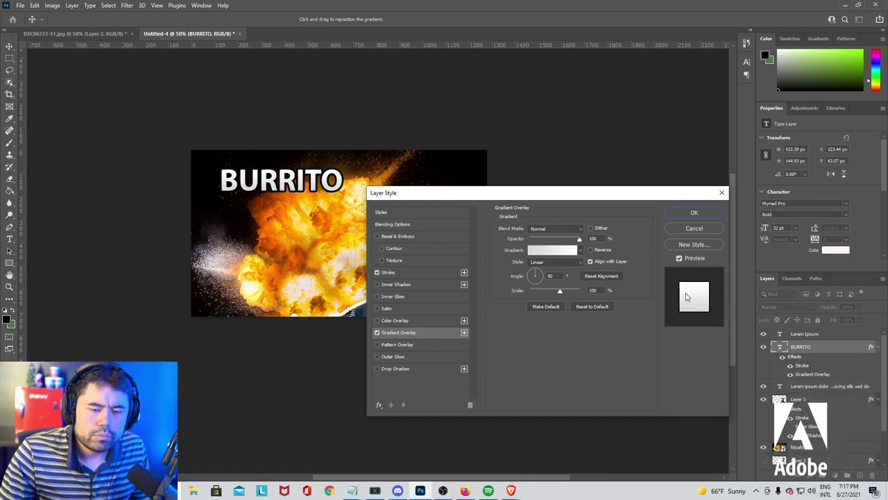
Glance at the Notepad notes, then apply the Stroke and Gradient Overlay style to BURRITO.
click(375, 490)
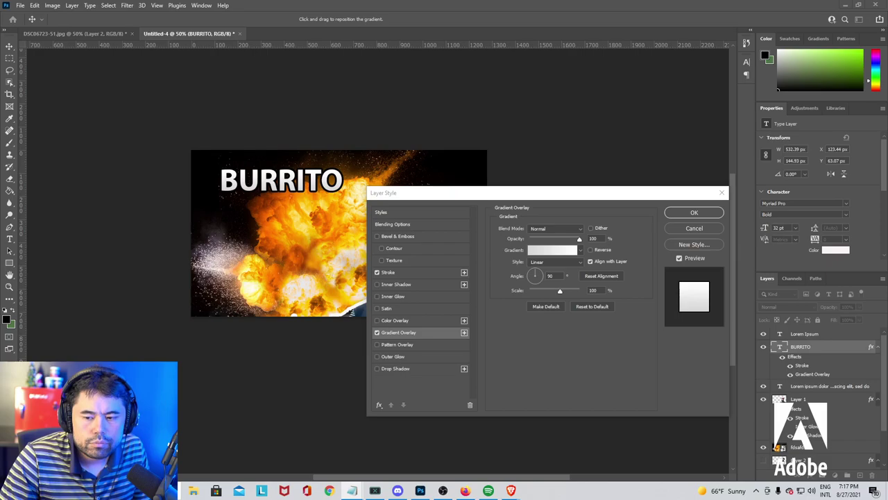
click(352, 490)
click(836, 218)
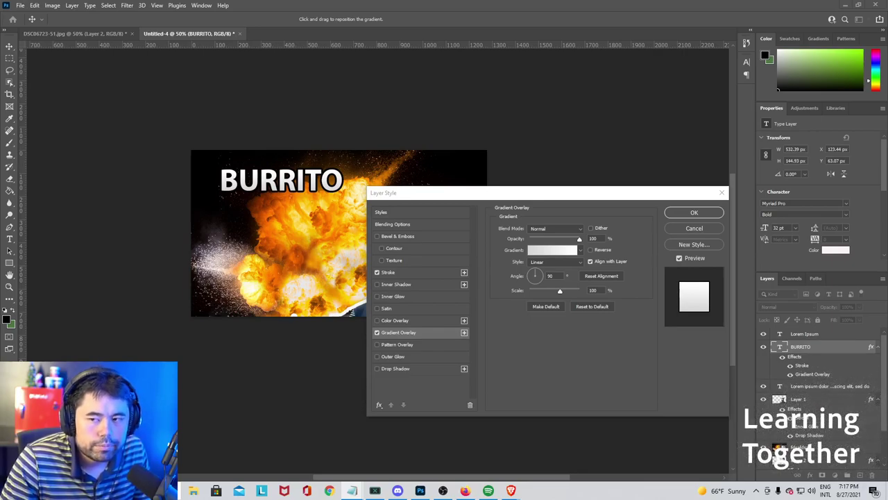
key(alt+Tab)
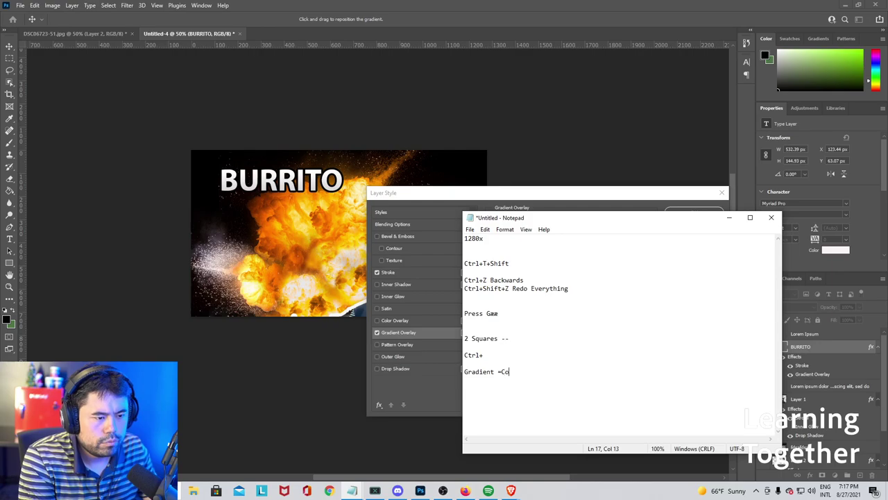
click(728, 217)
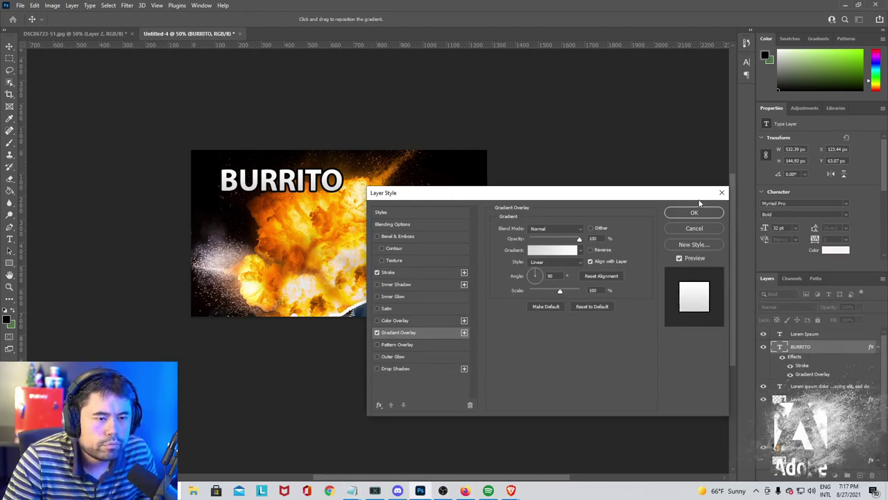
click(679, 213)
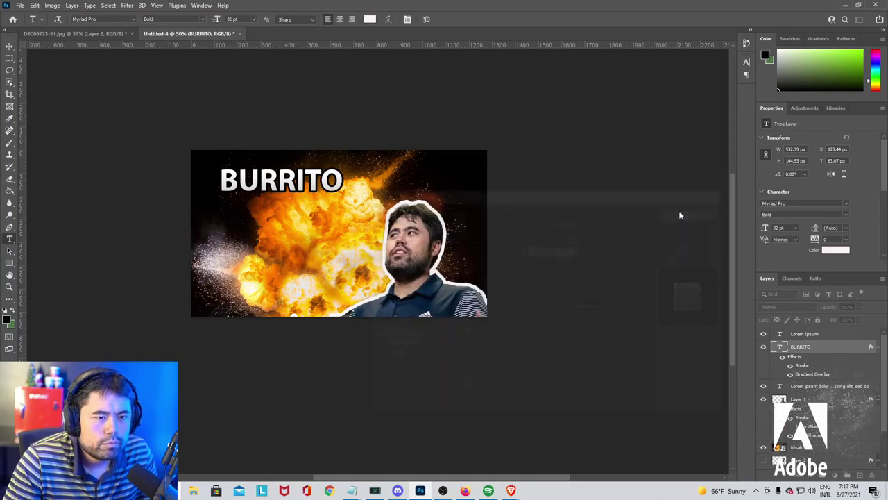
Briefly re-enter the BURRITO text and commit it unchanged.
click(277, 188)
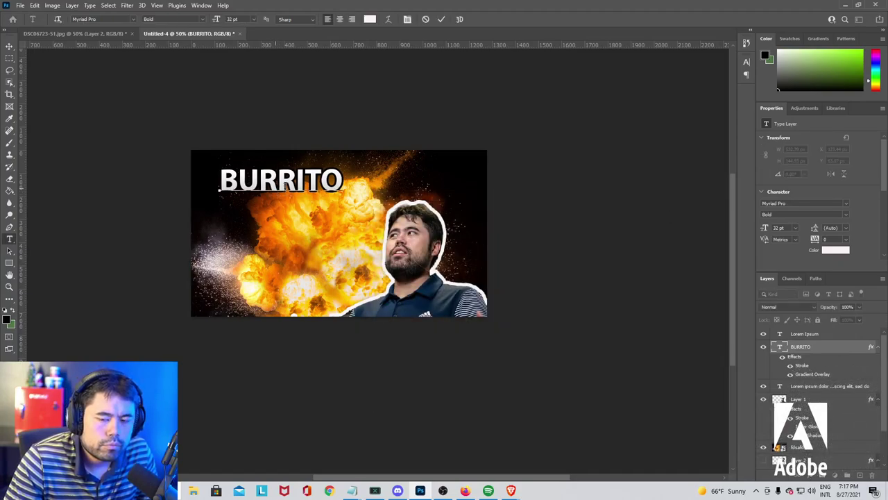
right_click(302, 188)
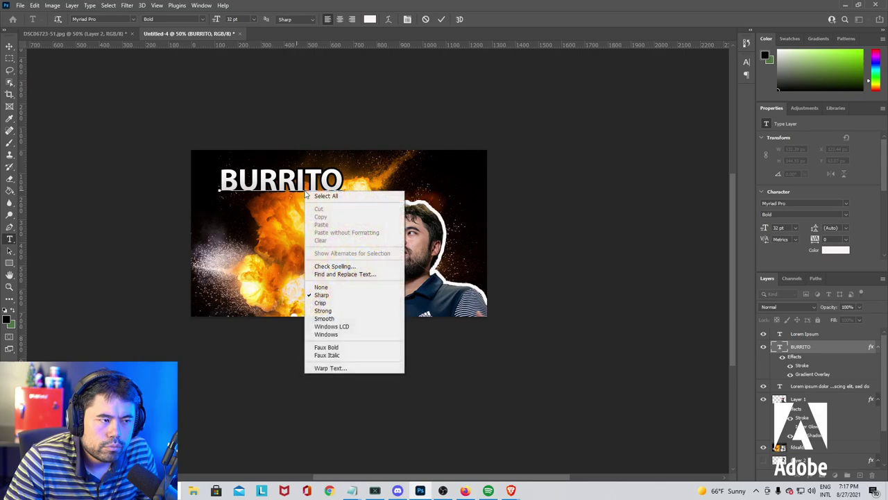
key(Escape)
click(806, 349)
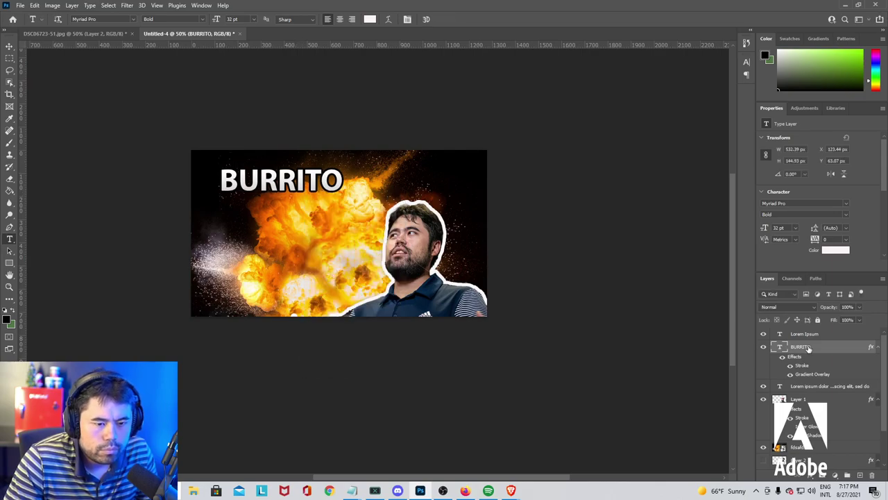
Duplicate the BURRITO layer and drag 'BURRITO copy' beneath the original.
right_click(806, 349)
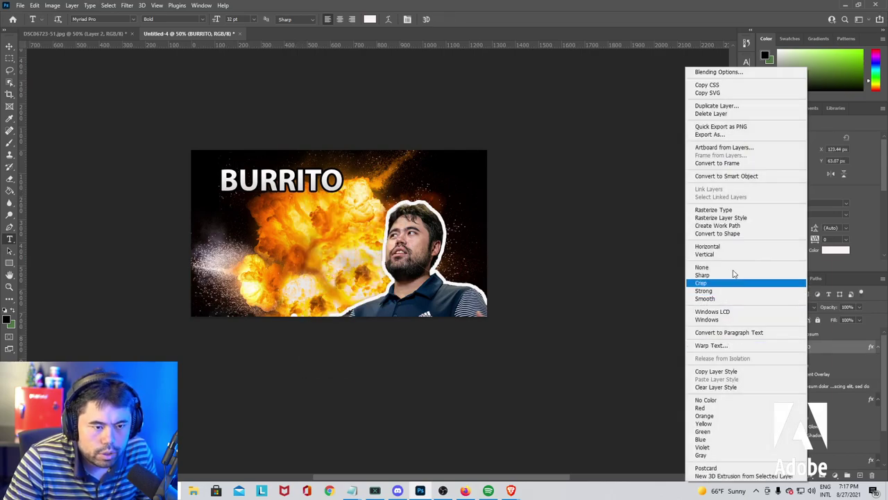
click(731, 105)
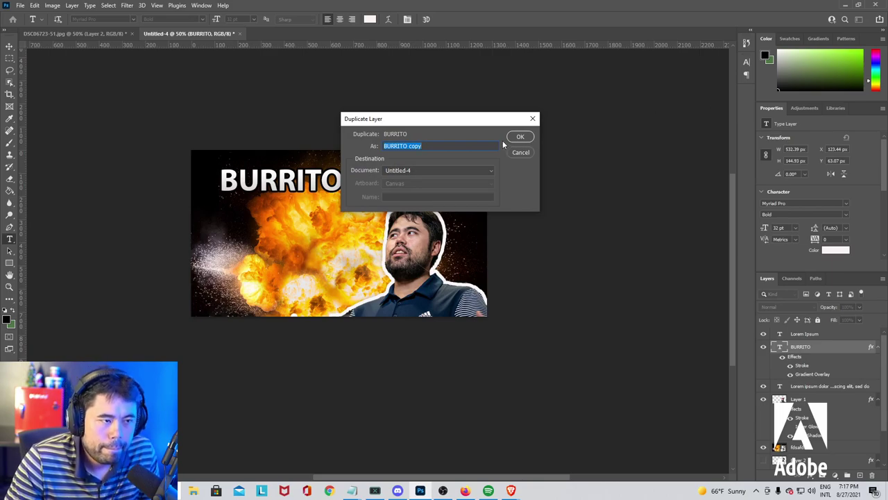
click(520, 136)
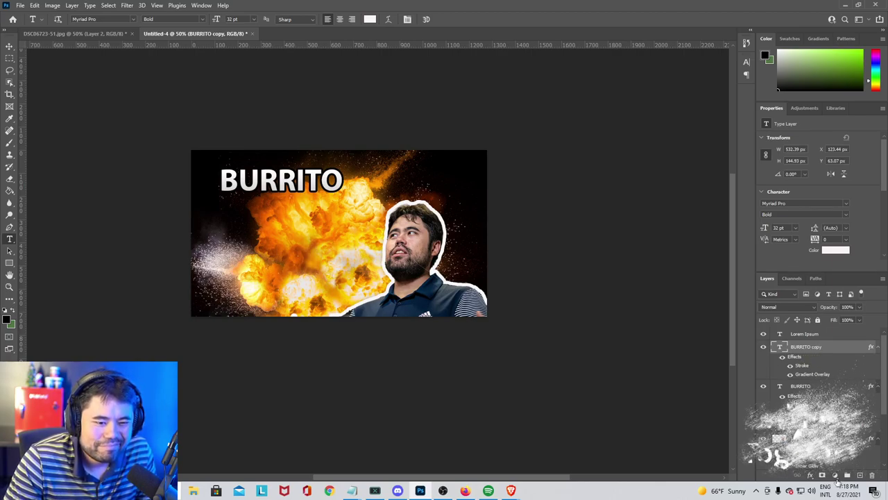
drag(817, 347, 818, 416)
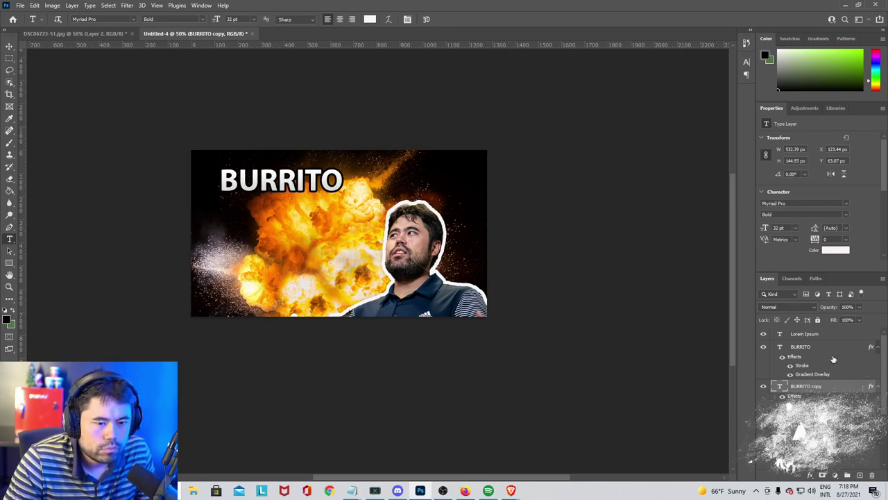
Select the BURRITO copy layer and select its word to check the text styling.
click(827, 353)
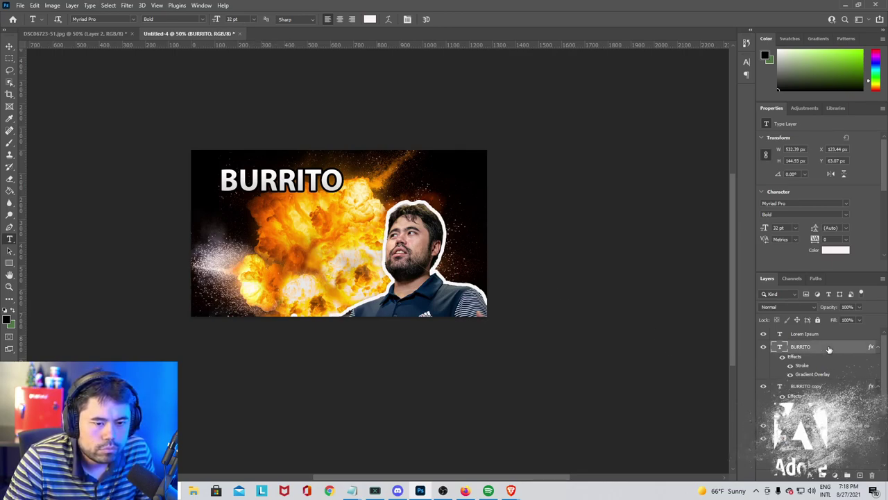
click(813, 387)
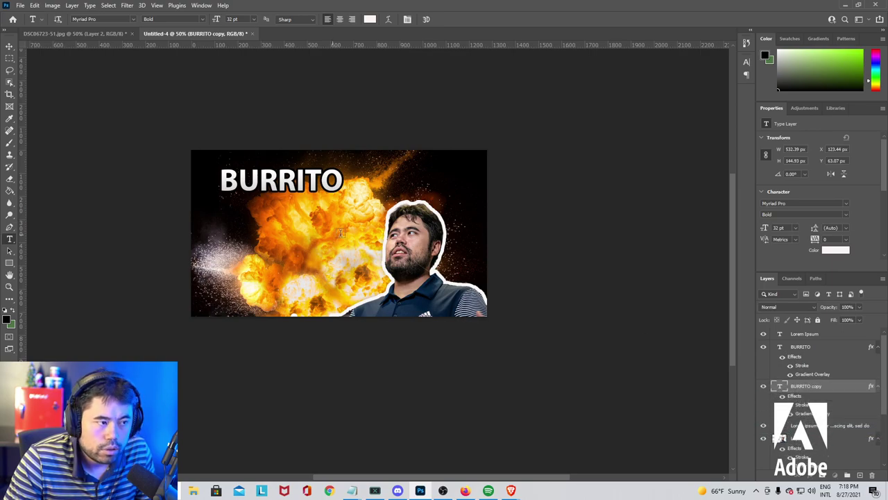
click(248, 177)
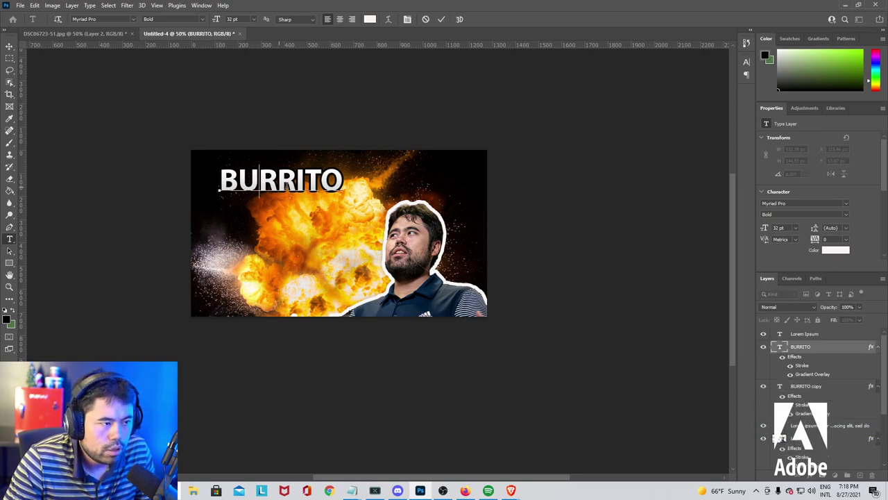
double_click(286, 185)
click(290, 186)
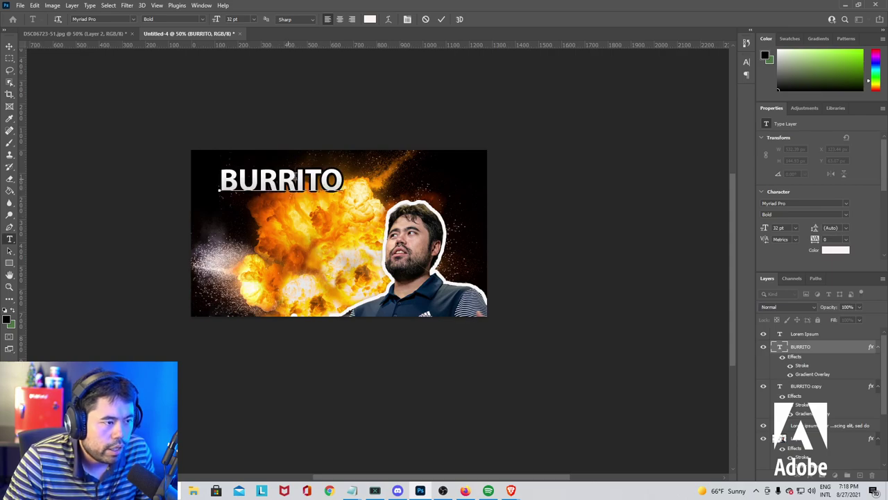
double_click(279, 183)
right_click(278, 183)
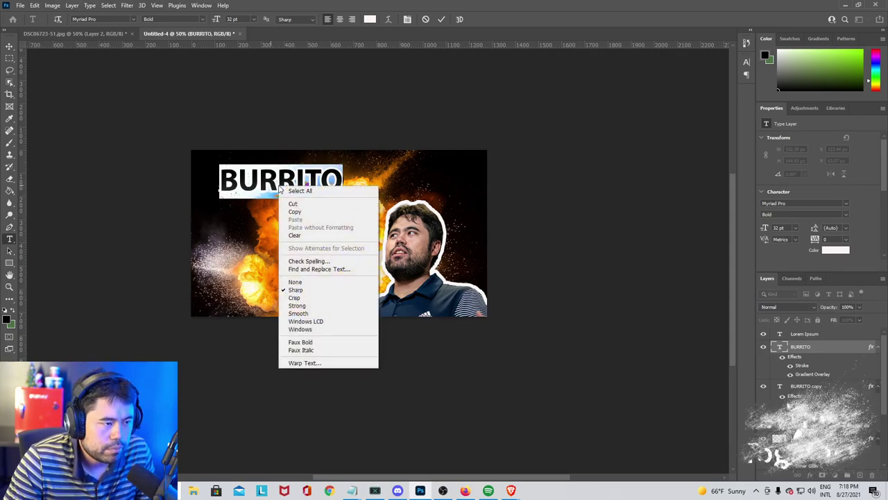
key(Escape)
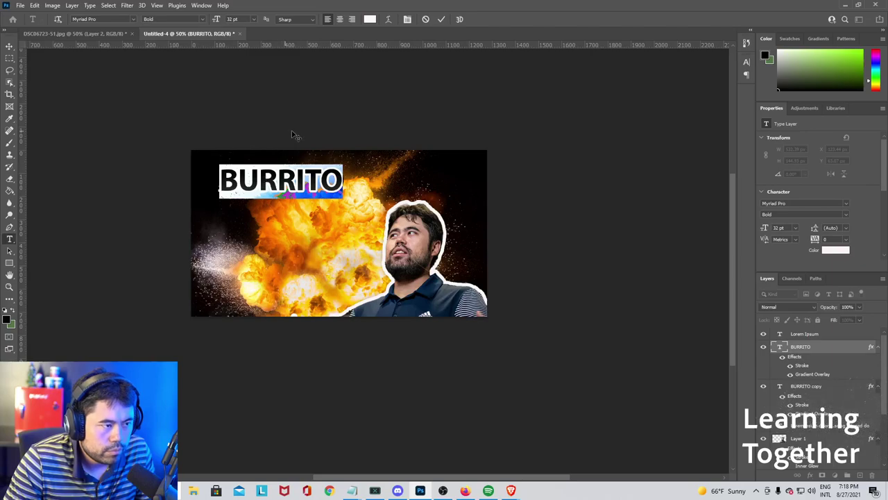
click(337, 185)
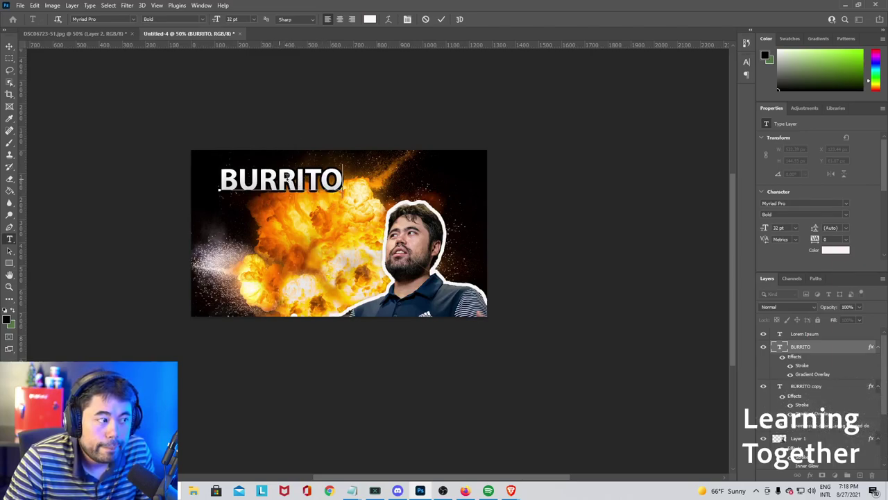
Move the BURRITO copy down so it sits just under the first BURRITO line.
click(9, 47)
drag(269, 179, 272, 229)
right_click(274, 229)
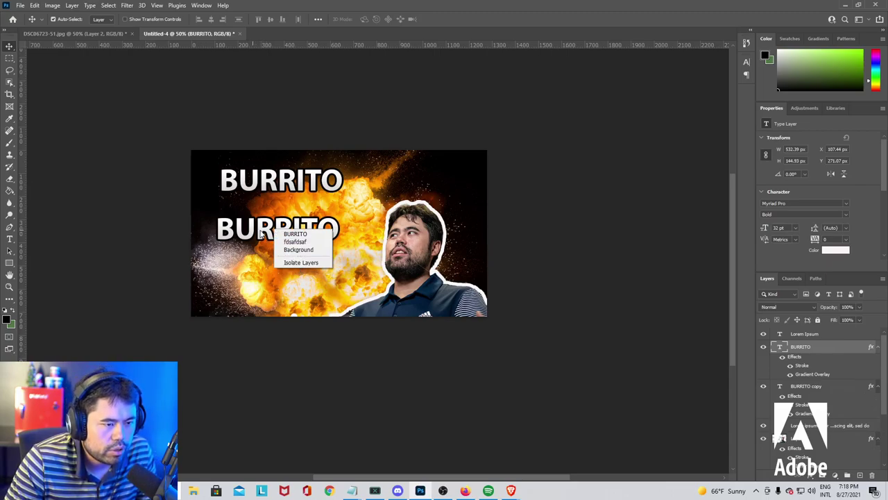
click(263, 234)
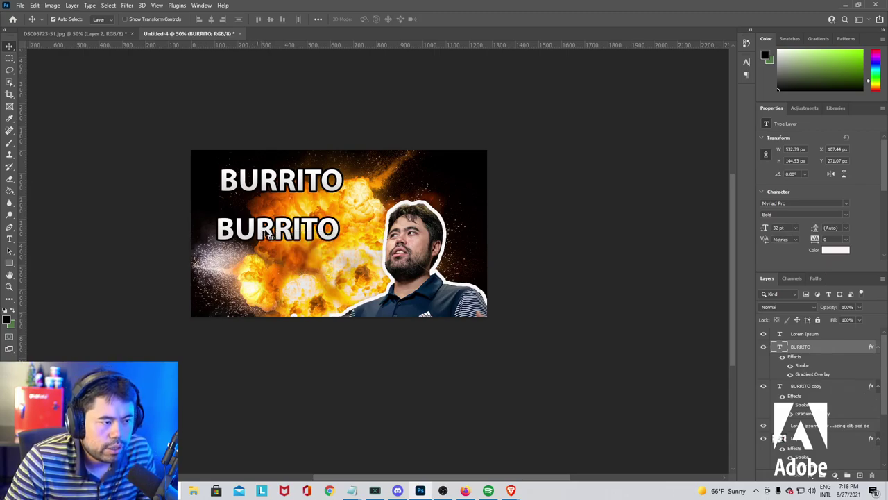
drag(268, 231, 267, 210)
right_click(265, 212)
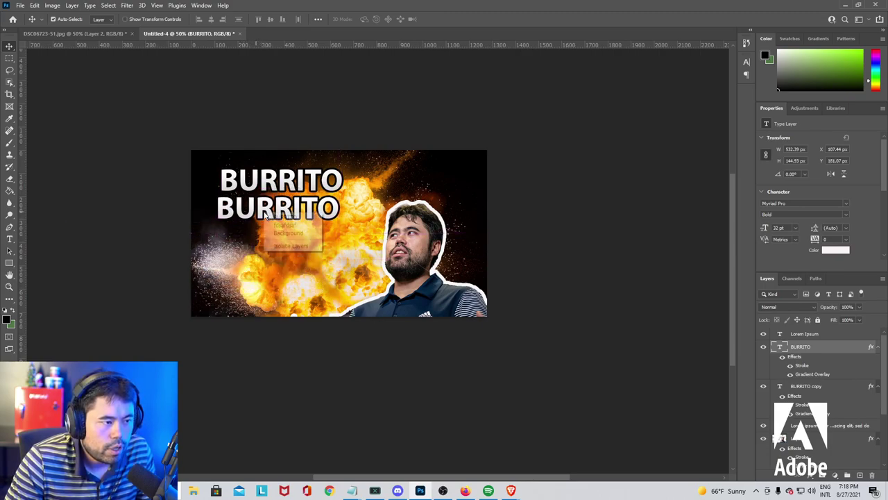
click(246, 213)
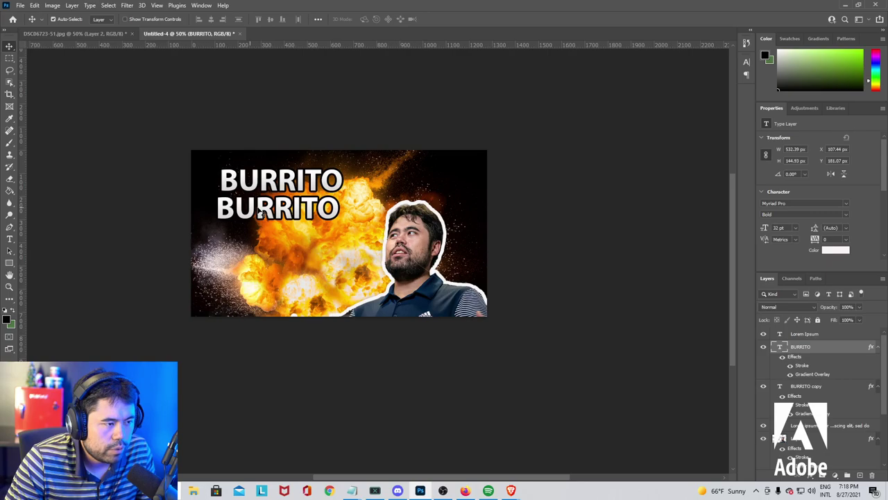
key(ctrl+t)
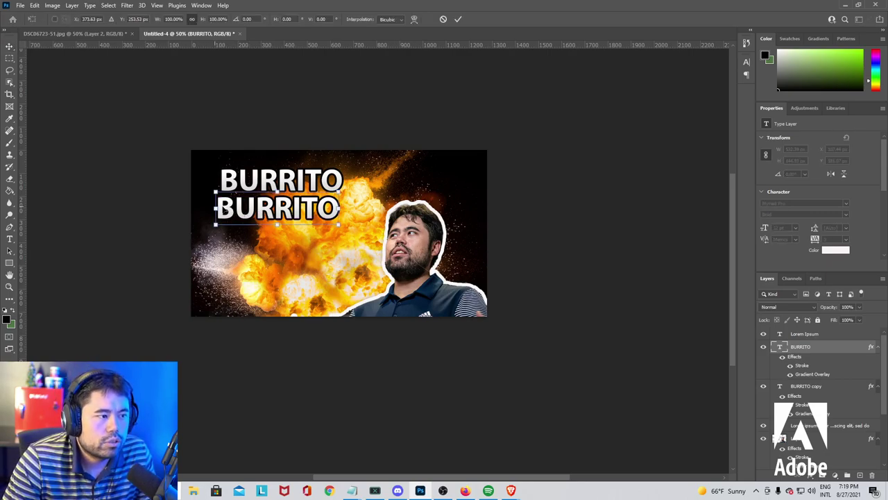
key(Return)
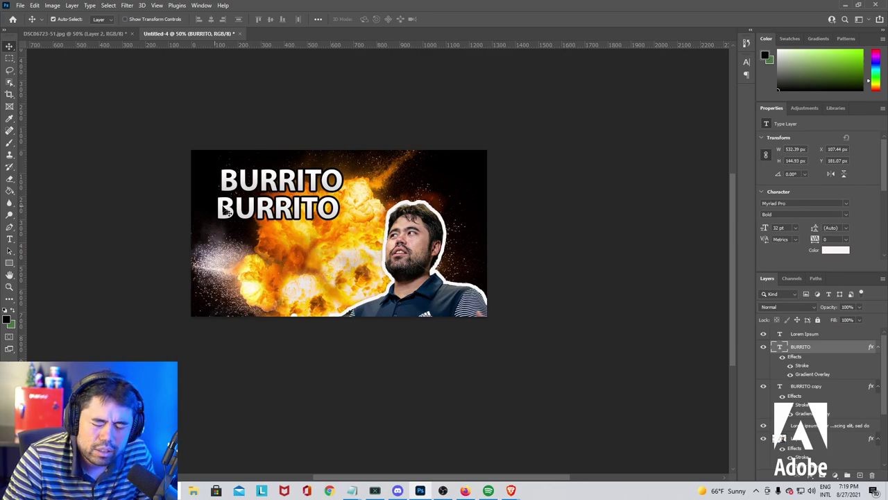
Retype the second BURRITO line as AFTERMATH in capitals and commit the edit.
double_click(225, 210)
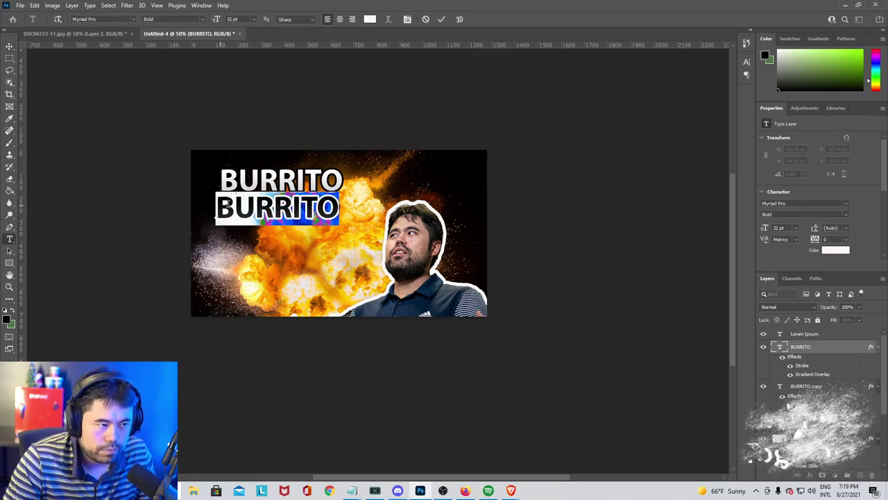
text(After)
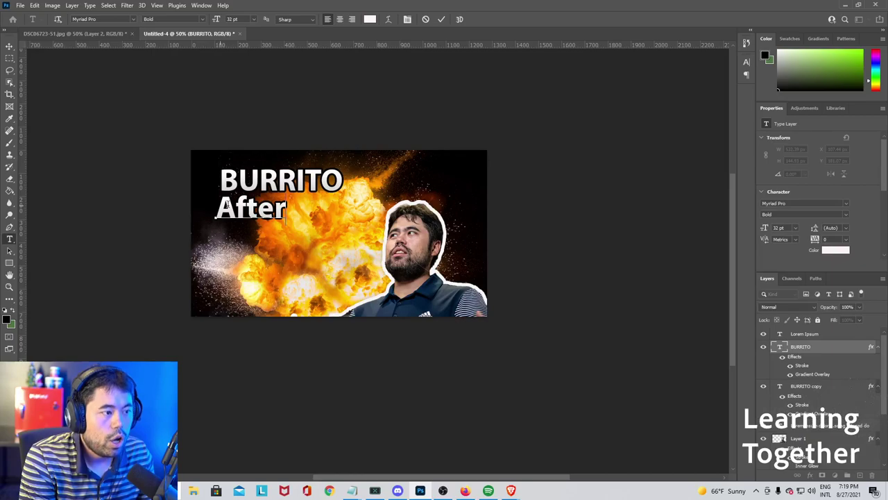
key(BackSpace)
key(BackSpace)
key(BackSpace)
key(BackSpace)
text(FTERMA)
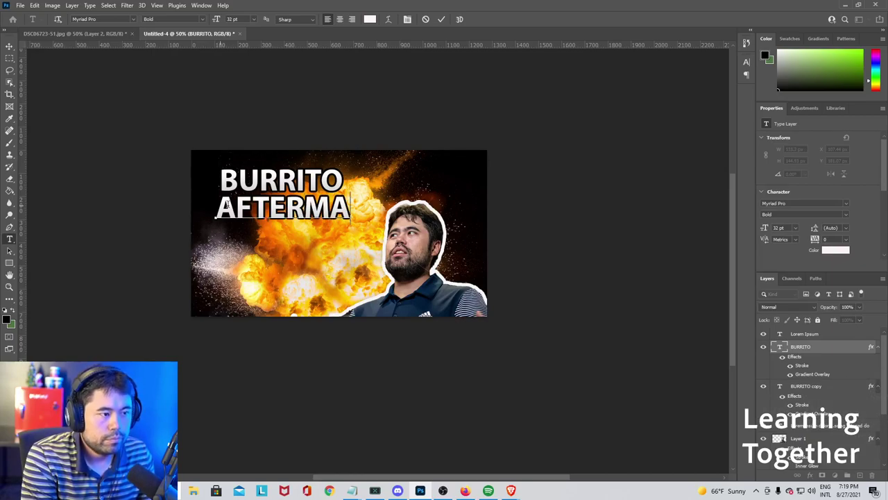
text(TH)
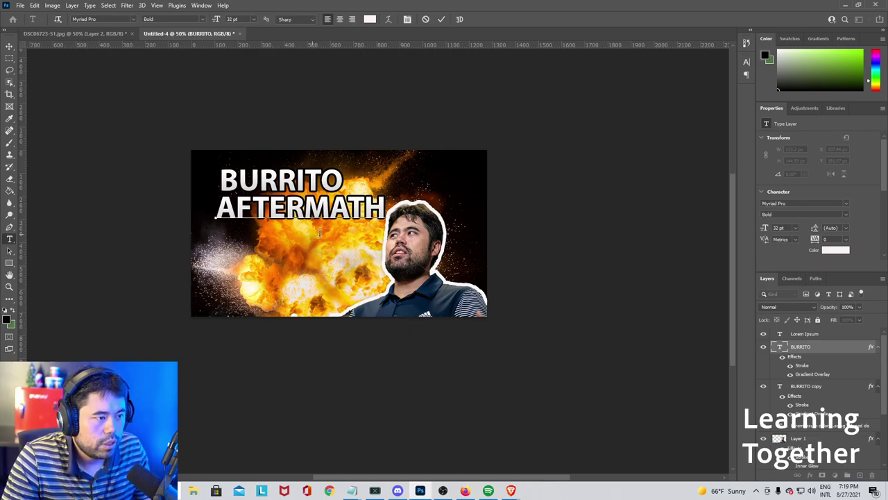
double_click(323, 208)
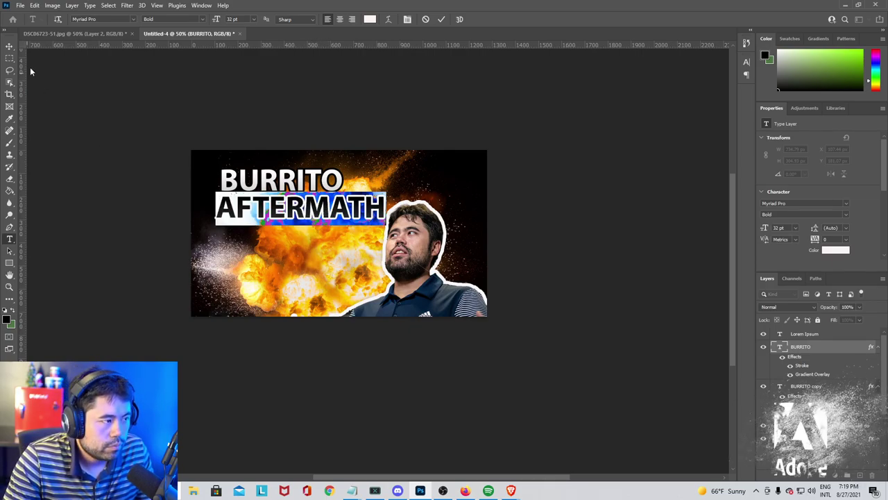
key(ctrl+Return)
Move AFTERMATH lower to mid-left and stack BURRITO just above it.
drag(299, 210, 276, 208)
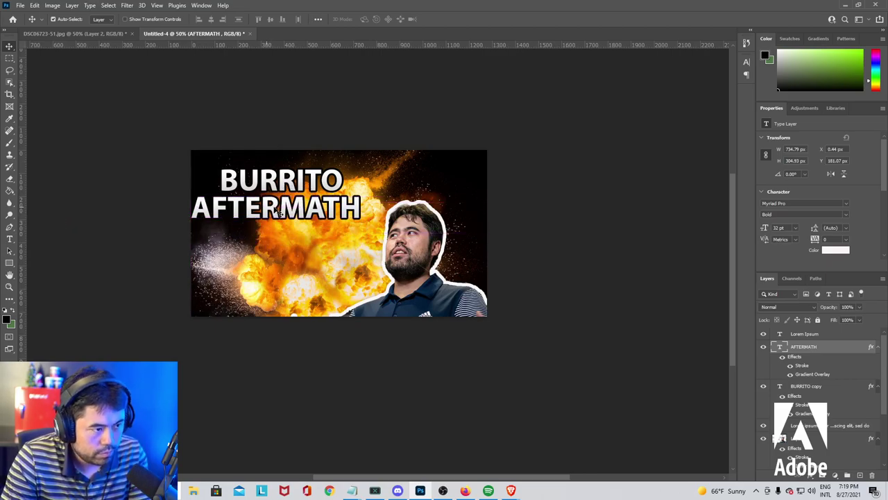
key(Right)
key(Right)
key(Right)
key(Right)
key(Right)
key(Right)
key(Right)
key(Right)
key(Right)
key(Right)
key(Right)
key(Right)
key(Right)
key(Right)
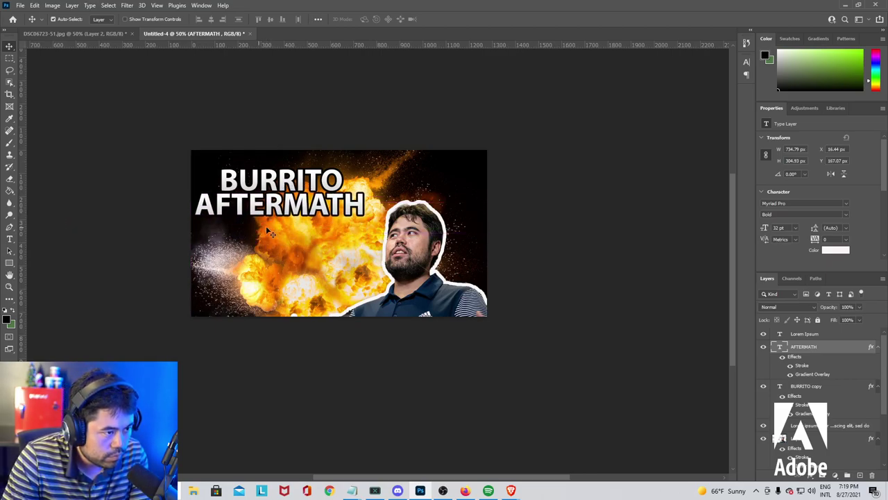
click(267, 247)
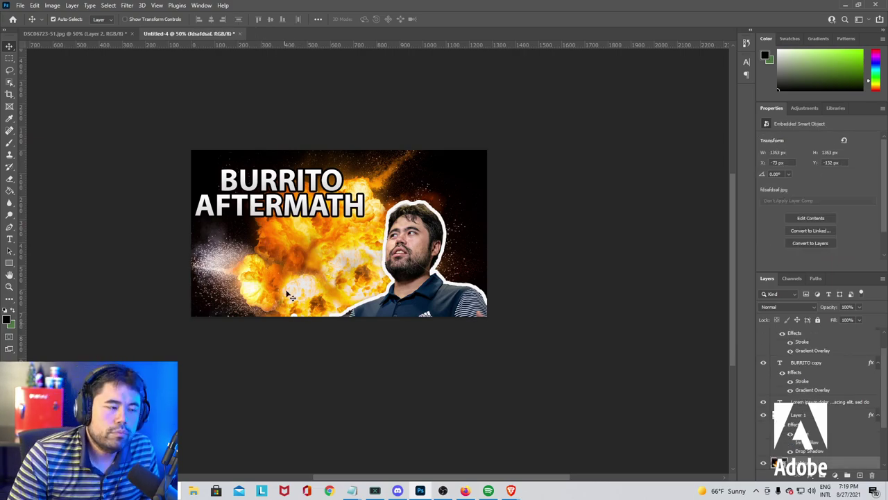
click(267, 216)
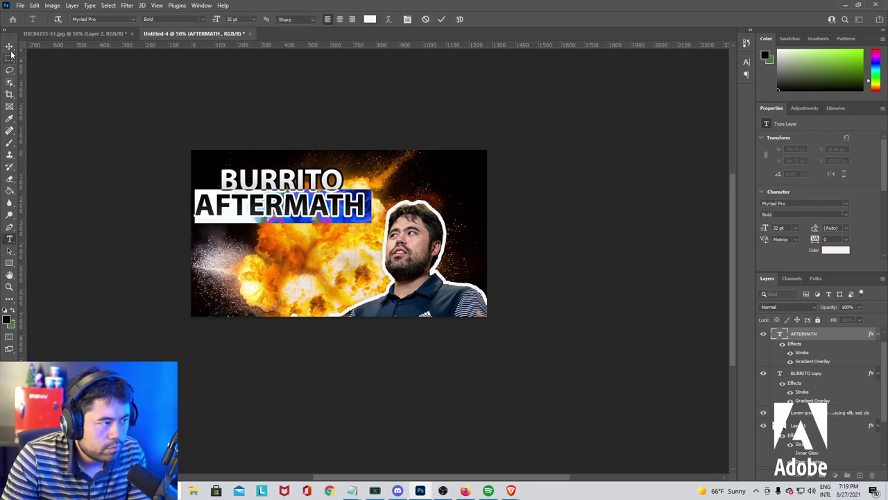
drag(240, 206, 243, 251)
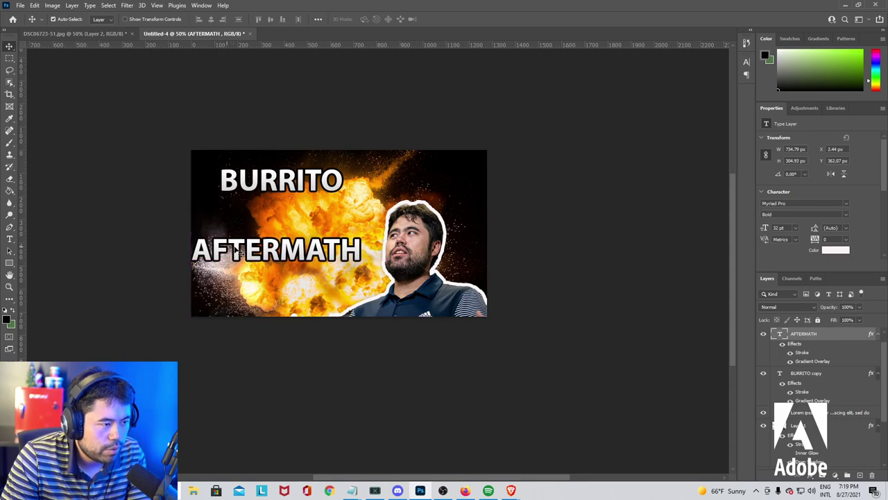
click(143, 248)
click(255, 180)
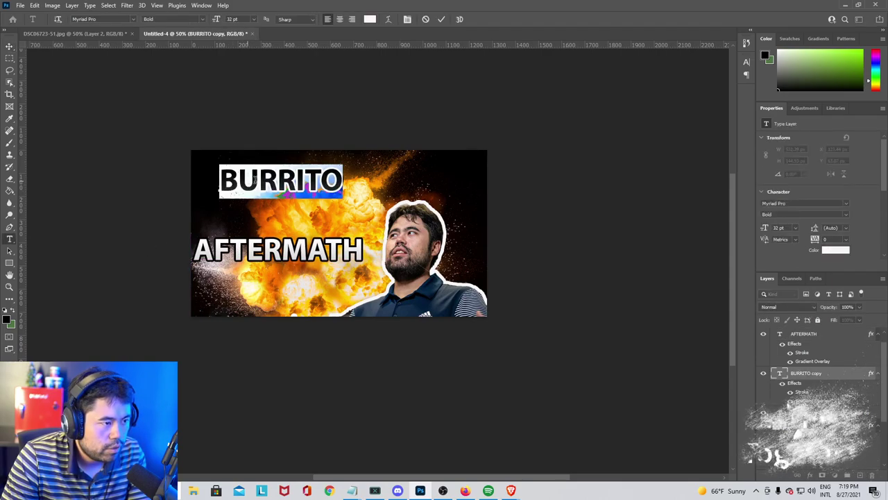
drag(281, 170, 277, 212)
click(275, 338)
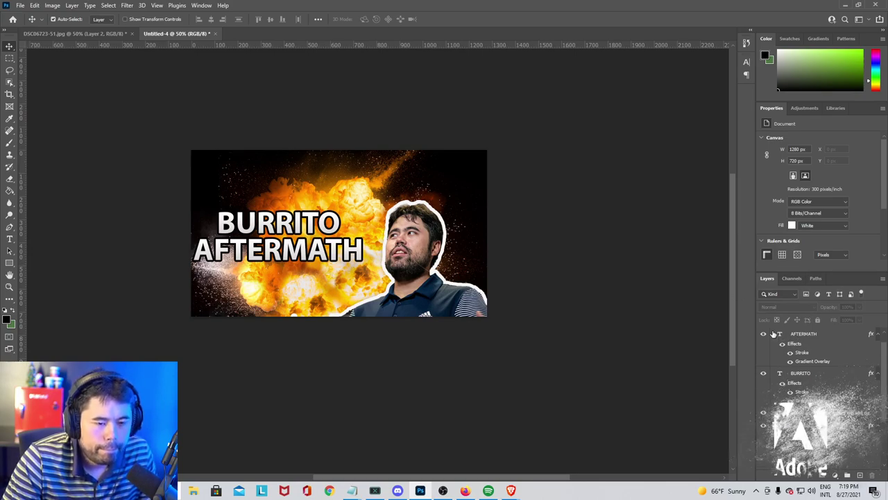
Open the AFTERMATH layer's Gradient Overlay settings and its Gradient Editor.
double_click(803, 334)
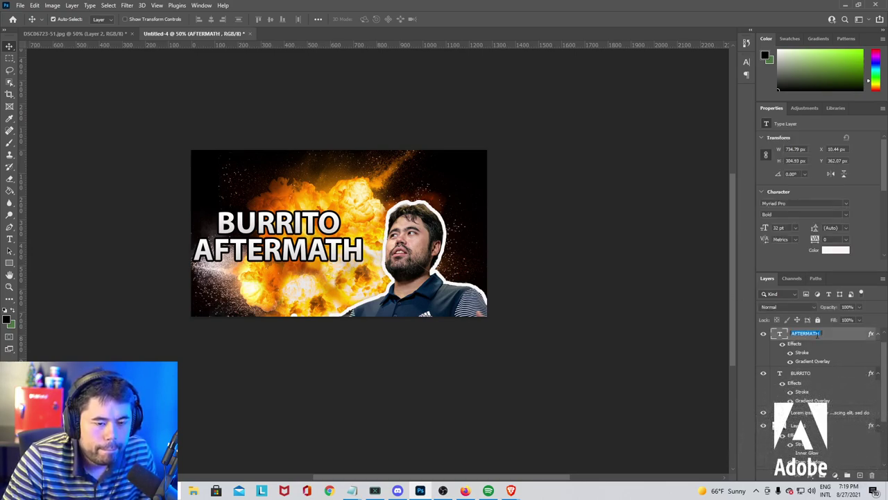
key(Return)
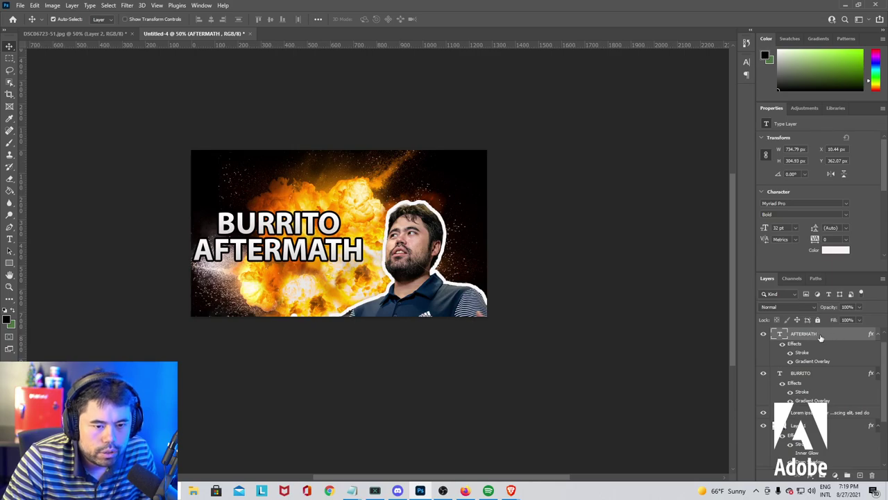
double_click(821, 337)
click(413, 336)
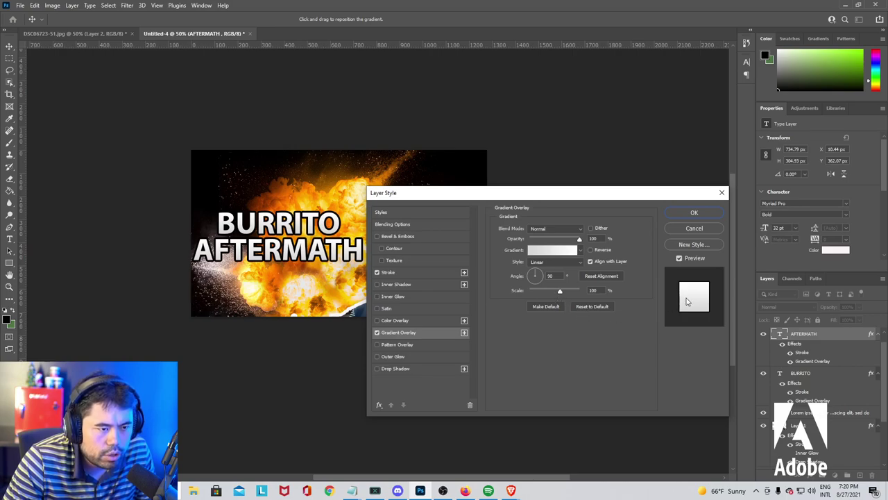
click(574, 251)
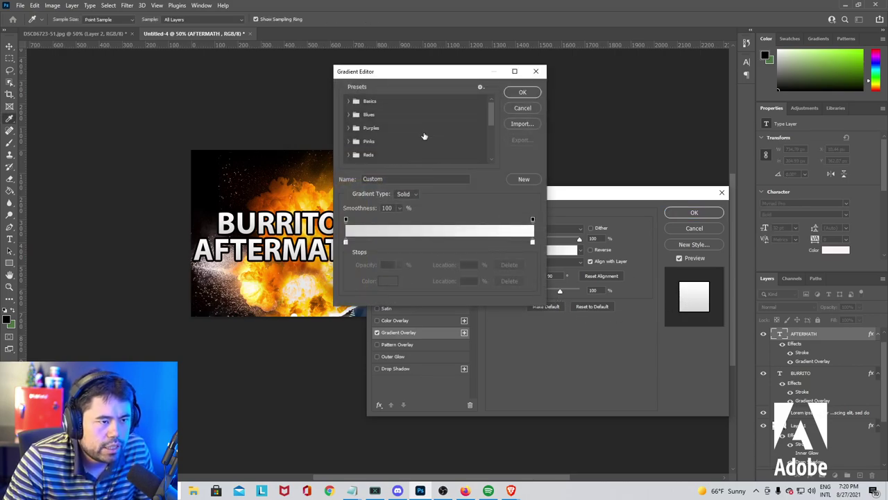
Browse the gradient preset folders and expand the Oranges group.
scroll(399, 150, down, 1)
click(367, 140)
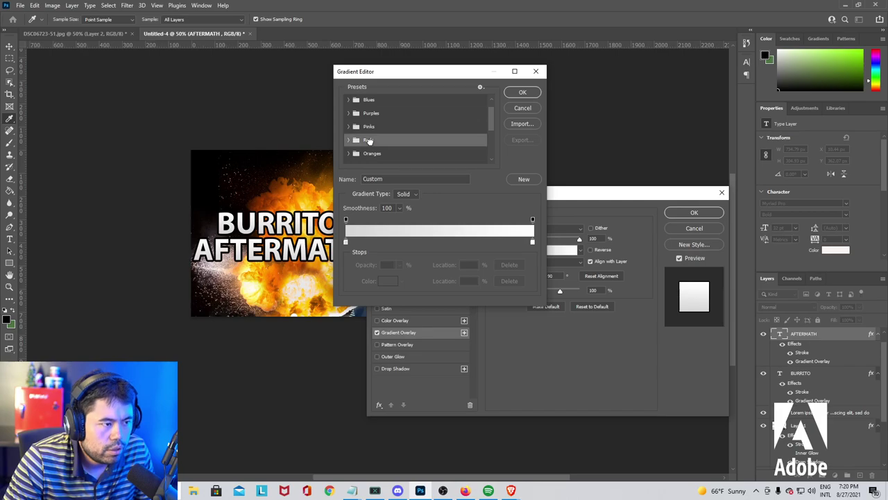
scroll(395, 136, up, 1)
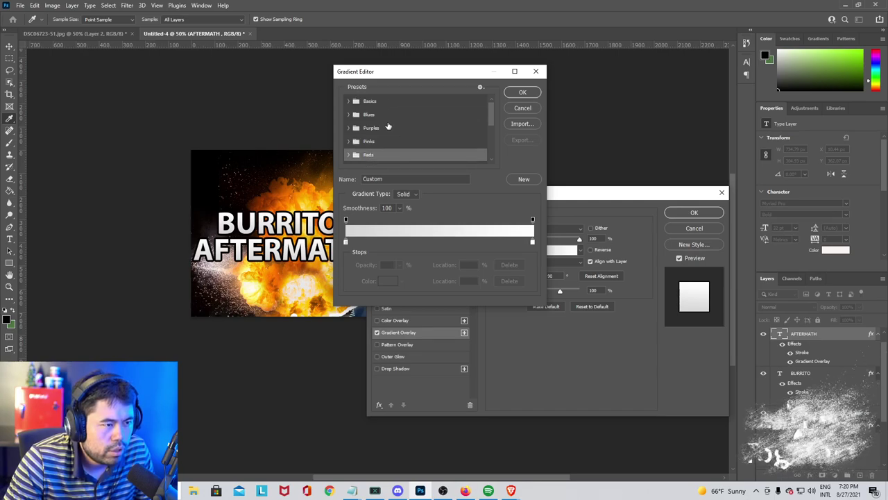
click(386, 127)
click(387, 154)
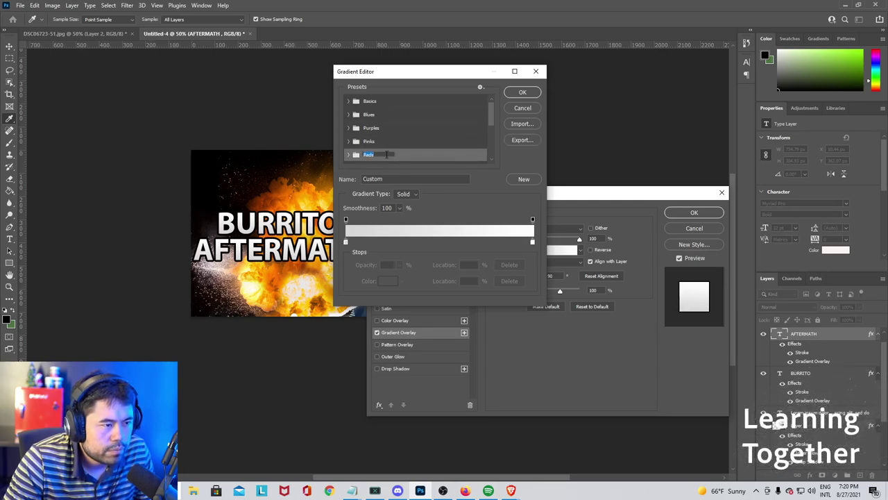
double_click(396, 154)
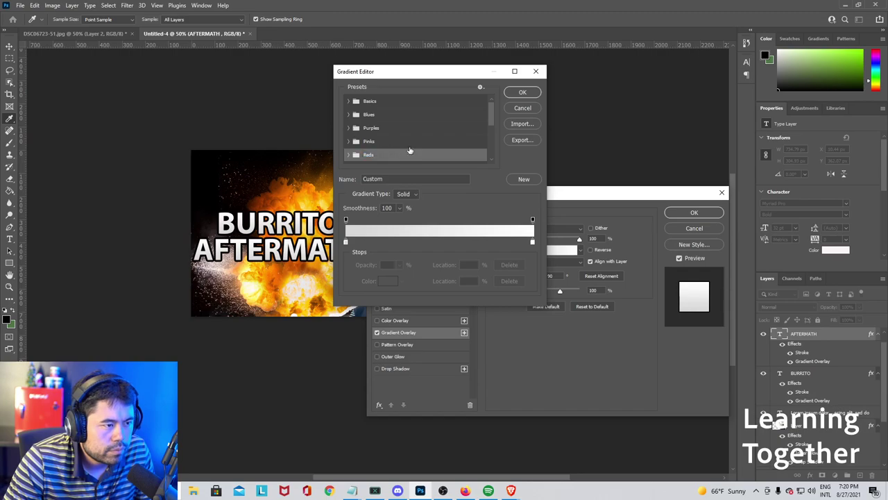
scroll(403, 142, down, 2)
click(372, 146)
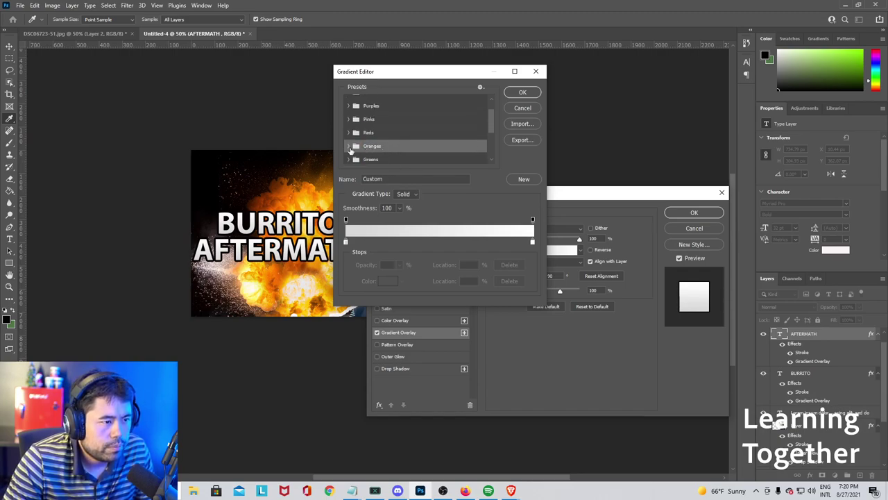
click(348, 145)
Compare Orange_04 and Orange_05, settle on Orange_05, and confirm both dialogs.
click(404, 159)
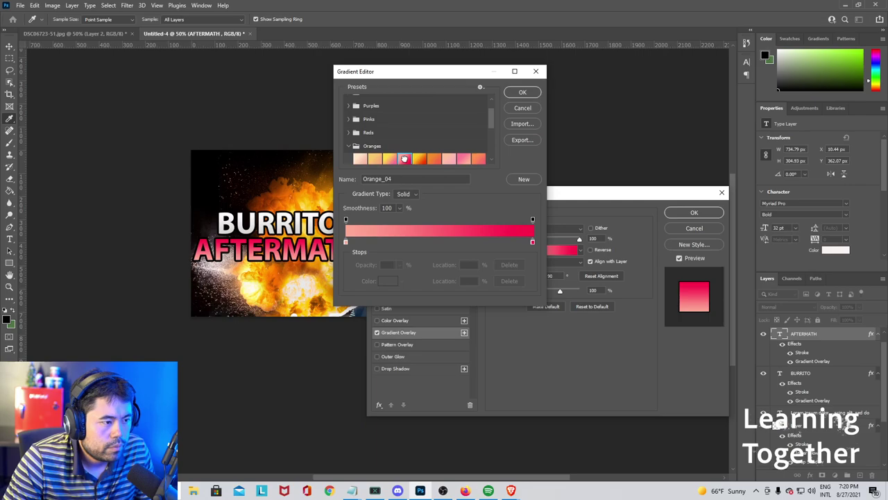
click(390, 159)
click(403, 159)
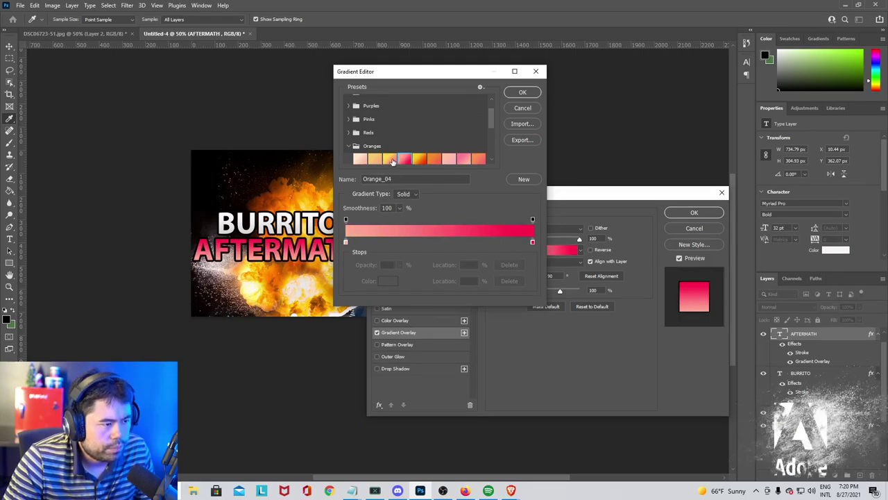
click(389, 159)
click(418, 160)
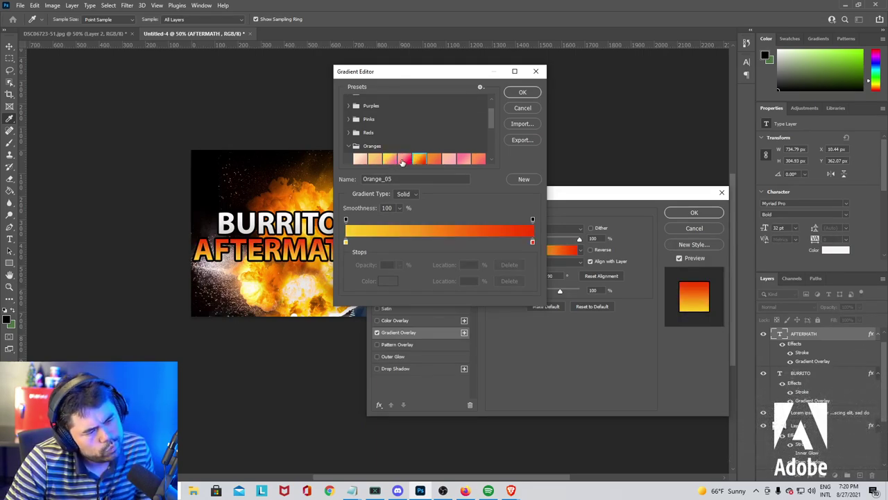
click(404, 159)
click(418, 161)
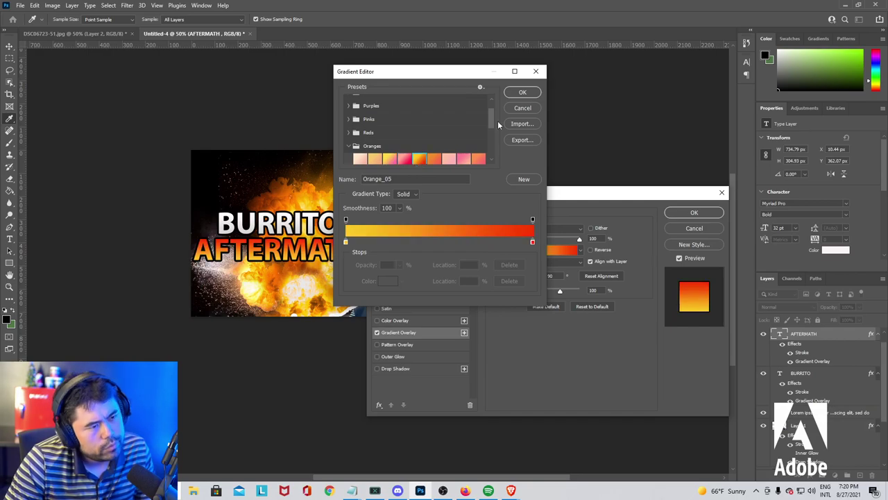
click(522, 92)
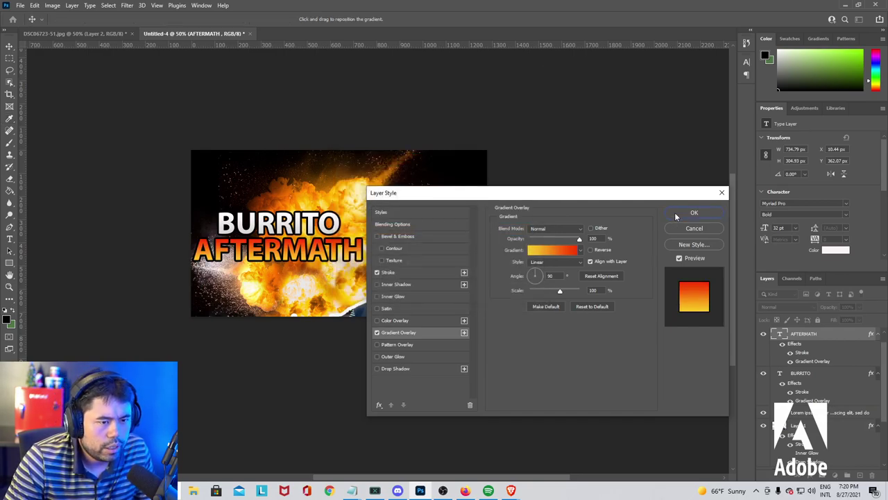
click(694, 213)
Pick Orange_05 for BURRITO's Gradient Overlay, but close Layer Style without keeping it.
double_click(780, 373)
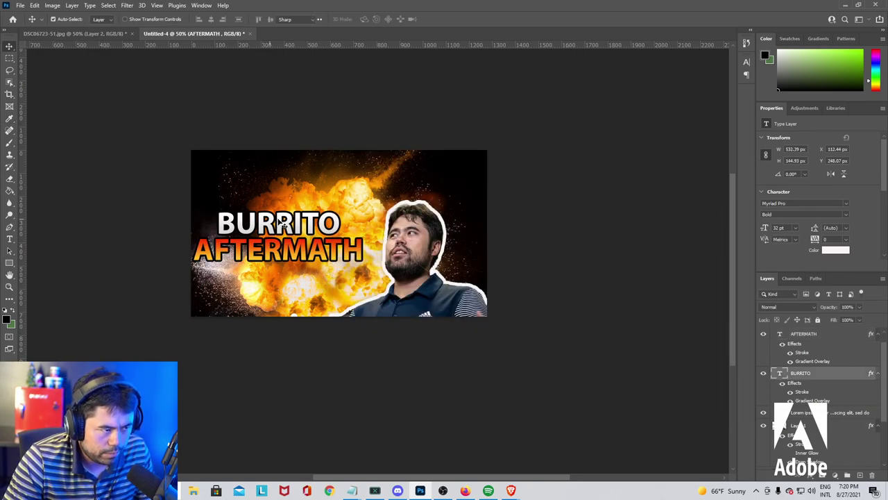
double_click(810, 375)
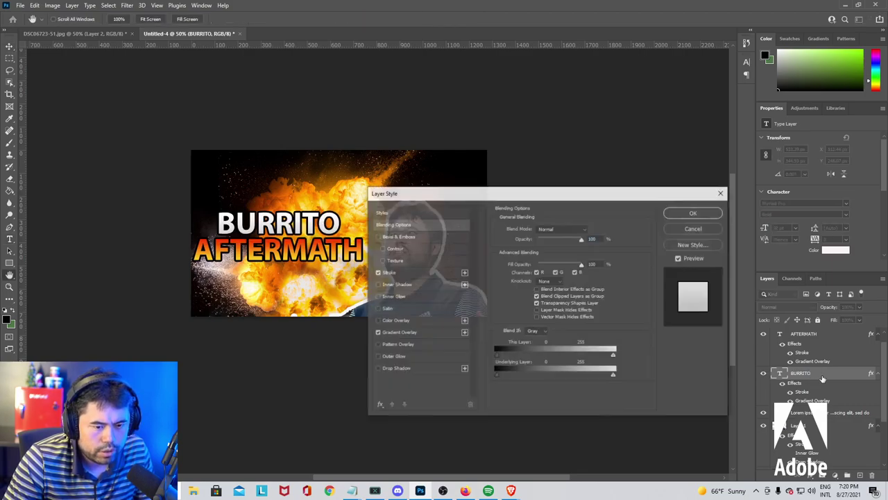
click(423, 332)
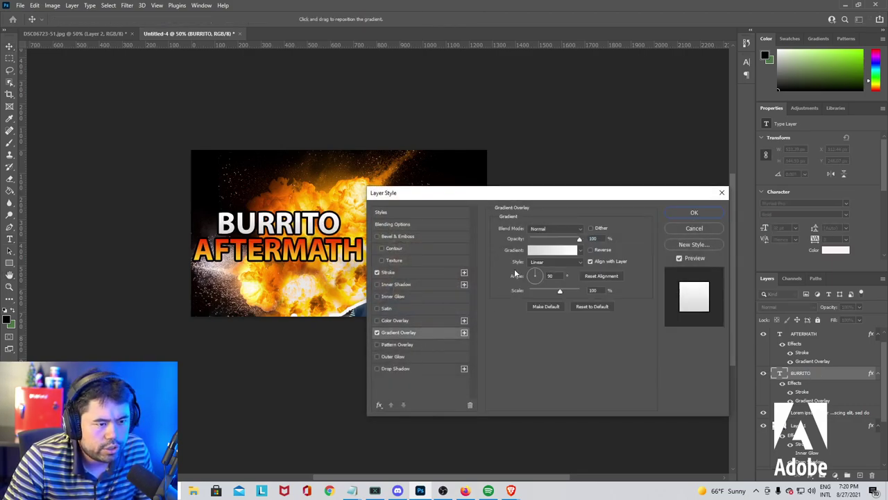
click(561, 253)
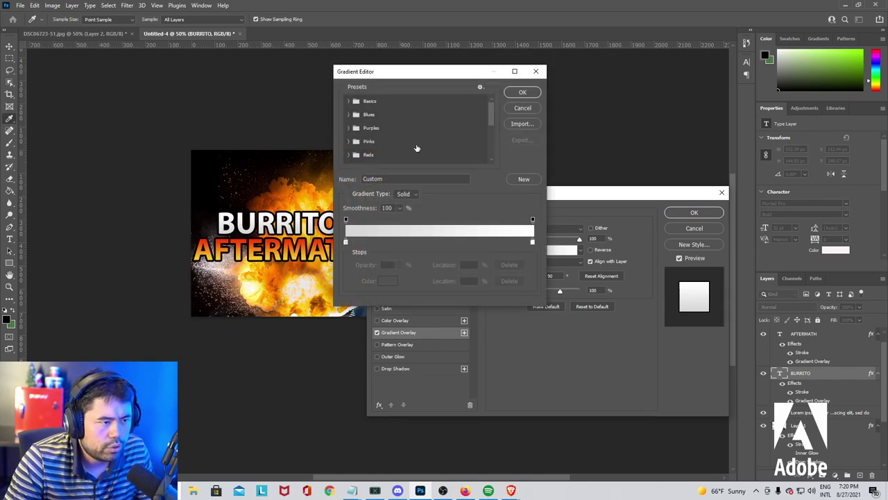
scroll(417, 148, down, 1)
double_click(380, 157)
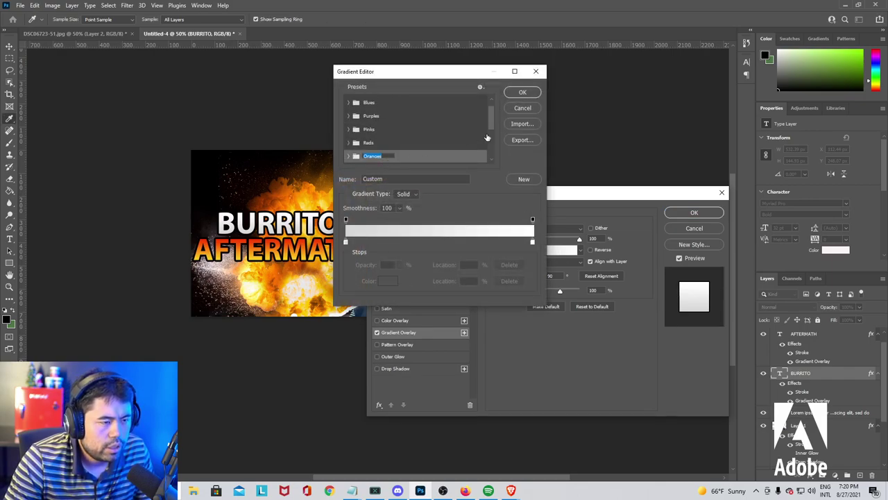
click(448, 161)
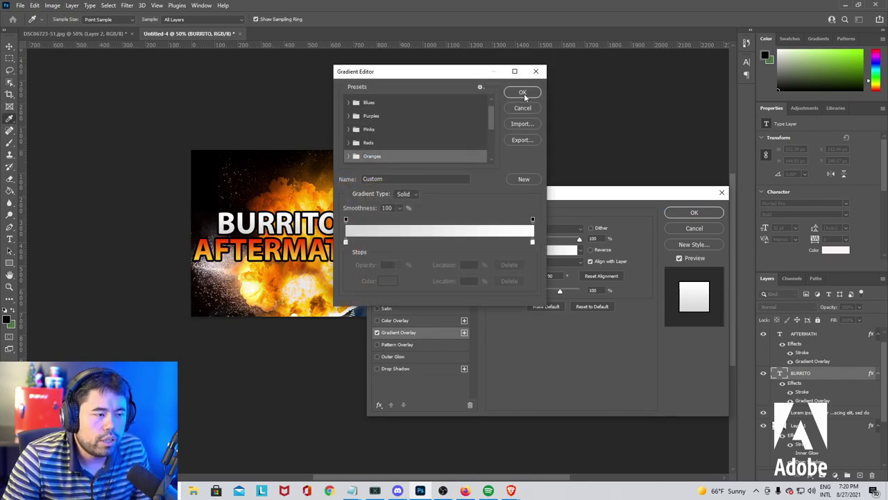
double_click(435, 154)
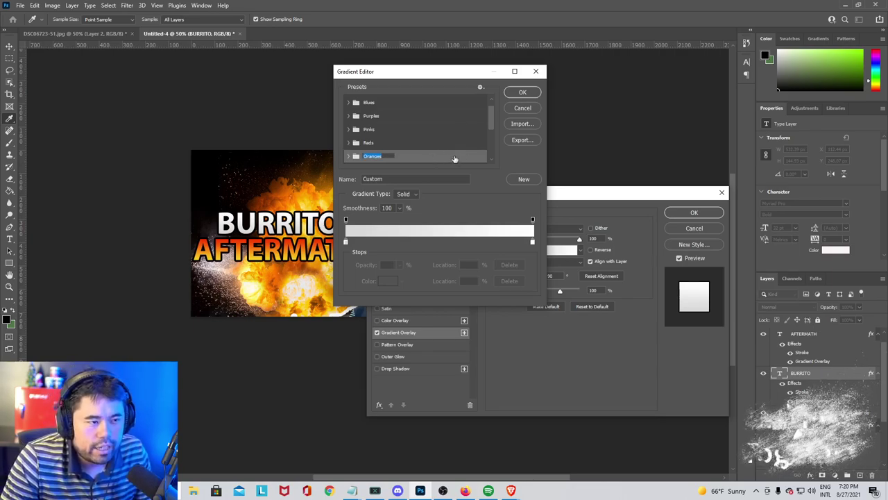
click(444, 156)
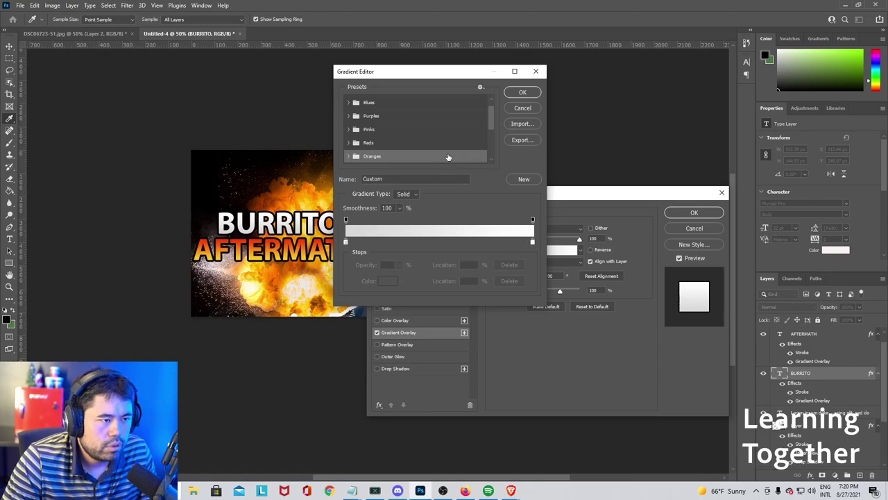
click(348, 157)
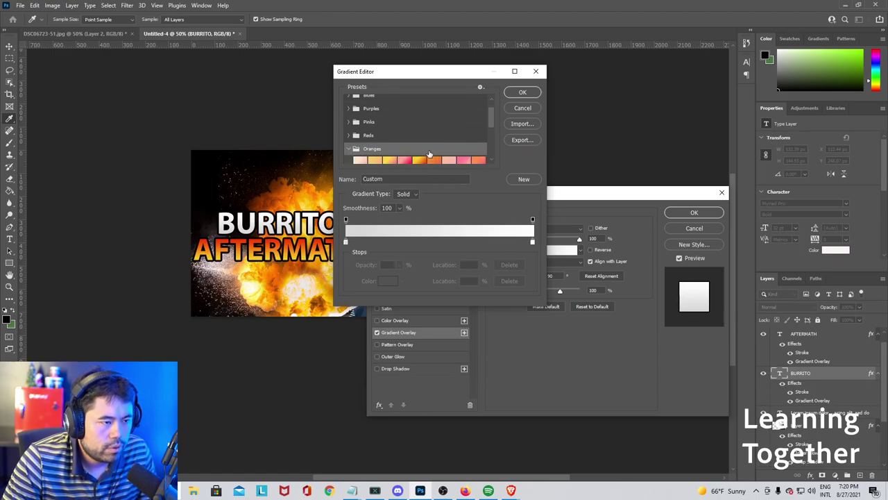
click(421, 149)
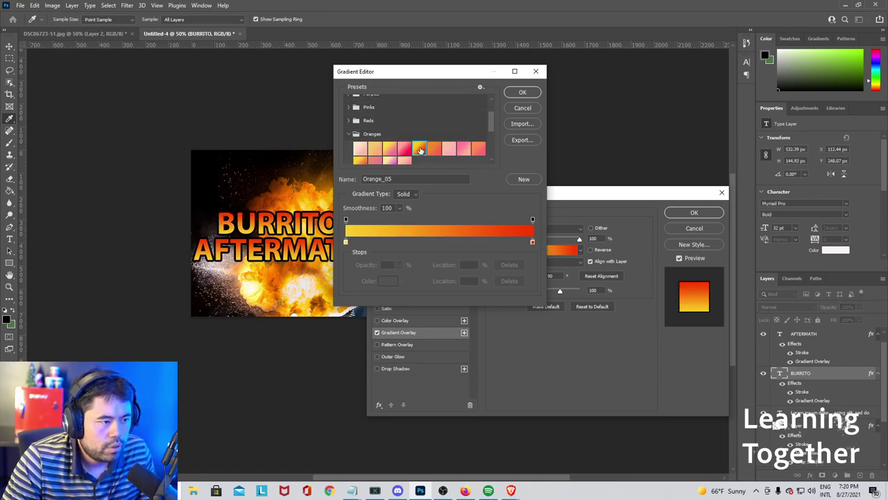
click(521, 93)
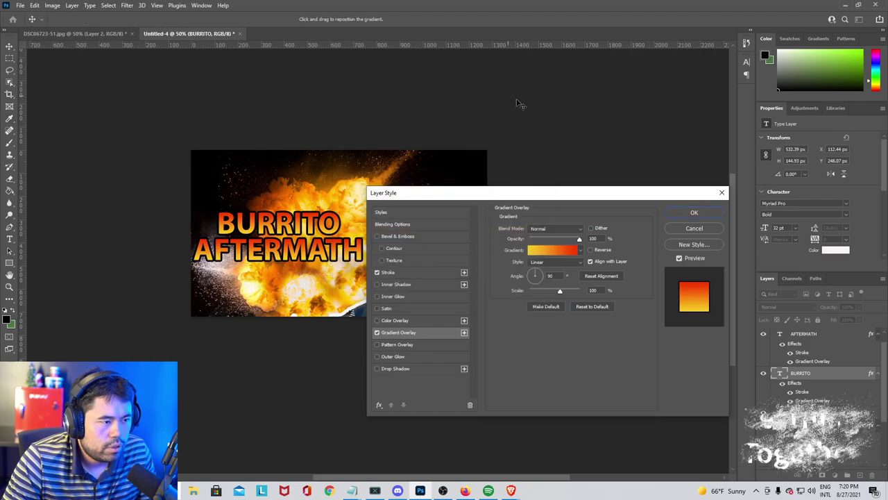
click(721, 192)
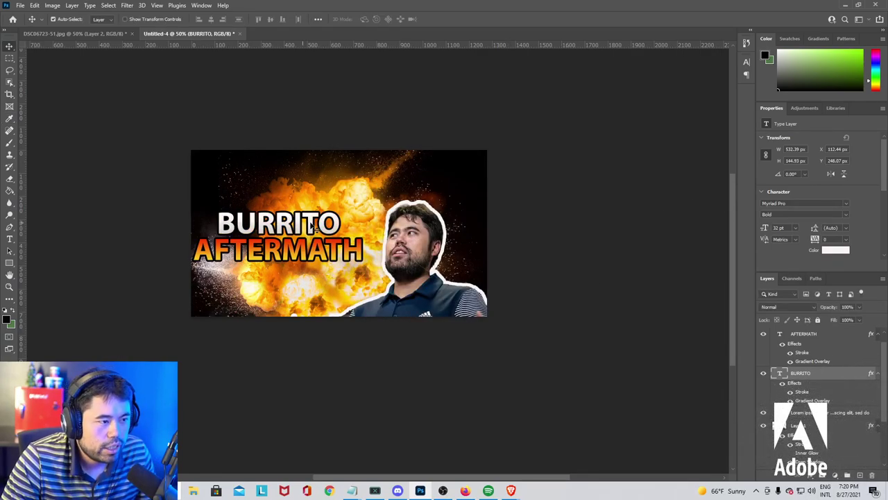
Reapply the Oranges yellow-to-red Orange_05 gradient overlay to BURRITO and confirm it.
double_click(803, 374)
click(422, 332)
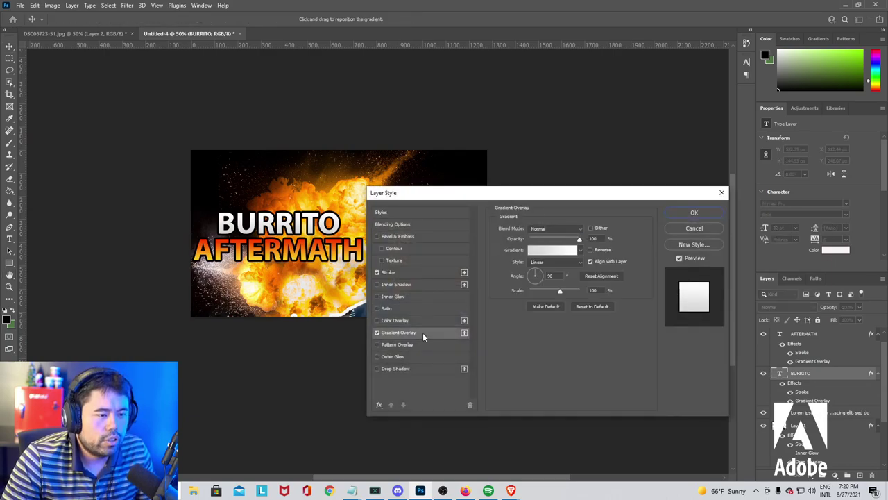
click(542, 251)
scroll(382, 163, down, 1)
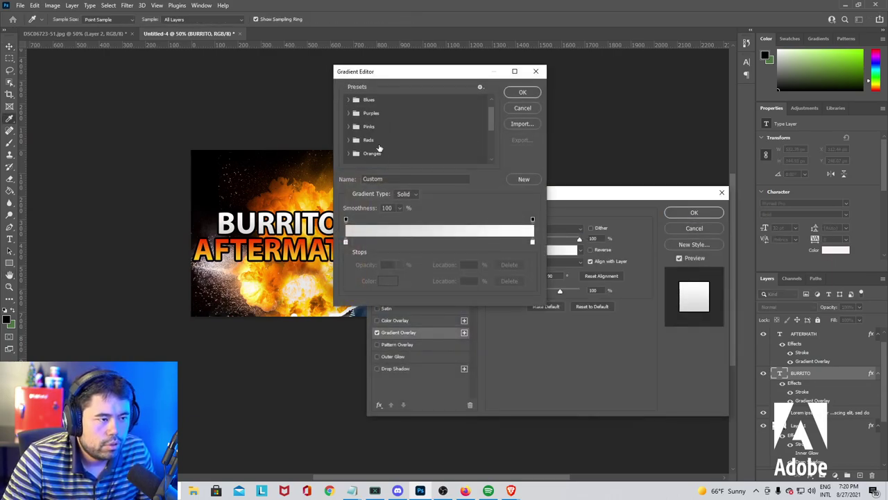
click(385, 154)
scroll(430, 156, down, 2)
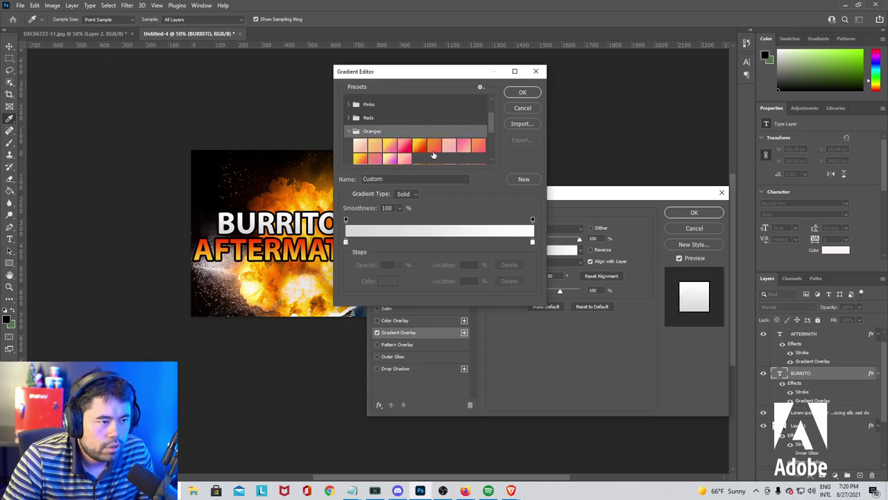
click(413, 144)
click(522, 92)
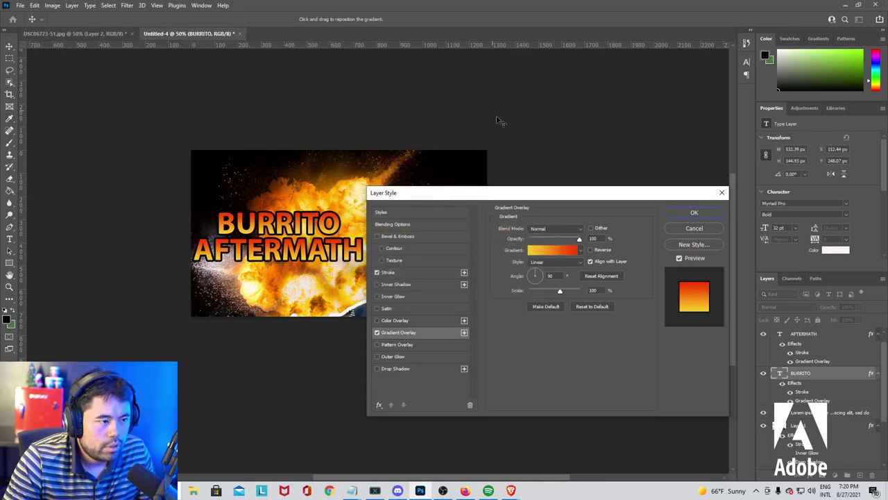
click(684, 213)
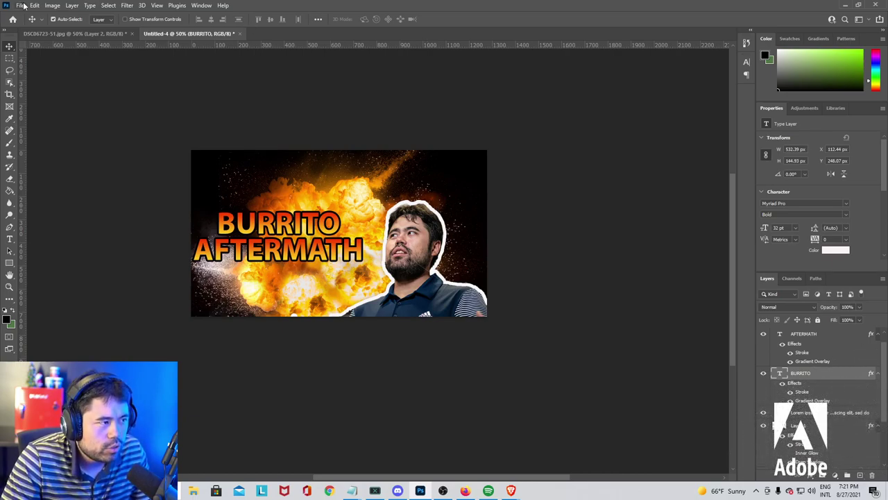
click(71, 5)
mouse_move(79, 13)
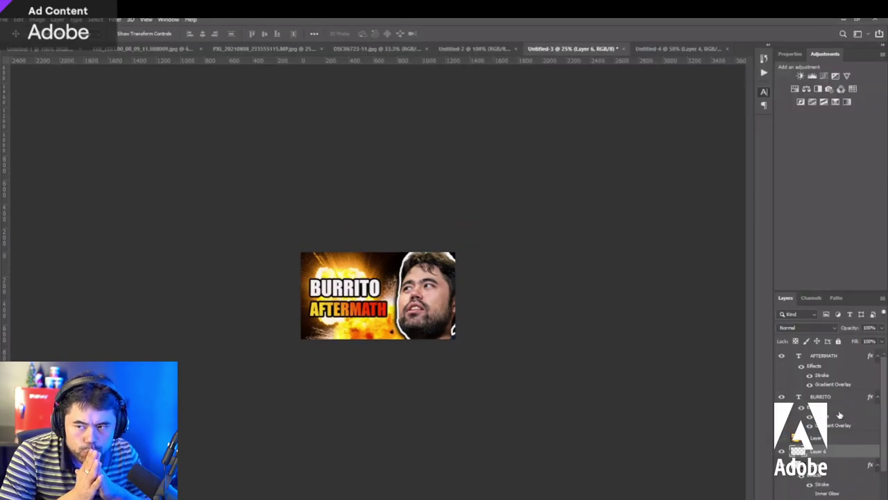
Sample a colour from the thumbnail and paint yellow to the right of the face.
scroll(843, 454, down, 3)
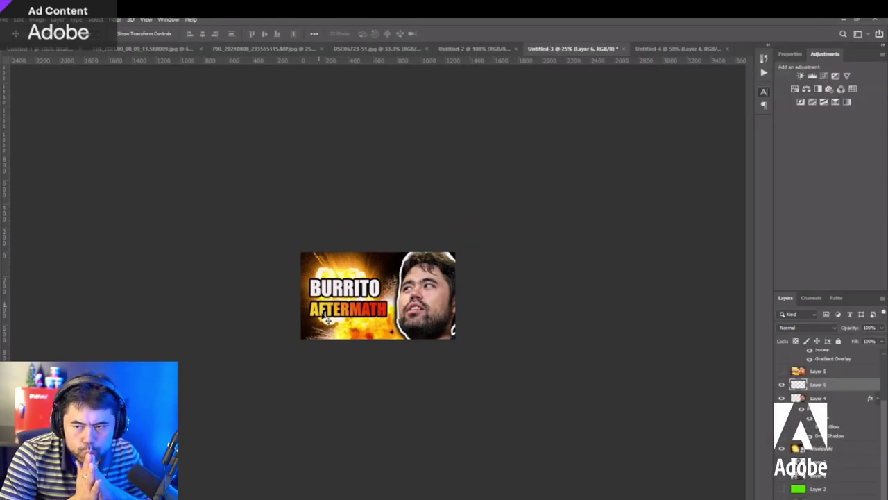
key(i)
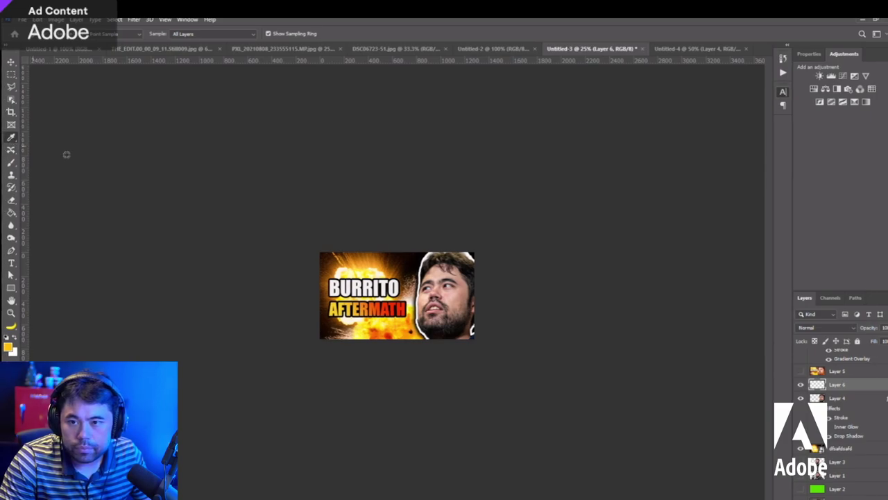
click(395, 331)
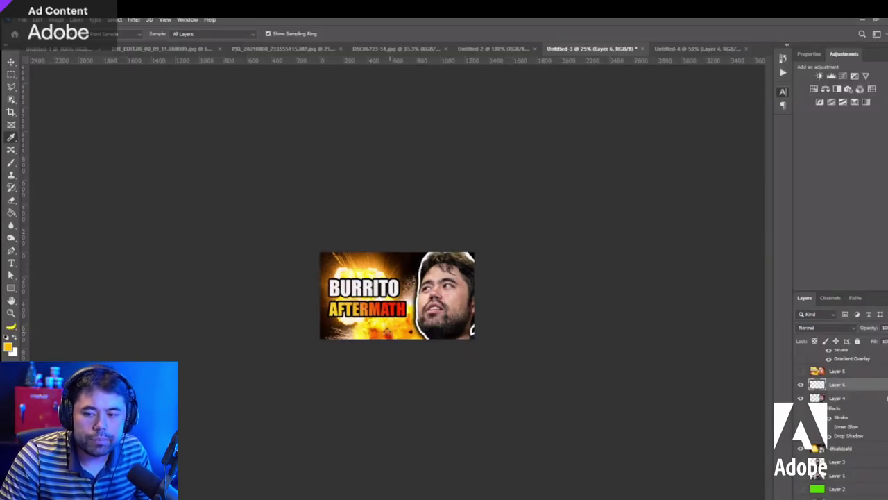
key(b)
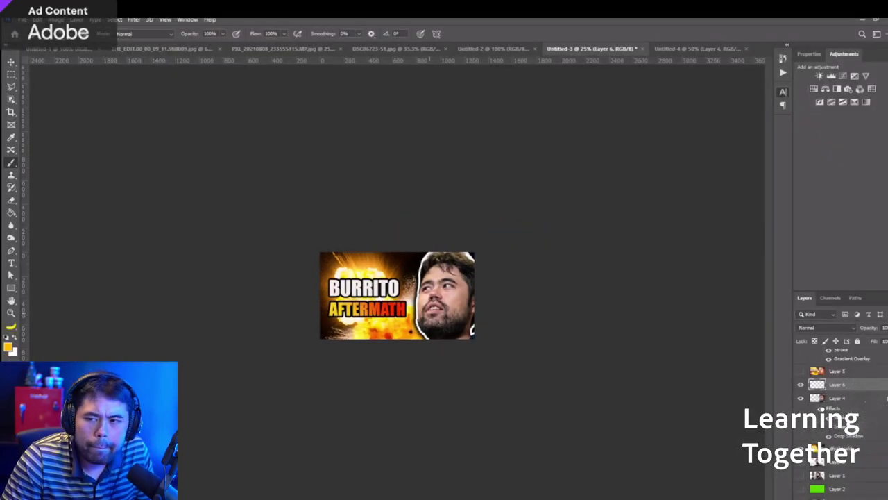
drag(472, 256, 444, 333)
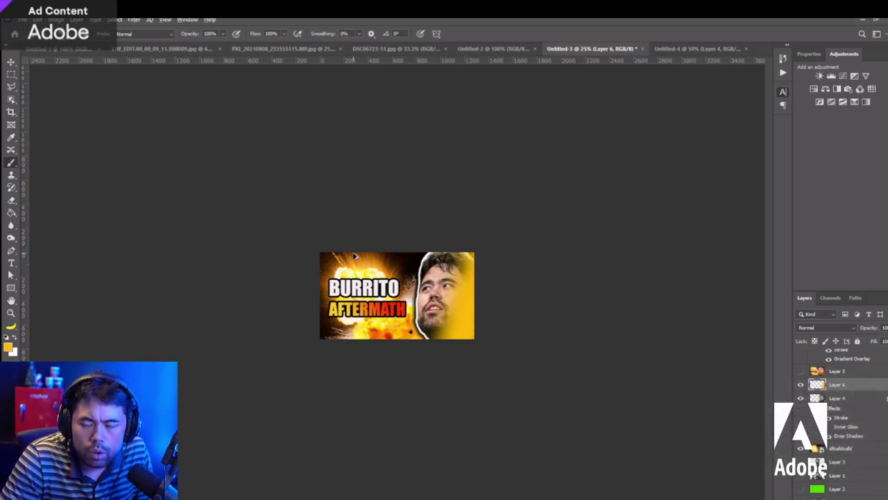
Preview the thumbnail in Full Screen Mode with no menus or panels.
key(f)
key(f)
key(f)
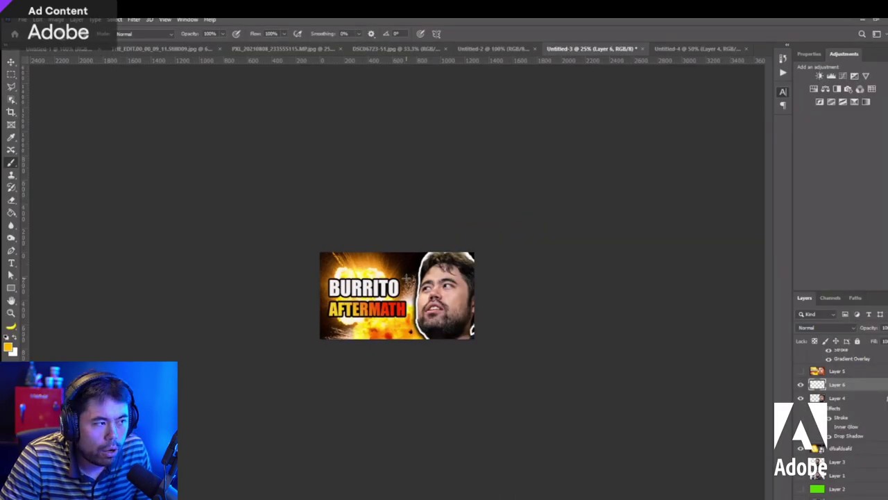
key(f)
key(f)
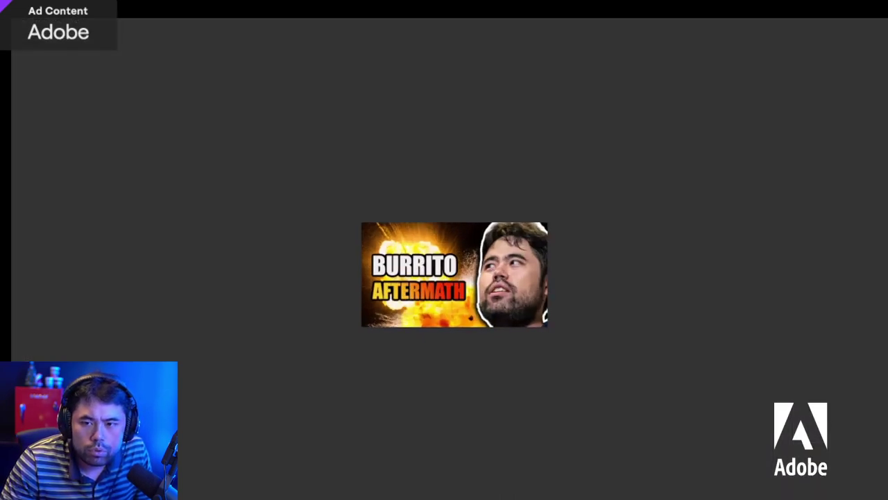
key(f)
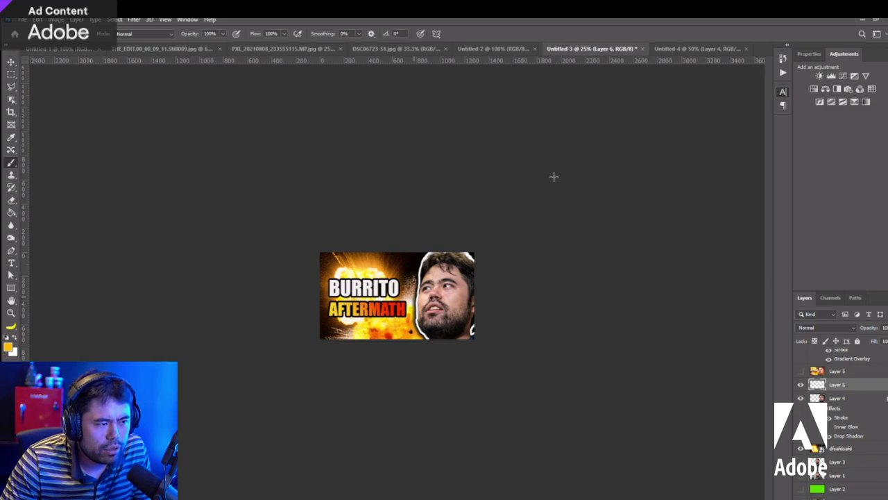
Return to the Untitled-4 document in the normal Photoshop workspace.
key(alt+Tab)
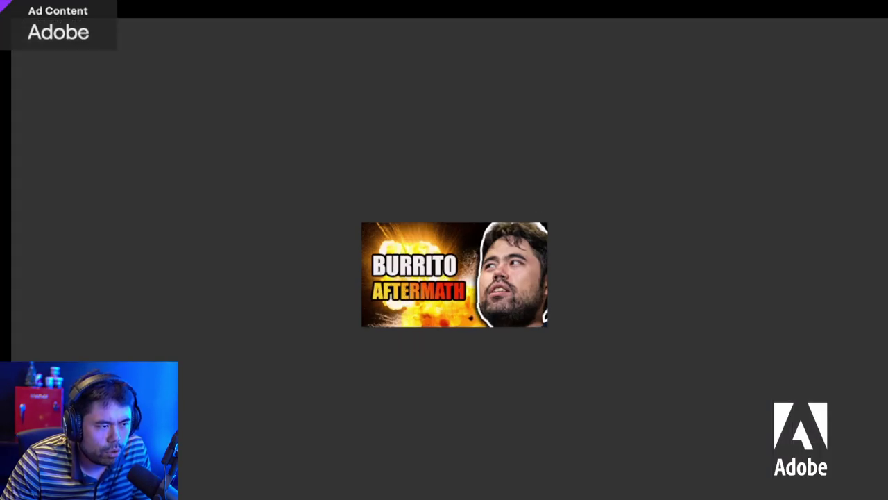
key(alt+Tab)
key(alt+Tab)
key(alt+Tab)
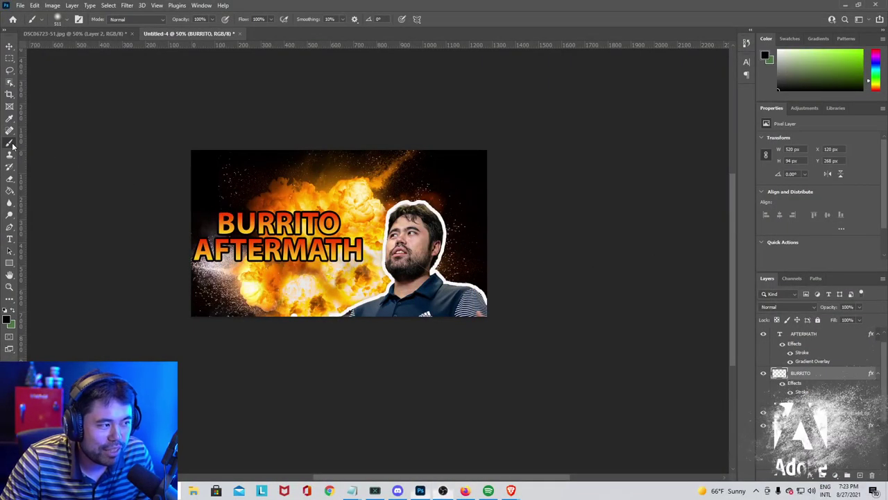
Undo a stray brush stroke and start a new layer with Shift+Ctrl+N.
drag(480, 238, 471, 246)
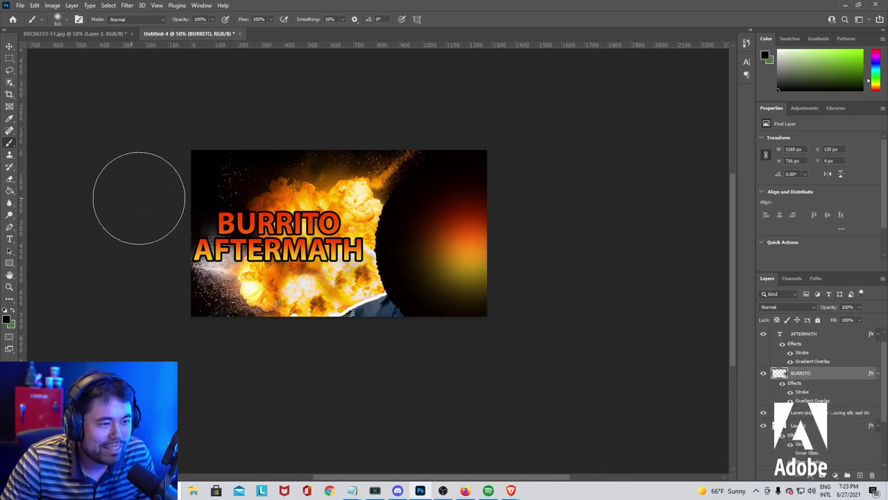
key(ctrl+z)
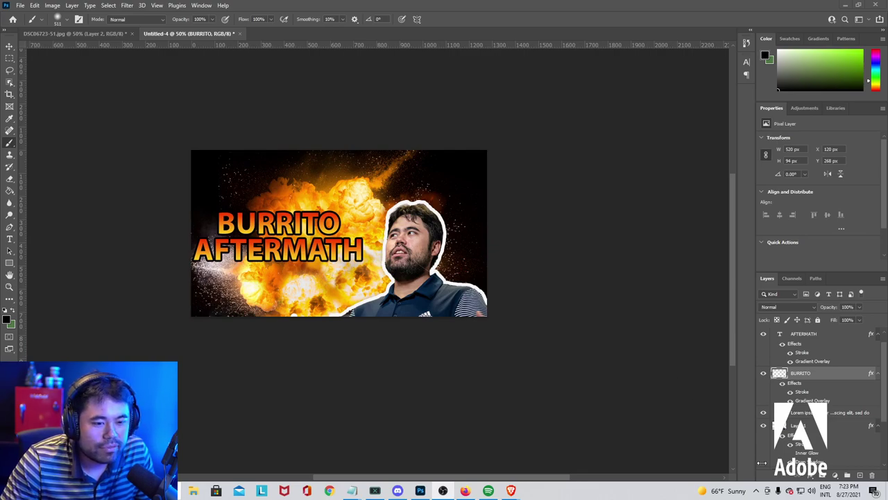
scroll(762, 462, up, 1)
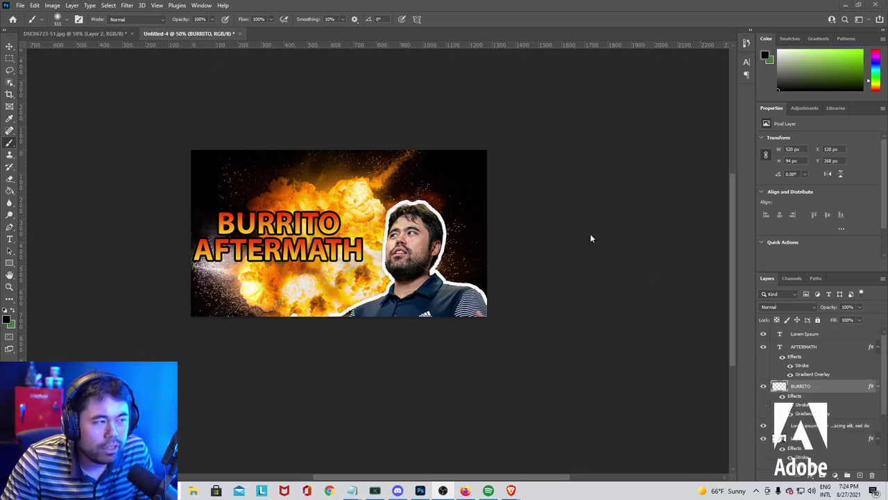
click(21, 6)
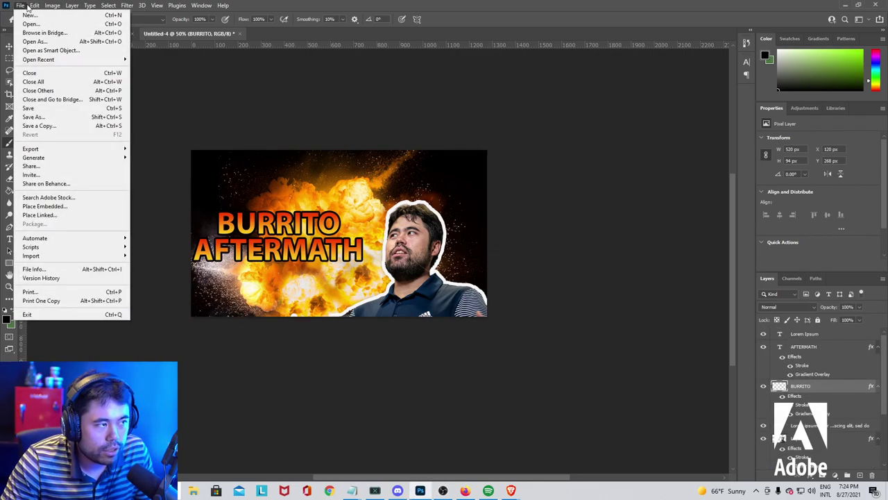
click(92, 5)
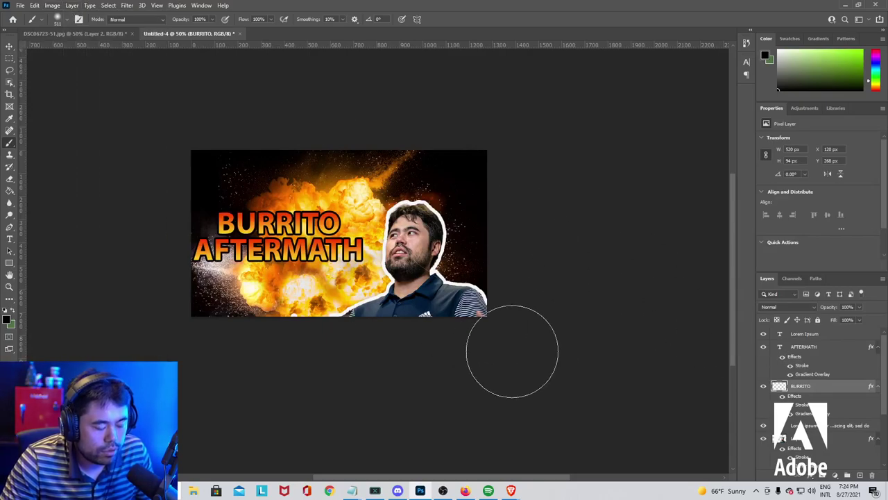
key(ctrl+shift+n)
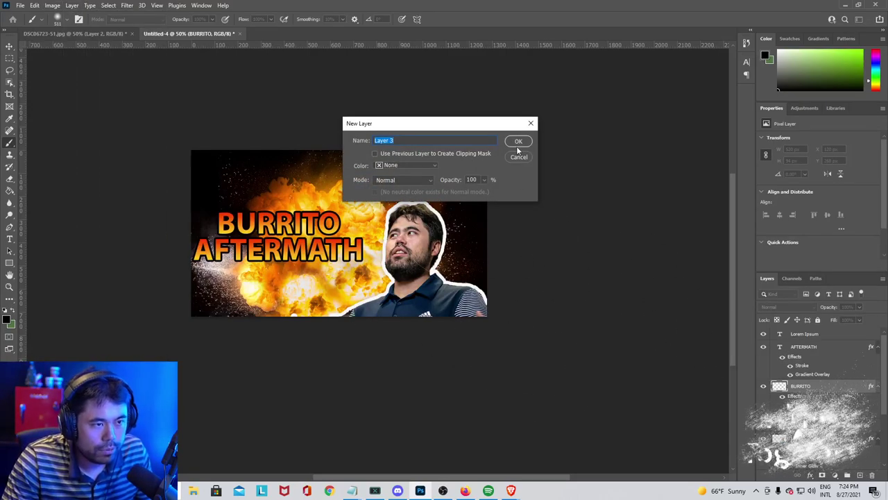
Confirm Layer 3 in the New Layer dialog and undo a dark stroke.
click(518, 142)
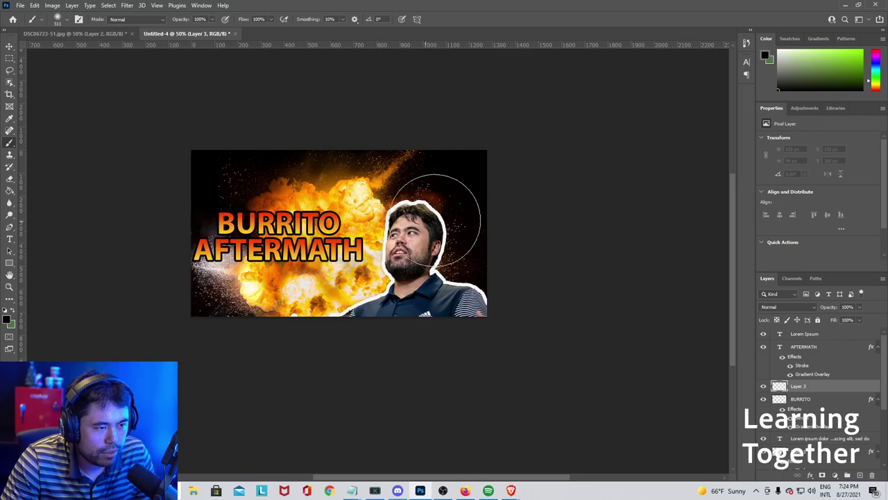
mouse_move(444, 246)
mouse_down()
mouse_move(458, 237)
mouse_move(460, 212)
mouse_move(462, 219)
mouse_up()
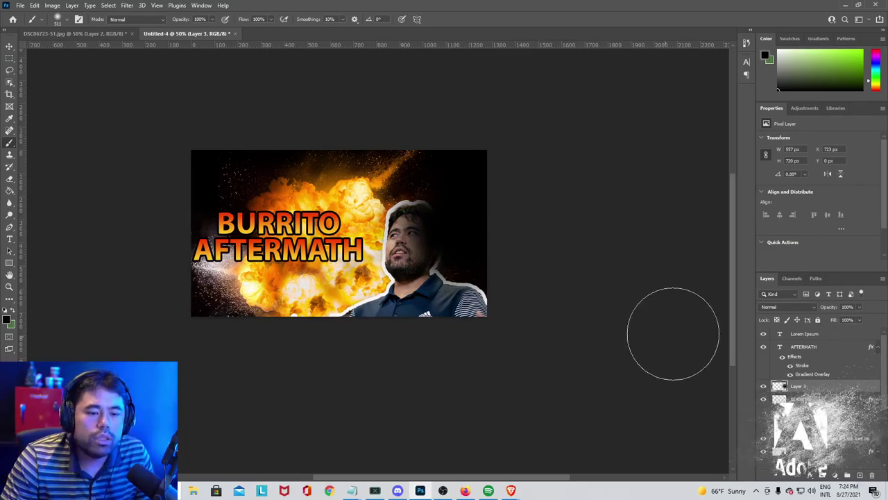
key(ctrl+z)
key(ctrl+z)
key(ctrl+z)
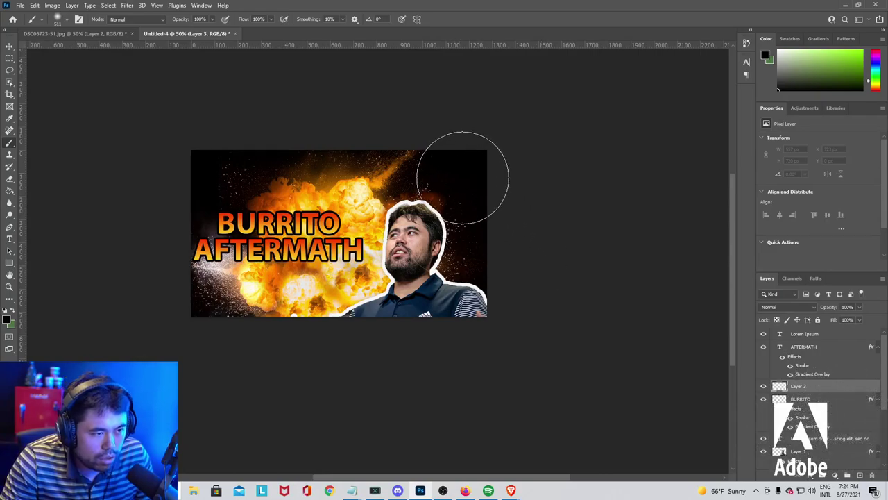
Raise the soft brush size to 354 px and switch to the Eyedropper Tool.
right_click(9, 142)
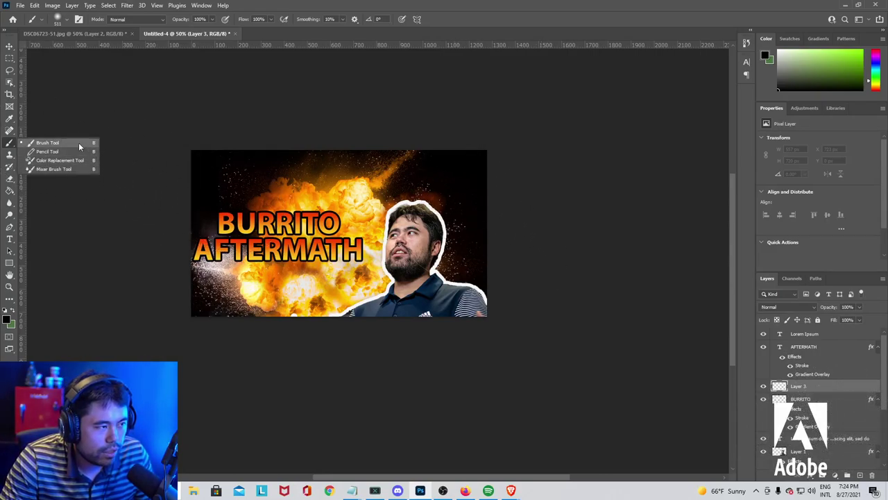
right_click(220, 183)
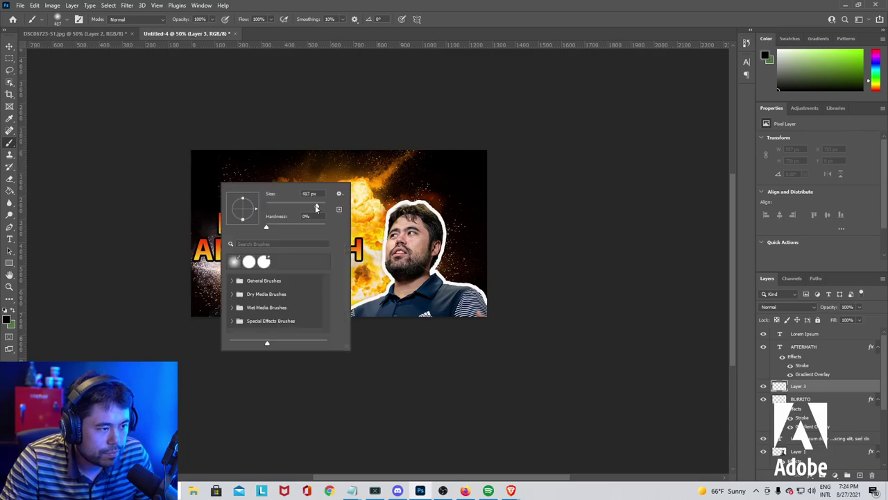
drag(310, 204, 315, 206)
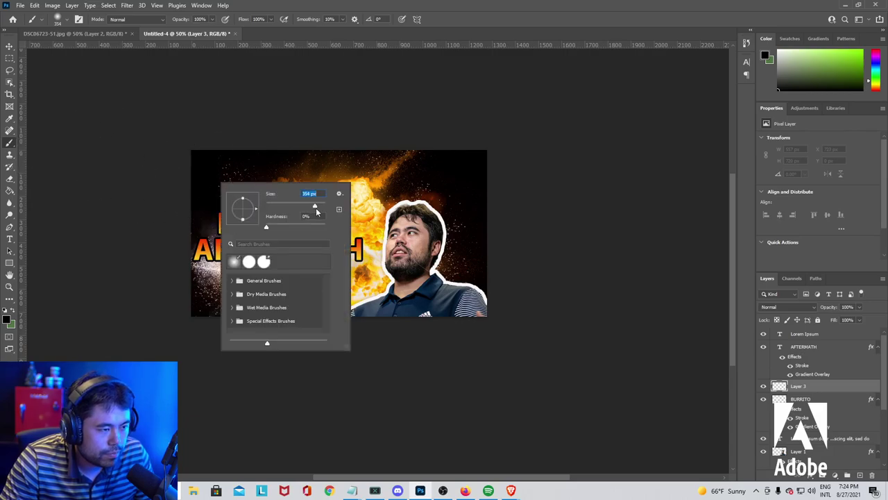
click(369, 347)
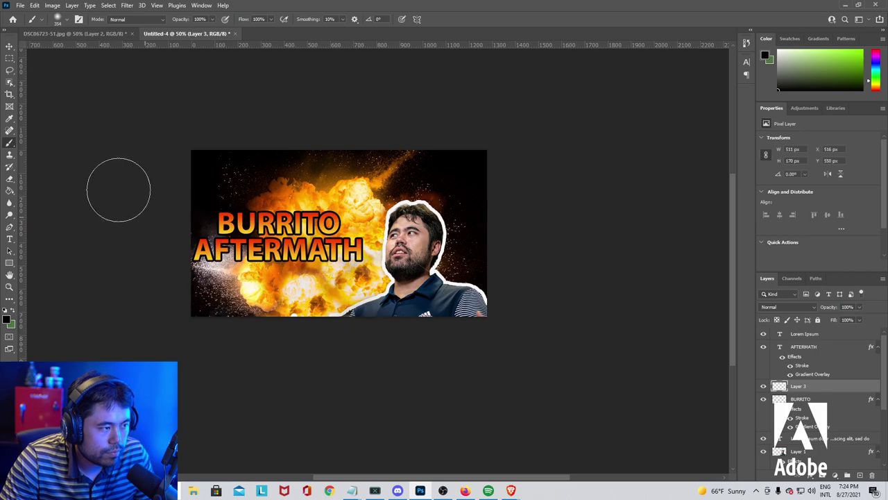
click(10, 119)
right_click(14, 120)
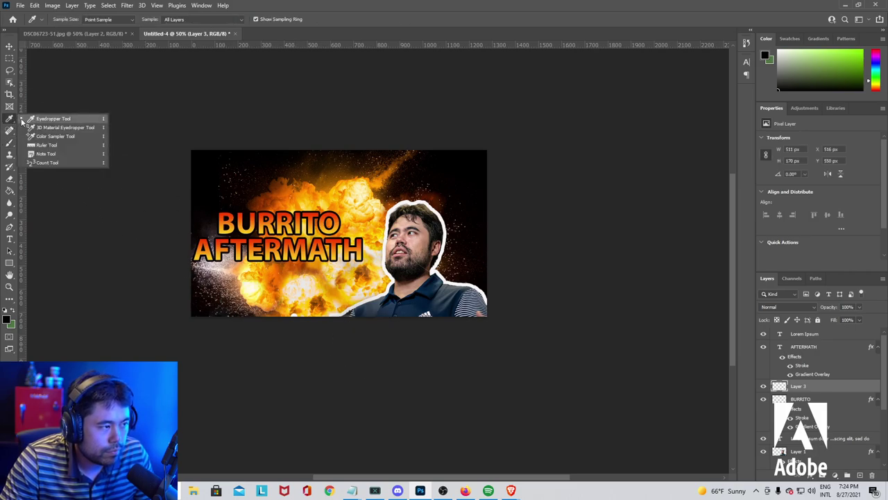
Sample orange from the explosion and the title lettering with the Eyedropper.
click(292, 208)
click(401, 182)
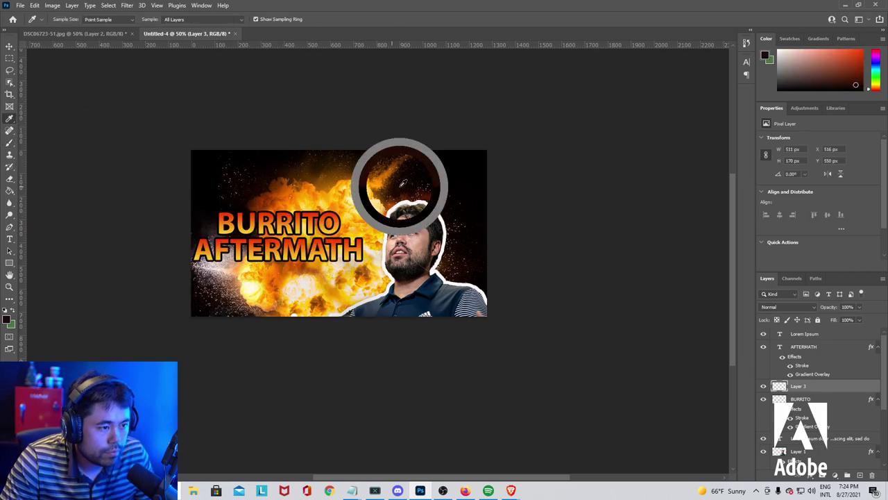
drag(405, 182, 455, 159)
mouse_move(281, 224)
mouse_down()
mouse_move(305, 221)
mouse_move(288, 231)
mouse_up()
Test orange glow strokes behind the head and over BURRITO, undoing each.
click(9, 144)
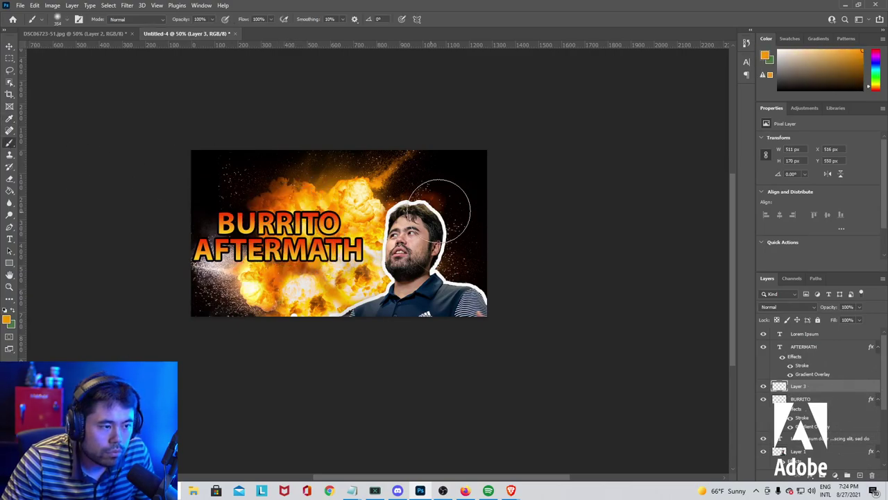
click(433, 201)
mouse_move(441, 201)
mouse_down()
mouse_move(426, 183)
mouse_move(458, 236)
mouse_up()
key(ctrl+z)
key(ctrl+z)
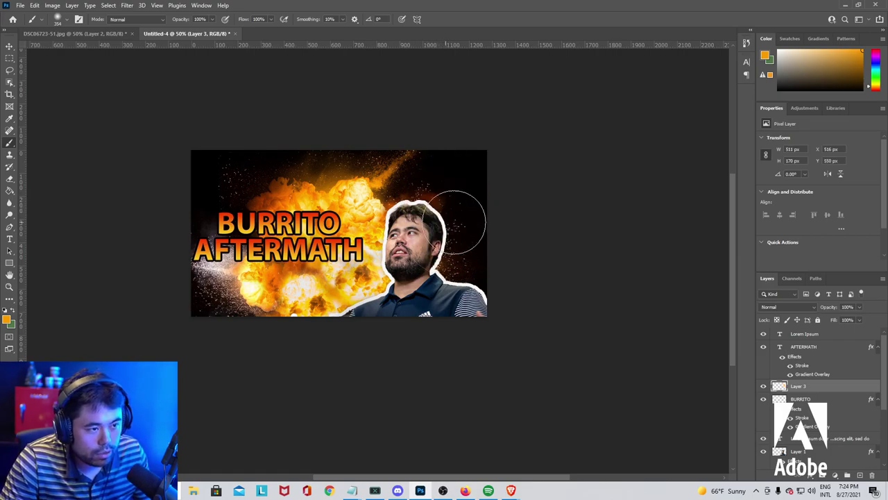
click(10, 119)
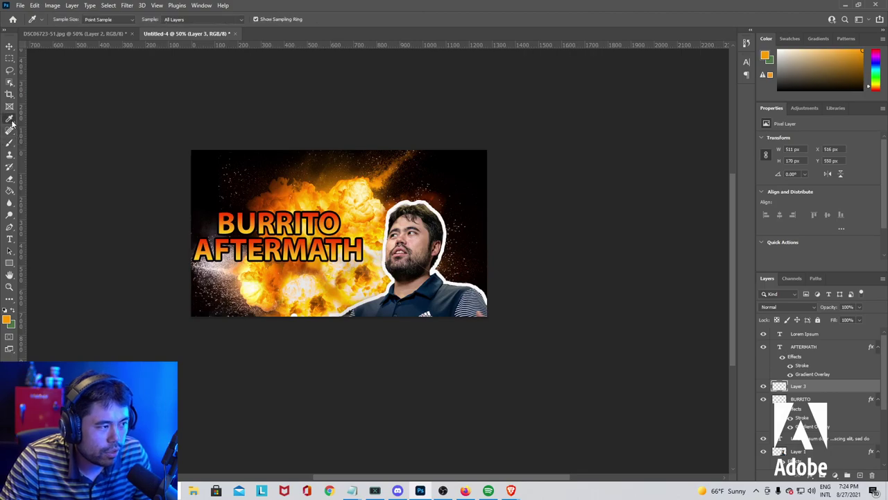
drag(9, 147, 22, 146)
drag(242, 209, 264, 208)
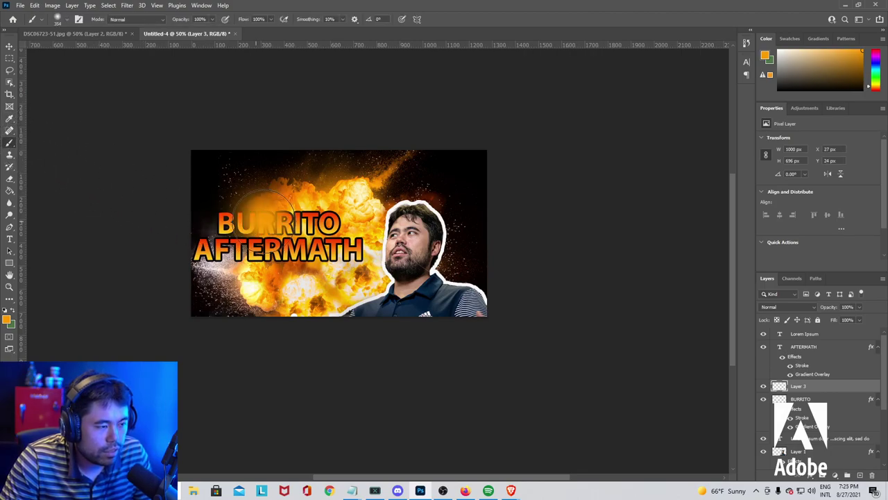
key(ctrl+z)
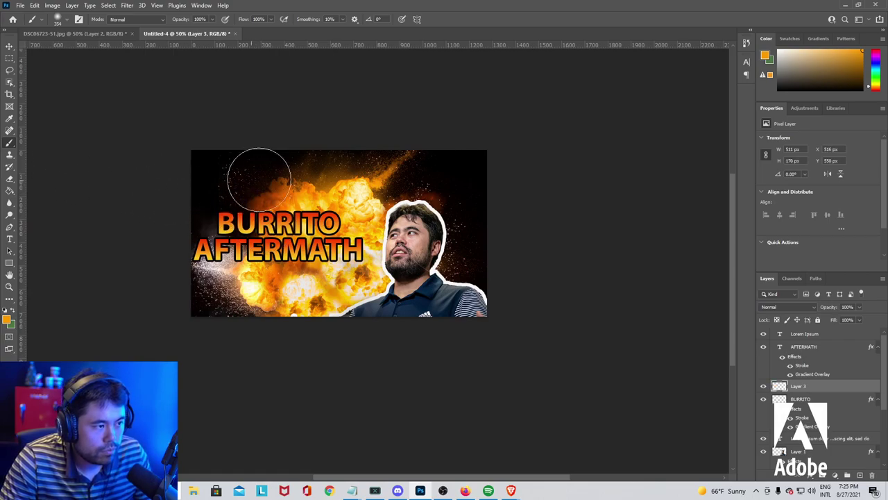
click(219, 178)
Shrink the brush to 127 px, try glow strokes by the head, then undo.
key(ctrl+z)
right_click(222, 174)
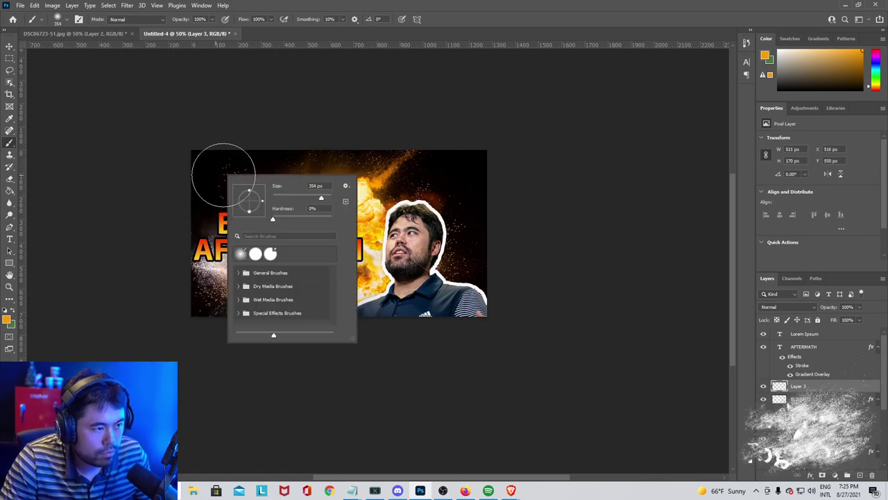
drag(321, 198, 307, 201)
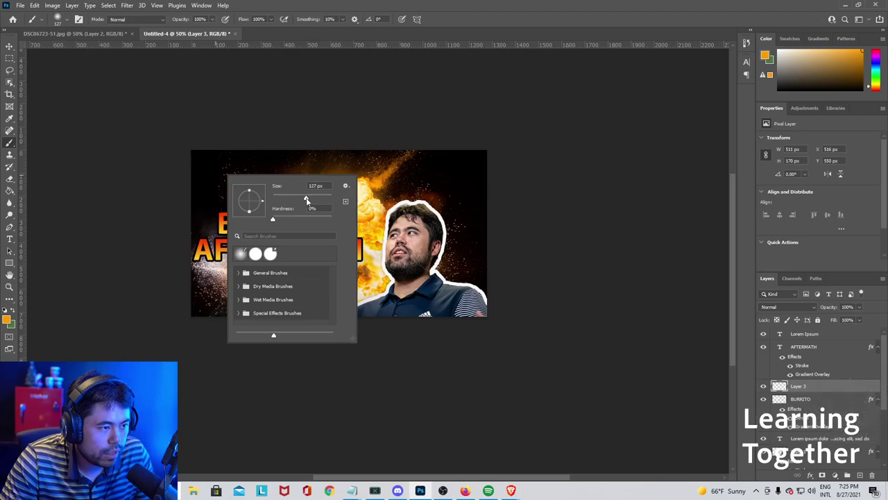
click(529, 229)
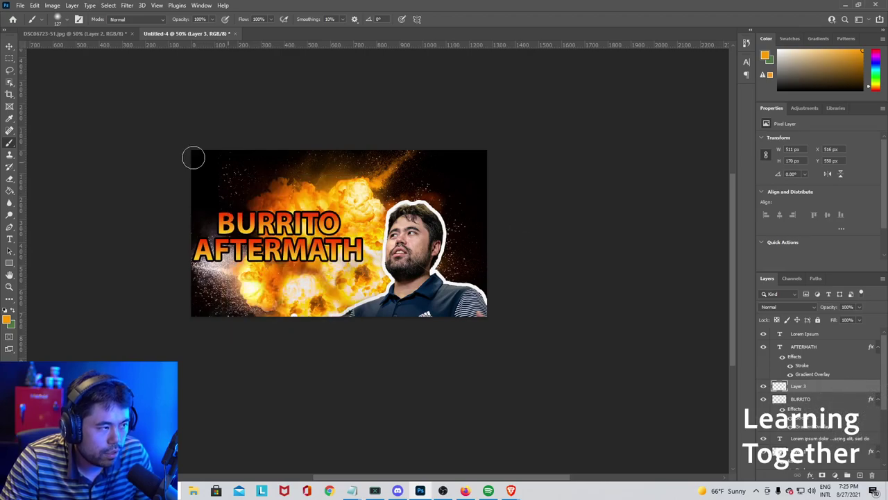
drag(456, 236, 437, 202)
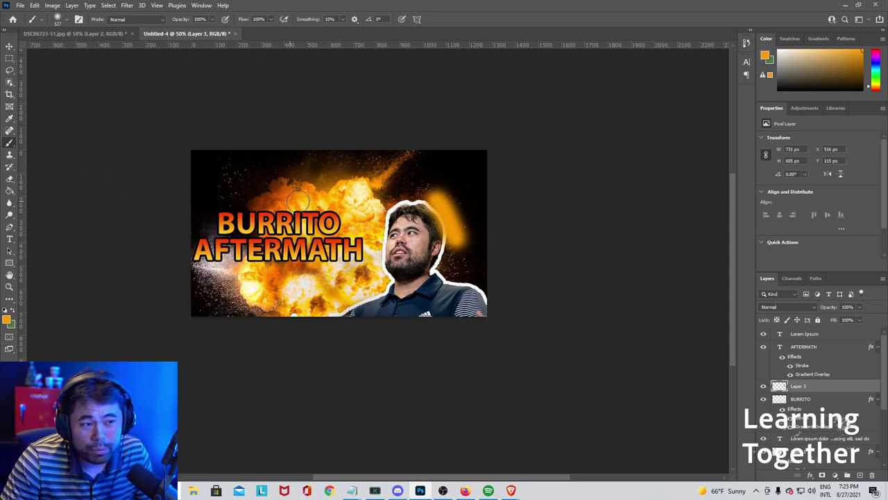
click(427, 190)
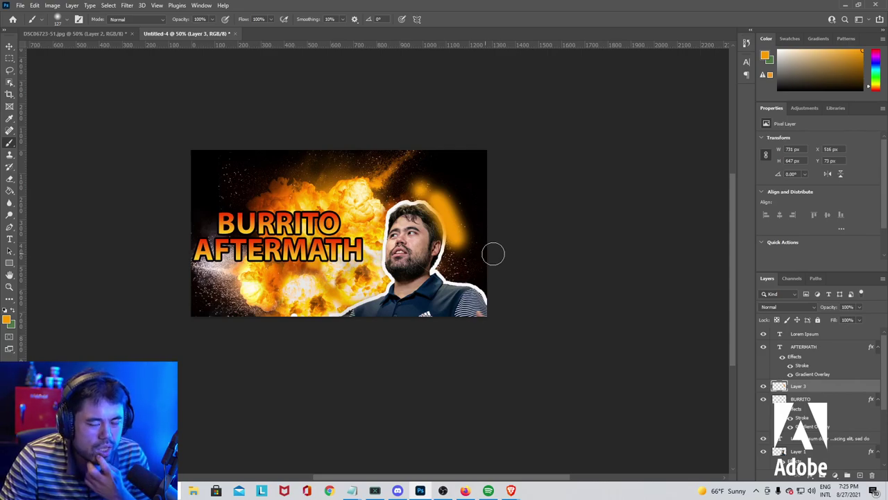
key(ctrl+z)
key(ctrl+z)
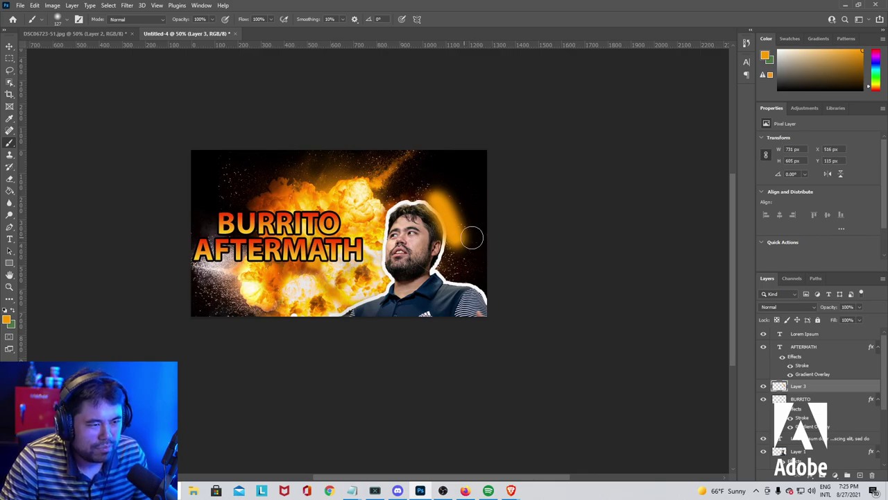
Paint a soft orange glow beside and above the top right of the man's head.
right_click(10, 142)
click(48, 141)
right_click(284, 200)
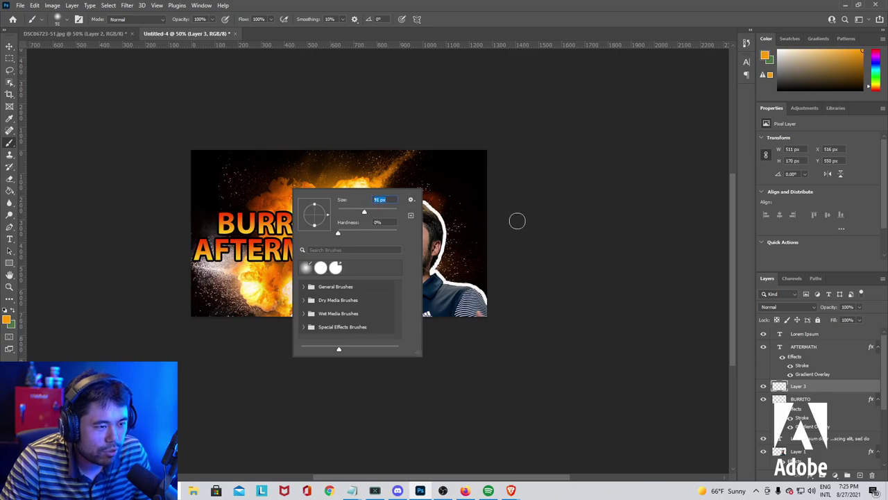
click(517, 220)
drag(440, 205, 450, 219)
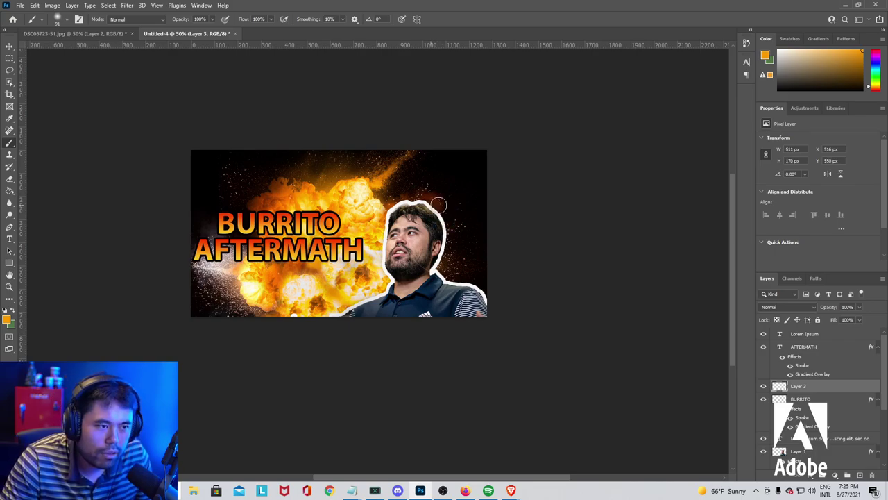
drag(445, 210, 451, 224)
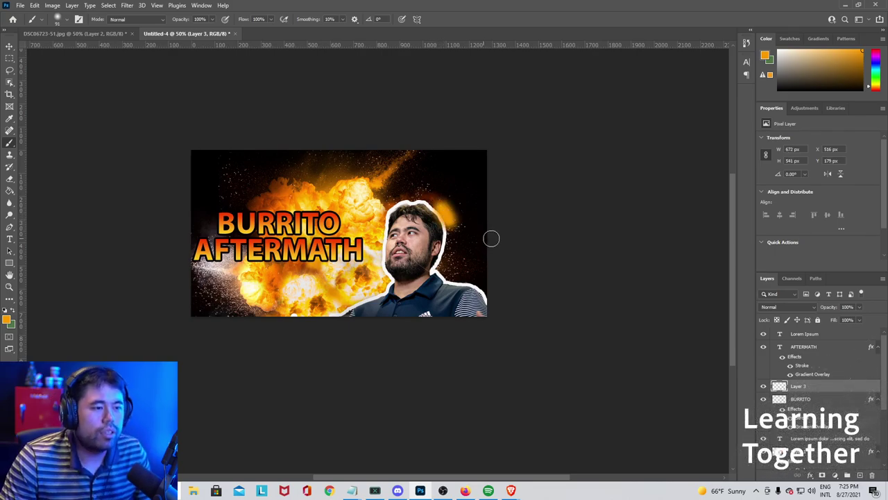
click(411, 194)
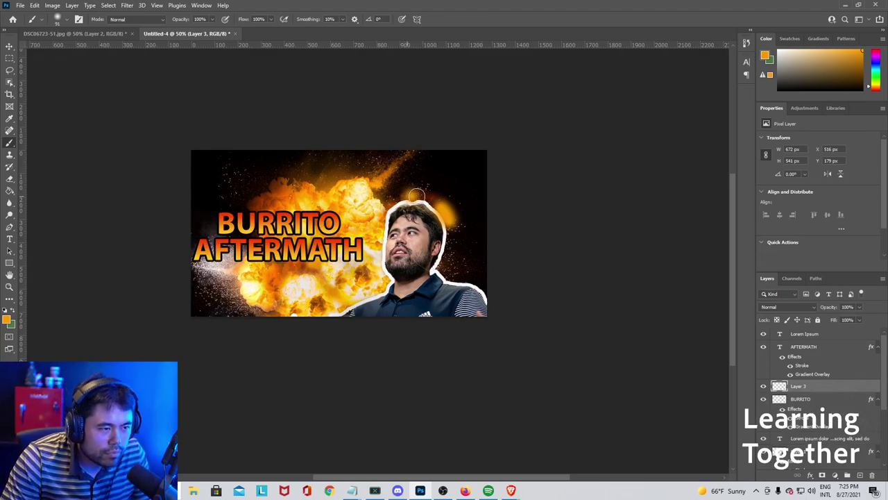
drag(416, 195, 435, 200)
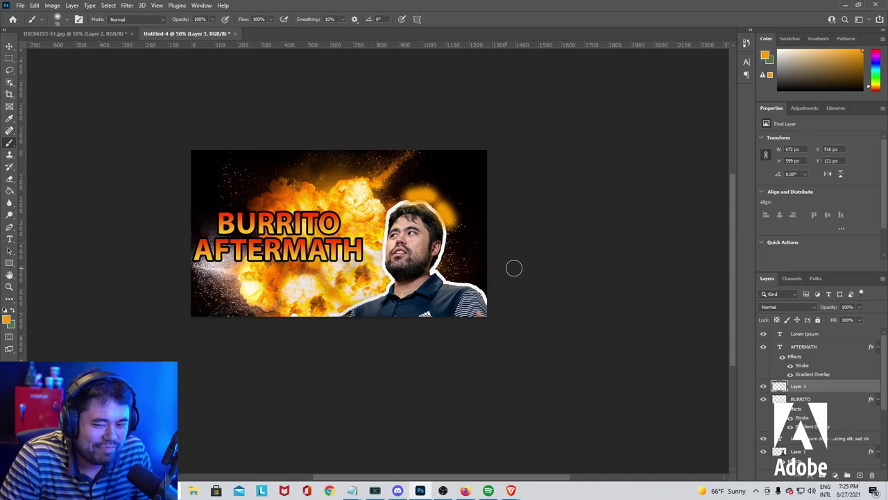
Move Layer 3 below the BURRITO layer in the Layers panel.
right_click(396, 187)
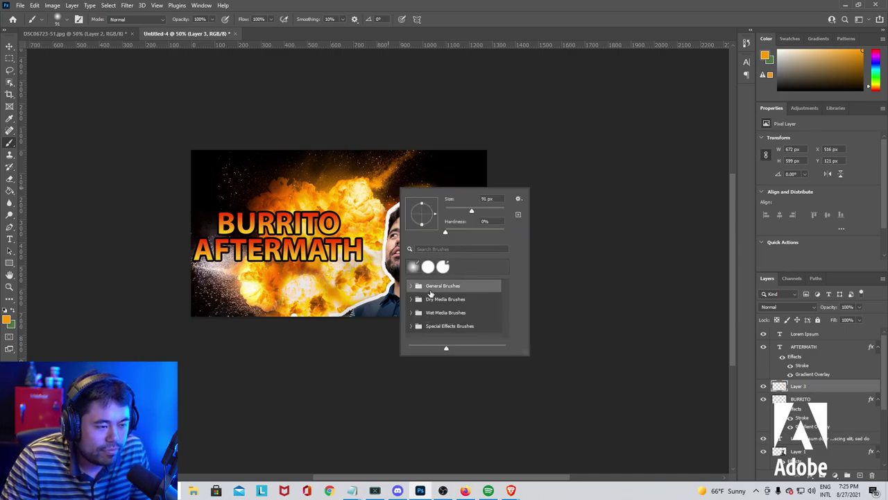
click(551, 205)
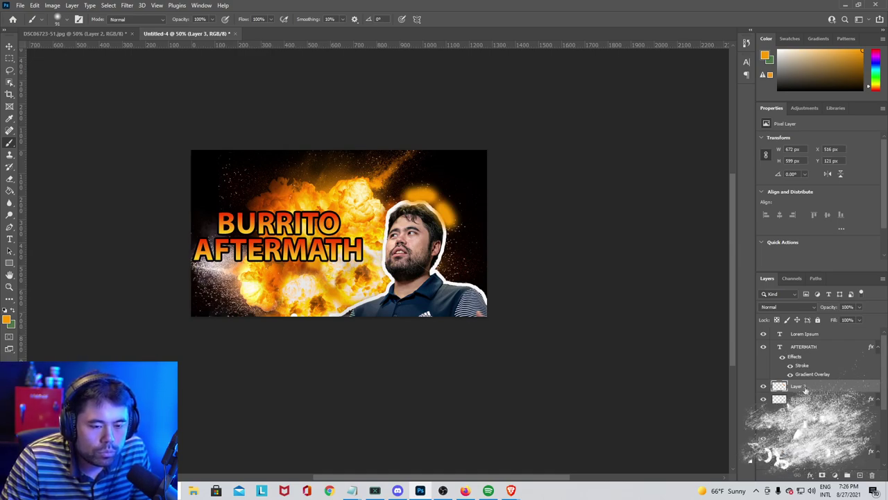
drag(798, 386, 810, 430)
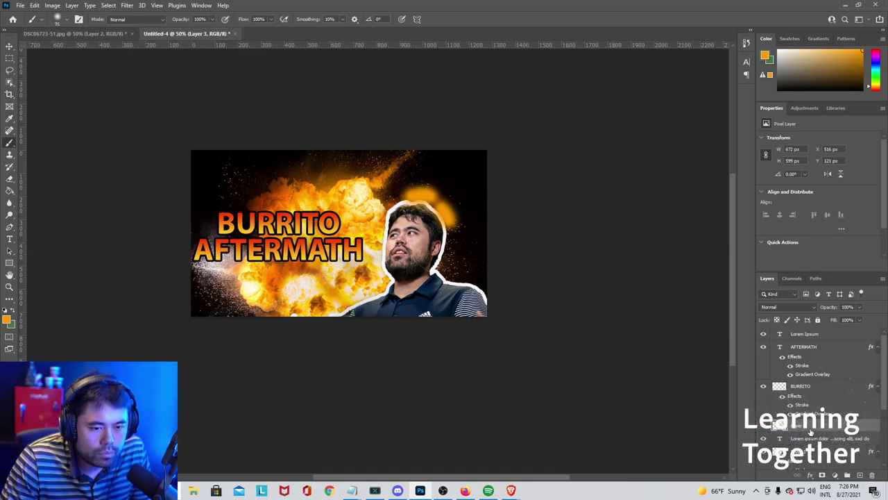
Reorder the layer stack so Layer 3 sits directly above the portrait layer, Layer 1.
scroll(809, 423, down, 1)
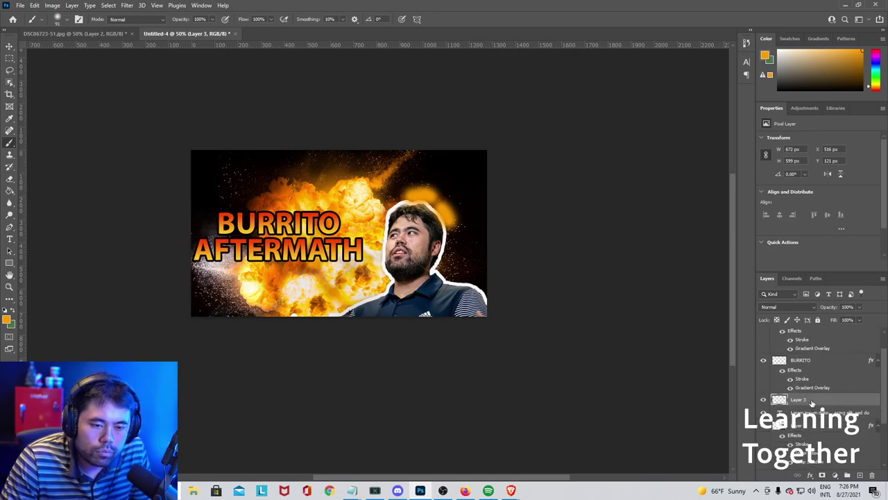
scroll(811, 402, up, 1)
drag(808, 423, 809, 347)
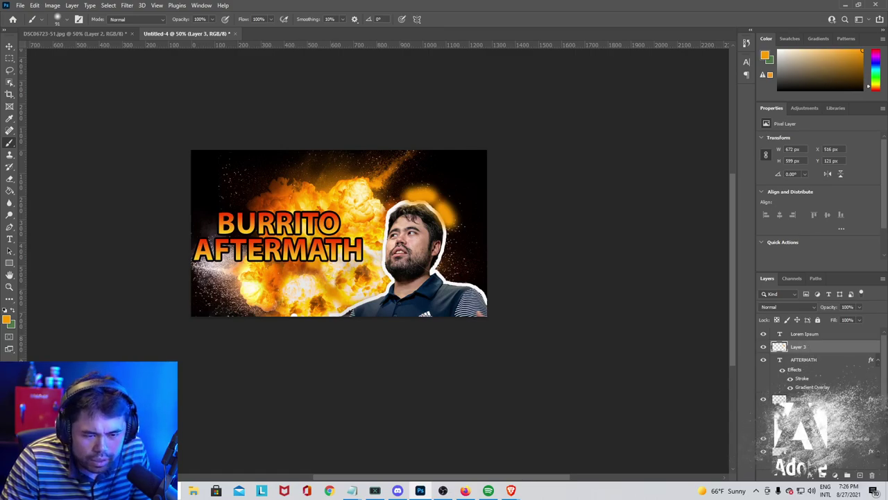
drag(812, 400, 816, 444)
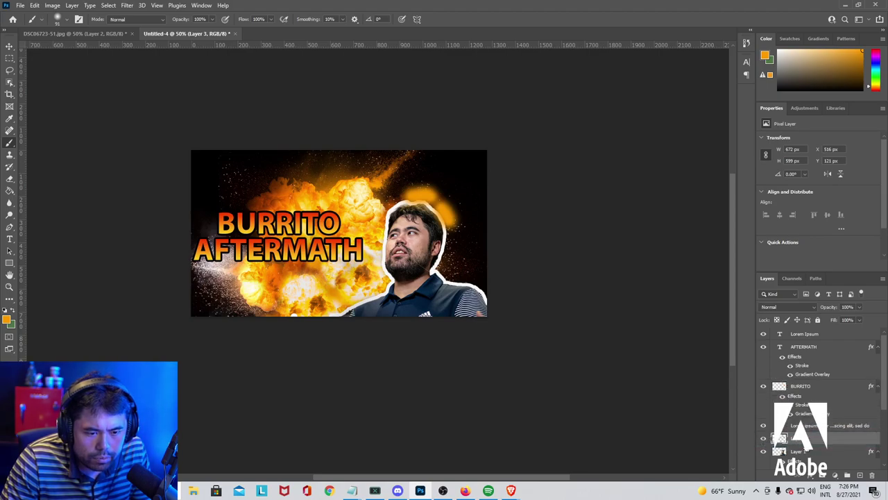
scroll(809, 434, down, 1)
Clip Layer 3 to Layer 1 with Create Clipping Mask.
click(815, 425)
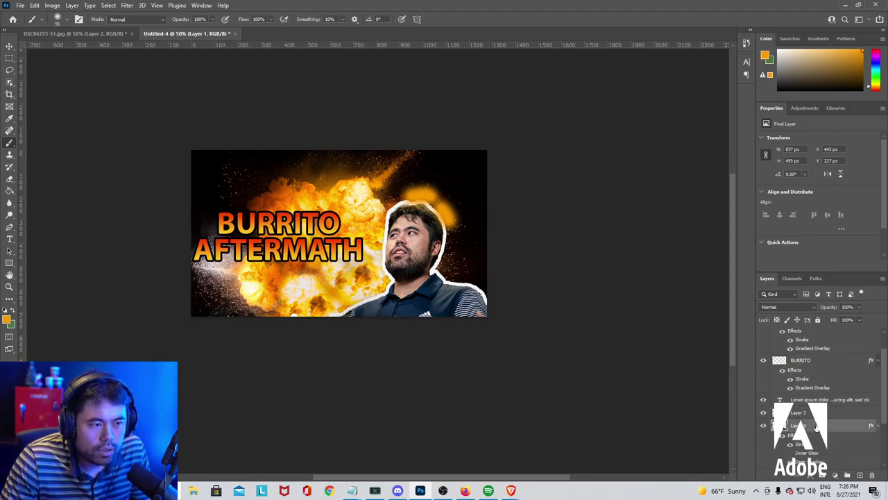
click(815, 412)
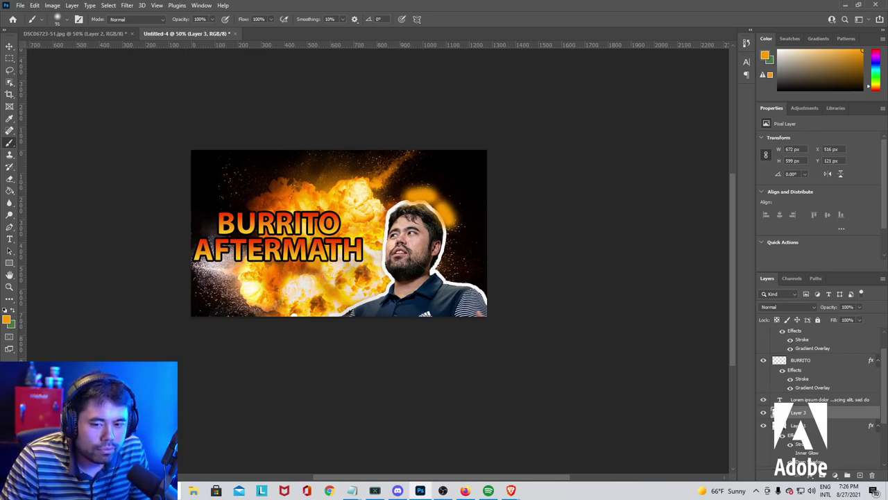
right_click(815, 412)
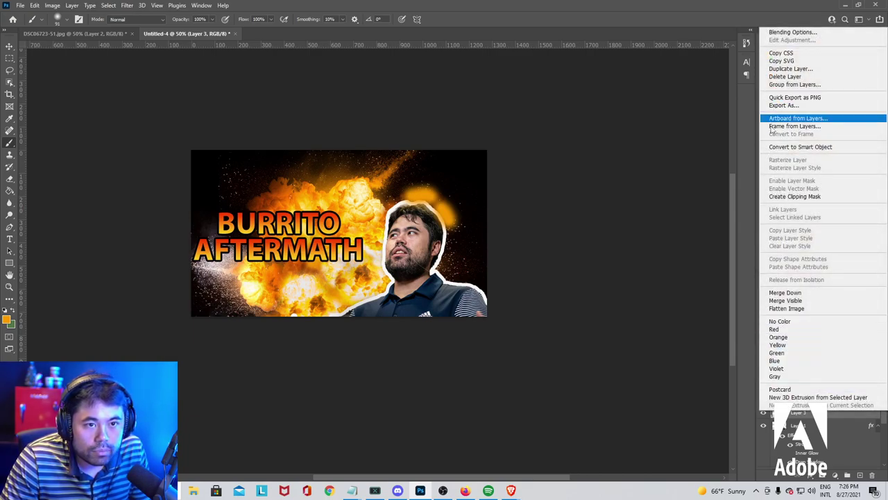
click(778, 199)
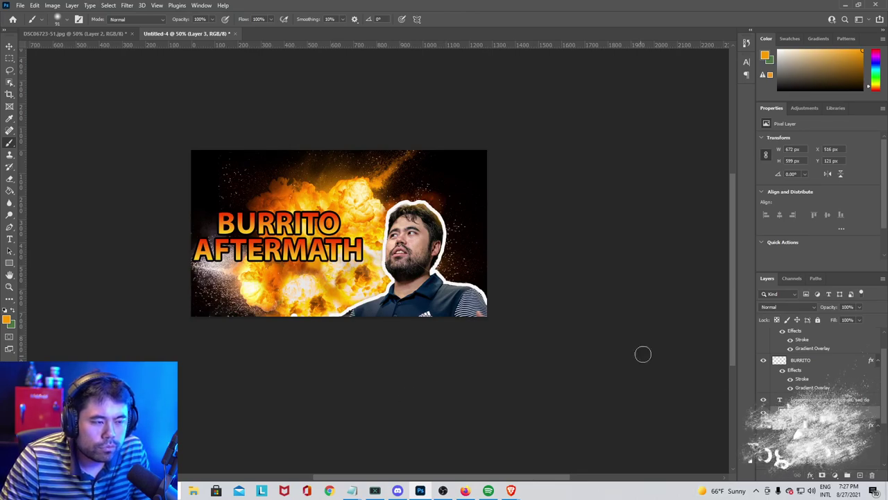
Dismiss the layer and brush menus and reselect the Brush tool.
right_click(859, 420)
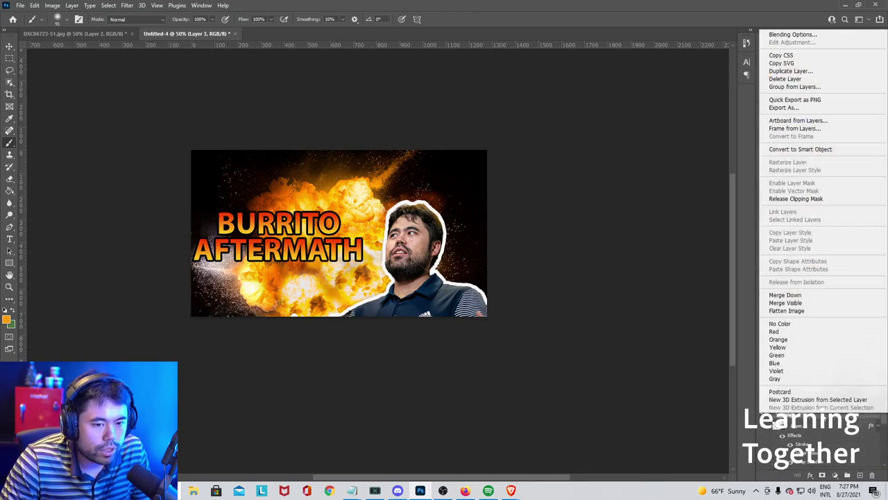
click(660, 374)
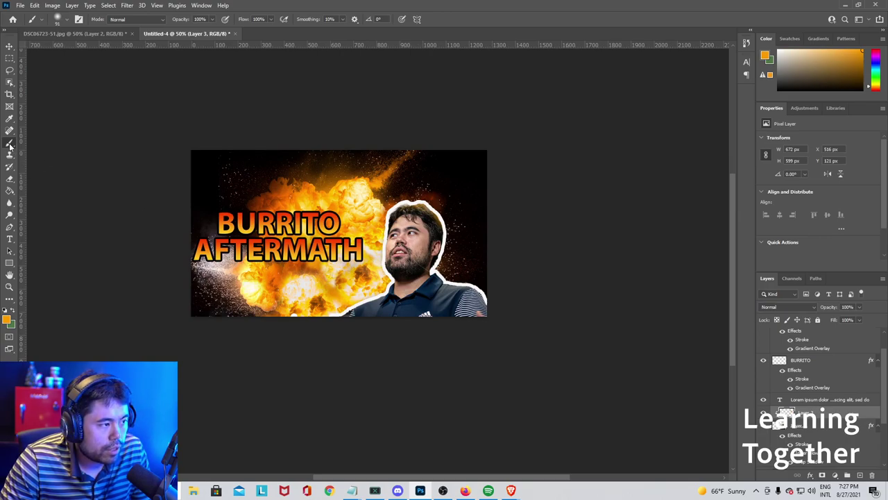
right_click(263, 248)
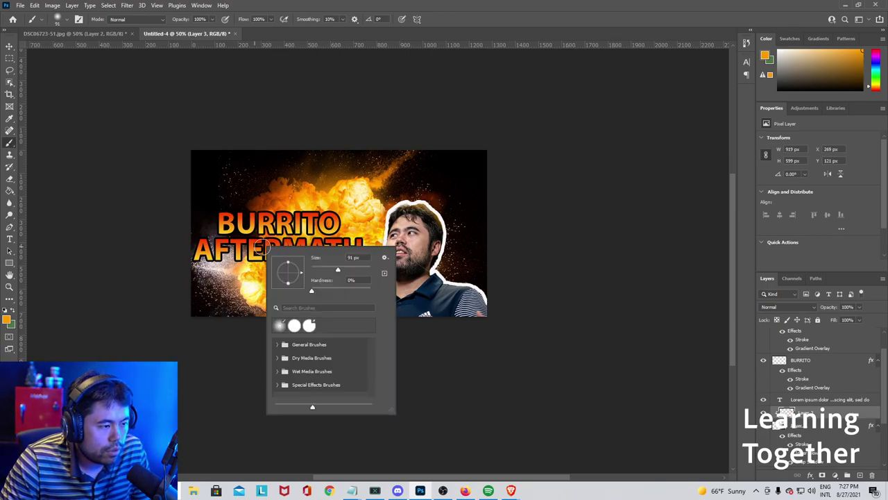
click(432, 318)
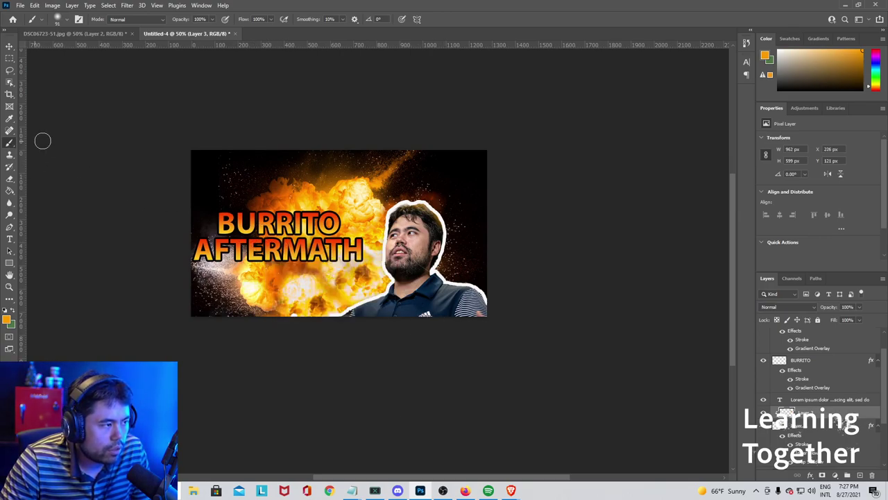
key(i)
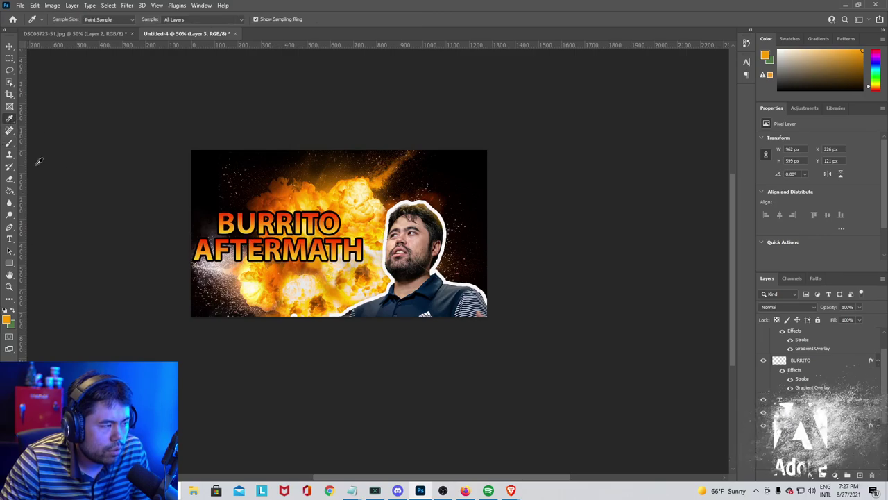
key(b)
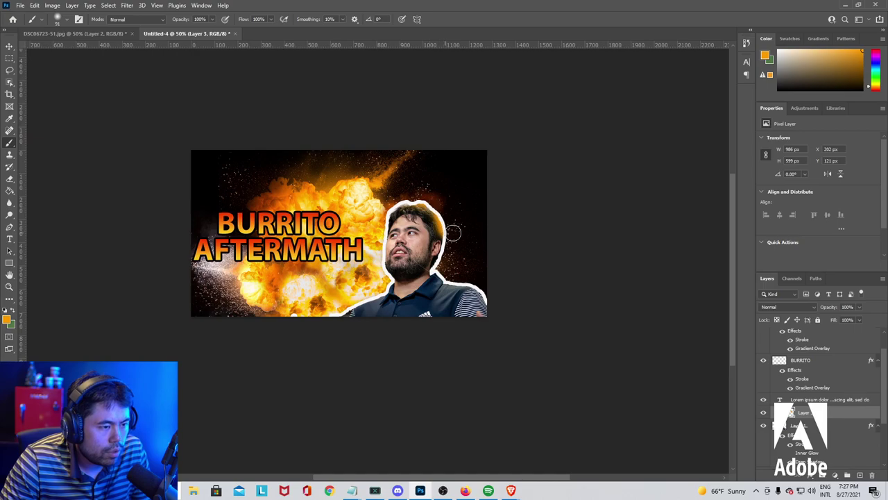
Paint orange glow along the head outline and left shoulder, undoing one bad stroke.
drag(460, 227, 458, 234)
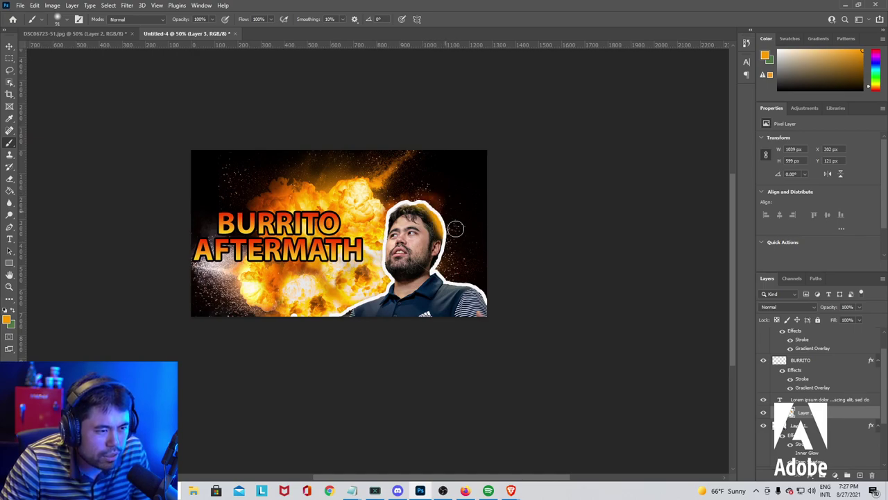
mouse_move(453, 234)
mouse_down()
mouse_move(446, 204)
mouse_move(458, 238)
mouse_up()
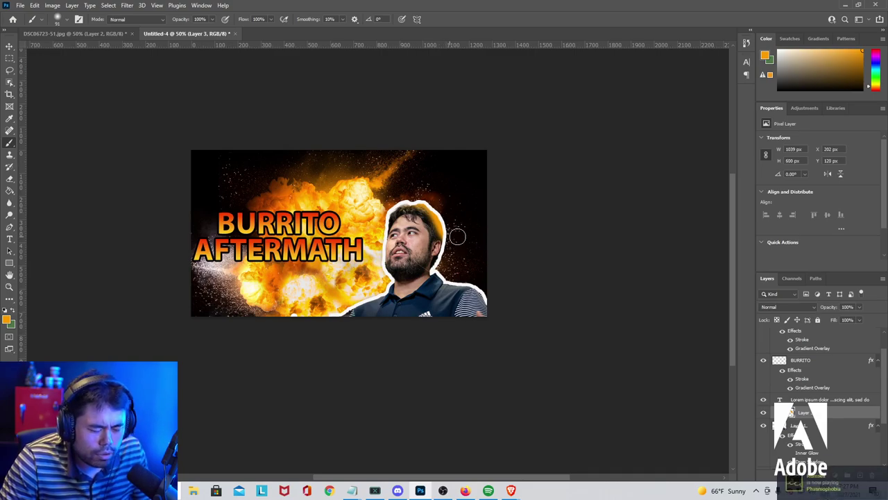
key(ctrl+z)
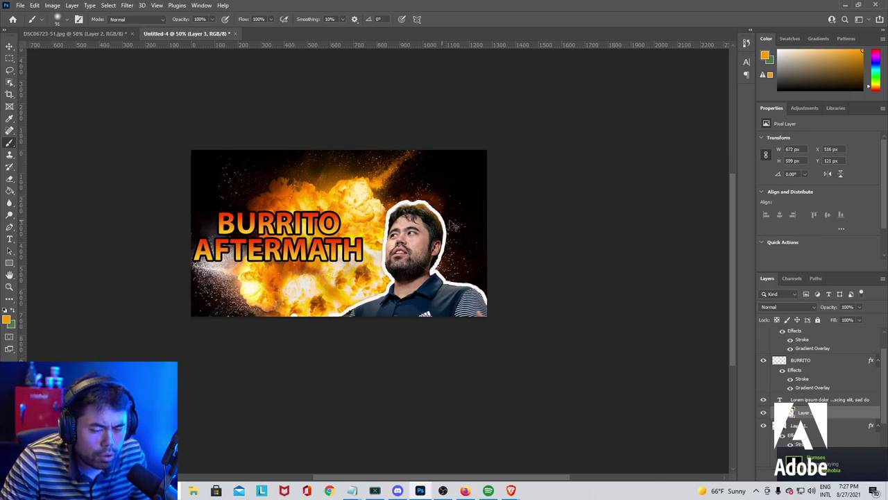
mouse_move(453, 225)
mouse_down()
mouse_move(438, 208)
mouse_move(415, 198)
mouse_move(378, 214)
mouse_move(425, 210)
mouse_move(437, 225)
mouse_move(434, 269)
mouse_move(405, 269)
mouse_move(376, 237)
mouse_move(418, 281)
mouse_move(431, 265)
mouse_move(486, 291)
mouse_up()
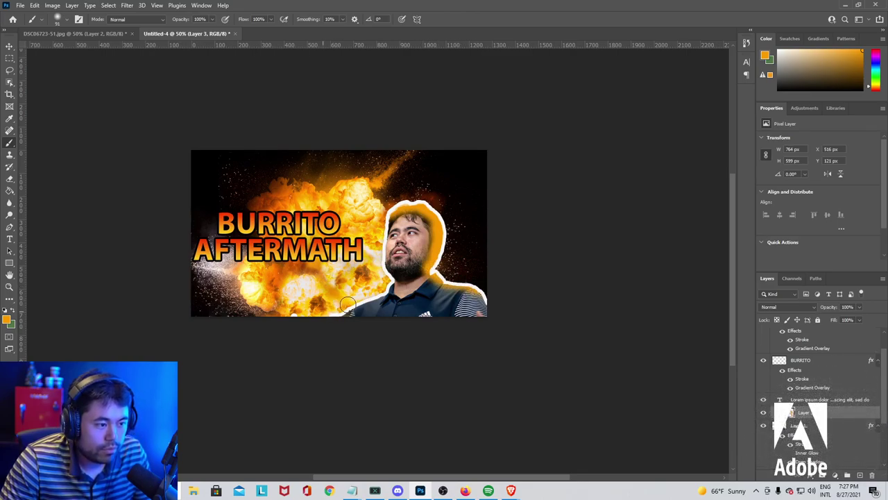
mouse_move(347, 303)
mouse_down()
mouse_move(385, 278)
mouse_move(376, 279)
mouse_move(388, 282)
mouse_move(373, 250)
mouse_move(391, 202)
mouse_up()
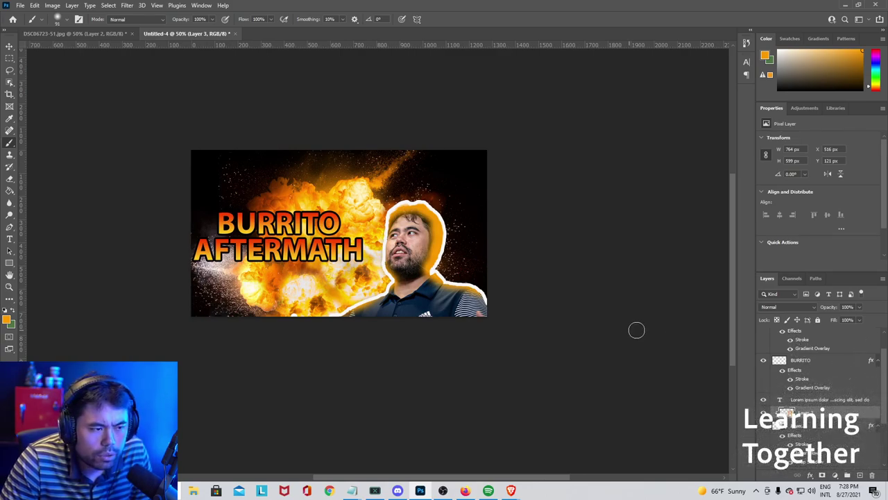
scroll(841, 399, up, 3)
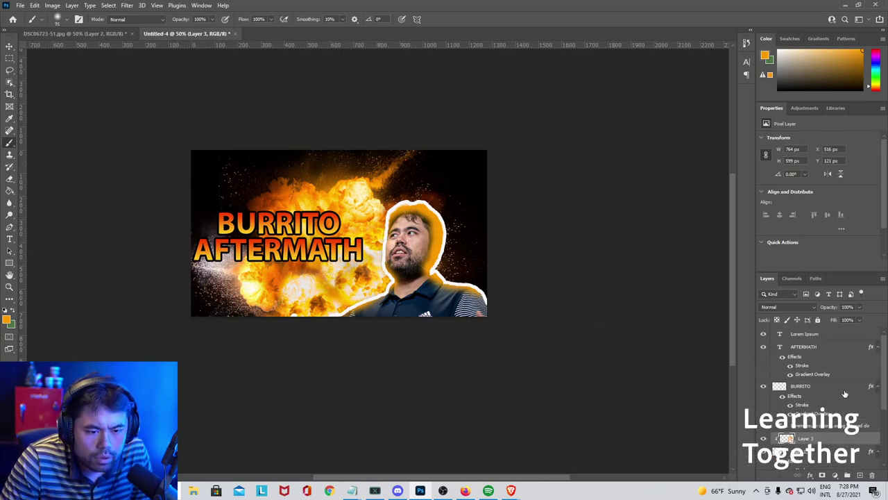
Change Layer 3's blend mode to Soft Light for a subtler warm tint.
click(776, 307)
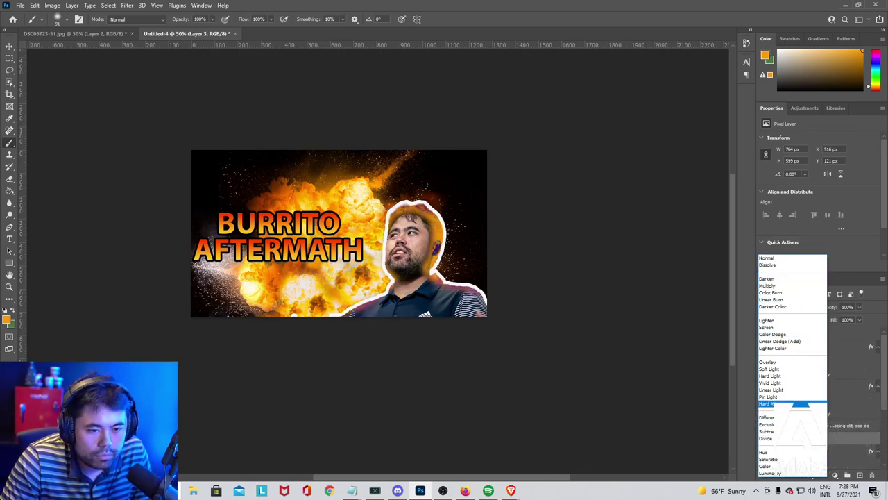
click(782, 369)
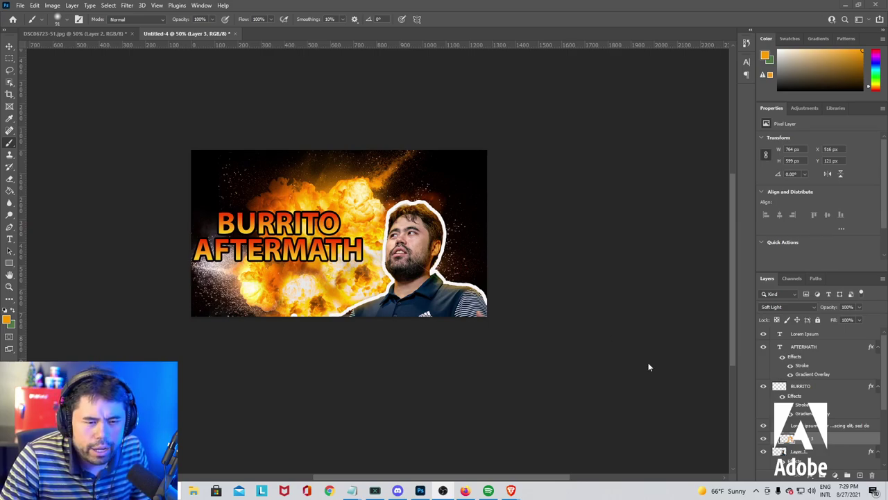
scroll(818, 416, down, 3)
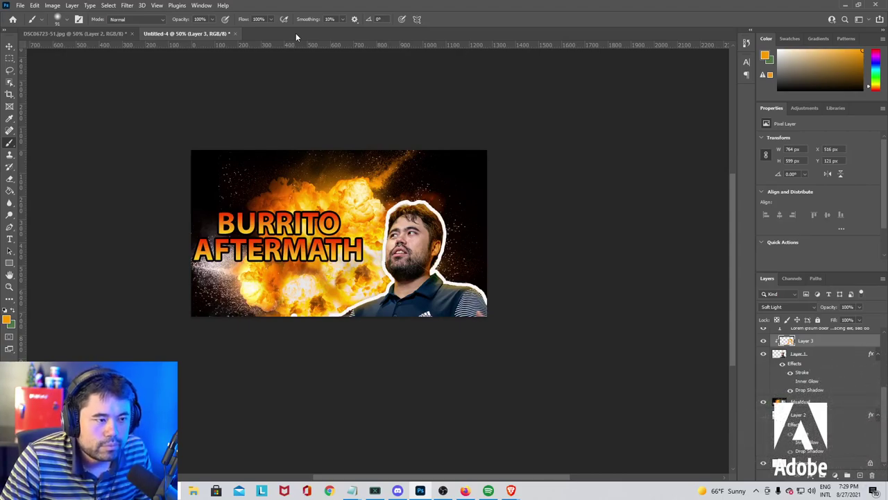
right_click(261, 202)
click(522, 202)
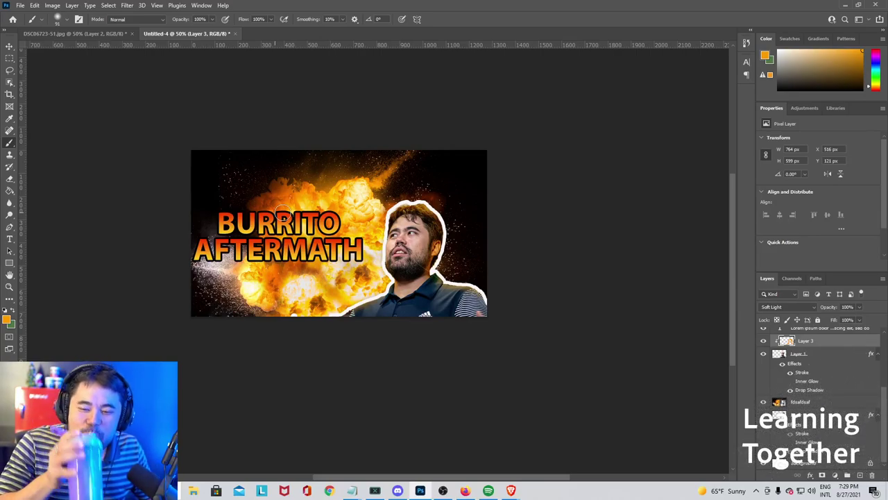
Add a new layer named for the creator's Mona Lisa version, then select the whole canvas.
click(20, 6)
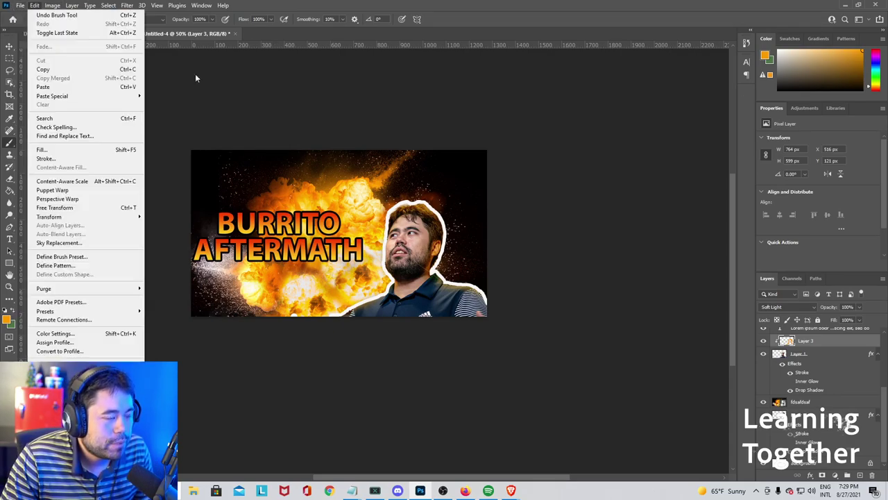
click(199, 81)
key(ctrl+shift+n)
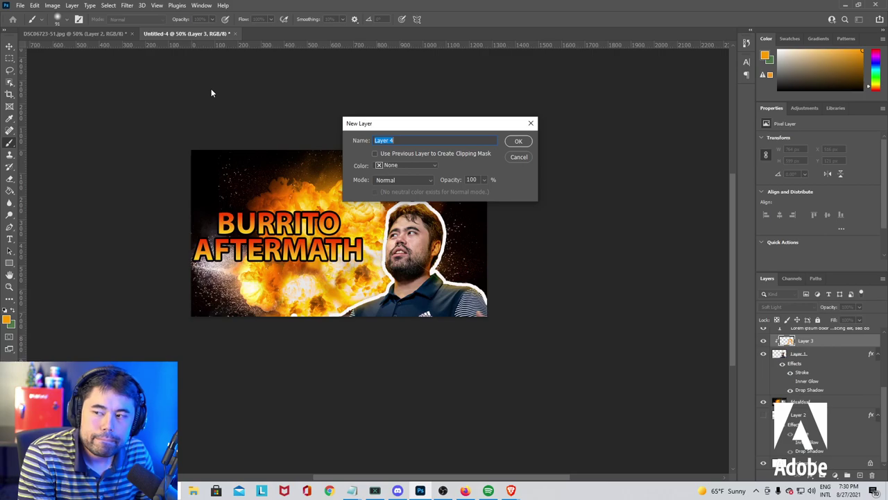
text(The)
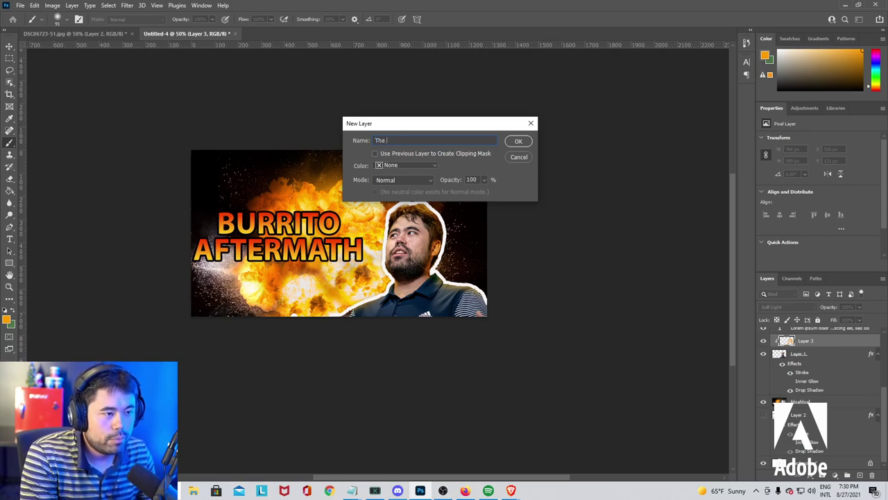
text( Mona L)
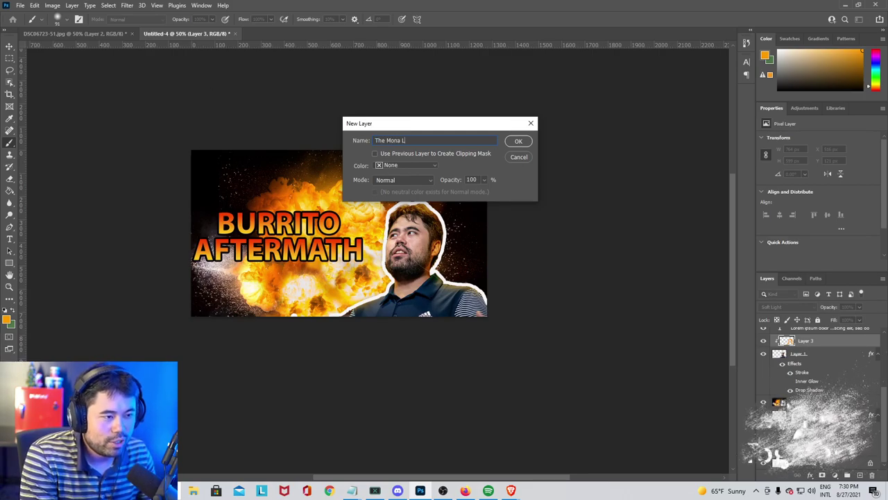
key(BackSpace)
key(BackSpace)
key(BackSpace)
key(BackSpace)
key(BackSpace)
key(BackSpace)
key(BackSpace)
key(BackSpace)
key(BackSpace)
key(BackSpace)
key(BackSpace)
text(Hikaur)
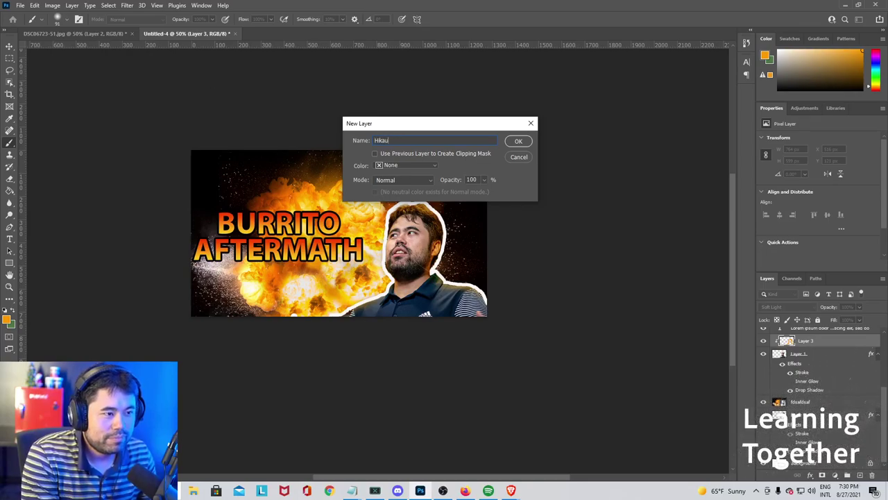
key(BackSpace)
key(BackSpace)
text(ru's Mona Lisa)
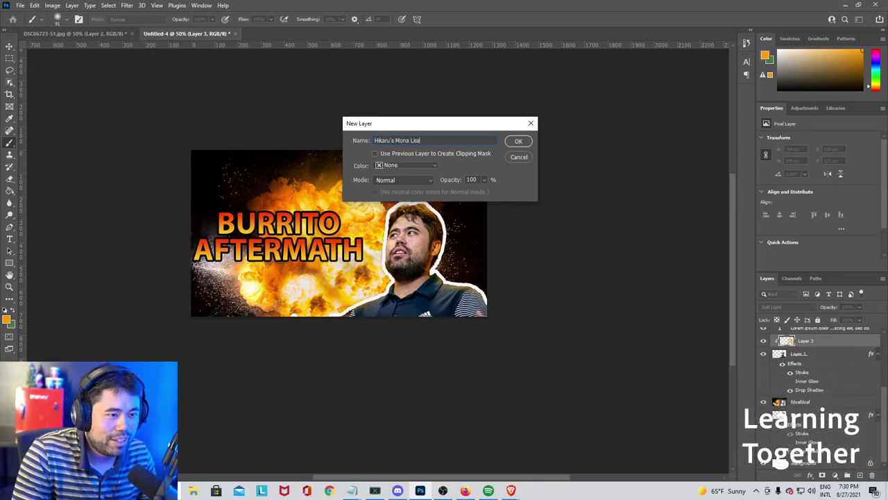
click(519, 141)
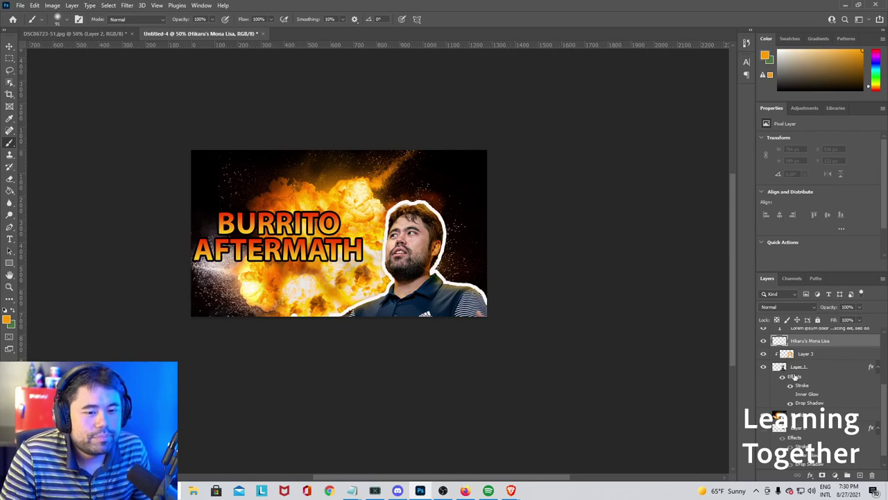
scroll(818, 347, up, 2)
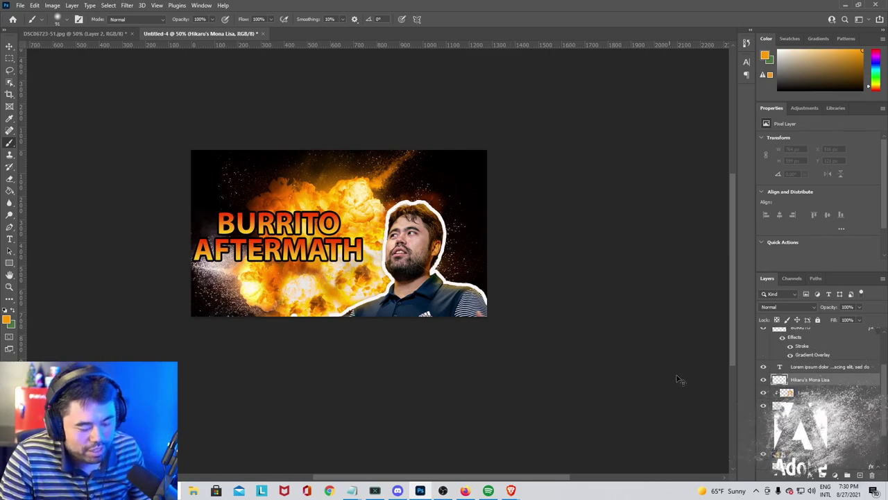
key(ctrl+a)
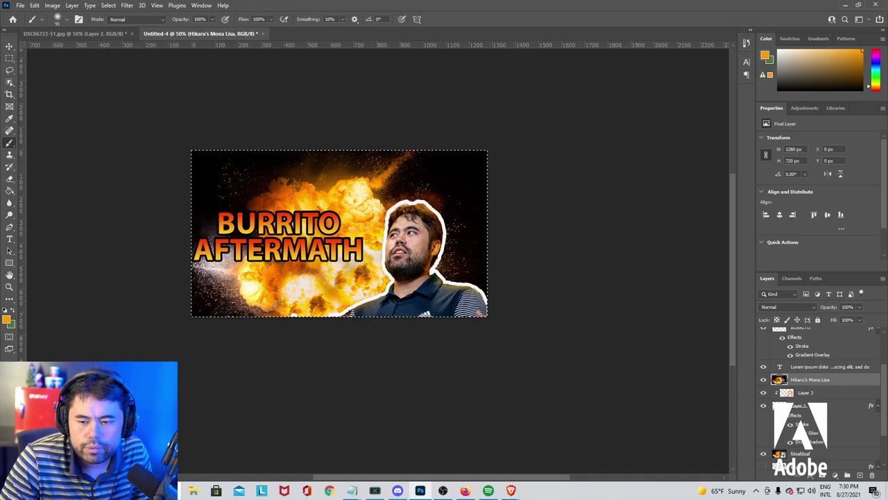
key(ctrl+d)
click(352, 491)
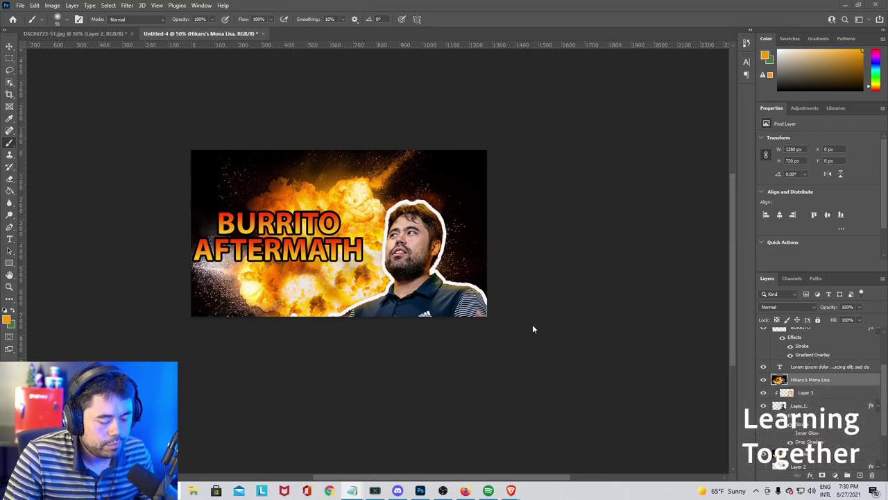
key(ctrl+a)
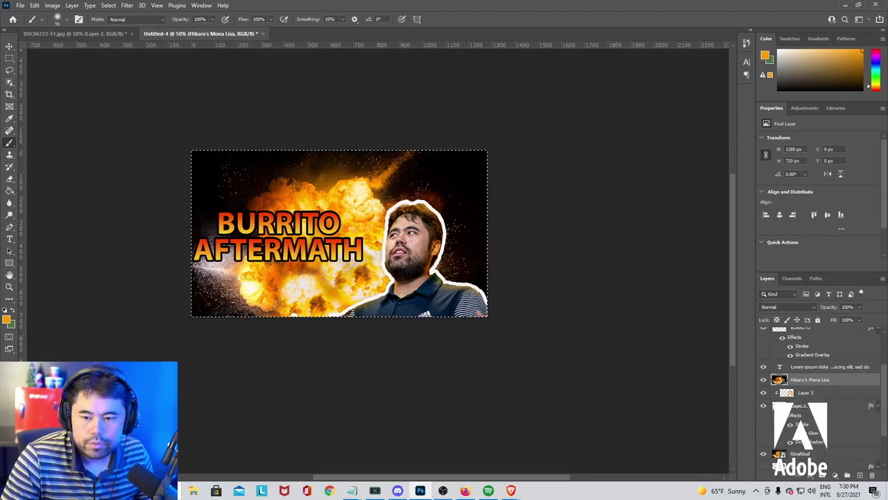
key(ctrl+d)
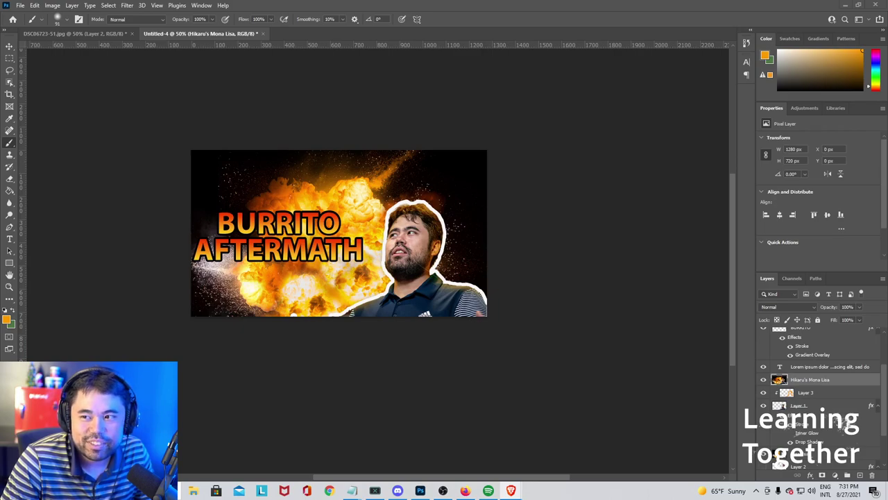
key(alt+Tab)
double_click(493, 115)
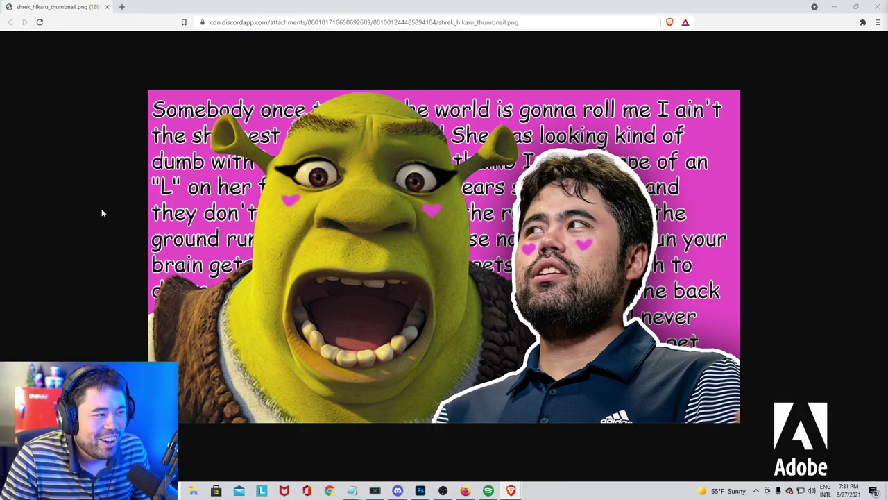
click(106, 6)
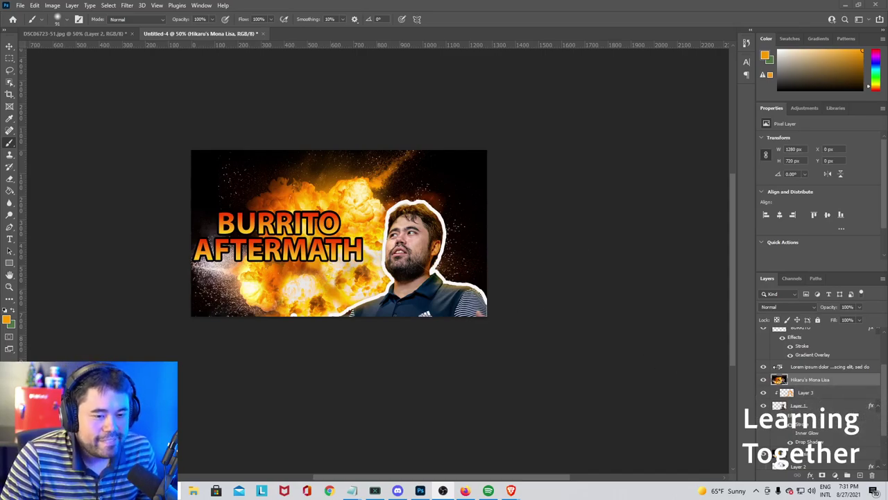
Place the photo of the woman biting a pen onto the new 1280×720 canvas.
scroll(818, 378, up, 3)
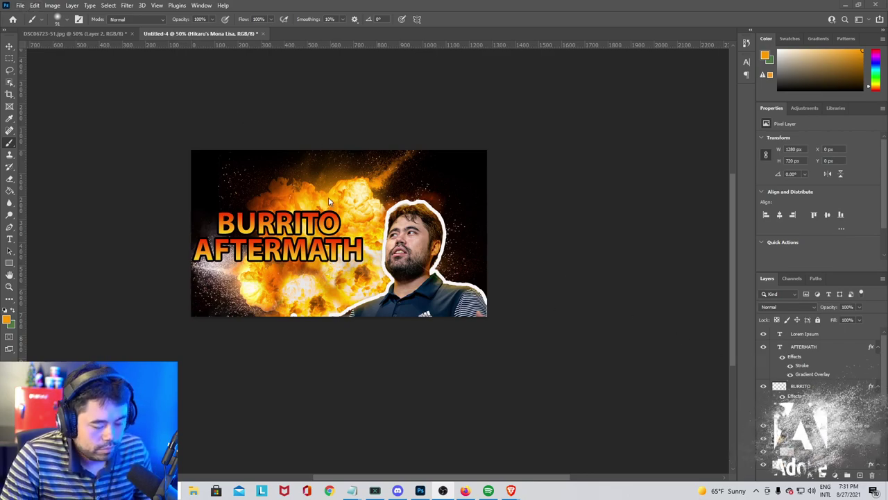
key(ctrl+a)
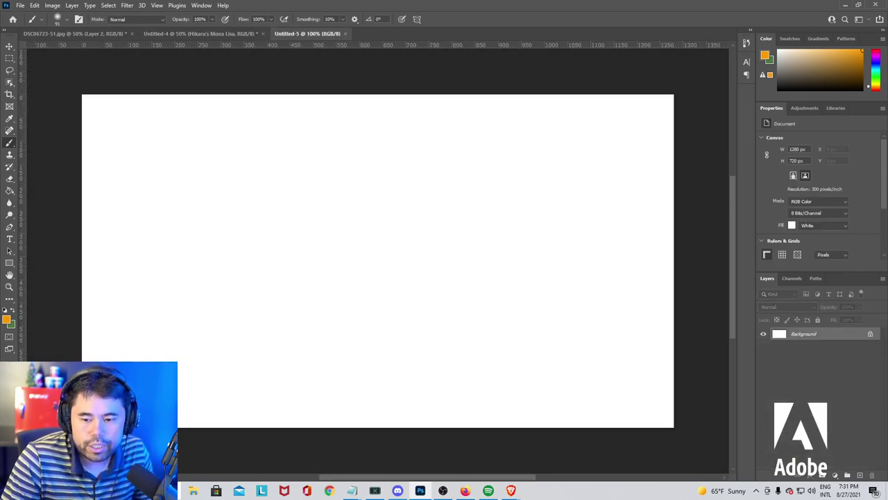
click(194, 491)
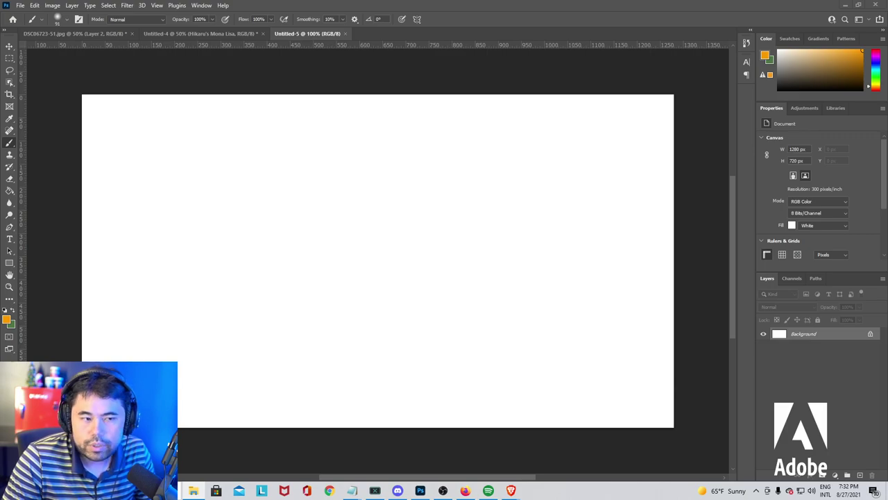
drag(541, 277, 418, 272)
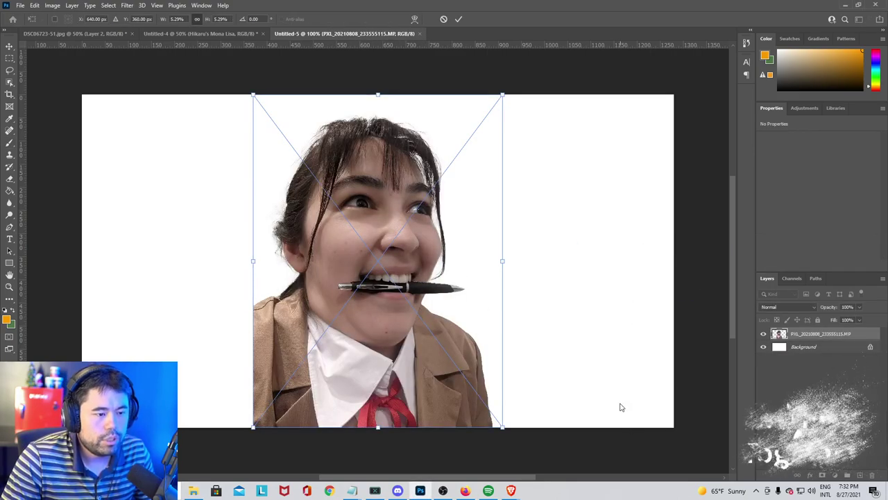
key(Return)
key(b)
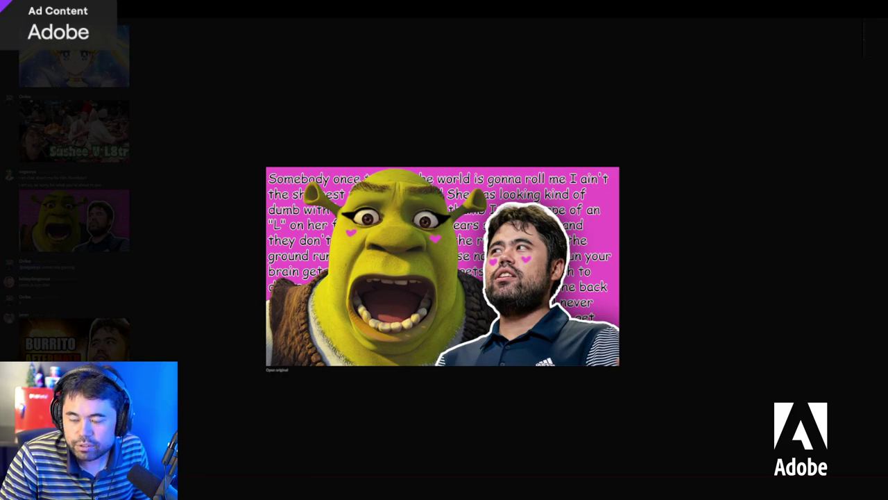
Close the enlarged Shrek image, glance at the poster's profile, and return to the feed.
key(Escape)
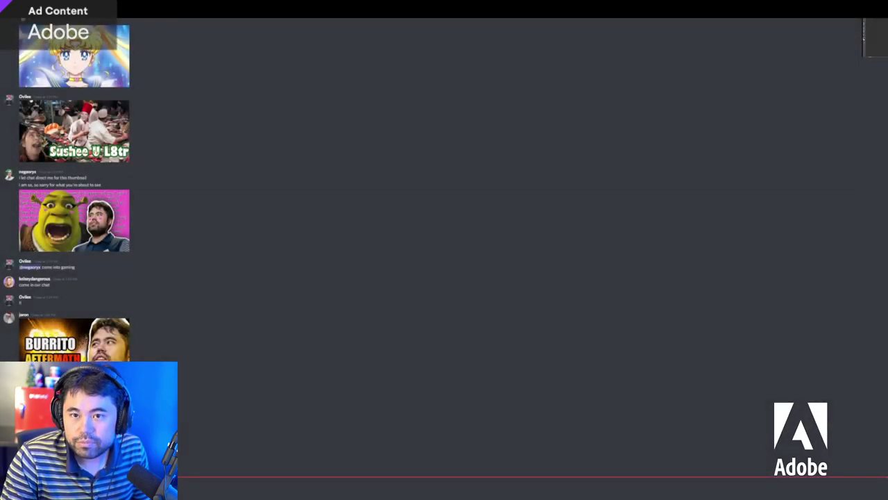
click(21, 138)
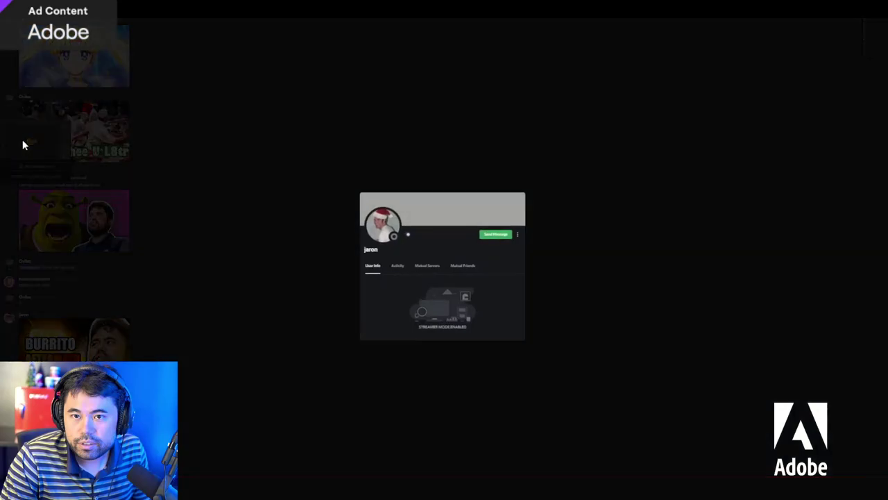
click(295, 294)
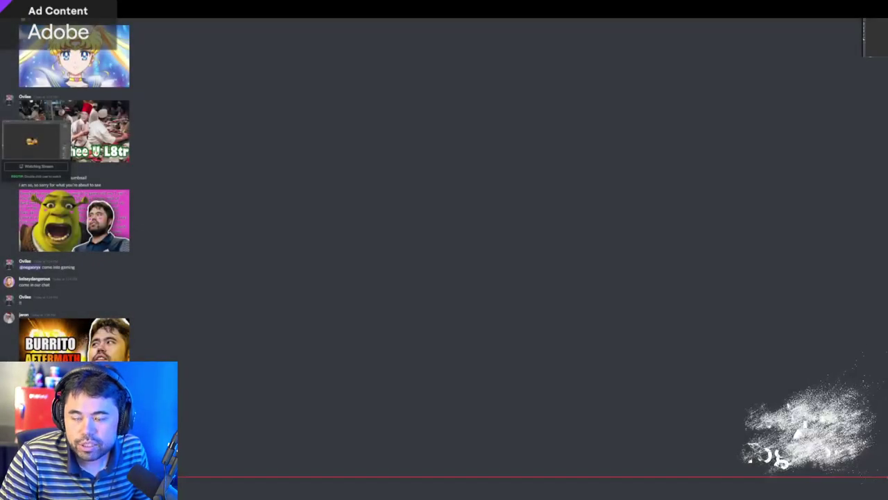
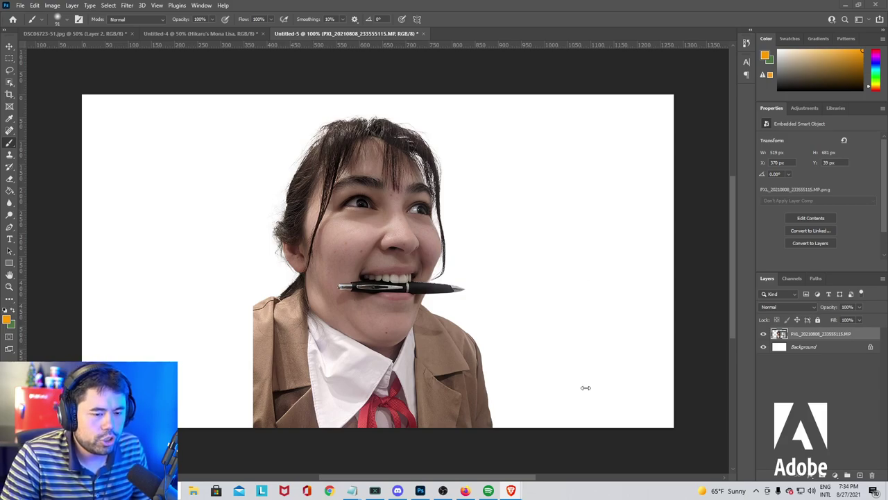
Create a new layer named 'Background' from the New Layer dialog (Ctrl+Shift+N).
click(72, 6)
click(72, 5)
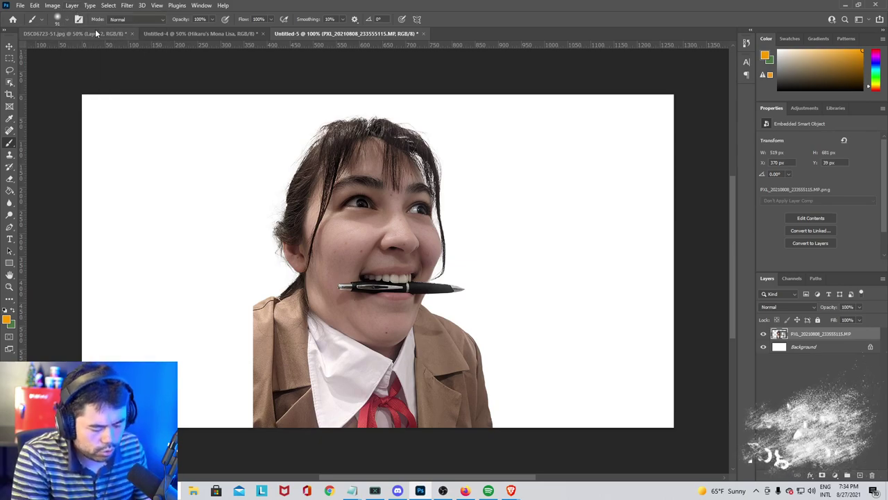
key(ctrl+shift+n)
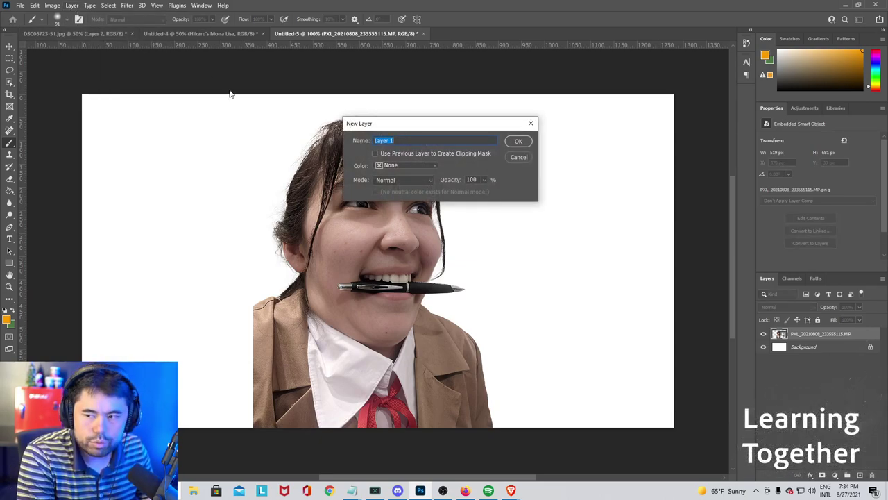
text(Background)
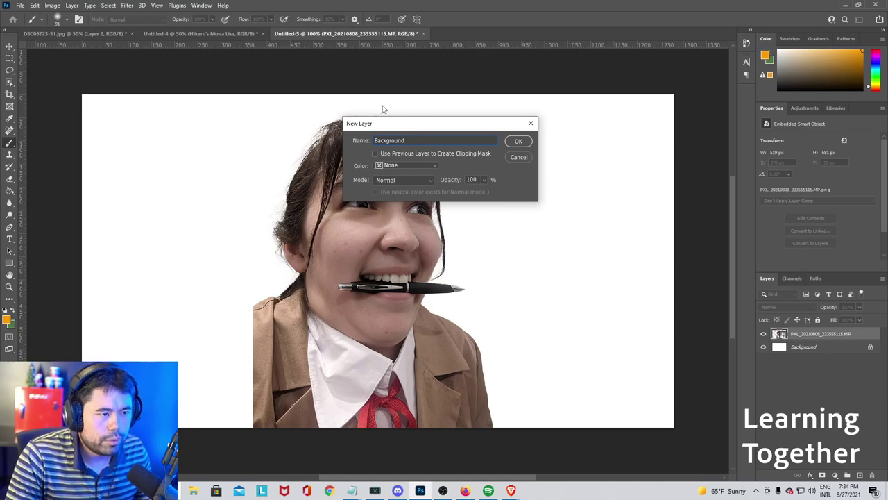
click(519, 141)
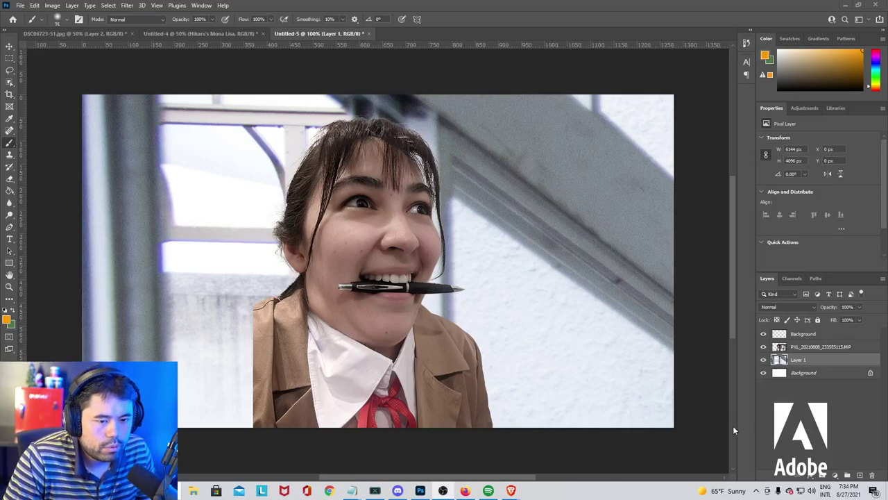
Hide the original white Background layer and dismiss the hidden-layer warnings.
click(817, 374)
right_click(808, 377)
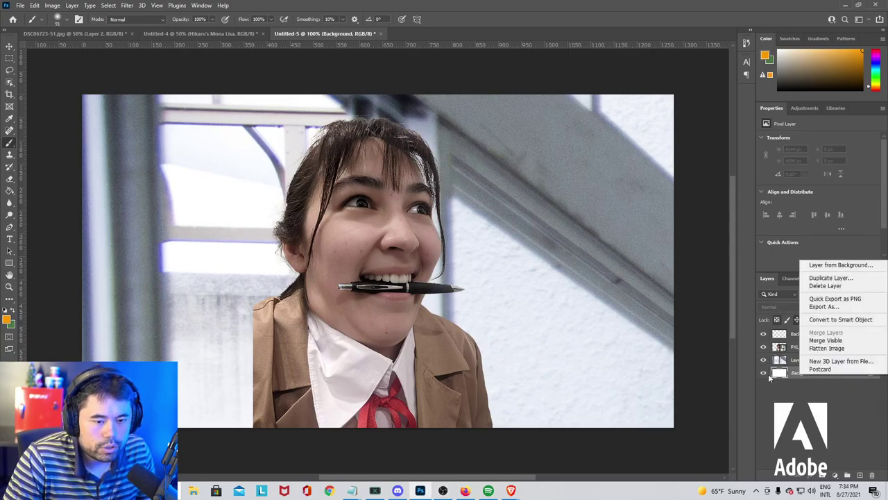
click(763, 375)
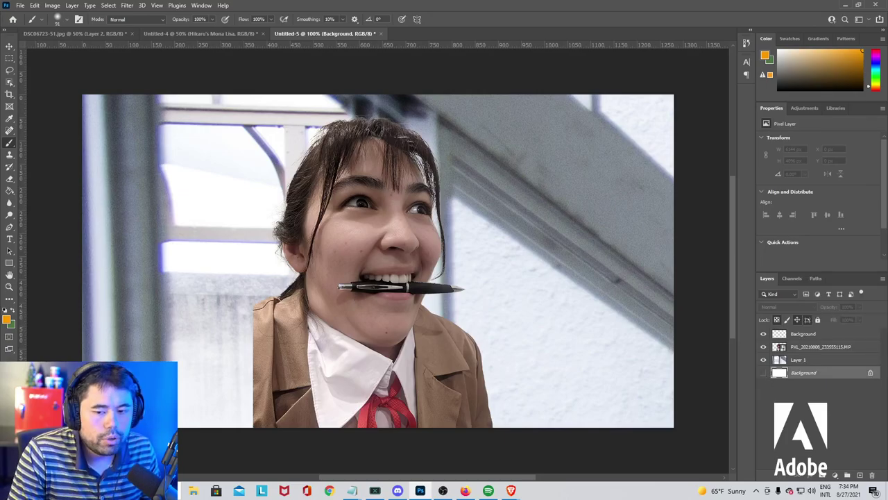
click(535, 324)
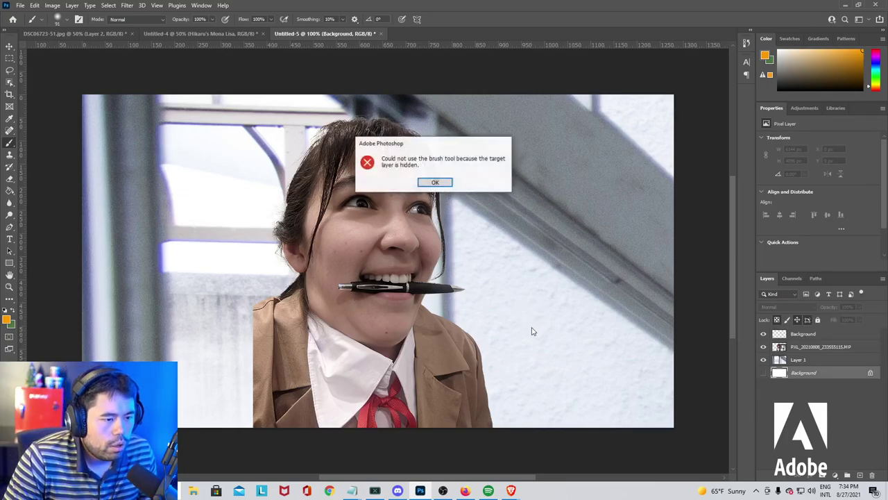
key(Return)
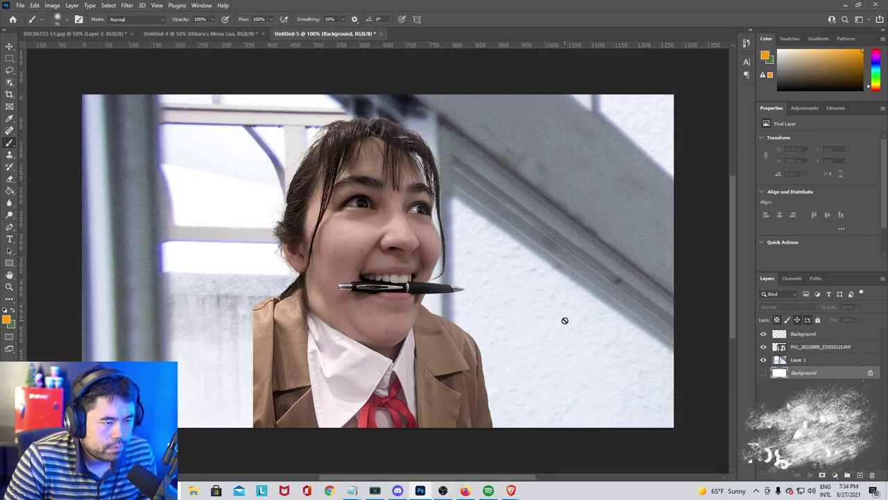
click(639, 398)
click(437, 184)
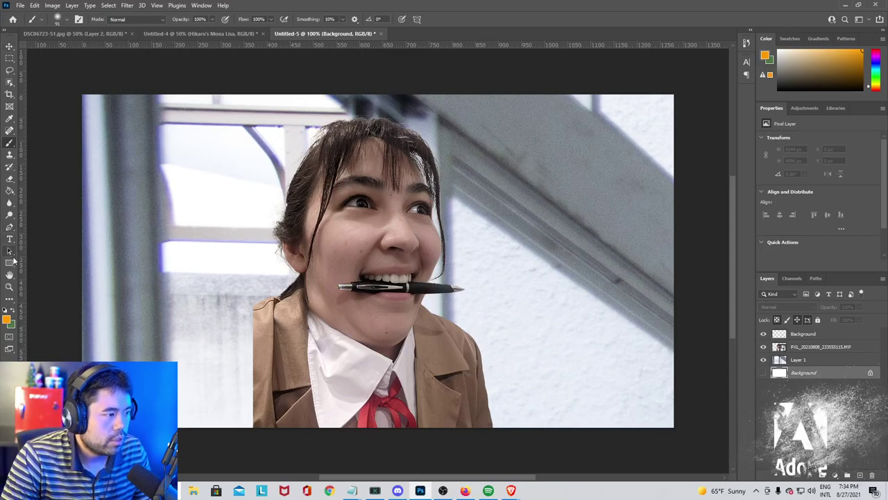
Drag the girl's PXL layer above the empty Background layer to the top of the stack.
click(9, 47)
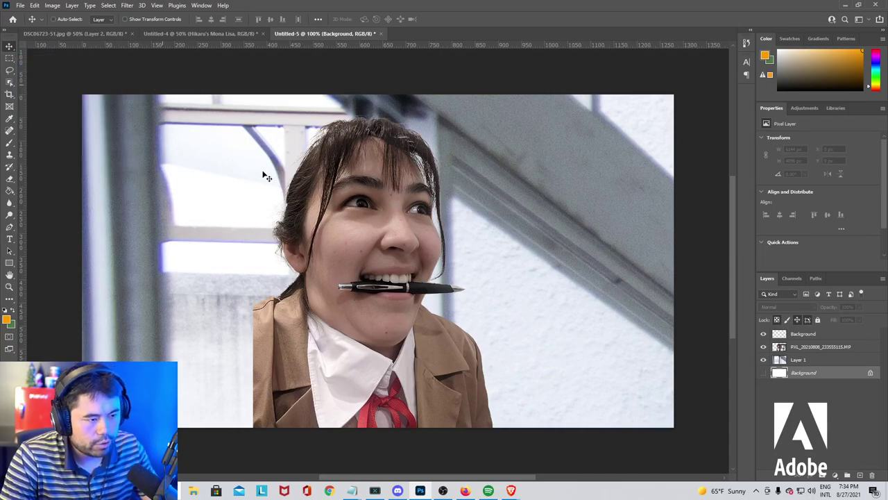
drag(264, 174, 306, 219)
drag(528, 393, 694, 425)
click(434, 334)
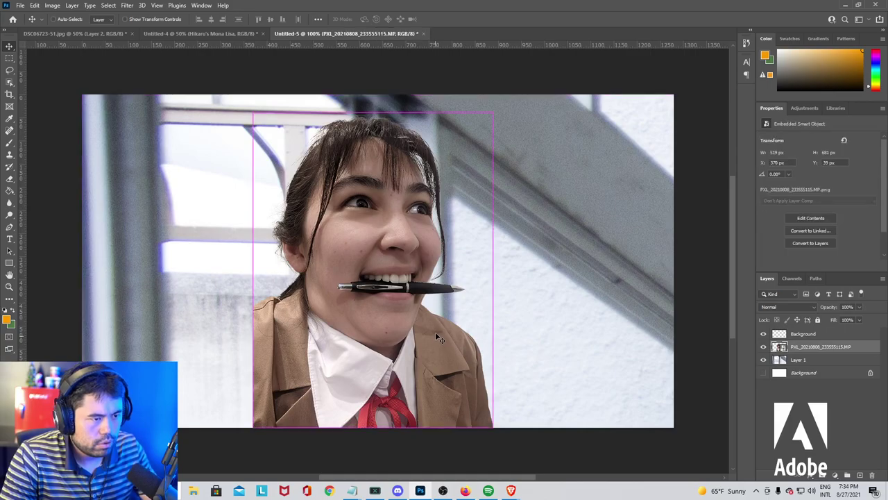
key(t)
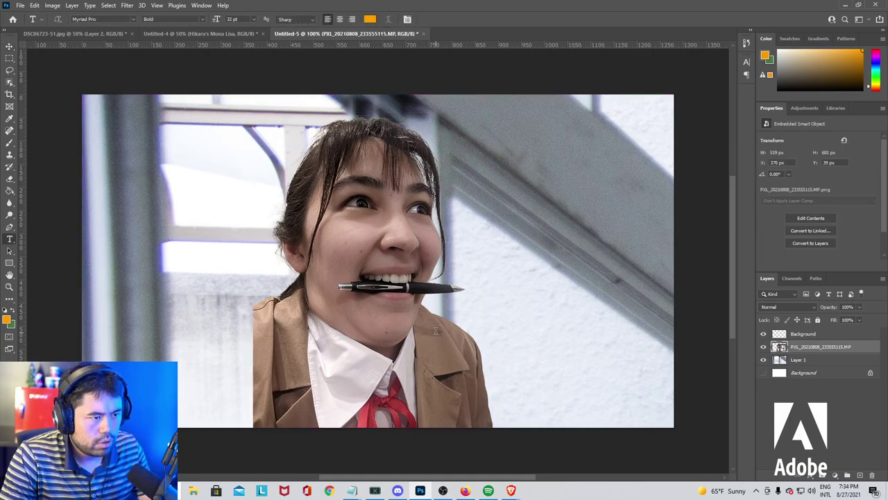
click(809, 336)
click(525, 325)
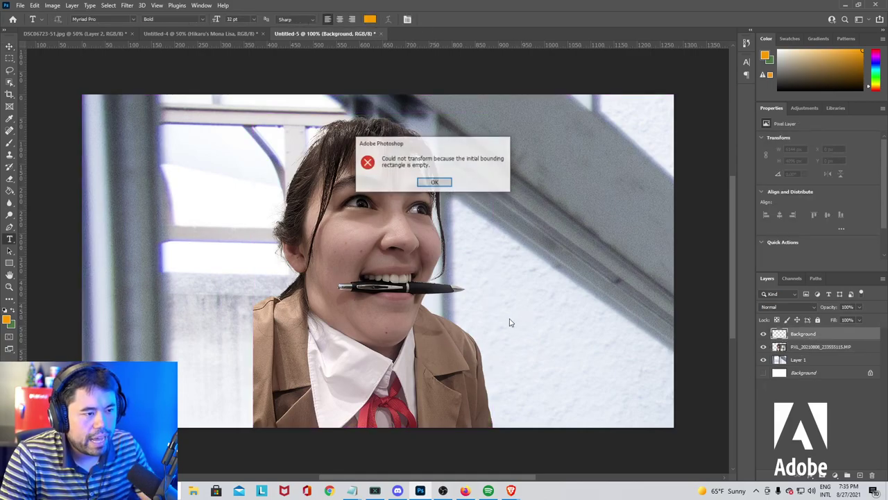
click(435, 181)
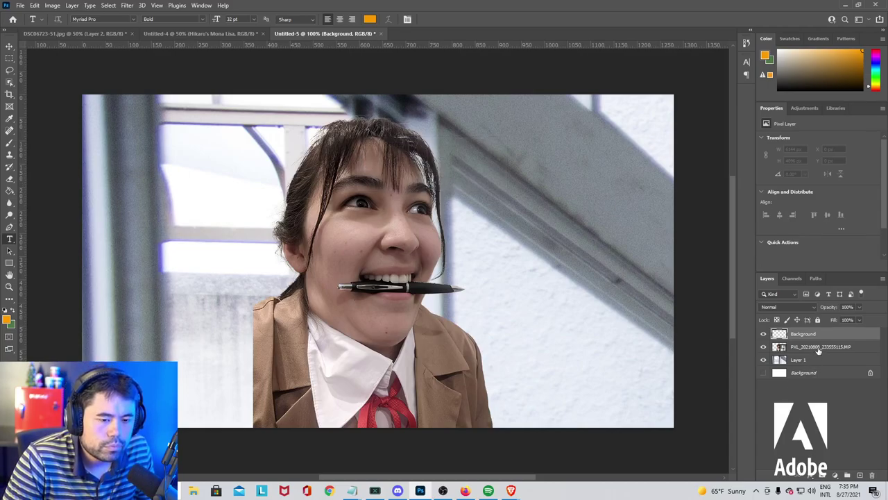
click(818, 349)
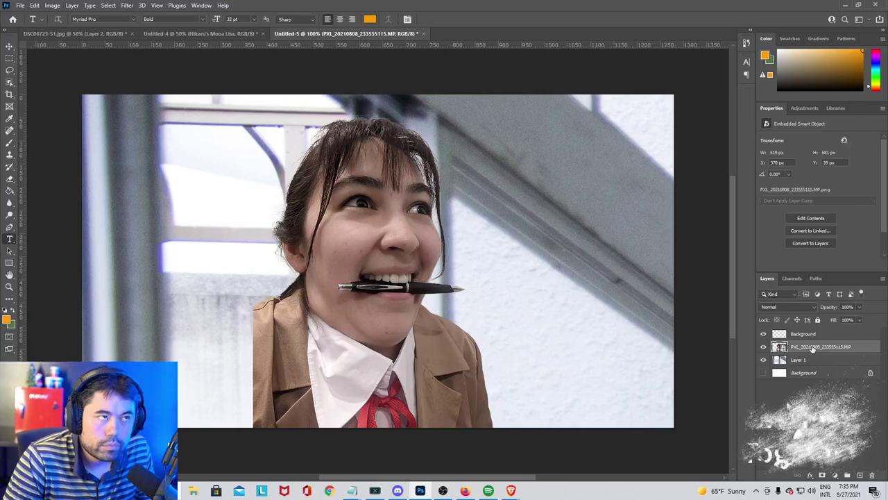
drag(814, 349, 808, 329)
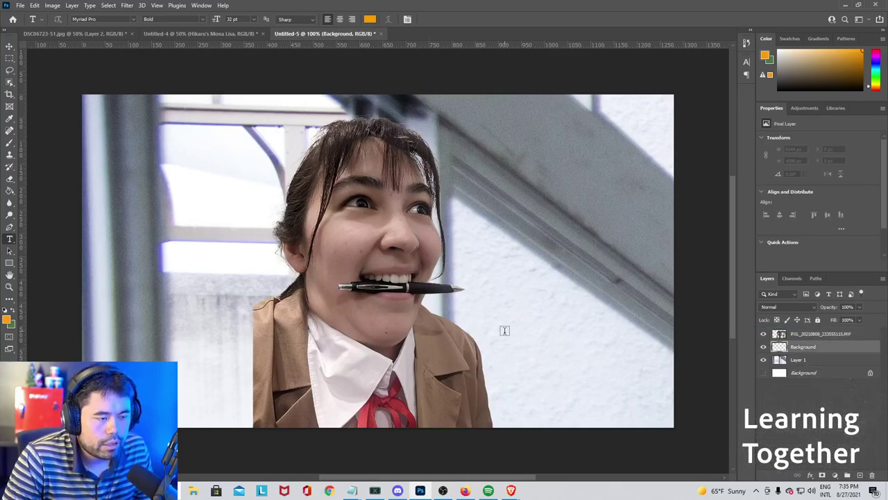
Add a text layer, clear its placeholder, hide it, and move the hallway photo above it.
click(446, 310)
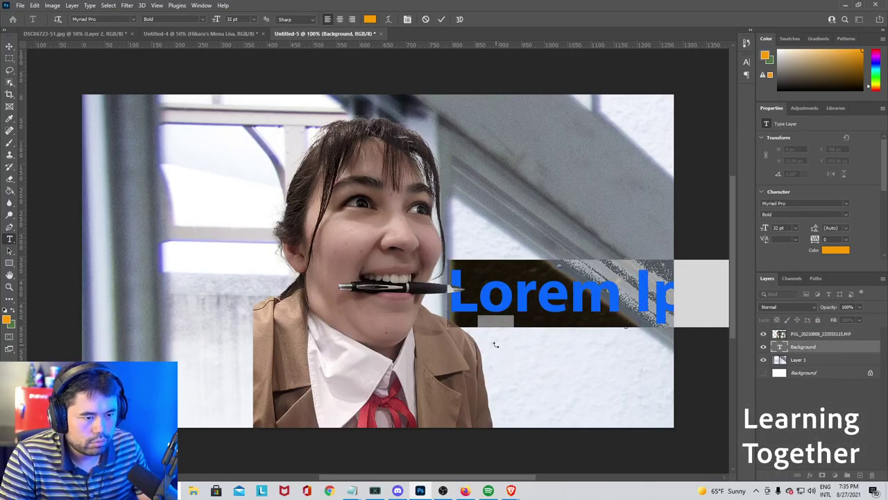
click(584, 300)
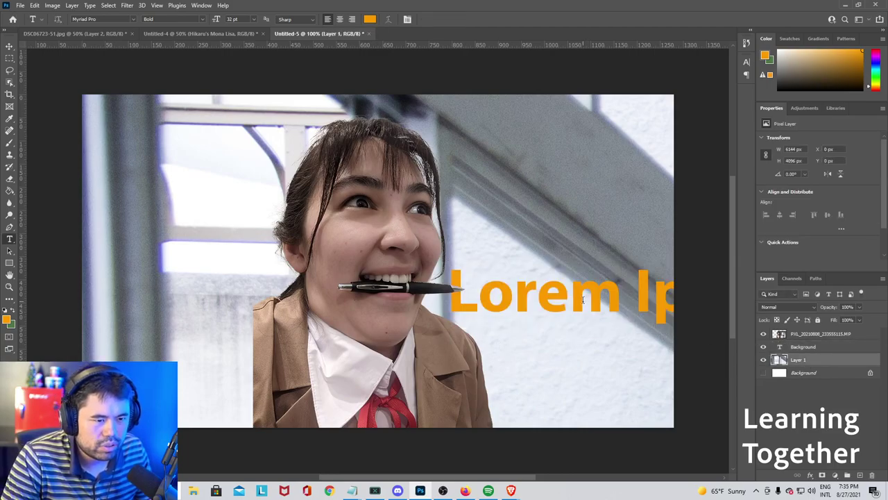
right_click(617, 313)
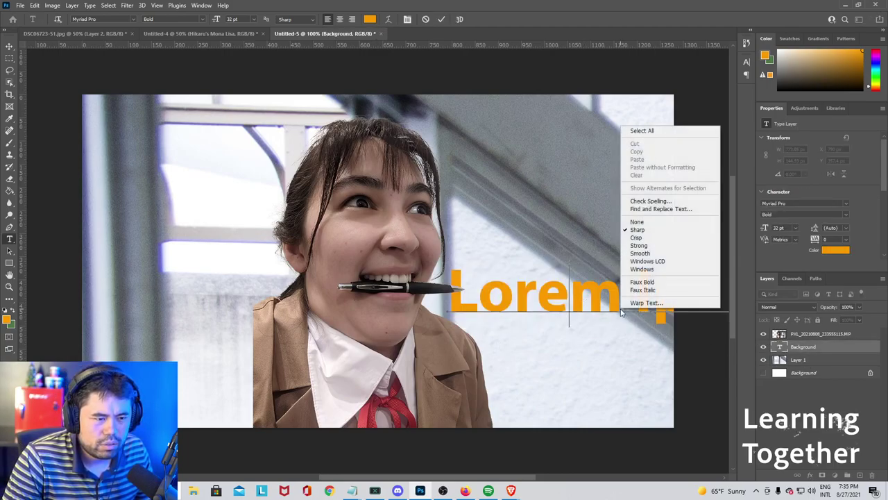
click(609, 305)
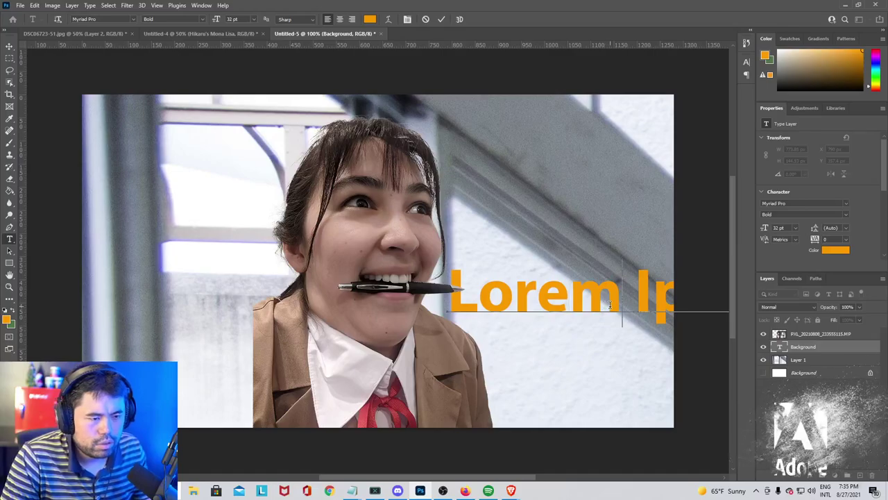
key(BackSpace)
key(BackSpace)
key(BackSpace)
key(BackSpace)
key(BackSpace)
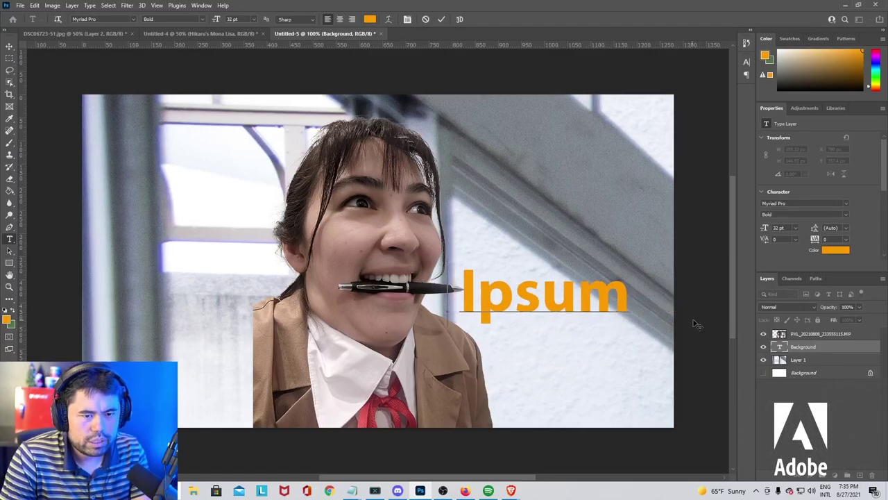
key(BackSpace)
key(BackSpace)
key(BackSpace)
key(BackSpace)
key(BackSpace)
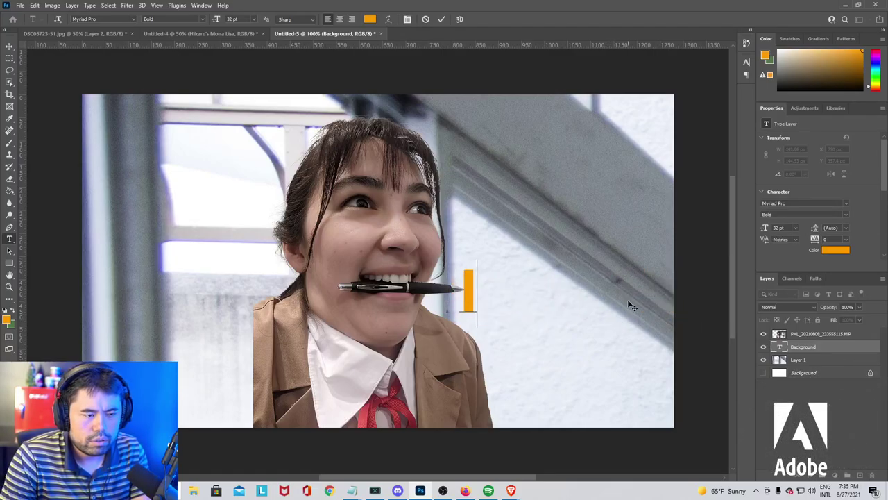
click(796, 349)
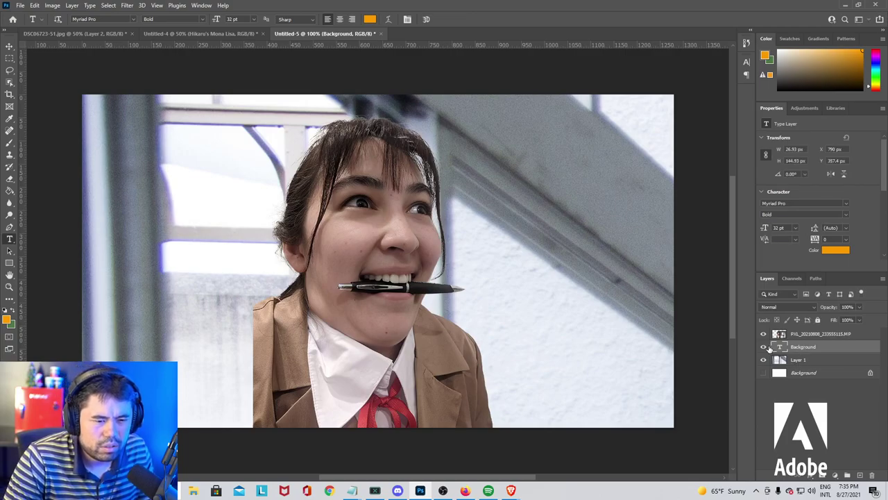
click(764, 347)
click(817, 363)
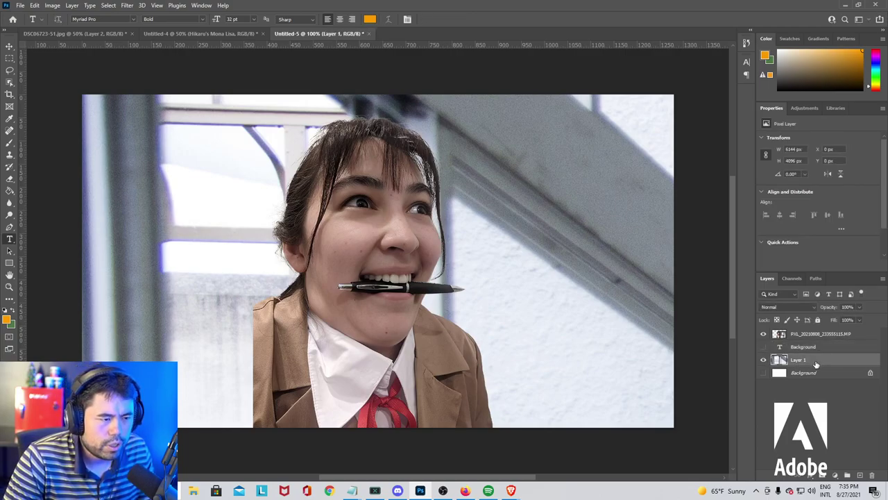
mouse_move(819, 359)
mouse_down()
mouse_move(819, 341)
mouse_move(813, 349)
mouse_up()
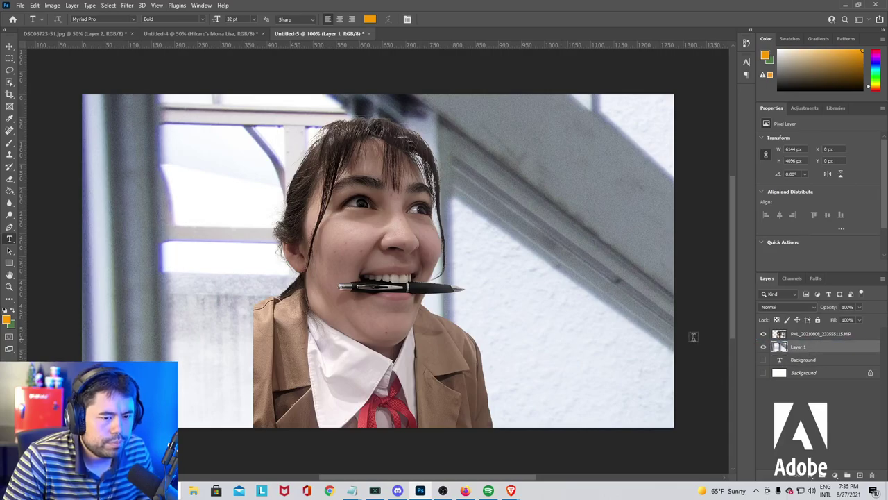
Commit the orange Lorem Ipsum text, hide that layer, and move Layer 1 above it.
click(484, 282)
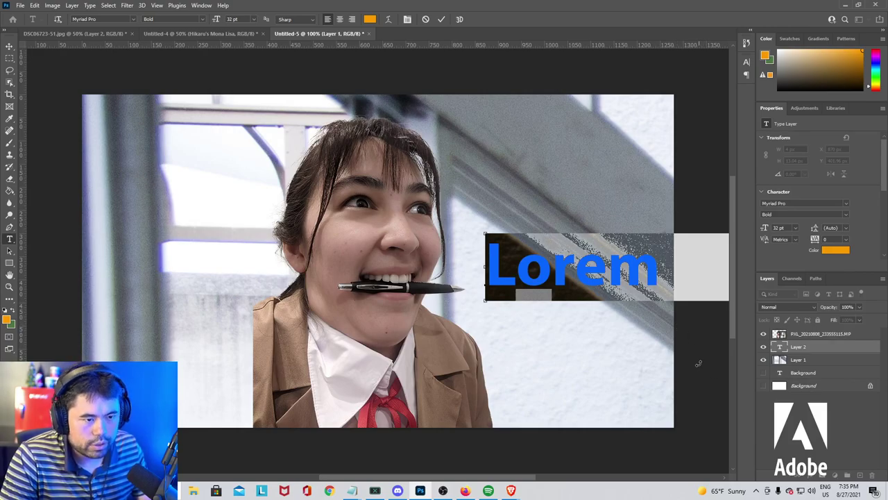
click(813, 352)
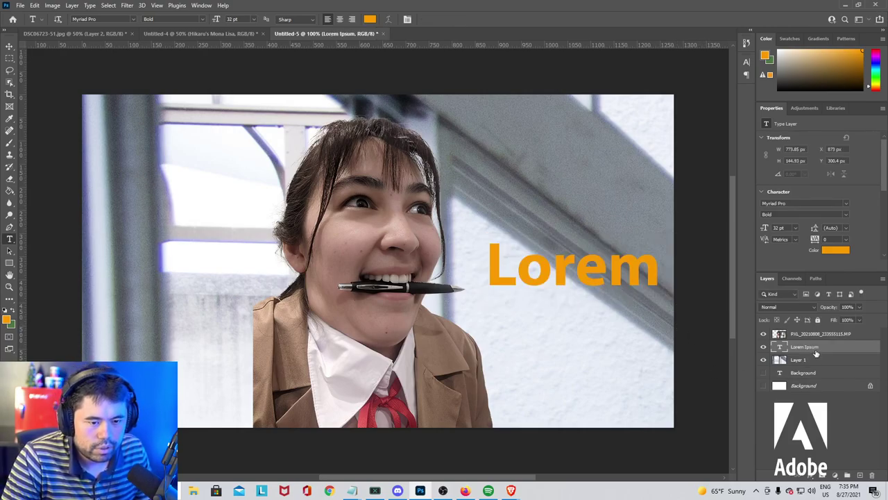
right_click(817, 351)
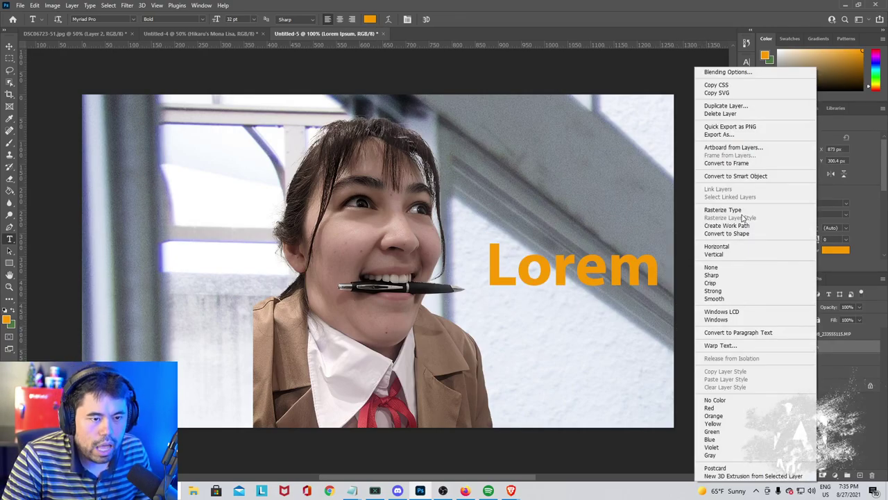
click(841, 358)
click(764, 347)
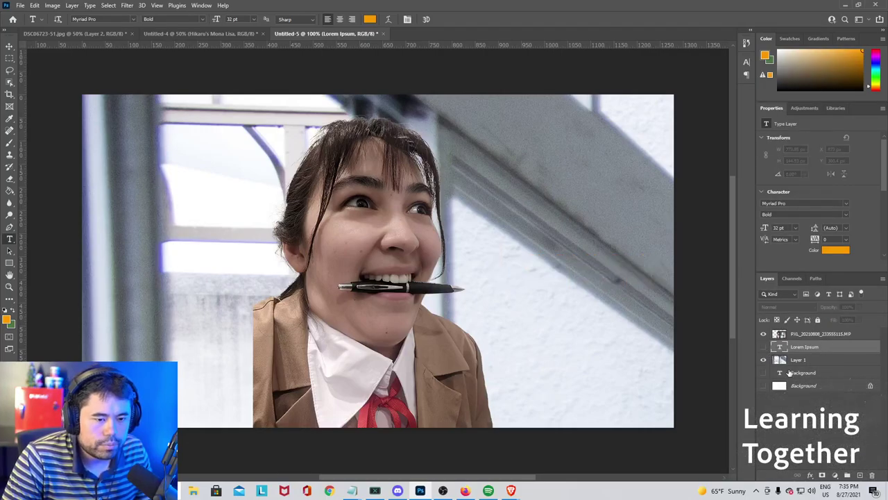
click(822, 360)
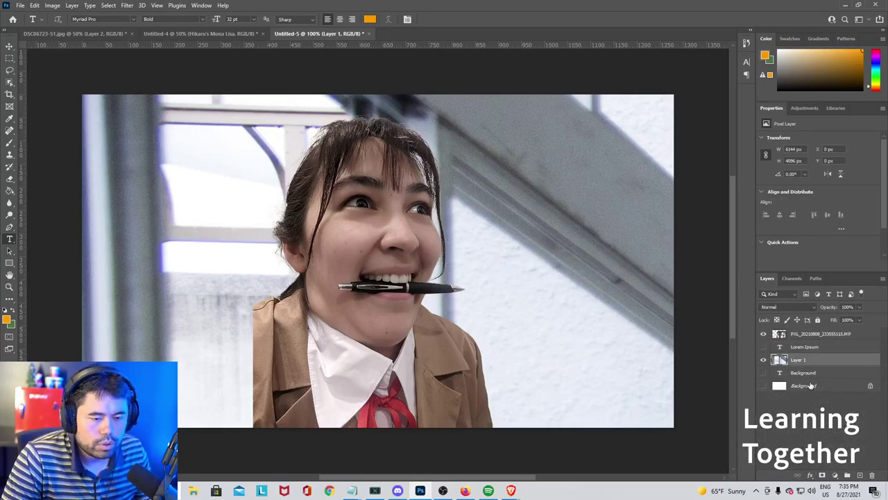
drag(813, 362, 812, 348)
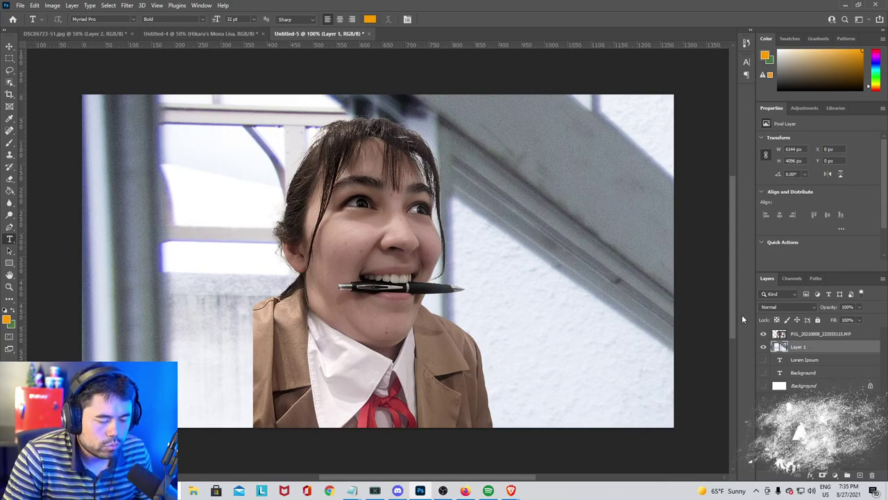
Commit the stray placeholder text layer and drag Layer 1 above both Lorem Ipsum layers.
click(707, 350)
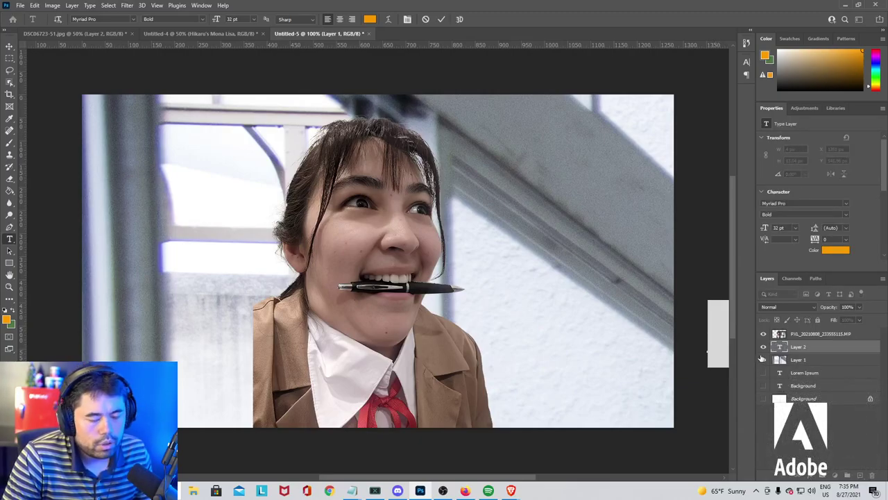
click(785, 351)
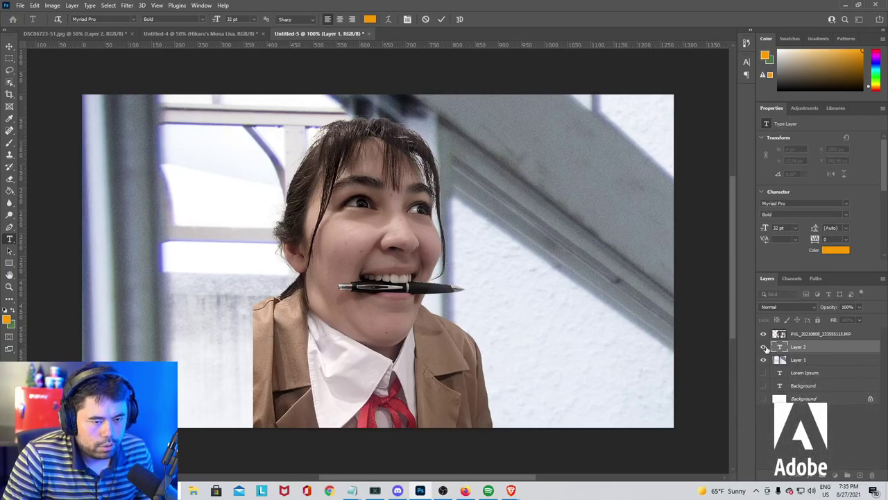
click(786, 426)
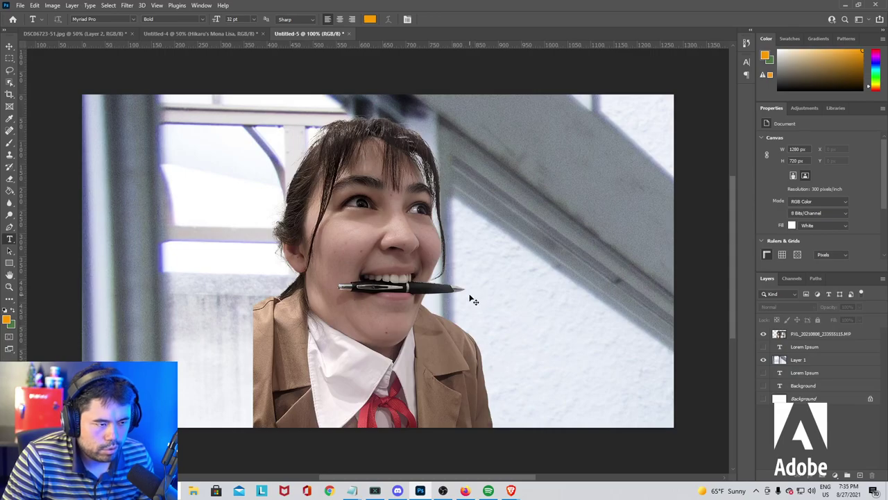
click(824, 361)
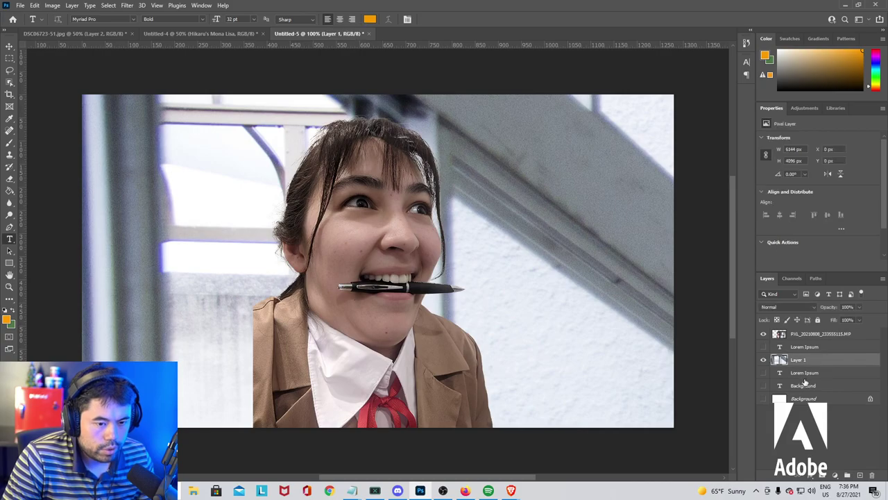
drag(819, 355, 817, 349)
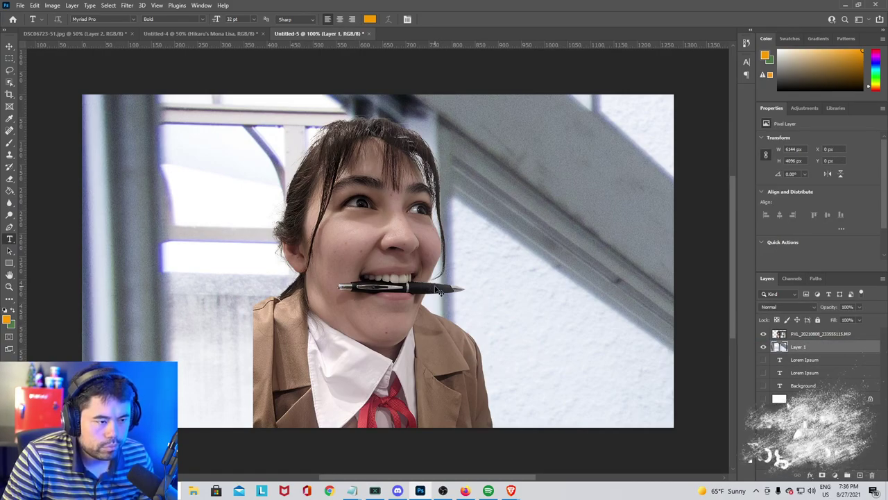
Transform the hallway Layer 1 to 1378 × 919 px so it fills the canvas.
key(ctrl+t)
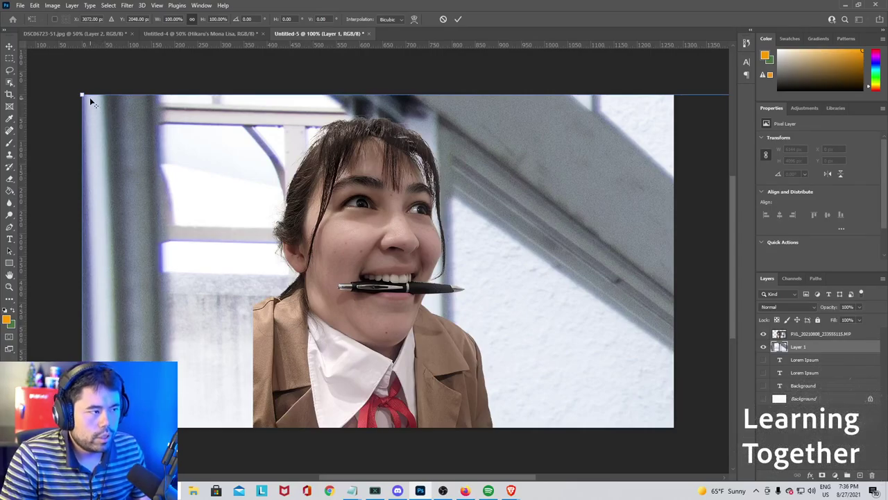
drag(84, 97, 249, 224)
drag(525, 86, 691, 75)
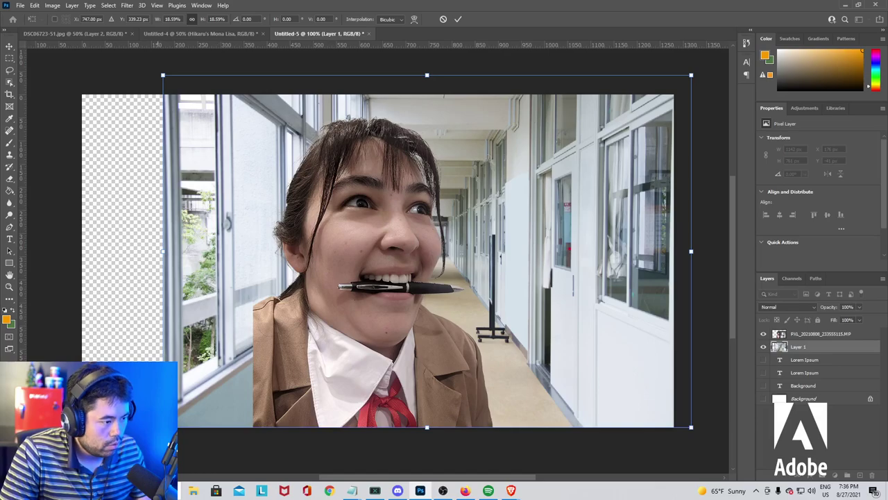
drag(163, 427, 67, 475)
drag(385, 264, 367, 306)
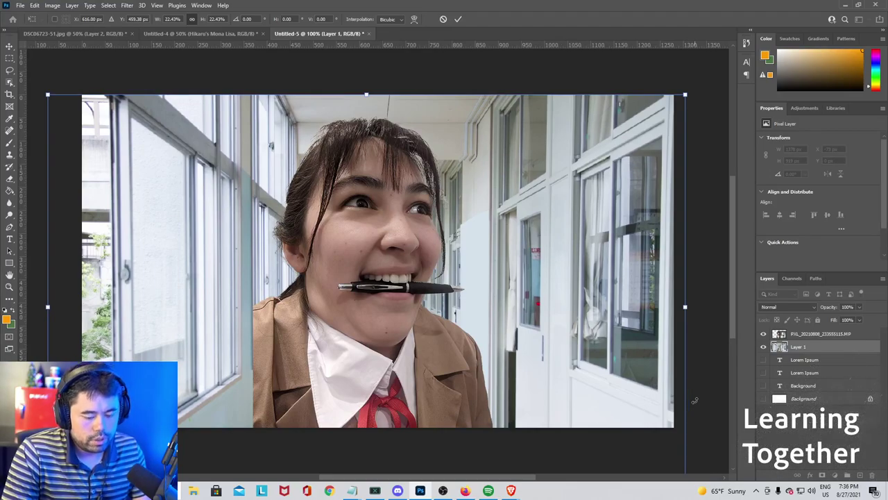
key(Return)
key(t)
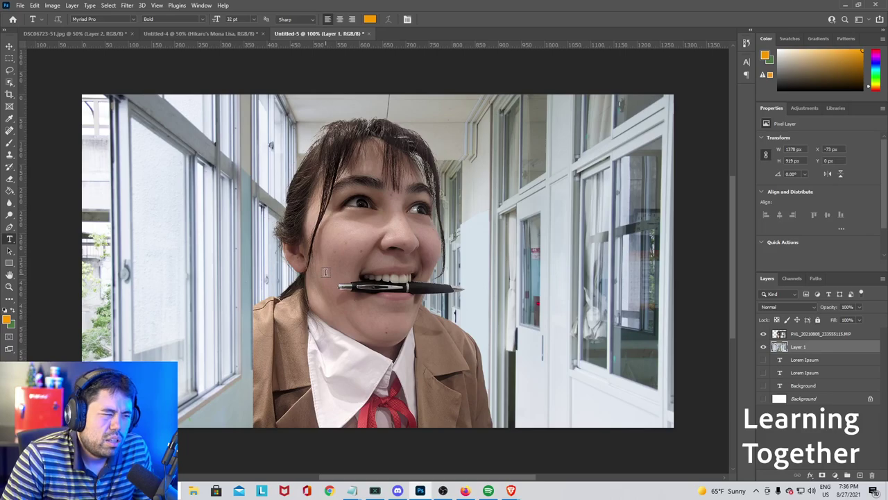
Hide the new placeholder text layer and move Layer 1 above it.
click(253, 275)
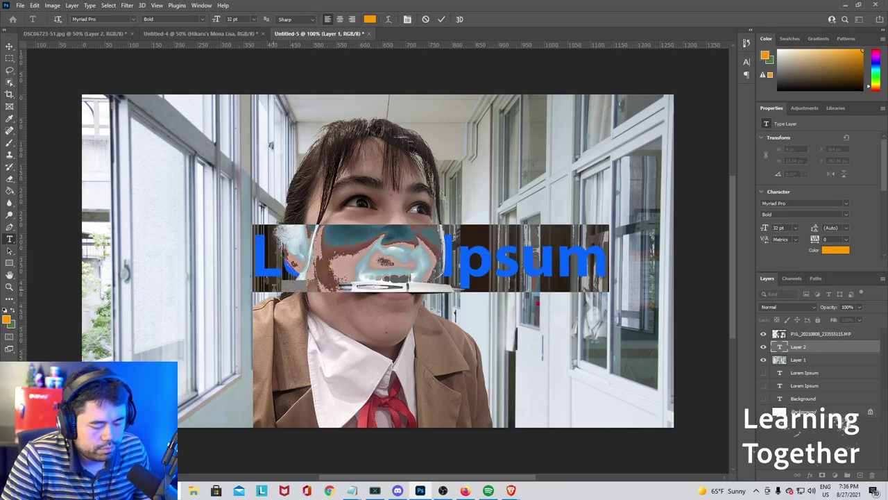
click(764, 347)
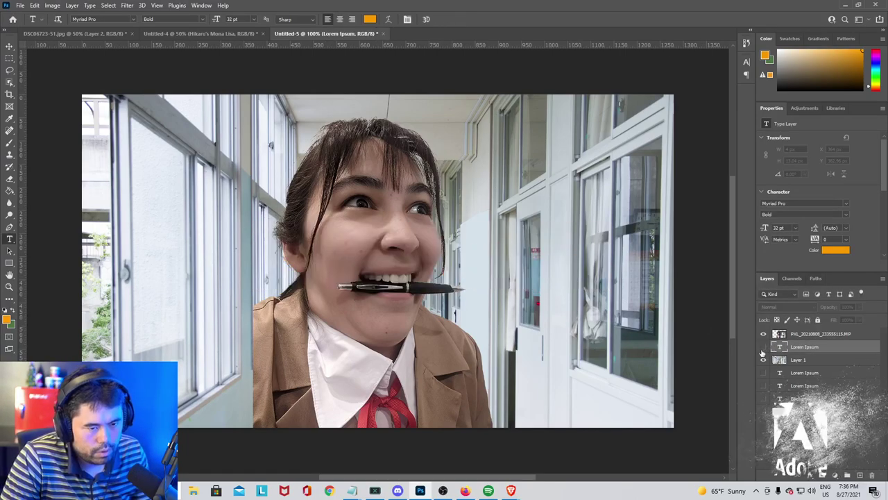
click(820, 362)
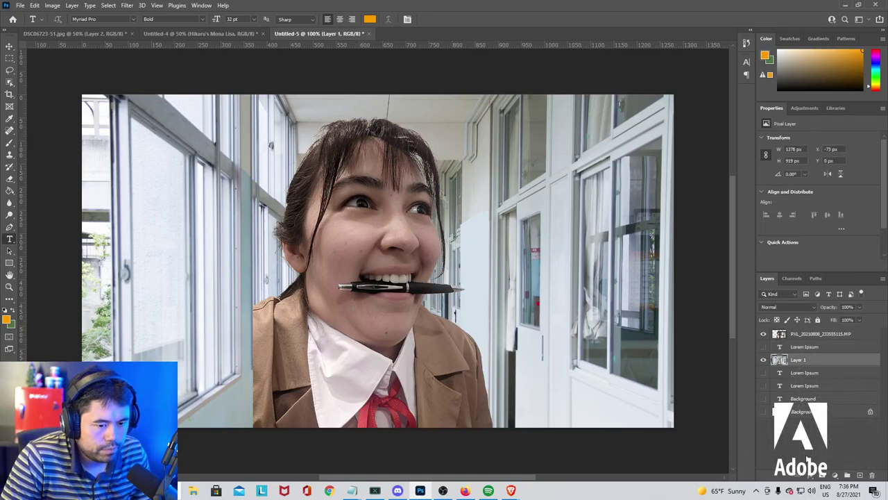
drag(814, 361, 817, 346)
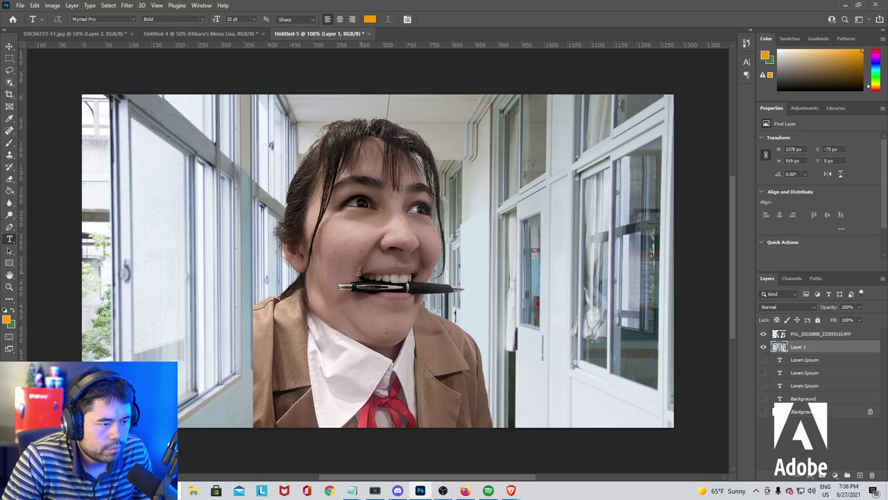
Slide the cut-out girl to the canvas's left edge at X 0 px, Y 39 px.
key(b)
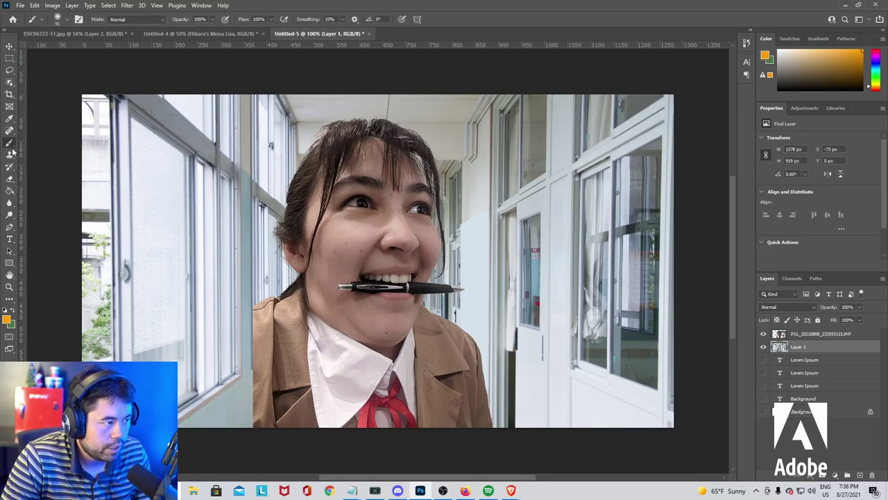
click(9, 45)
drag(309, 222, 337, 191)
drag(384, 248, 215, 299)
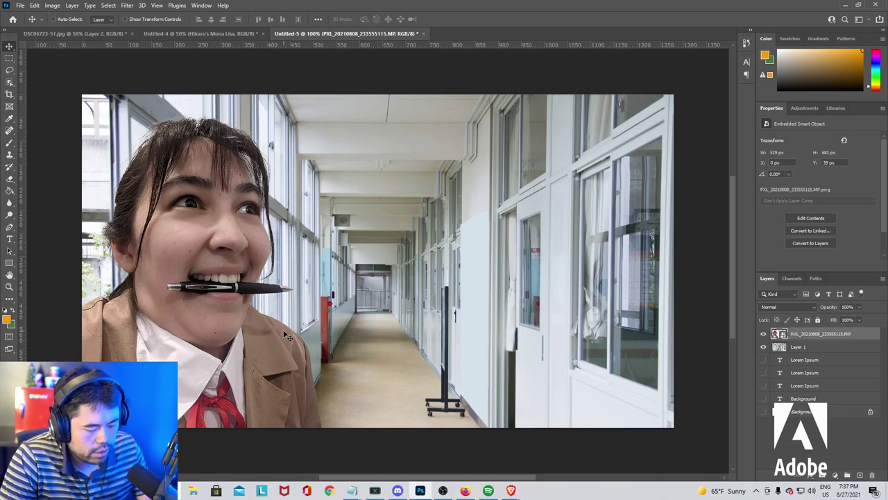
Scale the girl down slightly and settle her lower left at X 0 px, Y 123 px.
key(ctrl+t)
mouse_move(227, 327)
mouse_down()
mouse_move(253, 331)
mouse_move(250, 320)
mouse_move(223, 333)
mouse_up()
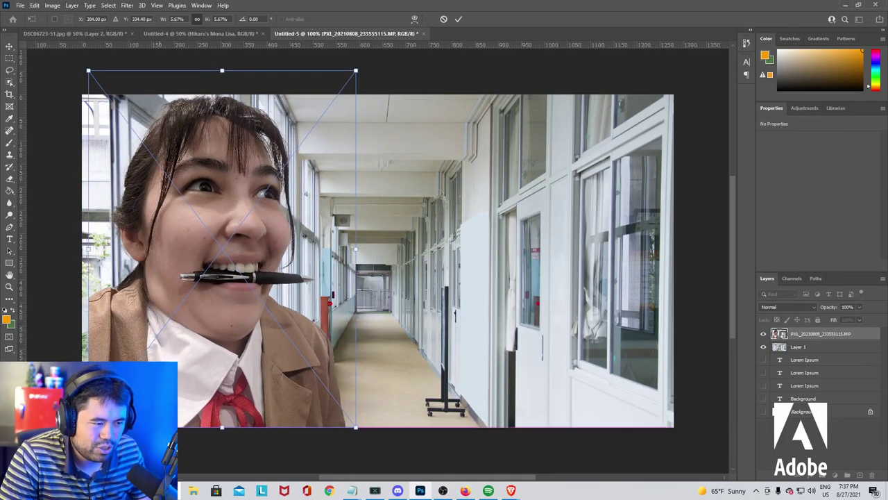
drag(146, 423, 200, 390)
drag(409, 393, 196, 412)
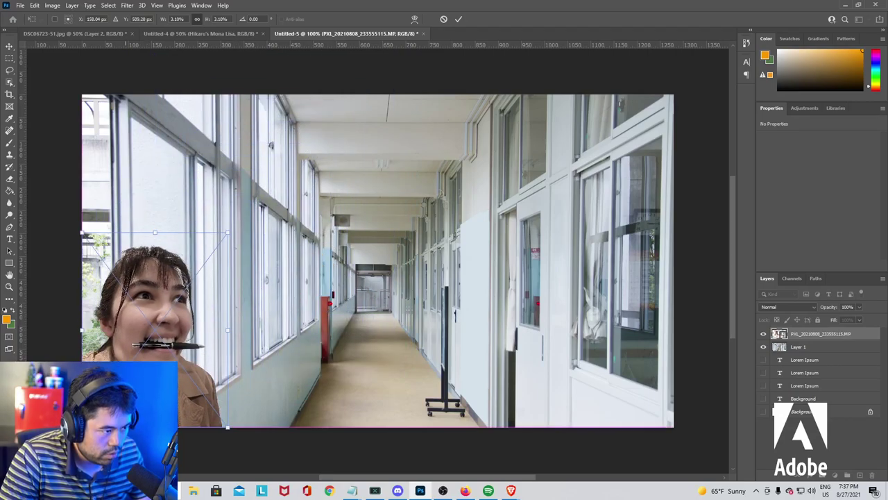
drag(232, 229, 260, 196)
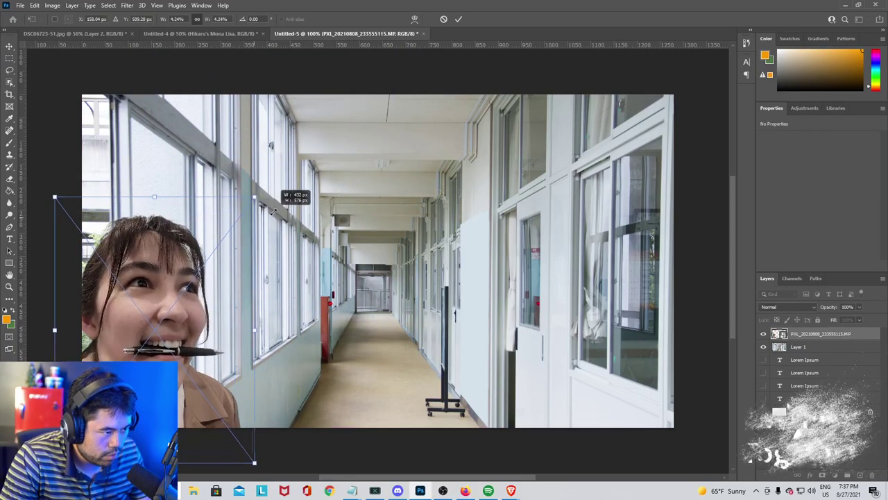
drag(133, 333, 204, 242)
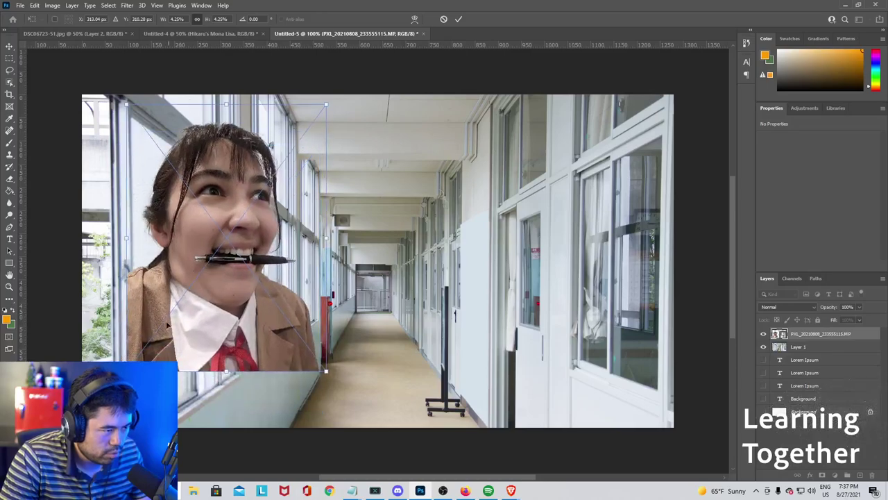
drag(126, 371, 113, 387)
drag(179, 326, 148, 366)
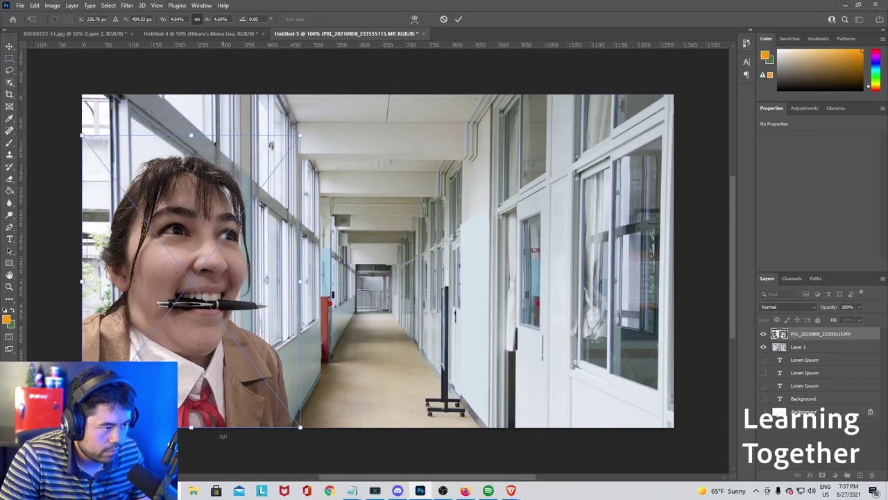
key(Return)
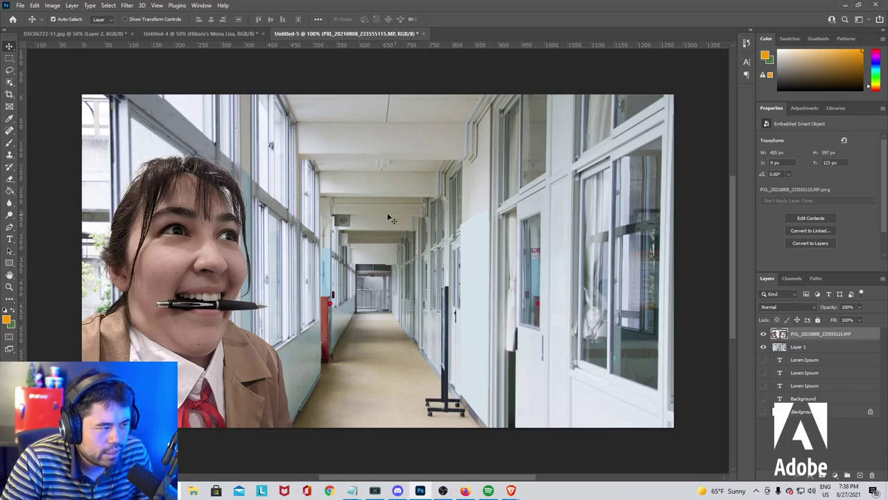
Start a text layer over the hallway, pick a near-white colour, and type 'School Time'.
click(9, 238)
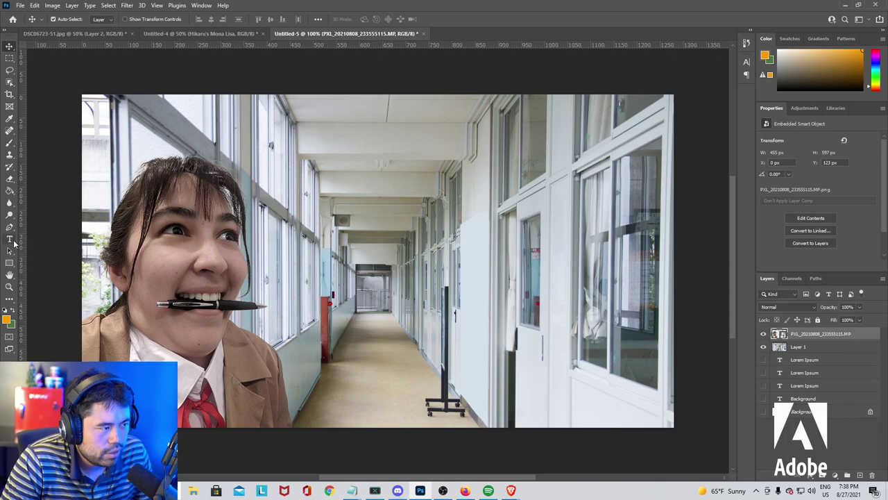
click(387, 211)
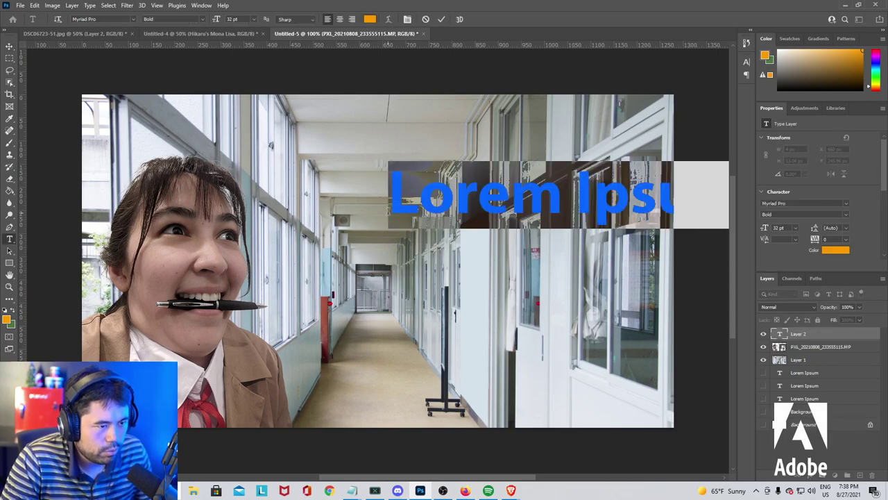
click(478, 206)
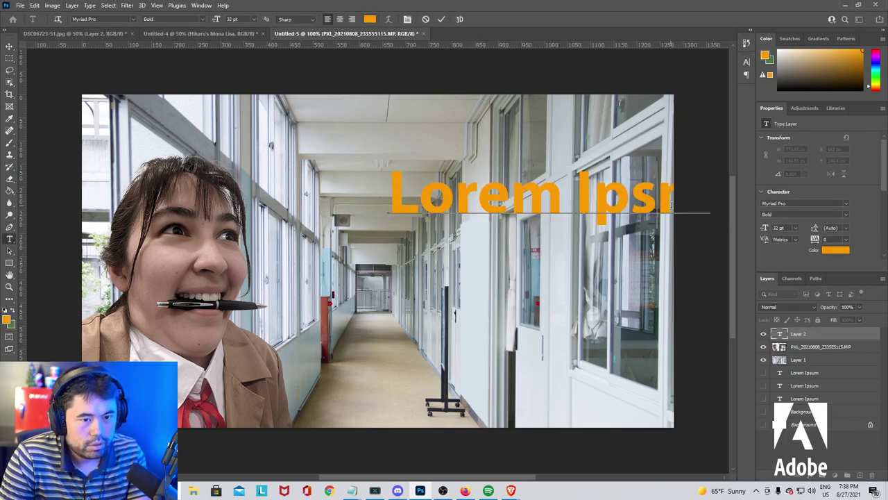
click(369, 19)
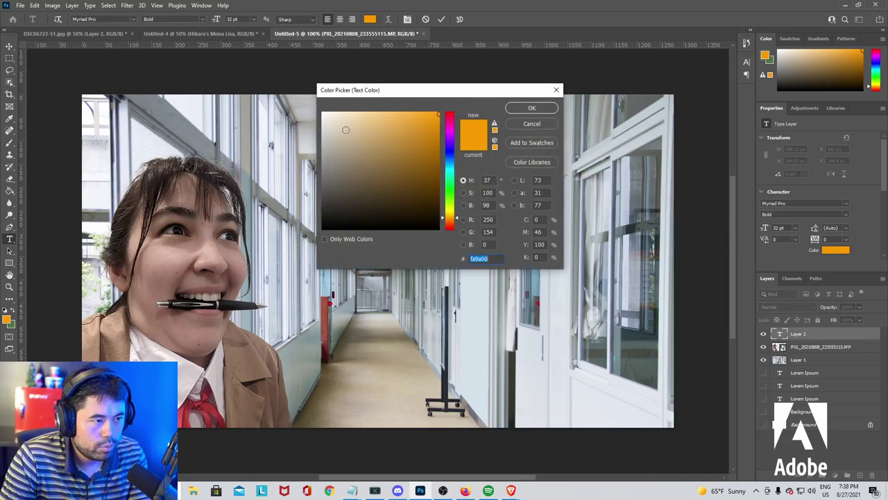
click(324, 116)
click(530, 109)
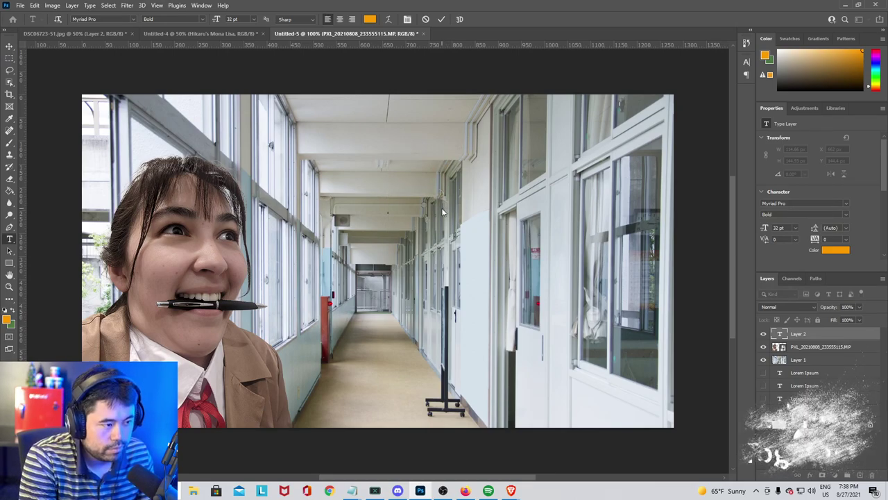
text(R)
key(BackSpace)
text(S)
key(BackSpace)
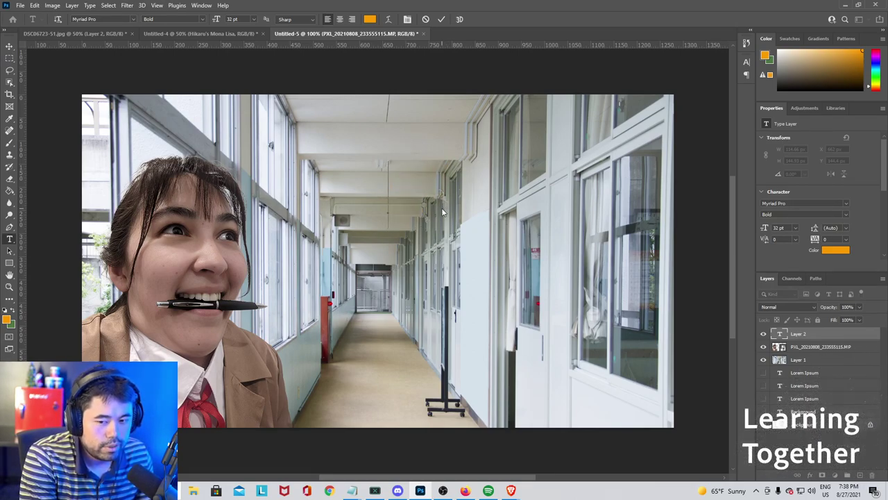
text(Sch)
key(BackSpace)
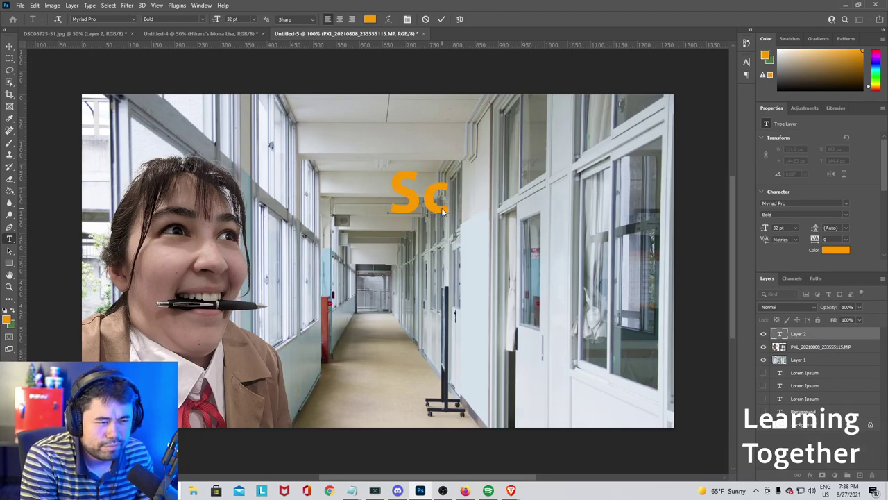
key(BackSpace)
key(BackSpace)
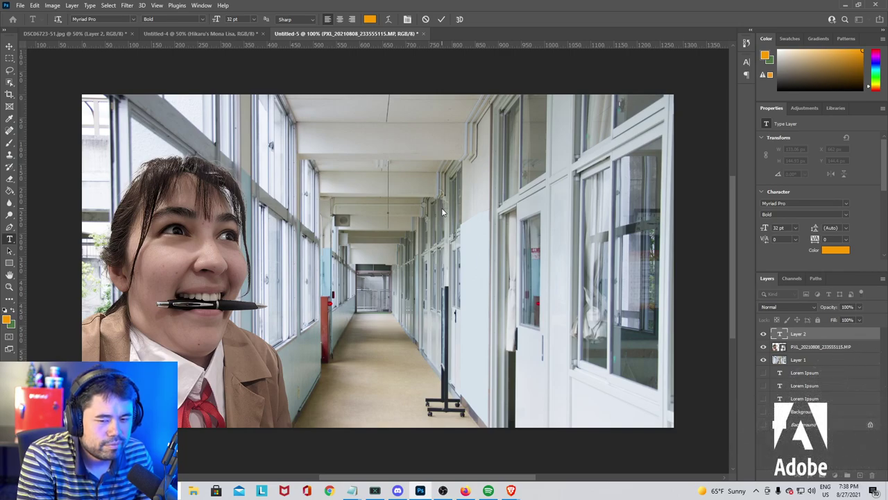
text(E)
key(BackSpace)
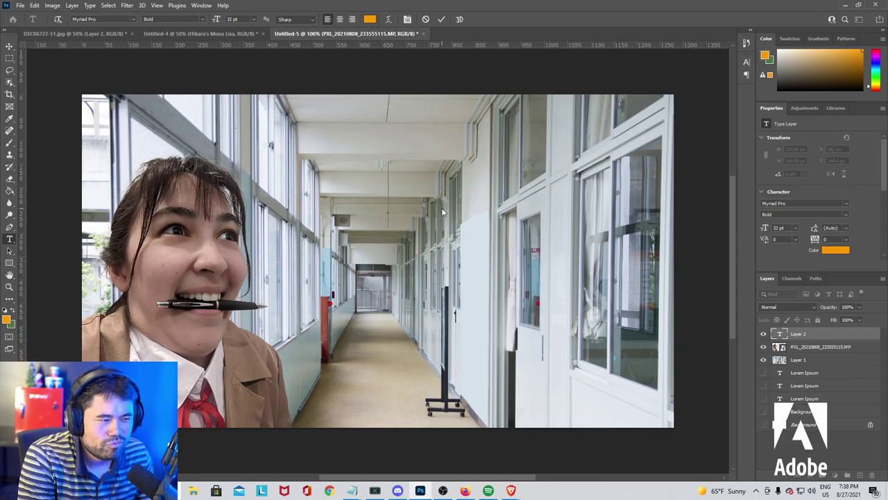
text(School Time)
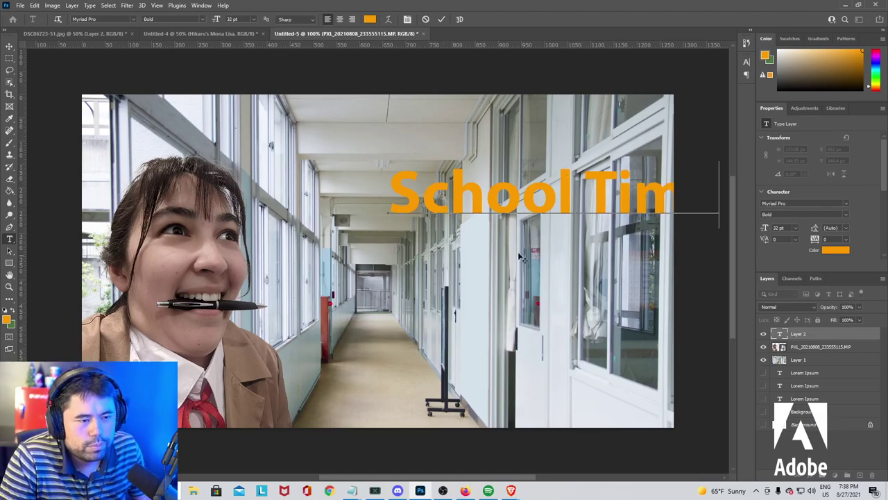
Set the text colour to white and replace the wording with 'Shrek'.
click(835, 250)
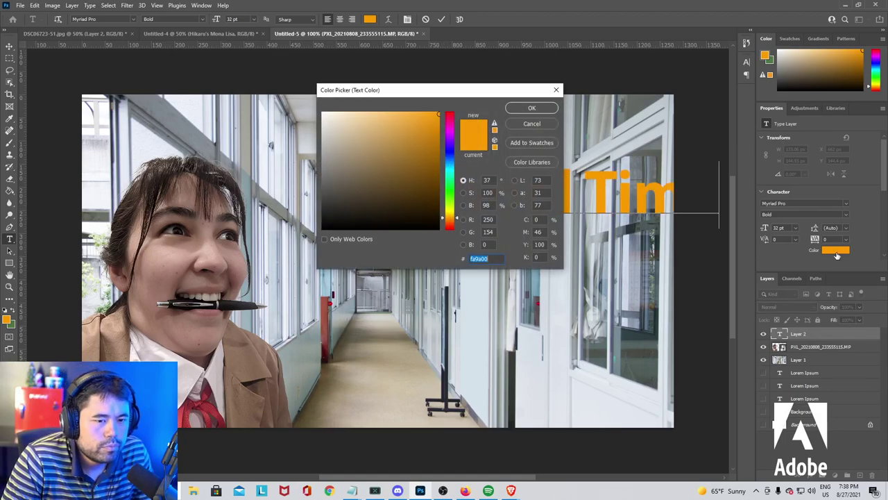
click(323, 120)
click(531, 108)
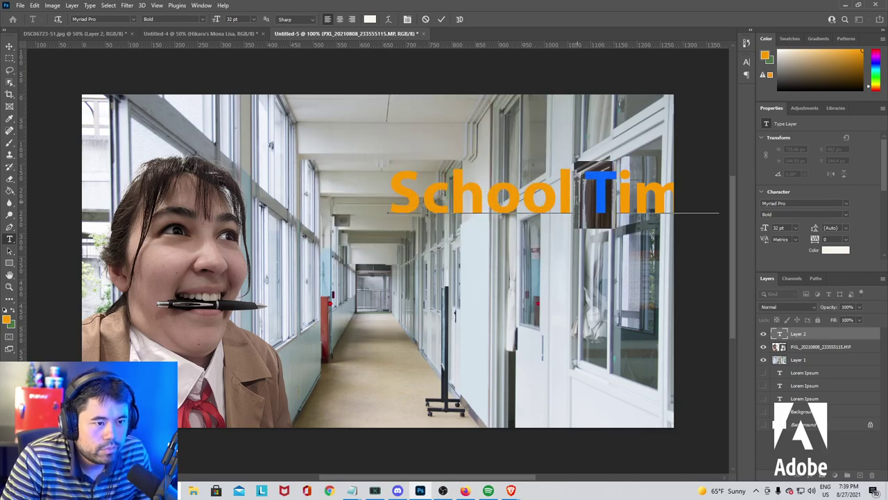
click(592, 205)
drag(422, 201, 685, 209)
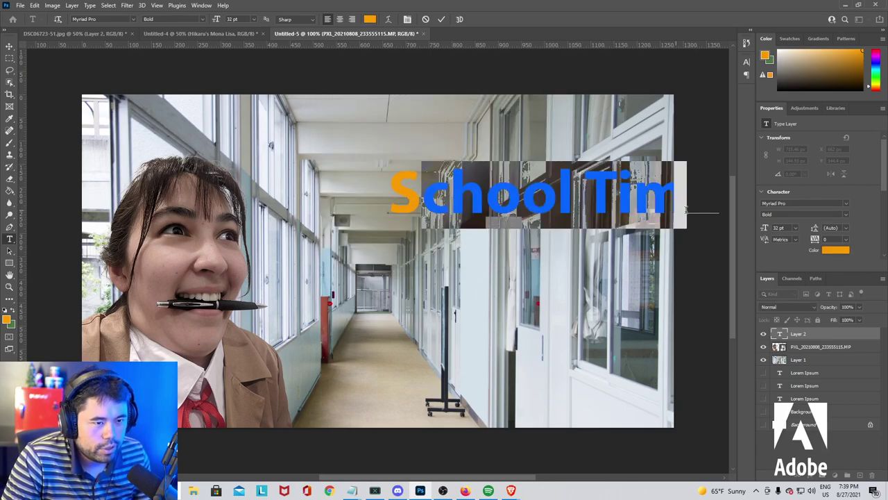
text(eShrel)
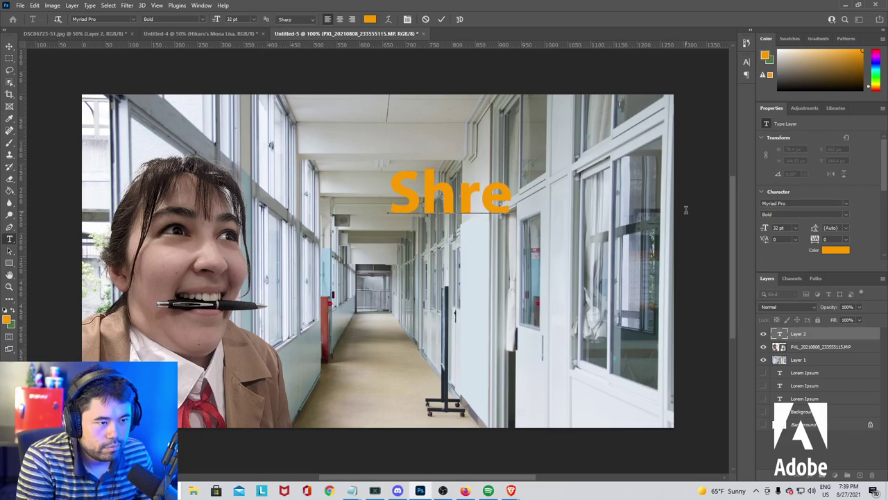
key(BackSpace)
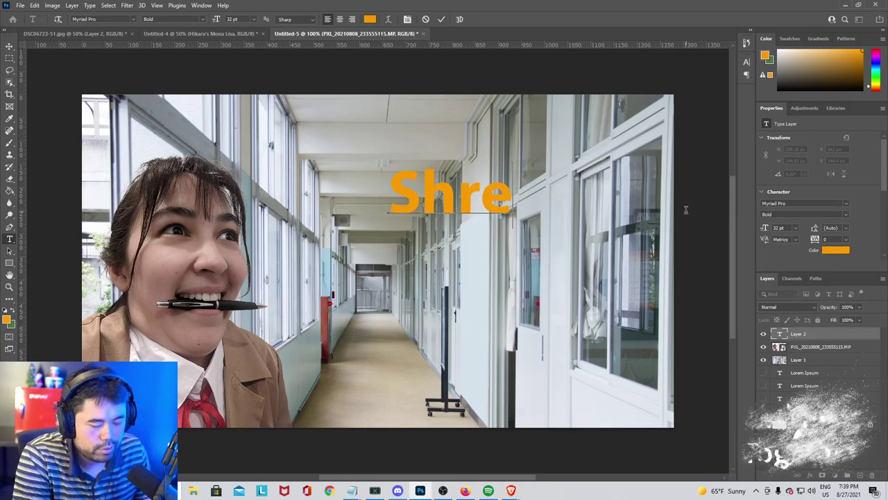
text(k)
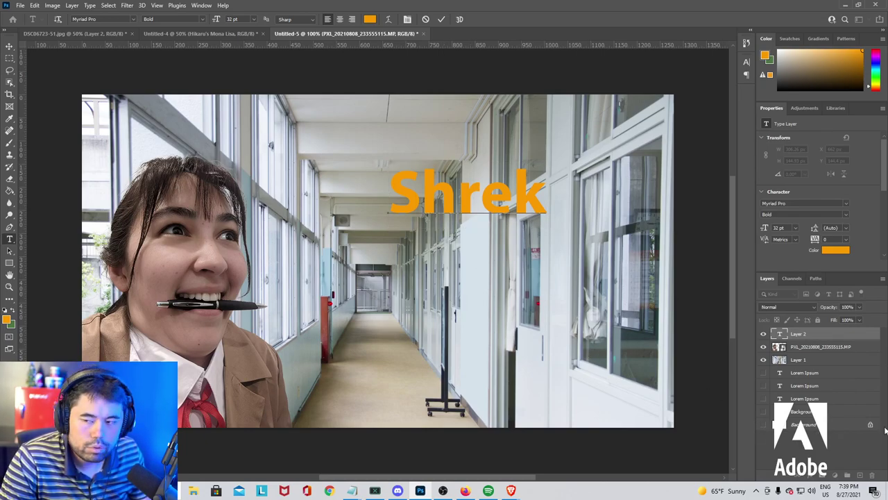
Edit the title to read 'Get Shrekked' and commit the text layer.
click(419, 196)
click(401, 198)
text(Get )
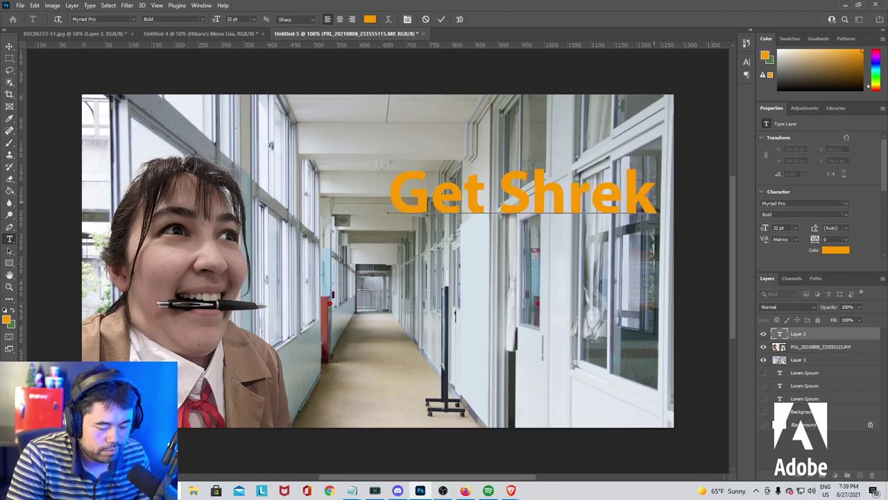
text(ed)
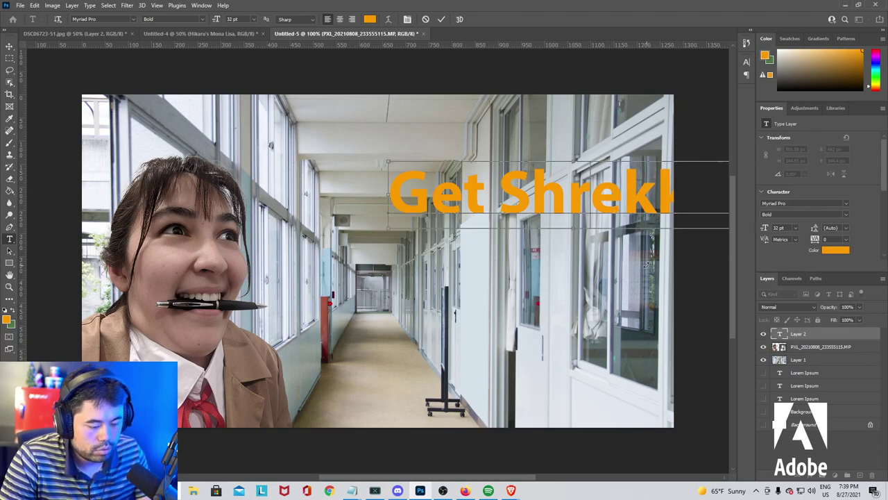
key(ctrl+t)
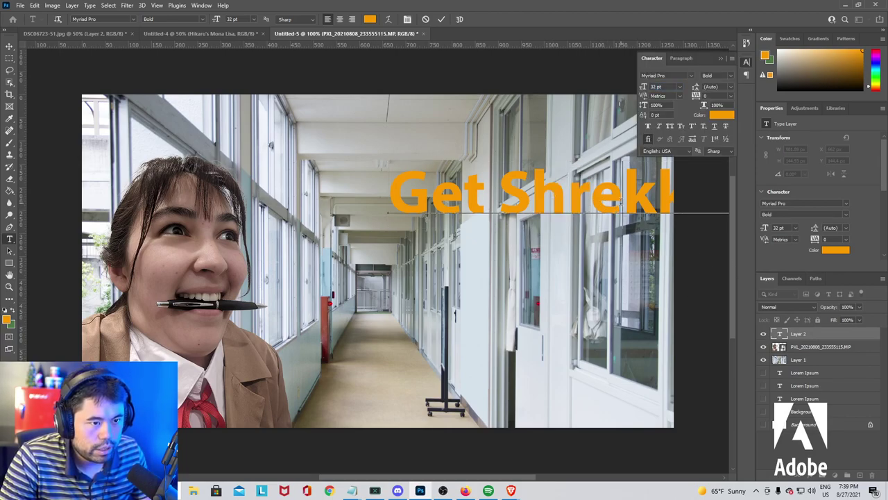
key(ctrl+Return)
key(v)
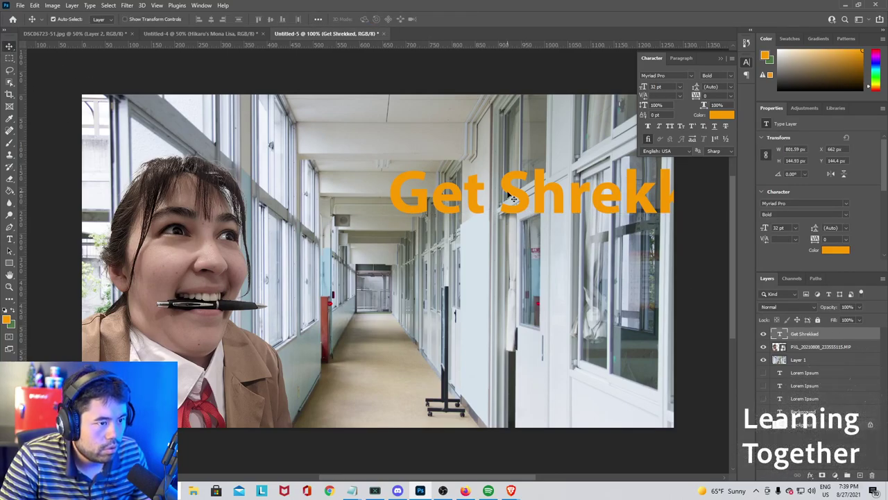
Scale the Get Shrekked title to about 67% and fit it into the top-right corner.
drag(512, 199, 435, 225)
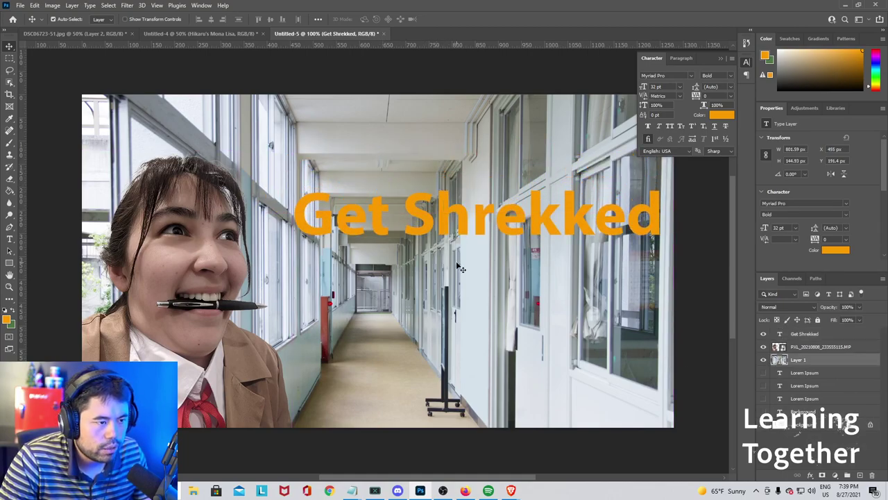
key(ctrl+t)
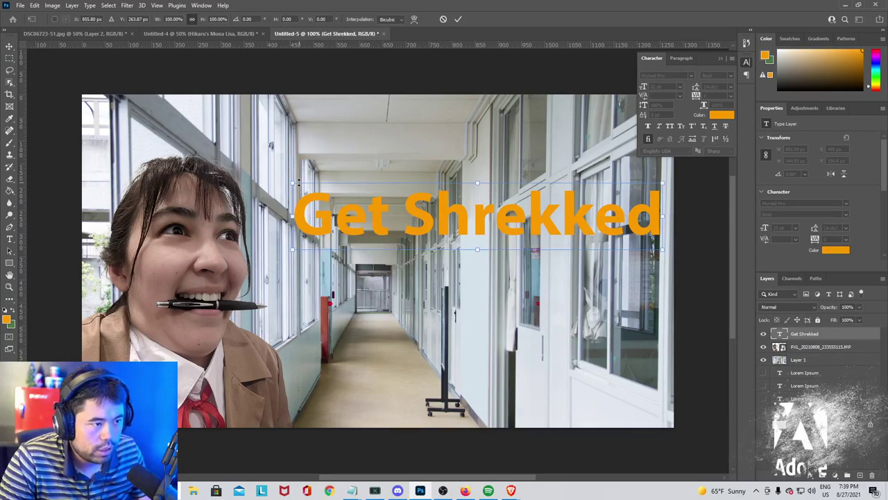
drag(294, 184, 351, 204)
drag(413, 226, 479, 125)
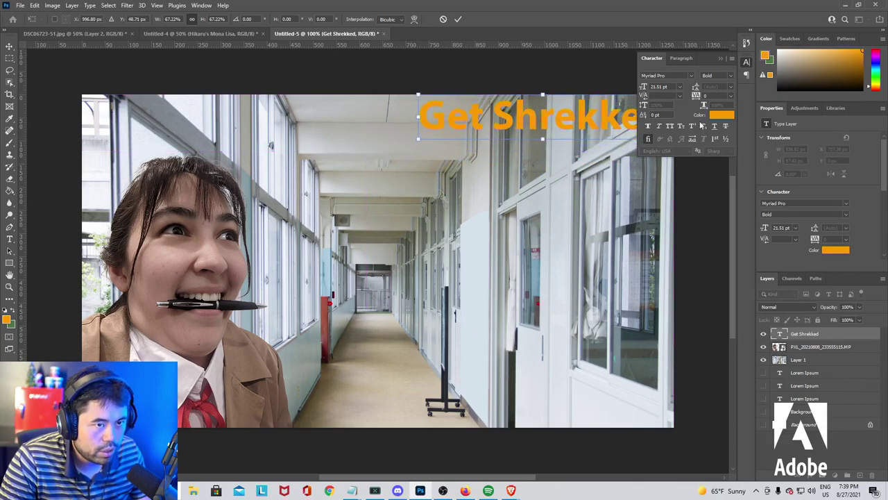
drag(716, 62, 723, 62)
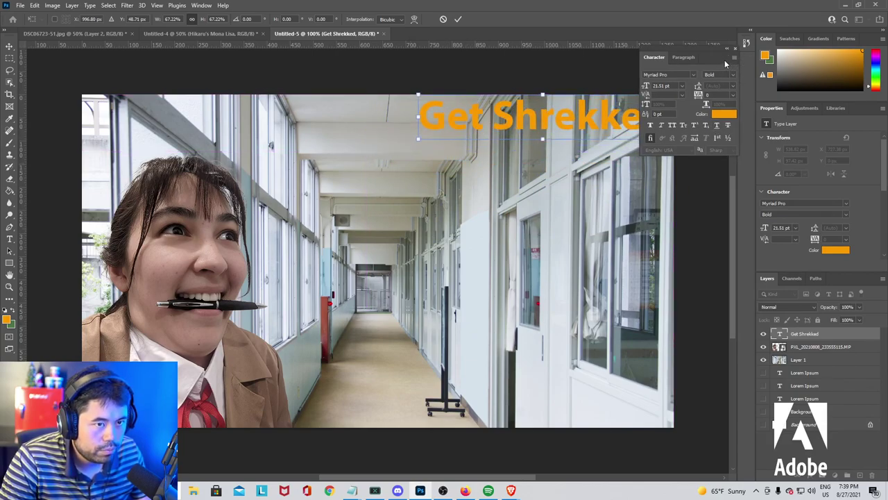
click(735, 49)
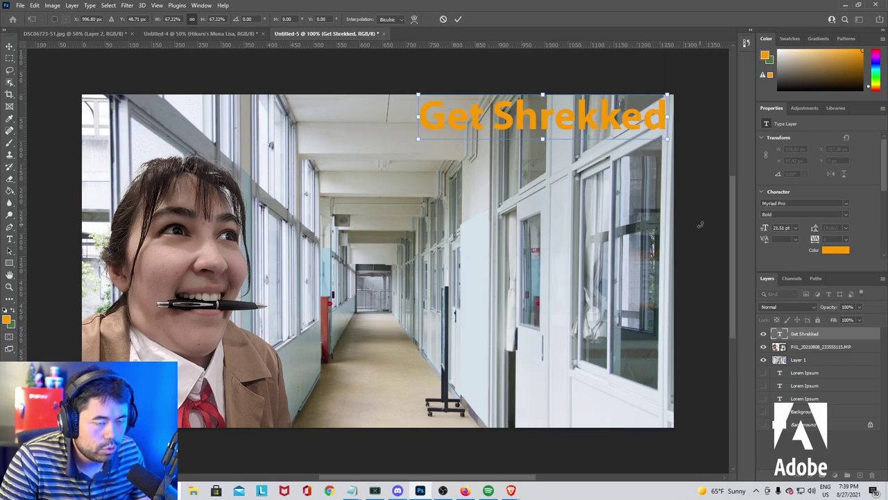
key(shift+Right)
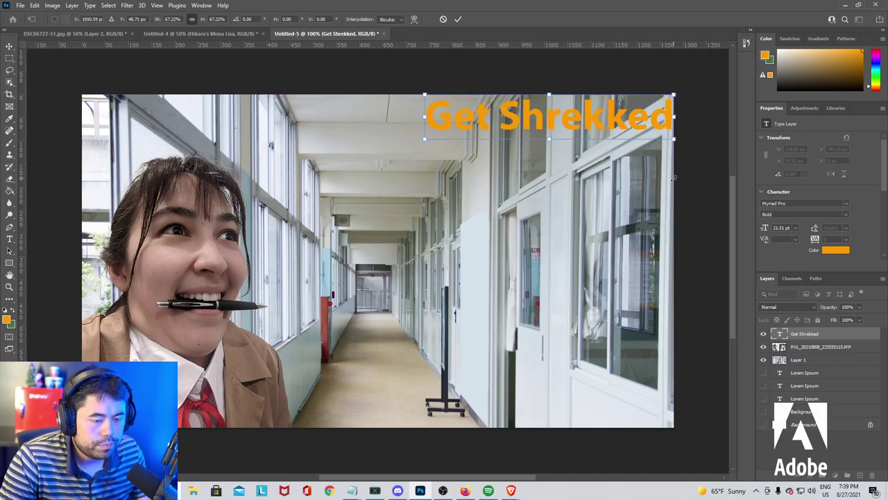
key(Return)
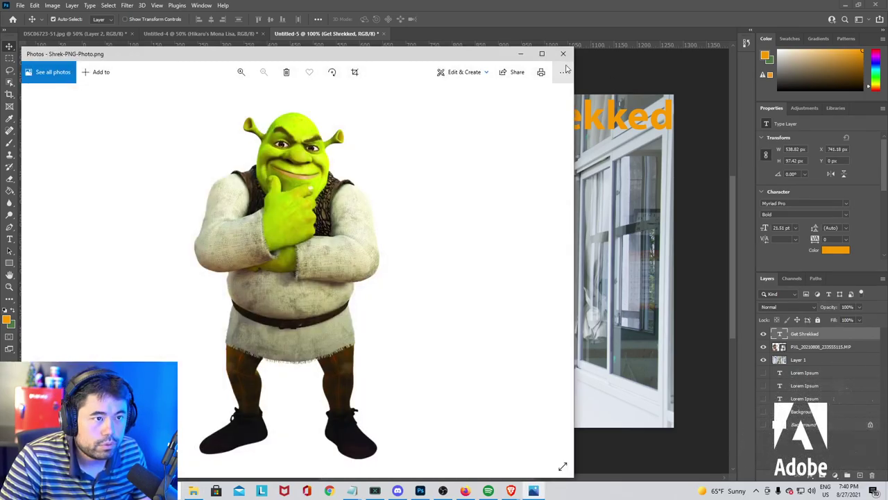
click(562, 53)
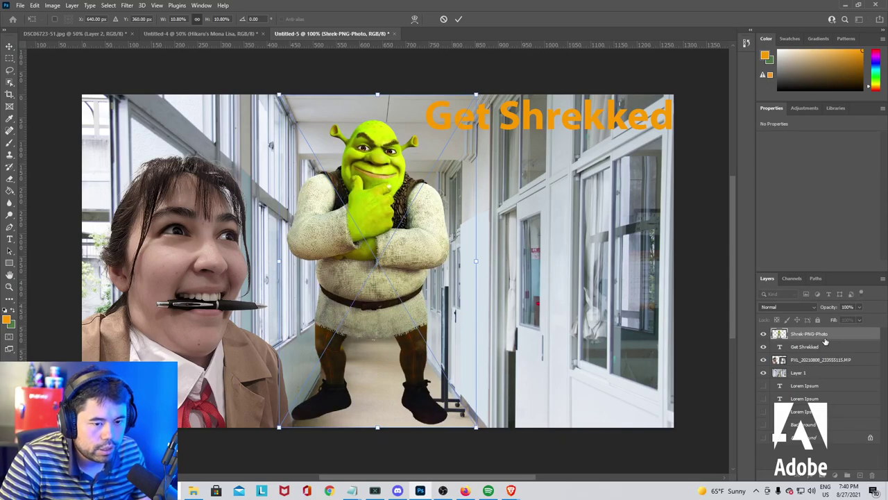
Place the Shrek image and shrink it to 165 × 307 px, standing mid-corridor.
key(Return)
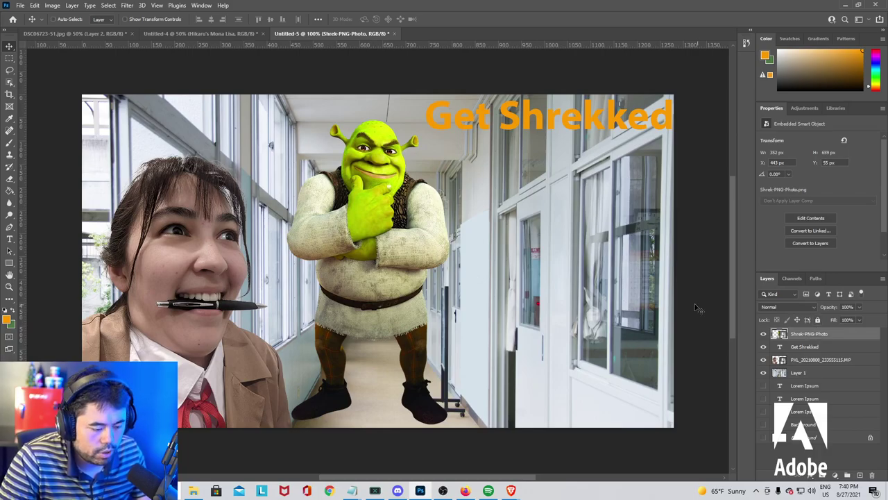
key(ctrl+t)
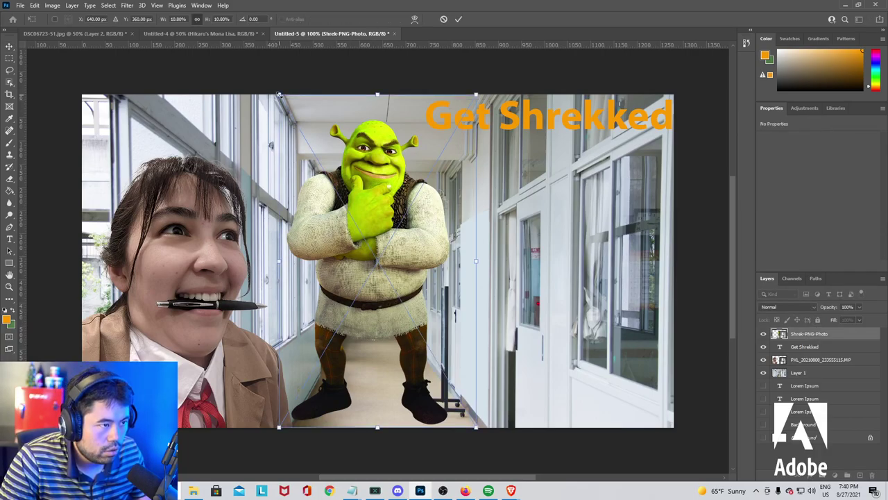
drag(278, 94, 314, 161)
drag(371, 191, 373, 222)
drag(328, 195, 344, 247)
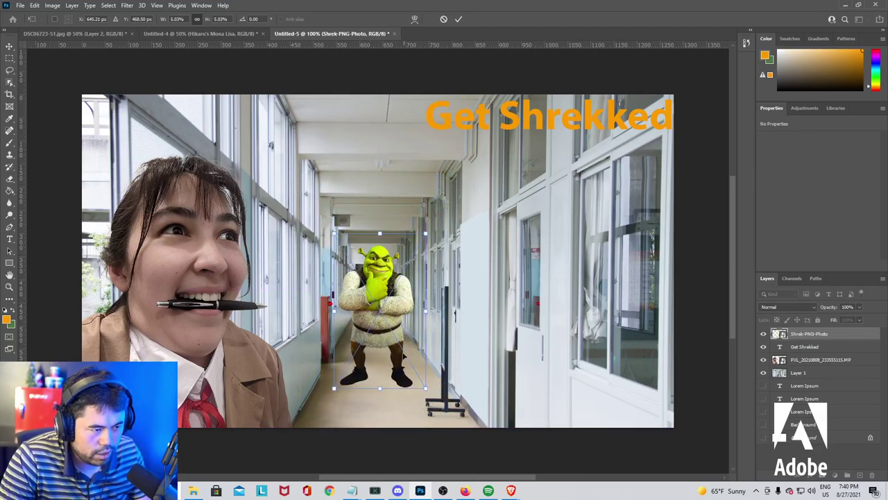
key(Return)
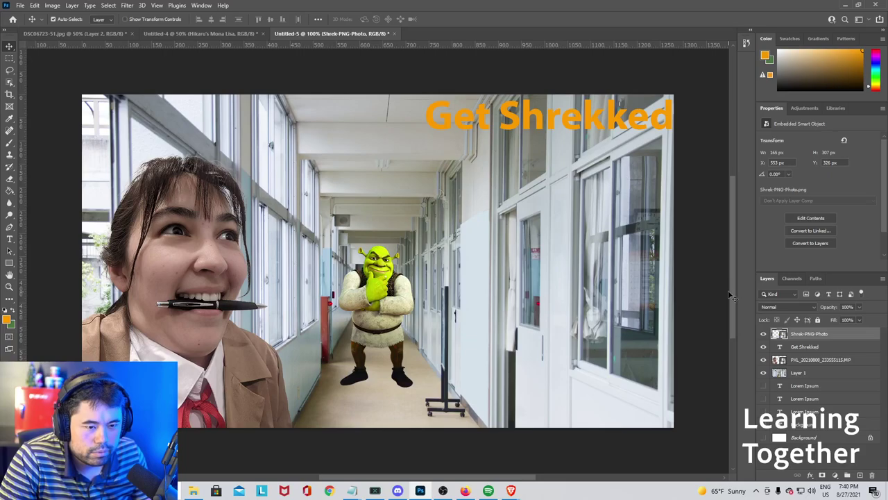
click(805, 348)
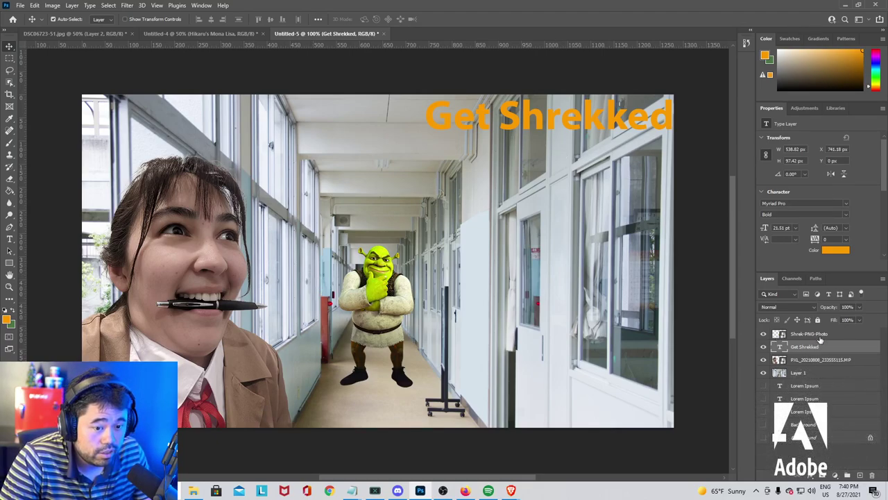
Reselect the Get Shrekked text layer and move the title left and down toward the centre.
click(813, 376)
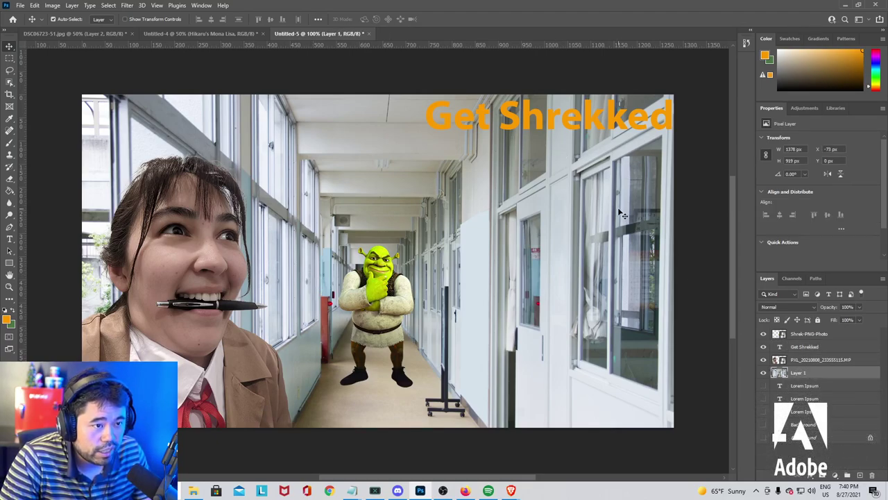
click(576, 126)
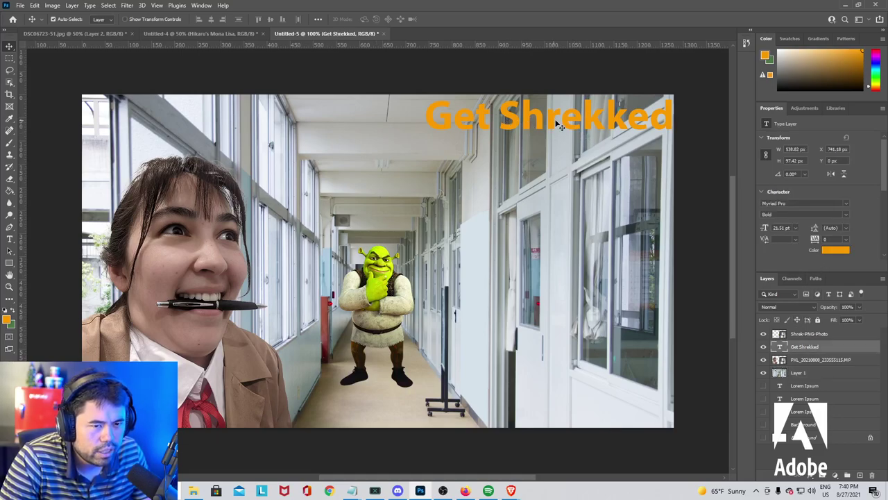
drag(548, 122, 508, 142)
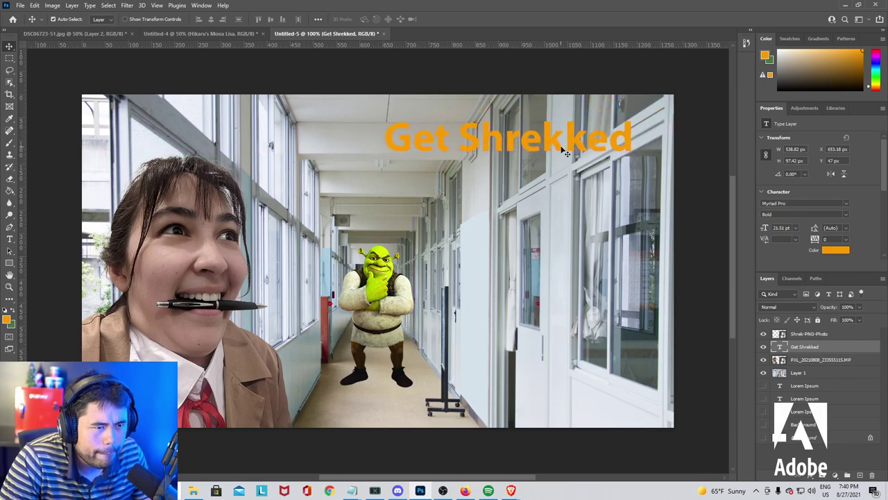
Retype the title in capitals as two lines, GET and SHREKKED!, and commit it.
double_click(498, 149)
click(504, 142)
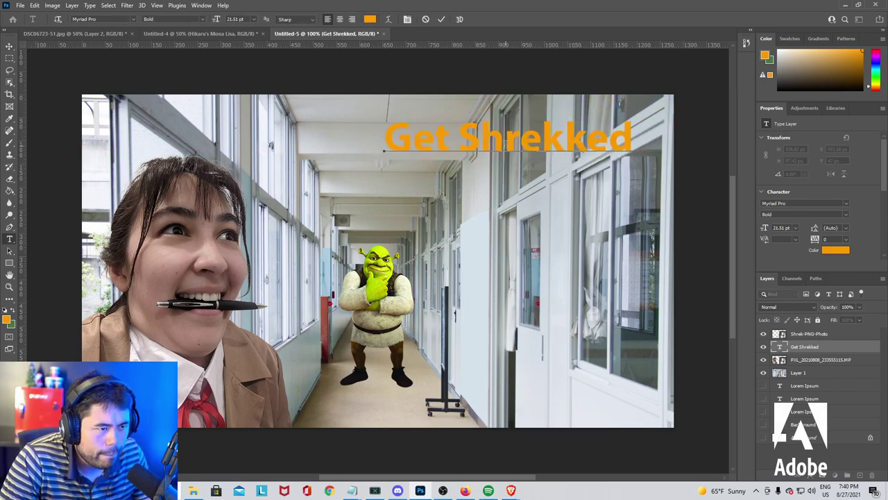
double_click(596, 138)
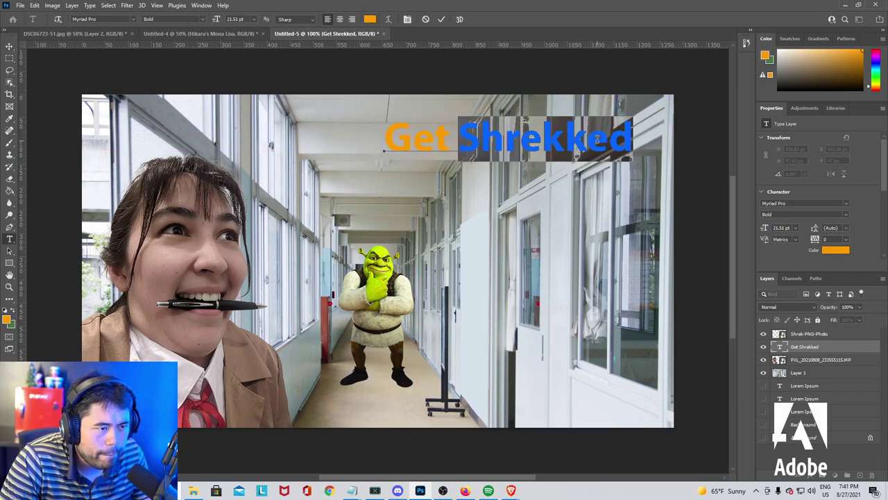
double_click(394, 141)
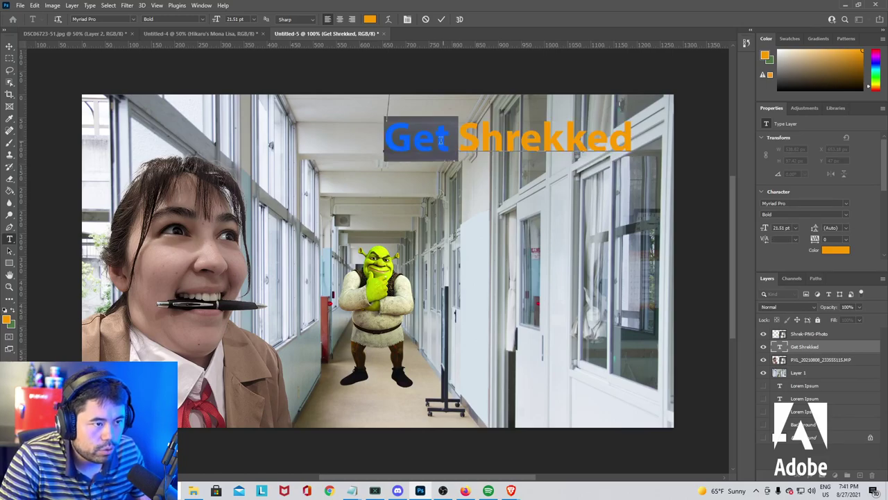
double_click(394, 141)
triple_click(394, 141)
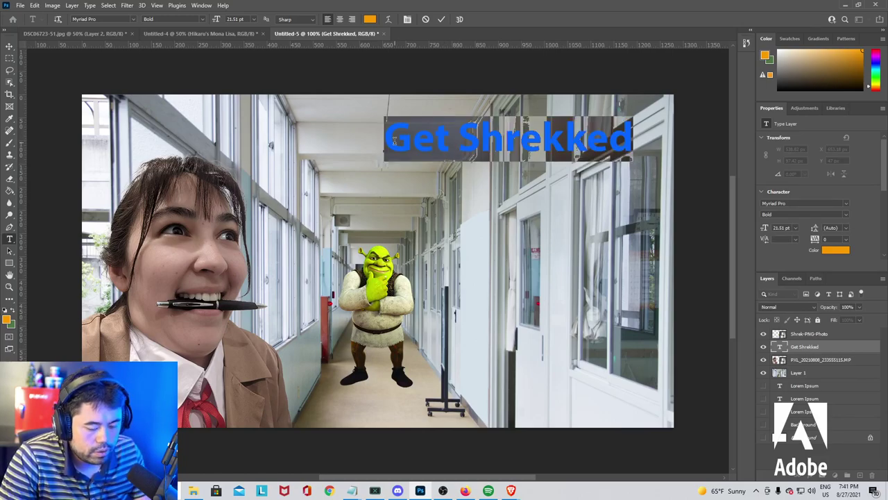
key(BackSpace)
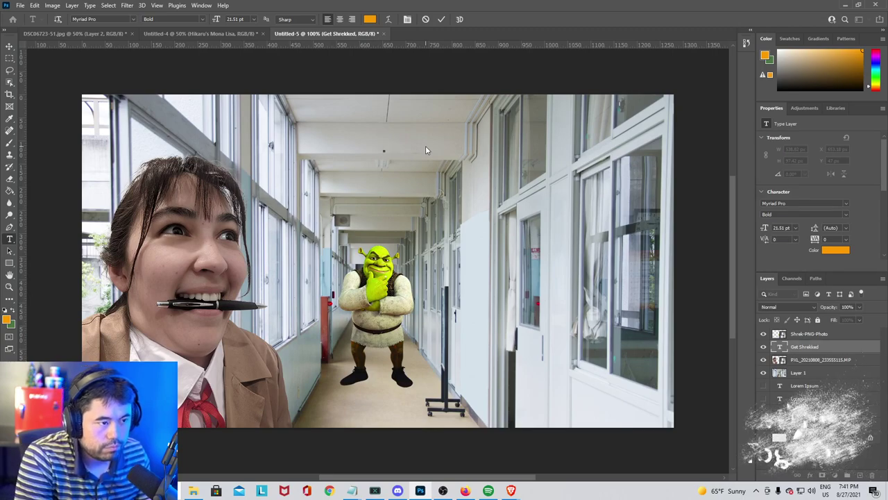
text(Get Shree)
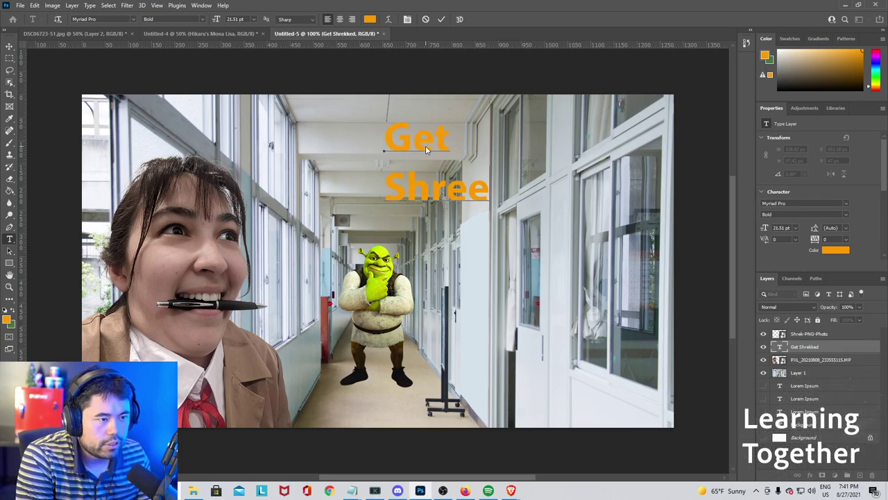
key(BackSpace)
key(BackSpace)
key(BackSpace)
key(BackSpace)
text(SH)
key(BackSpace)
key(BackSpace)
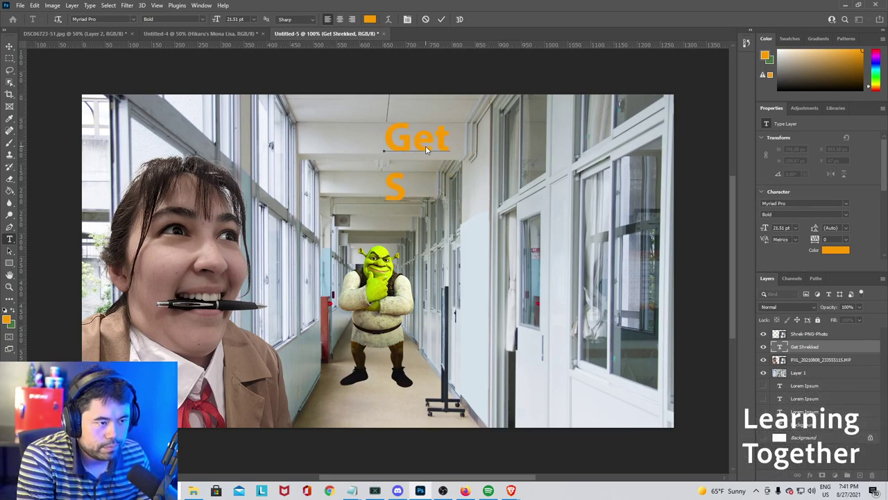
text(HREKKED!)
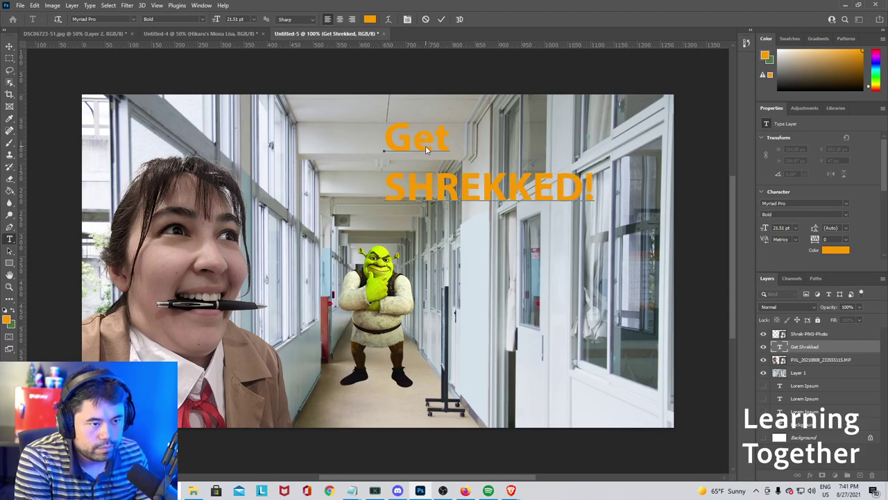
key(Up)
key(BackSpace)
key(BackSpace)
text(ET)
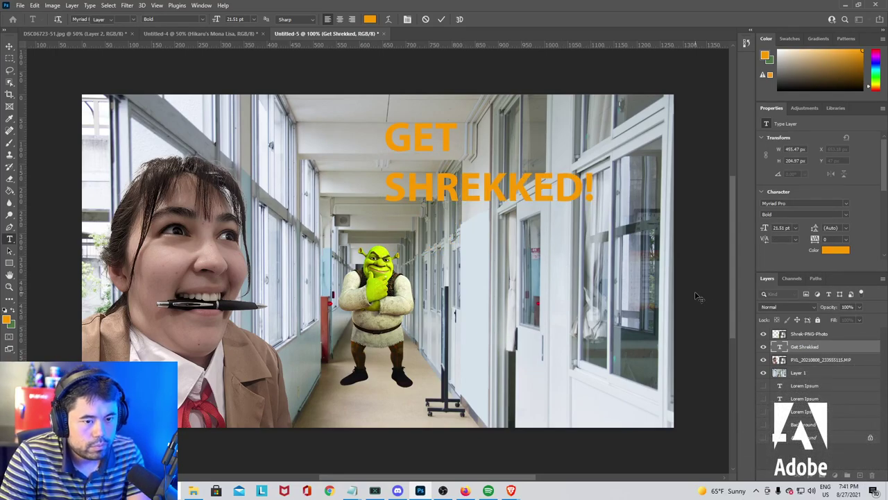
key(ctrl+Return)
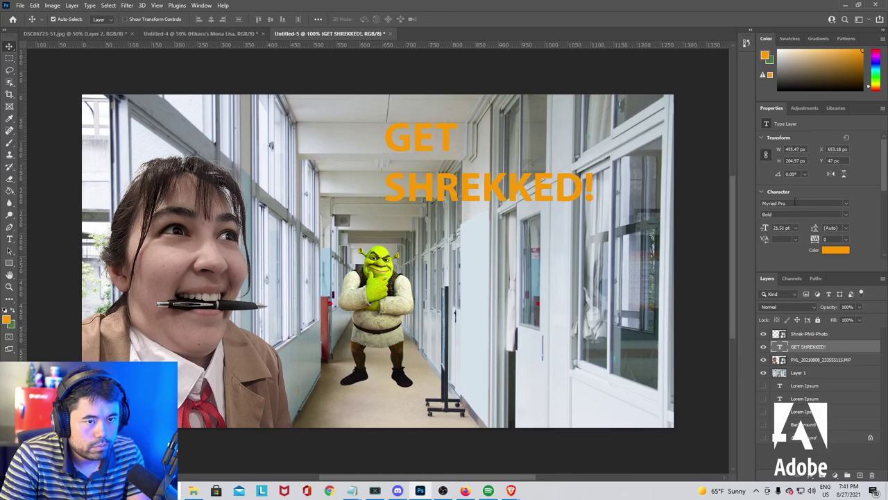
Centre-align the two-line title text and finish the edit, then select Layer 1.
double_click(474, 200)
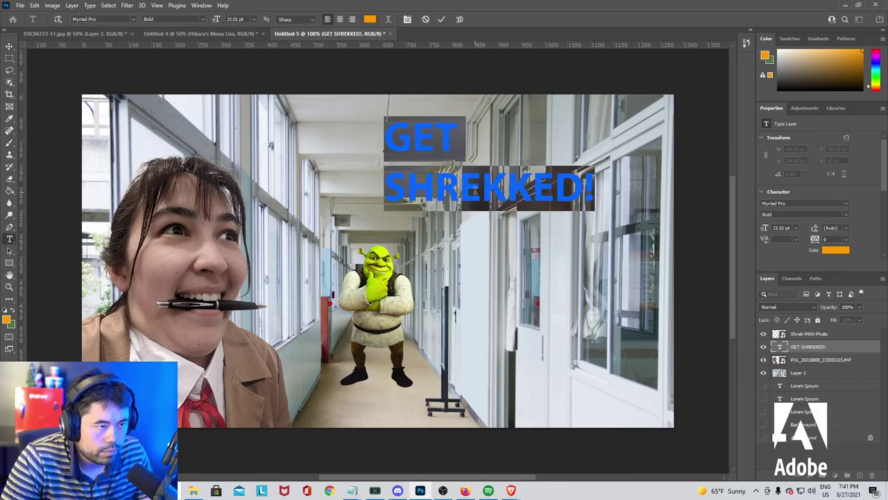
click(340, 18)
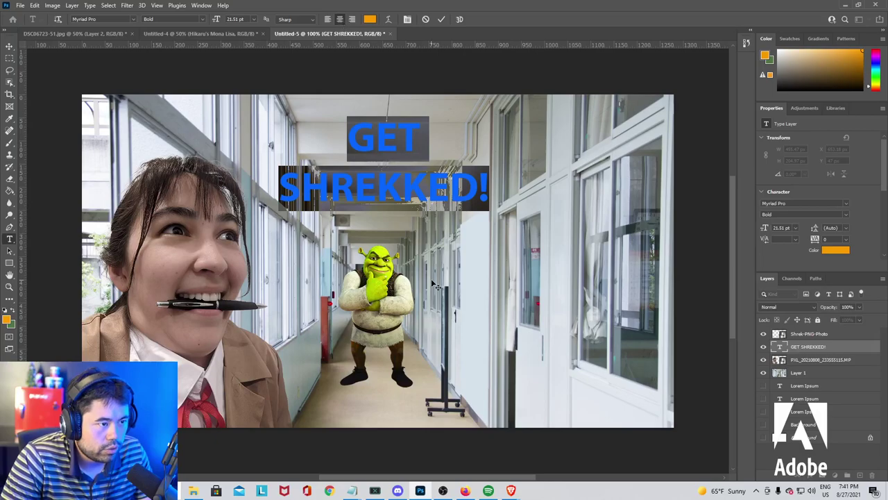
key(BackSpace)
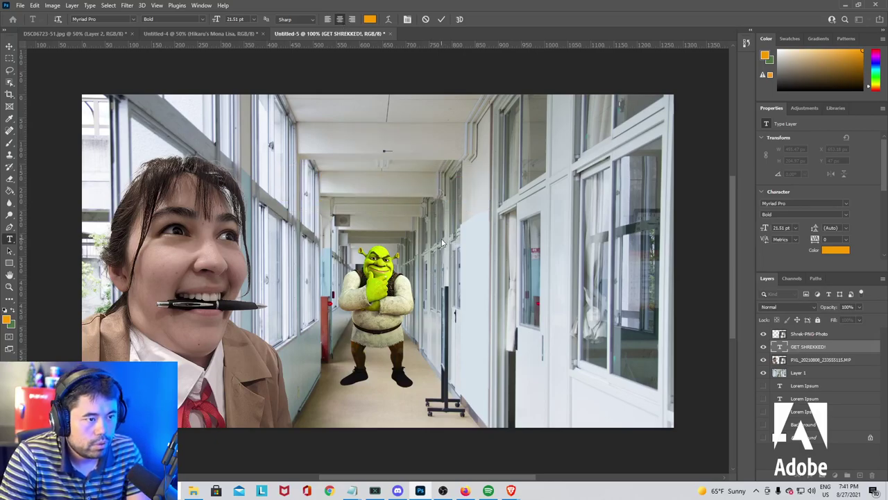
key(ctrl+z)
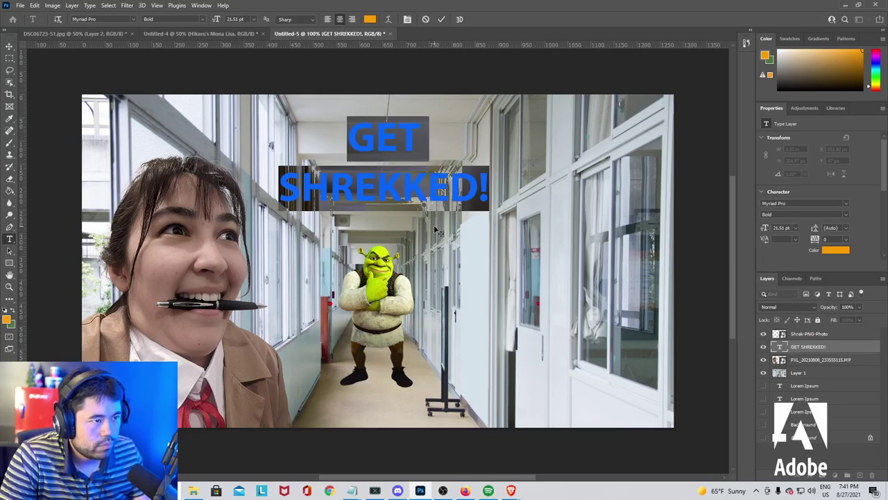
click(428, 193)
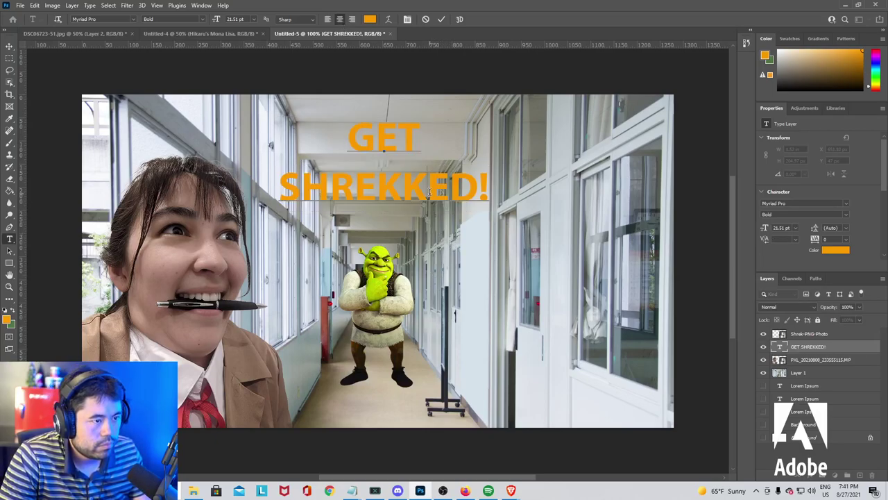
key(Escape)
key(v)
click(816, 375)
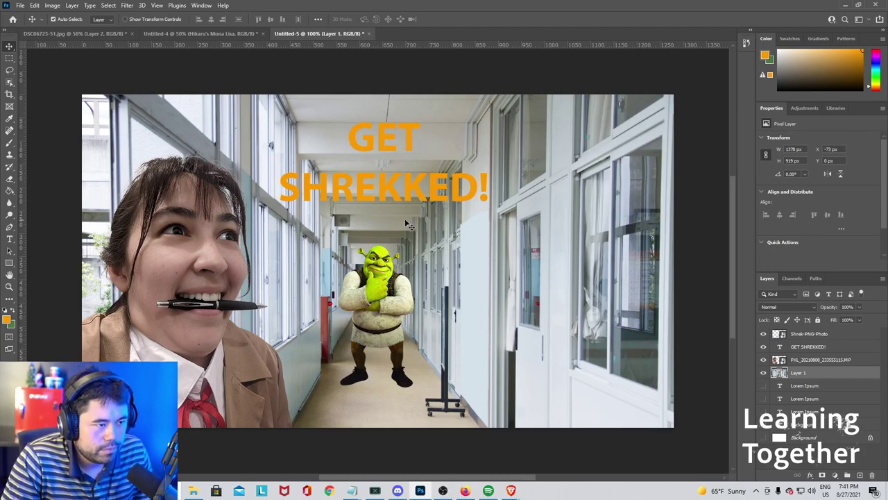
Change the GET SHREKKED! title colour from orange to white in the Color Picker.
click(406, 191)
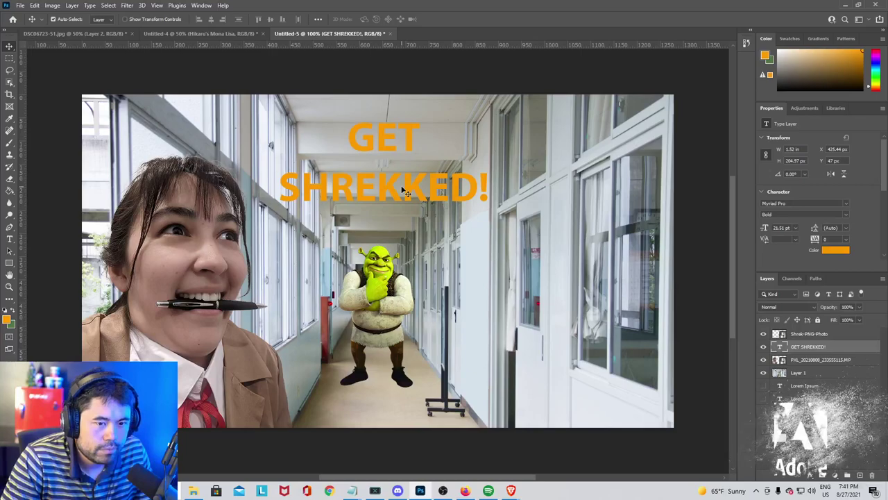
click(833, 251)
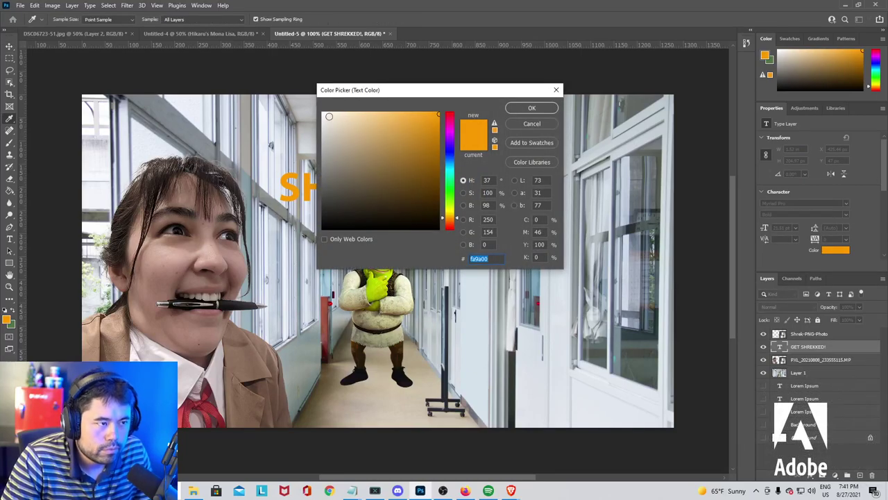
click(323, 112)
click(531, 108)
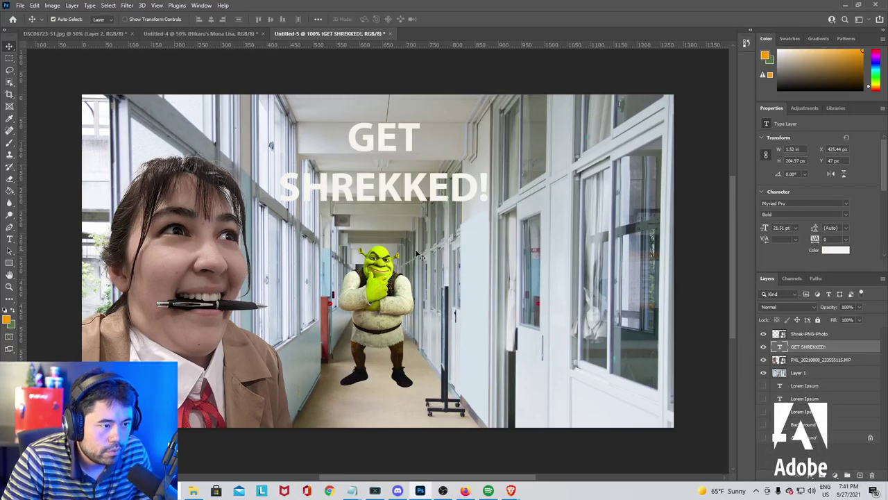
Add a Gradient Overlay to the title through Blending Options and preview a Purples preset.
right_click(806, 349)
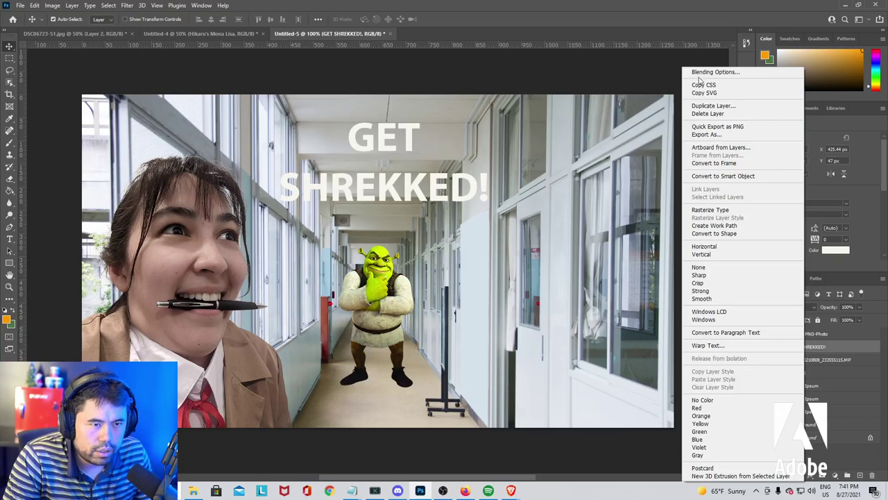
click(704, 70)
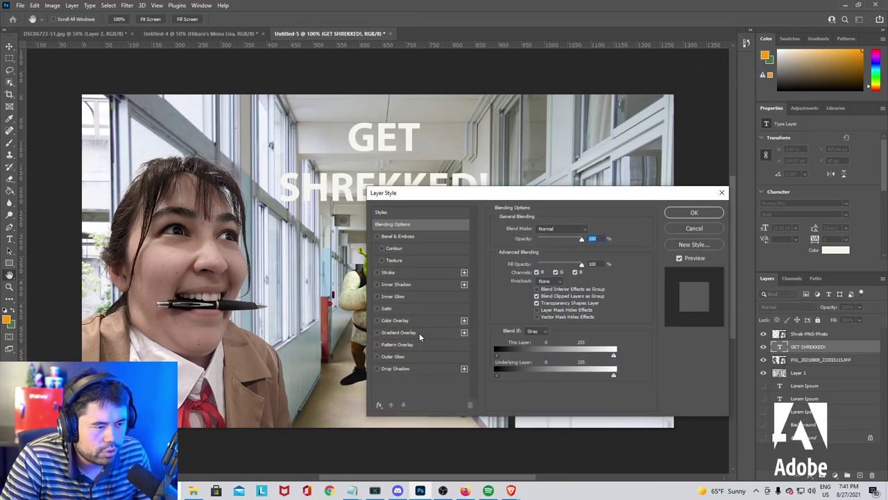
click(419, 333)
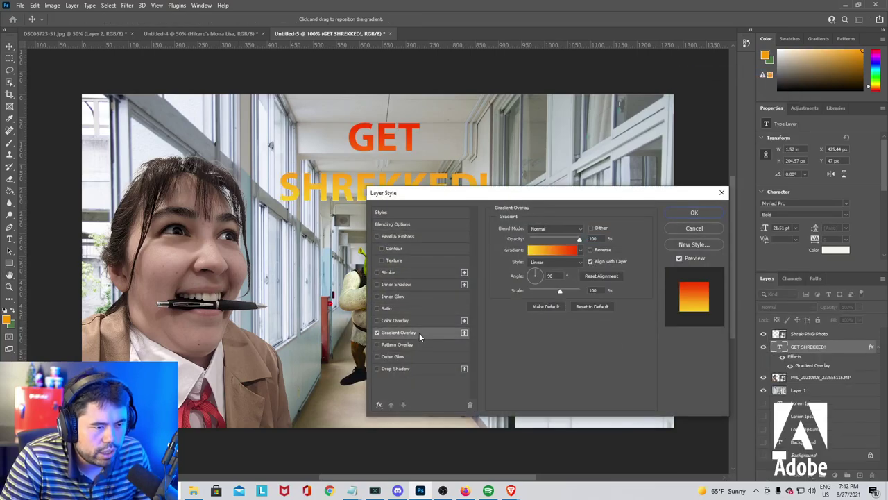
click(555, 251)
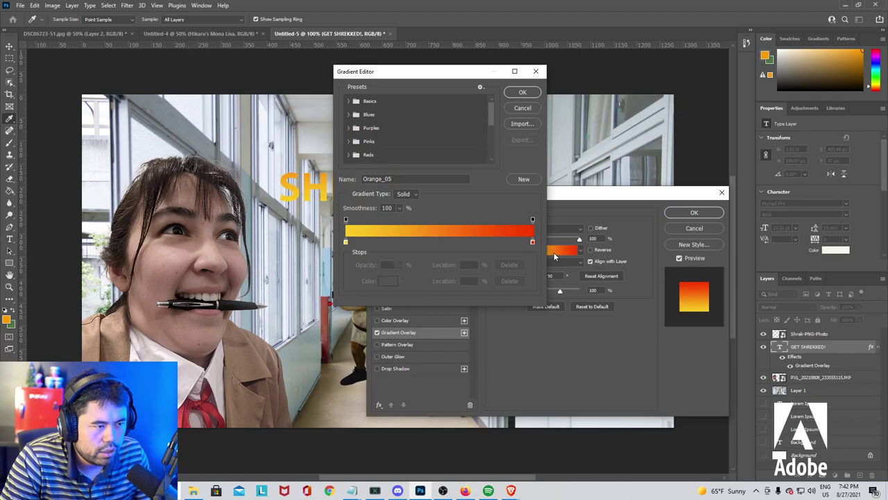
click(522, 109)
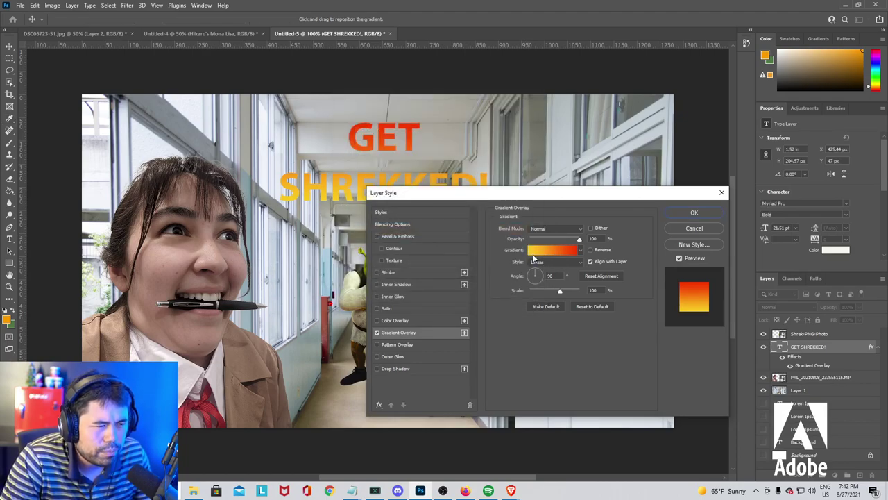
click(547, 251)
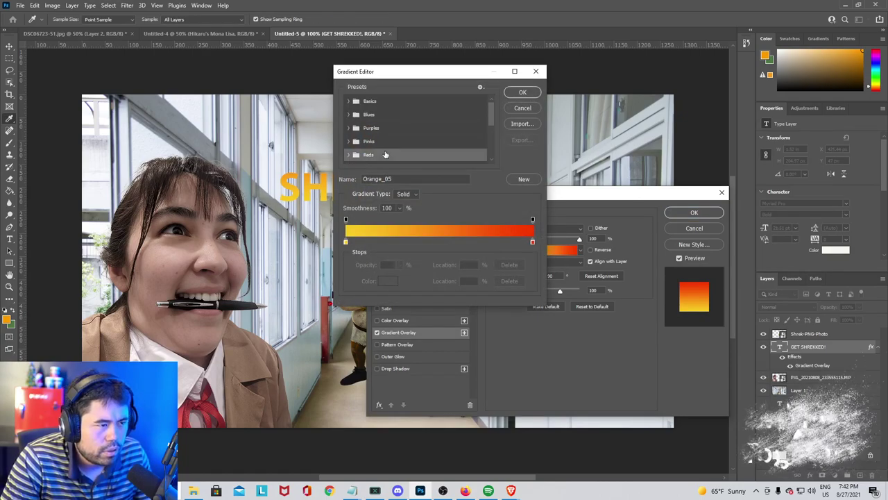
double_click(393, 127)
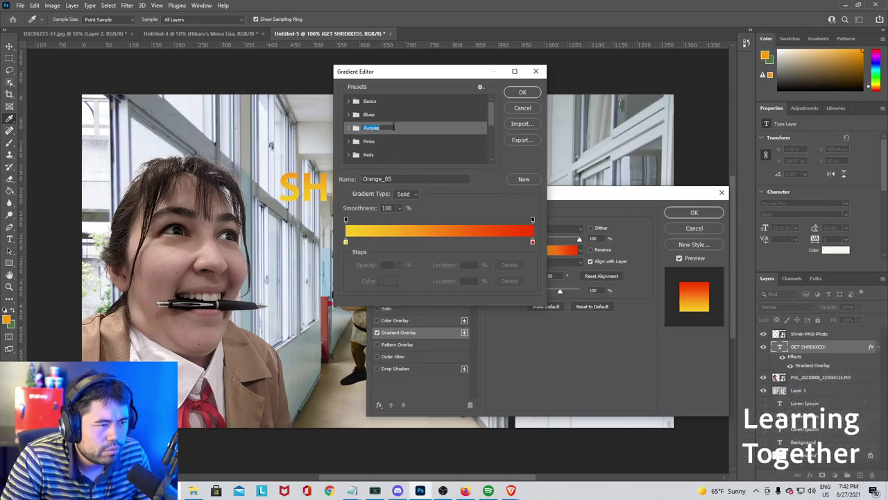
click(401, 133)
click(350, 129)
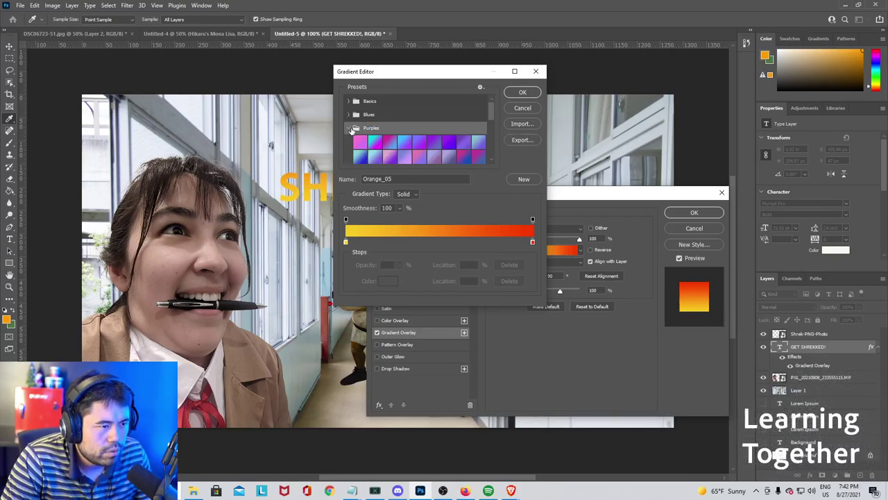
click(360, 141)
drag(432, 77, 254, 91)
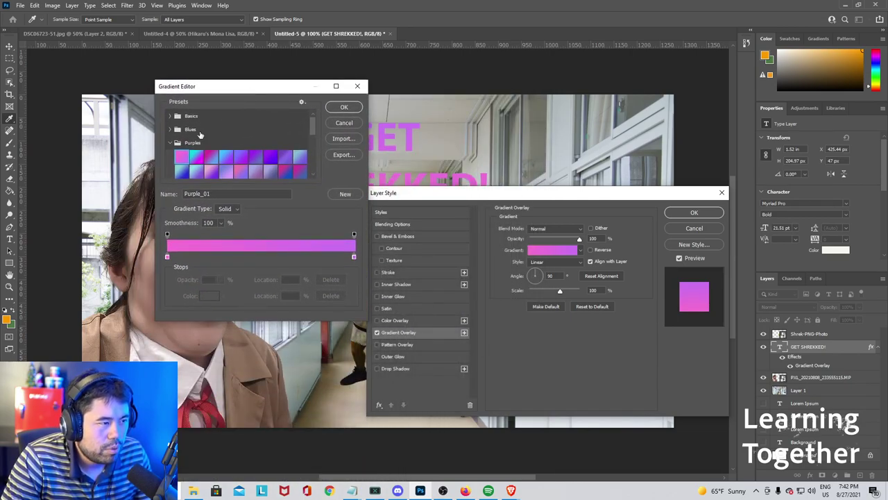
Compare Greens presets and set the overlay to the mint-to-cyan Green_03 gradient.
click(169, 143)
scroll(188, 169, down, 2)
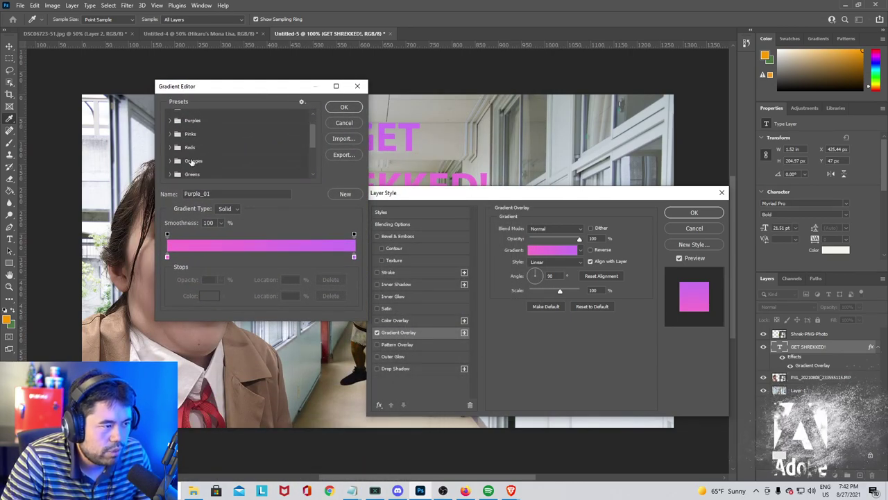
click(214, 172)
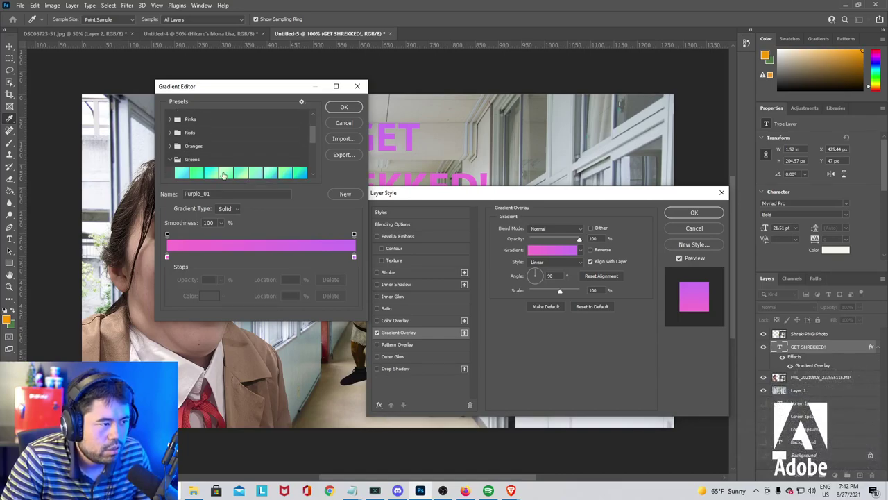
click(240, 173)
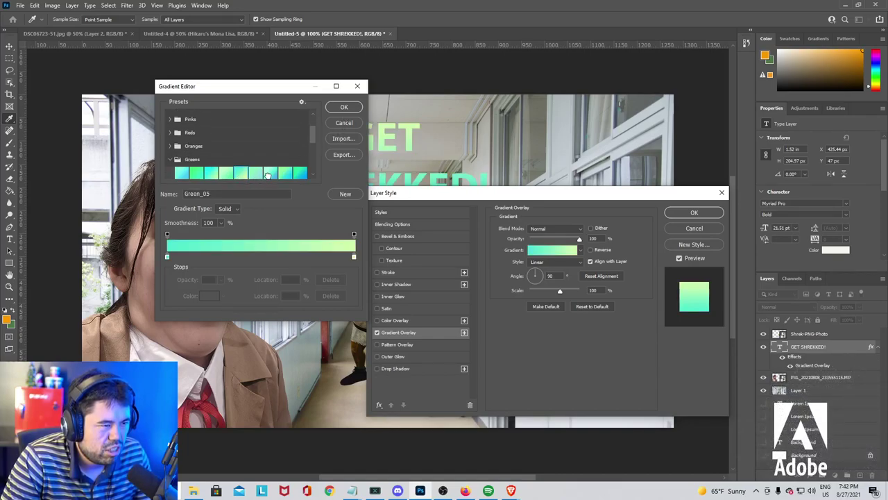
click(268, 175)
click(285, 174)
click(209, 175)
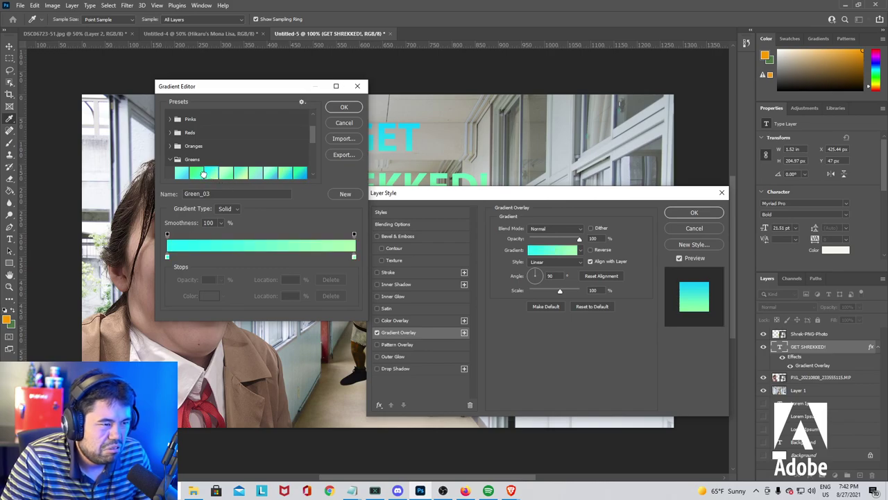
click(194, 177)
click(185, 174)
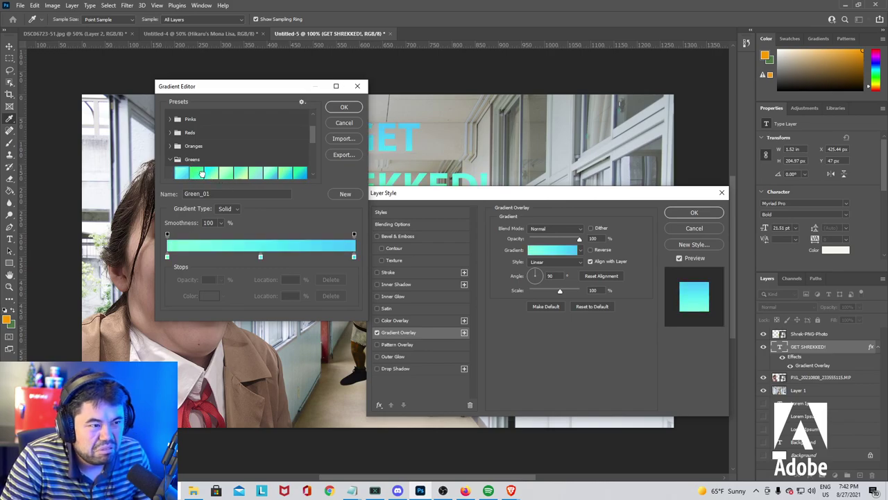
click(215, 176)
click(344, 107)
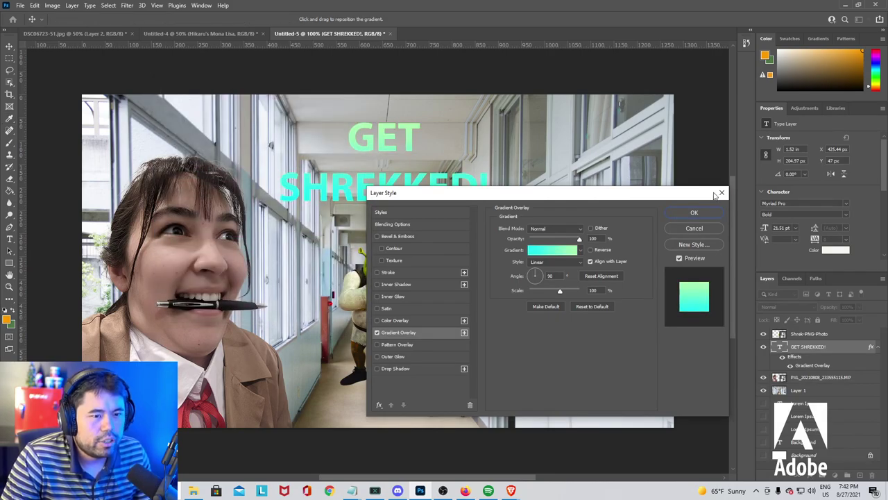
drag(444, 199, 524, 241)
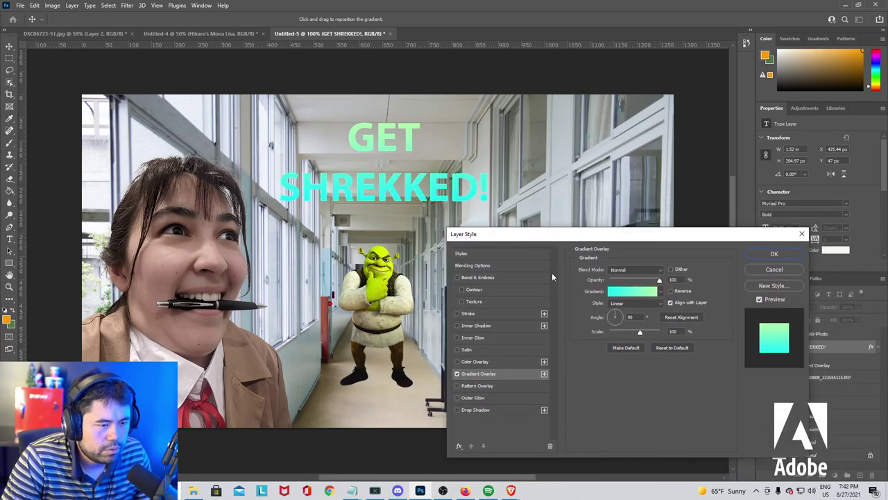
Add a drop shadow with size 45 px and slightly increased spread, then apply the style.
click(500, 410)
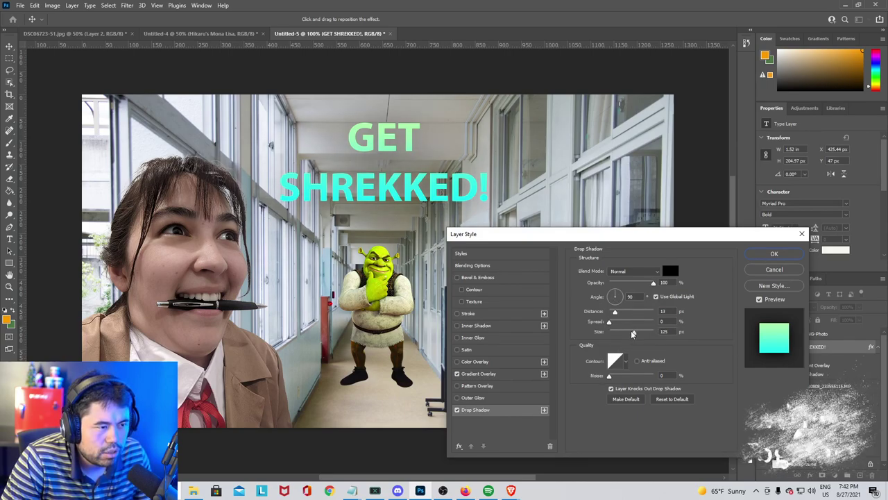
mouse_move(632, 334)
mouse_down()
mouse_move(604, 333)
mouse_move(629, 335)
mouse_up()
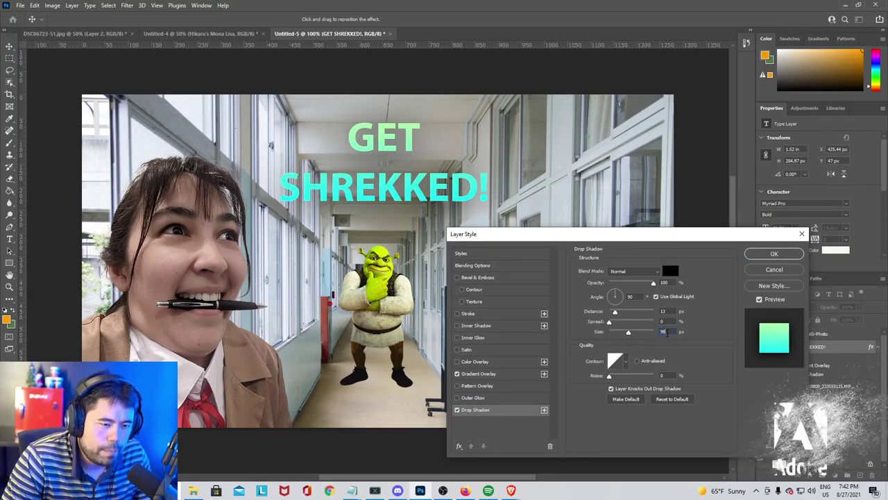
text(9)
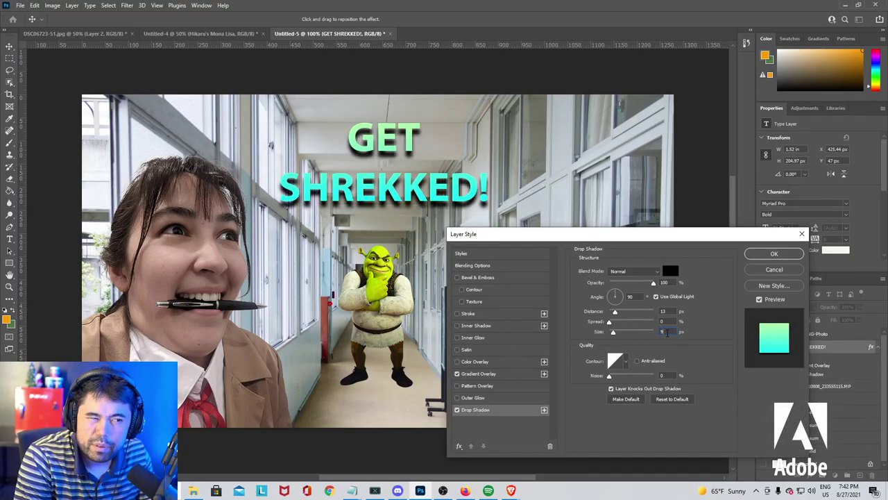
key(BackSpace)
text(30)
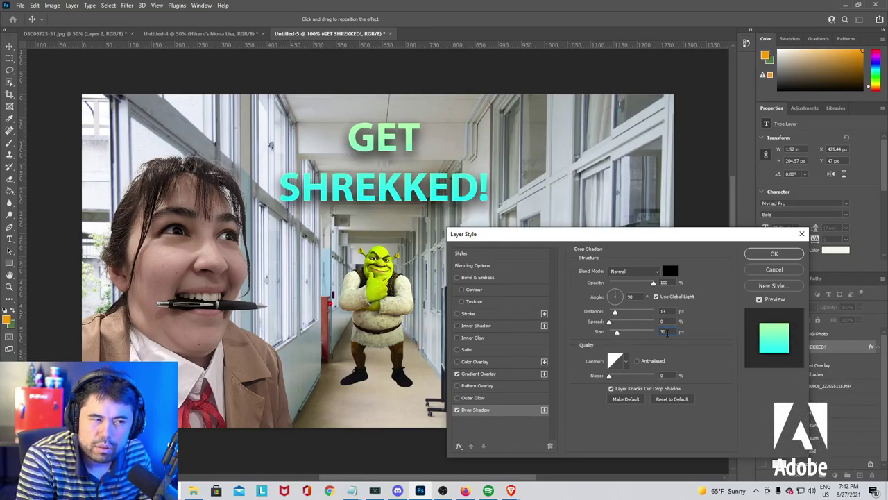
key(BackSpace)
text(45)
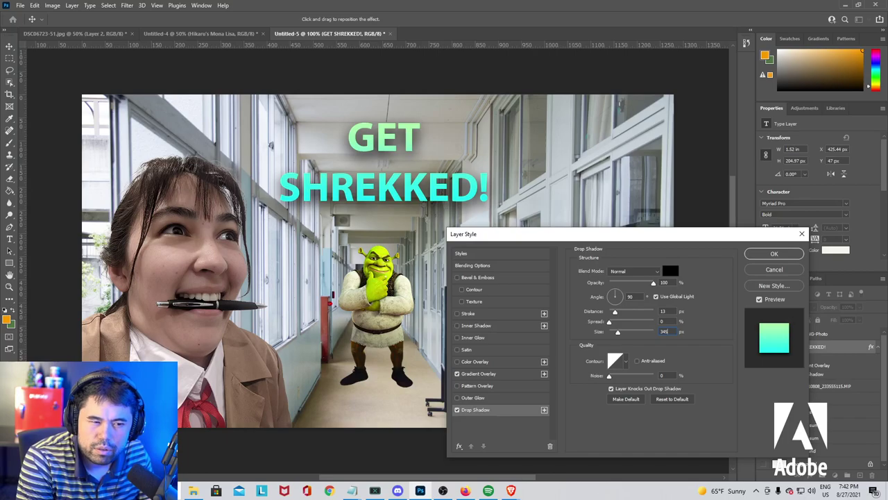
key(Left)
key(Left)
key(BackSpace)
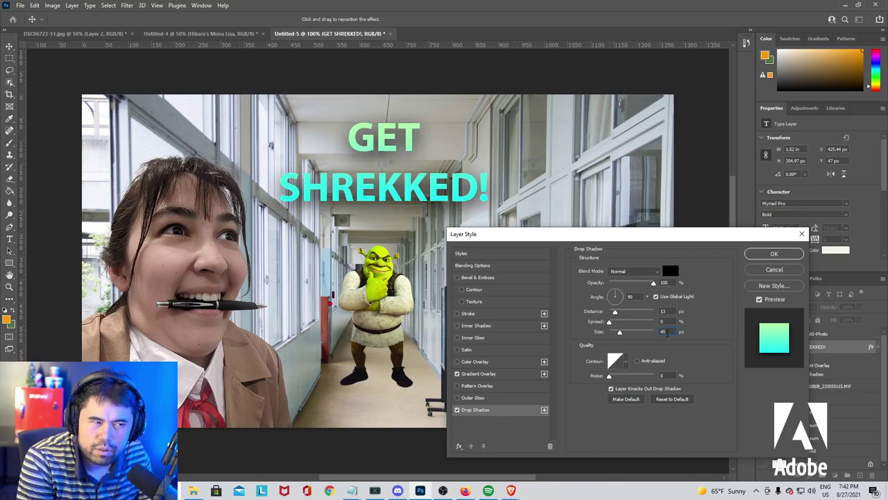
click(608, 324)
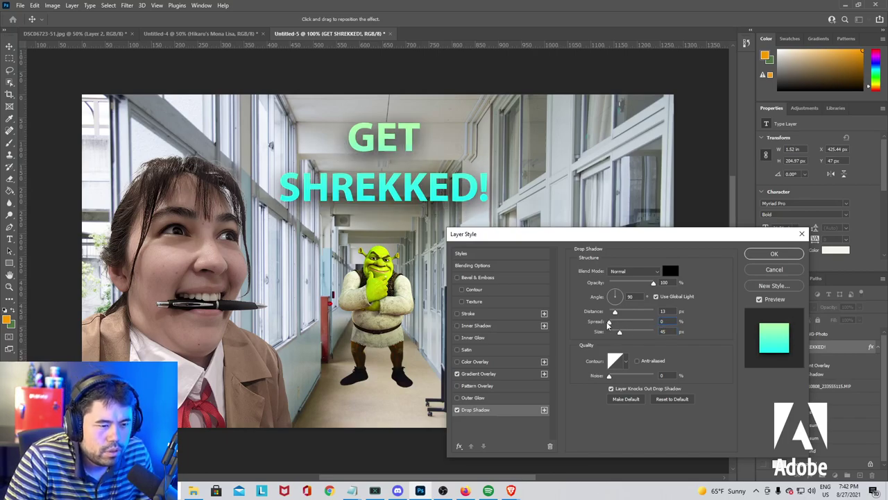
mouse_move(607, 324)
mouse_down()
mouse_move(618, 323)
mouse_move(611, 321)
mouse_up()
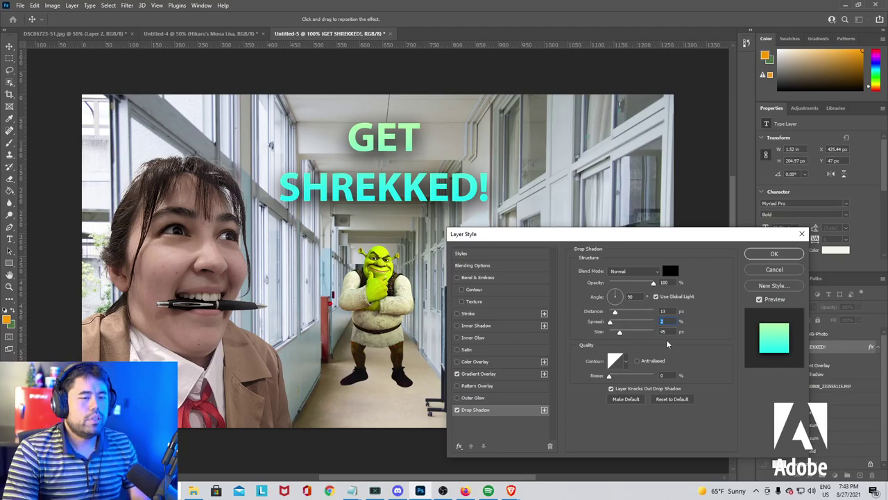
click(774, 253)
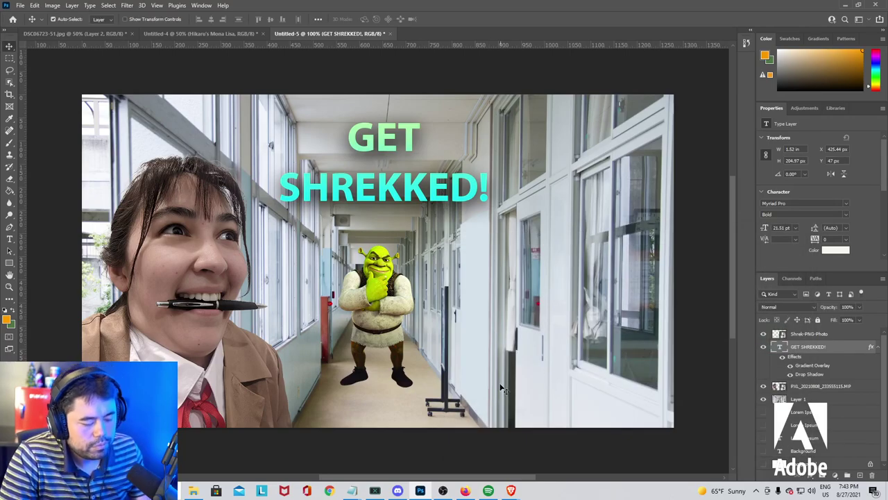
Select all of the GET SHREKKED! title text and set its font style to Italic.
key(ctrl)
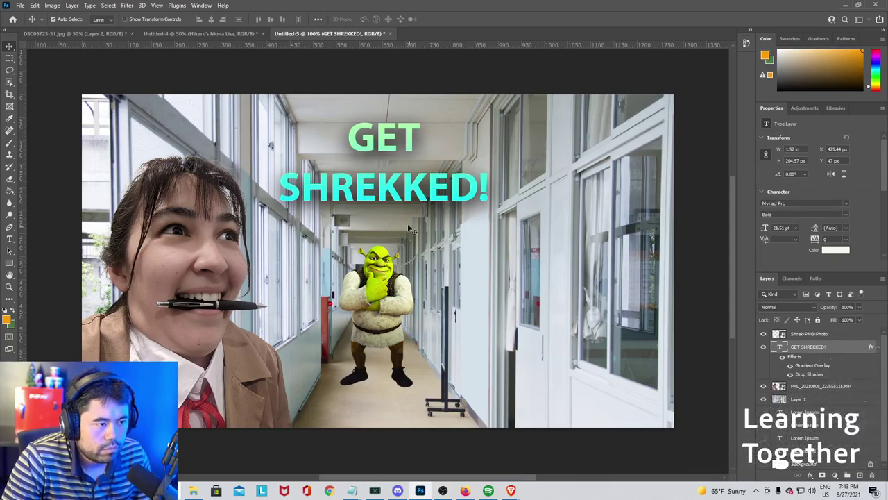
double_click(380, 198)
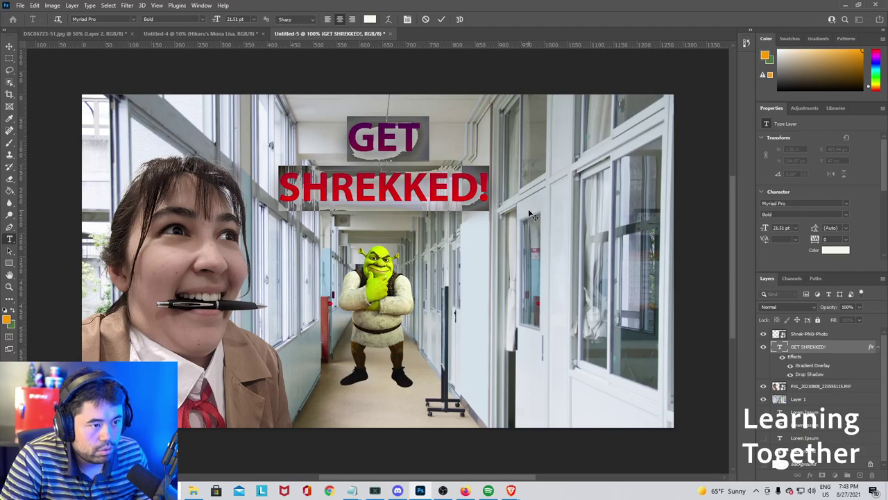
click(817, 385)
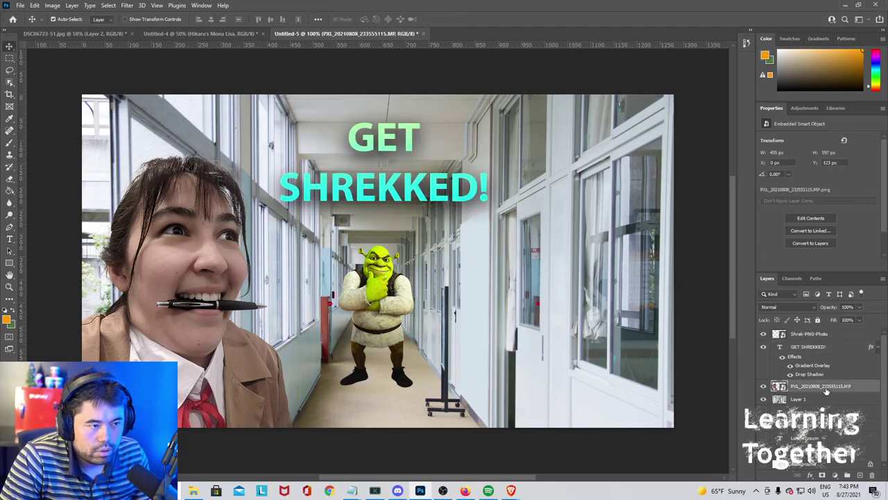
click(799, 346)
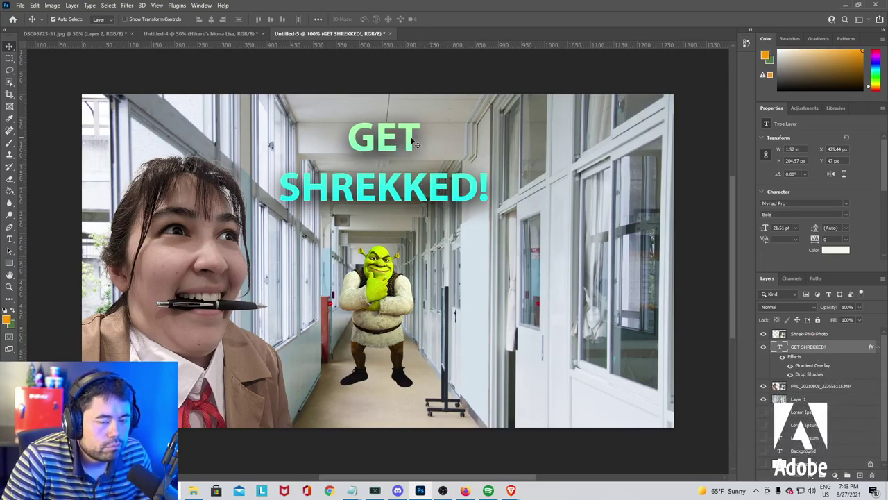
double_click(391, 182)
click(389, 178)
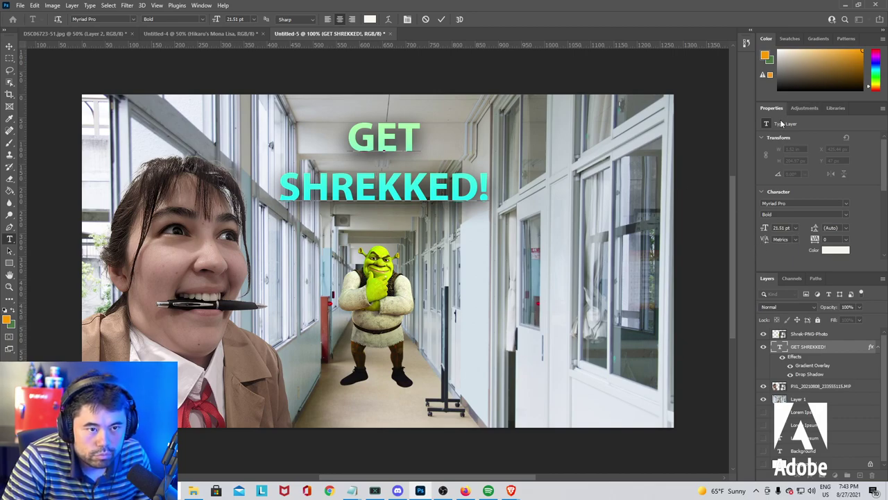
drag(348, 126, 492, 185)
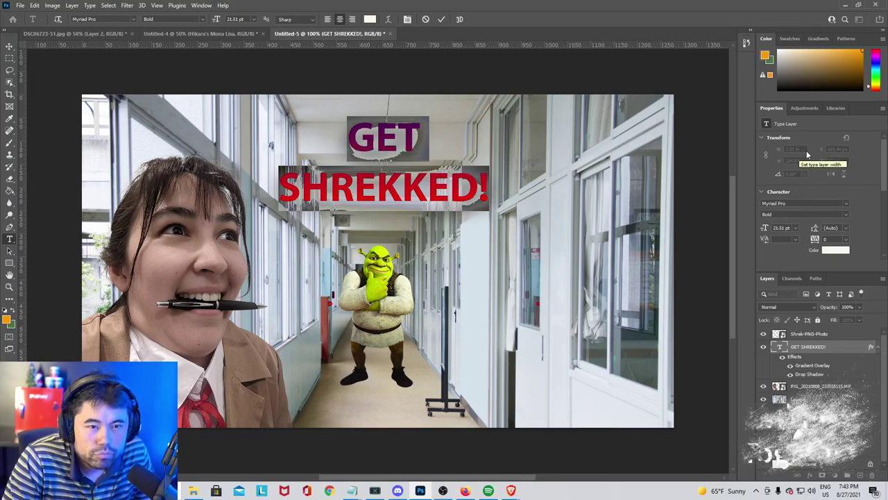
click(800, 215)
click(789, 235)
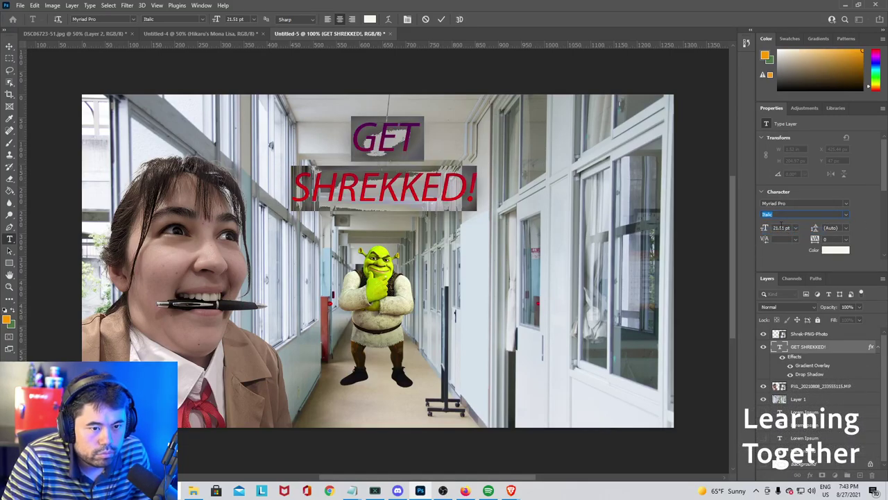
After trying 30 pt and 18 pt, set the title size to 26 pt and commit.
click(795, 229)
click(780, 309)
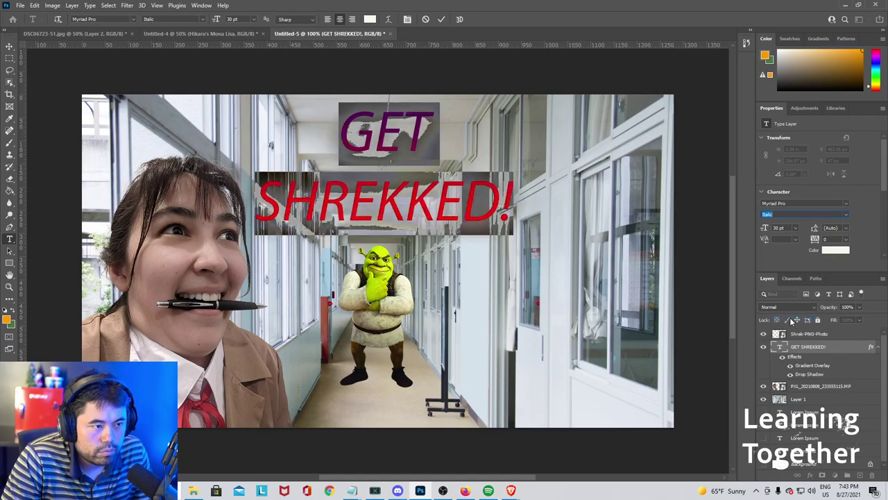
click(784, 227)
click(787, 304)
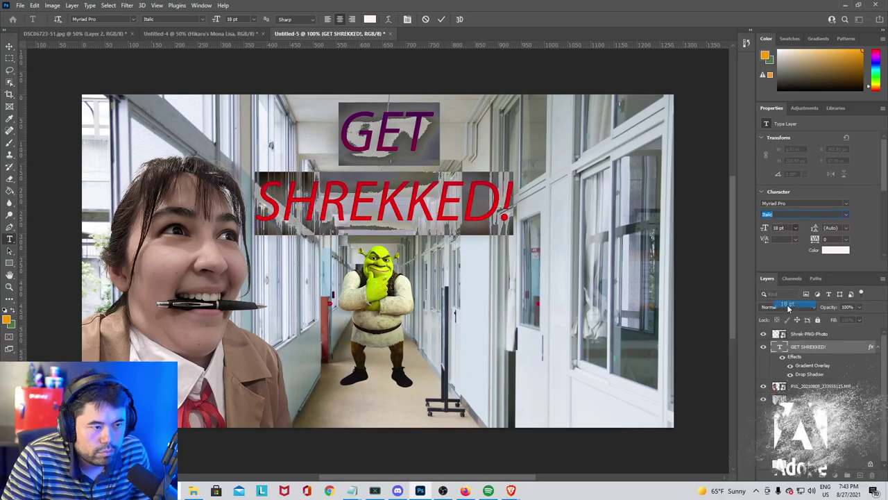
click(779, 228)
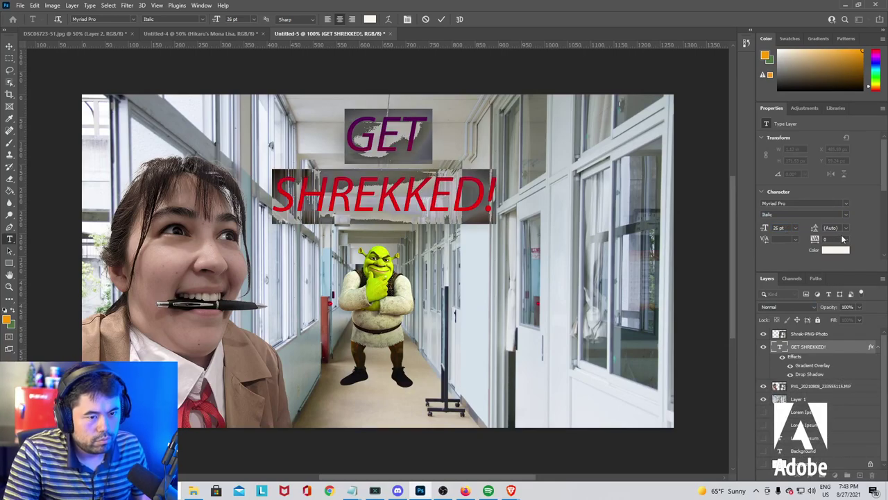
key(ctrl+Return)
key(v)
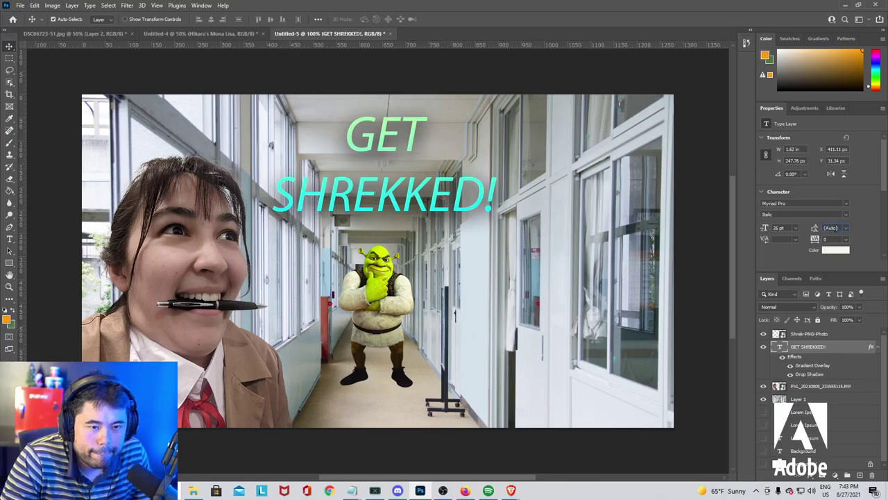
Try 10 pt and 30 pt leading, then set the title leading to 26 pt and commit.
click(845, 231)
click(393, 141)
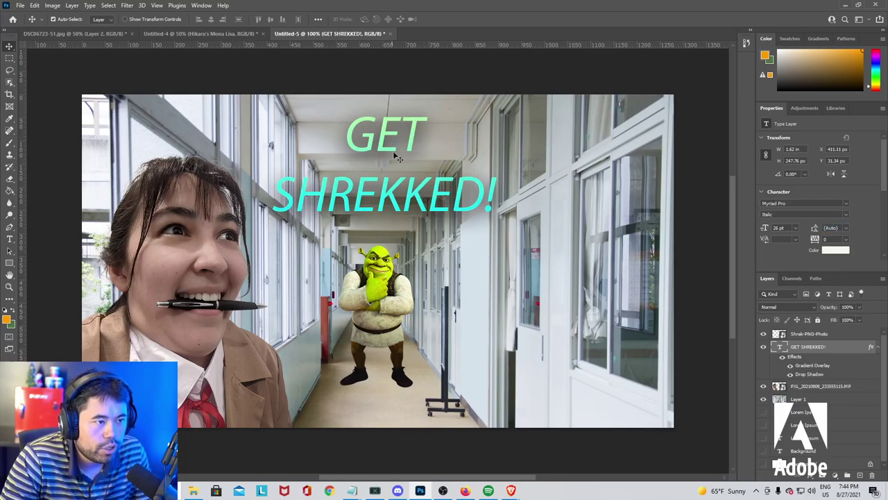
double_click(393, 193)
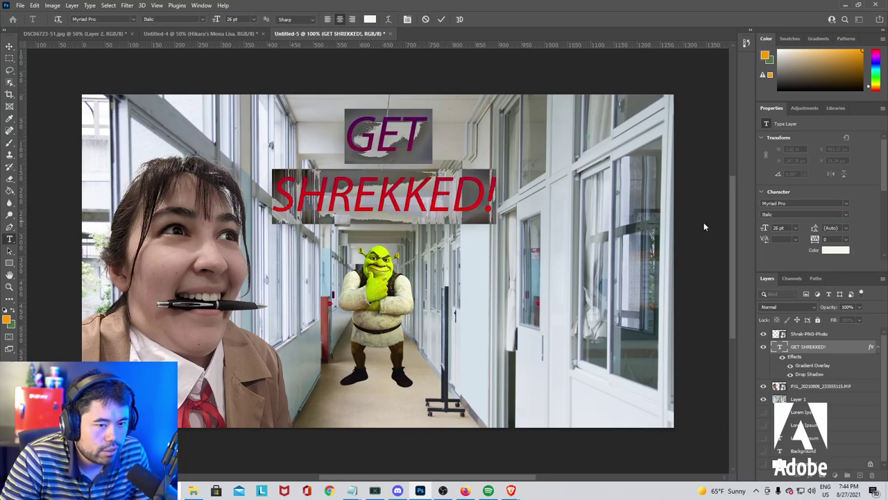
click(846, 232)
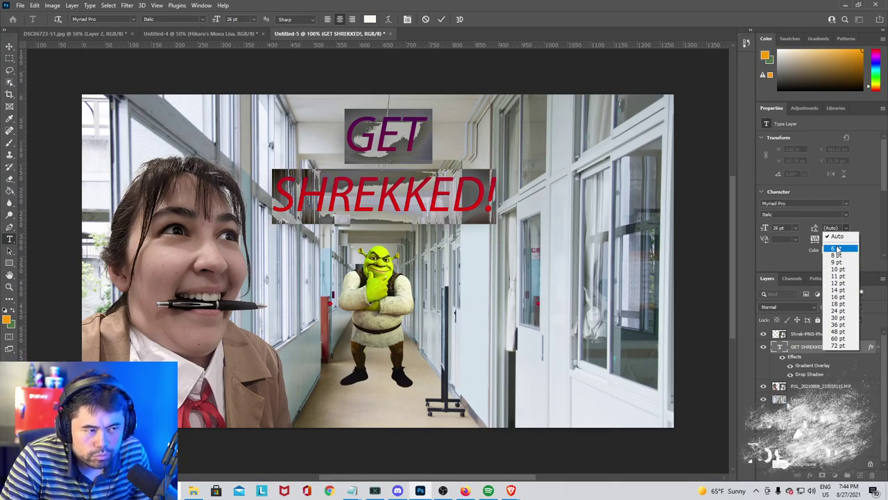
click(836, 269)
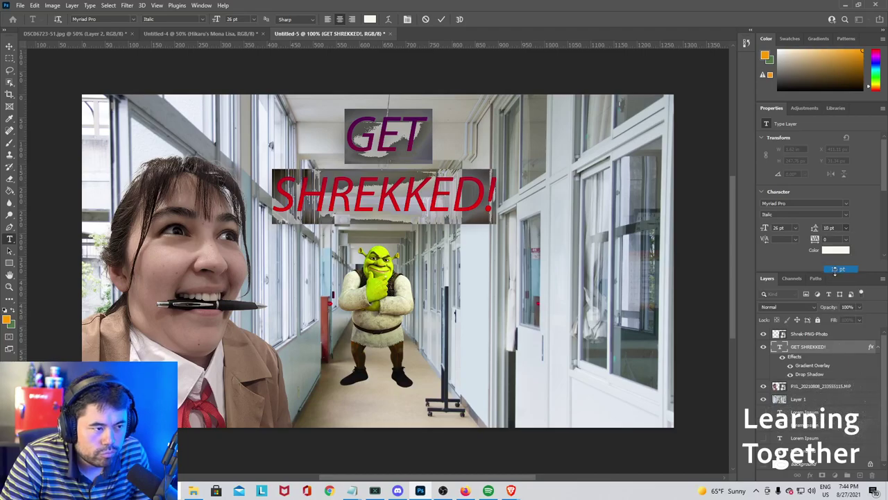
click(845, 228)
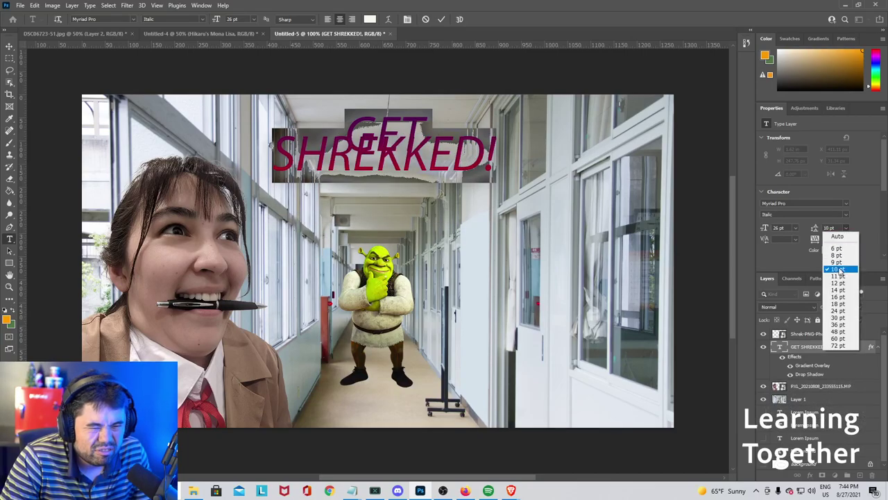
click(835, 316)
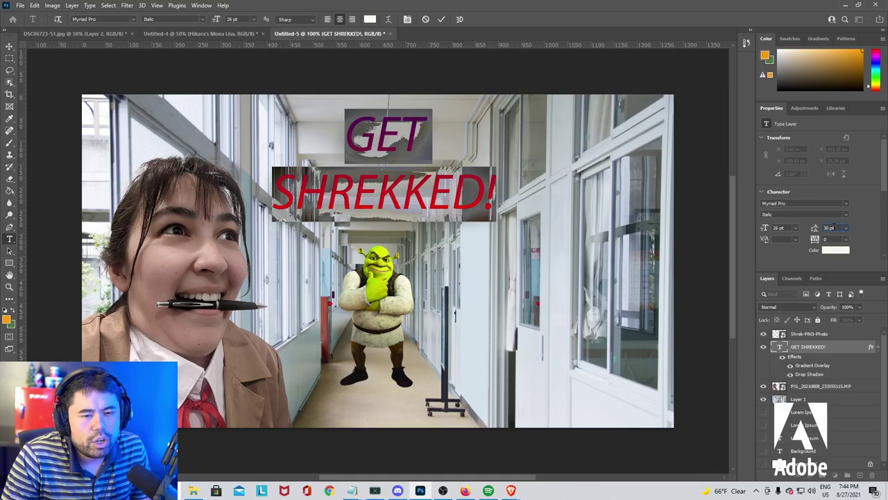
text(26)
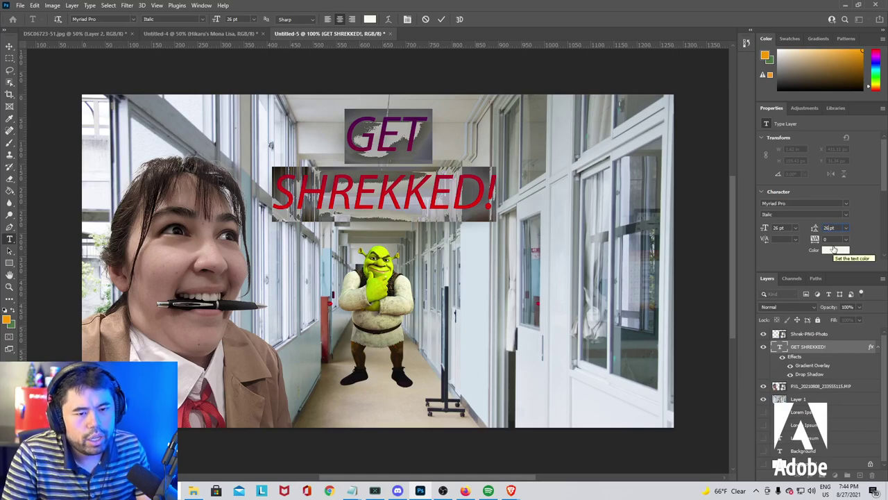
key(Return)
key(ctrl+Return)
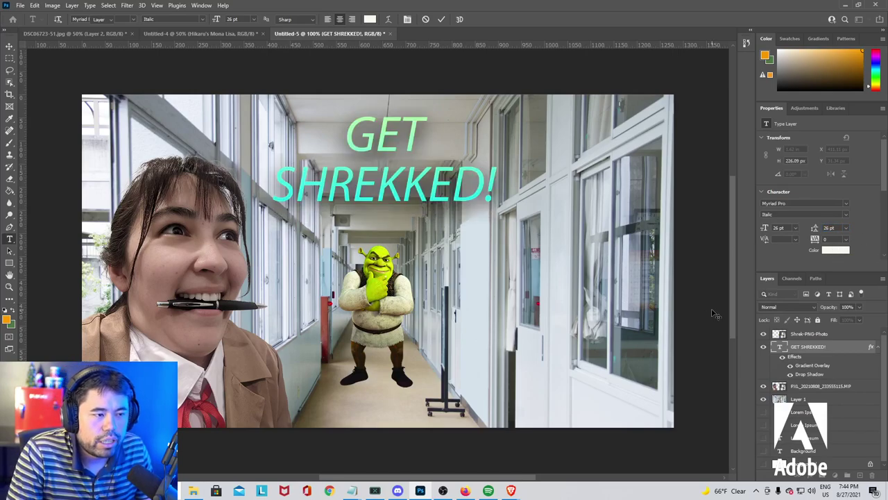
key(v)
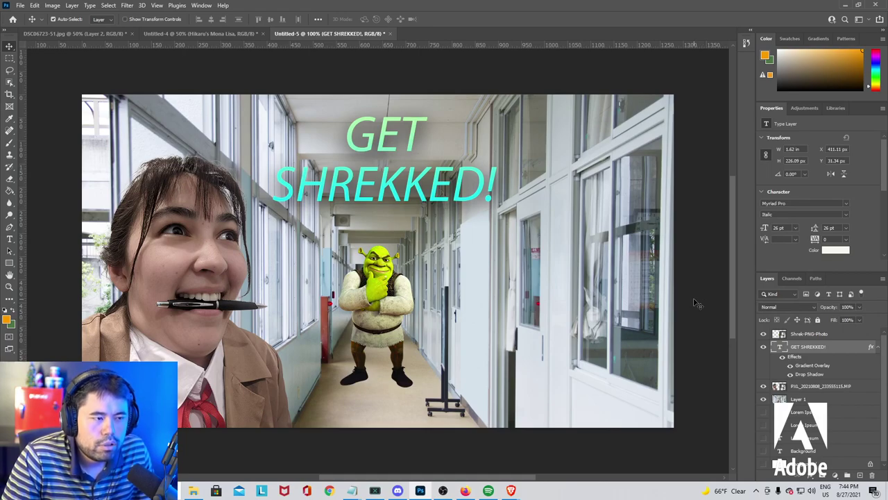
Press Ctrl+A to select the full canvas while switching layers in the Layers panel.
key(ctrl)
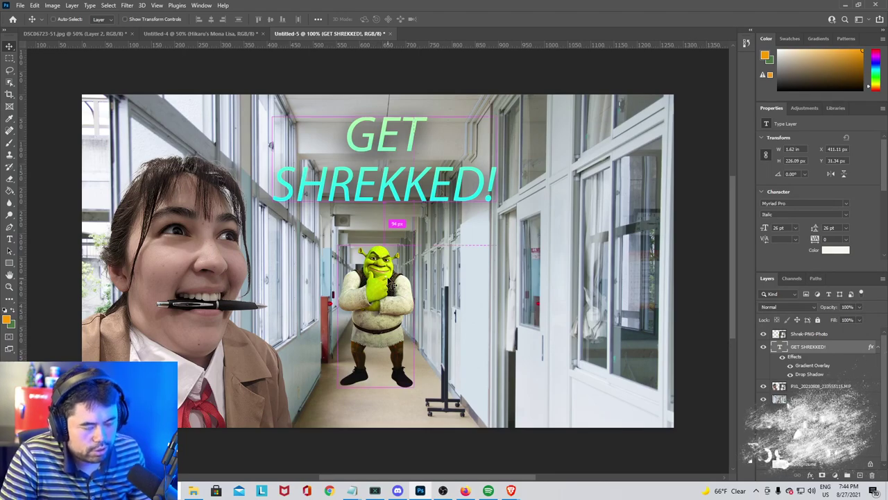
key(ctrl+a)
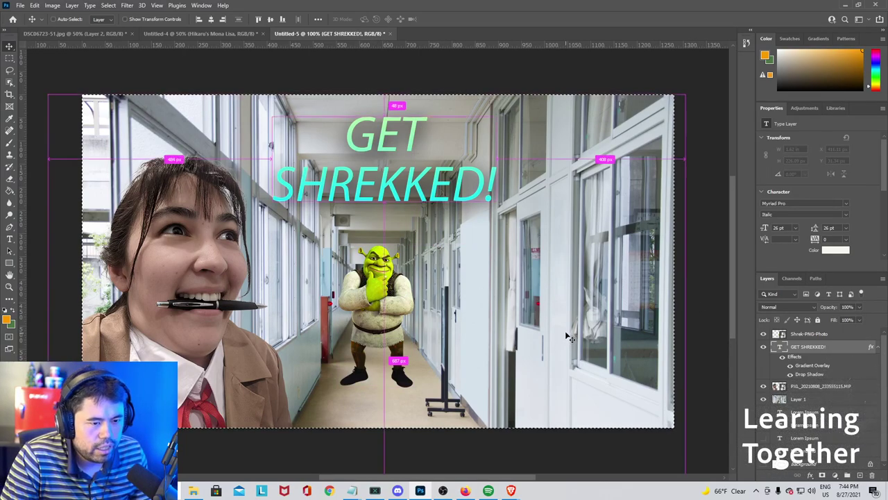
click(20, 5)
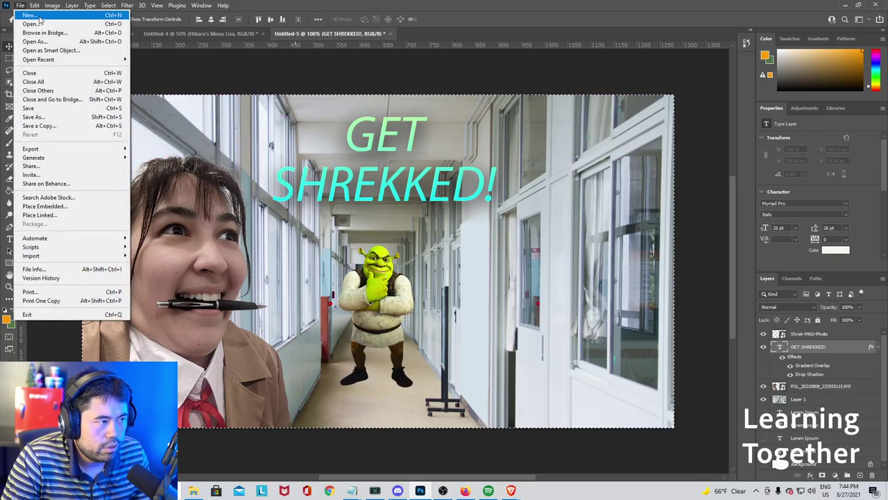
click(39, 18)
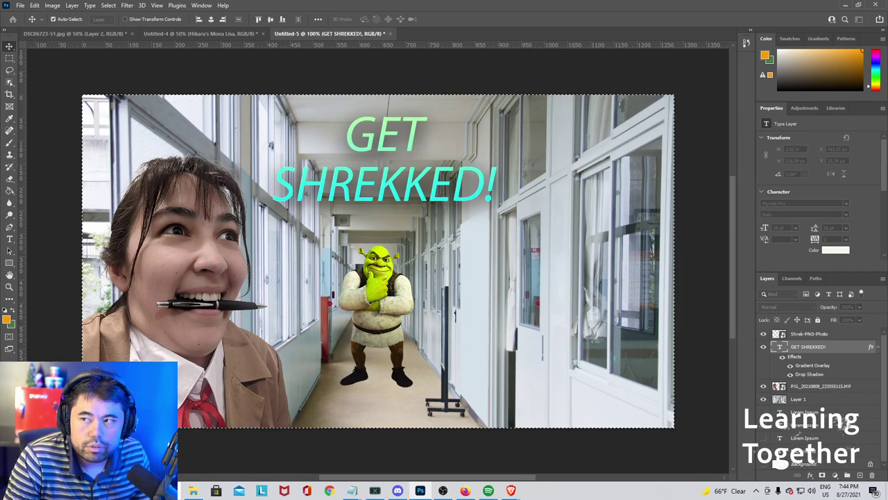
click(708, 301)
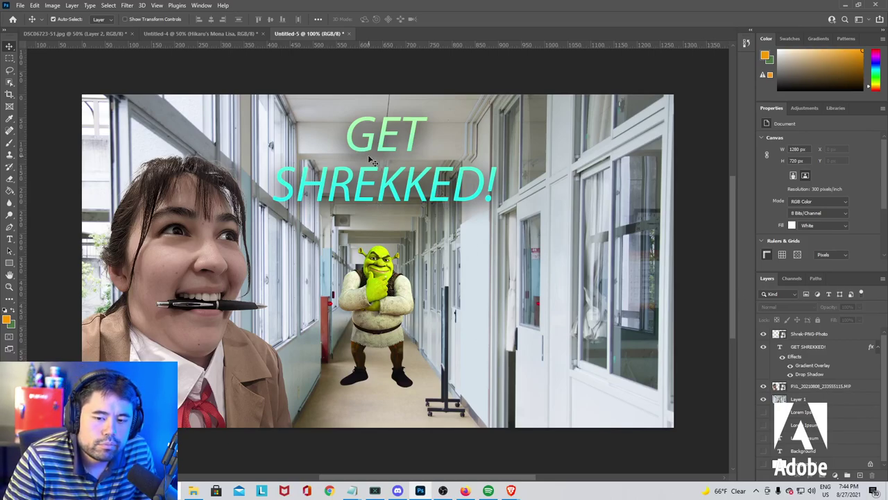
click(372, 175)
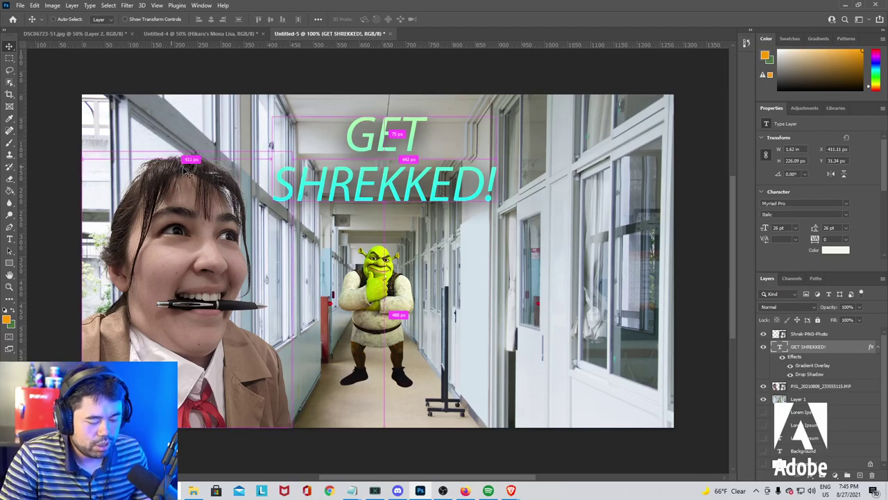
key(ctrl+a)
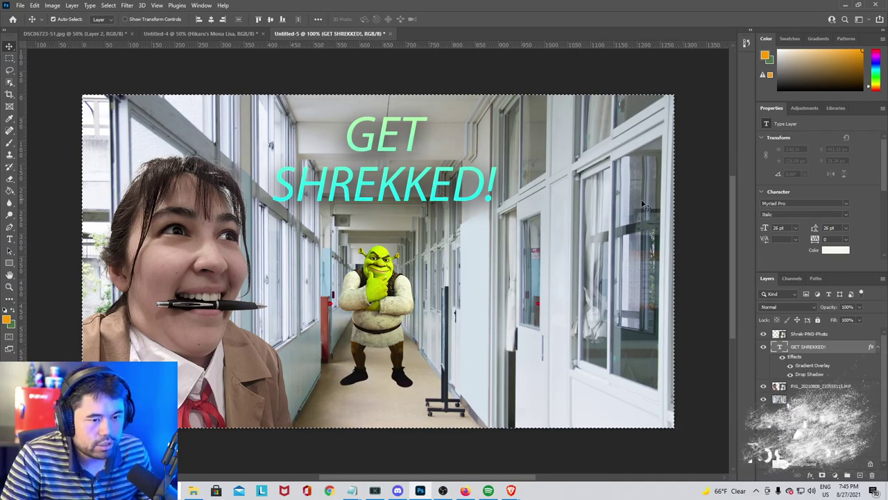
click(699, 242)
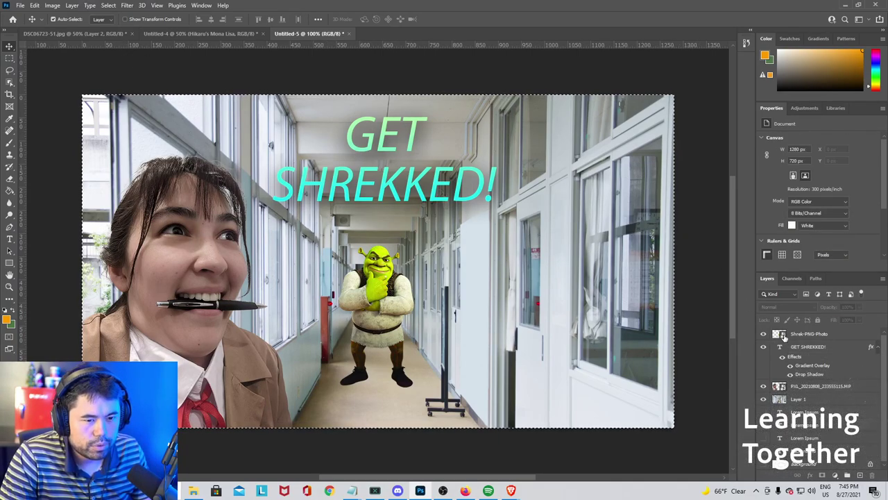
Select the photo layer and create a new empty layer named 'Final Product' above it.
click(808, 336)
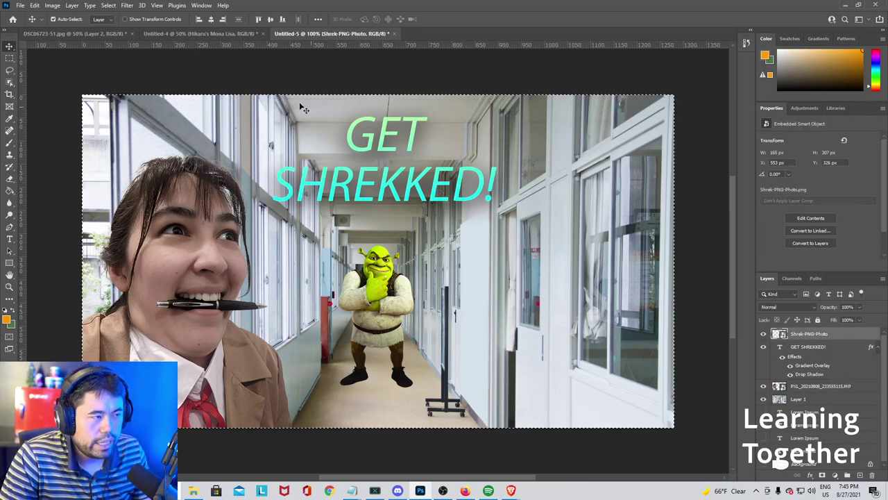
click(197, 76)
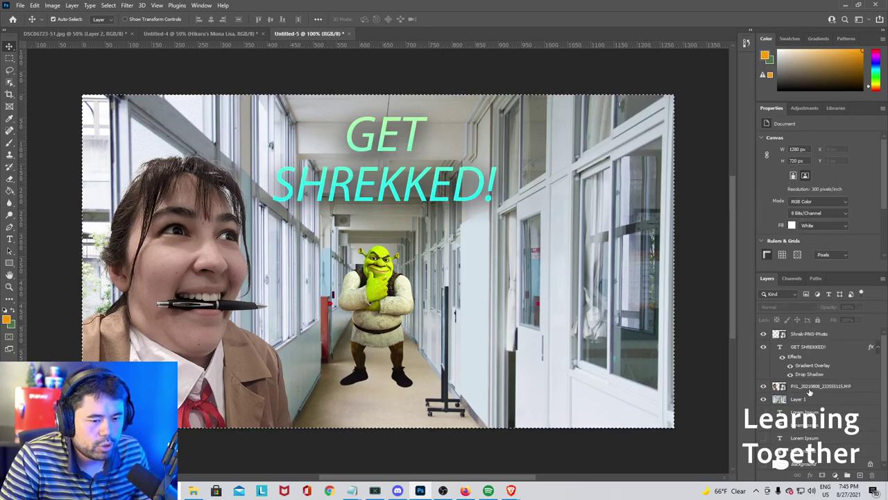
click(809, 389)
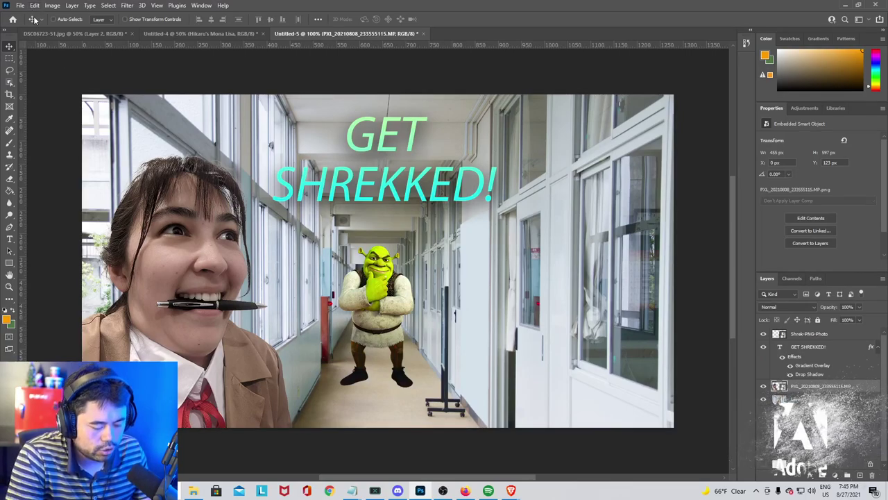
key(ctrl+shift+n)
text(Final Product)
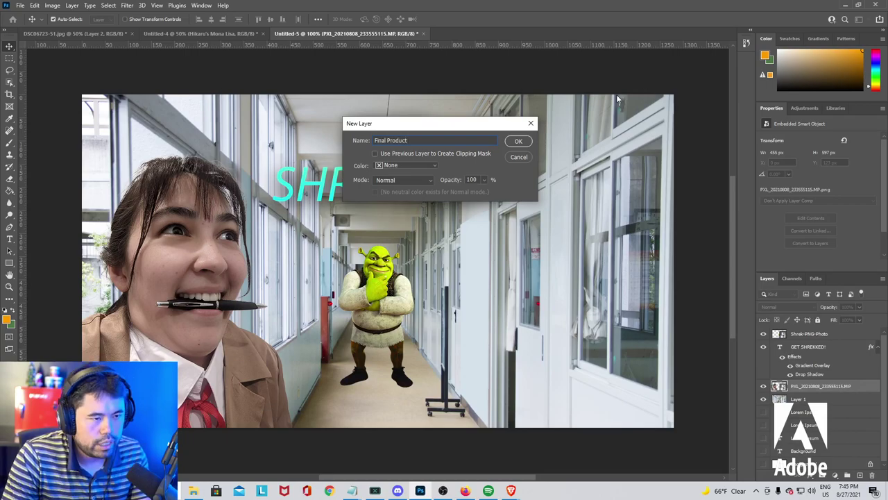
key(Return)
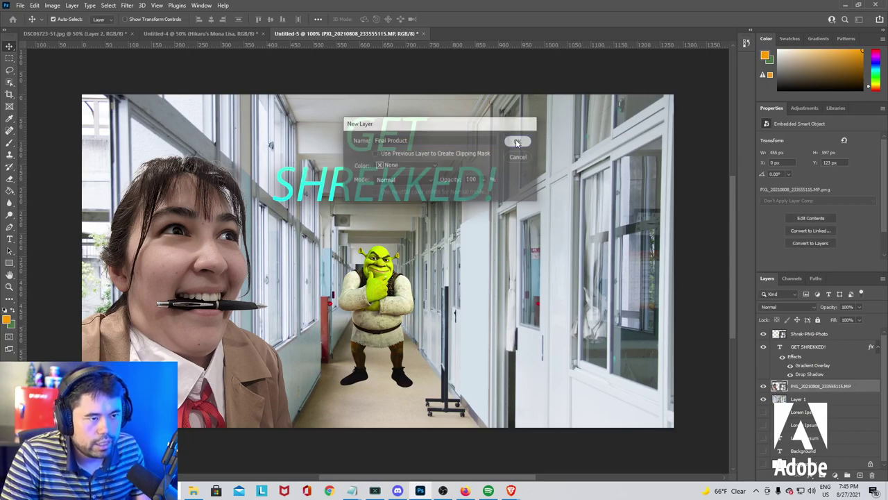
click(817, 336)
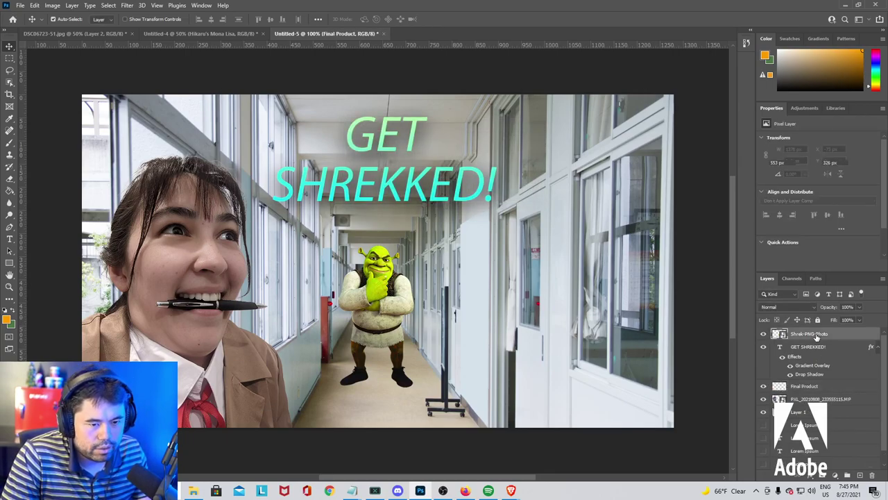
ctrl+click(699, 416)
key(ctrl+a)
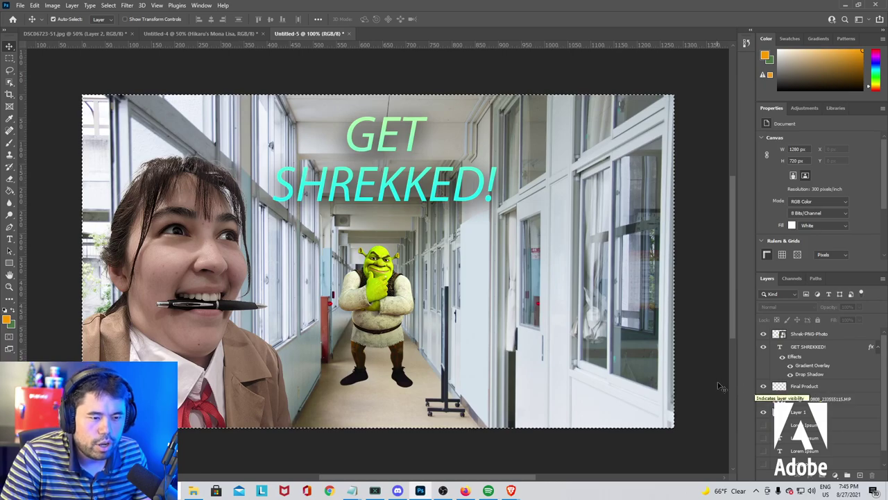
click(822, 335)
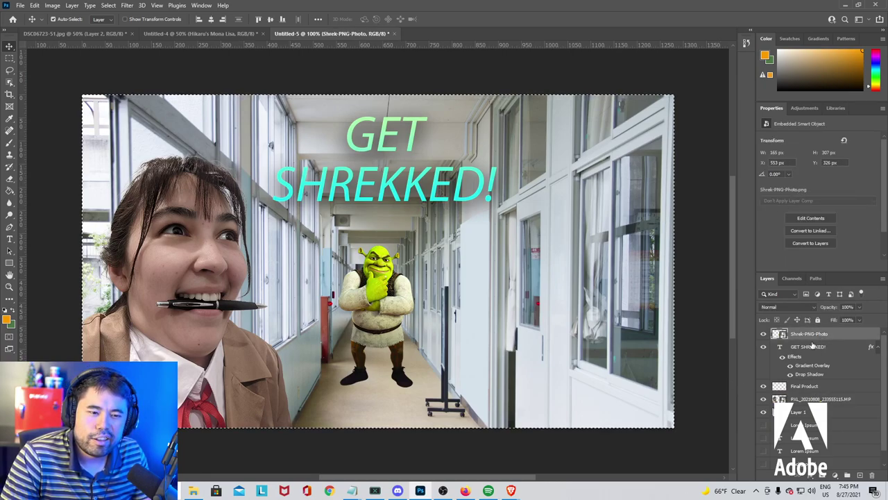
click(816, 387)
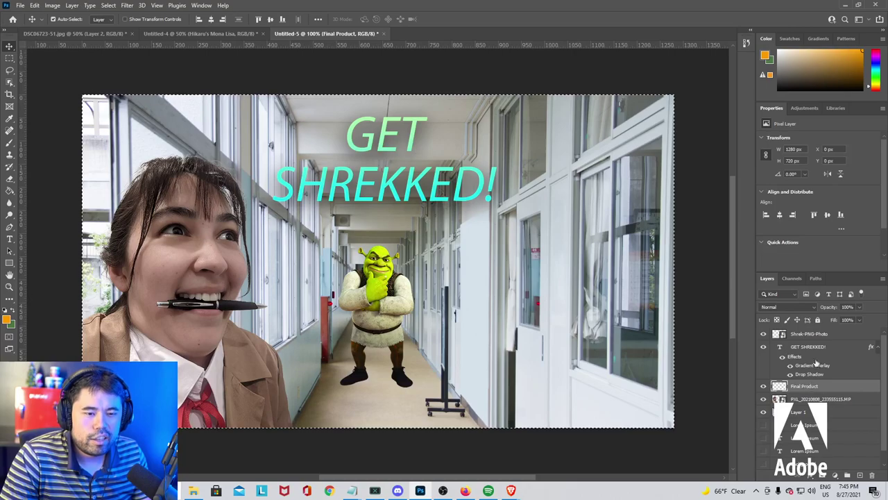
click(820, 336)
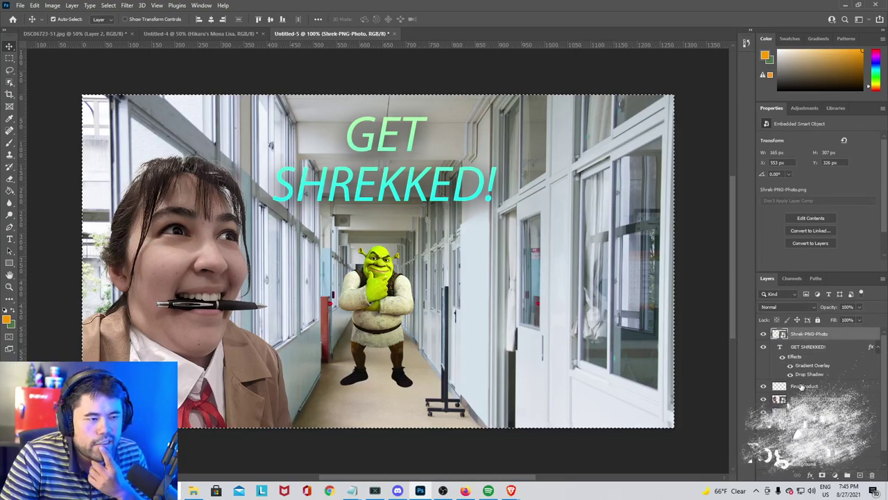
click(727, 351)
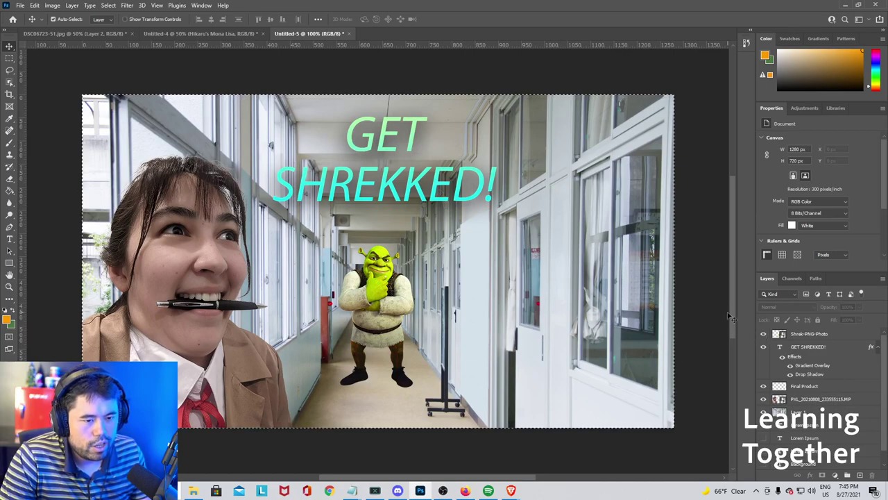
click(781, 336)
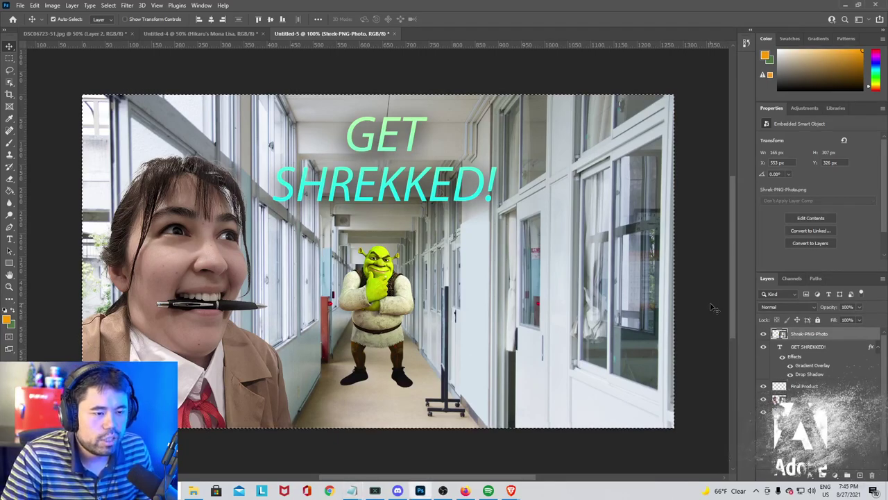
key(ctrl+a)
click(822, 336)
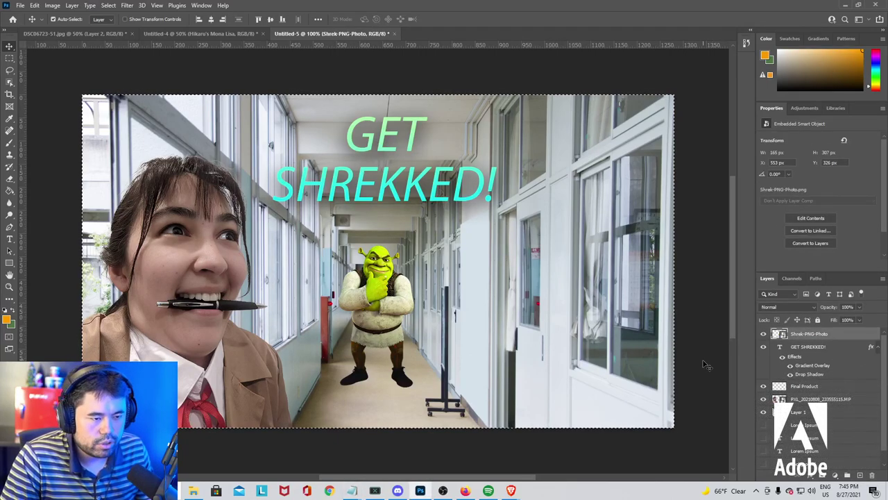
key(ctrl+v)
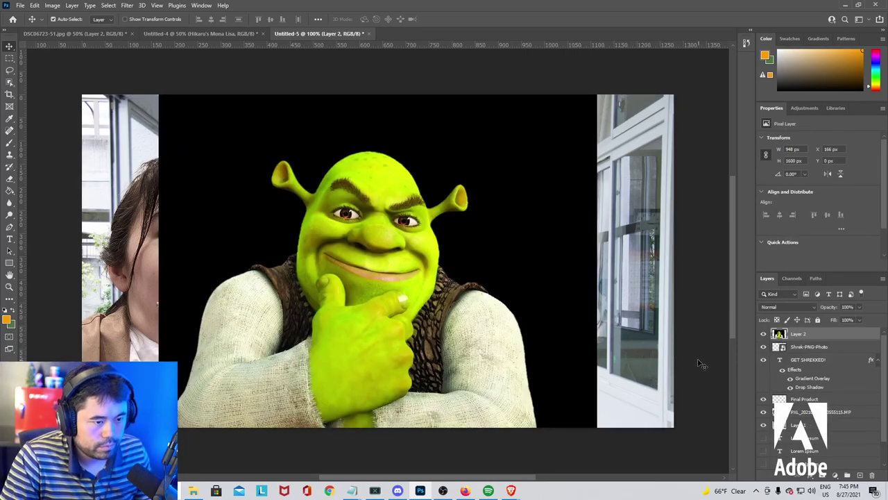
key(ctrl+z)
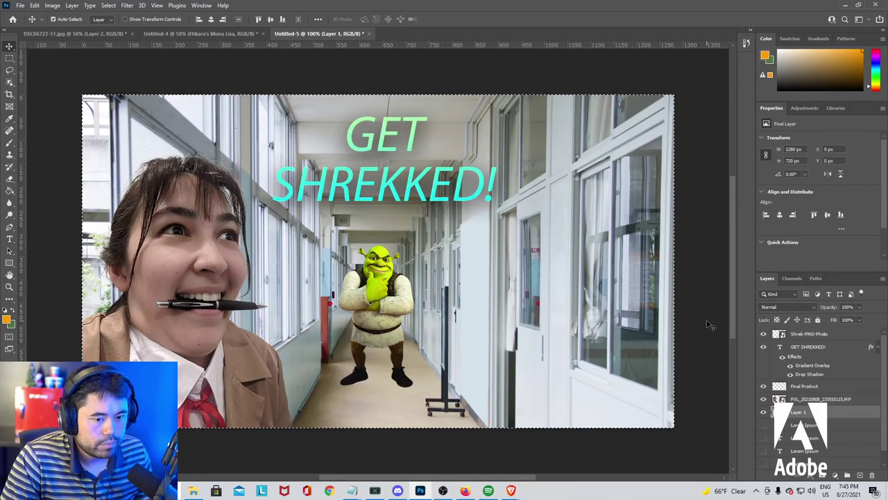
click(798, 412)
click(819, 399)
click(821, 387)
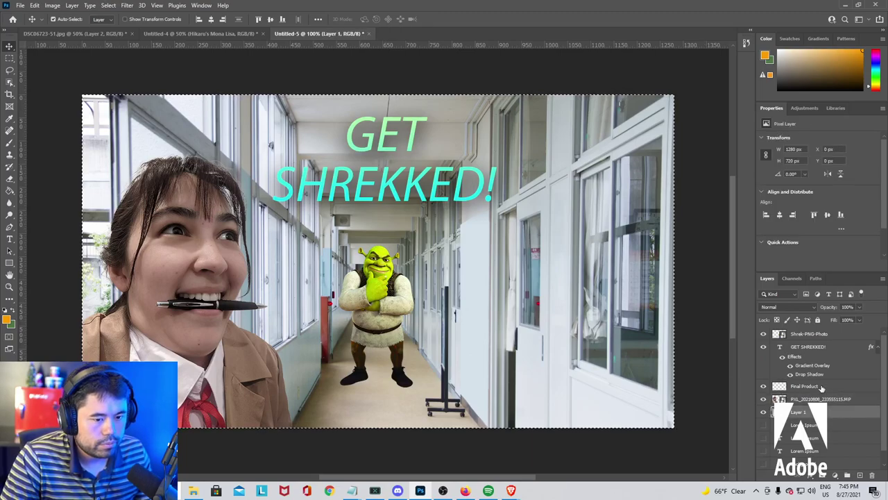
key(alt+bracketright)
key(alt+bracketright)
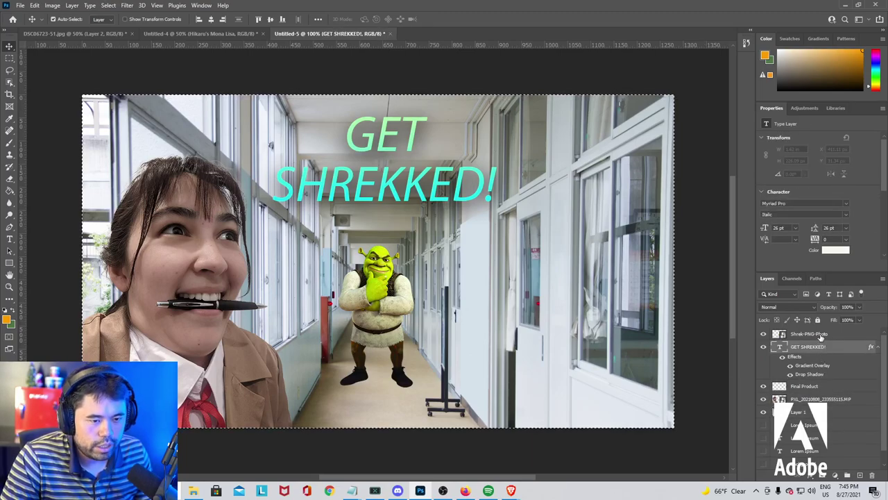
click(818, 399)
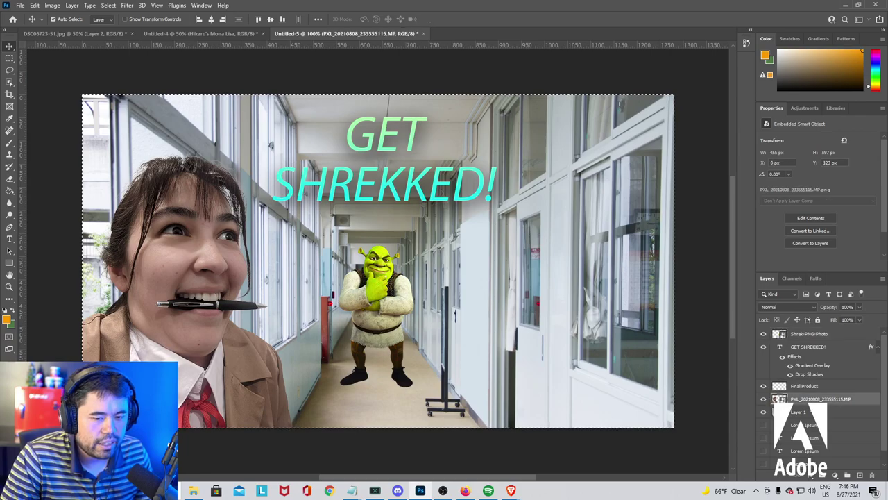
right_click(677, 352)
right_click(673, 340)
key(Escape)
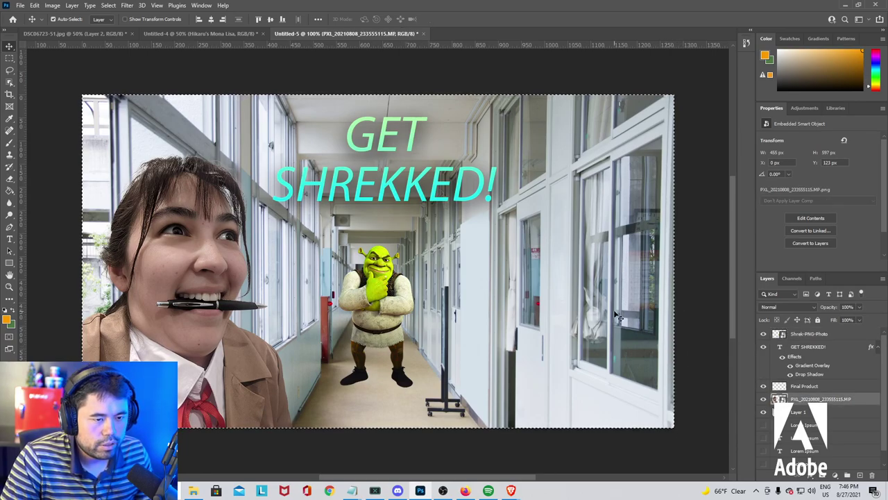
click(683, 305)
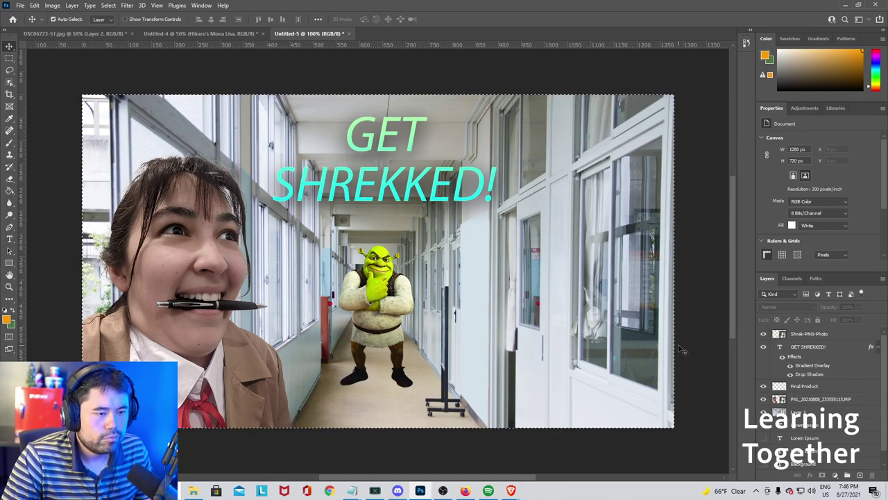
click(20, 5)
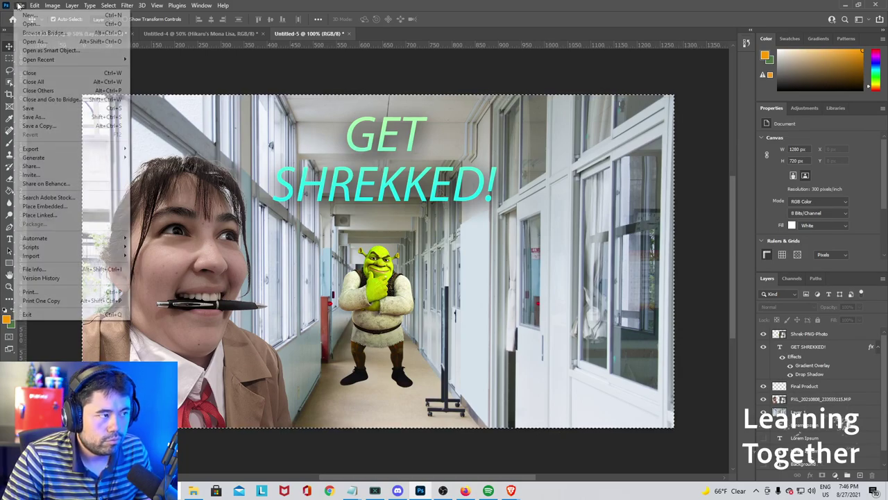
click(260, 83)
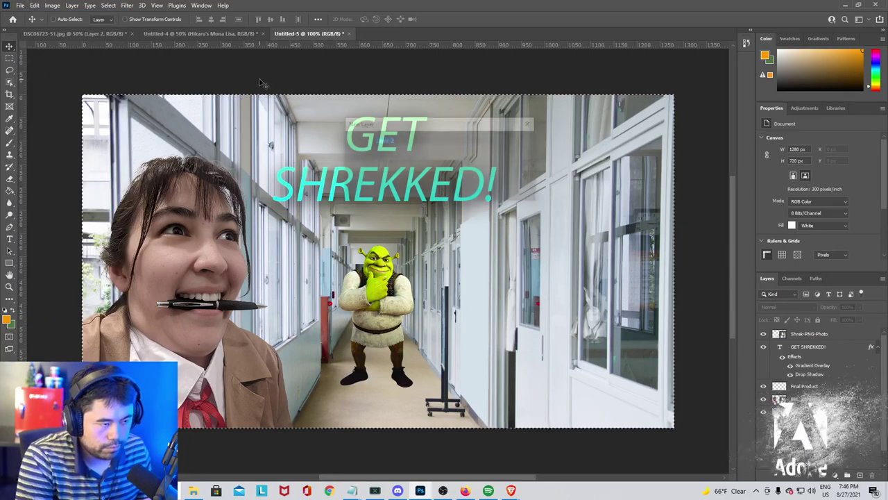
key(ctrl+shift+n)
text(F)
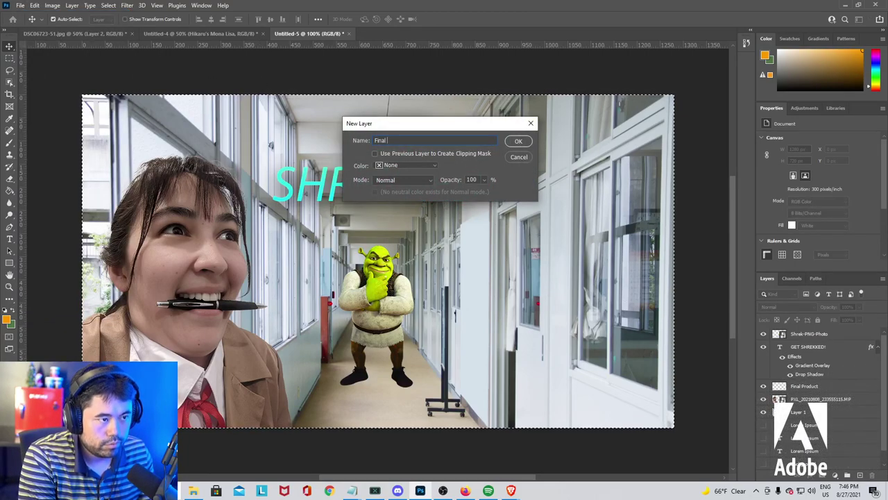
click(520, 158)
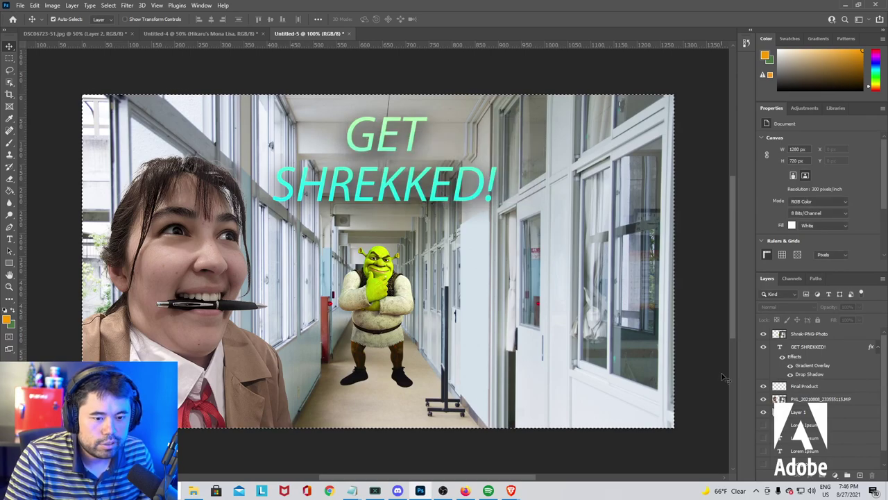
click(803, 386)
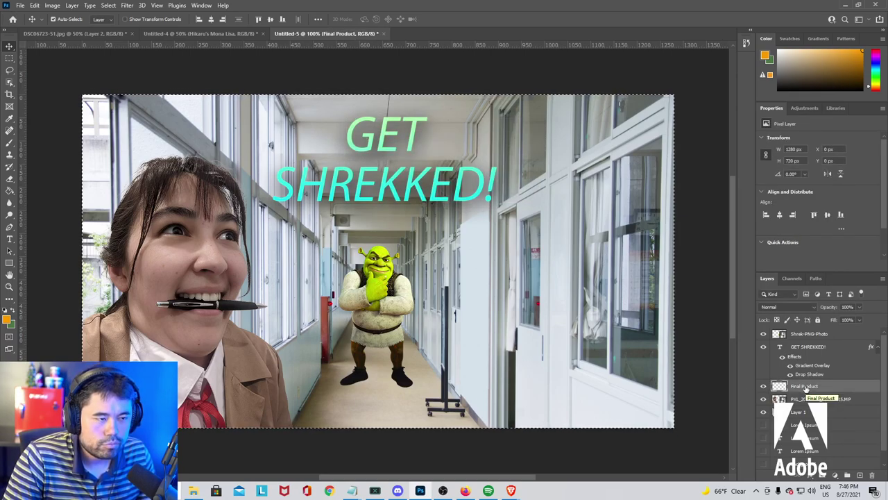
Drag Final Product to the top of the stack and stamp all visible layers into it.
right_click(805, 391)
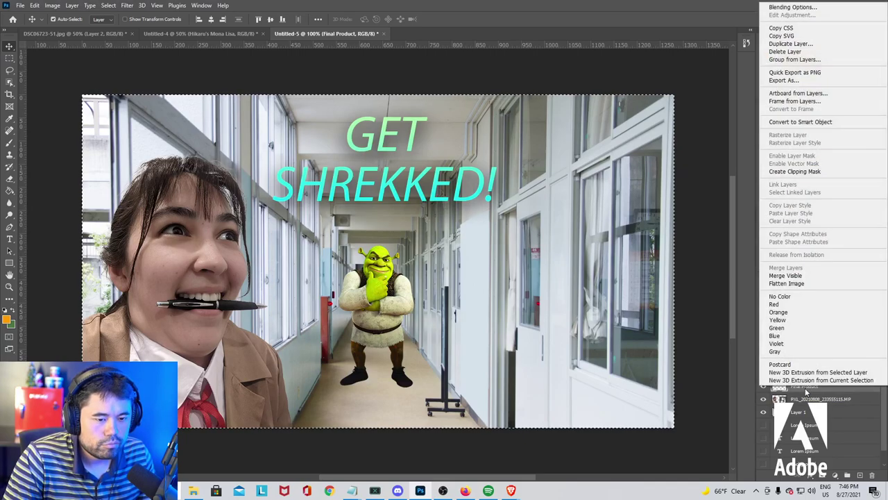
key(Escape)
drag(805, 391, 800, 343)
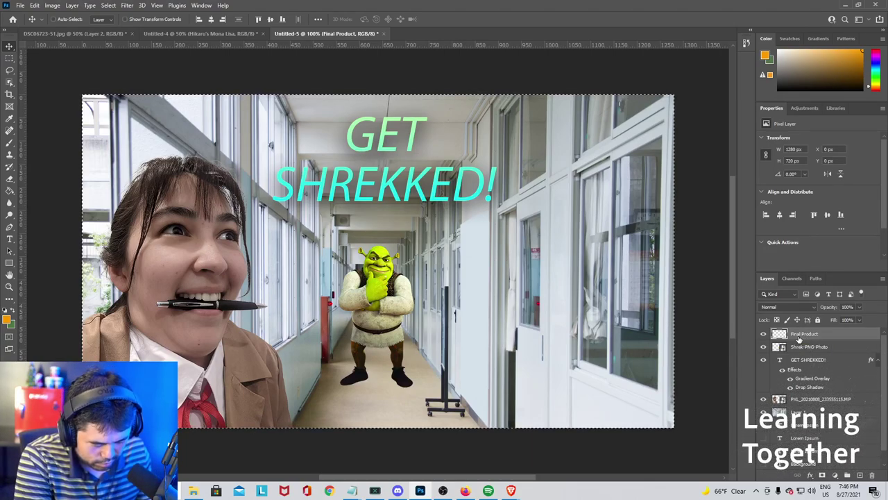
key(ctrl+shift+alt+e)
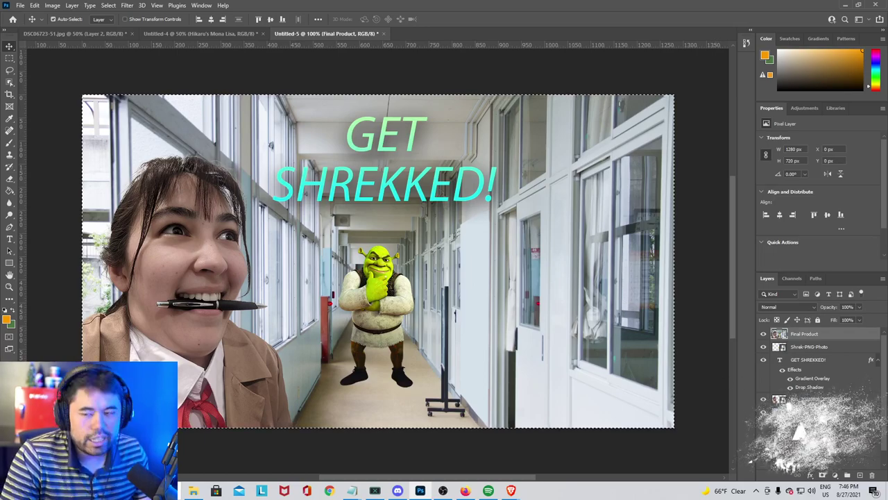
Clear the whole-canvas selection with Ctrl+D.
key(ctrl+d)
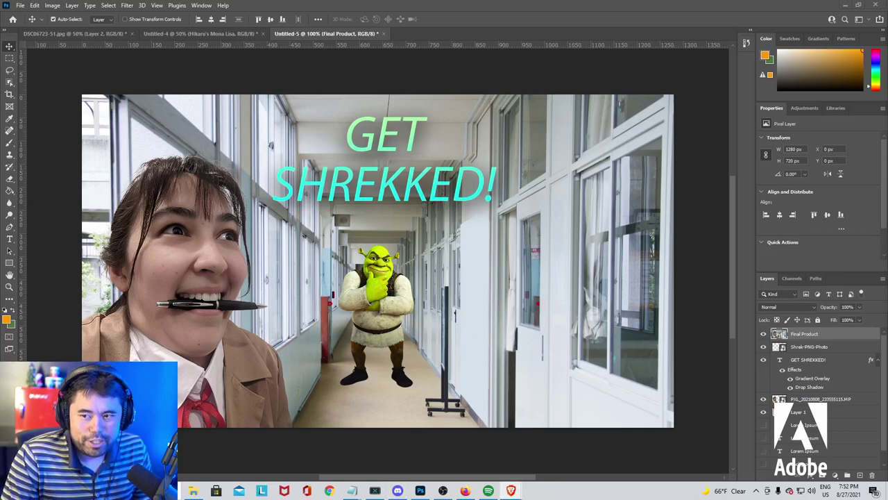
Bring up the Brave browser full-screen, showing the pink TWITCH GIRLS thumbnail Untitled-1.jpg.
click(511, 490)
drag(546, 123, 365, 121)
double_click(365, 121)
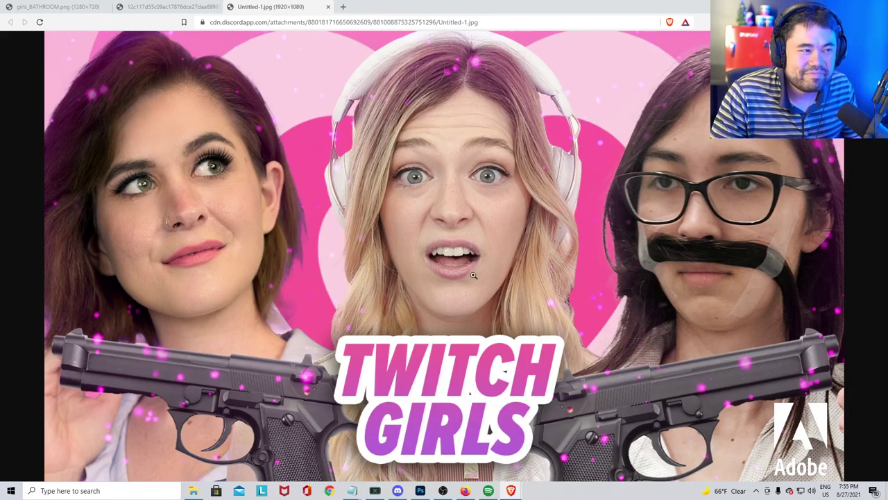
click(165, 8)
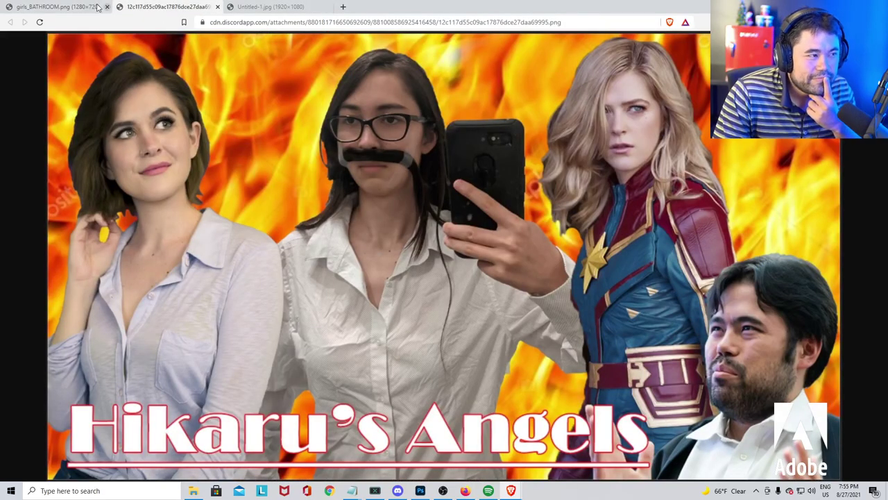
click(52, 7)
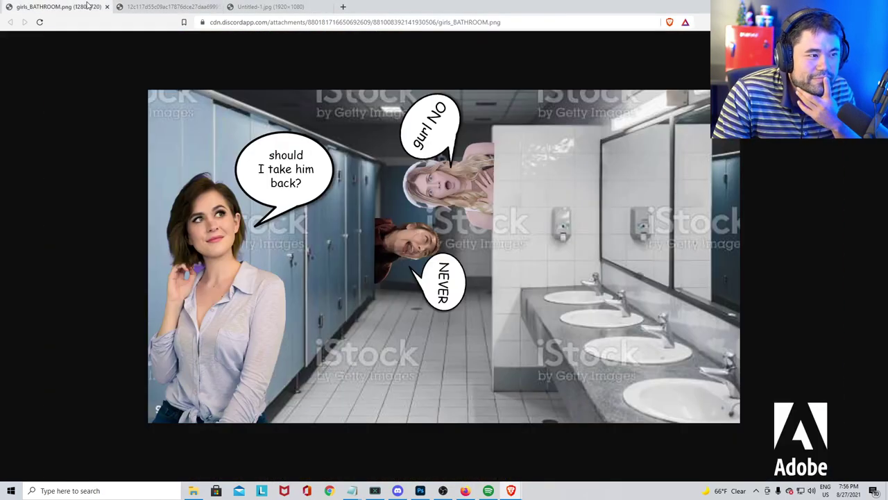
click(157, 9)
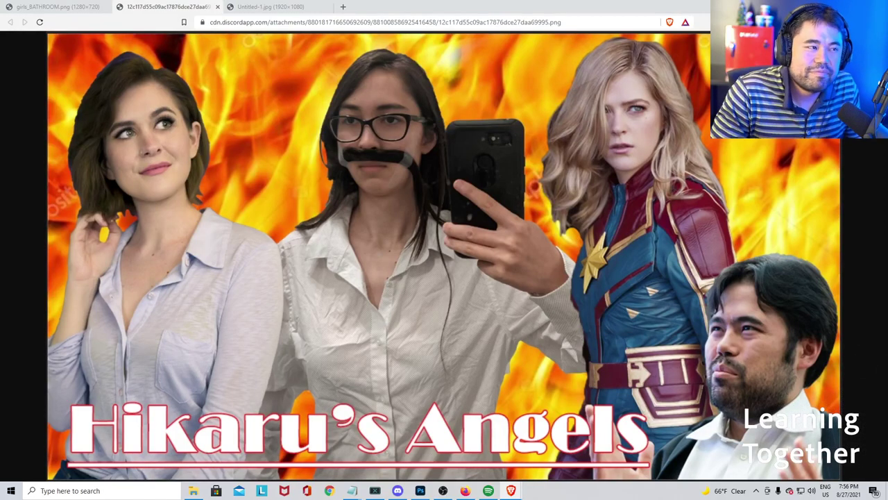
click(61, 7)
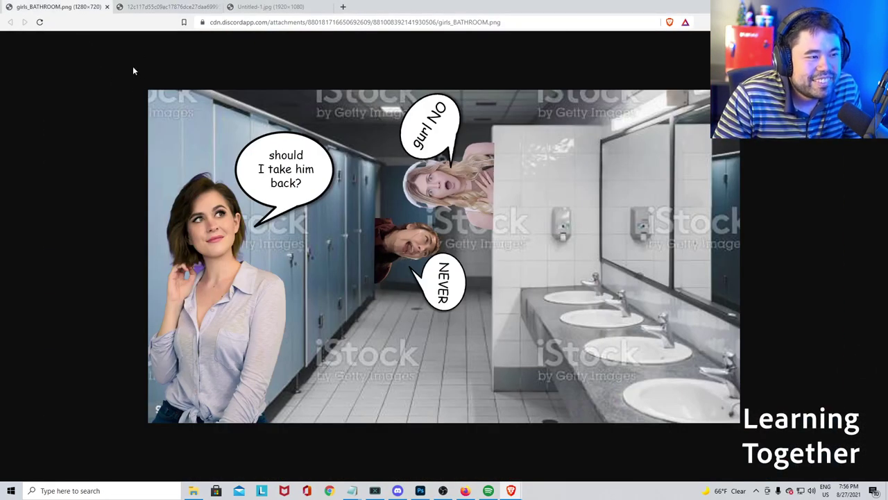
key(ctrl+Tab)
key(ctrl+Tab)
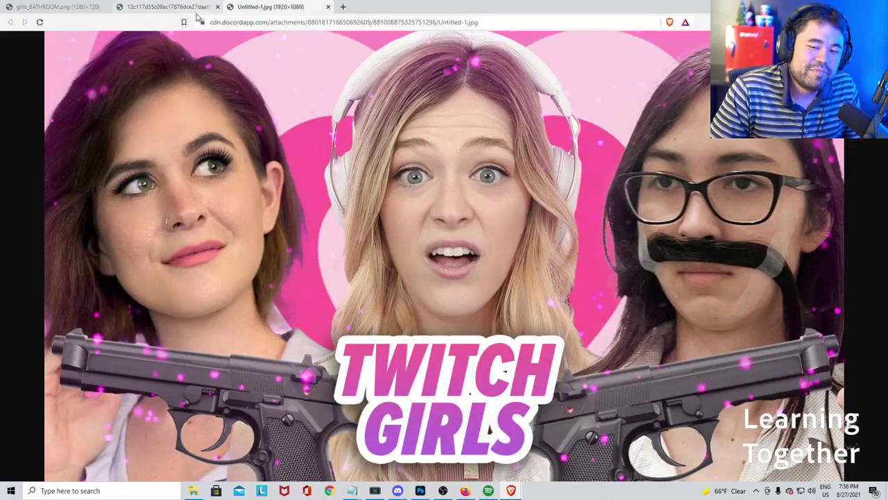